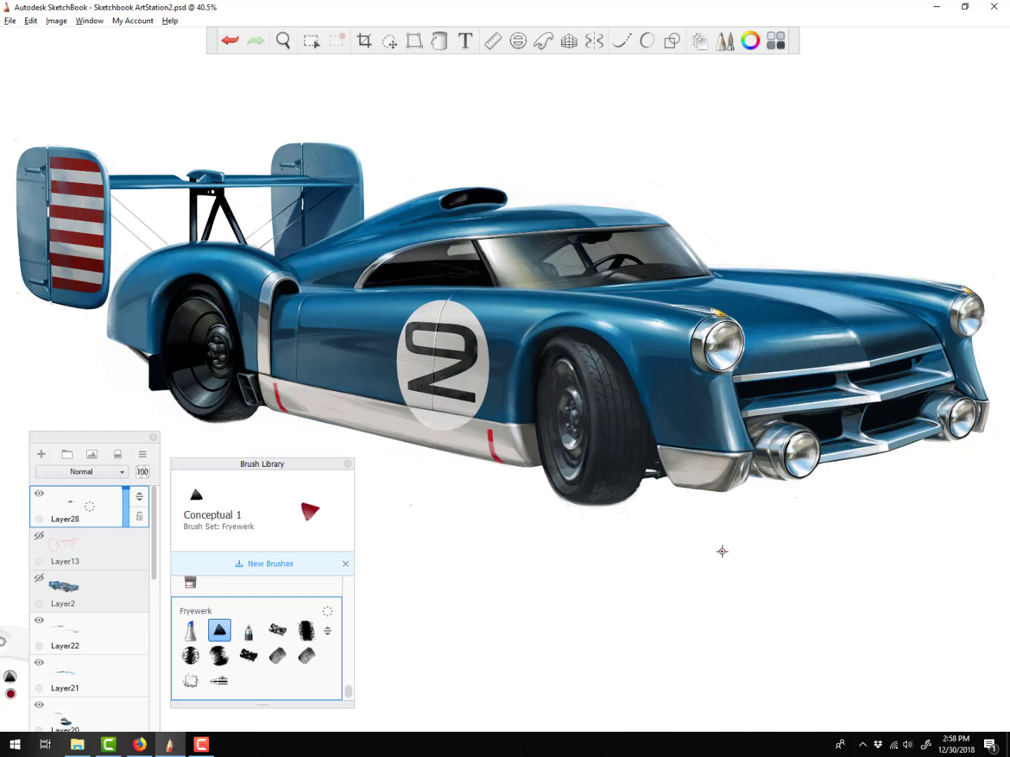
Paint the artist's signature in dark red below the front of the car with the Conceptual 1 brush
left_click_drag(723, 552, 710, 682)
key("ctrl+z")
left_click_drag(729, 557, 723, 640)
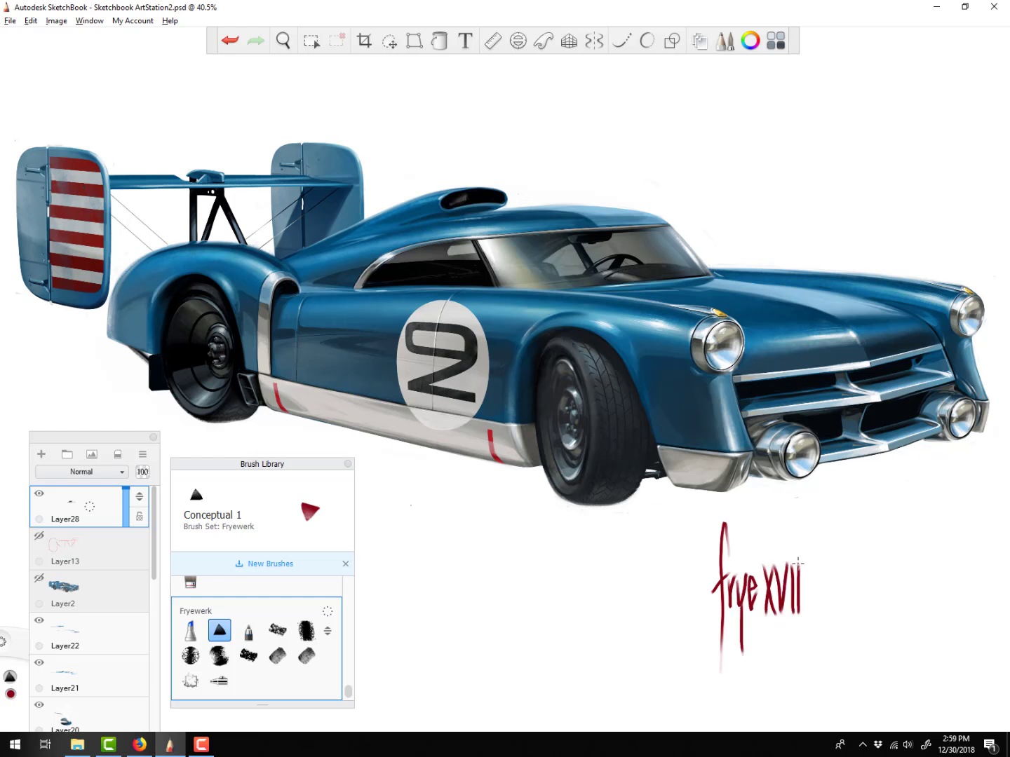
left_click(678, 618, "alt")
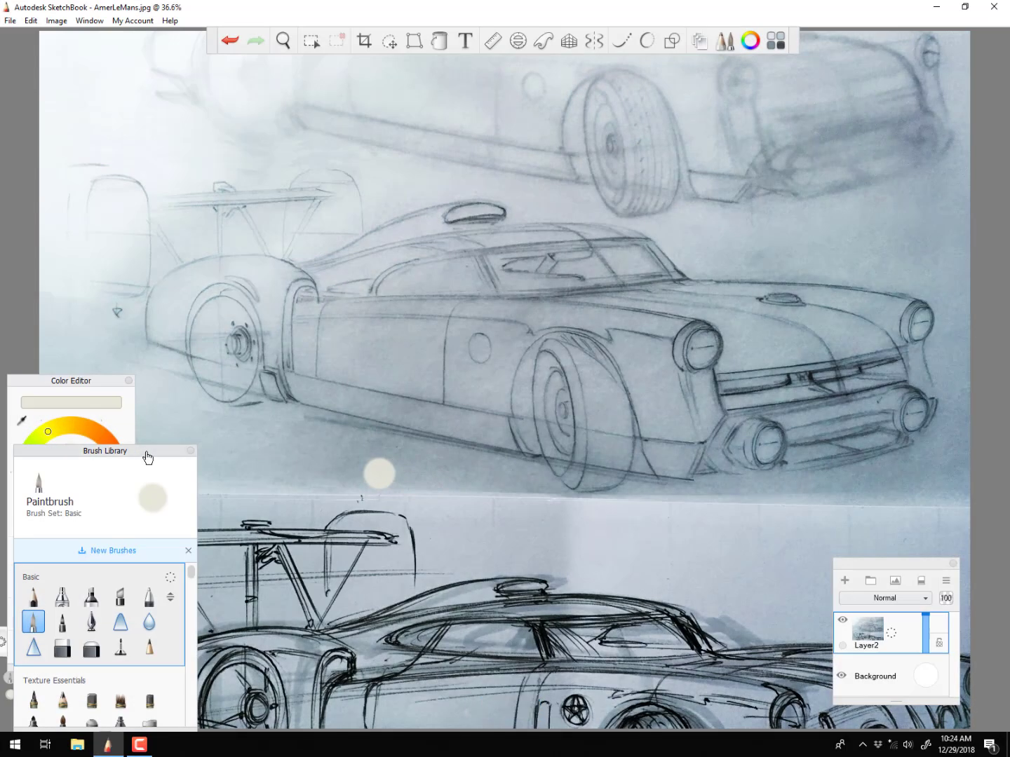
Adjust the scanned sketch layer's hue/saturation to saturation -45 and lightness 37
left_click_drag(146, 458, 287, 489)
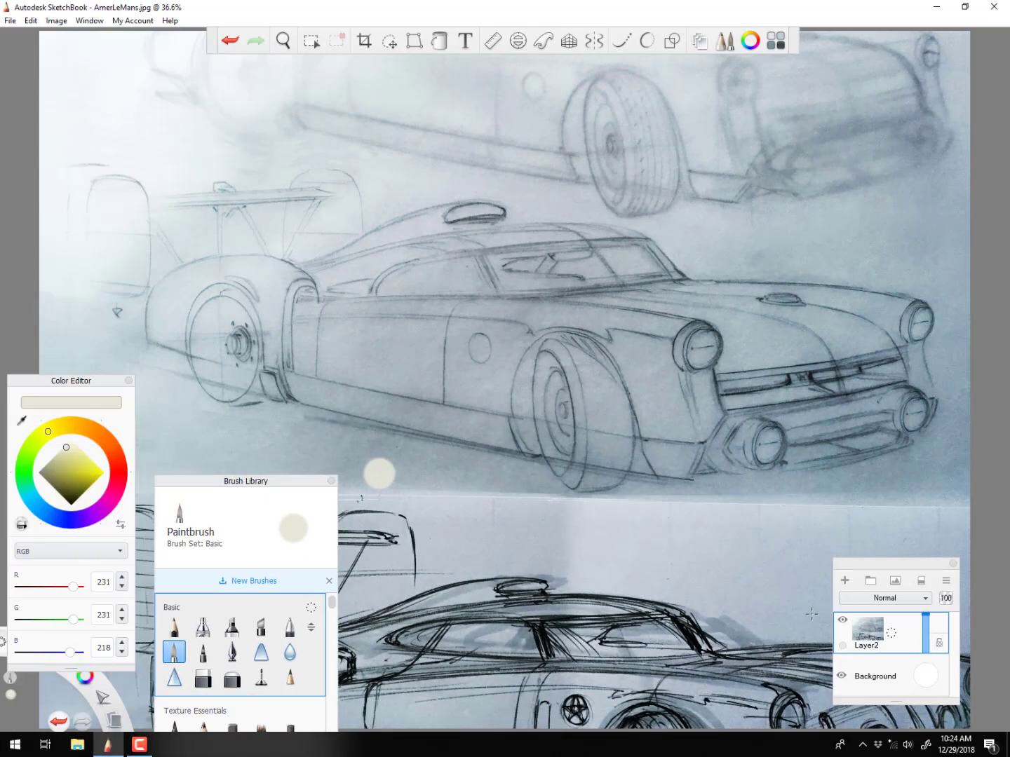
left_click(56, 21)
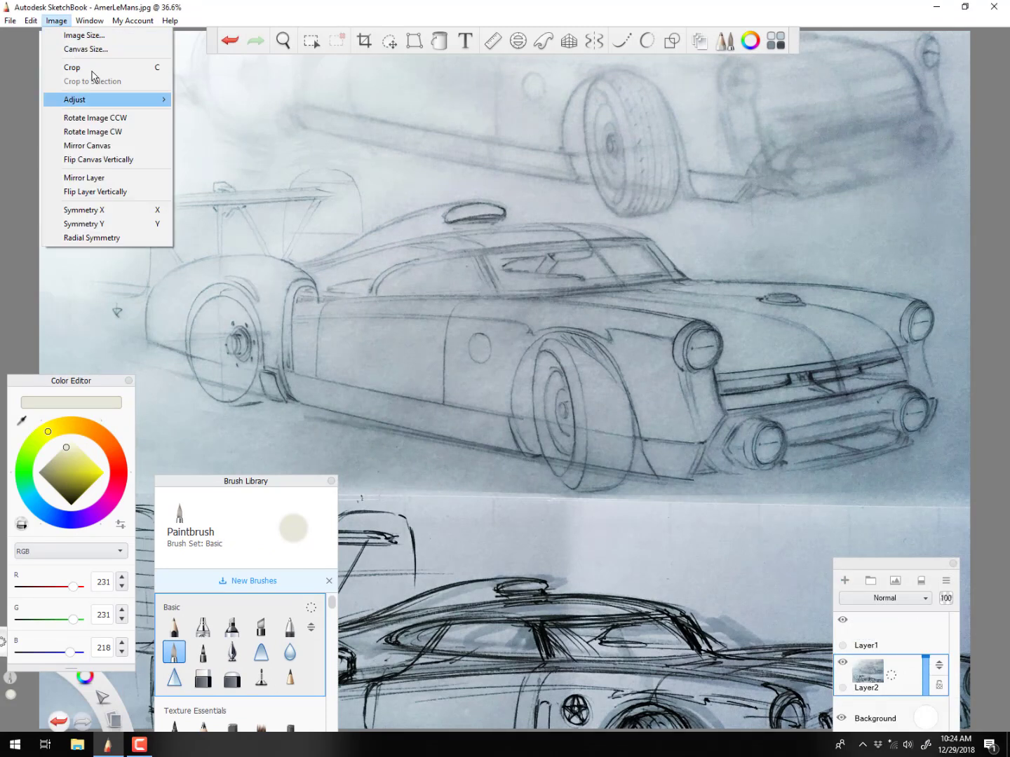
mouse_move(112, 98)
left_click(225, 113)
left_click_drag(633, 580, 663, 579)
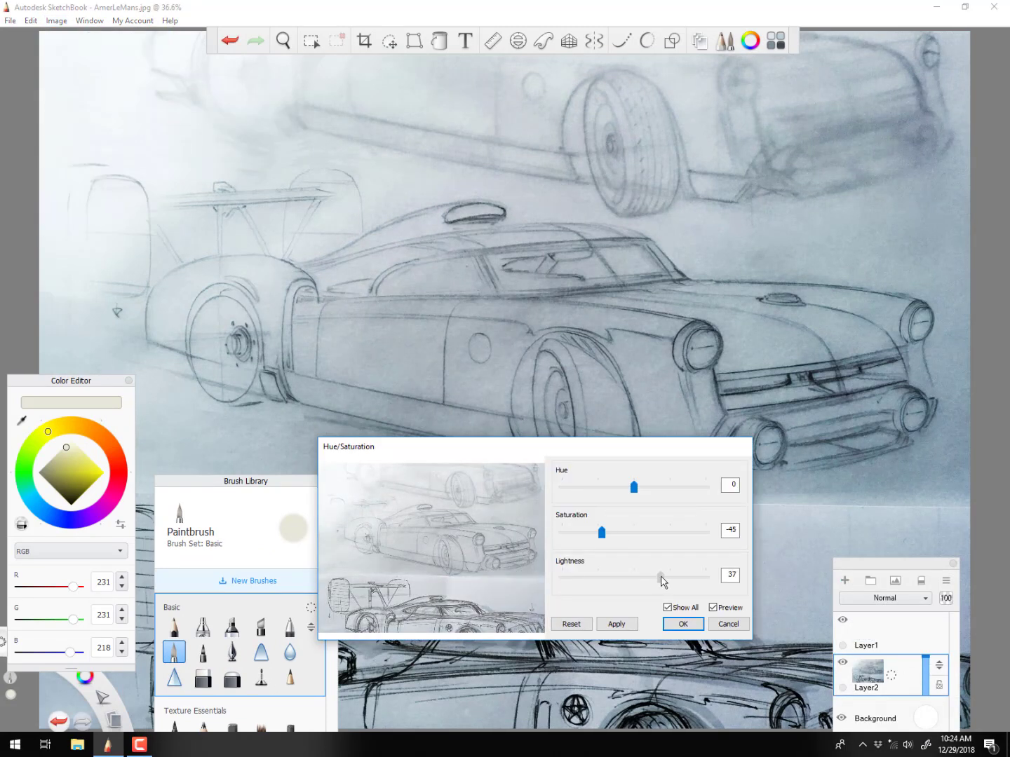
left_click(614, 623)
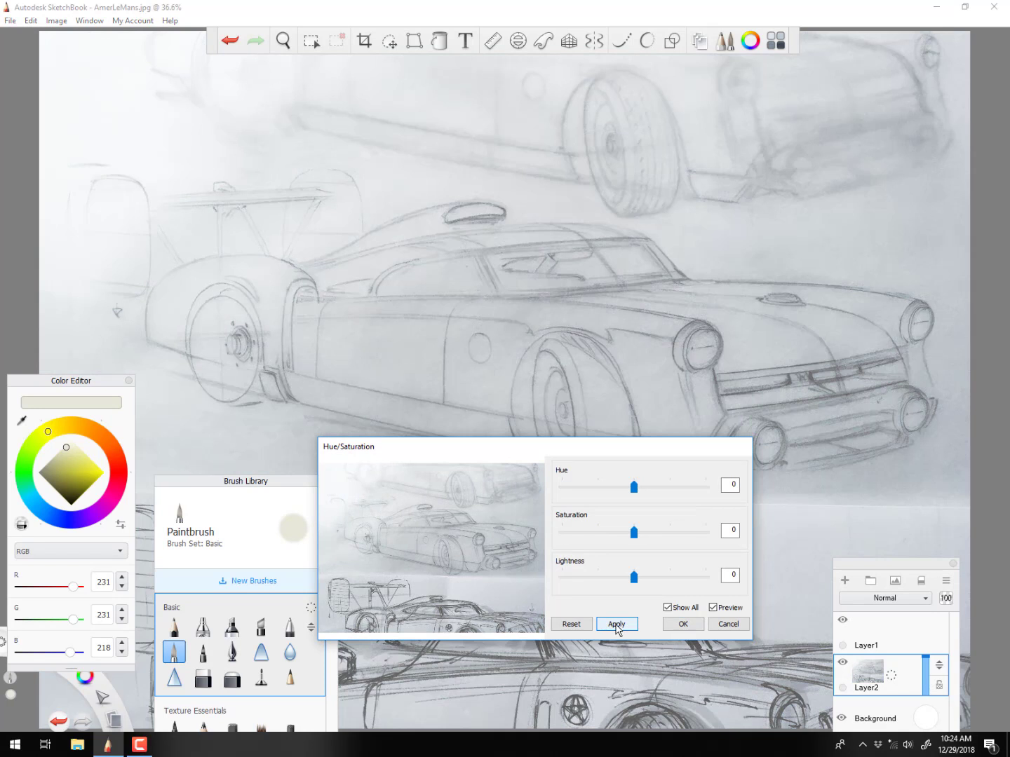
left_click(683, 623)
left_click(56, 21)
mouse_move(112, 98)
left_click(224, 100)
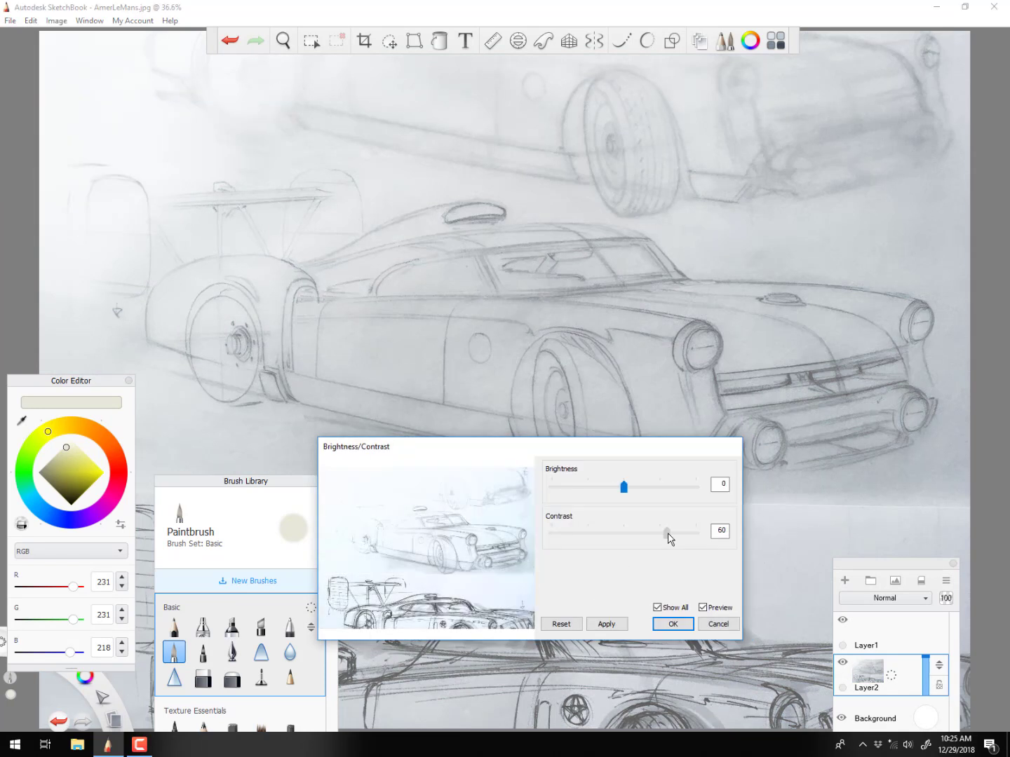
left_click_drag(668, 533, 651, 534)
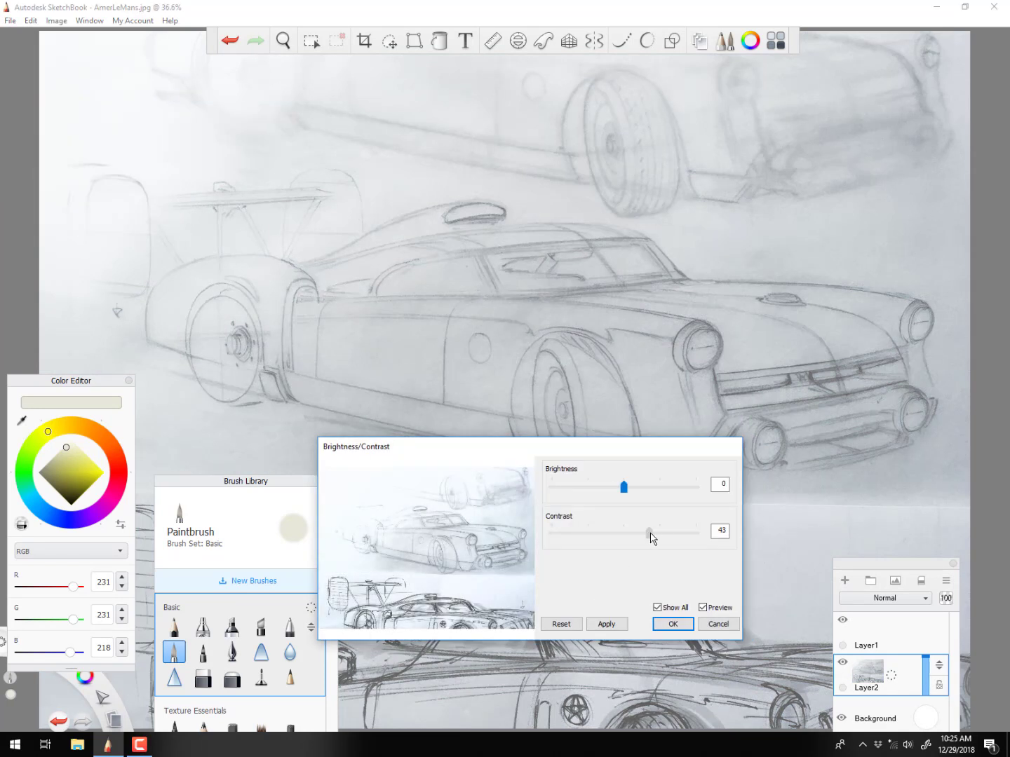
left_click(608, 624)
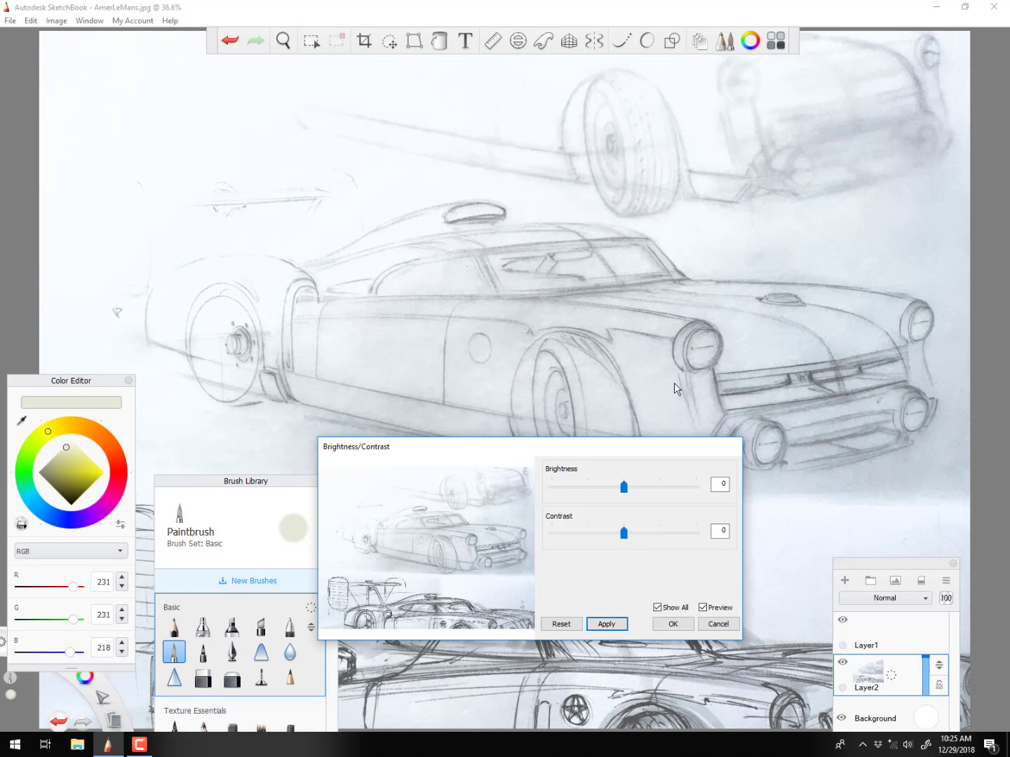
left_click(718, 624)
Lower the opacity of Layer2 to 47 and move the layer list closer to the drawing
left_click_drag(943, 667, 929, 678)
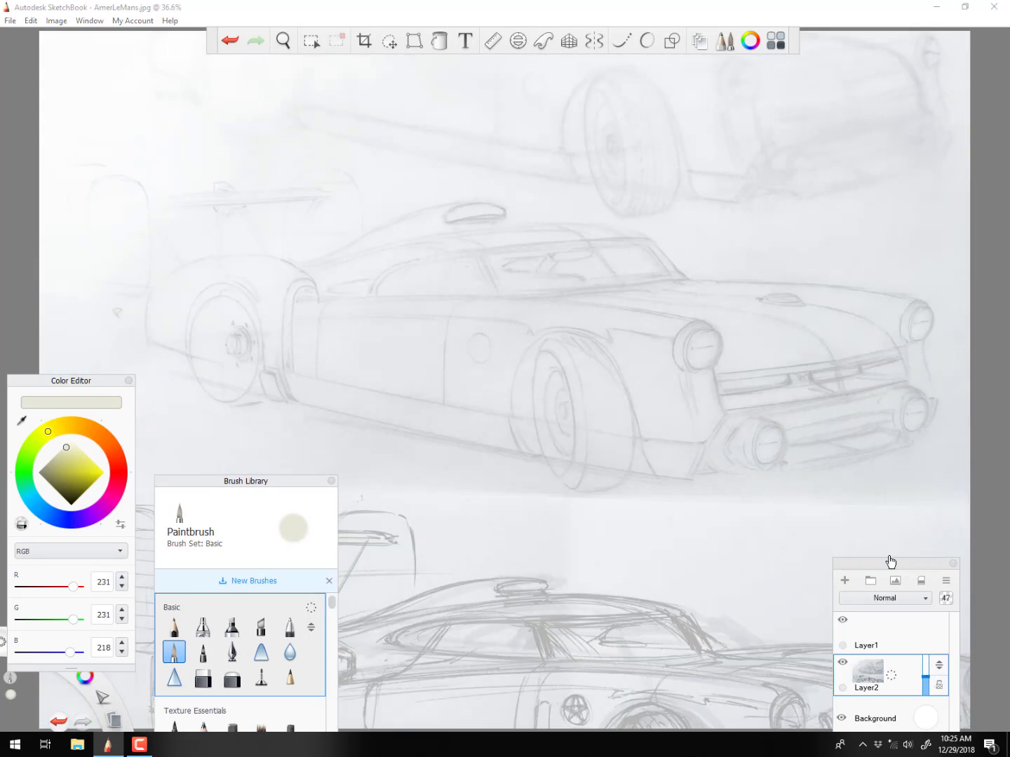
left_click_drag(888, 559, 692, 438)
Lasso the middle car sketch on Layer2, delete everything outside it and clear the selection
left_click(310, 41)
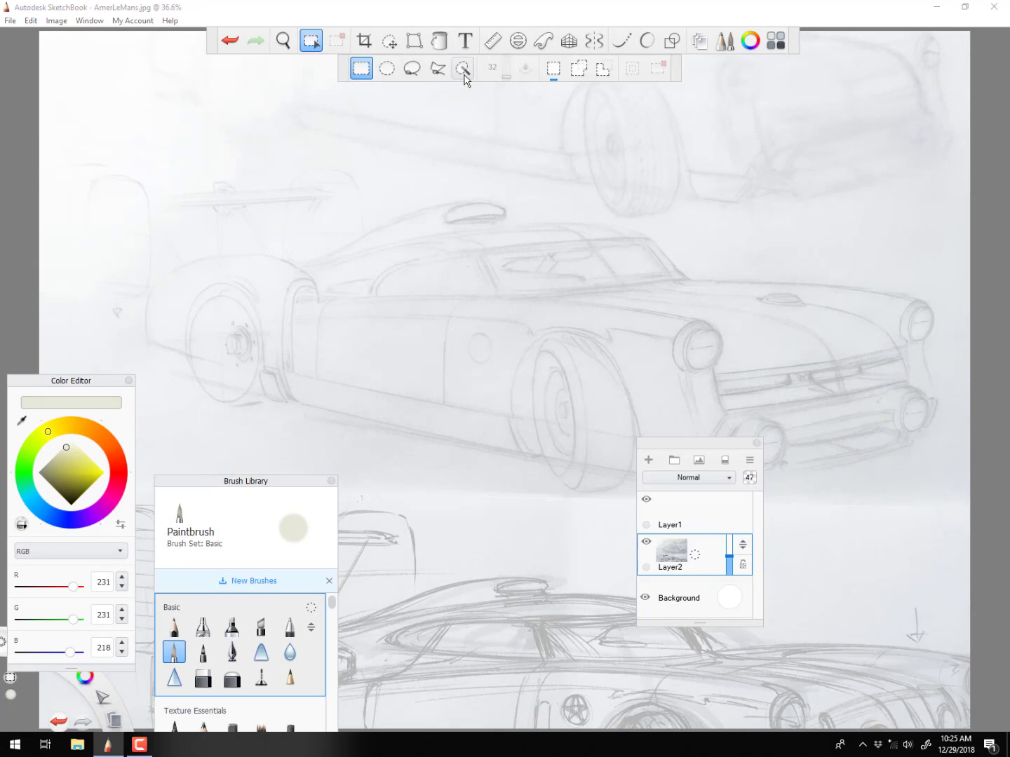
left_click(412, 67)
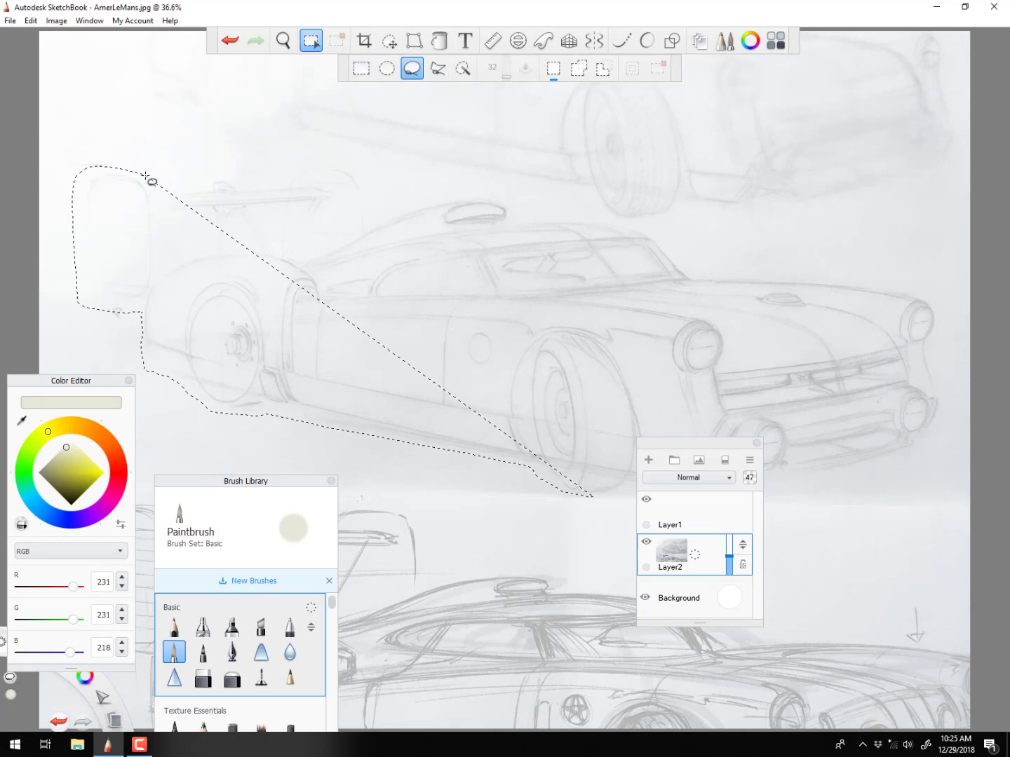
left_click_drag(918, 446, 689, 263)
left_click_drag(145, 174, 189, 168)
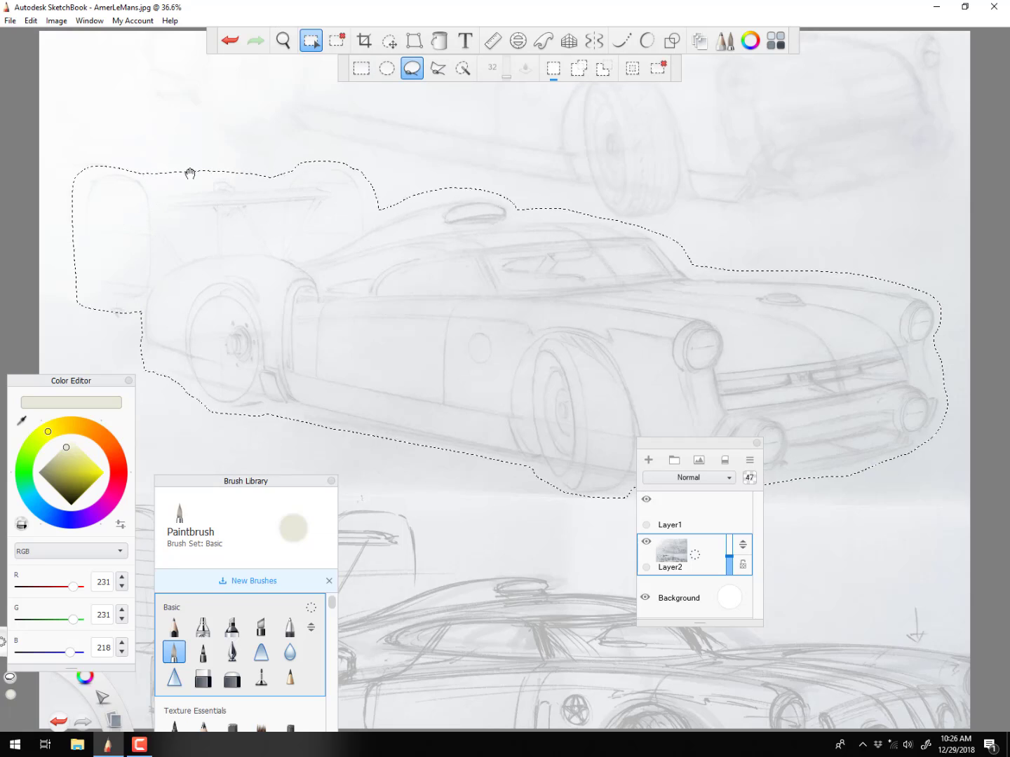
left_click(32, 21)
left_click(47, 169)
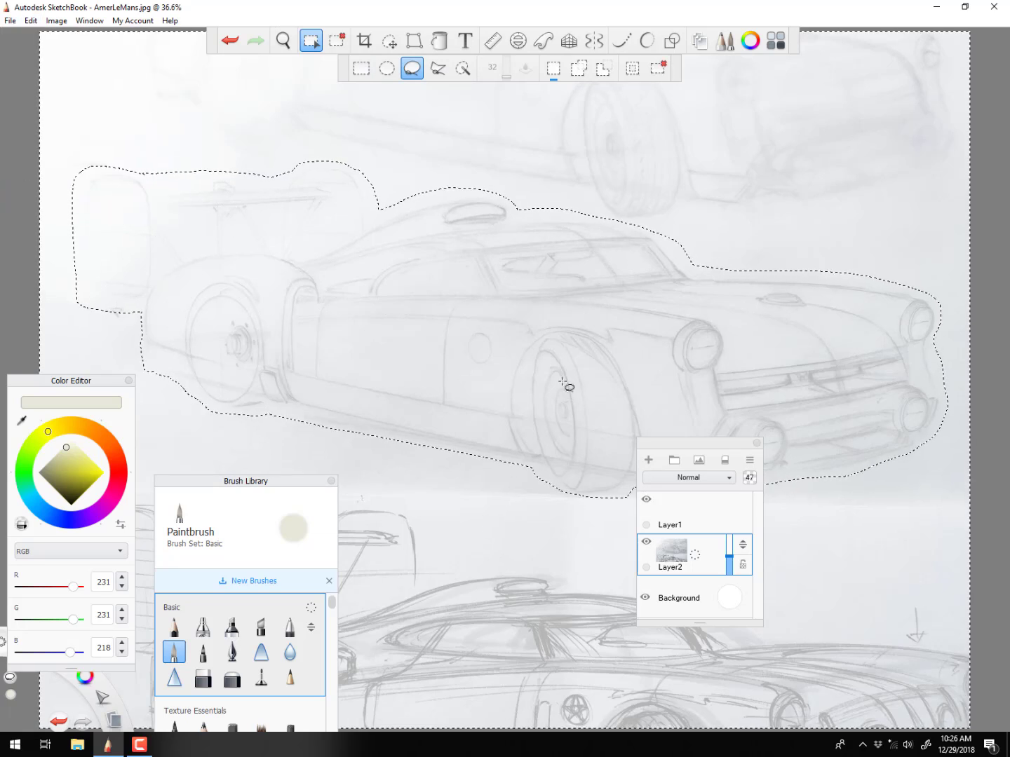
key("Delete")
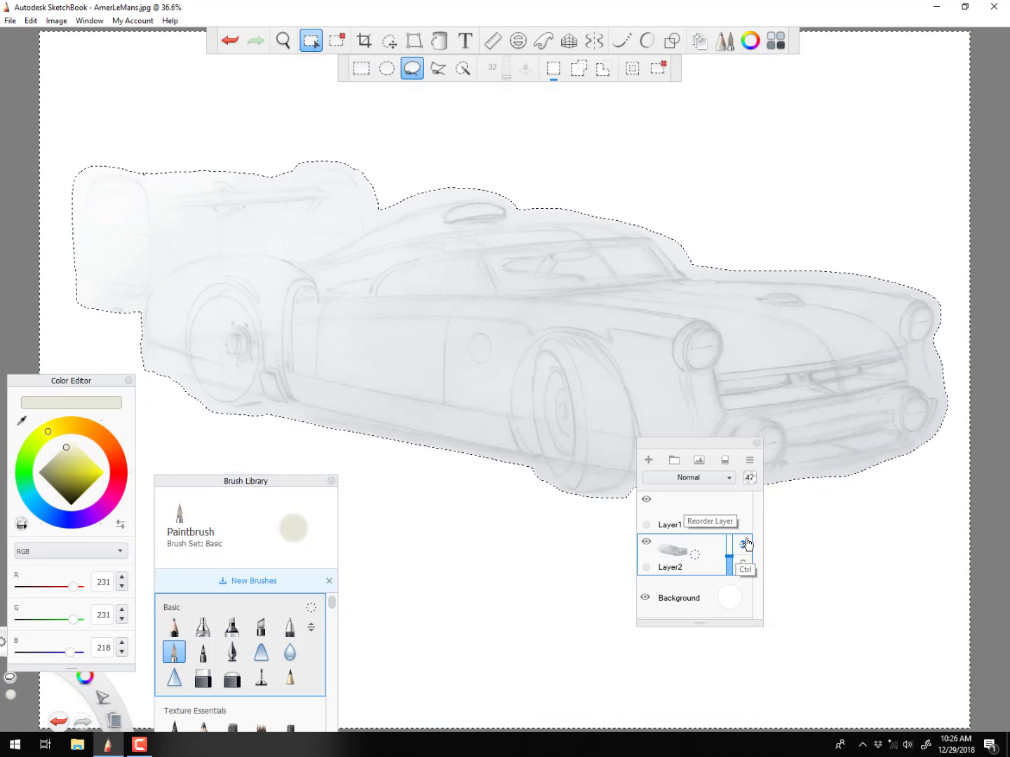
key("ctrl+d")
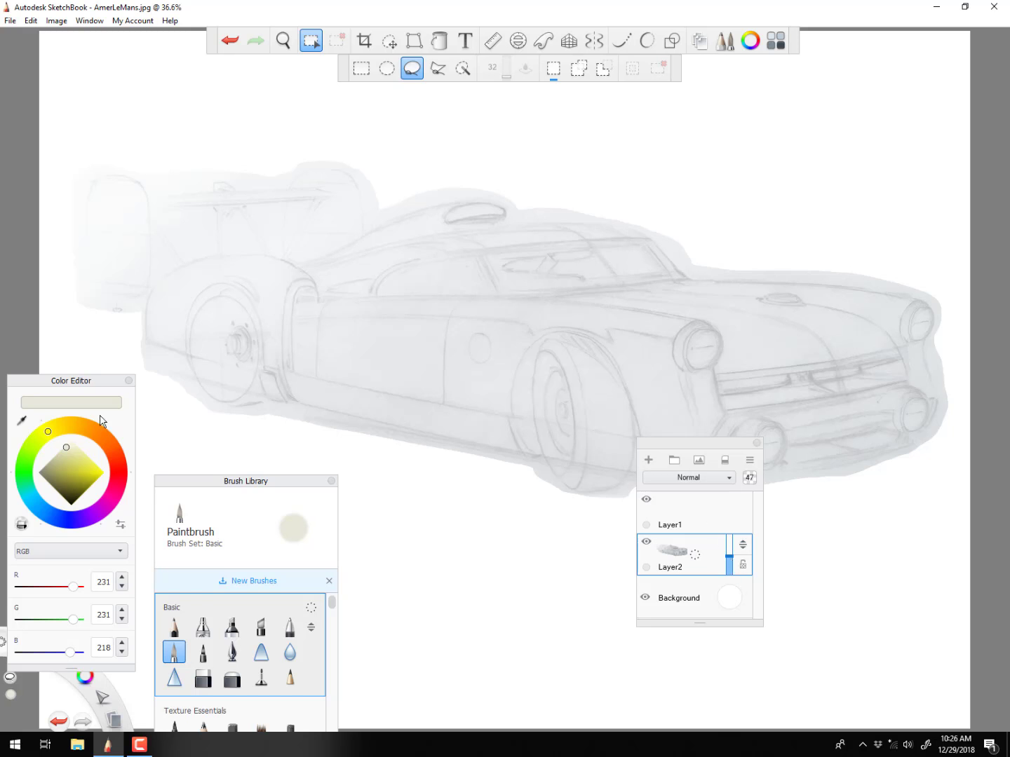
Adjust the isolated car sketch to brightness -57 and contrast 82
left_click(56, 20)
mouse_move(105, 100)
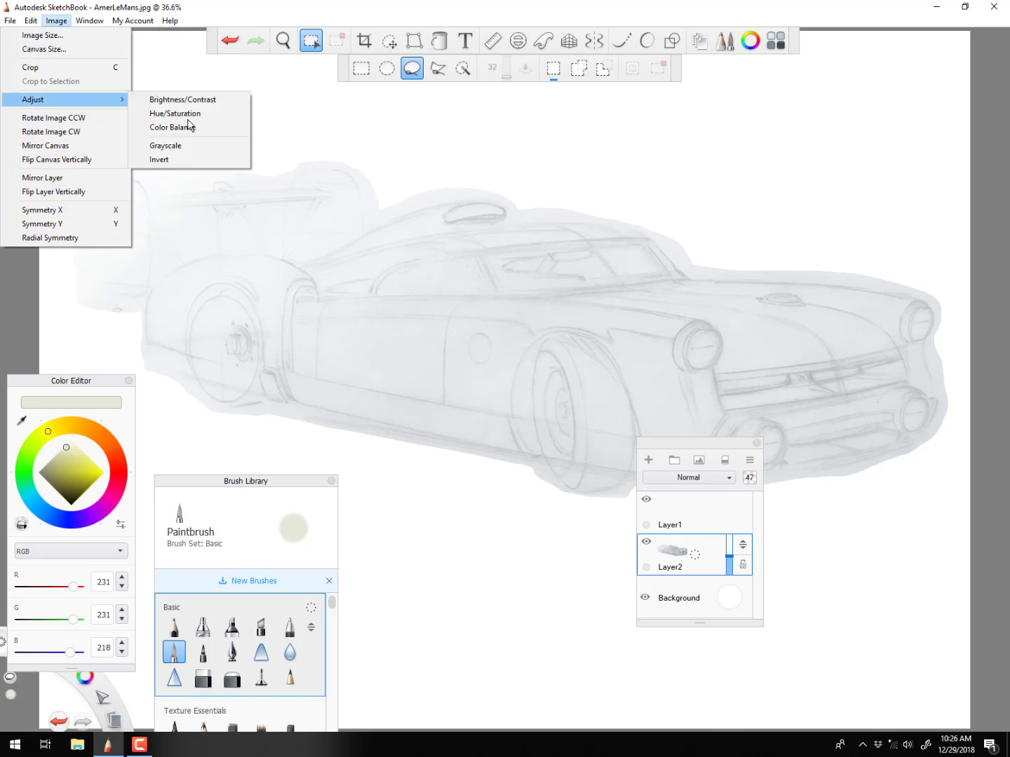
left_click(194, 100)
left_click_drag(613, 533, 635, 533)
left_click_drag(613, 486, 570, 489)
left_click_drag(635, 535, 676, 534)
left_click_drag(570, 488, 590, 491)
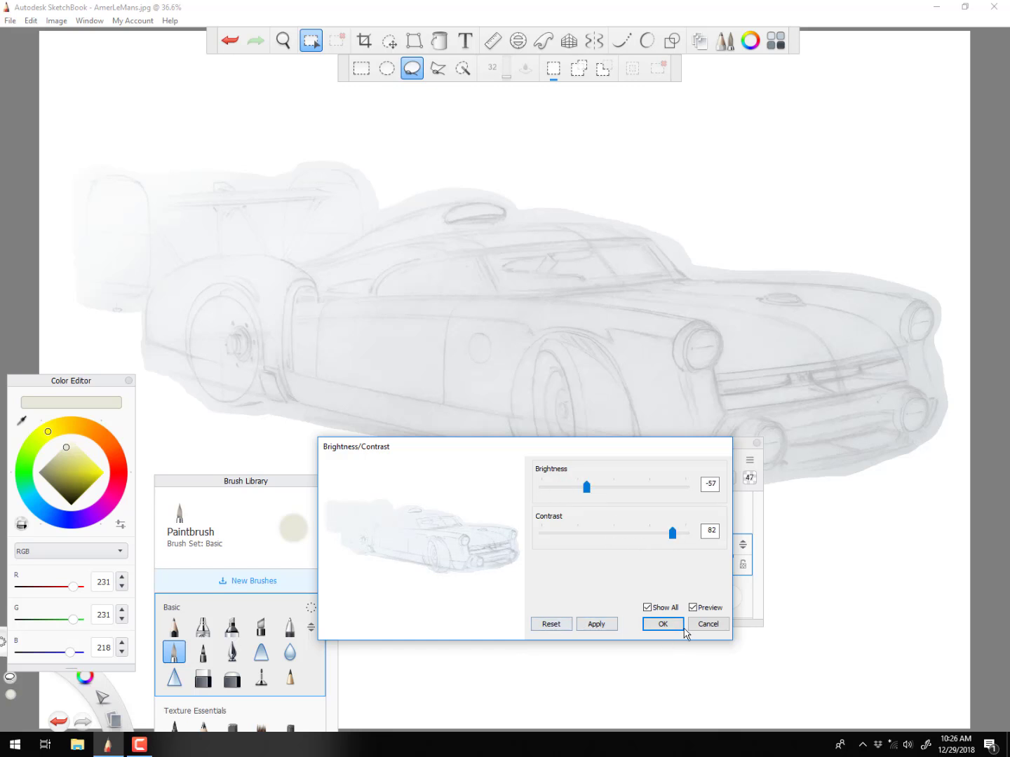
left_click(675, 625)
Set the brush color to a medium blue, RGB 28, 117, 166
left_click(38, 505)
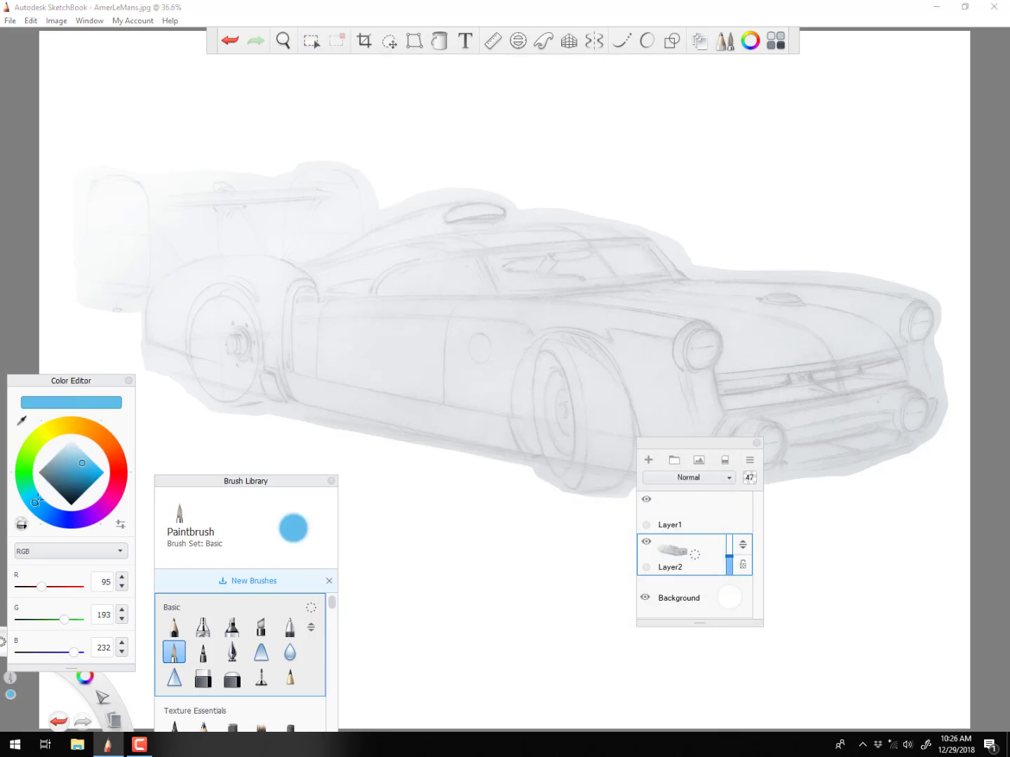
left_click_drag(87, 472, 81, 480)
left_click(40, 507)
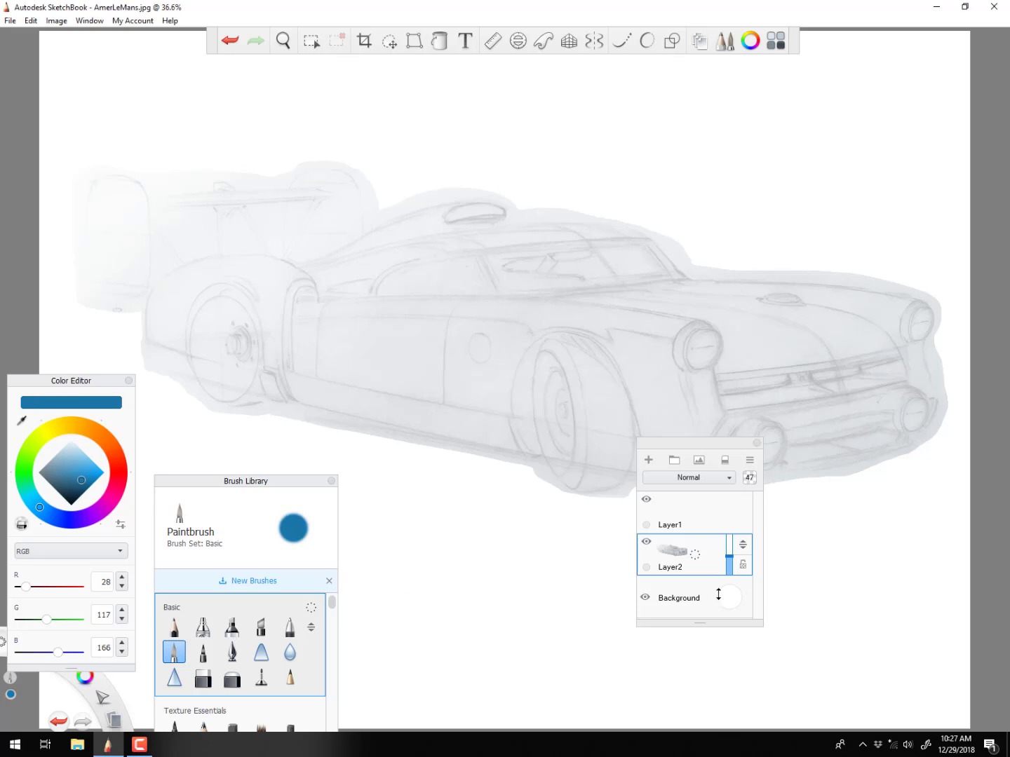
Set the blend mode of Layer2 to Multiply and add a new layer beneath it
left_click(730, 480)
left_click(721, 588)
mouse_move(735, 558)
left_mouse_down()
mouse_move(734, 568)
mouse_move(738, 556)
left_mouse_up()
left_click(652, 458)
left_click(705, 598)
left_click(725, 604)
Fill the whole car silhouette, including the rear wing and fins, with blue using the Paintbrush
mouse_move(387, 342)
left_mouse_down()
mouse_move(533, 281)
mouse_move(547, 350)
mouse_move(462, 228)
mouse_move(691, 301)
left_mouse_up()
mouse_move(173, 286)
left_mouse_down()
mouse_move(154, 328)
mouse_move(211, 378)
mouse_move(631, 468)
mouse_move(653, 466)
mouse_move(835, 294)
left_mouse_up()
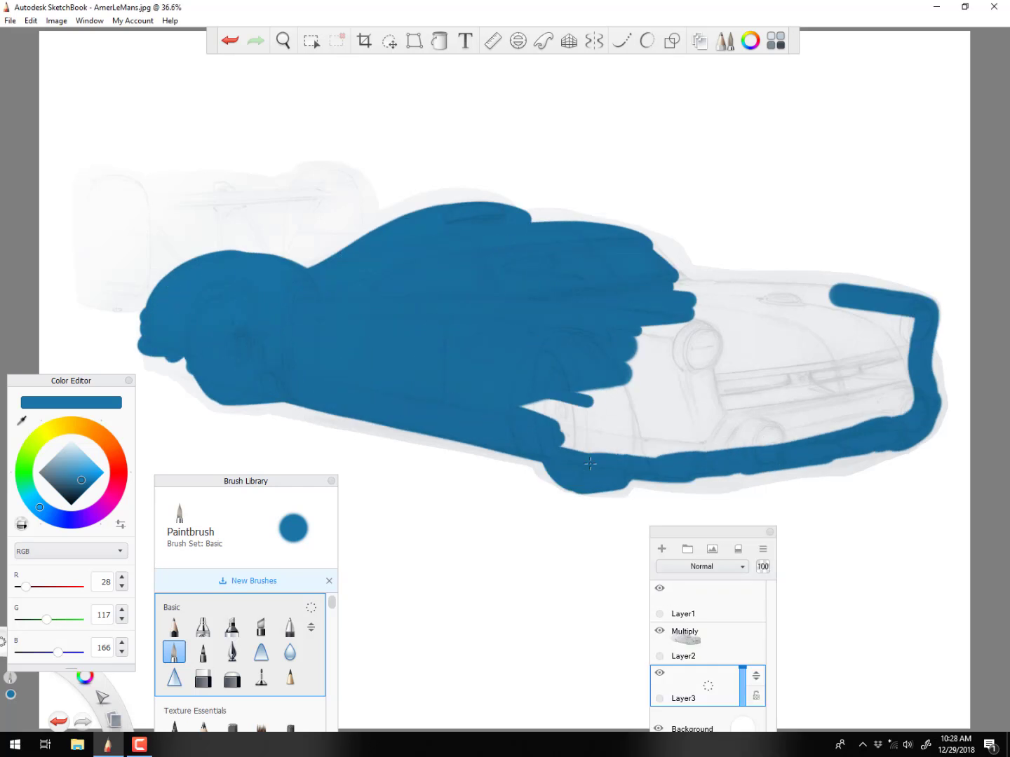
mouse_move(590, 464)
left_mouse_down()
mouse_move(876, 315)
mouse_move(772, 421)
mouse_move(701, 364)
left_mouse_up()
mouse_move(105, 175)
left_mouse_down()
mouse_move(98, 309)
mouse_move(135, 204)
left_mouse_up()
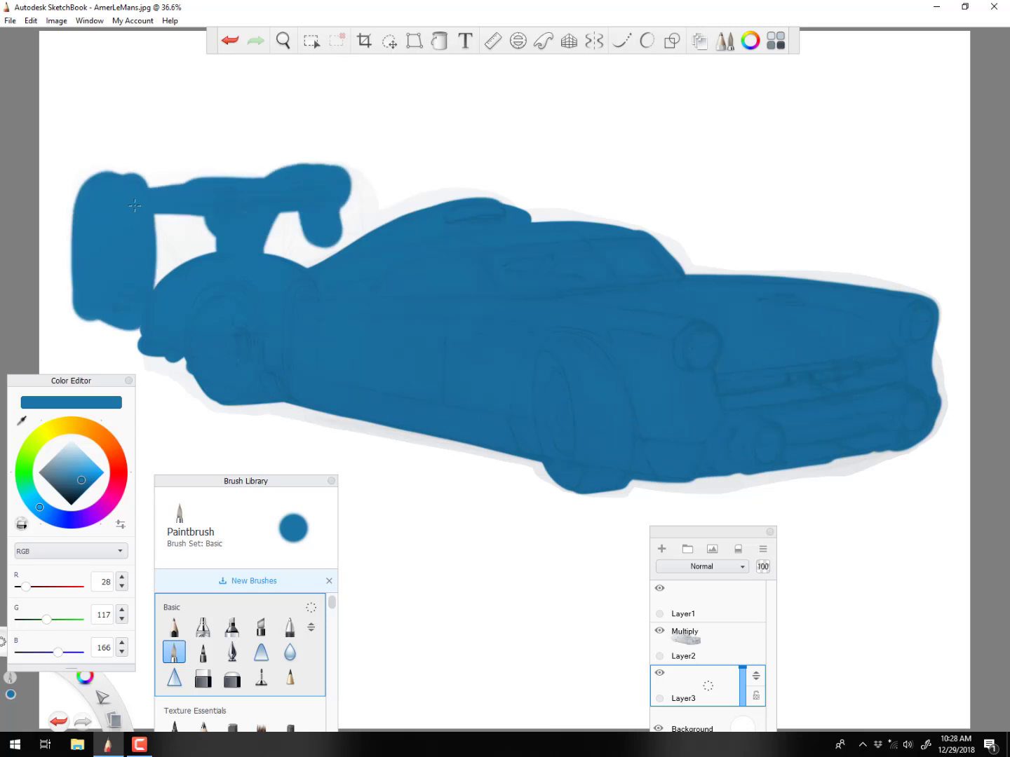
left_click_drag(344, 179, 302, 243)
Paint lighter blue highlights (RGB 41, 157, 219) along the fenders, hood, roof and scoop with the FryeDry brush
left_click(85, 472)
left_click_drag(246, 483, 221, 395)
left_click_drag(307, 518, 306, 661)
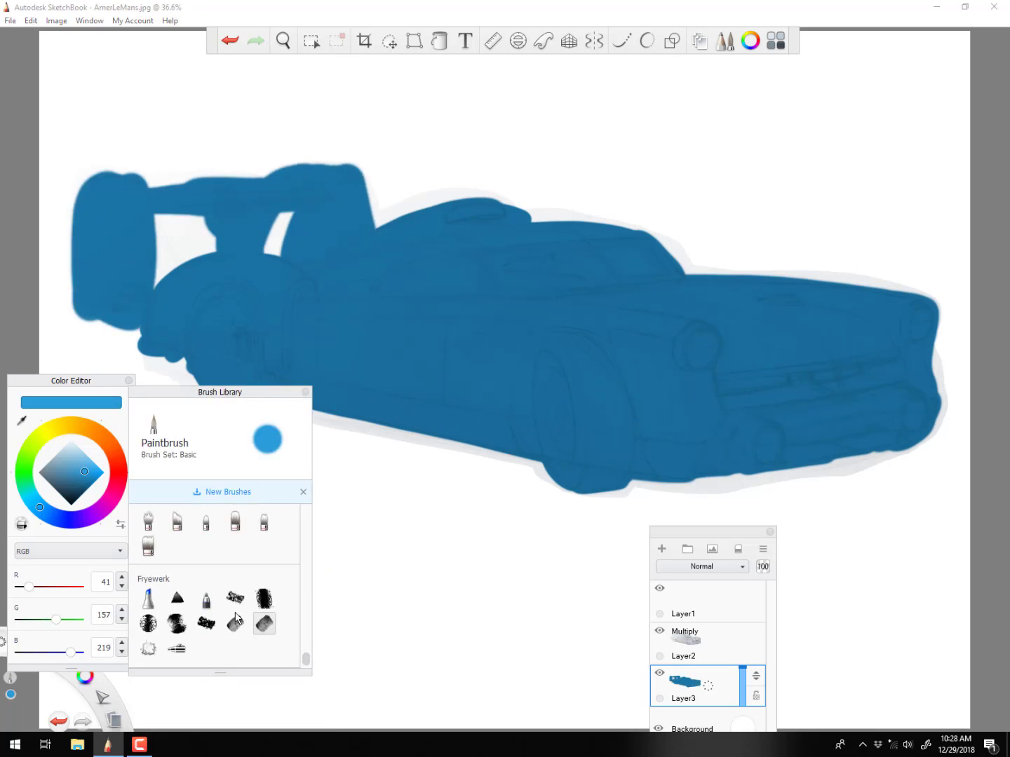
left_click(235, 598)
left_click_drag(302, 309, 701, 344)
left_click_drag(295, 270, 170, 279)
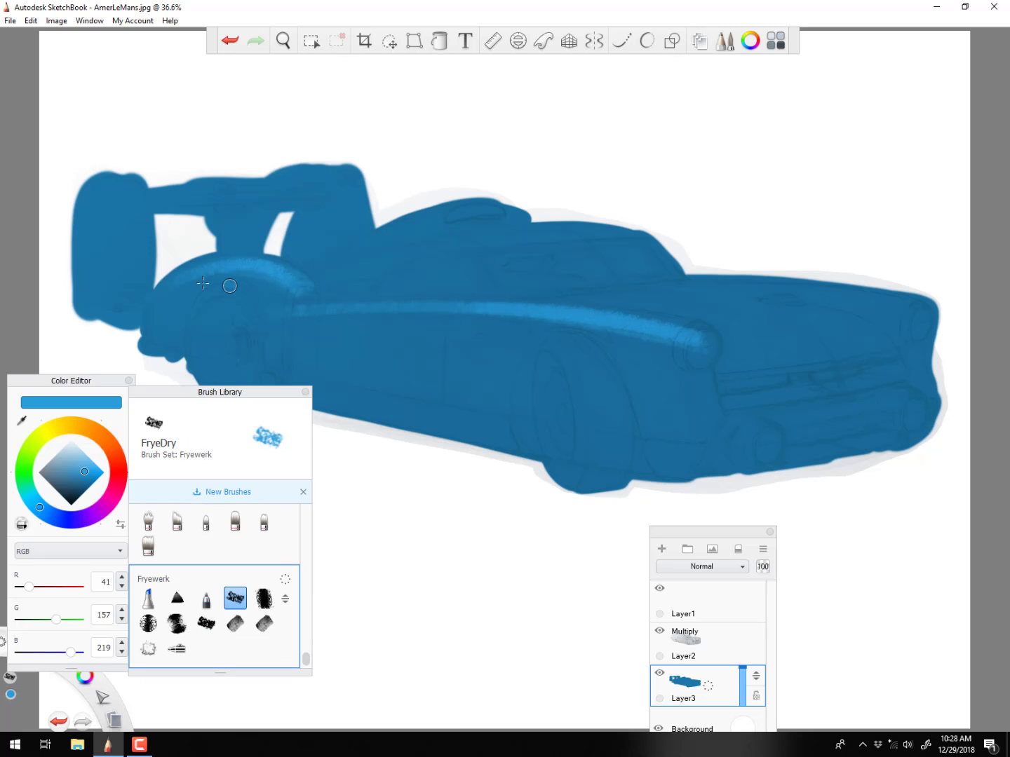
left_click_drag(707, 345, 869, 330)
left_click_drag(920, 312, 737, 289)
left_click_drag(838, 299, 915, 315)
mouse_move(483, 210)
left_mouse_down()
mouse_move(375, 238)
mouse_move(563, 242)
left_mouse_up()
Broaden the highlight along the car's side with a larger brush and blue sampled from the body
key("bracketright")
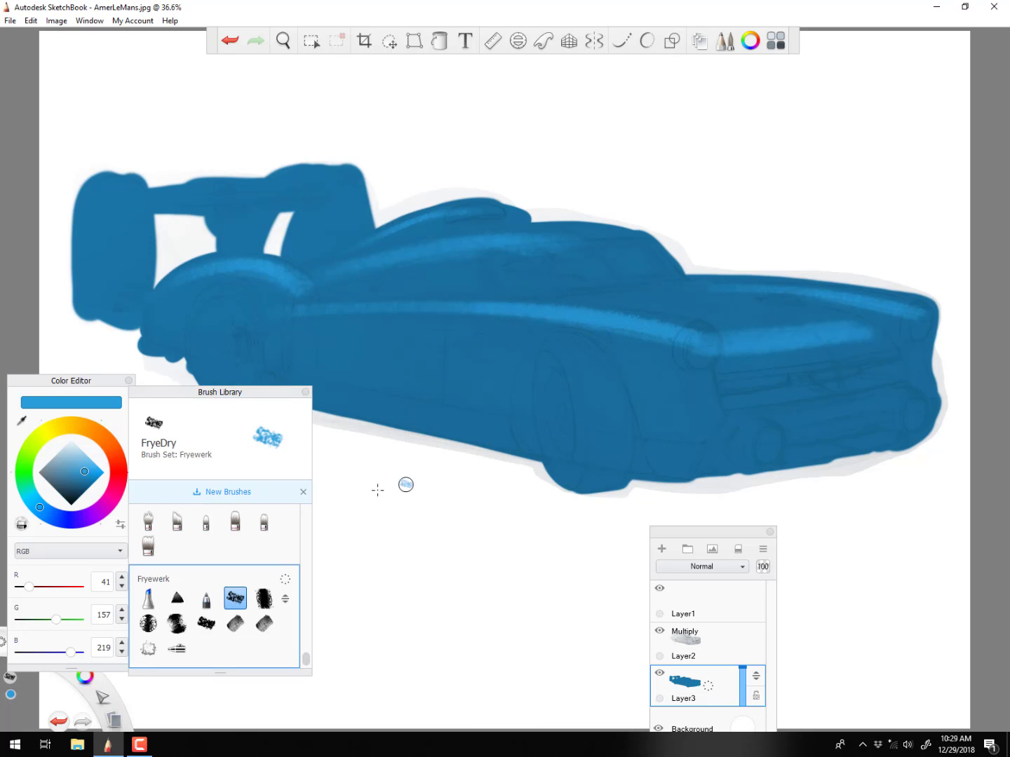
left_click(351, 313, "alt")
left_click(357, 313, "alt")
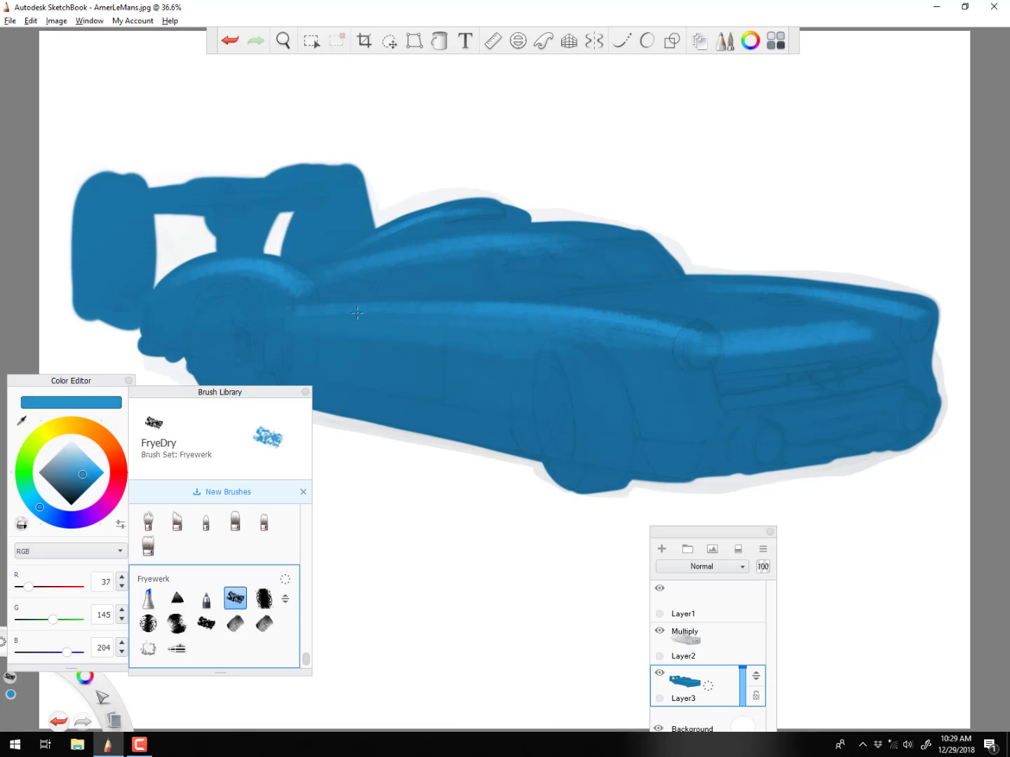
Paint dark blue shading (RGB 18, 80, 114) along the roof, rear fender and hood with a smaller brush
left_click(748, 388, "alt")
key("bracketleft")
key("bracketleft")
mouse_move(565, 231)
left_mouse_down()
mouse_move(211, 261)
mouse_move(295, 270)
left_mouse_up()
mouse_move(891, 305)
left_mouse_down()
mouse_move(703, 329)
mouse_move(875, 331)
left_mouse_up()
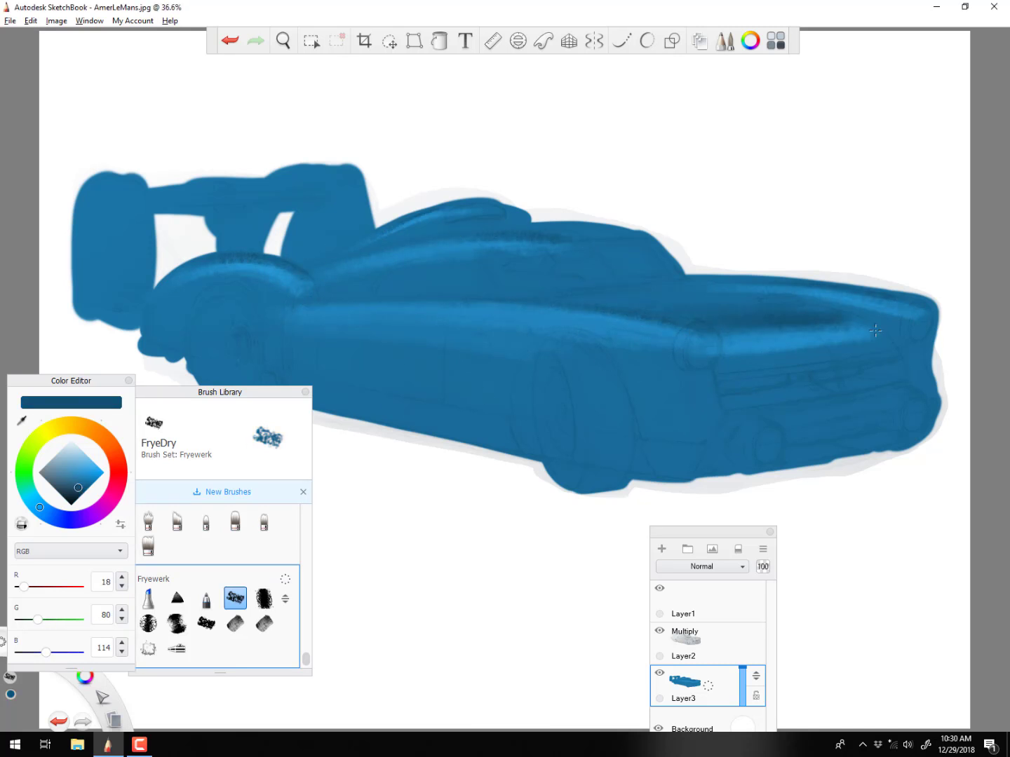
Paint a bright cyan highlight (RGB 96, 208, 236) along the crest of the front fender
left_click(84, 463)
left_click_drag(40, 508, 30, 498)
key("bracketleft")
key("bracketright")
mouse_move(598, 325)
left_mouse_down()
mouse_move(453, 308)
mouse_move(666, 334)
left_mouse_up()
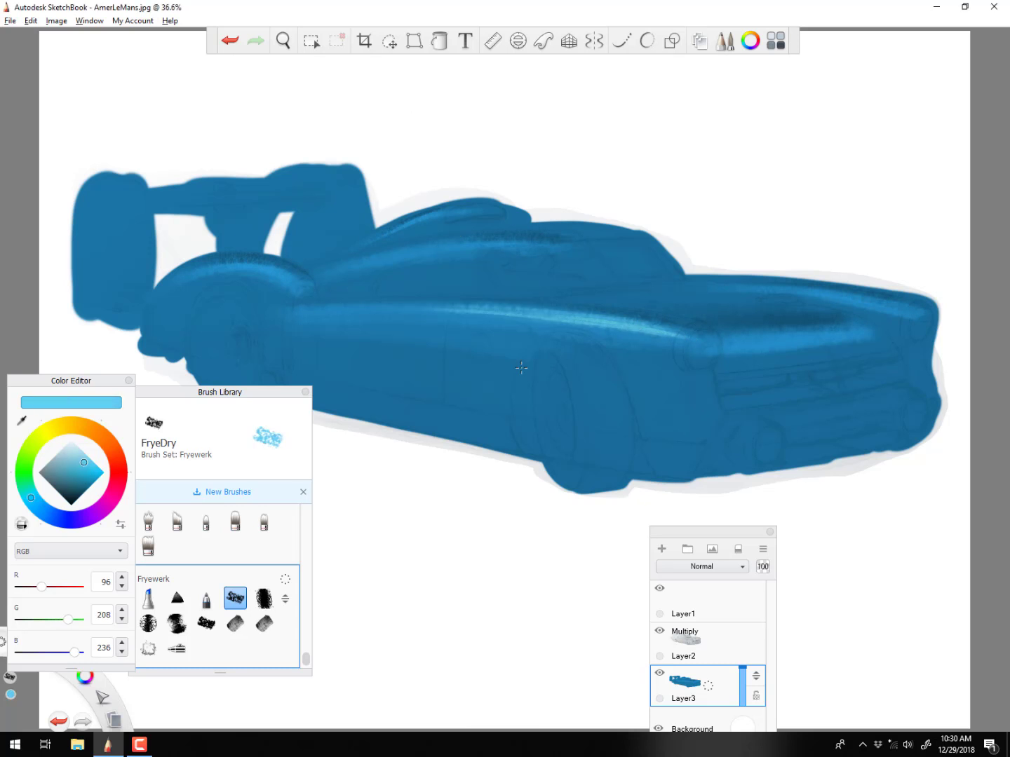
Add bright cyan highlights to the roof, rear fender, scoop, far front fender and hood
left_click_drag(429, 249, 516, 244)
key("bracketleft")
left_click_drag(233, 266, 286, 275)
left_click_drag(420, 219, 461, 211)
left_click_drag(808, 293, 910, 314)
key("bracketright")
left_click_drag(723, 344, 872, 334)
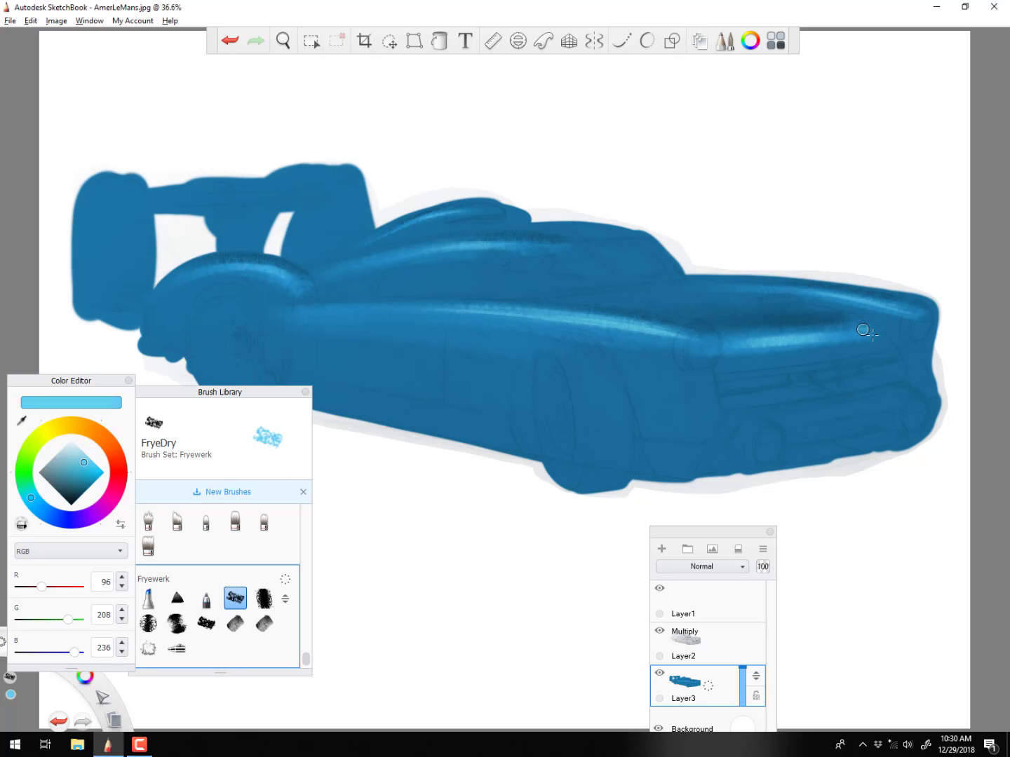
Smooth the side and front fender highlight with the Streaky brush and blues sampled from the body
left_click(236, 623)
left_click(381, 313, "alt")
key("bracketright")
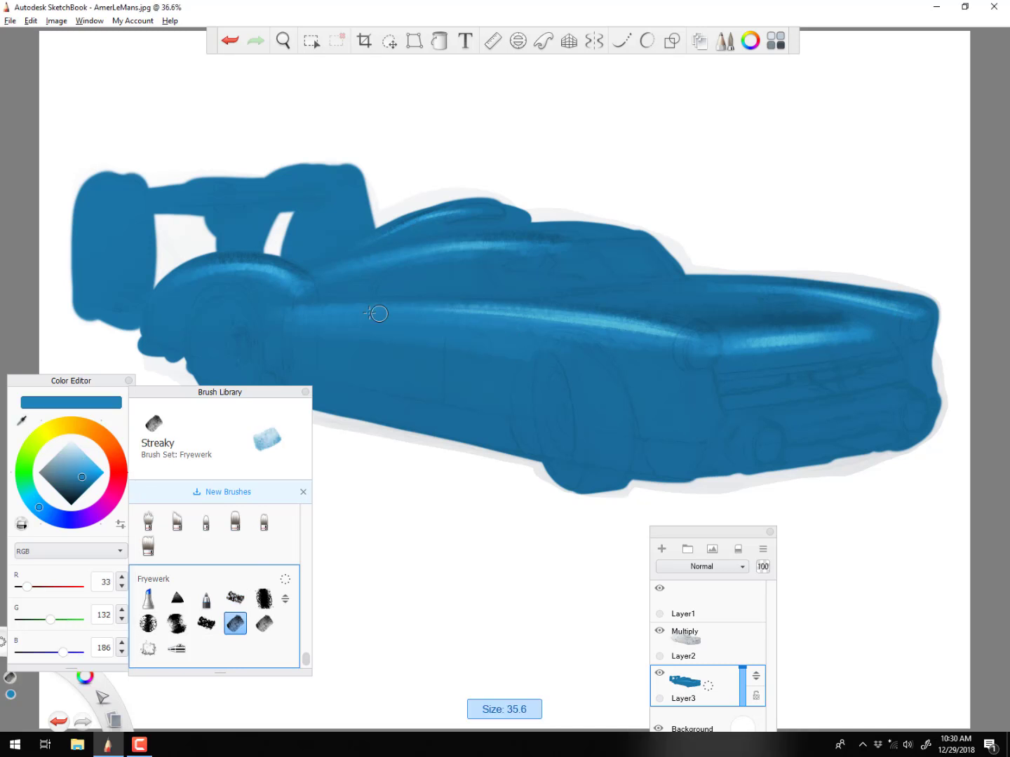
left_click_drag(398, 309, 644, 328)
left_click(584, 338, "alt")
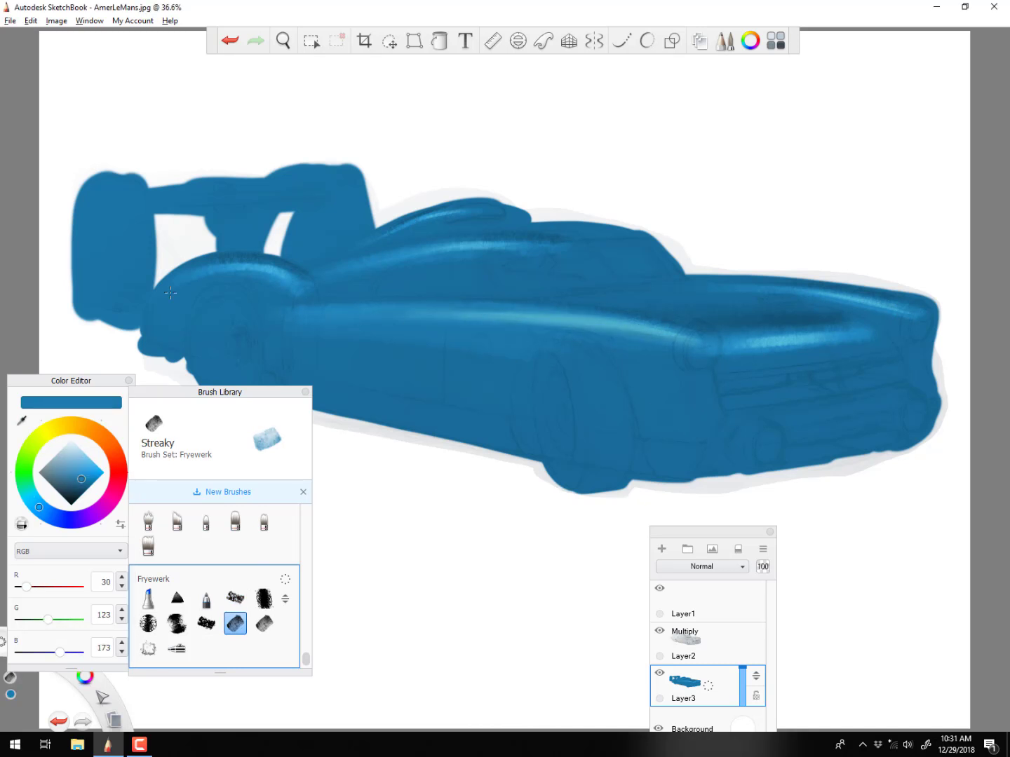
Blend the rear fender highlight with a smaller Streaky brush and colors sampled from the body
left_click(241, 268, "alt")
key("bracketleft")
mouse_move(208, 270)
left_mouse_down()
mouse_move(294, 277)
mouse_move(212, 259)
mouse_move(243, 263)
mouse_move(291, 287)
left_mouse_up()
left_click(437, 383, "alt")
left_click(262, 268, "alt")
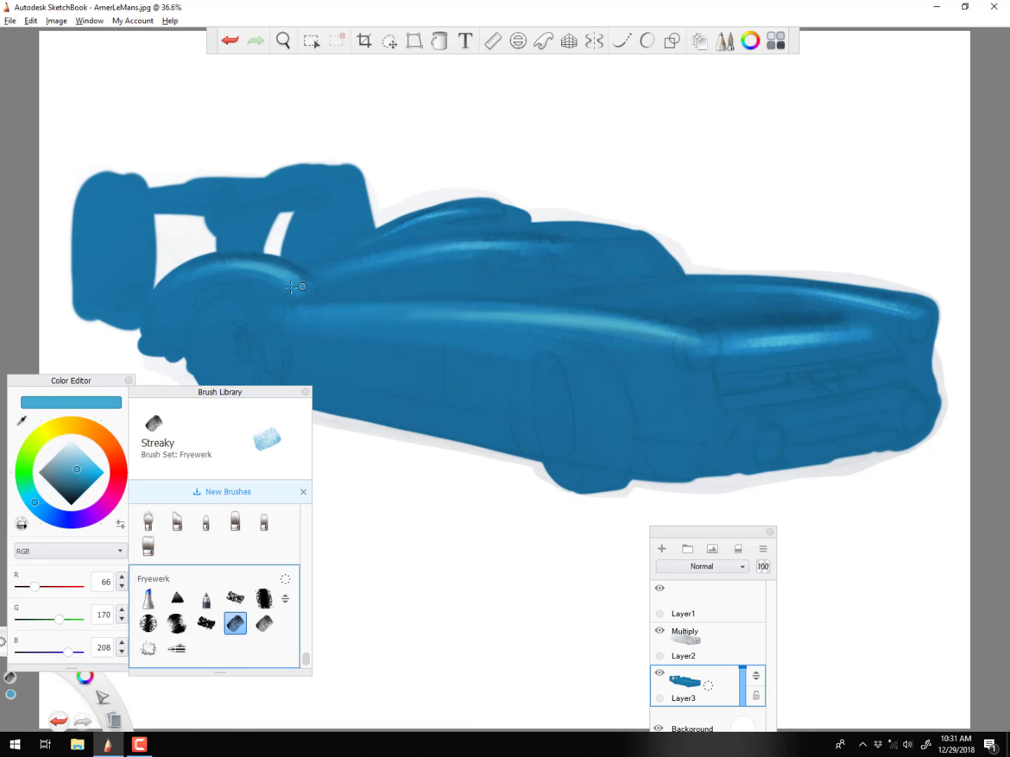
Blend the front fender highlight further using blues sampled from the fender and hood
left_click(551, 319, "alt")
mouse_move(554, 317)
left_mouse_down()
mouse_move(459, 302)
mouse_move(413, 306)
mouse_move(681, 337)
mouse_move(428, 312)
mouse_move(551, 322)
left_mouse_up()
left_click(794, 335, "alt")
left_click(582, 334, "alt")
Paint light blue edge highlights around the front and rear wheel arches and blend them with sampled body colors
left_click_drag(40, 508, 35, 502)
mouse_move(82, 479)
left_mouse_down()
mouse_move(103, 460)
mouse_move(92, 458)
left_mouse_up()
key("bracketleft")
mouse_move(610, 327)
left_mouse_down()
mouse_move(421, 312)
mouse_move(590, 332)
mouse_move(665, 320)
mouse_move(553, 324)
mouse_move(684, 337)
mouse_move(517, 355)
left_mouse_up()
left_click(666, 320, "alt")
left_click(571, 339, "alt")
left_click(261, 312, "alt")
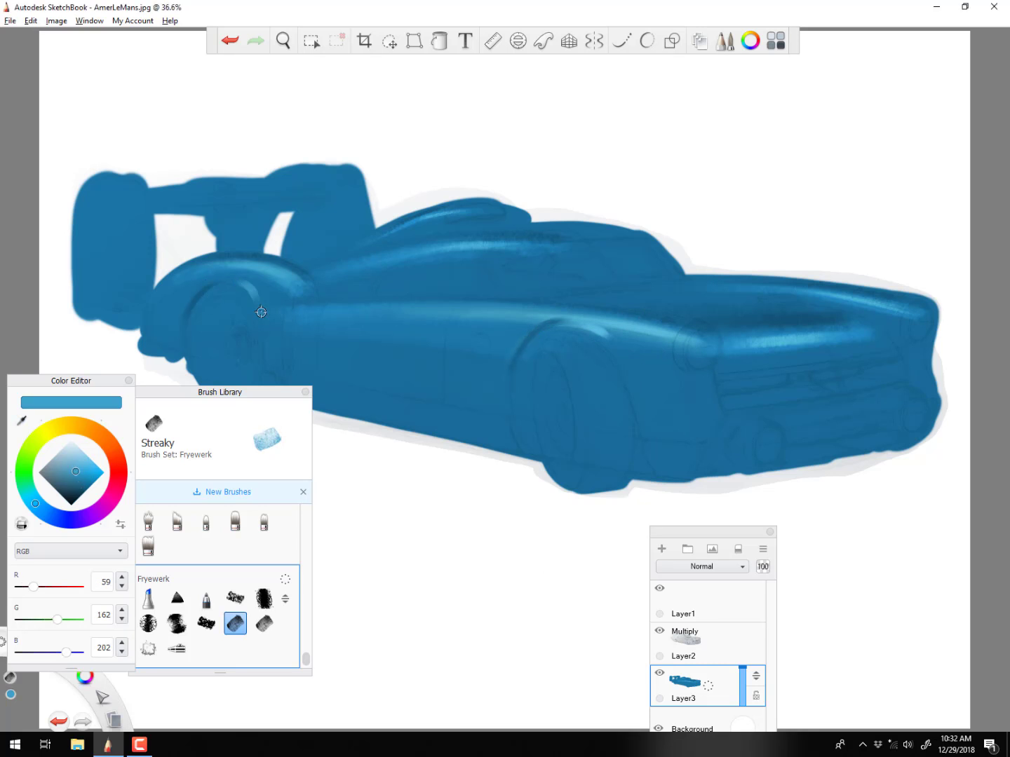
left_click(246, 268, "alt")
left_click(420, 345, "alt")
Paint dark blue shading on the door side, the front fender behind the headlight and beside the rear wheel arch
left_click(81, 483)
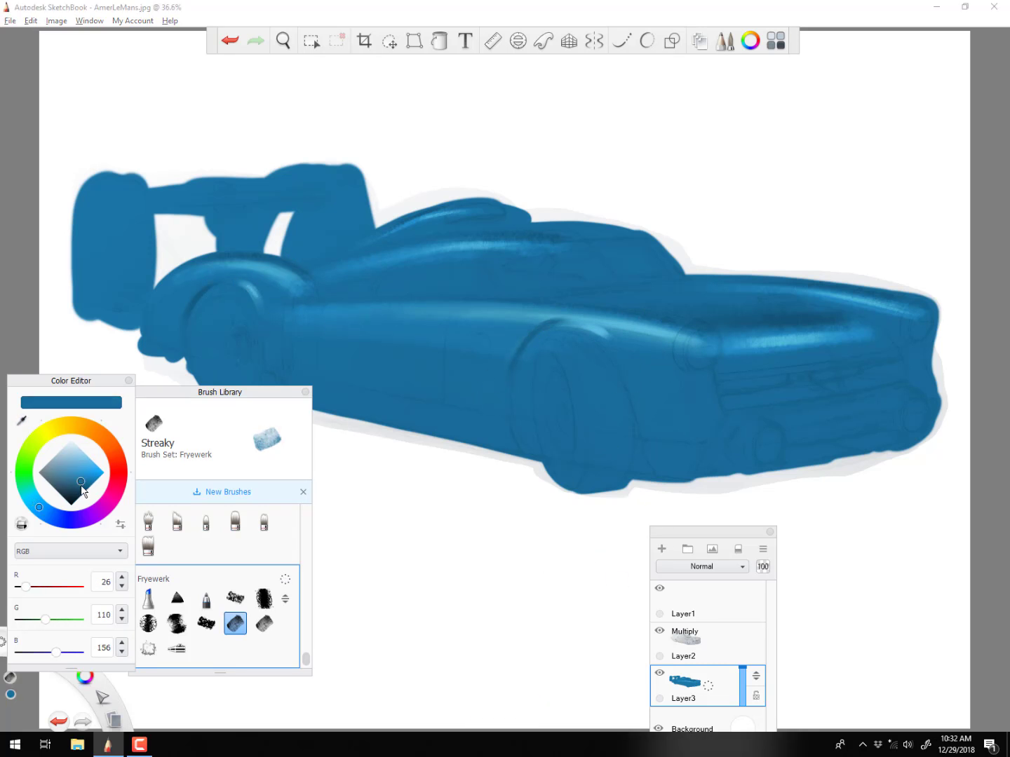
key("]")
left_click_drag(471, 361, 289, 343)
left_click_drag(224, 392, 263, 465)
left_click_drag(397, 345, 506, 352)
left_click_drag(627, 375, 685, 433)
key("[")
left_click_drag(269, 324, 267, 326)
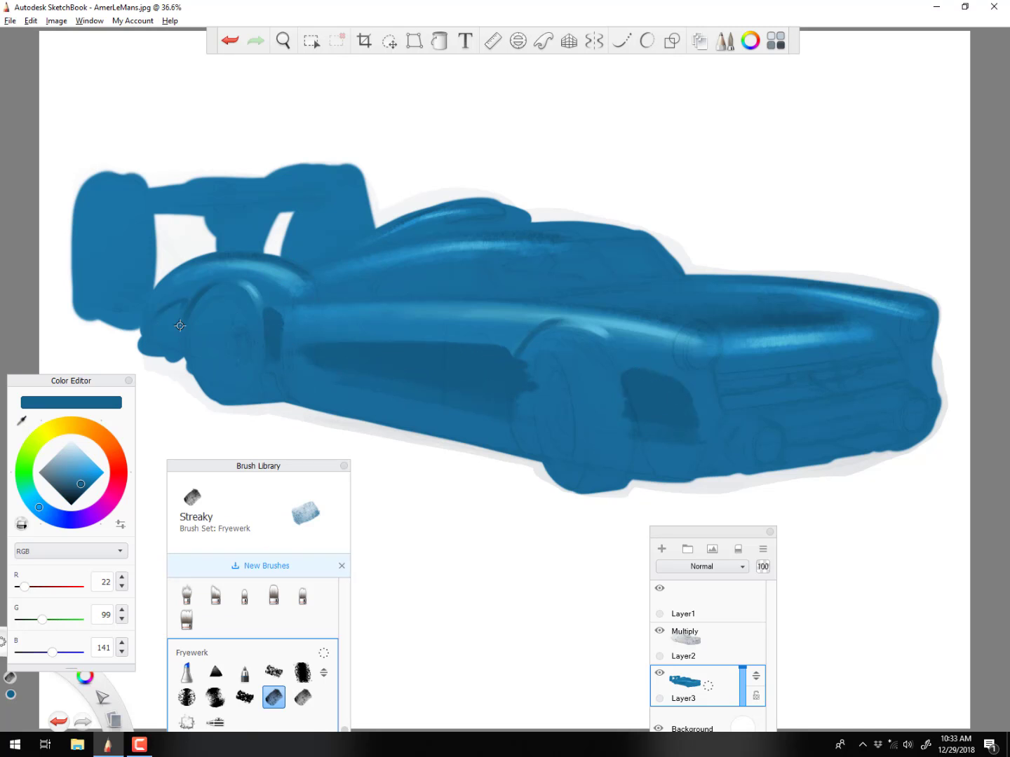
Paint dark blue shading on the rear fender, behind the rear wheel arch, below the cockpit and under the roof scoop highlight
left_click_drag(179, 325, 176, 342)
key("]")
left_click_drag(295, 316, 294, 347)
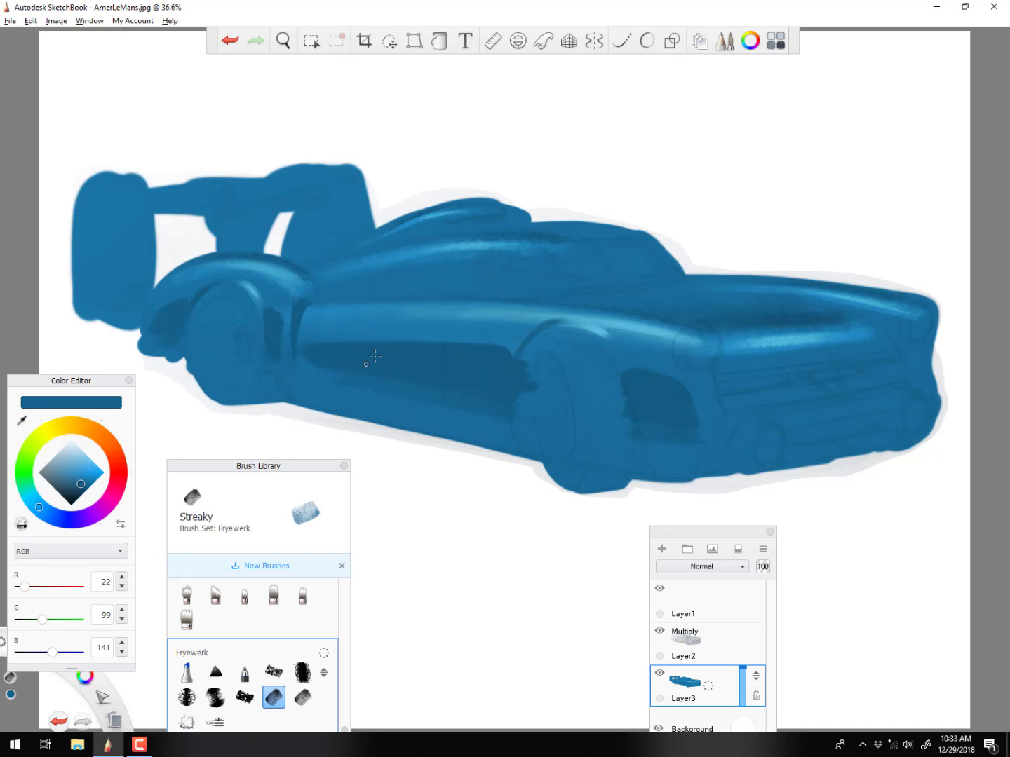
left_click_drag(369, 281, 394, 285)
mouse_move(406, 231)
left_mouse_down()
mouse_move(443, 219)
mouse_move(384, 243)
mouse_move(492, 221)
left_mouse_up()
key("[")
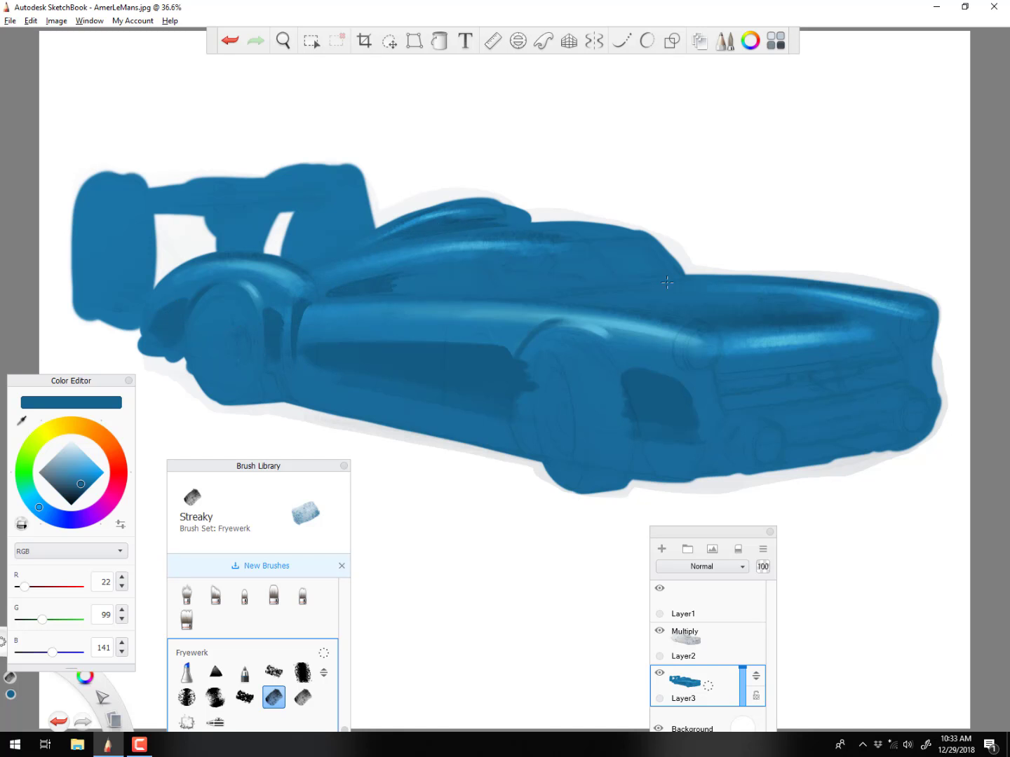
Deepen the shading beside the rear wheel and extend the front fender's dark patch with a sampled blue
key("]")
left_click_drag(271, 302, 264, 349)
key("]")
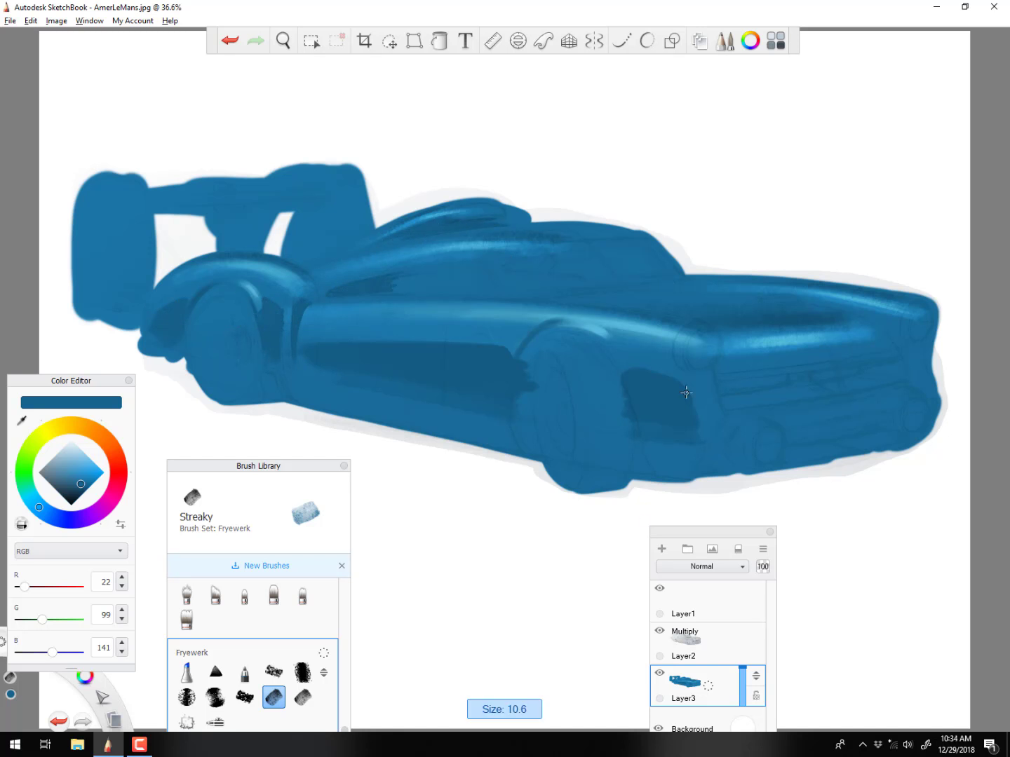
left_click(688, 392, "alt")
left_click_drag(687, 392, 700, 422)
On a new layer, paint crisp light blue highlights (RGB 123, 192, 229) along the front fender, roof edge and hood
left_click(78, 460)
key("ctrl+l")
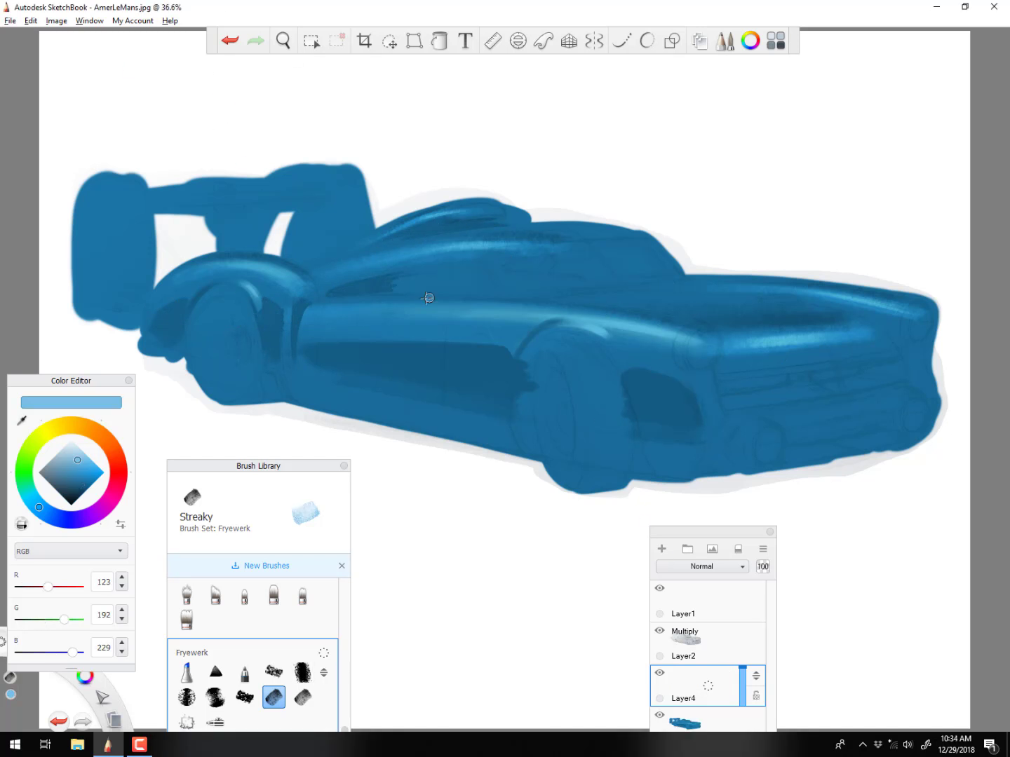
left_click_drag(429, 296, 687, 320)
mouse_move(520, 226)
left_mouse_down()
mouse_move(647, 234)
mouse_move(534, 224)
left_mouse_up()
mouse_move(718, 276)
left_mouse_down()
mouse_move(931, 289)
mouse_move(734, 276)
mouse_move(809, 305)
left_mouse_up()
mouse_move(779, 300)
left_mouse_down()
mouse_move(645, 288)
mouse_move(860, 323)
left_mouse_up()
key("]")
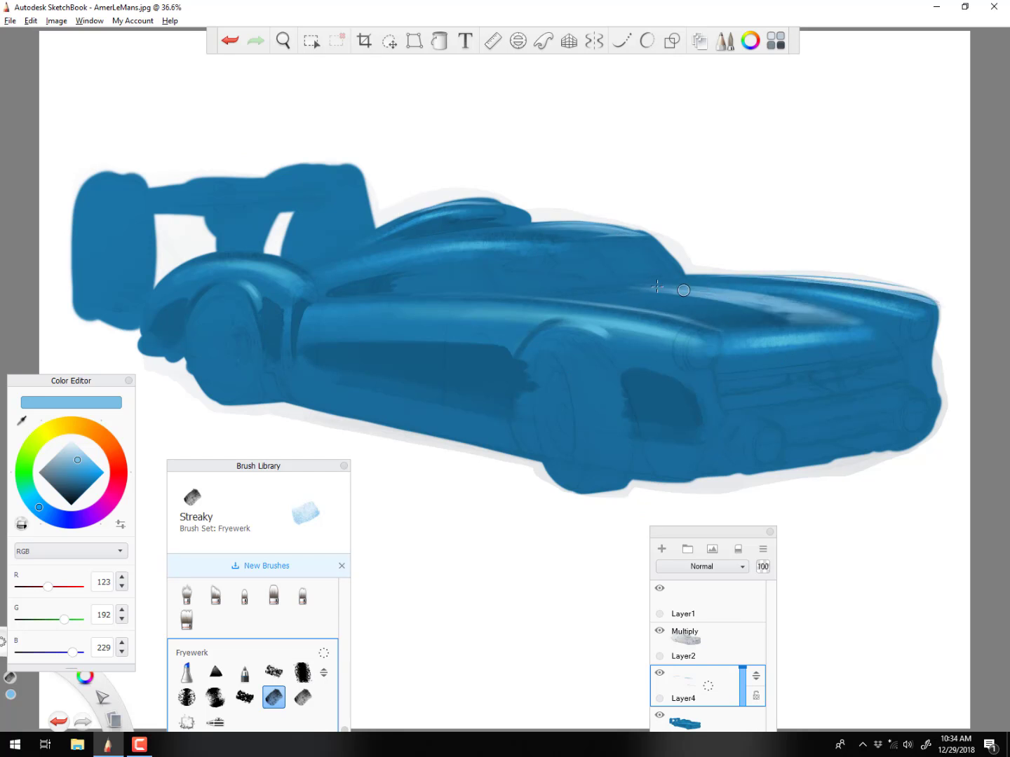
left_click_drag(673, 289, 854, 321)
left_click_drag(472, 300, 685, 318)
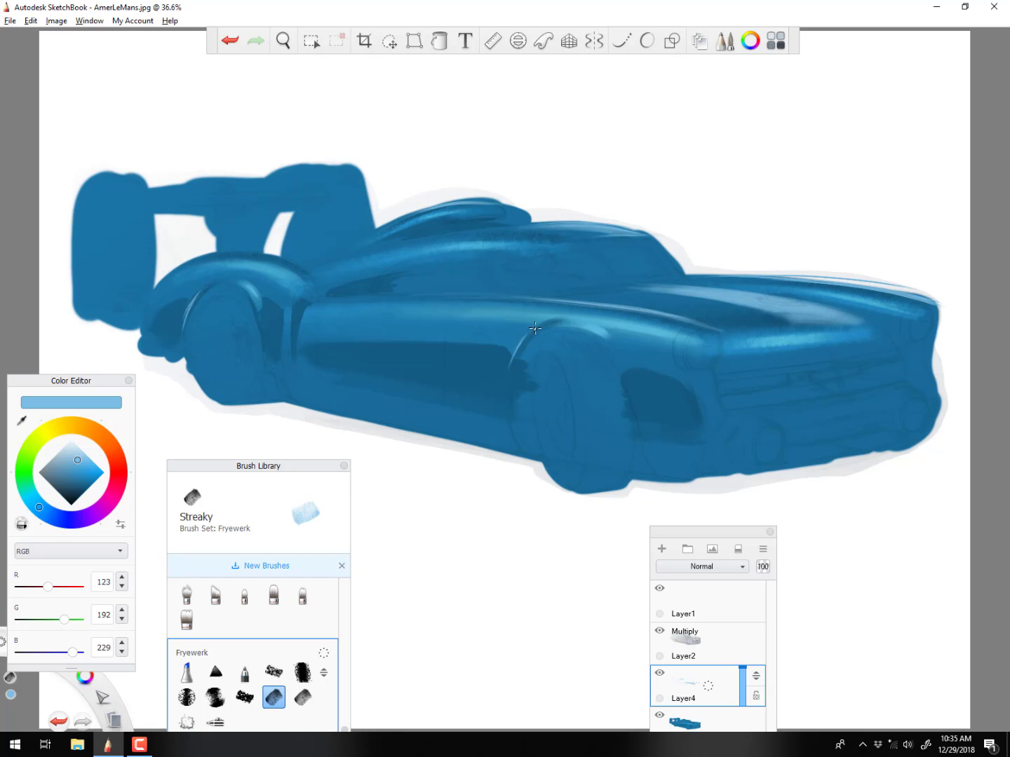
On the car body layer, sharpen the upper edge of the door's dark shading with a smaller brush and sampled dark blue
left_click(711, 721)
left_click(319, 352, "alt")
key("[")
mouse_move(301, 343)
left_mouse_down()
mouse_move(507, 344)
mouse_move(470, 345)
left_mouse_up()
Add a new layer and set up a smaller FryeDry brush in pale blue, RGB 160, 222, 243
key("ctrl+shift+n")
left_click_drag(80, 485, 77, 453)
left_click(274, 673)
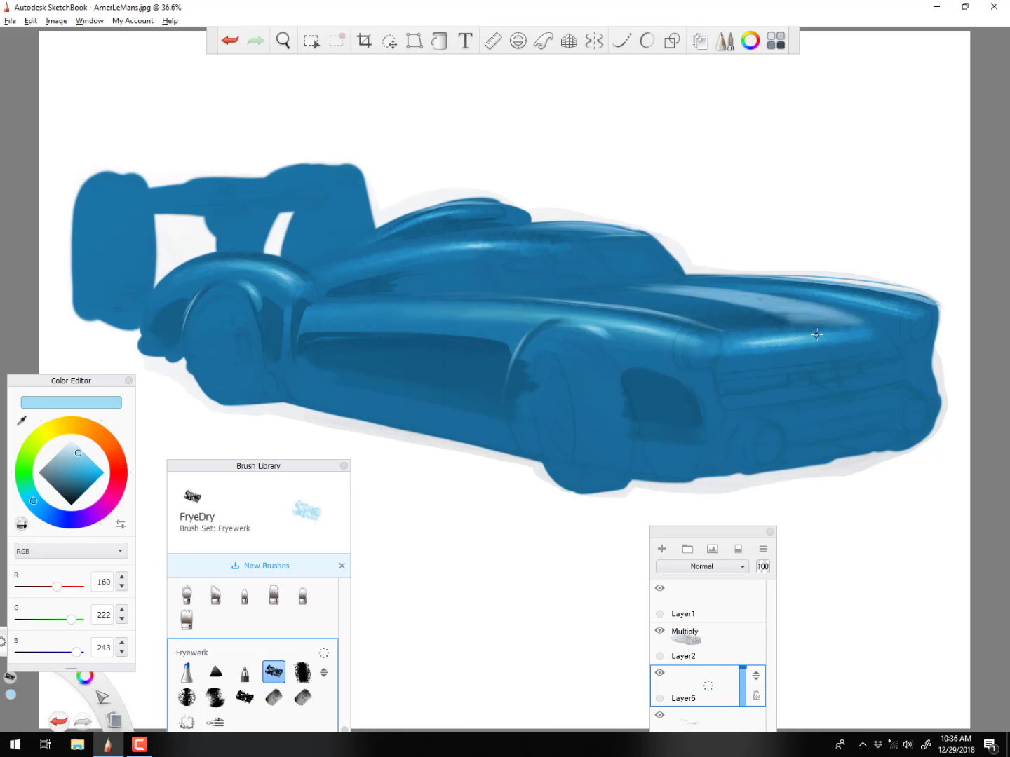
key("[")
key("[")
Paint a soft highlight down the front fender corner, blending sampled dark blue and lighter blue
left_click(673, 401, "alt")
key("]")
key("]")
left_click_drag(683, 389, 697, 433)
left_click(723, 301, "alt")
left_click_drag(704, 372, 713, 420)
left_click_drag(703, 379, 708, 437)
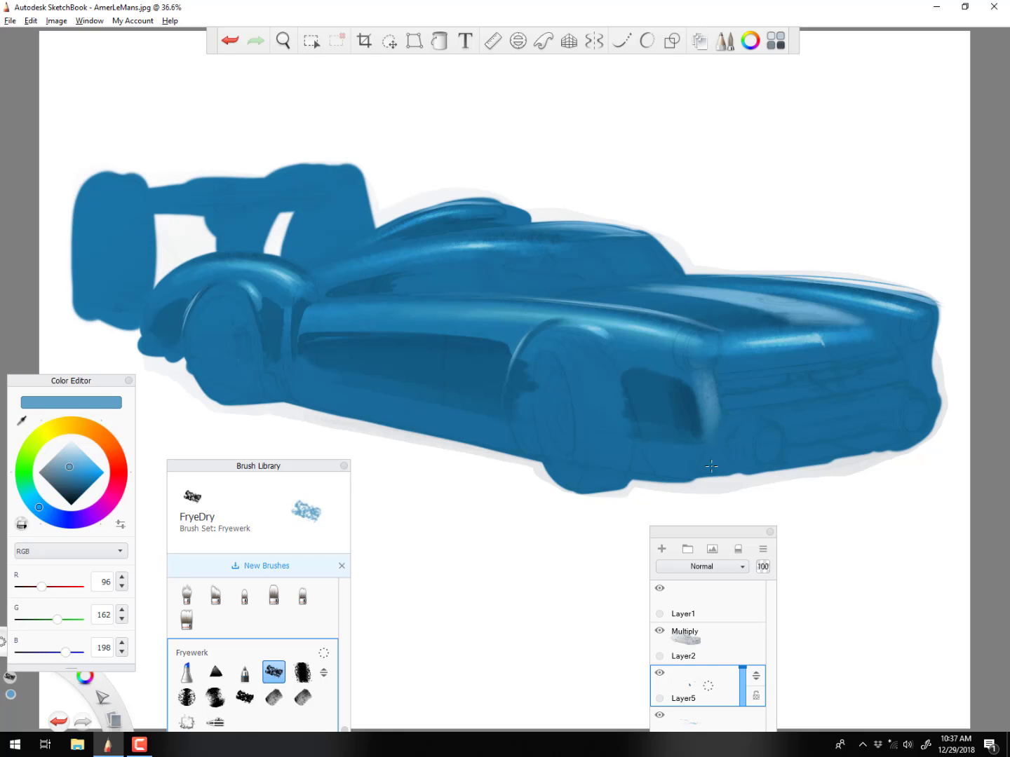
Refine the outline of the front fender's dark patch with a smaller brush and sampled dark blue
left_click(669, 393, "alt")
key("[")
key("[")
mouse_move(663, 375)
left_mouse_down()
mouse_move(696, 411)
mouse_move(708, 397)
mouse_move(707, 411)
left_mouse_up()
left_click(816, 341, "alt")
key("ctrl+z")
key("[")
Try a yellowish ground reflection on the door side with the Conceptual 1 brush
left_click(65, 425)
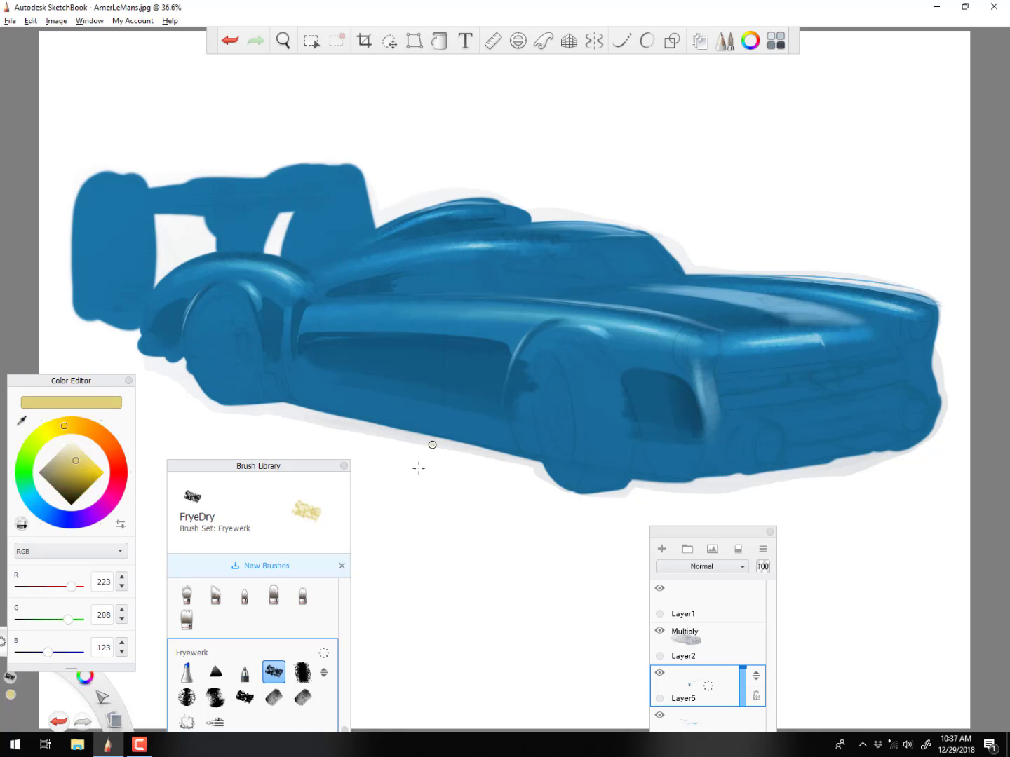
left_click(215, 672)
mouse_move(483, 400)
left_mouse_down()
mouse_move(398, 404)
mouse_move(490, 401)
left_mouse_up()
left_click(393, 381, "alt")
left_click_drag(316, 364, 490, 386)
key("]")
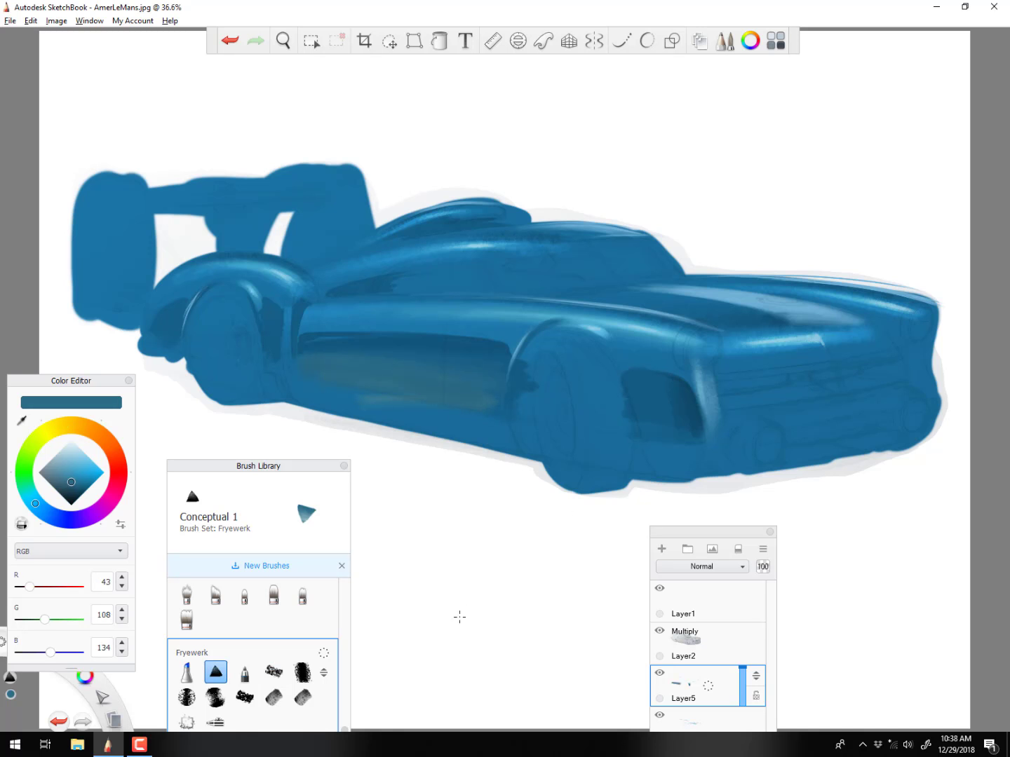
key("ctrl+z")
Paint a gray-blue ground reflection on the door side with Conceptual 1, then compare the car with Layer5 hidden and shown
left_click(57, 465)
mouse_move(337, 384)
left_mouse_down()
mouse_move(494, 403)
mouse_move(491, 389)
left_mouse_up()
left_click(421, 388, "alt")
key("]")
left_click(393, 379, "alt")
left_click_drag(321, 356, 417, 383)
left_click(660, 674)
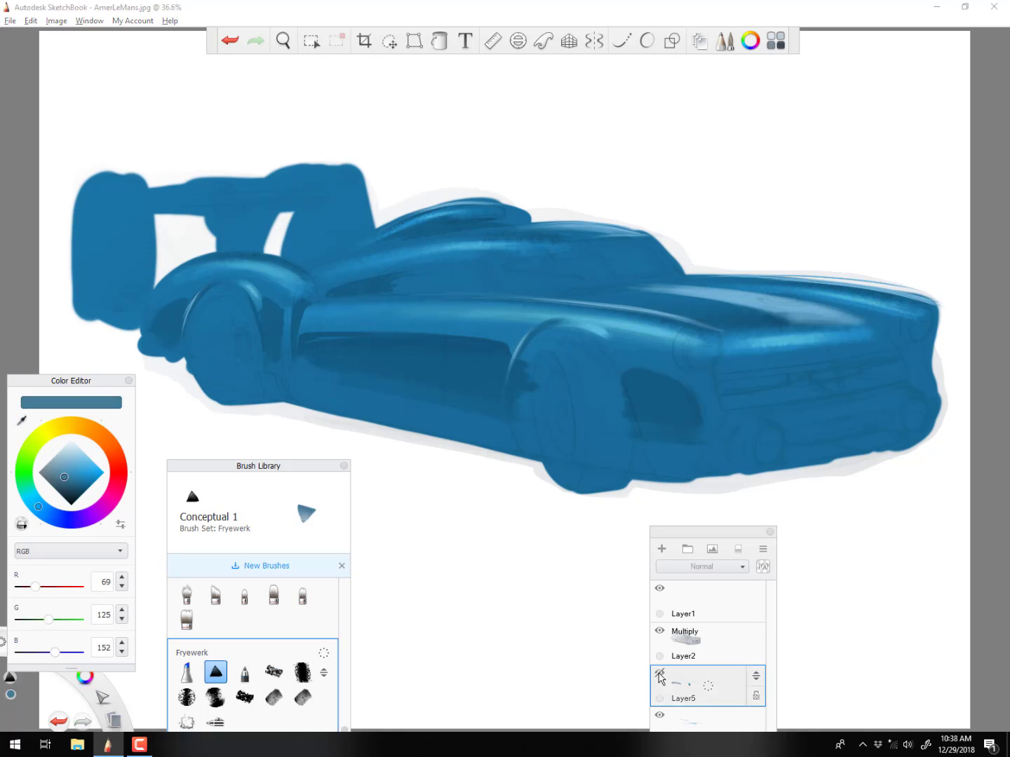
left_click(659, 675)
Add the gray-blue reflection to the rear fender, behind the rear wheel, across the door and on the front fender patch
left_click_drag(180, 307, 160, 344)
left_click_drag(271, 344, 274, 371)
left_click(420, 371, "alt")
left_click_drag(365, 357, 497, 379)
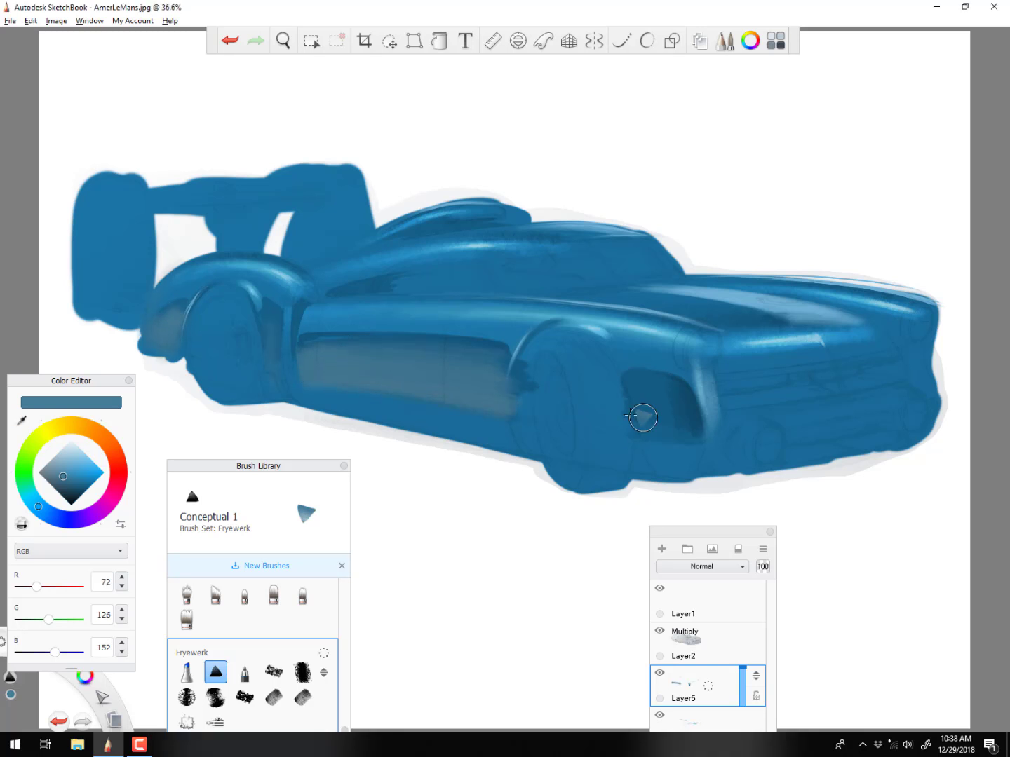
mouse_move(631, 416)
left_mouse_down()
mouse_move(659, 428)
mouse_move(690, 420)
left_mouse_up()
Soften the reflections on the door and front fender by erasing with the transparent color
left_click(22, 524)
left_click_drag(516, 413, 343, 364)
left_click_drag(638, 388, 668, 429)
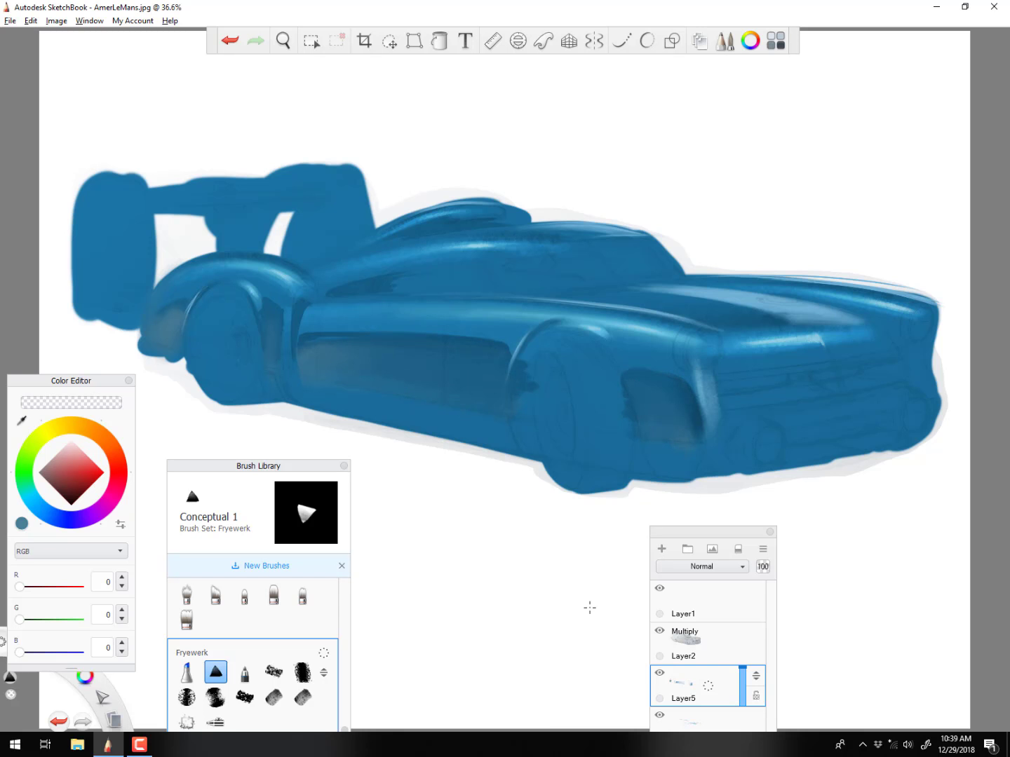
Paint a dark gray edge (RGB 40, 44, 46) around the front wheel arch and mirror the canvas temporarily to check it
left_click(61, 494)
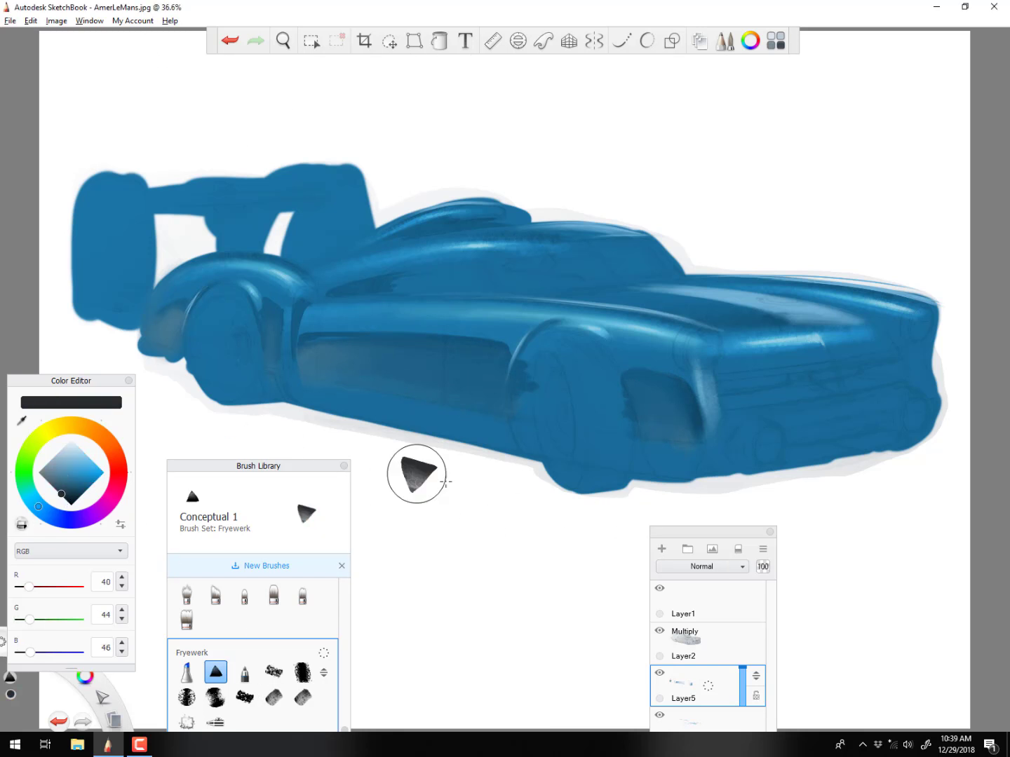
mouse_move(558, 332)
left_mouse_down()
mouse_move(526, 353)
mouse_move(623, 395)
mouse_move(651, 466)
left_mouse_up()
left_click(56, 21)
left_click(56, 149)
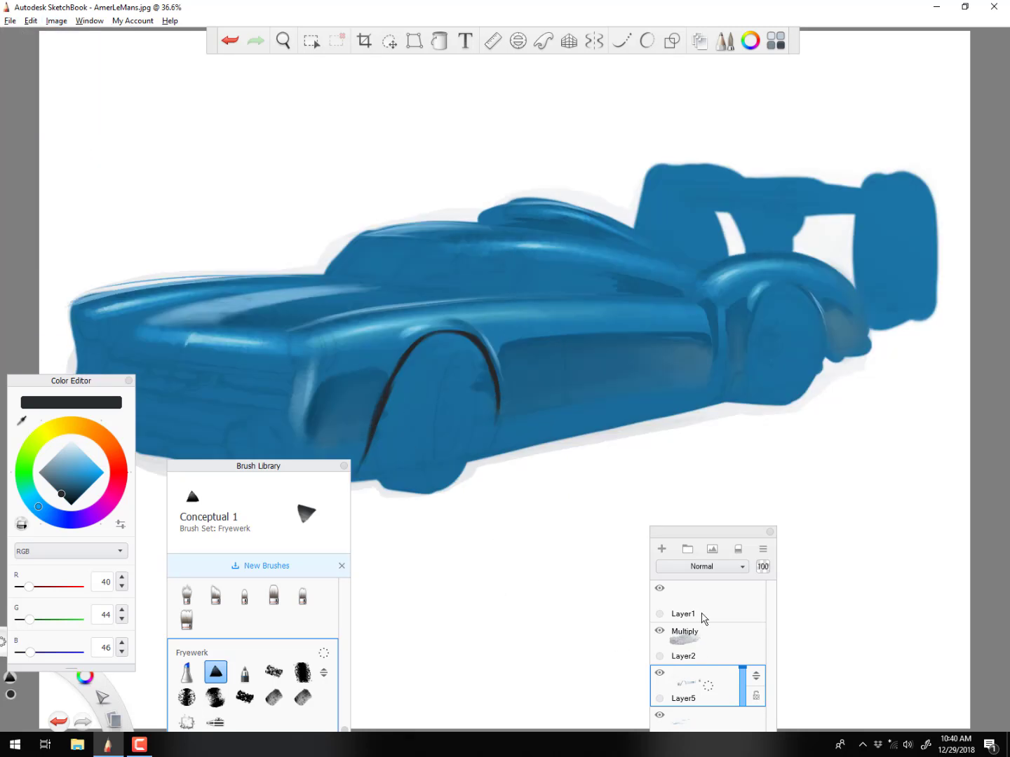
left_click(56, 22)
left_click(13, 202)
Select an ellipse over the front wheel and fill it with gray (RGB 141, 160, 171) using the Copic Medium Broad brush
mouse_move(385, 420)
left_mouse_down()
mouse_move(449, 338)
mouse_move(481, 382)
mouse_move(415, 401)
left_mouse_up()
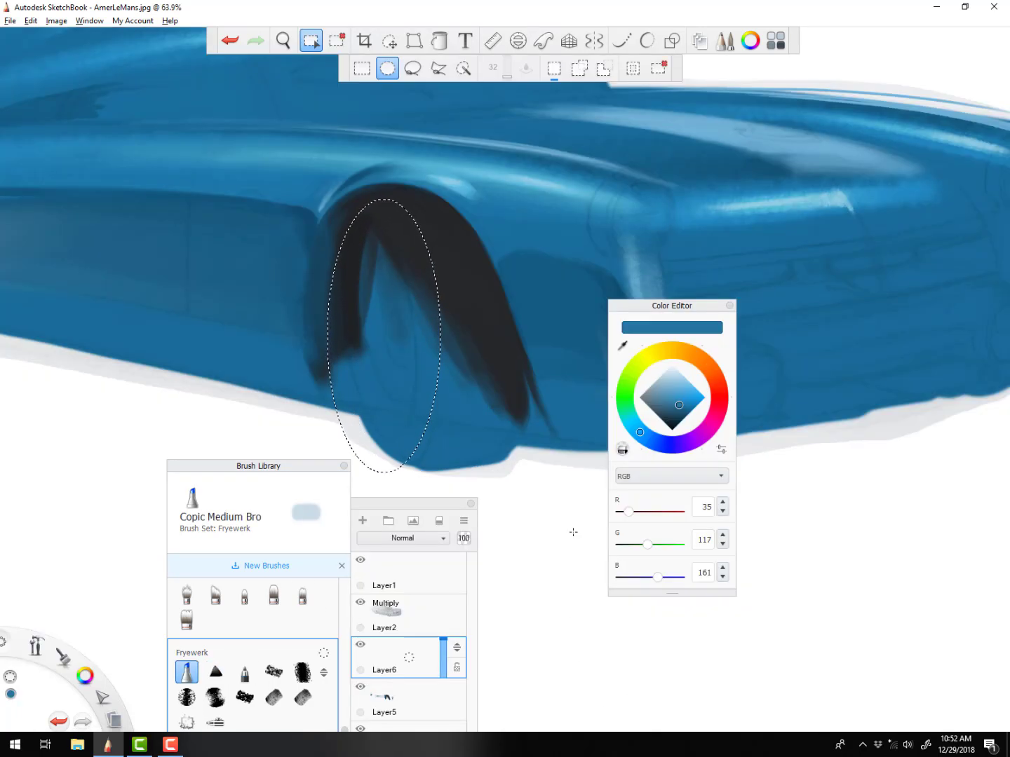
left_click(654, 390)
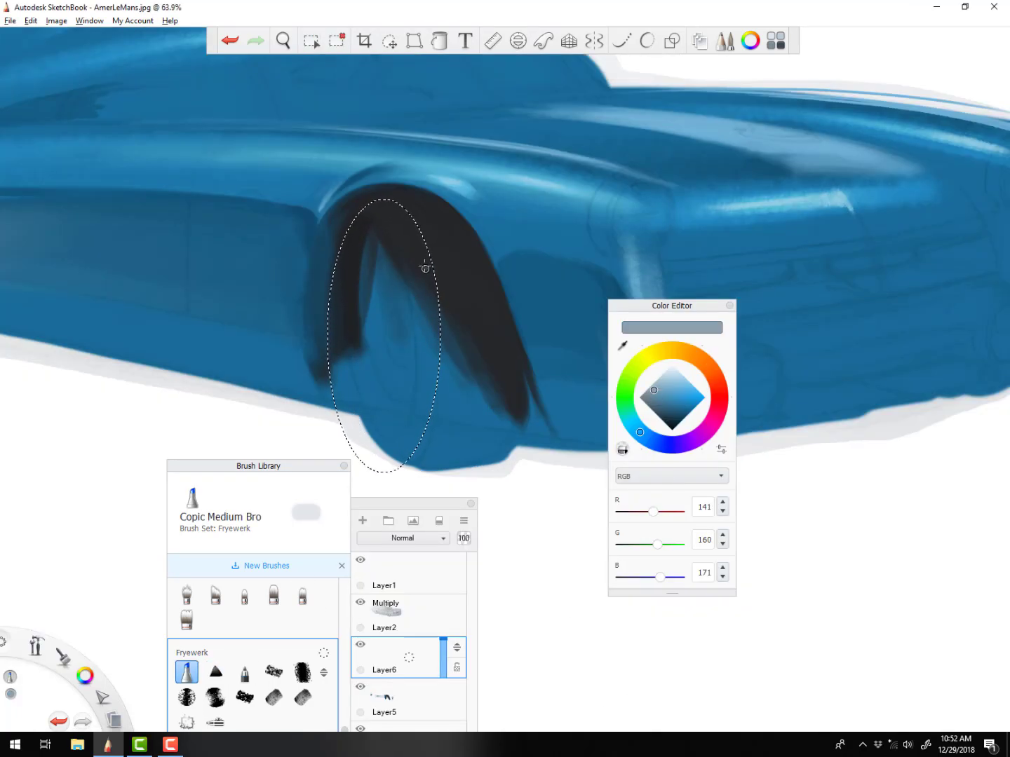
key("]")
mouse_move(381, 210)
left_mouse_down()
mouse_move(350, 298)
mouse_move(386, 460)
left_mouse_up()
left_click_drag(350, 364, 424, 280)
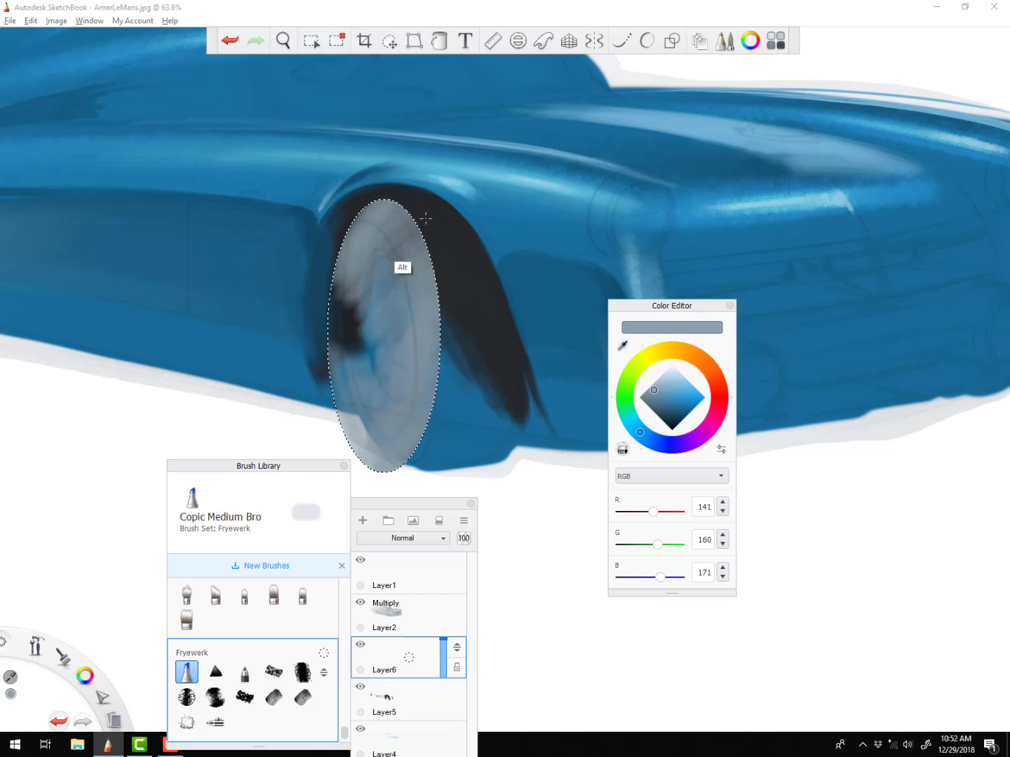
Shade the selected wheel ellipse with darker grays sampled from the wheel well and the wheel
left_click(428, 219, "alt")
mouse_move(404, 218)
left_mouse_down()
mouse_move(415, 291)
mouse_move(347, 256)
left_mouse_up()
left_click(400, 242, "alt")
left_click_drag(424, 280, 389, 456)
left_click_drag(395, 204, 361, 215)
mouse_move(348, 420)
left_mouse_down()
mouse_move(425, 379)
mouse_move(394, 381)
left_mouse_up()
Texture and darken the wheel ellipse with the FryeDry brush, blending sampled dark and mid grays
left_click(274, 671)
left_click(451, 236, "alt")
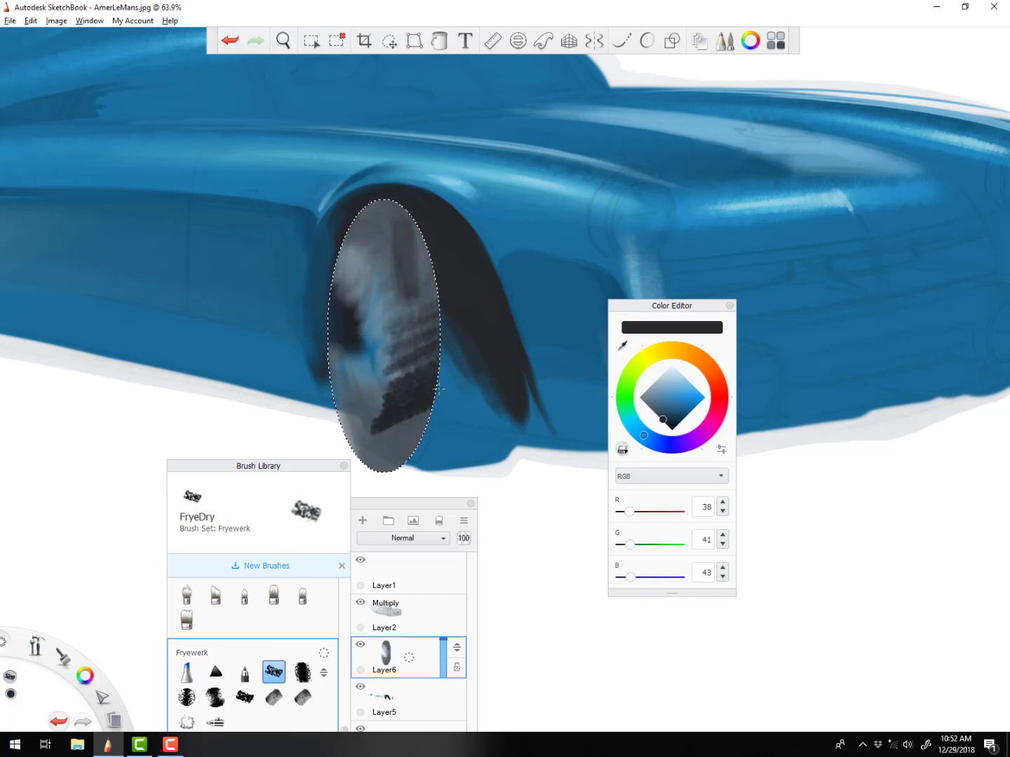
left_click(413, 241, "alt")
left_click_drag(424, 263, 401, 299)
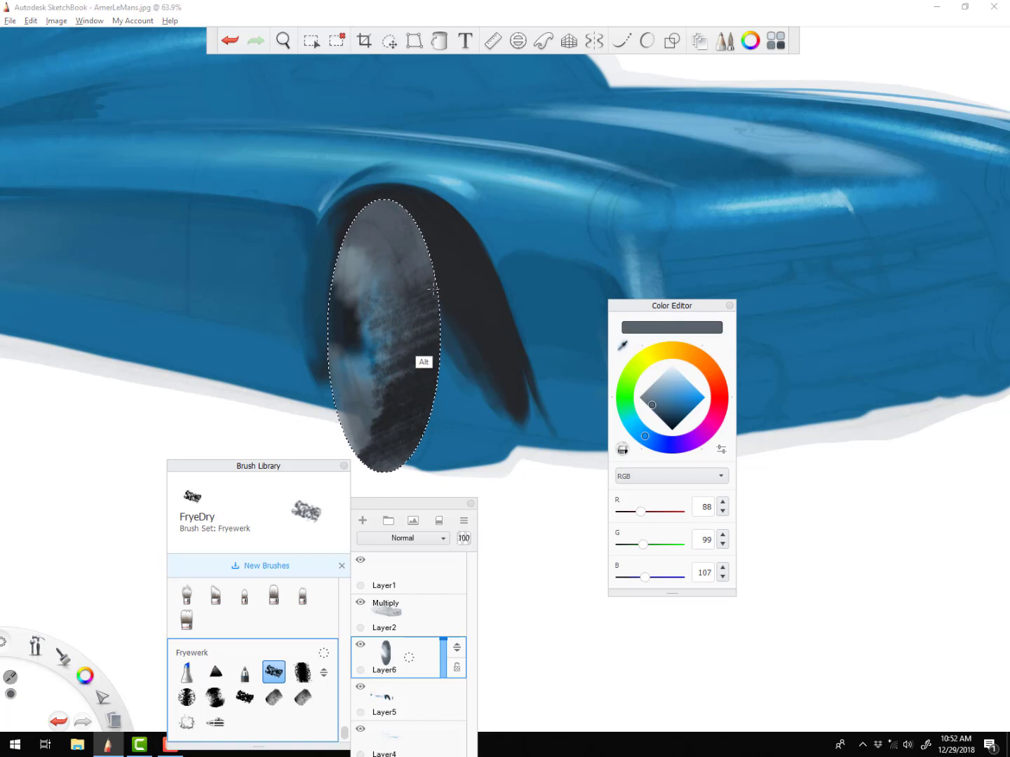
left_click(417, 357, "alt")
left_click_drag(361, 228, 380, 201)
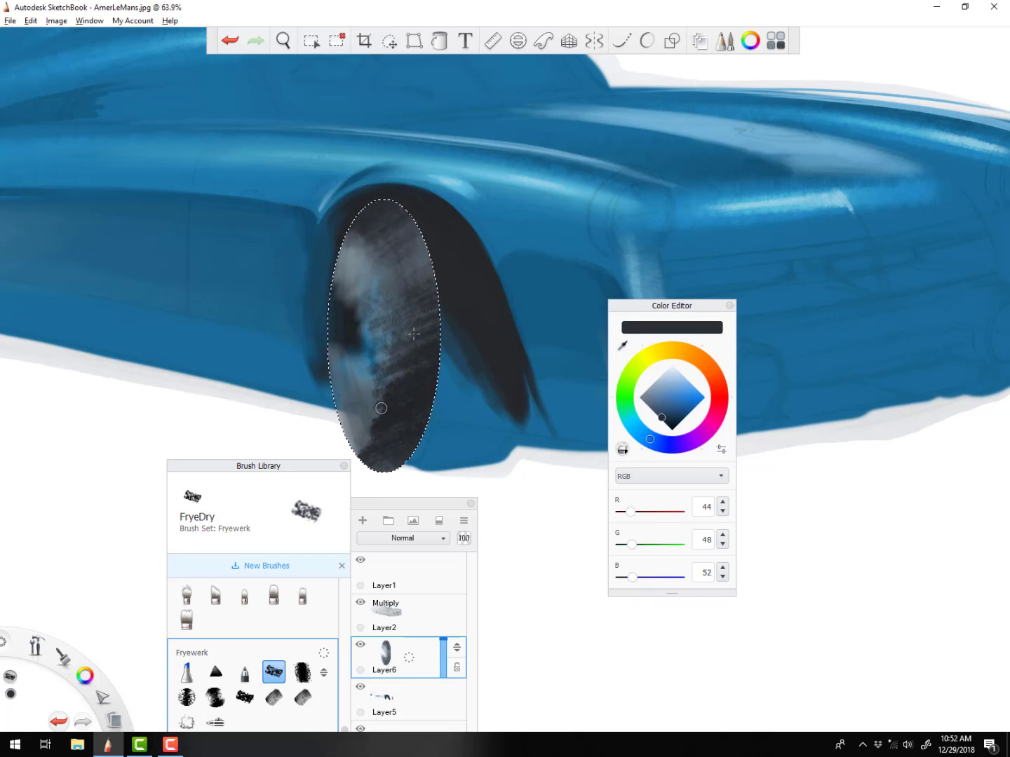
left_click(423, 356, "alt")
key("bracketleft")
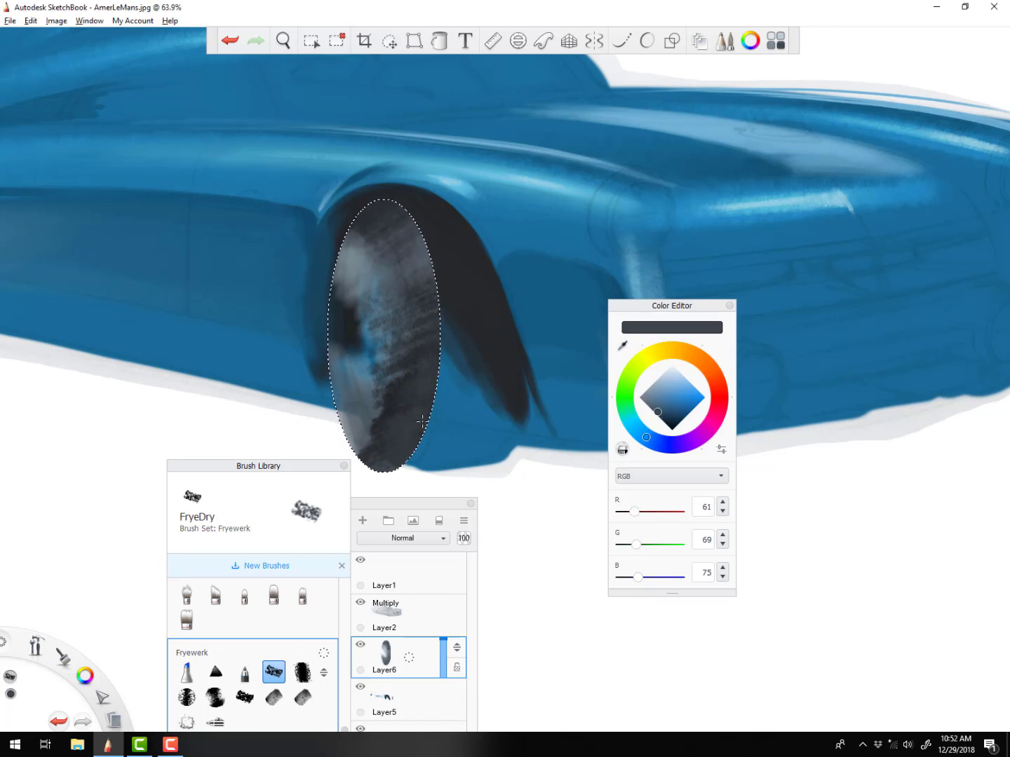
left_click_drag(422, 422, 425, 371)
left_click(426, 343, "alt")
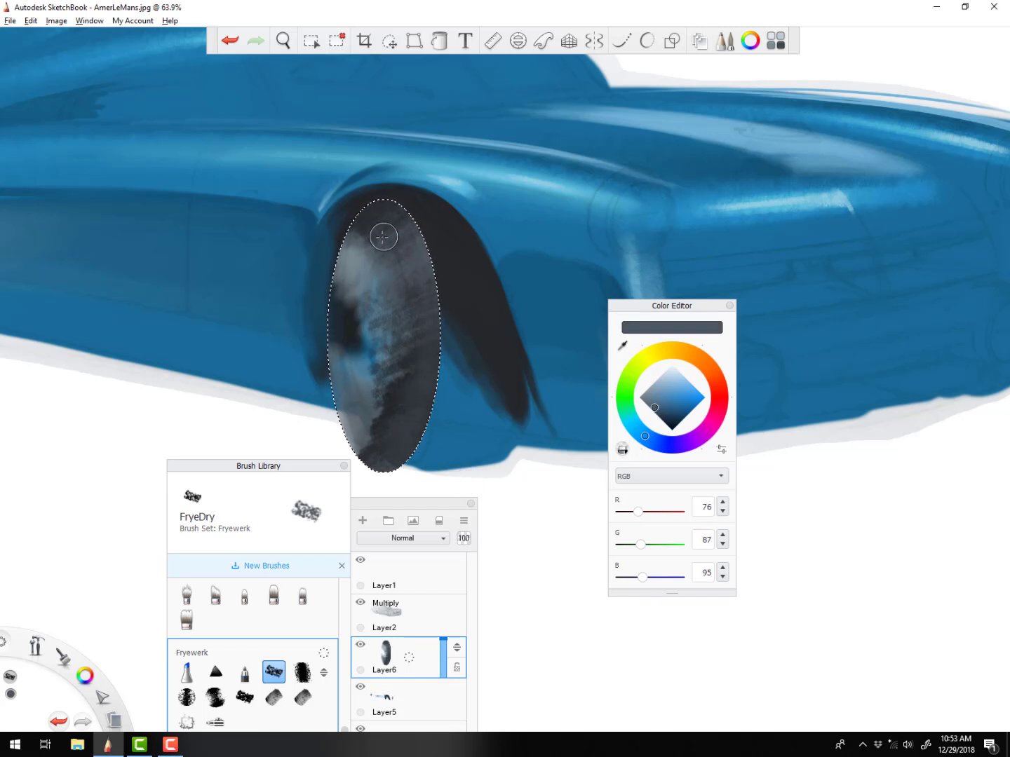
Select a smaller ellipse inside the wheel, delete its contents to leave a ring, and clear the selection
left_click(311, 40)
left_click(333, 216)
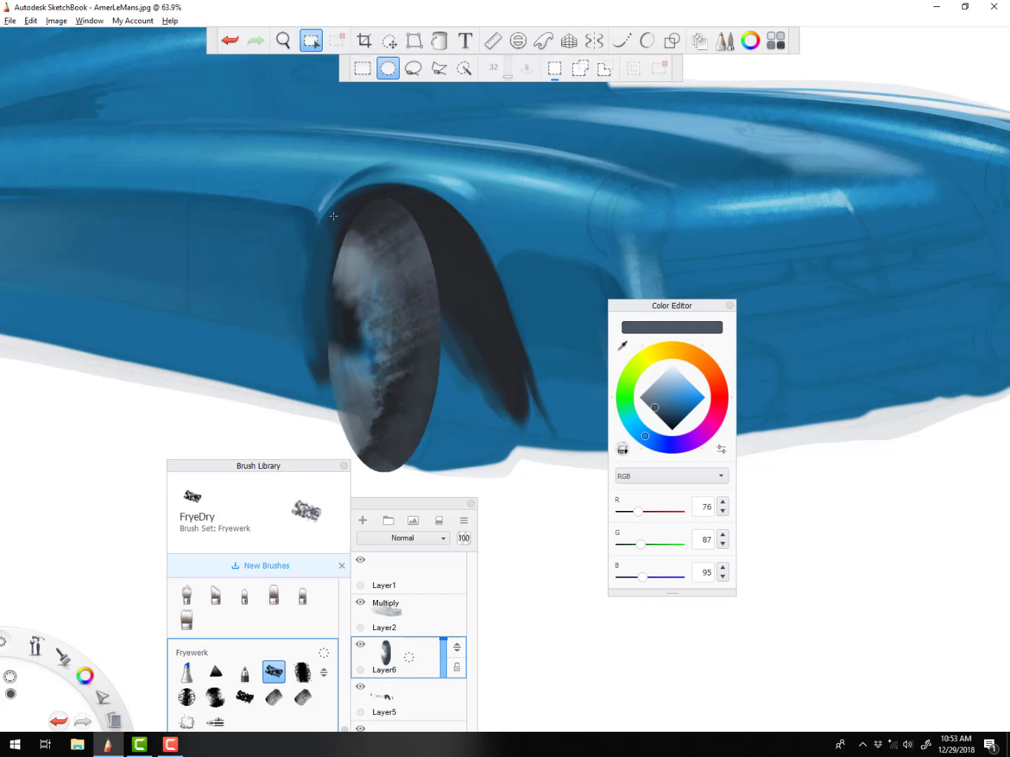
left_click_drag(333, 216, 379, 332)
key("Delete")
left_click(568, 463)
Erase the thin rear-facing side of the wheel ring with FryeDry in the transparent color
left_click(617, 451)
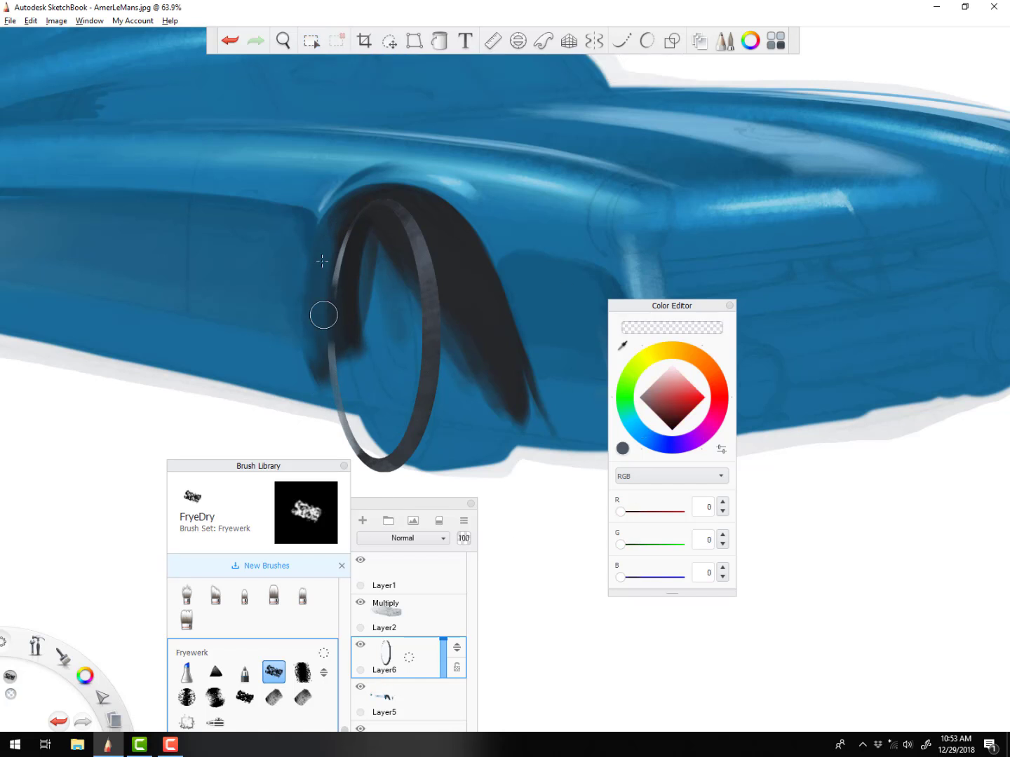
mouse_move(321, 262)
left_mouse_down()
mouse_move(337, 386)
mouse_move(359, 424)
mouse_move(349, 420)
mouse_move(375, 437)
mouse_move(342, 428)
mouse_move(380, 467)
left_mouse_up()
key("bracketleft")
key("bracketleft")
key("bracketleft")
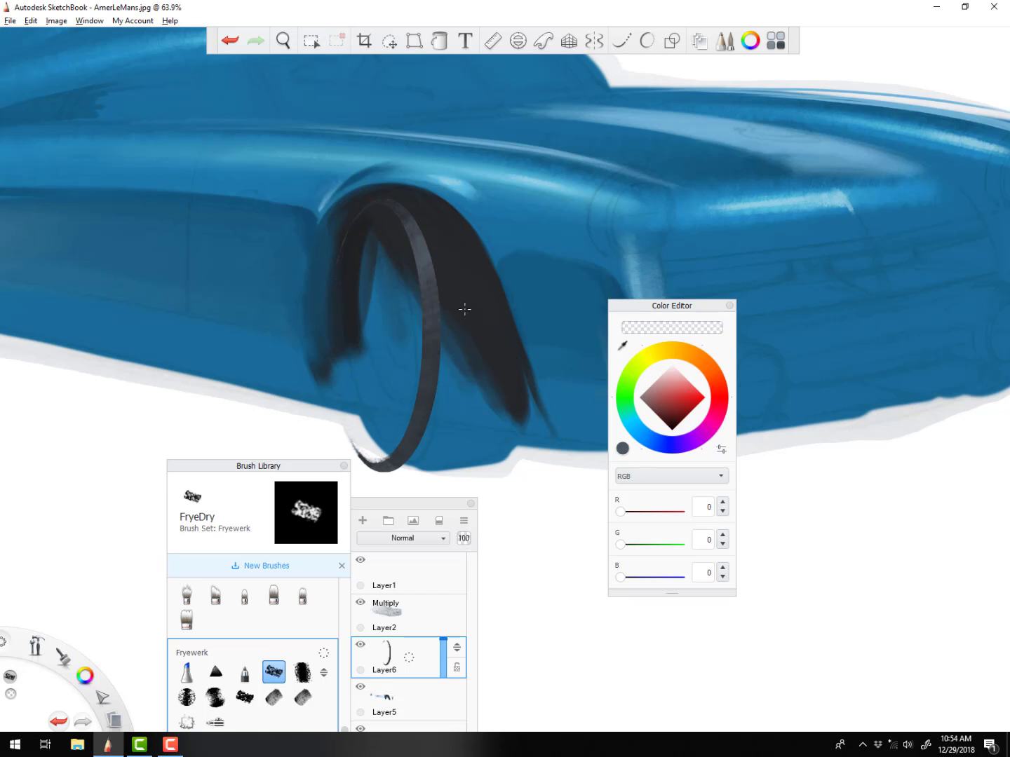
Duplicate Layer6, which holds the partial wheel ring
left_click(409, 659)
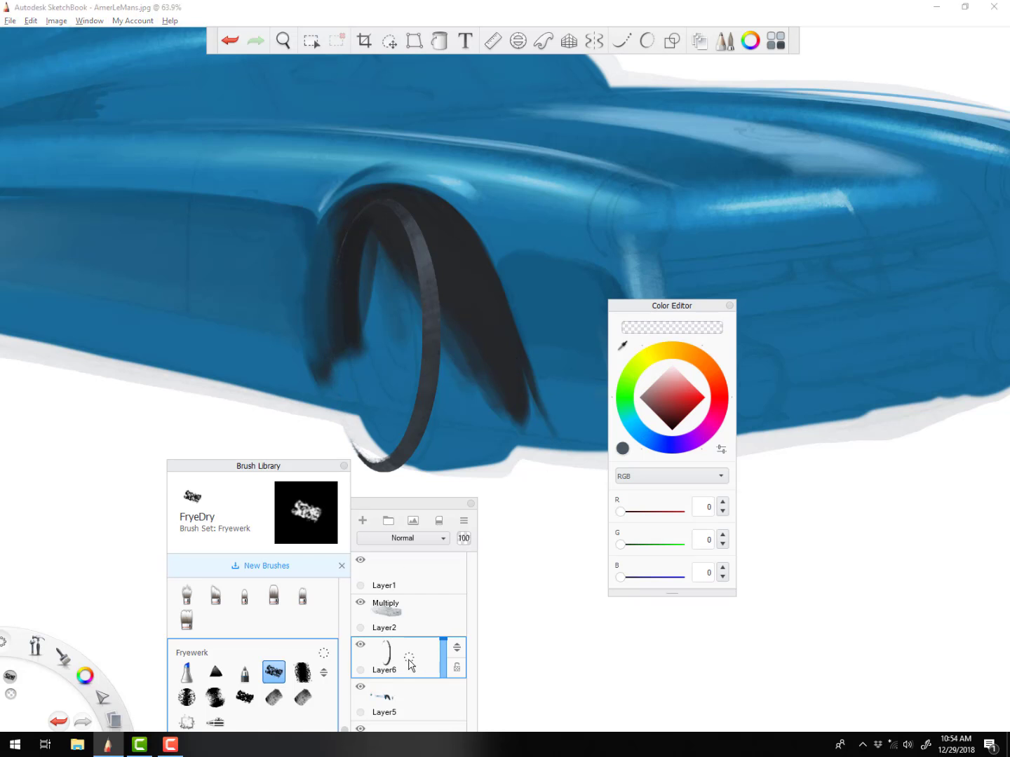
left_click(409, 659)
mouse_move(409, 659)
left_mouse_down()
mouse_move(444, 659)
mouse_move(385, 684)
mouse_move(412, 665)
left_mouse_up()
left_click(30, 21)
mouse_move(56, 22)
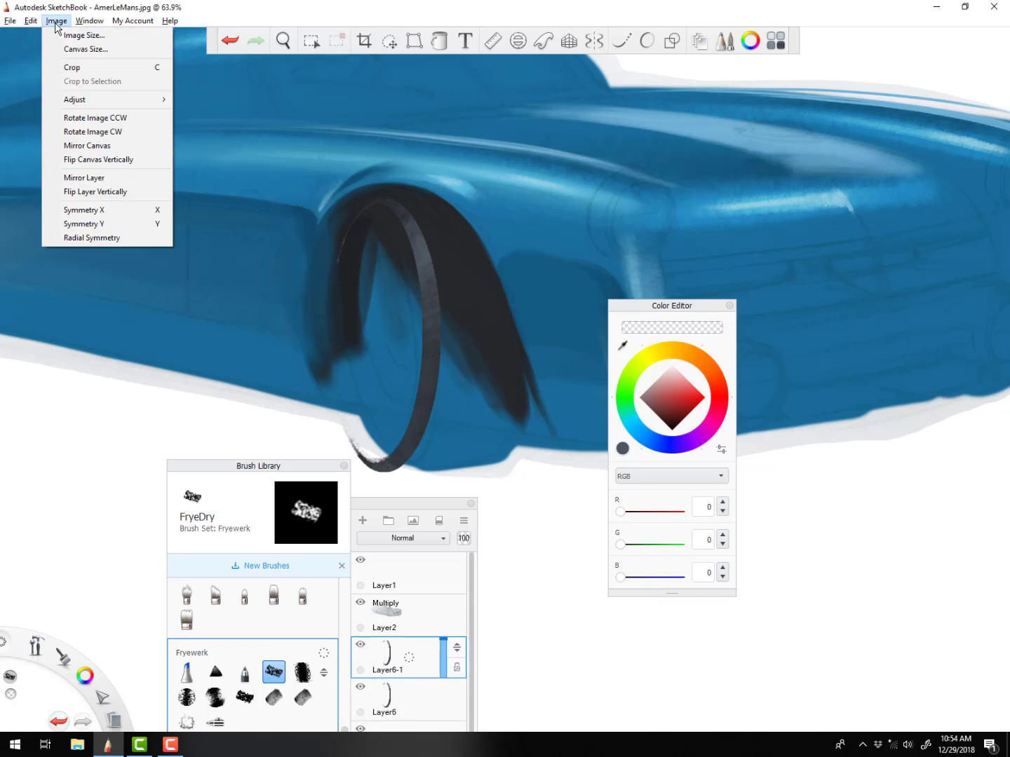
left_click(459, 490)
left_click(311, 40)
mouse_move(379, 335)
left_mouse_down()
mouse_move(406, 496)
mouse_move(463, 498)
left_mouse_up()
left_click(31, 22)
left_click(393, 29)
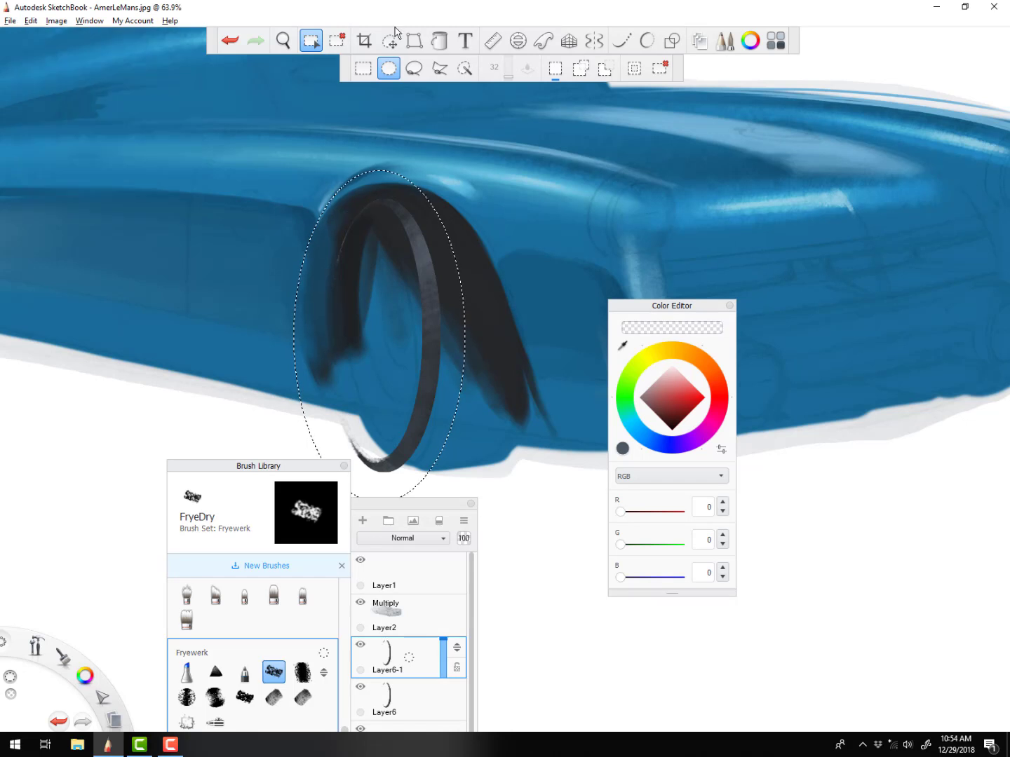
left_click(390, 43)
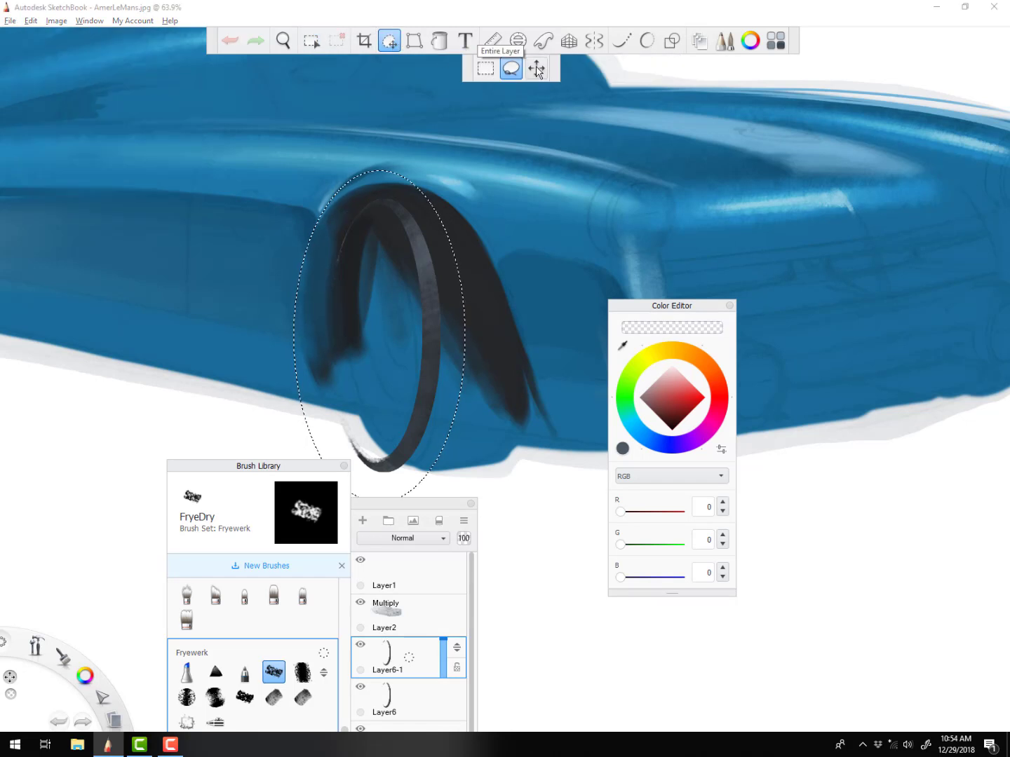
left_click(536, 68)
Distort the duplicated ring half so it is flipped both vertically and horizontally
left_click(414, 40)
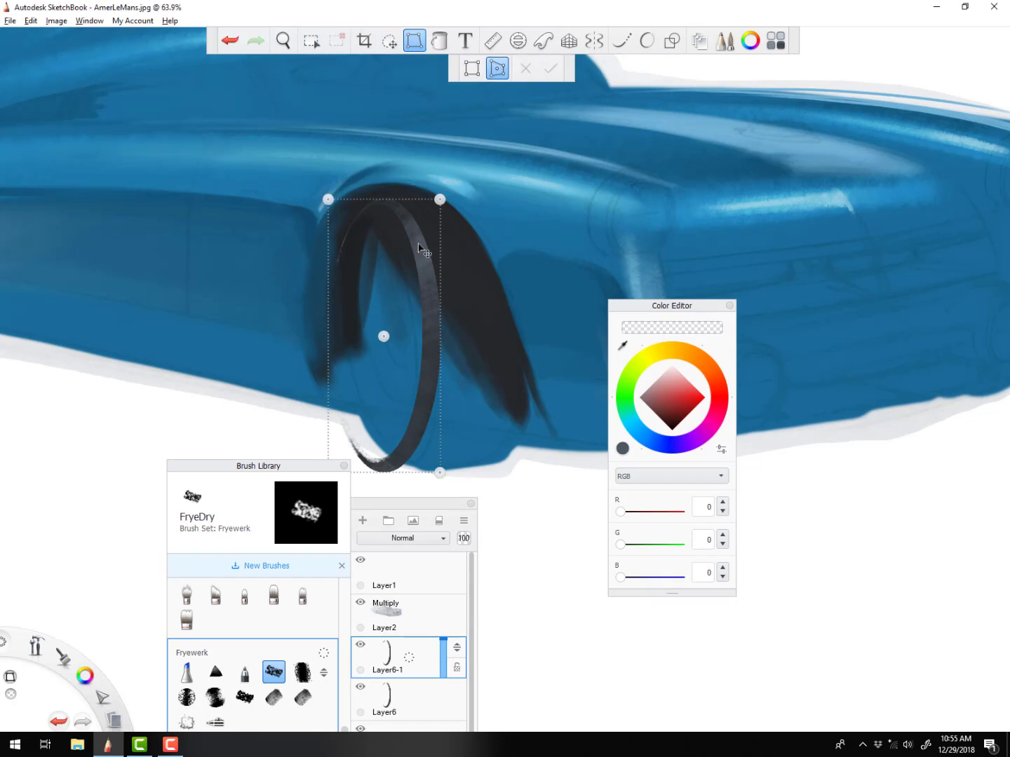
left_click_drag(254, 492, 150, 530)
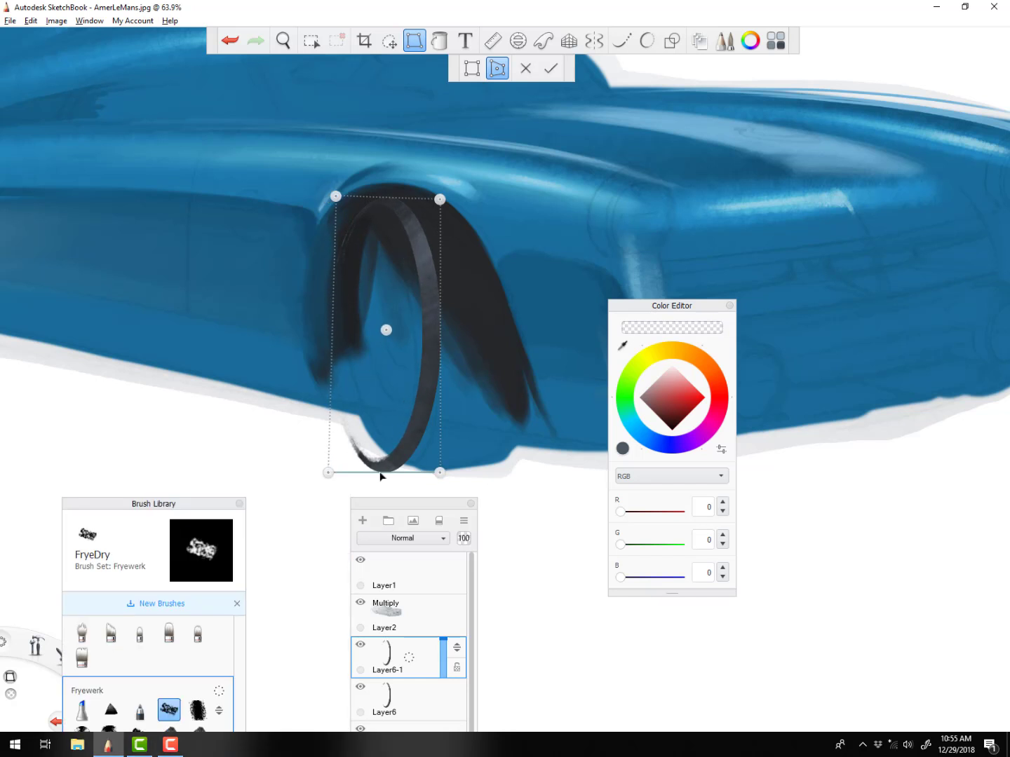
left_click_drag(380, 472, 387, 103)
left_click_drag(390, 197, 389, 464)
left_click_drag(444, 311, 199, 308)
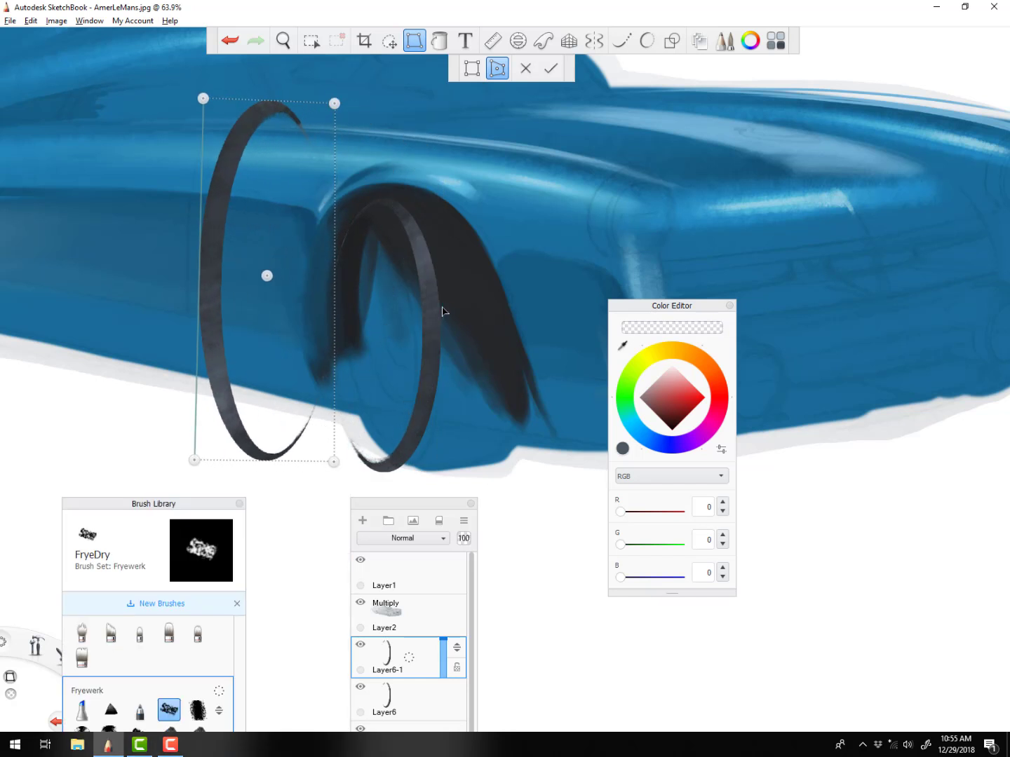
Move and resize the flipped half to complete the front wheel ring, and apply the distortion
left_click_drag(308, 269, 415, 269)
left_click_drag(386, 108, 388, 211)
left_click_drag(306, 330, 326, 331)
left_click_drag(442, 350, 423, 348)
left_click_drag(384, 464, 385, 462)
left_click_drag(388, 205, 388, 205)
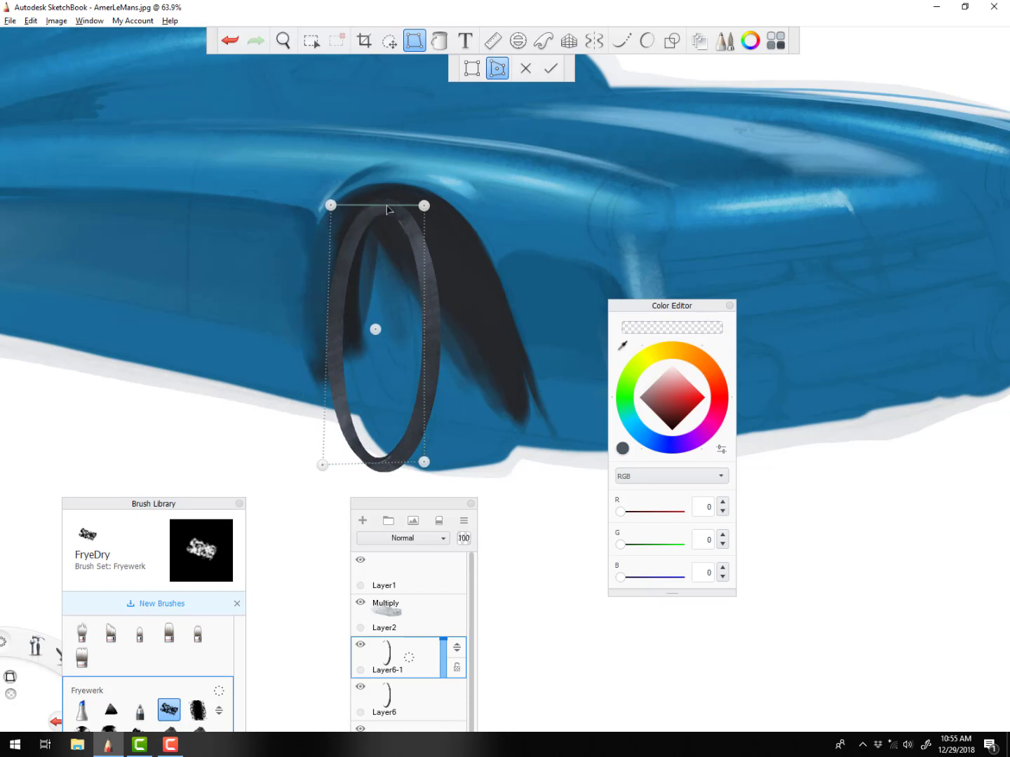
key("Return")
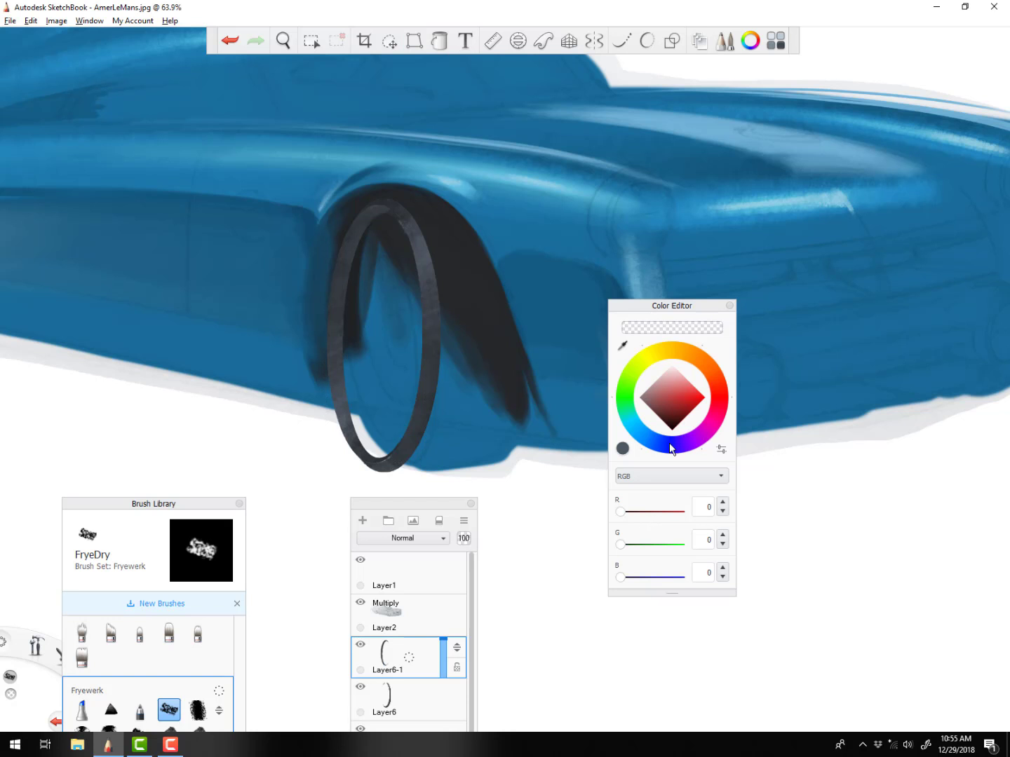
Tint both halves of the front wheel ring with FryeDry in tan RGB 175, 165, 132, enlarging the brush
left_click(674, 350)
left_click_drag(660, 392, 657, 391)
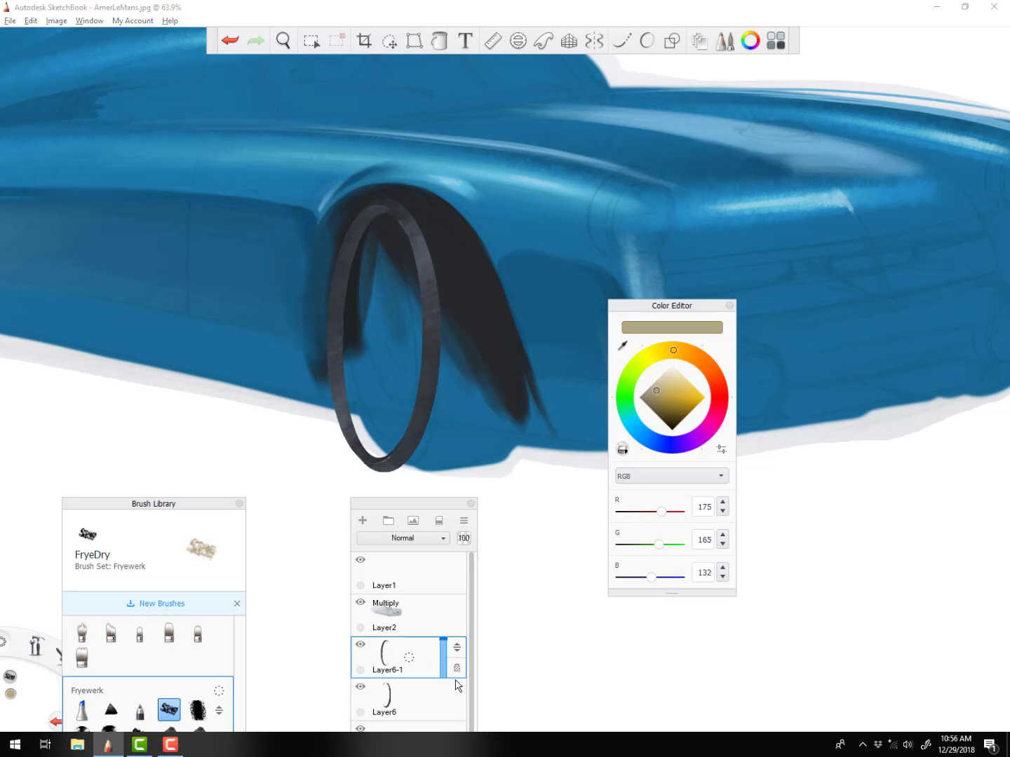
mouse_move(337, 370)
left_mouse_down()
mouse_move(361, 455)
mouse_move(335, 347)
left_mouse_up()
key("ctrl+z")
key("bracketright")
key("bracketright")
key("bracketright")
key("bracketright")
key("Down")
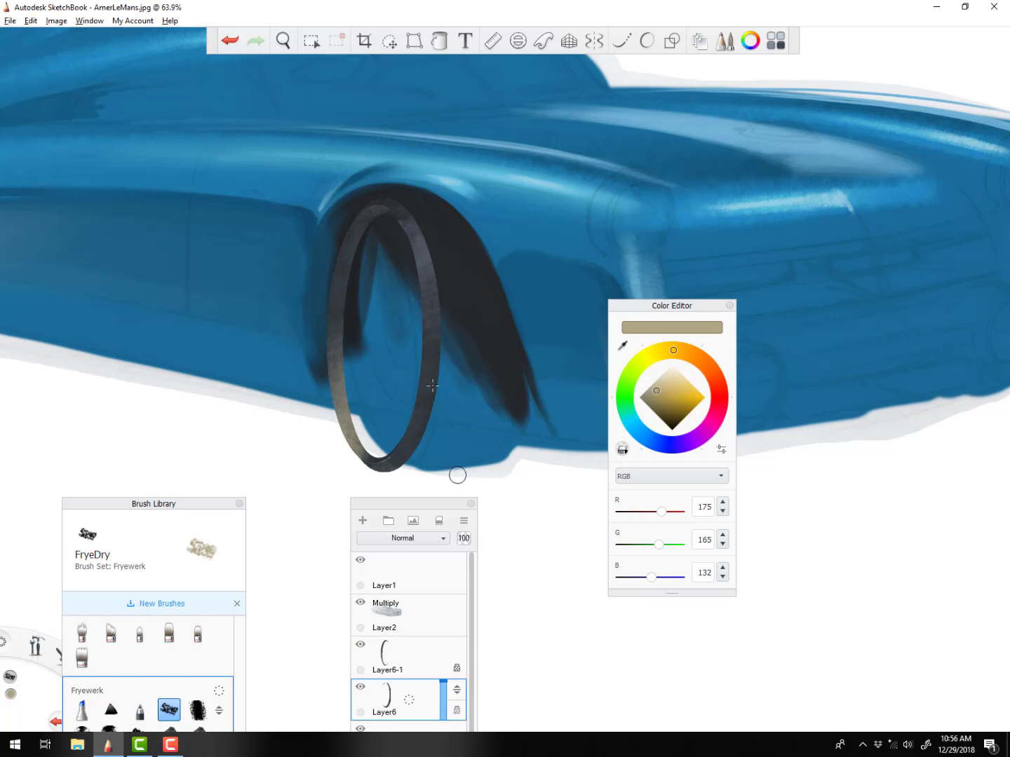
left_click_drag(420, 261, 406, 224)
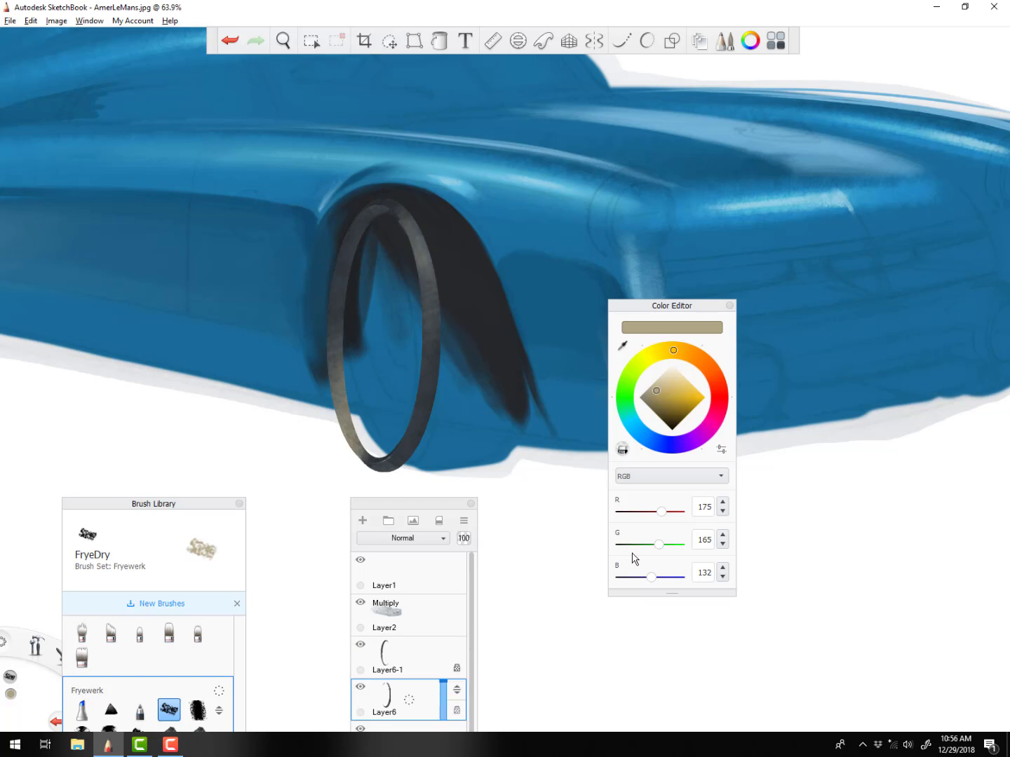
Distort the rear ring half on Layer6-1 slightly narrower to thin that side of the wheel ring, and apply it
key("Up")
key("ctrl+t")
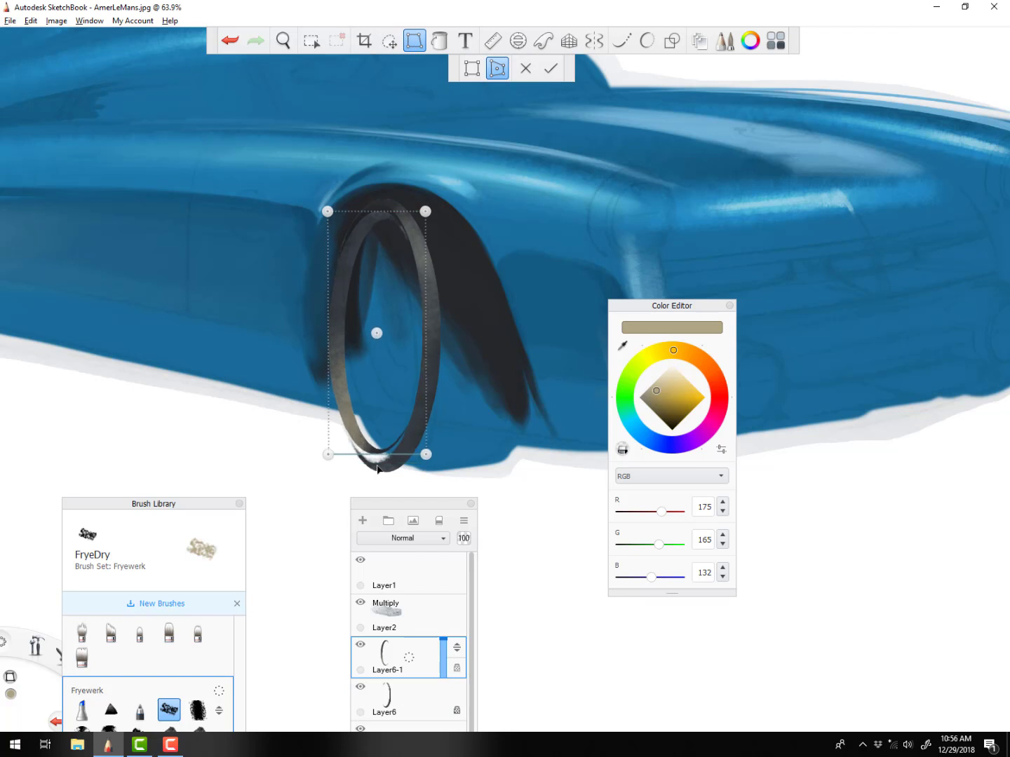
left_click_drag(377, 466, 376, 469)
left_click_drag(328, 212, 334, 211)
left_click_drag(329, 457, 336, 457)
left_click_drag(428, 335, 426, 334)
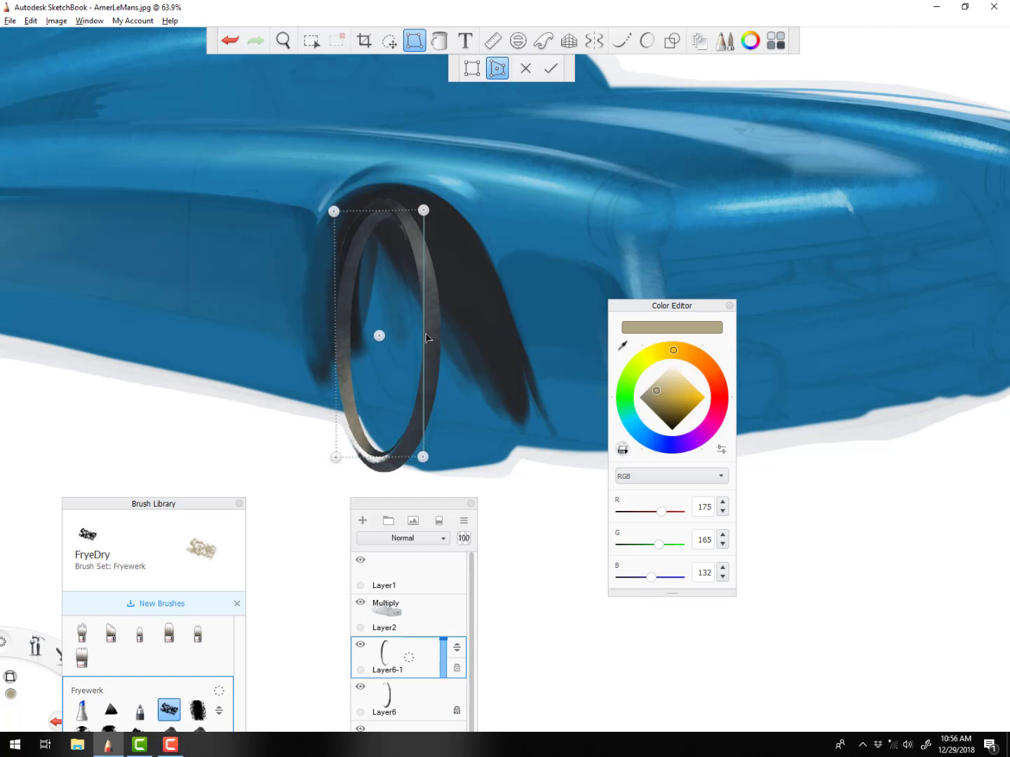
left_click(551, 68)
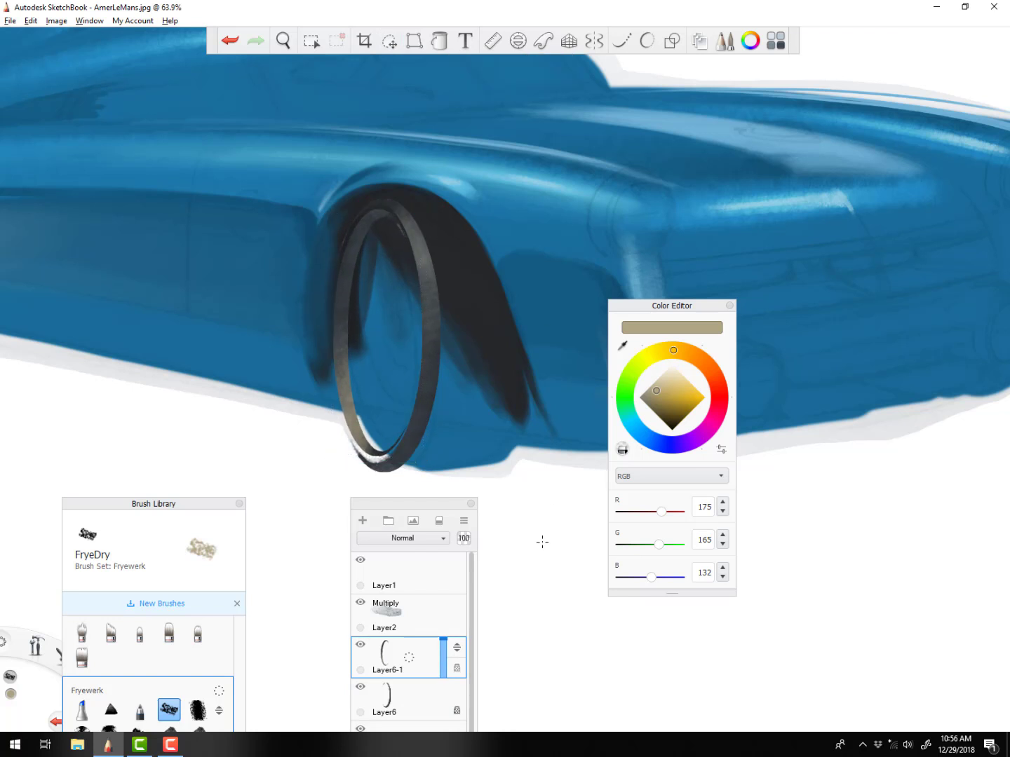
On a new layer beneath the ring halves, fill the joints at the ring's top and bottom with sampled dark greys
left_click_drag(414, 503, 110, 154)
key("Down")
key("Down")
left_click(429, 327, "alt")
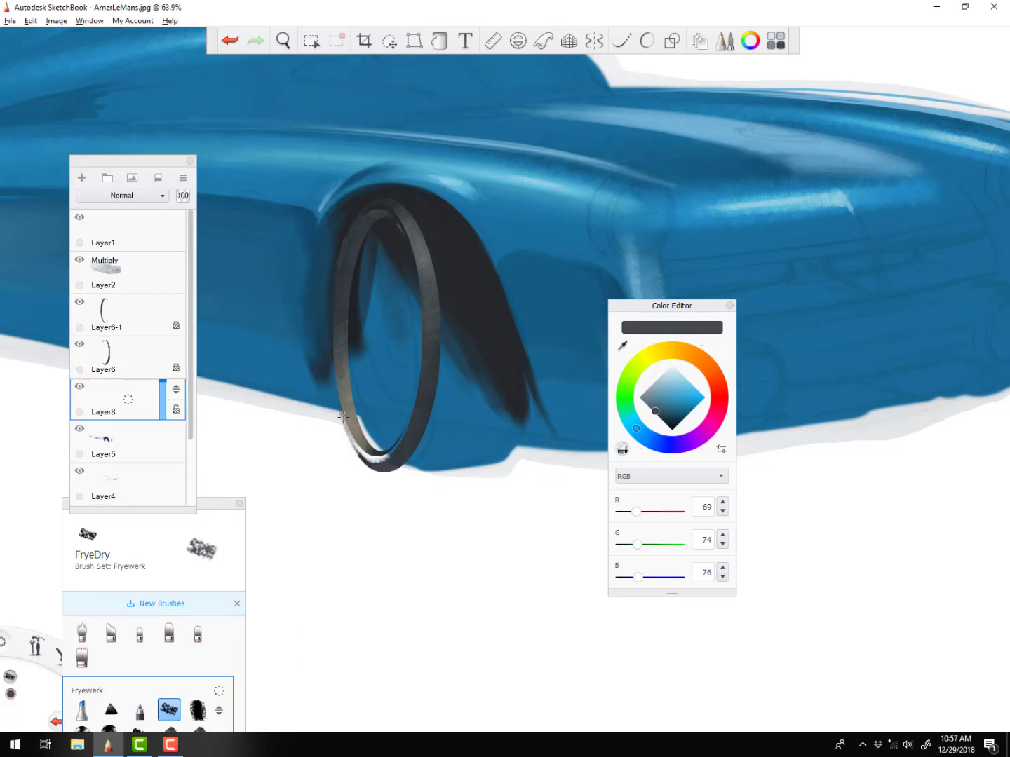
left_click(365, 448, "alt")
left_click_drag(363, 447, 382, 458)
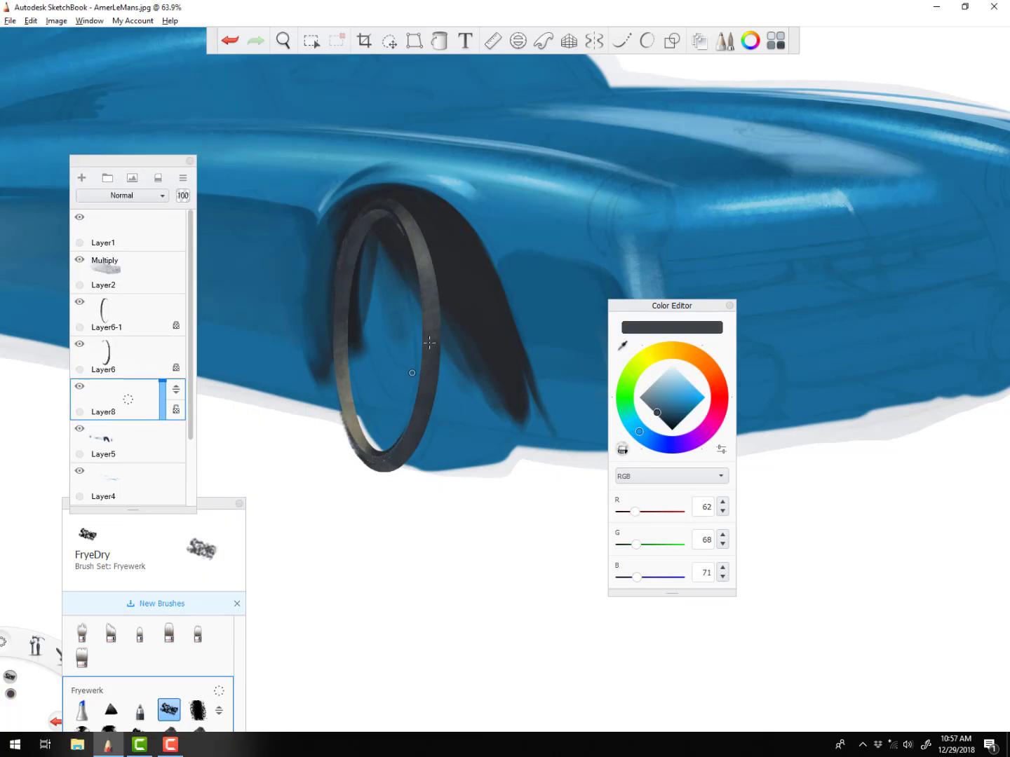
left_click_drag(369, 216, 394, 212)
Touch up the ring's lower rear side on Layer6-1, and merge the ring layers down into Layer8
left_click(148, 318)
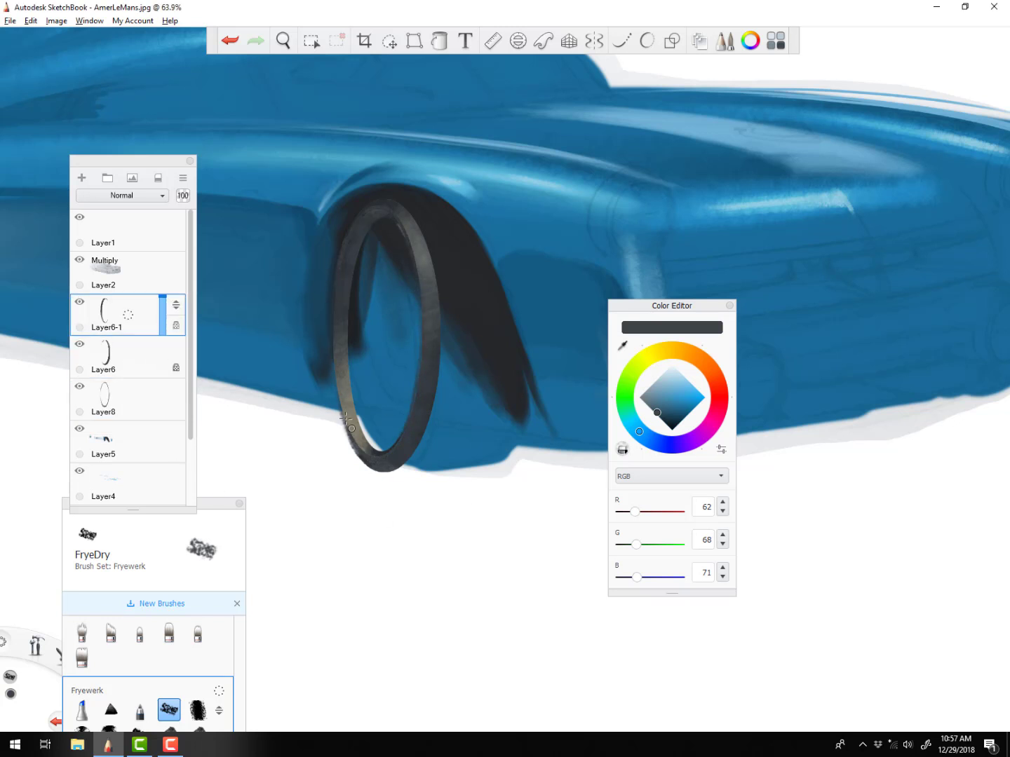
left_click_drag(347, 397, 356, 442)
key("ctrl+e")
key("ctrl+e")
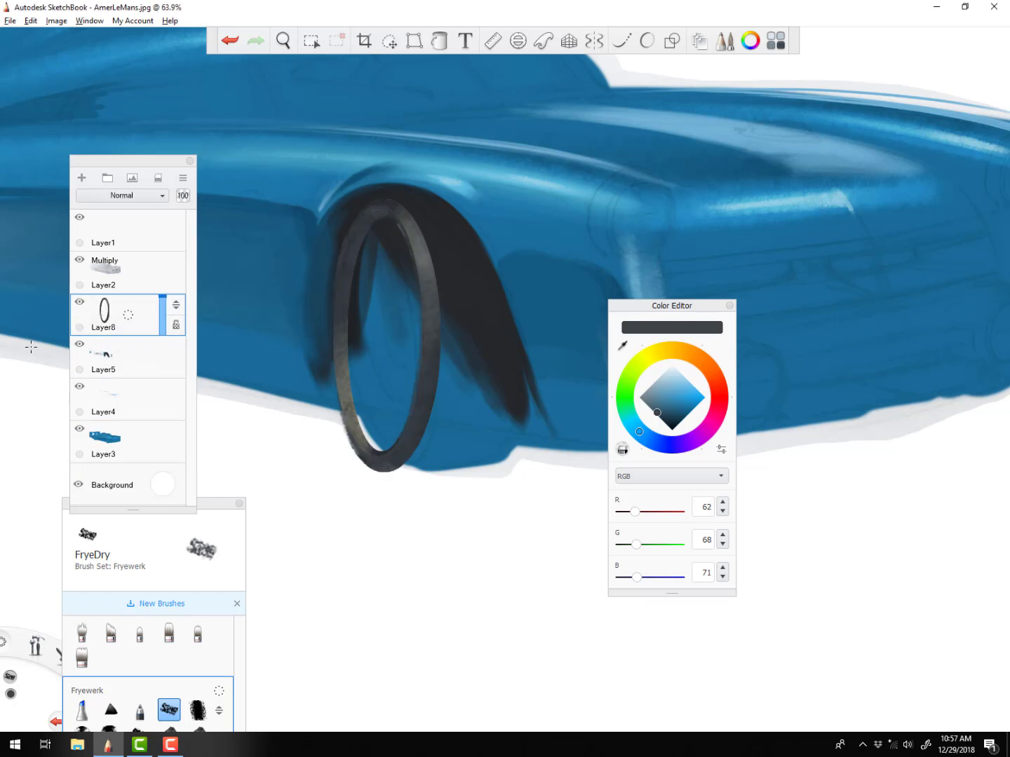
Paint the broad tire tread on a new layer beneath the ring with FryeDry, using greys sampled from the wheel
key("ctrl+shift+n")
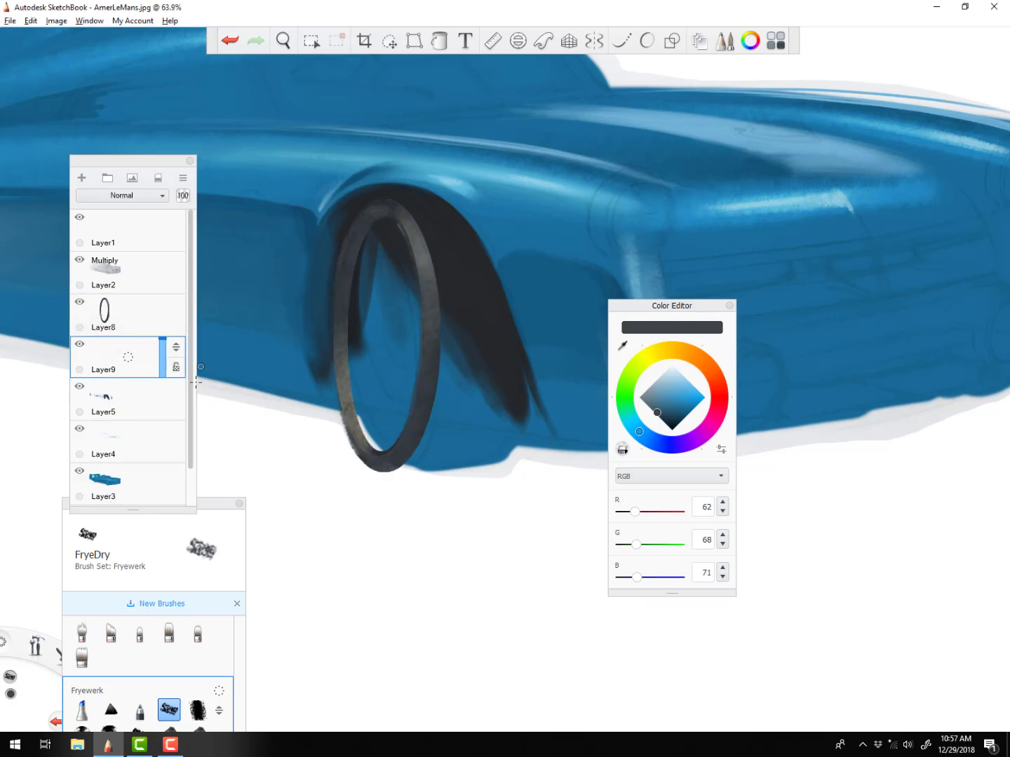
left_click(436, 248, "alt")
mouse_move(424, 242)
left_mouse_down()
mouse_move(473, 236)
mouse_move(424, 241)
mouse_move(515, 354)
mouse_move(435, 351)
left_mouse_up()
left_click(512, 379, "alt")
left_click_drag(442, 294, 502, 259)
mouse_move(435, 353)
left_mouse_down()
mouse_move(519, 403)
mouse_move(519, 463)
left_mouse_up()
left_click(505, 449, "alt")
mouse_move(520, 470)
left_mouse_down()
mouse_move(393, 470)
mouse_move(483, 467)
mouse_move(449, 379)
mouse_move(456, 343)
left_mouse_up()
Paint a sampled near-black shadow along the tread's upper edge under the fender, replacing the first stroke
left_click(357, 349, "alt")
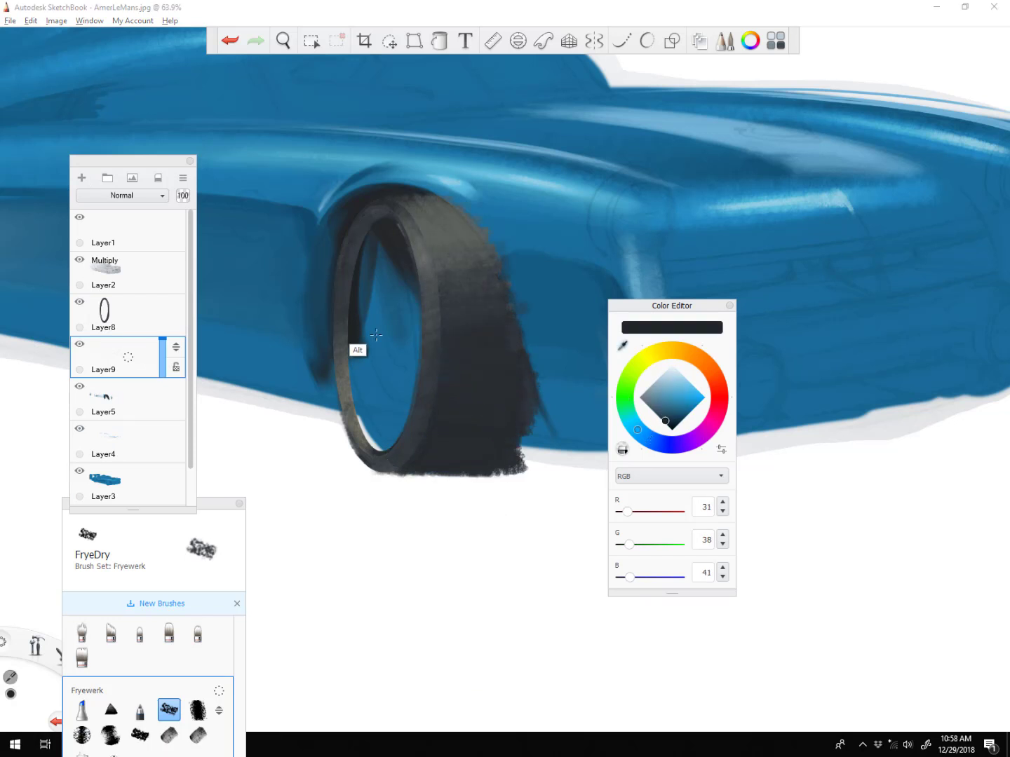
mouse_move(435, 203)
left_mouse_down()
mouse_move(411, 205)
mouse_move(520, 303)
left_mouse_up()
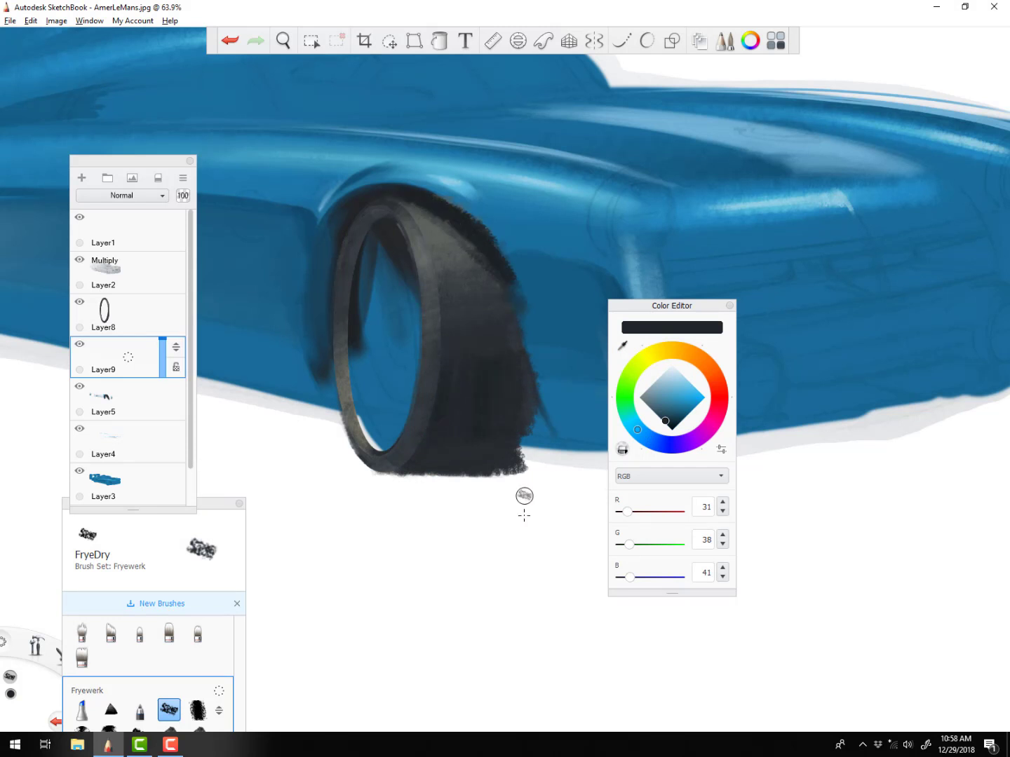
key("ctrl+z")
mouse_move(408, 204)
left_mouse_down()
mouse_move(496, 252)
mouse_move(513, 236)
left_mouse_up()
Shade the lower tread with FryeDry at size 30, blending sampled near-black and lighter grey tones
key("]")
key("]")
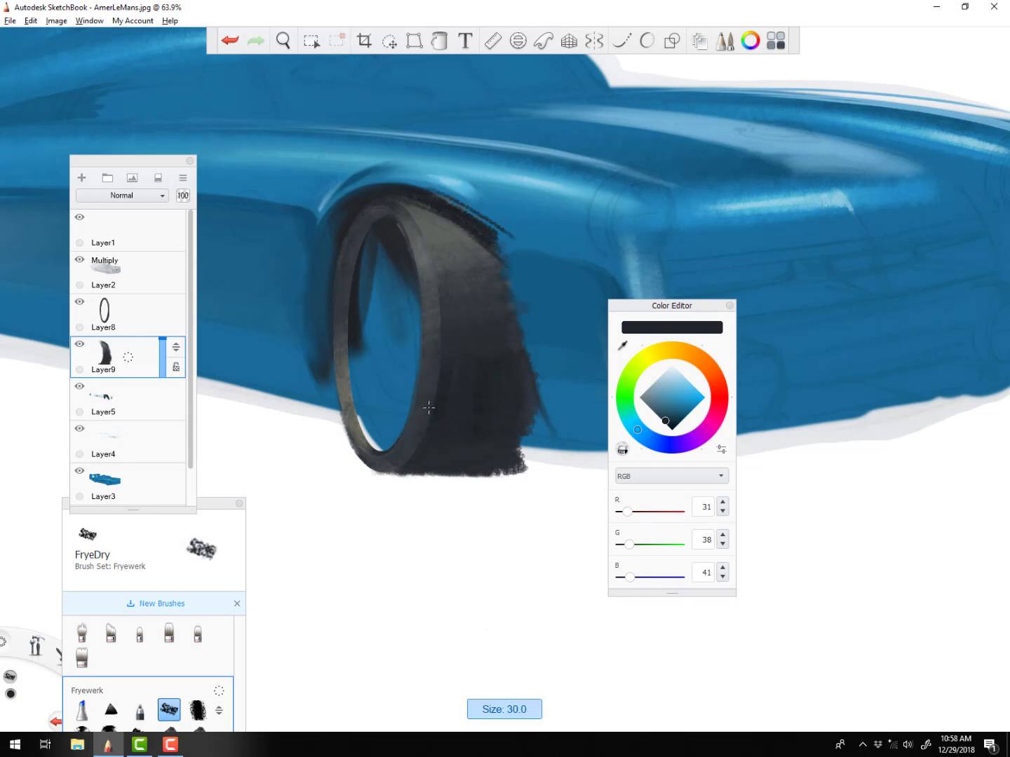
left_click_drag(427, 413, 520, 420)
left_click_drag(521, 421, 516, 439)
left_click(456, 238, "alt")
left_click_drag(413, 461, 507, 456)
mouse_move(516, 443)
left_mouse_down()
mouse_move(449, 443)
mouse_move(512, 430)
left_mouse_up()
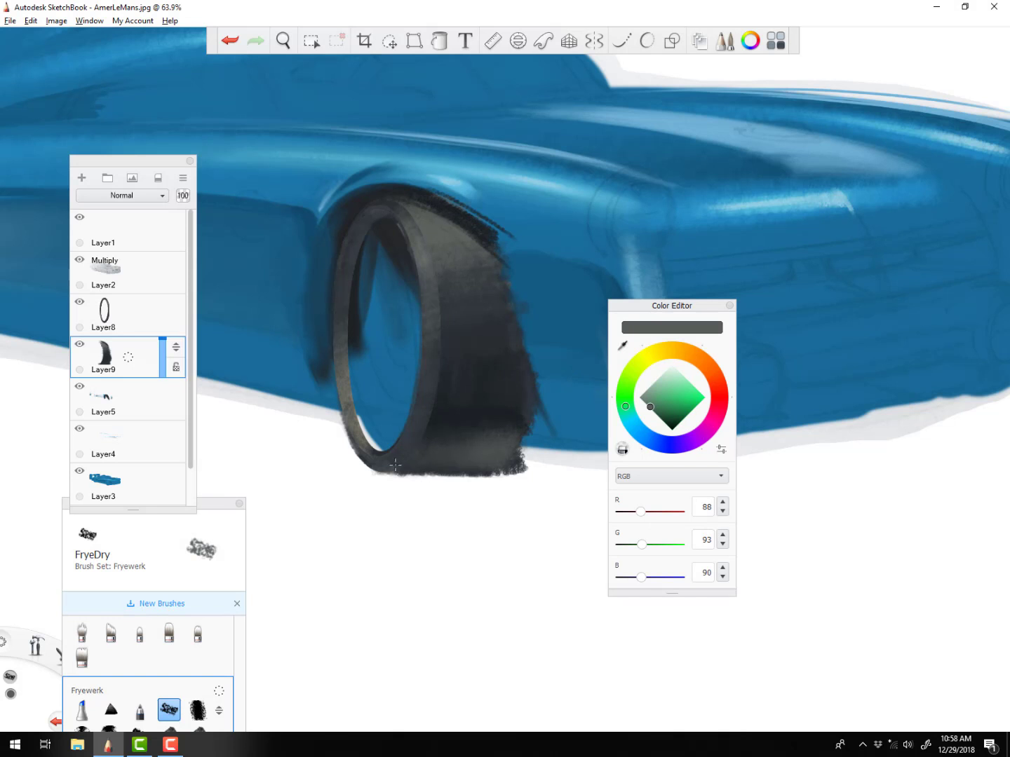
left_click_drag(400, 460, 415, 477)
left_click(414, 442, "alt")
left_click_drag(522, 442, 459, 457)
Deepen the shadow along the tread's upper edge with sampled near-black, switching to a smaller FryeDry copy brush
left_click(477, 270, "alt")
left_click_drag(424, 203, 475, 233)
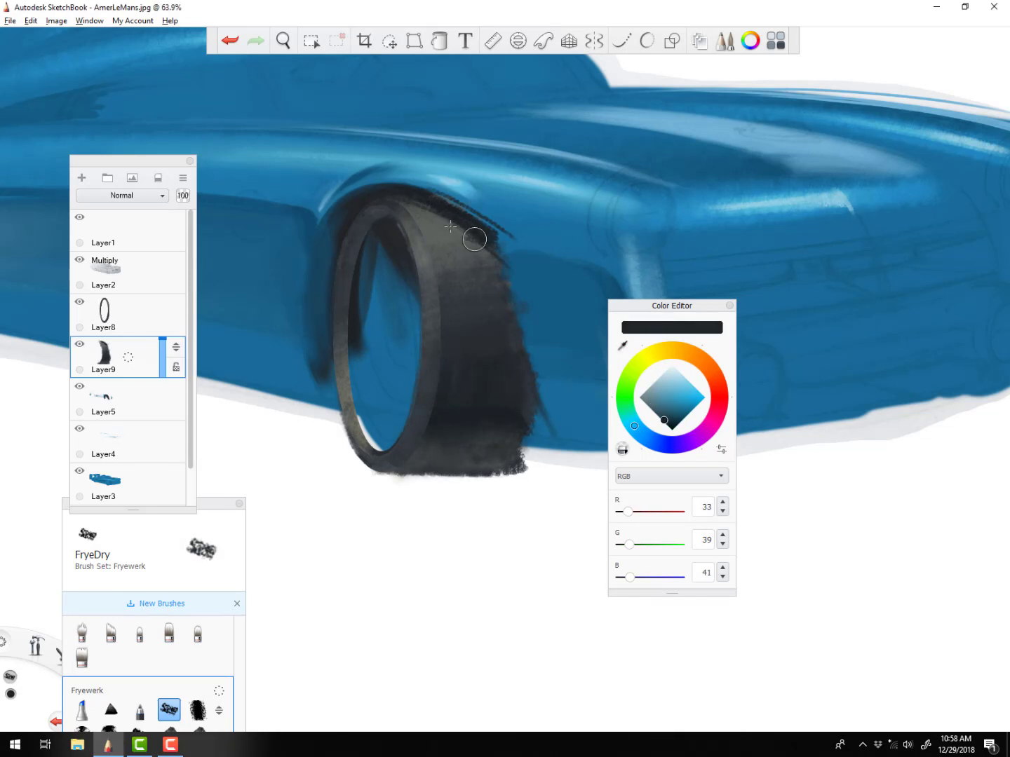
left_click(197, 710)
key("[")
key("[")
key("[")
mouse_move(414, 209)
left_mouse_down()
mouse_move(498, 240)
mouse_move(519, 267)
mouse_move(526, 258)
mouse_move(462, 244)
left_mouse_up()
Paint small near-black tread notches along the ring's outer edge on a new layer with a fine FryeDry copy brush
left_click(442, 228, "alt")
left_click(445, 426, "alt")
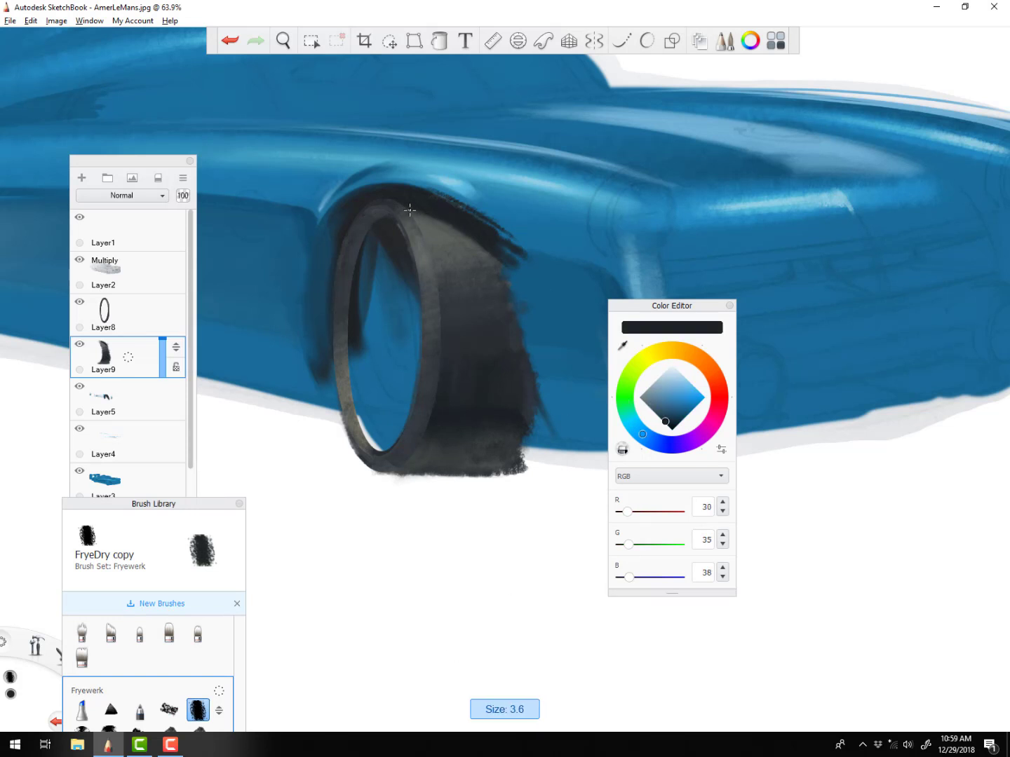
key("[")
key("ctrl+shift+n")
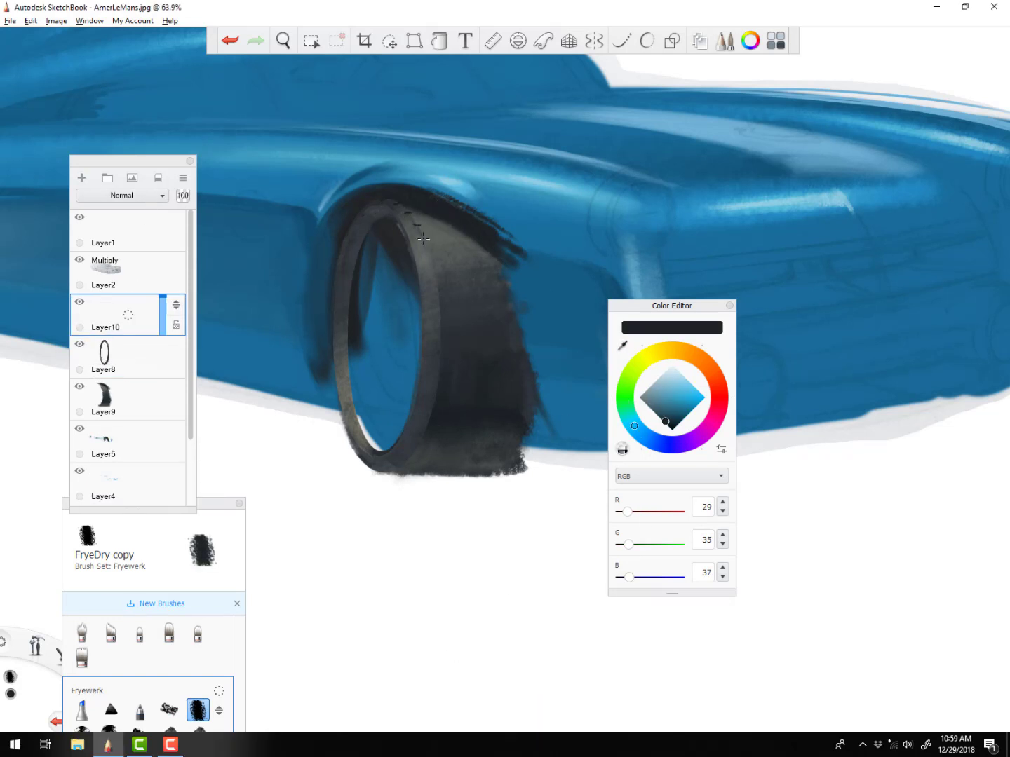
left_click_drag(423, 239, 427, 238)
key("ctrl+z")
On a new layer, mirror the canvas and draw a thin dark ellipse around the wheel ring with the ellipse guide
key("ctrl+shift+n")
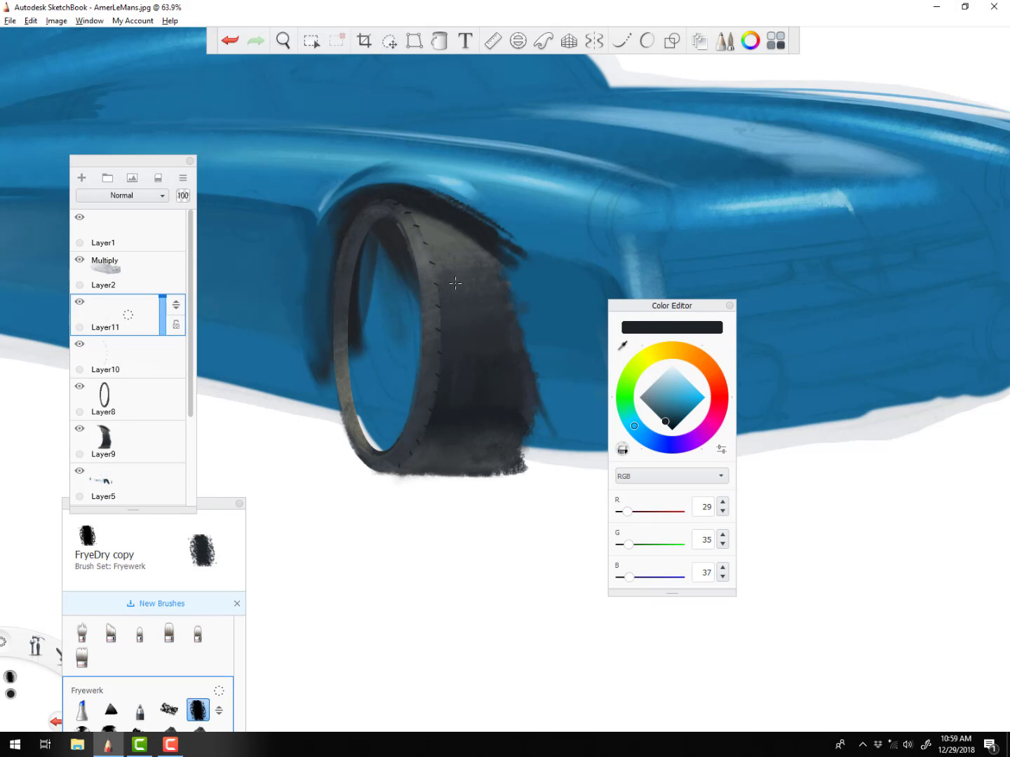
left_click(647, 40)
left_click(57, 20)
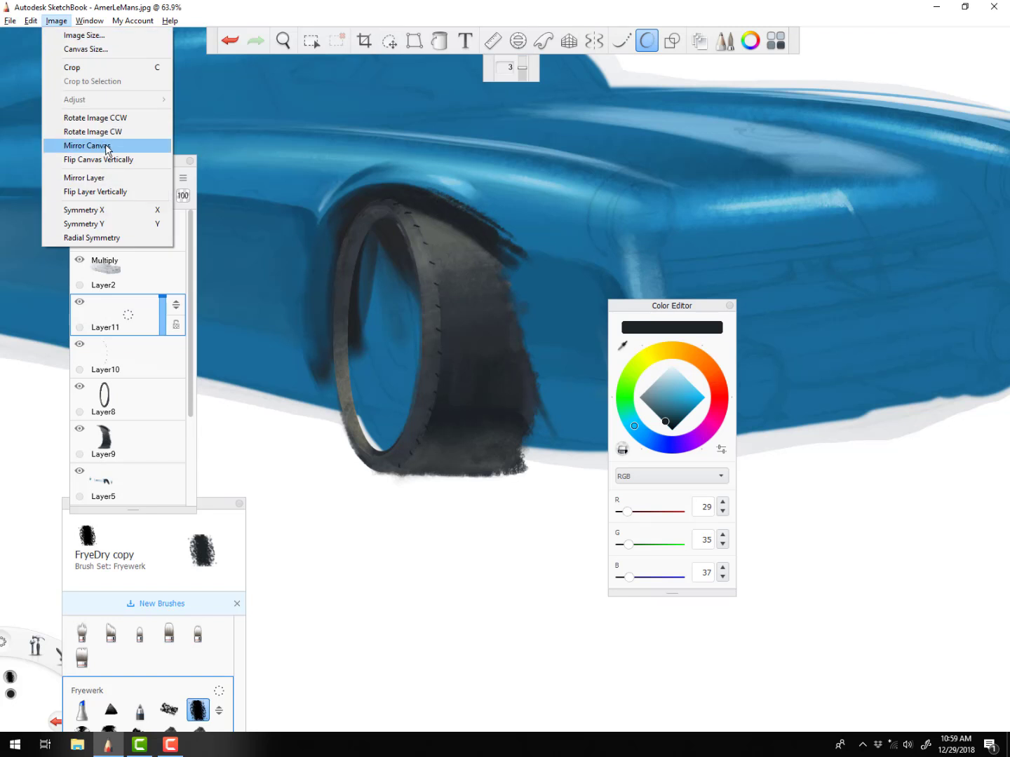
left_click(86, 146)
key("space")
left_click(558, 446)
mouse_move(560, 446)
left_mouse_down()
mouse_move(553, 130)
mouse_move(560, 150)
left_mouse_up()
key("space")
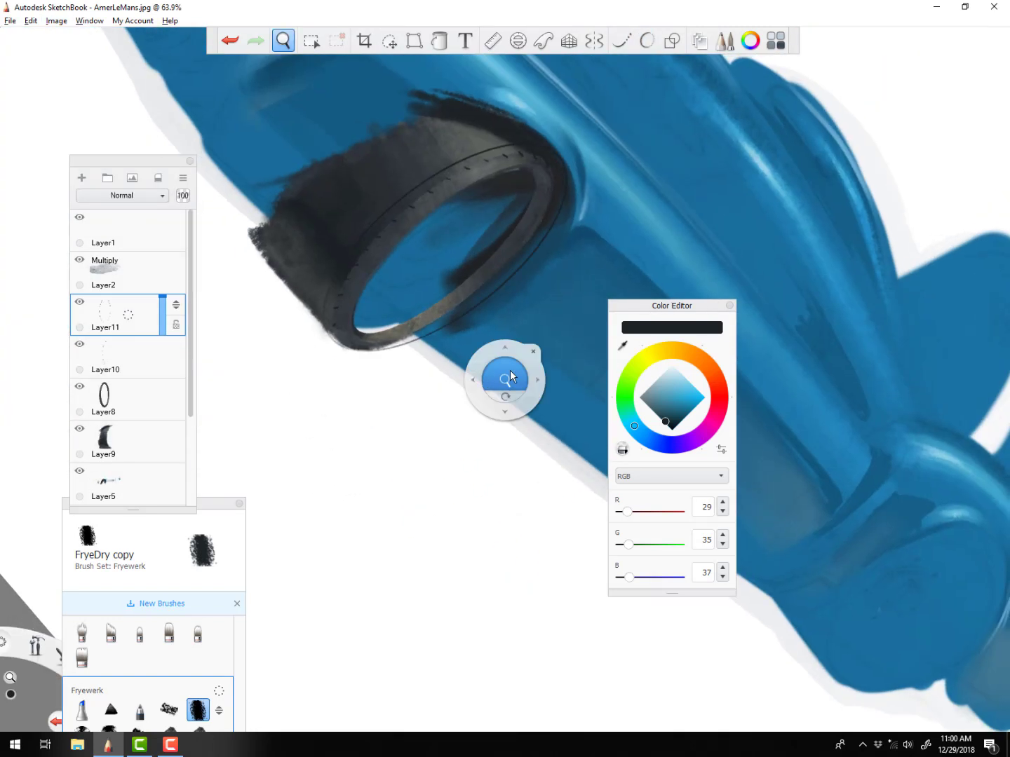
left_click_drag(508, 375, 509, 401)
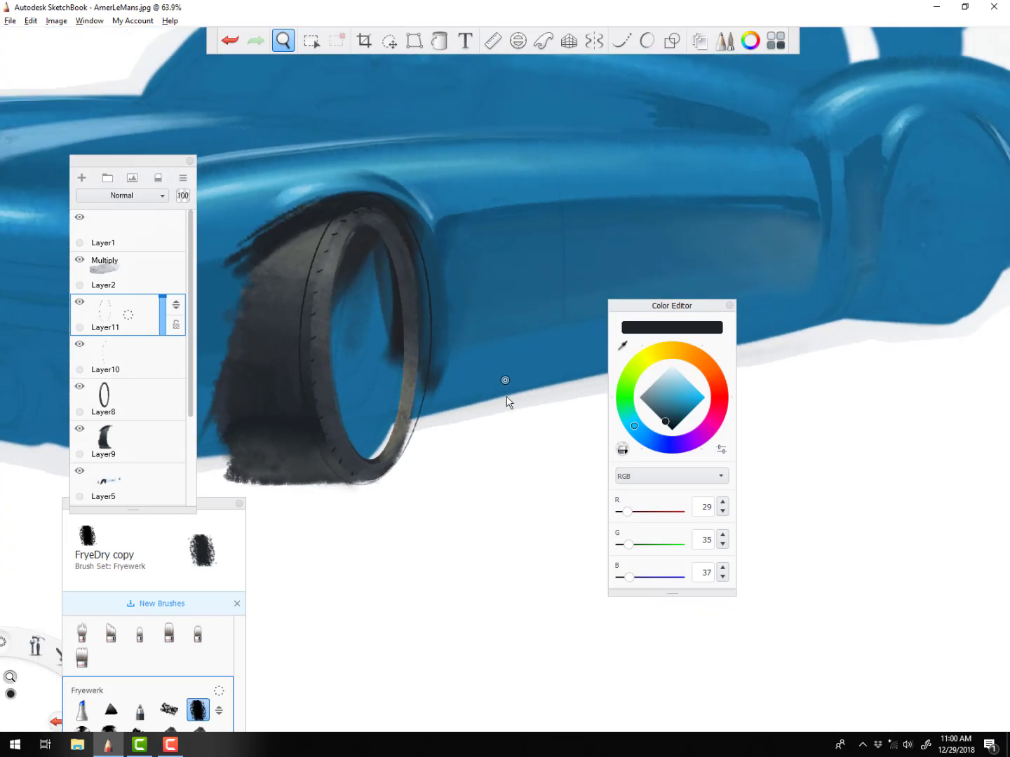
Mirror the canvas back to its original orientation and move the Color Editor away from the wheel
left_click(55, 21)
left_click(82, 147)
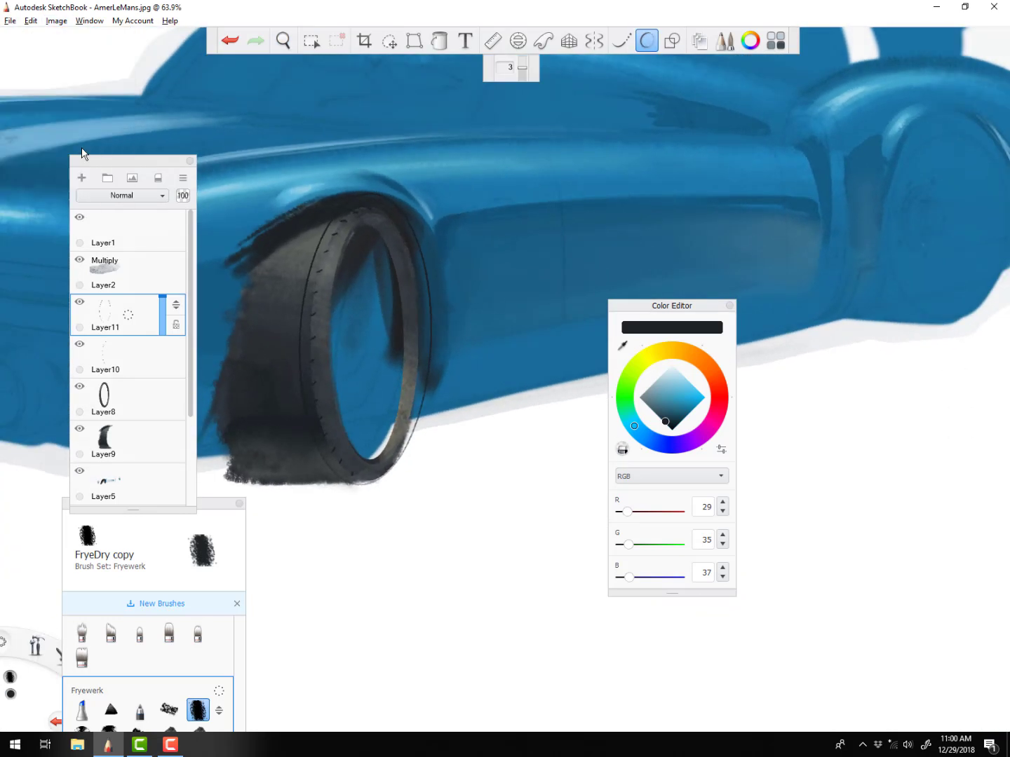
left_click_drag(721, 307, 807, 296)
Distort the ellipse line on Layer11 to fit the tire's contour, and apply the distortion
left_click(31, 21)
left_click(415, 41)
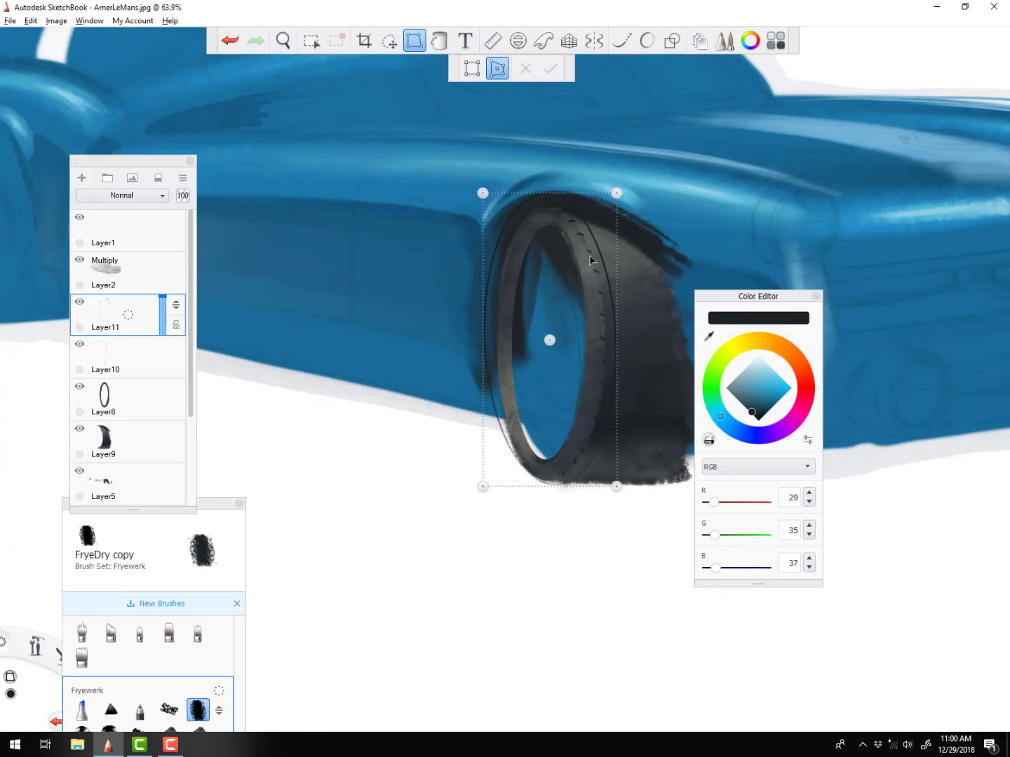
left_click_drag(558, 491, 558, 490)
left_click_drag(570, 189, 575, 198)
left_click_drag(618, 484, 619, 488)
key("Return")
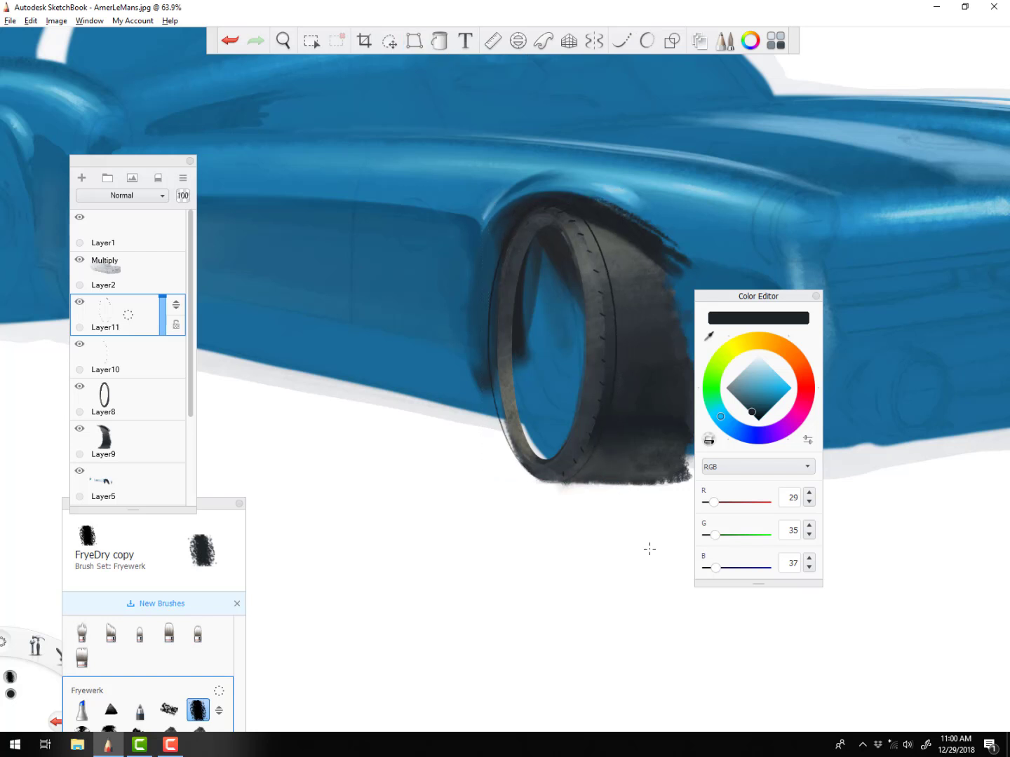
Duplicate Layer11, which holds the ellipse line
left_click(130, 318)
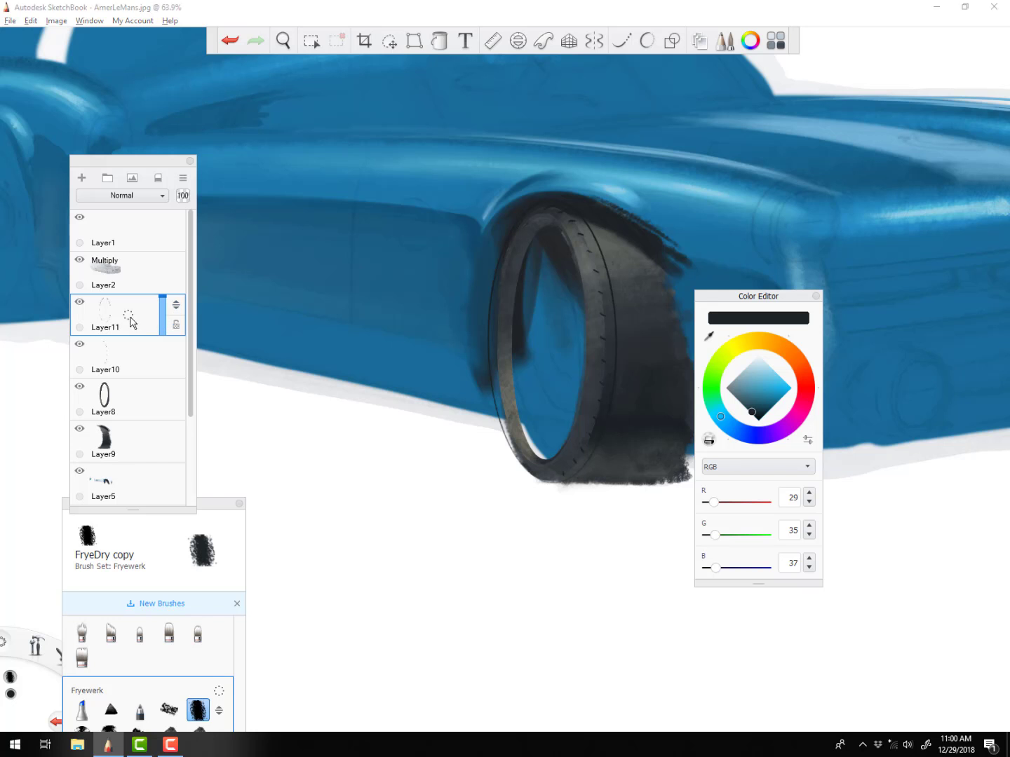
left_click(129, 319)
left_click(133, 274)
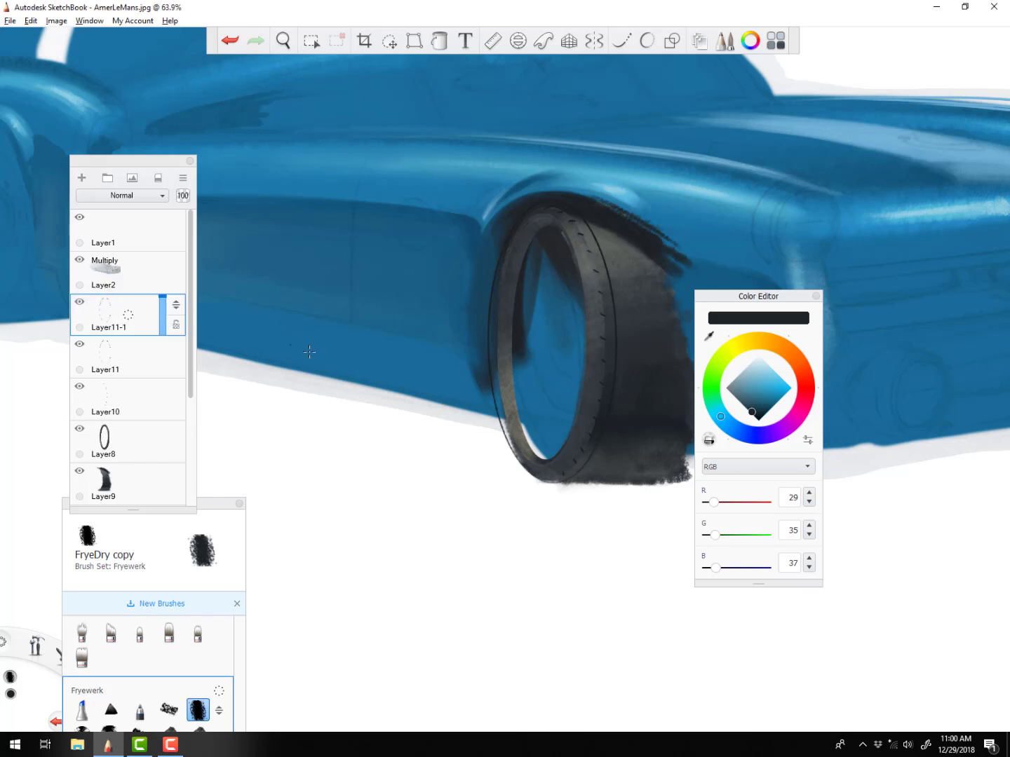
Try to move the duplicated ellipse line across the tire tread
key("v")
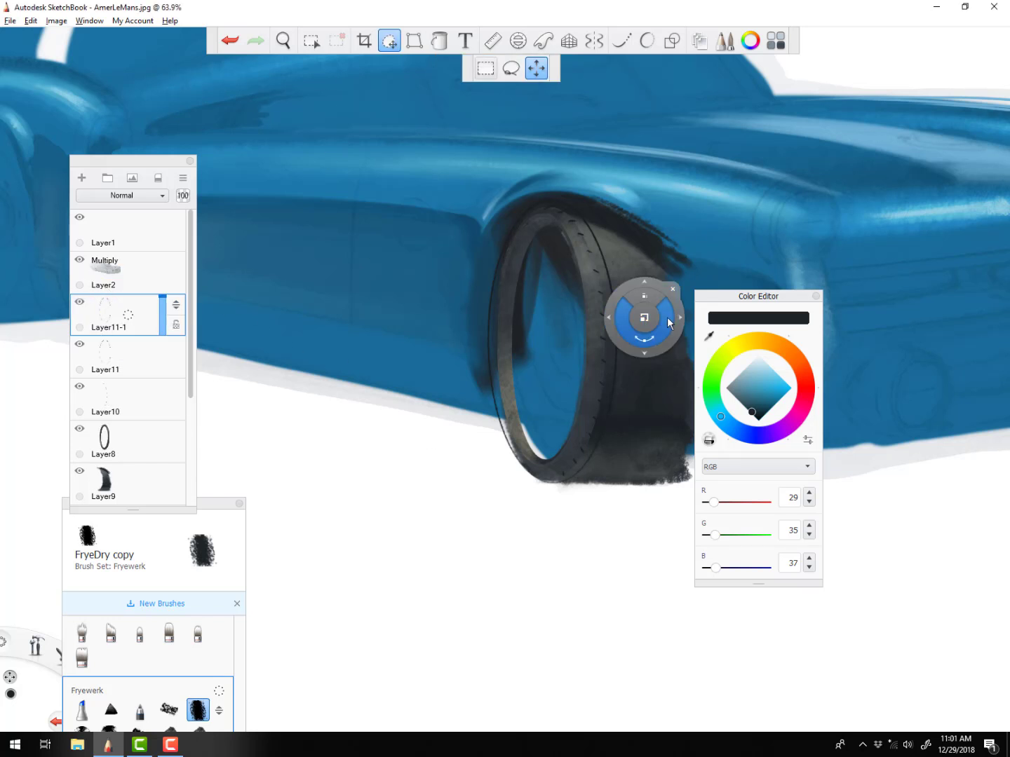
key("Return")
key("v")
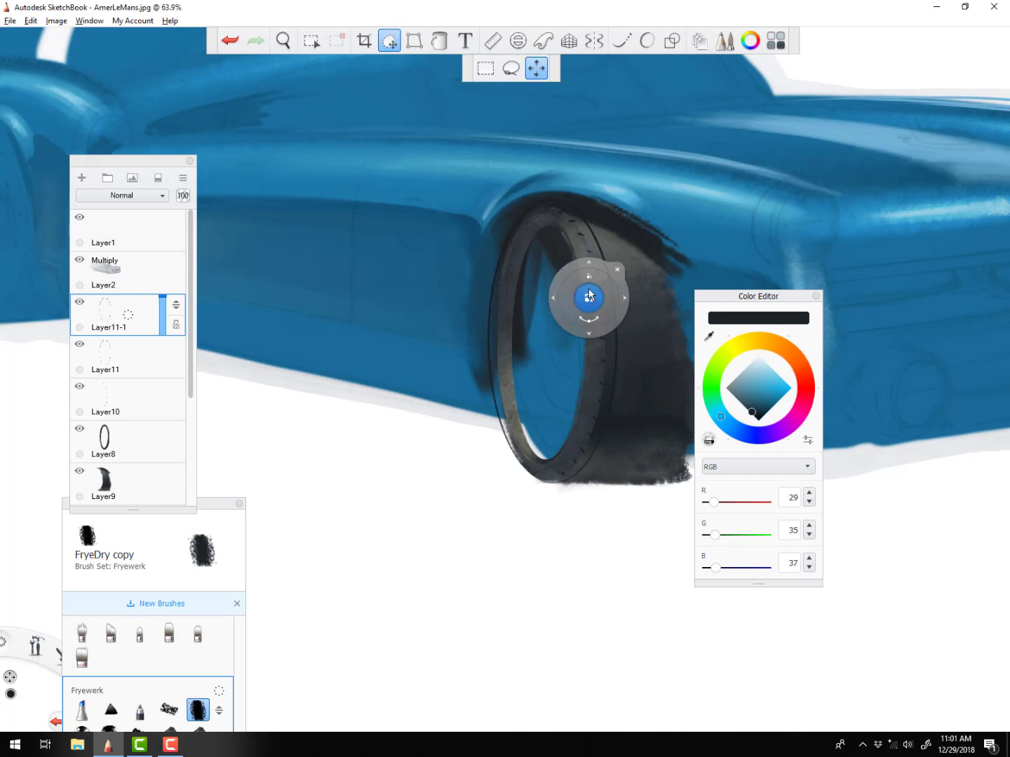
left_click_drag(587, 299, 649, 299)
key("ctrl+z")
key("ctrl+z")
key("Return")
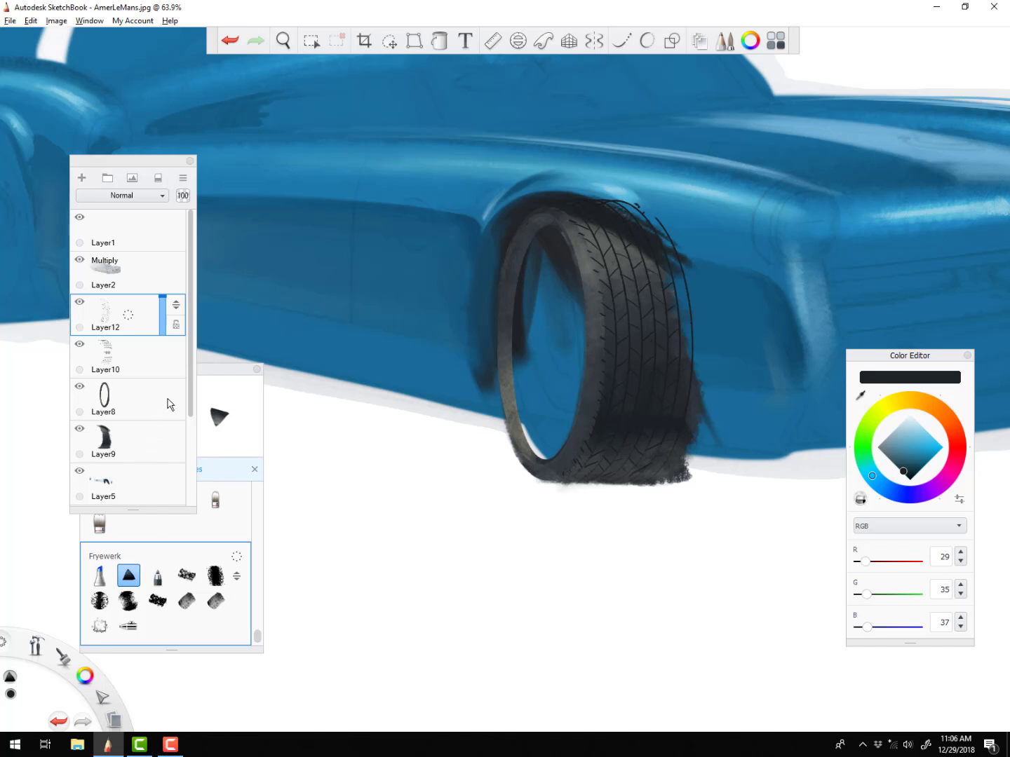
Merge Layer8 into Layer9 and shade the outer edge of the tire tread with dark grays sampled from it
left_click(146, 403)
key("ctrl+e")
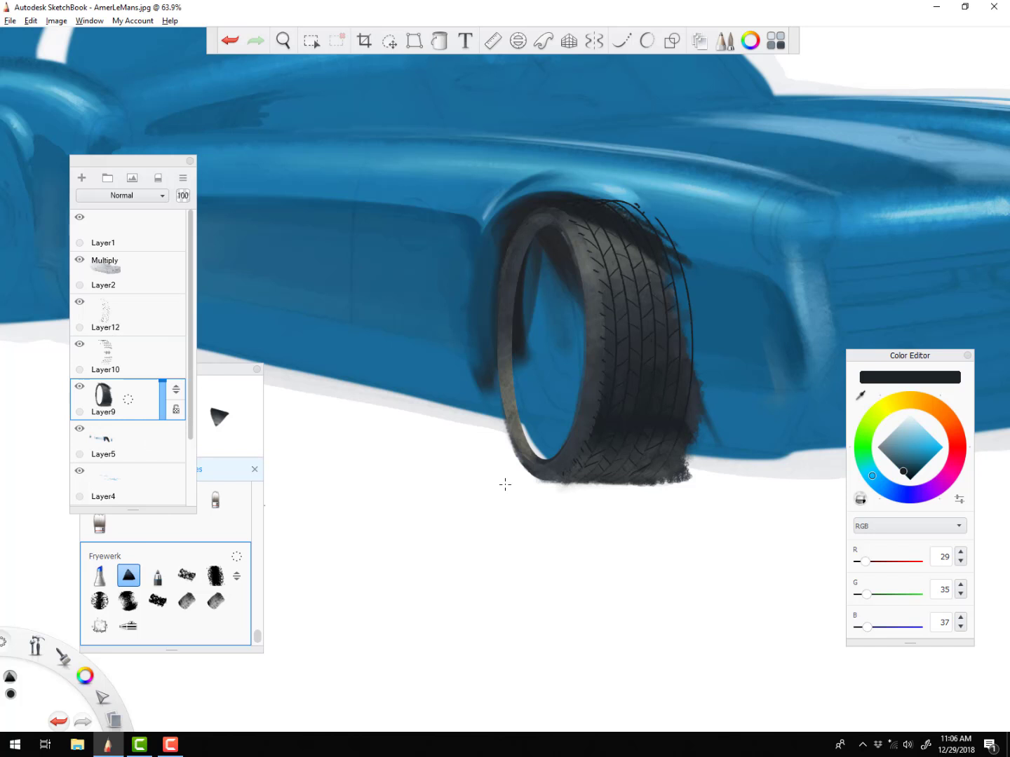
left_click(676, 294, "alt")
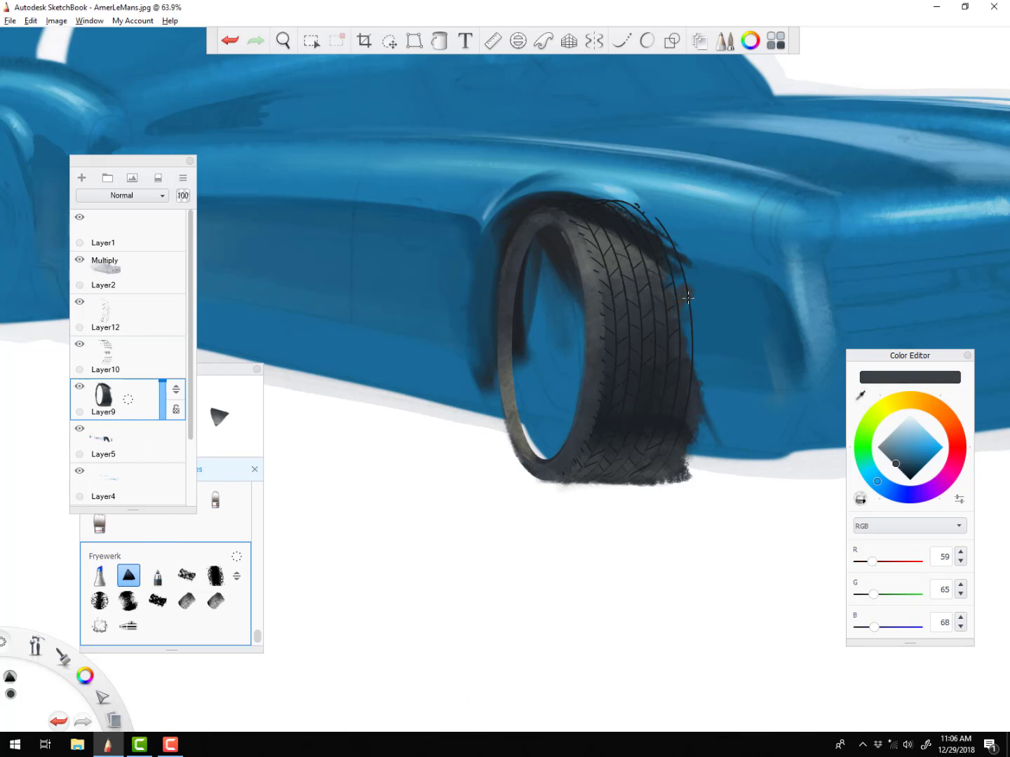
left_click(669, 267, "alt")
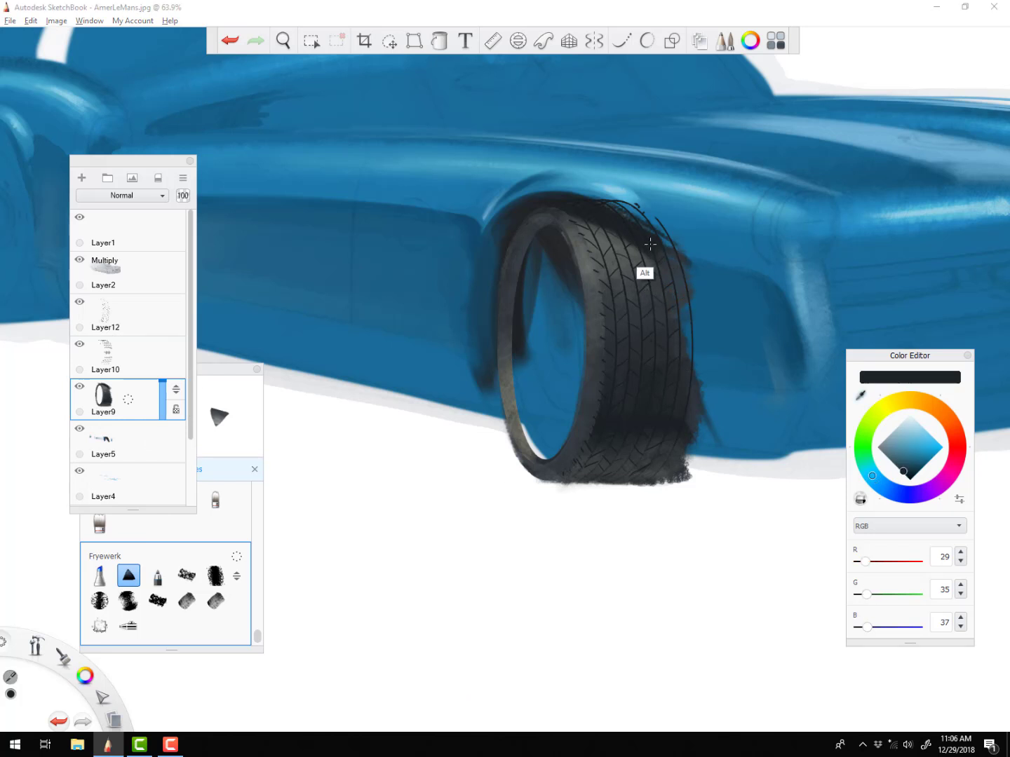
left_click(679, 305, "alt")
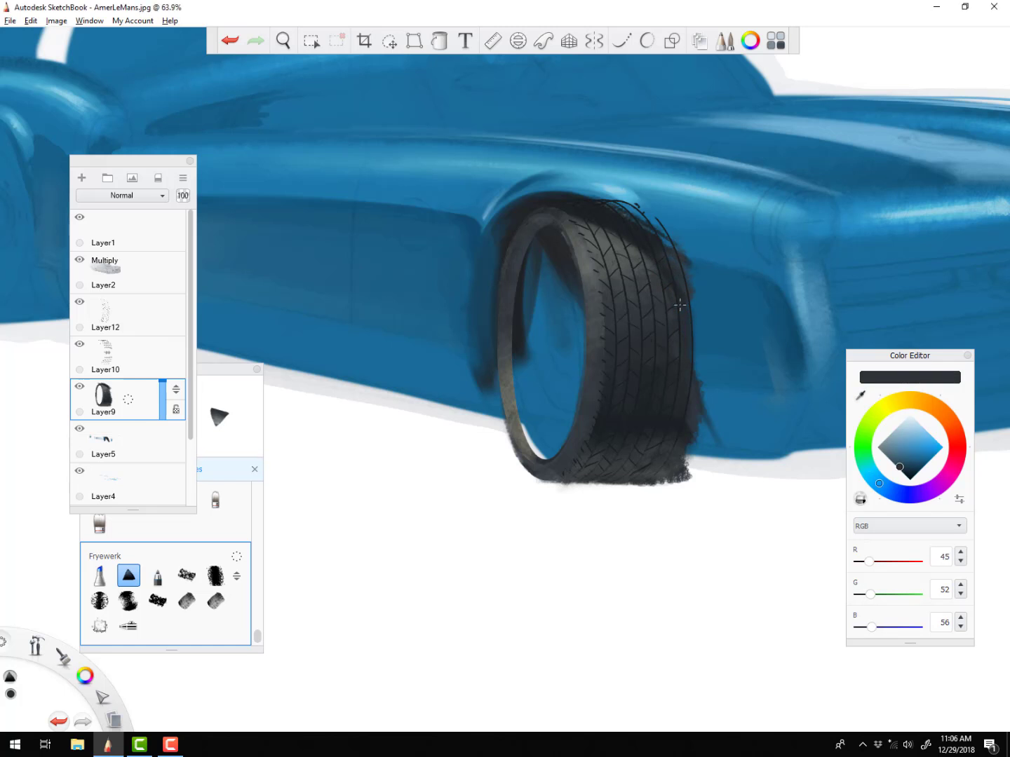
left_click(662, 287, "alt")
left_click(668, 408, "alt")
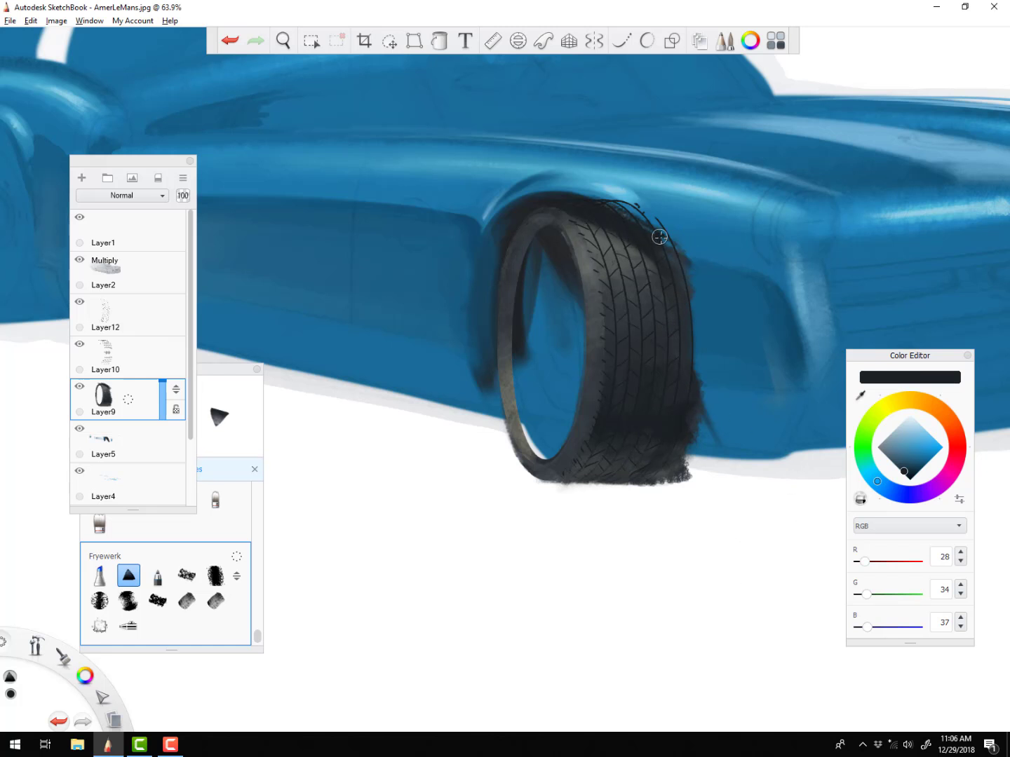
Add fine gray detail along the upper shoulder of the tire tread with a much smaller brush and a sampled tone
left_click(588, 228, "alt")
key("bracketleft")
key("bracketleft")
key("bracketleft")
key("bracketleft")
key("bracketleft")
key("bracketleft")
key("bracketleft")
key("bracketleft")
key("bracketleft")
key("bracketleft")
key("bracketleft")
key("bracketleft")
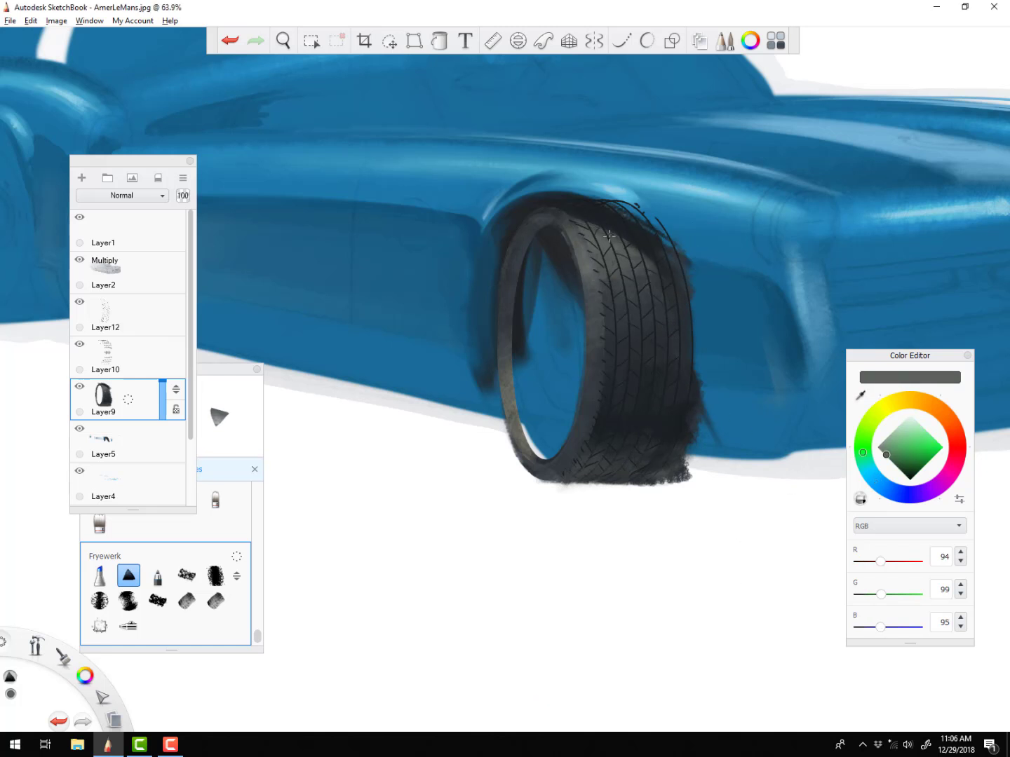
Enlarge the brush slightly and set the paint color to a light blue, RGB 135, 175, 192
key("bracketright")
key("bracketright")
key("bracketright")
key("bracketright")
left_click(875, 483)
mouse_move(913, 435)
left_mouse_down()
mouse_move(919, 447)
mouse_move(901, 439)
left_mouse_up()
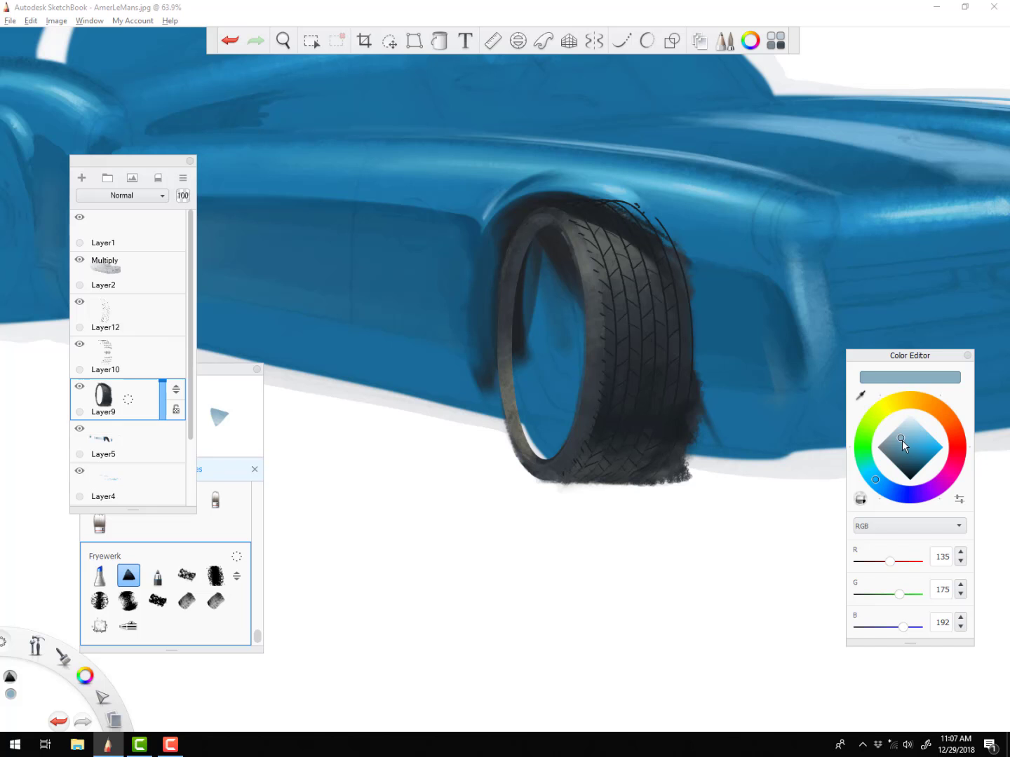
Mirror the canvas and brush a soft light-blue highlight along the tire's upper sidewall with a larger brush
left_click(89, 21)
left_click(88, 146)
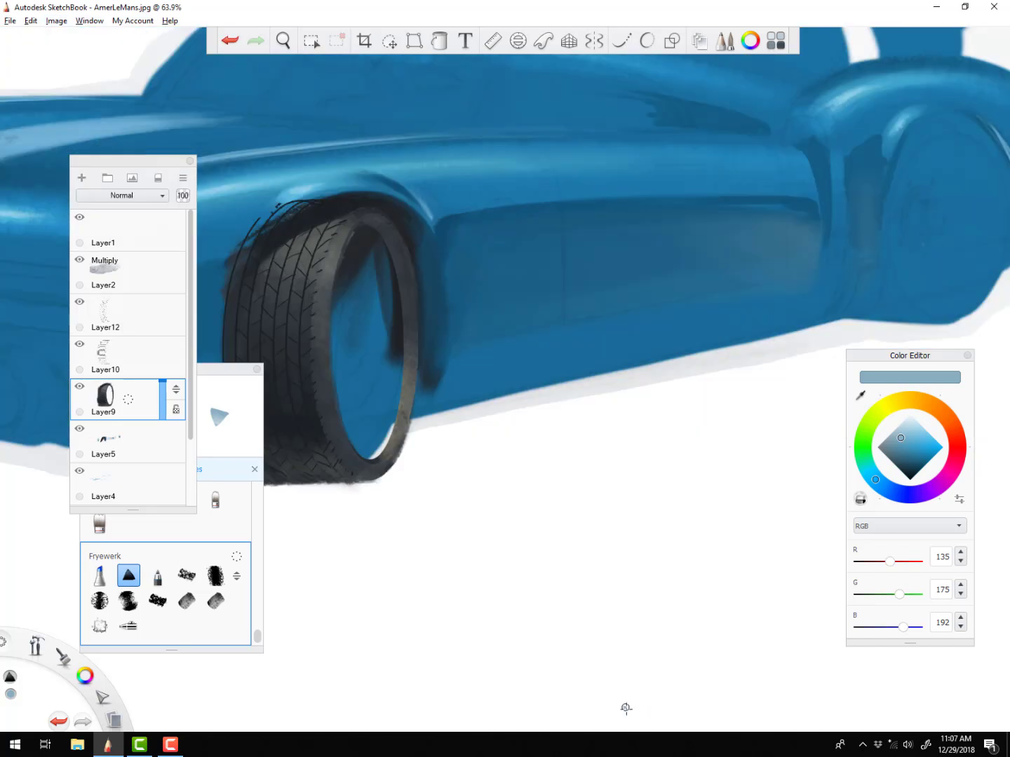
key("space")
left_click_drag(480, 439, 540, 413)
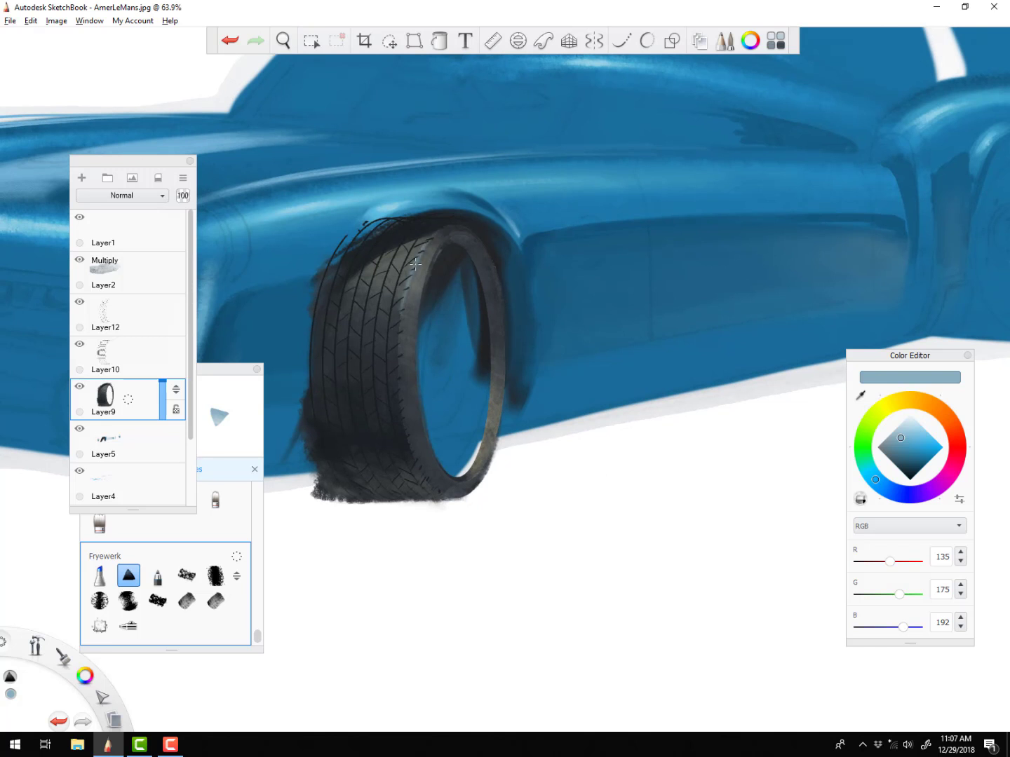
key("bracketright")
key("bracketright")
key("bracketright")
key("bracketright")
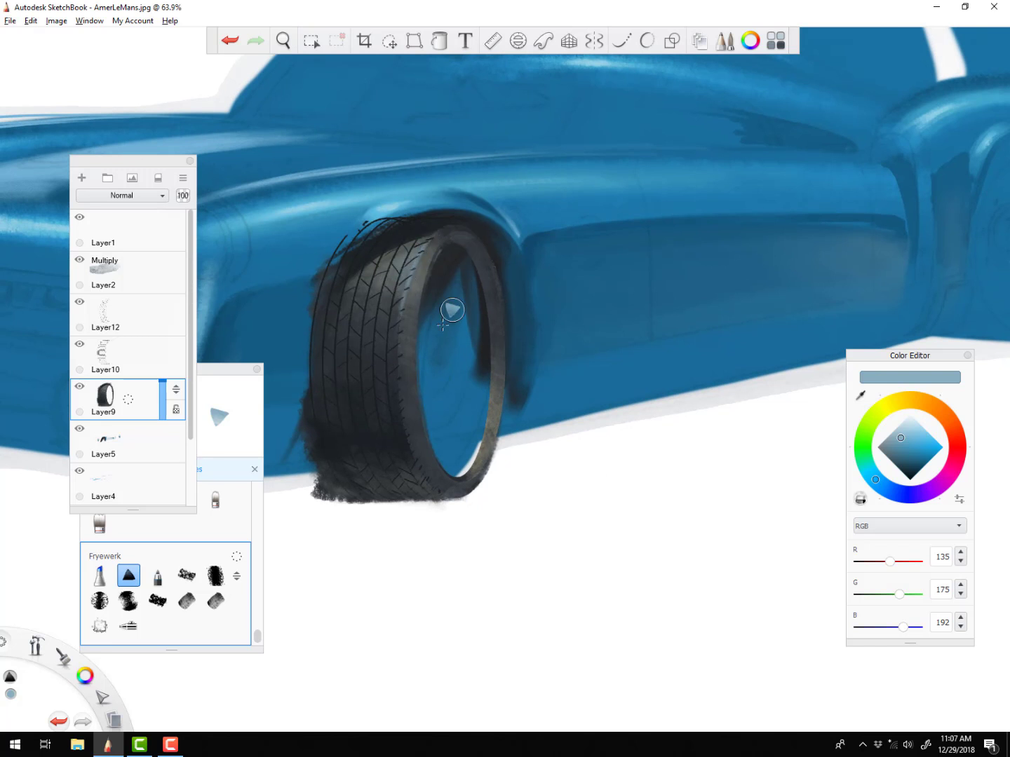
left_click_drag(422, 266, 428, 251)
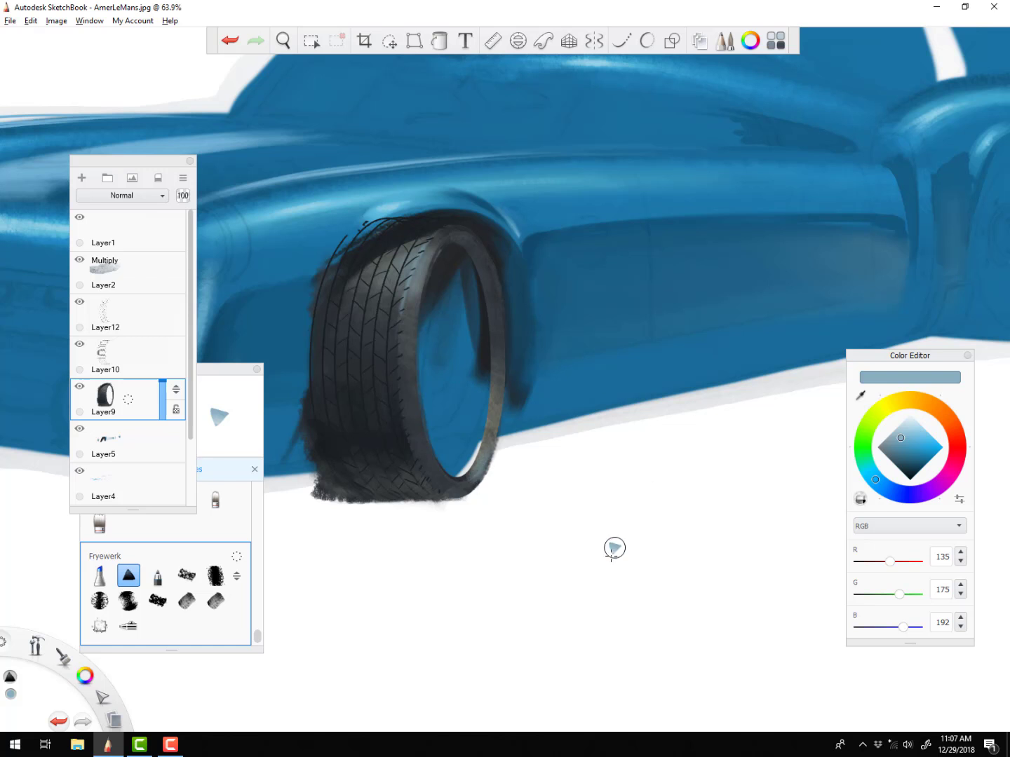
Blend the tire sidewall with sampled grays and darken its lower part and inner edge
left_click(408, 331, "alt")
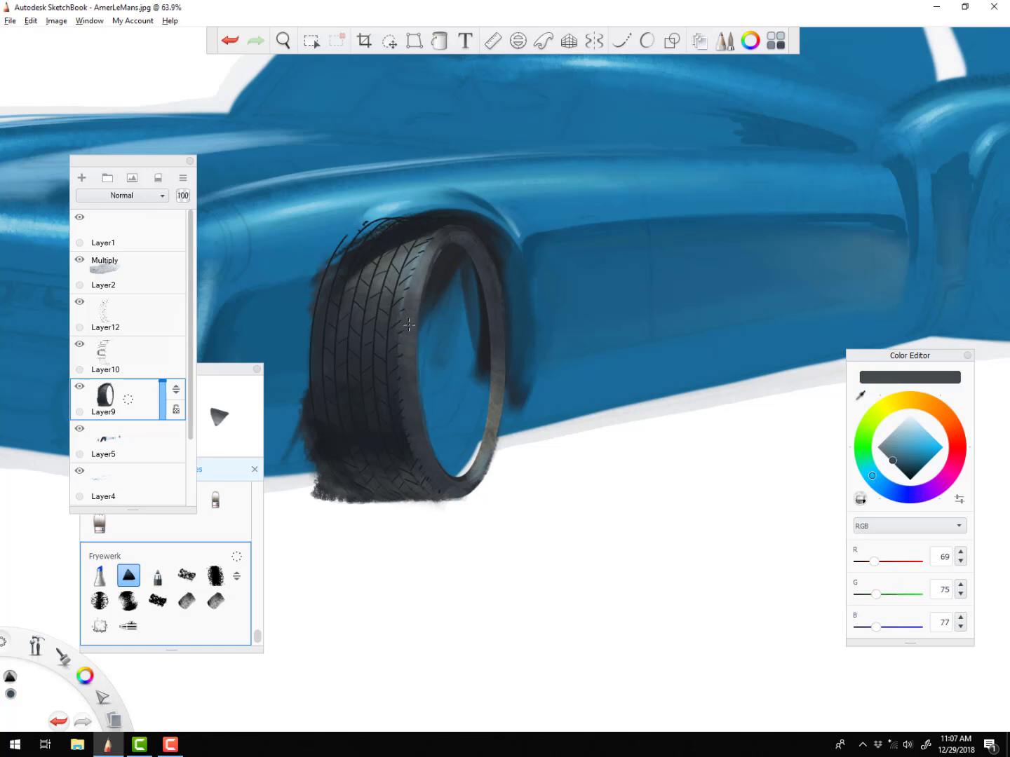
left_click(414, 284, "alt")
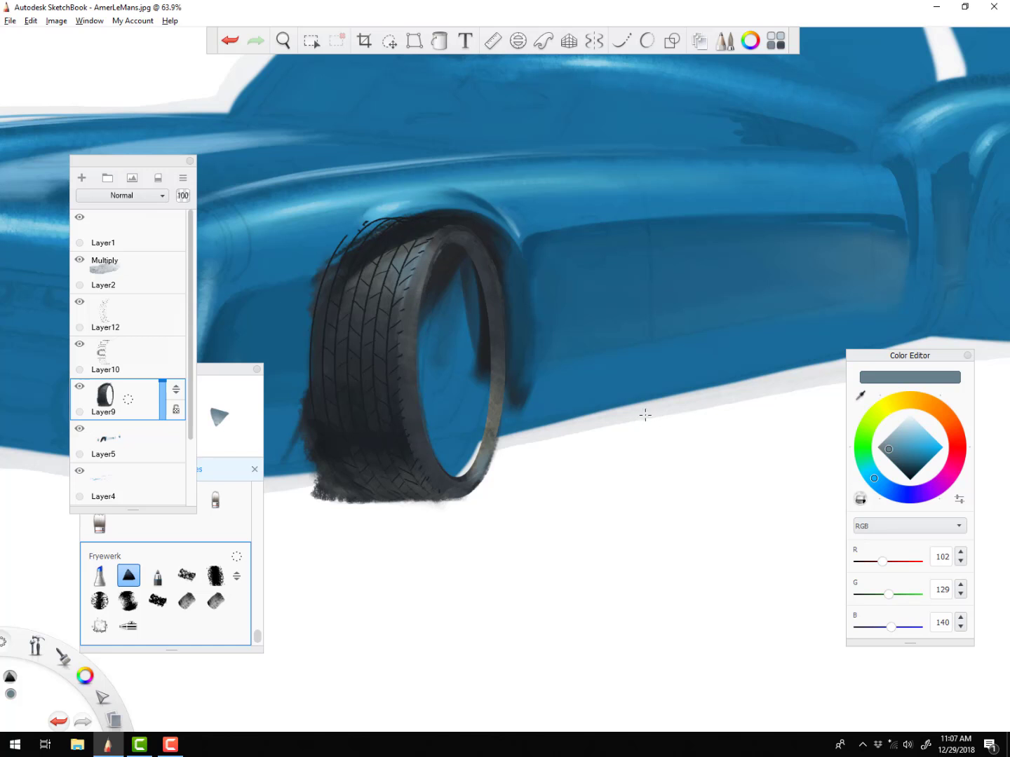
left_click(405, 273, "alt")
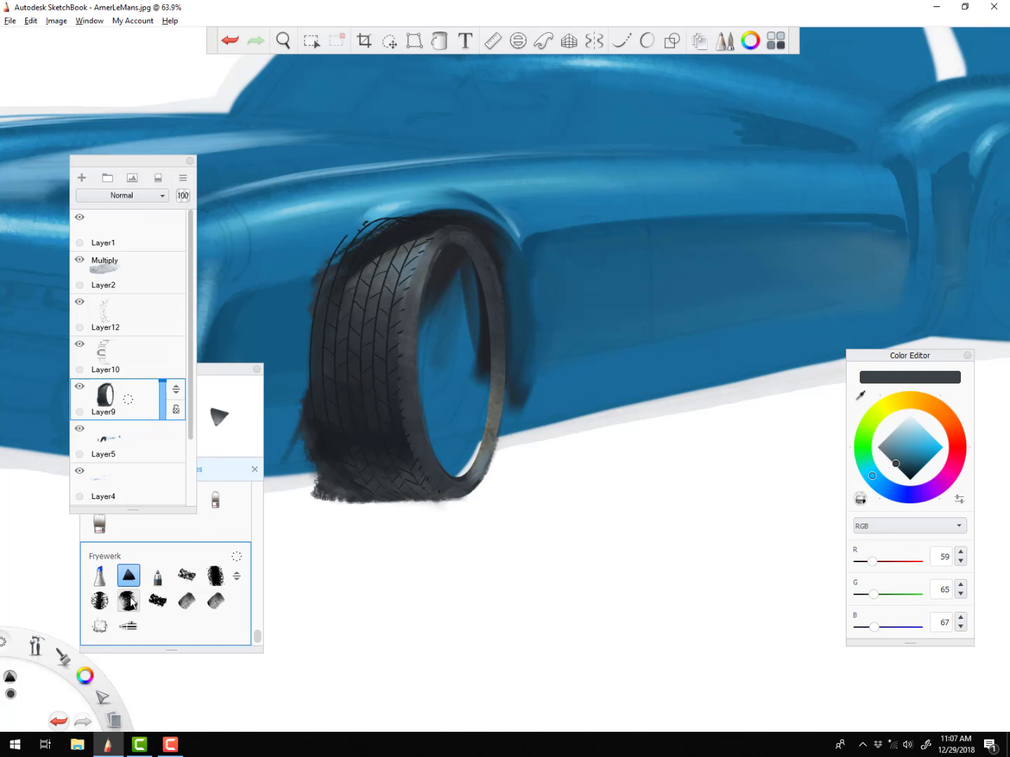
left_click(400, 356, "alt")
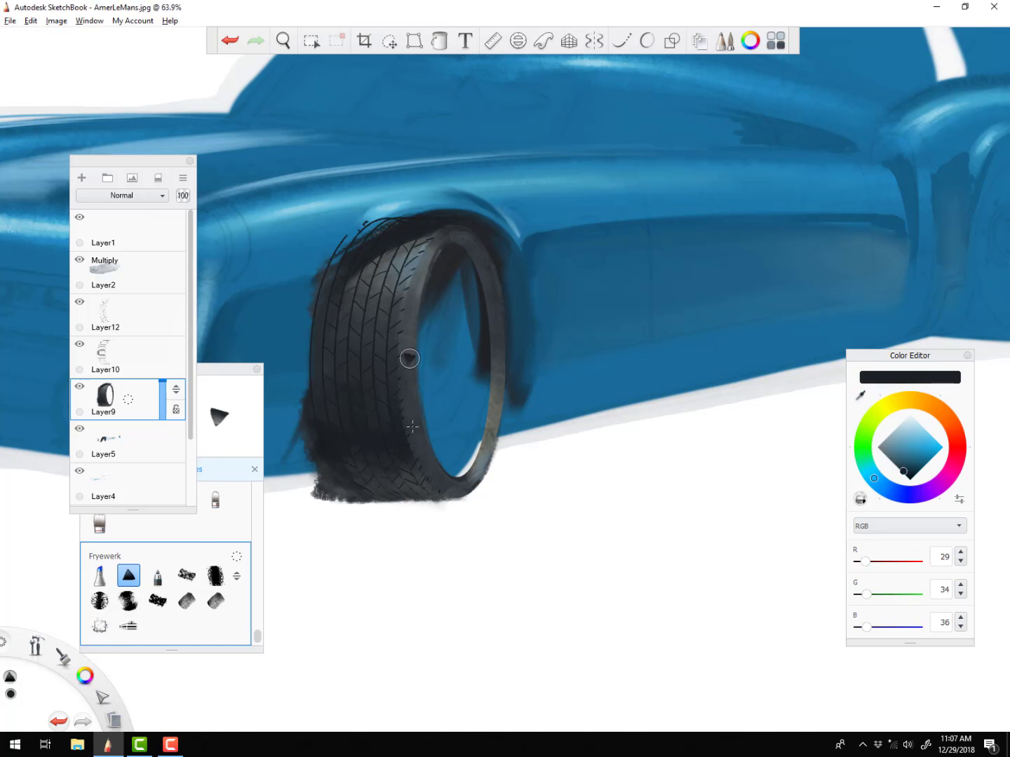
mouse_move(420, 450)
left_mouse_down()
mouse_move(420, 408)
mouse_move(407, 408)
mouse_move(416, 425)
left_mouse_up()
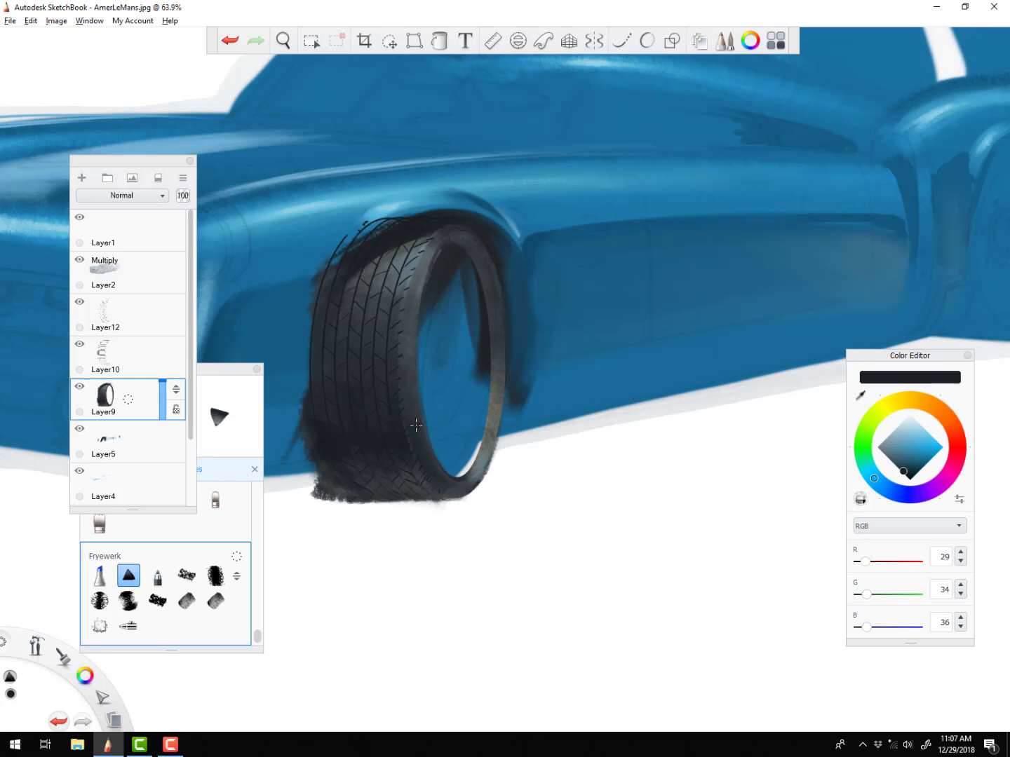
left_click_drag(453, 492, 403, 333)
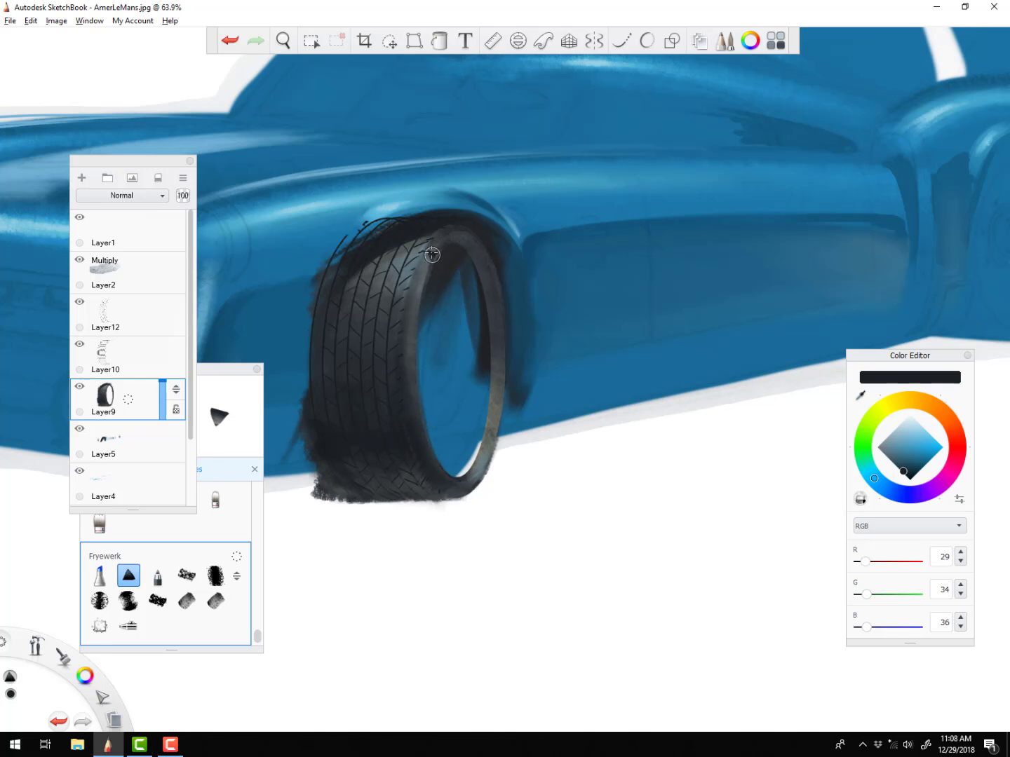
mouse_move(432, 255)
left_mouse_down()
mouse_move(432, 240)
mouse_move(500, 239)
mouse_move(477, 274)
mouse_move(474, 266)
left_mouse_up()
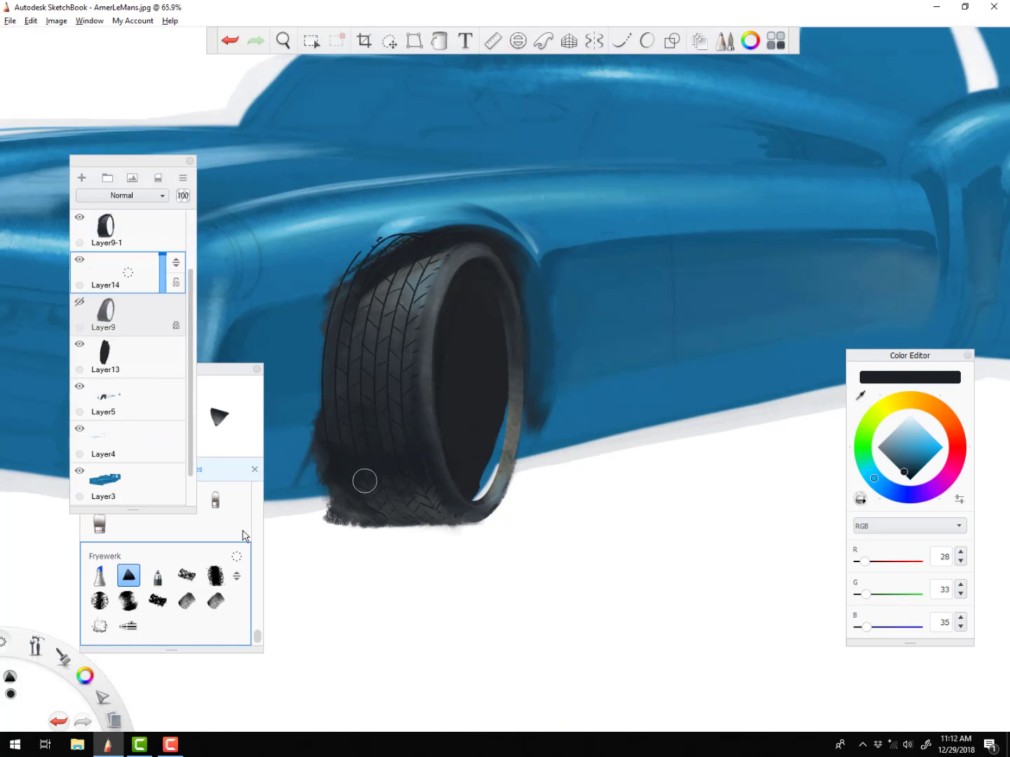
Finish darkening the wheel opening and paint sampled blue-gray reflections on the rim and hub with the FryeDry brush
left_click_drag(495, 491, 484, 449)
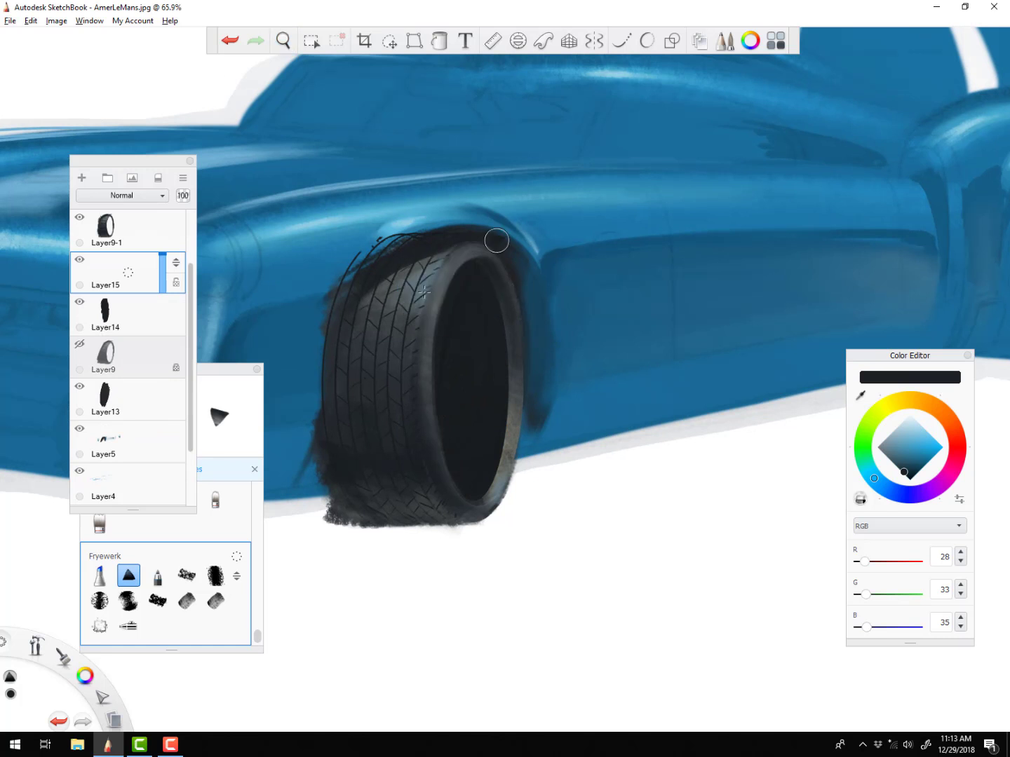
left_click(186, 575)
left_click(413, 350, "alt")
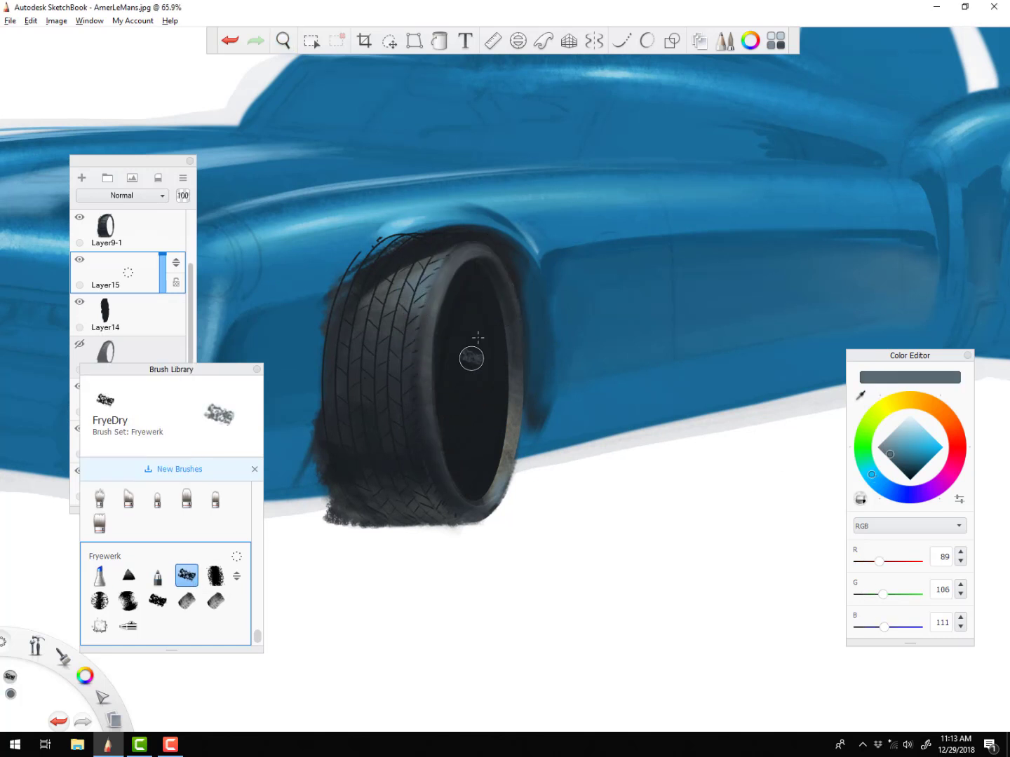
left_click_drag(478, 338, 455, 294)
mouse_move(477, 482)
left_mouse_down()
mouse_move(461, 457)
mouse_move(462, 345)
left_mouse_up()
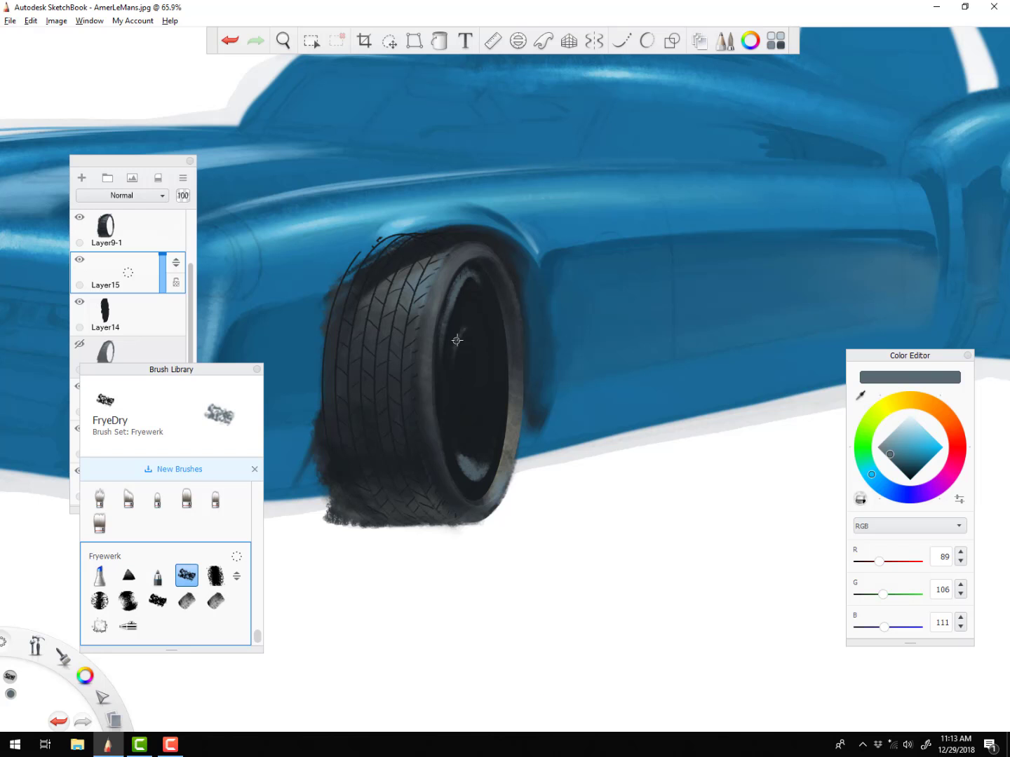
left_click_drag(469, 410, 456, 404)
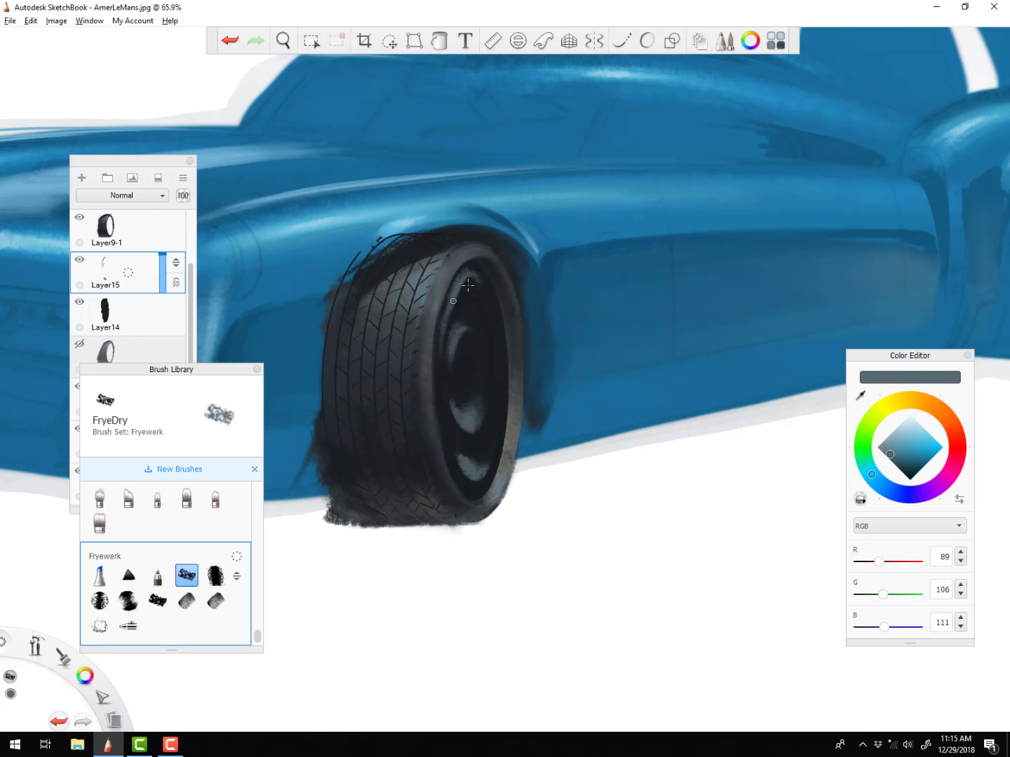
Add pale blue highlights, RGB 166, 208, 222, to the rim and clean up its lower reflection with a smaller Conceptual 1 brush
left_click(908, 431)
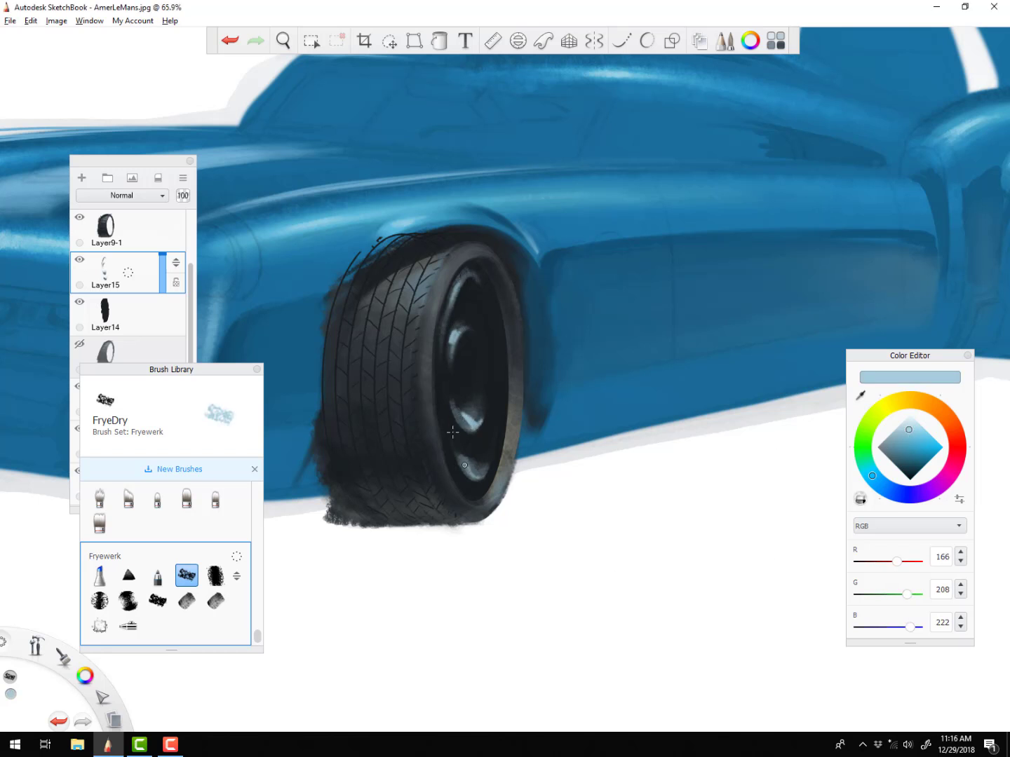
mouse_move(451, 432)
left_mouse_down()
mouse_move(494, 437)
mouse_move(476, 464)
left_mouse_up()
left_click(469, 483, "alt")
key("s")
key("bracketleft")
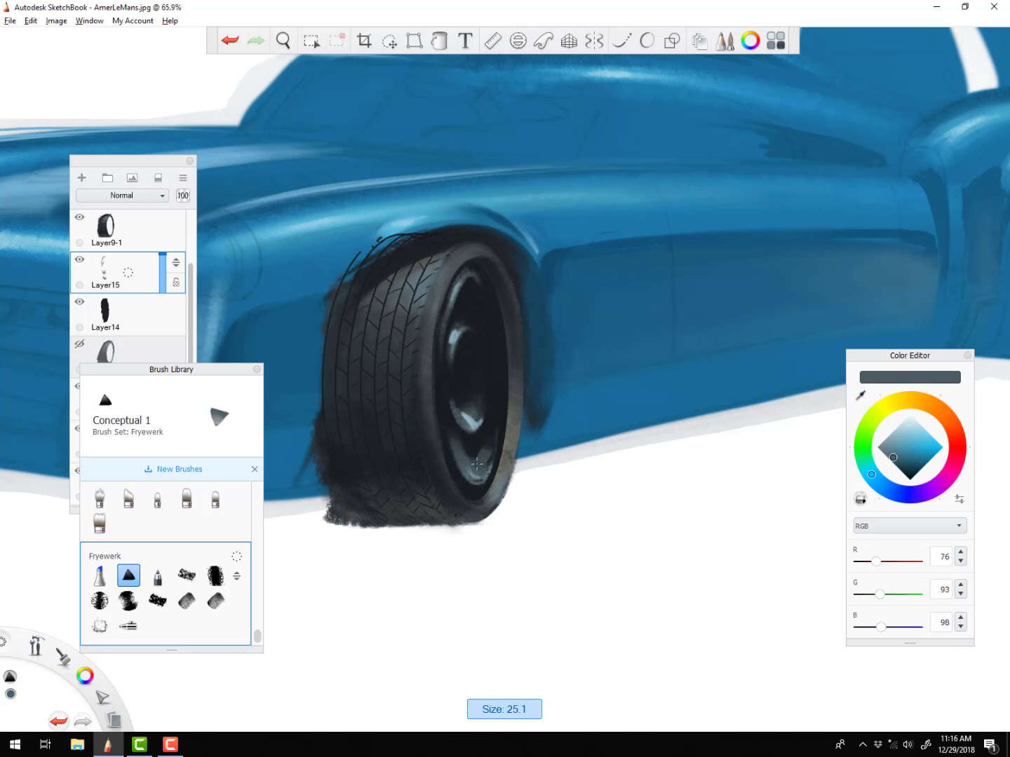
key("bracketleft")
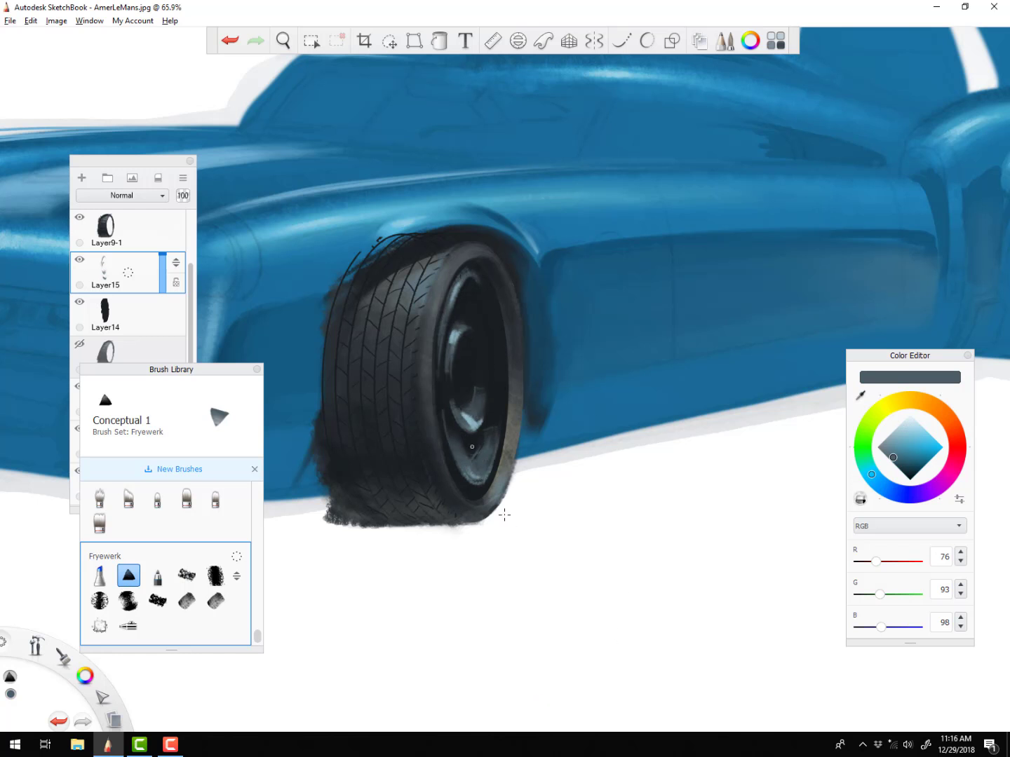
Sharpen the highlights on the lower rim and around the hub's edge with sampled dark and light tones
left_click(457, 458, "alt")
left_click(451, 433, "alt")
left_click(464, 470, "alt")
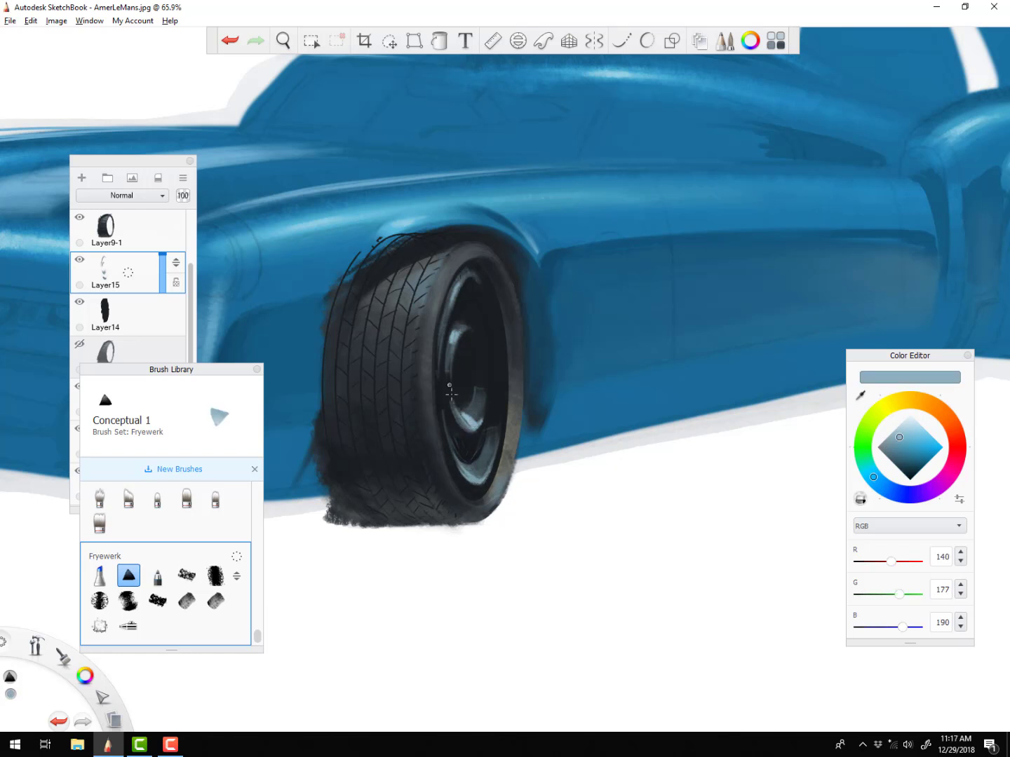
left_click(464, 420, "alt")
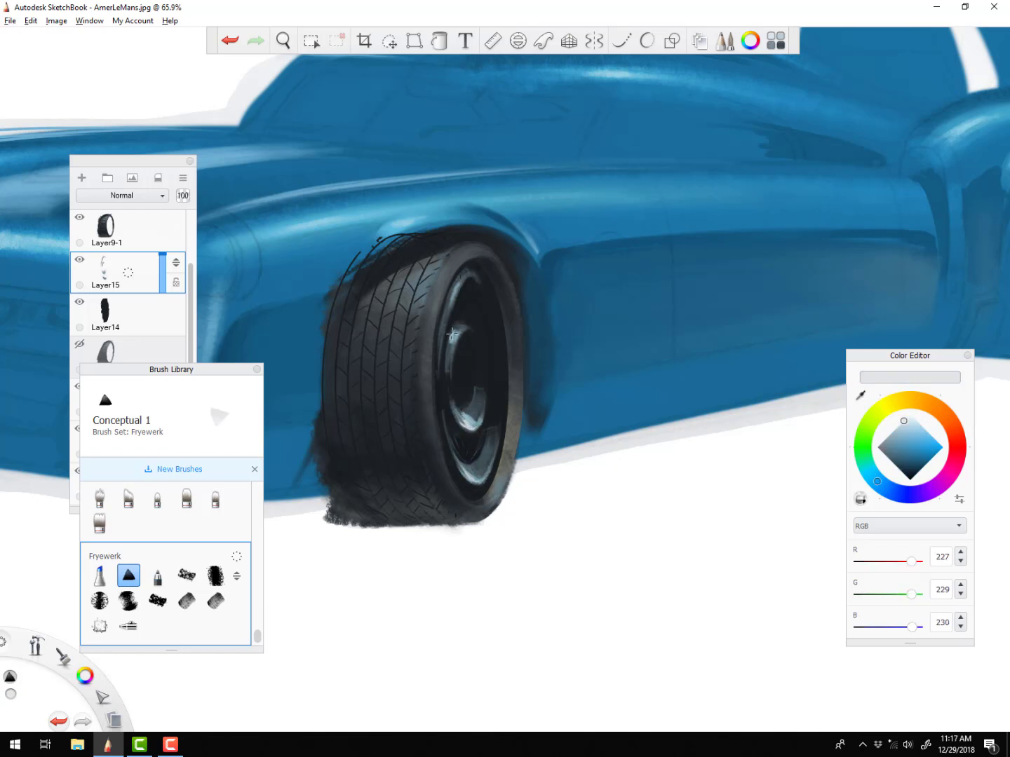
left_click(451, 340, "alt")
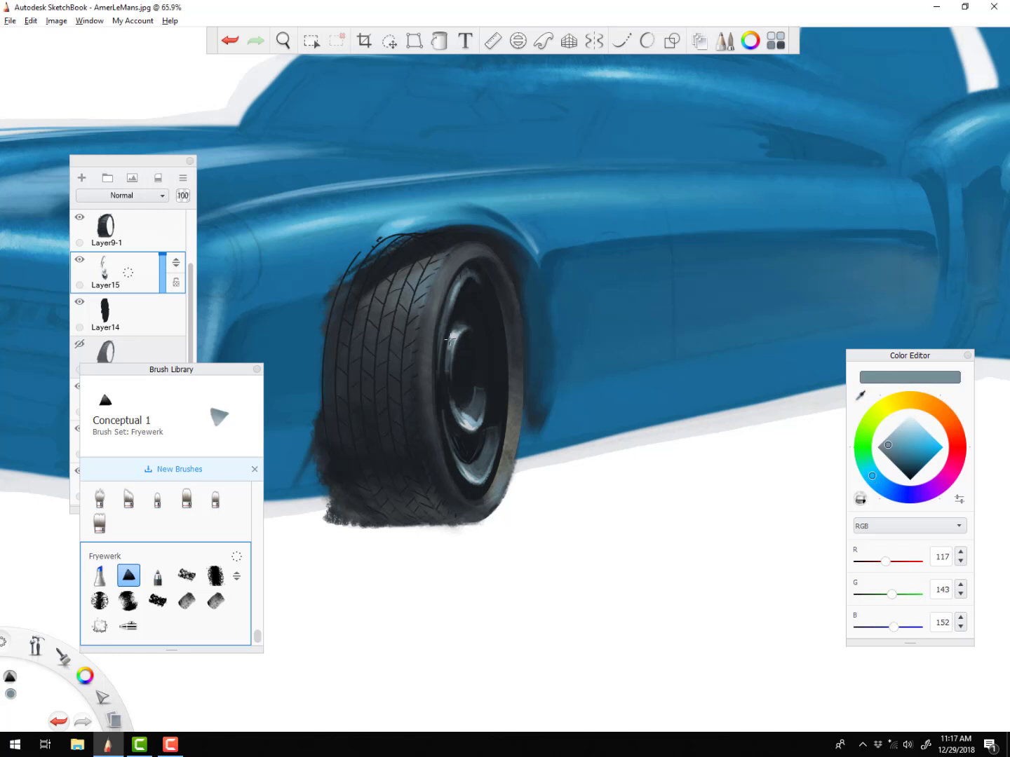
left_click(446, 357, "alt")
Blend sampled blue-gray tones into the hub's lower reflection and the far side of the lower rim
left_click(477, 431, "alt")
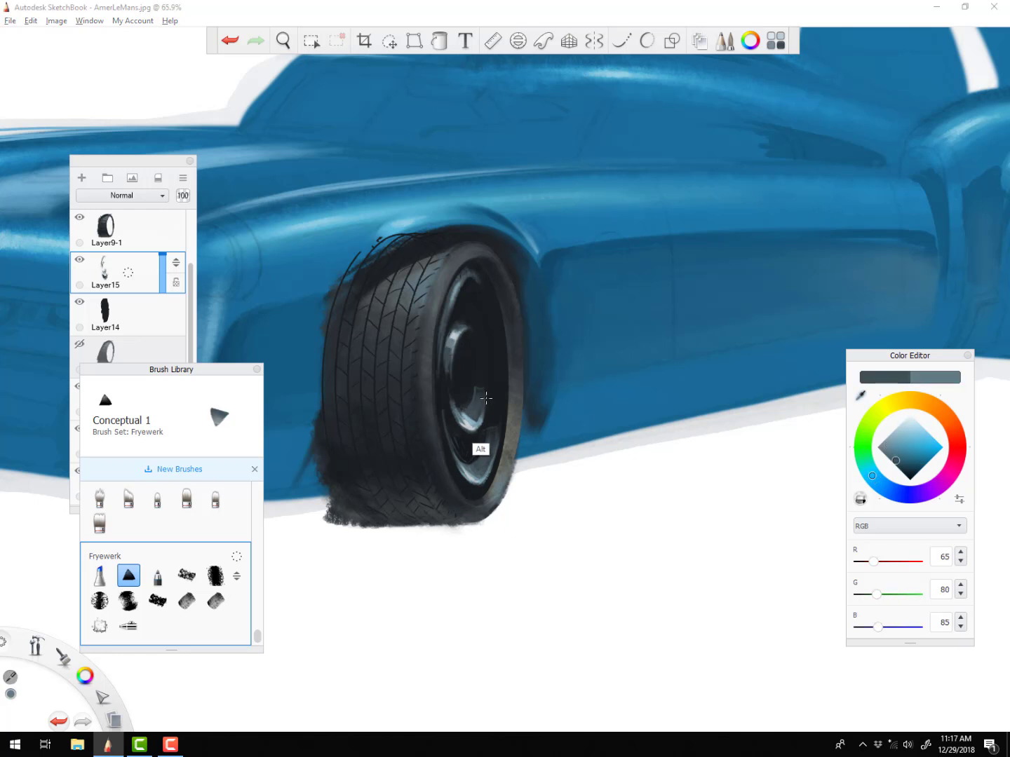
left_click(477, 429, "alt")
left_click(468, 483, "alt")
left_click(465, 412, "alt")
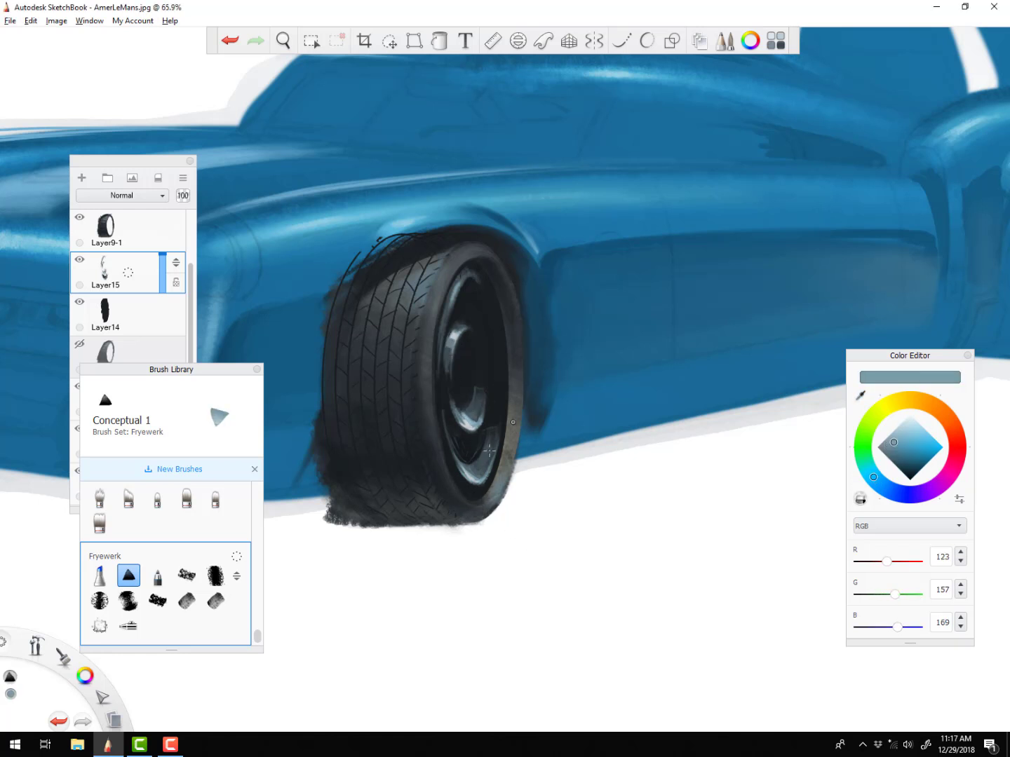
left_click(465, 413, "alt")
left_click(476, 467, "alt")
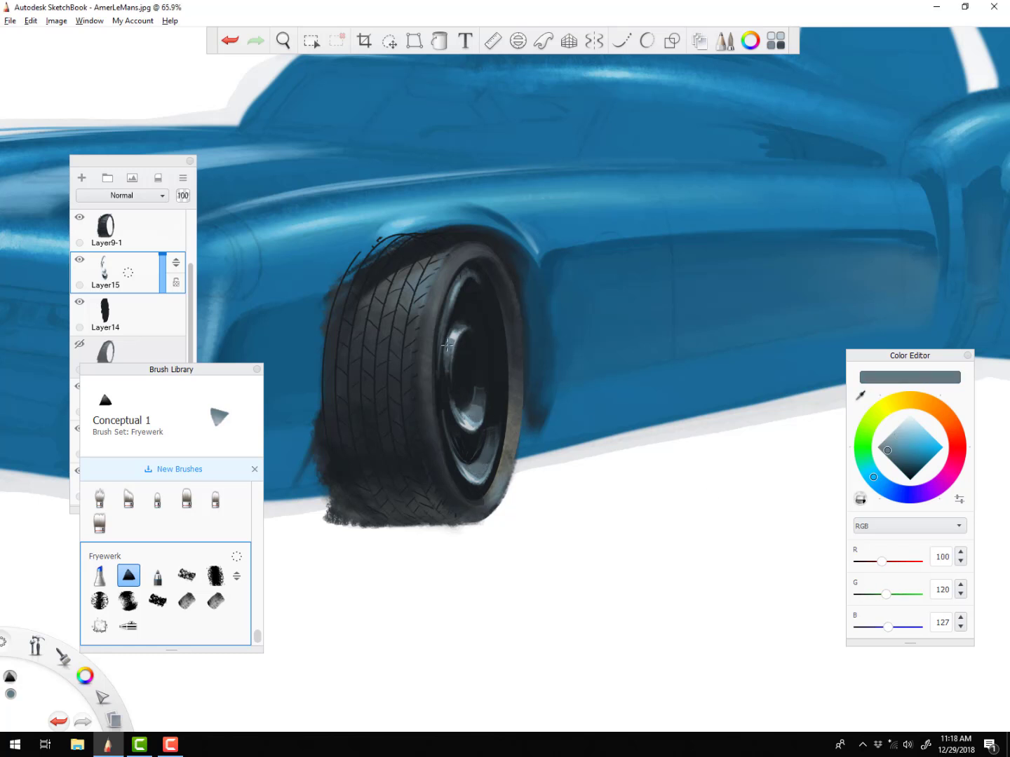
Paint sampled gray reflections on the far side of the hub and along the upper inner rim
left_click(455, 404, "alt")
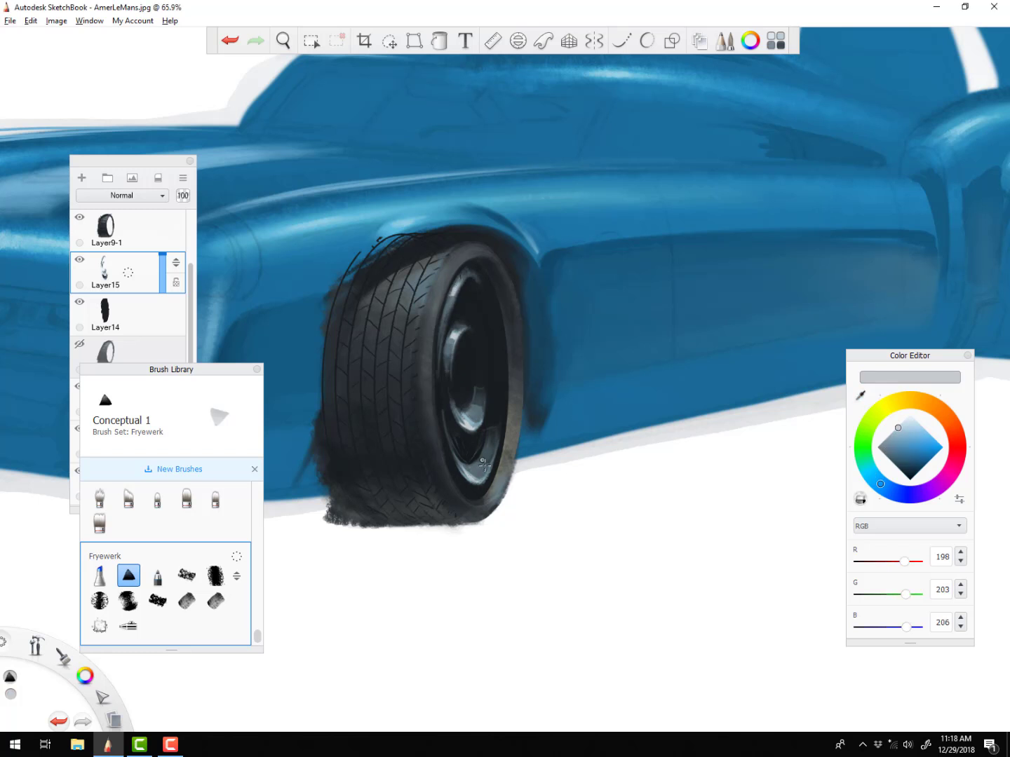
left_click(486, 380, "alt")
left_click(469, 343, "alt")
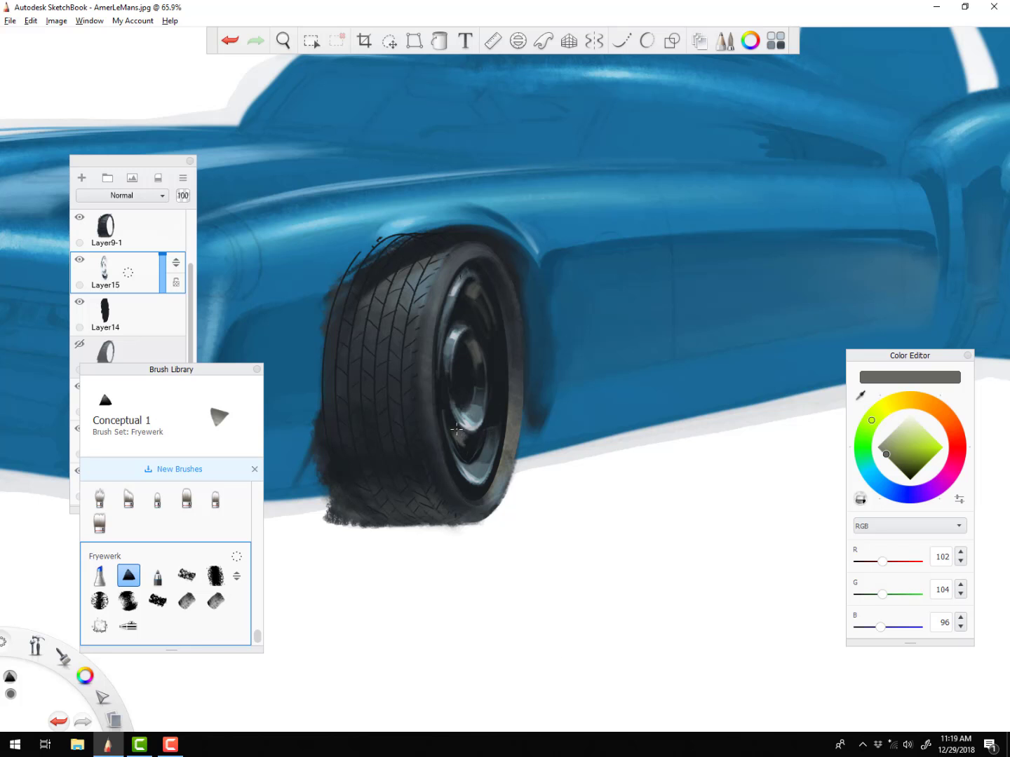
left_click(469, 281, "alt")
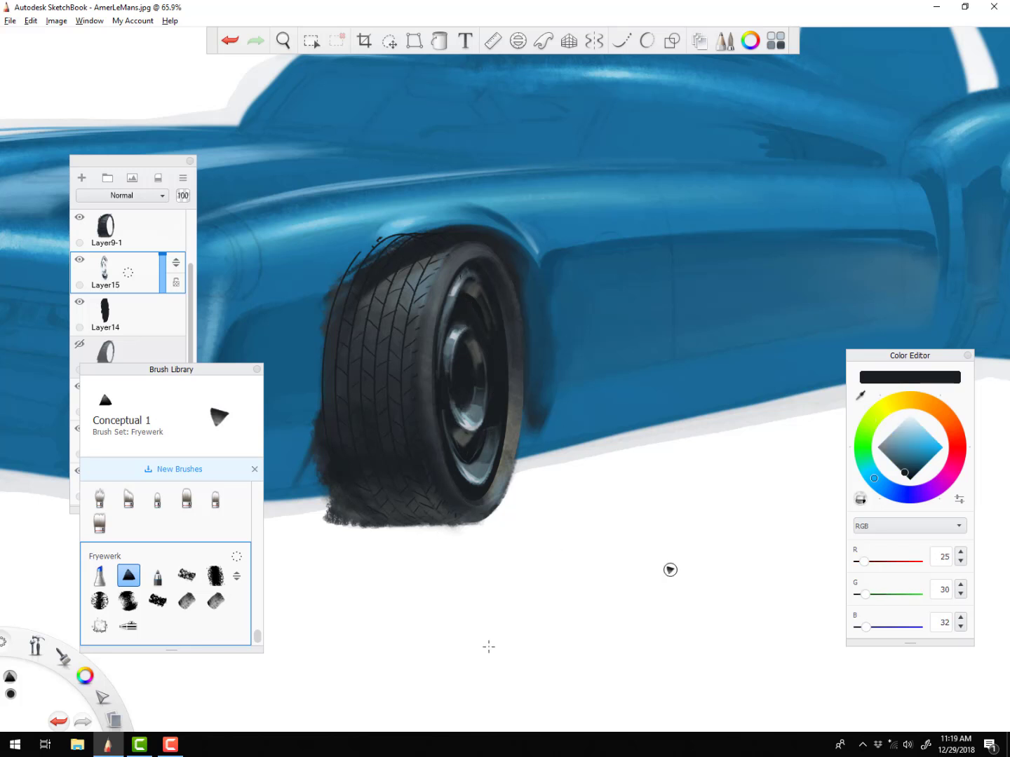
Paint a small shaded center cap with a highlight in the middle of the wheel hub using sampled tones
left_click(463, 370, "alt")
left_click(458, 369, "alt")
left_click_drag(463, 371, 461, 387)
key("bracketleft")
left_click(456, 382, "alt")
left_click(477, 356, "alt")
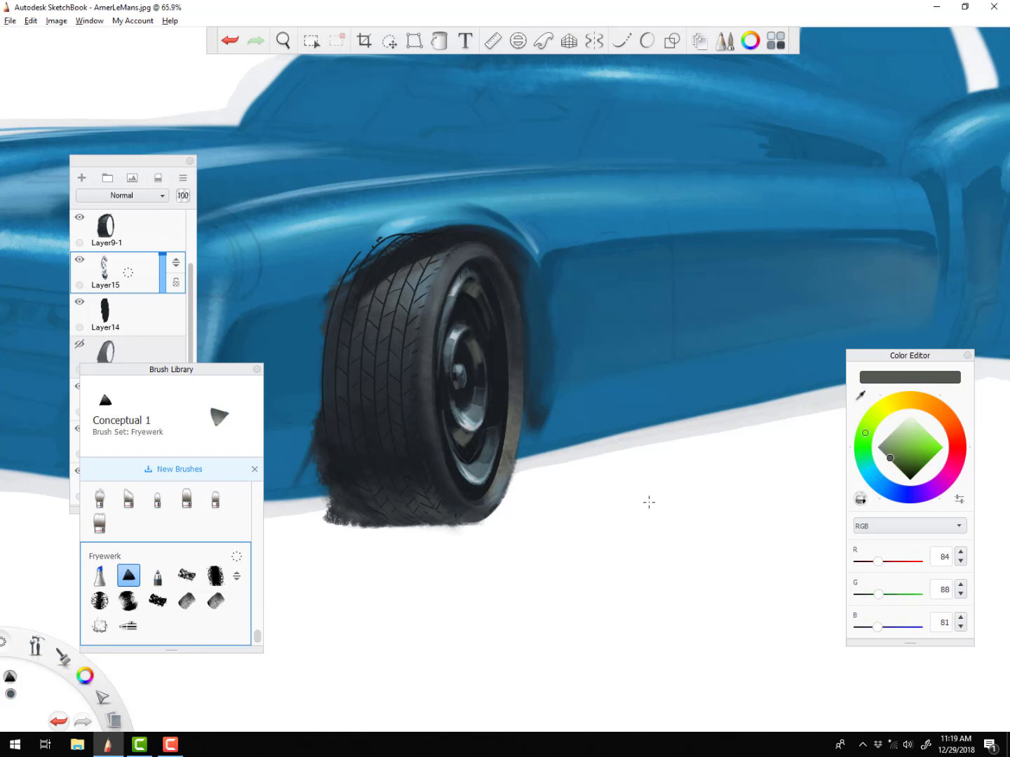
Refine the hub edge and the upper and lower rim reflections with sampled light gray, near-black and blue-gray tones
left_click(457, 335, "alt")
left_click(449, 409, "alt")
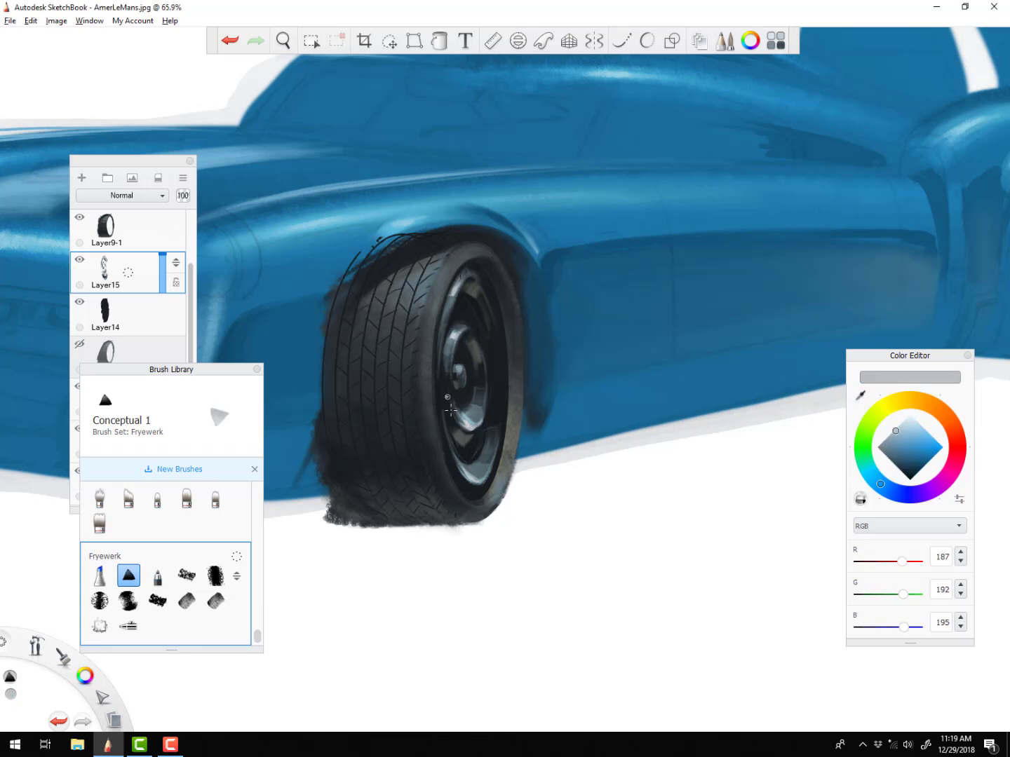
left_click(478, 419, "alt")
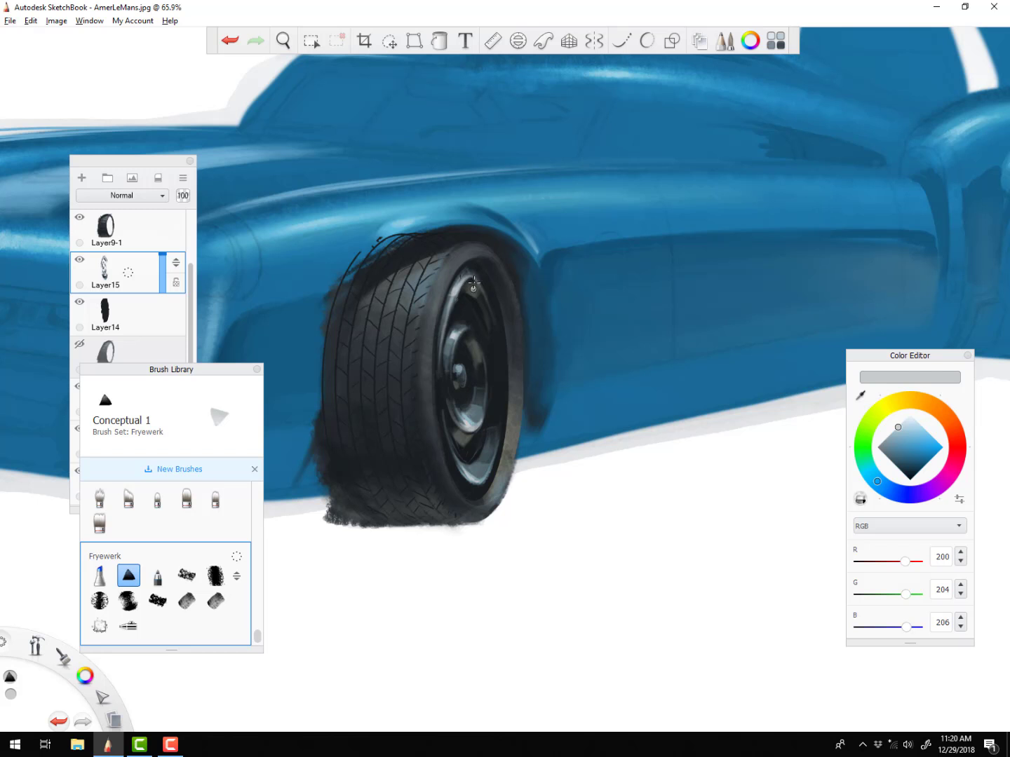
left_click(453, 305, "alt")
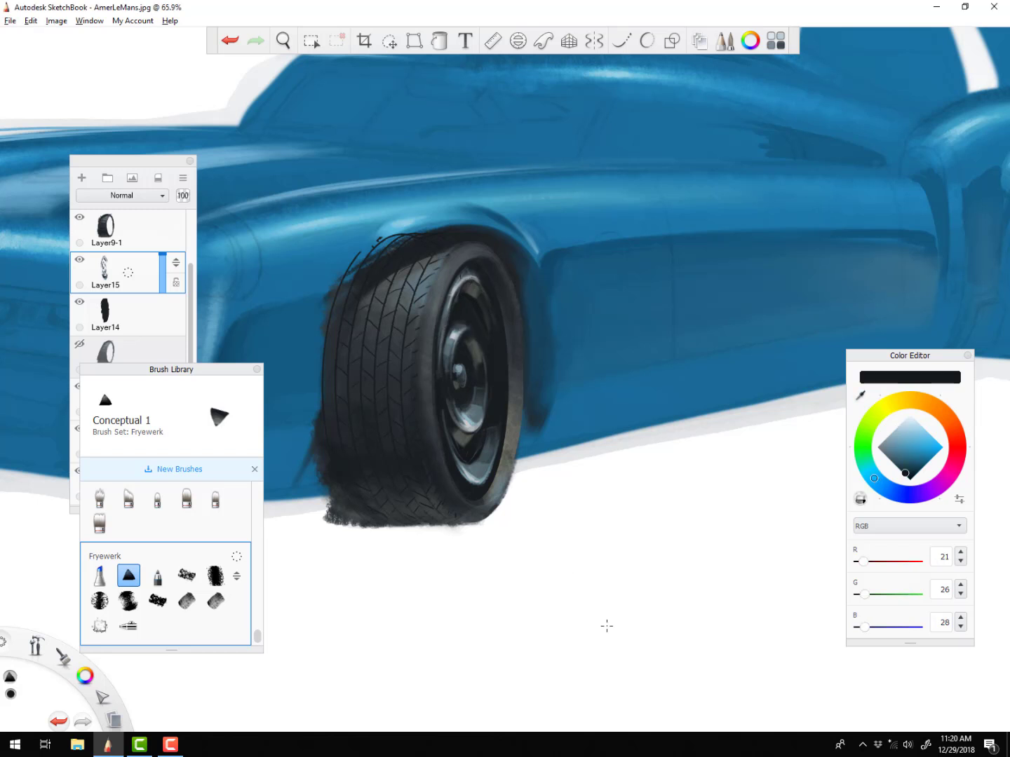
left_click(471, 456, "alt")
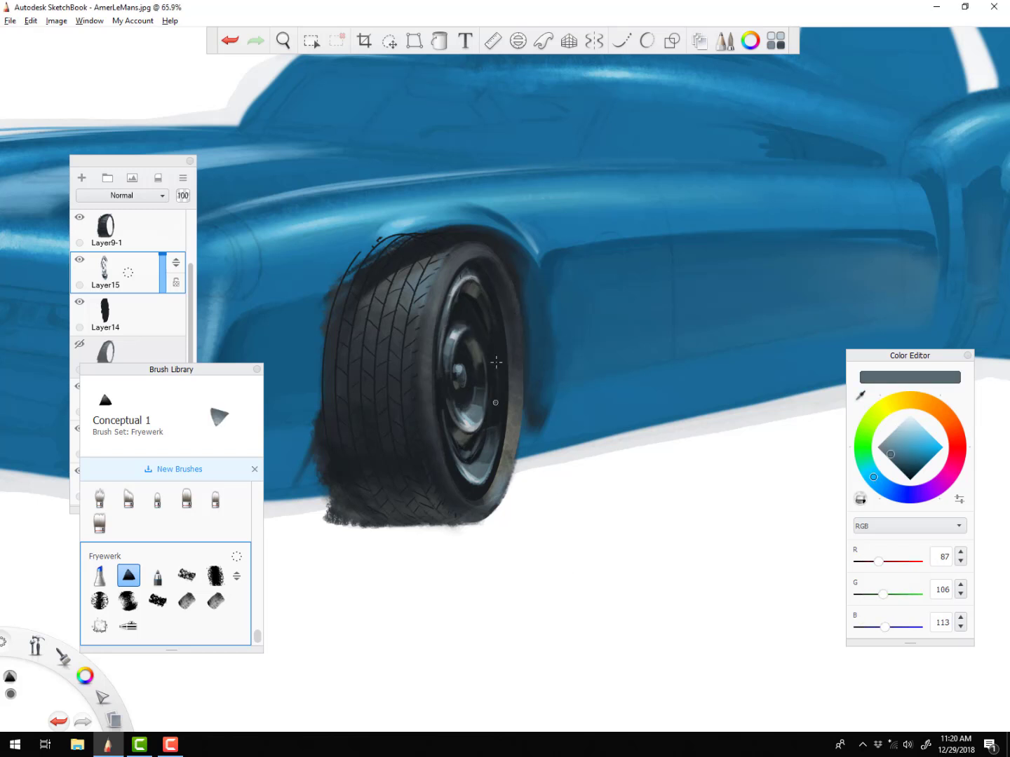
left_click(458, 288, "alt")
left_click(56, 21)
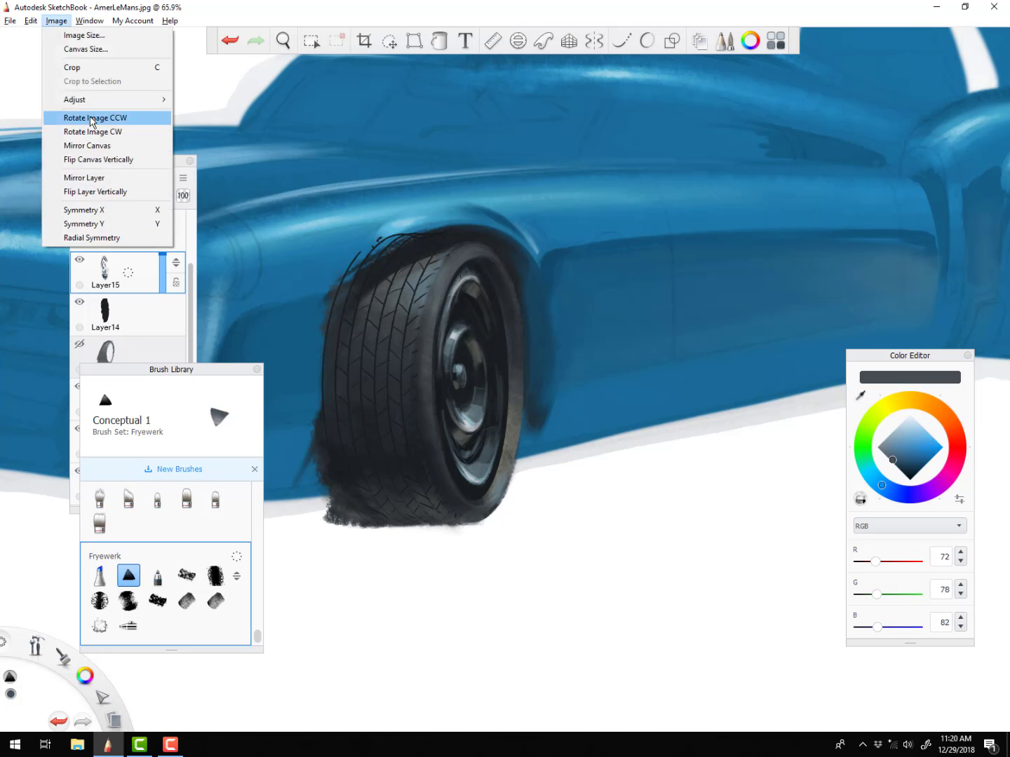
mouse_move(79, 99)
left_click(210, 100)
left_click(685, 627)
Select an ellipse around the wheel face, apply brightness -13 and contrast -9 to the rim layer, and clear the selection
left_click(311, 41)
left_click(393, 68)
left_click_drag(466, 380, 529, 529)
left_click(56, 21)
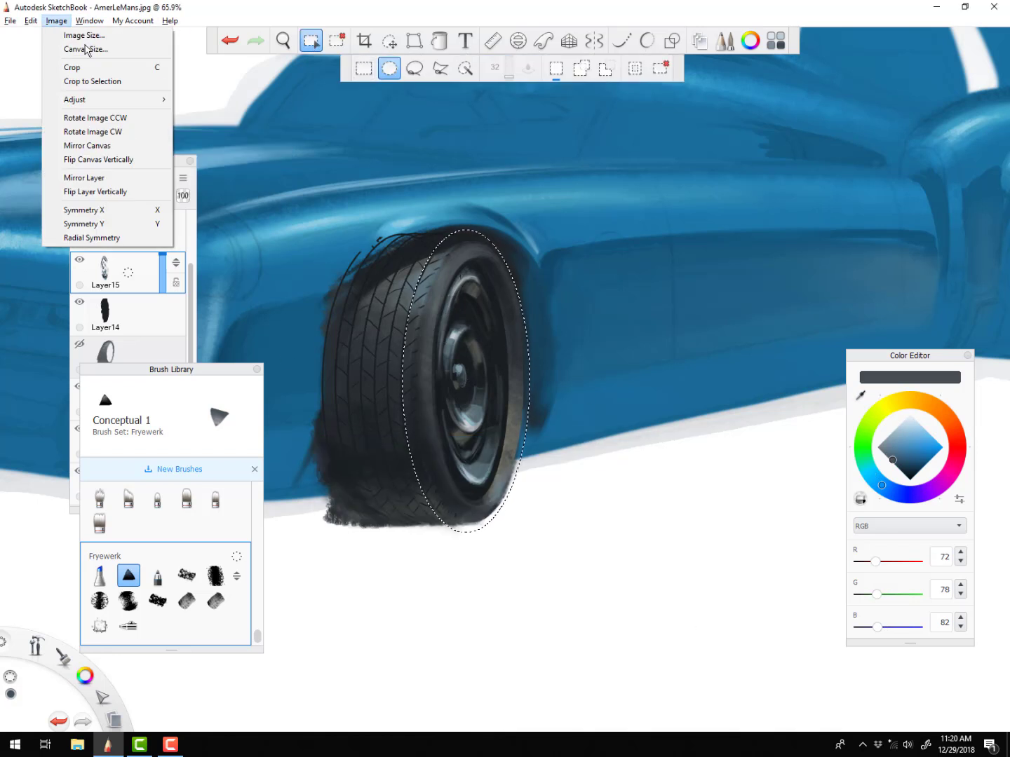
left_click(211, 99)
mouse_move(593, 488)
left_mouse_down()
mouse_move(559, 490)
mouse_move(587, 489)
left_mouse_up()
left_click_drag(594, 533, 579, 534)
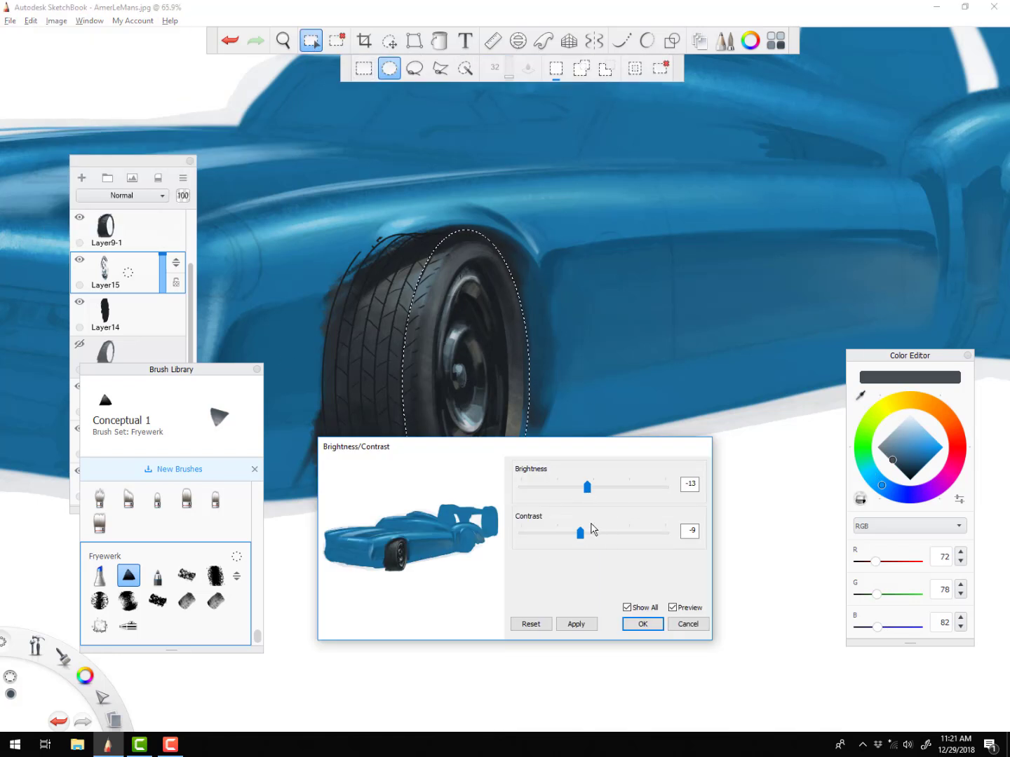
left_click(577, 624)
left_click(642, 624)
key("ctrl+d")
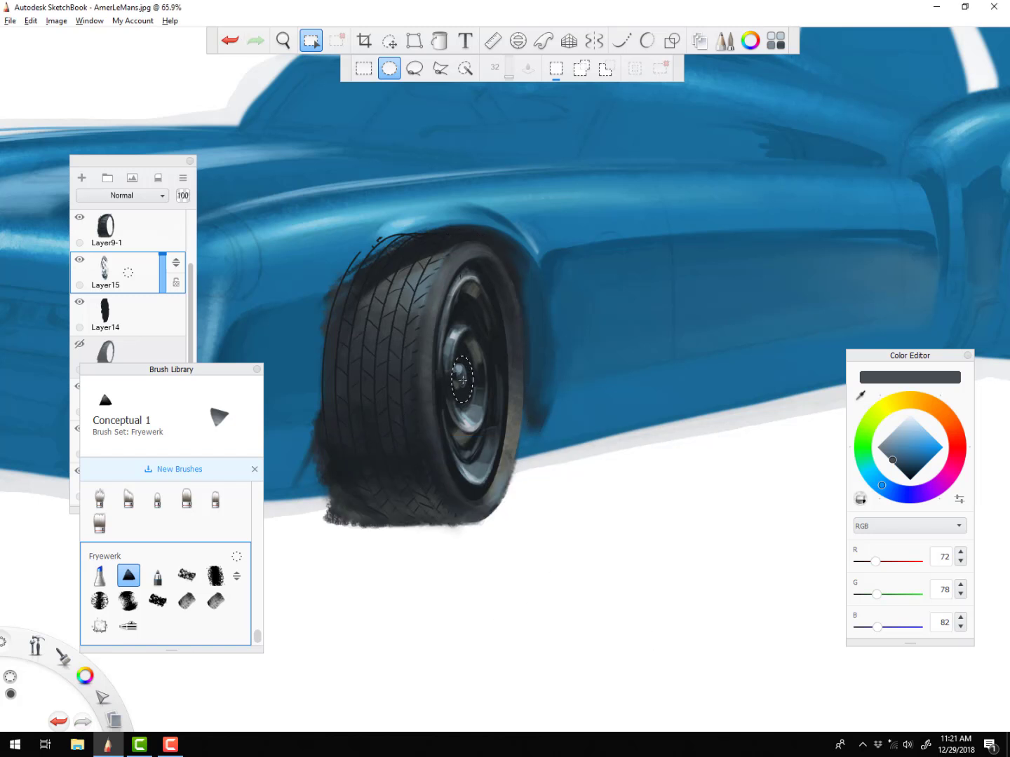
Scale and move the small copy of the center cap to form a lug nut on the hub
left_click(389, 40)
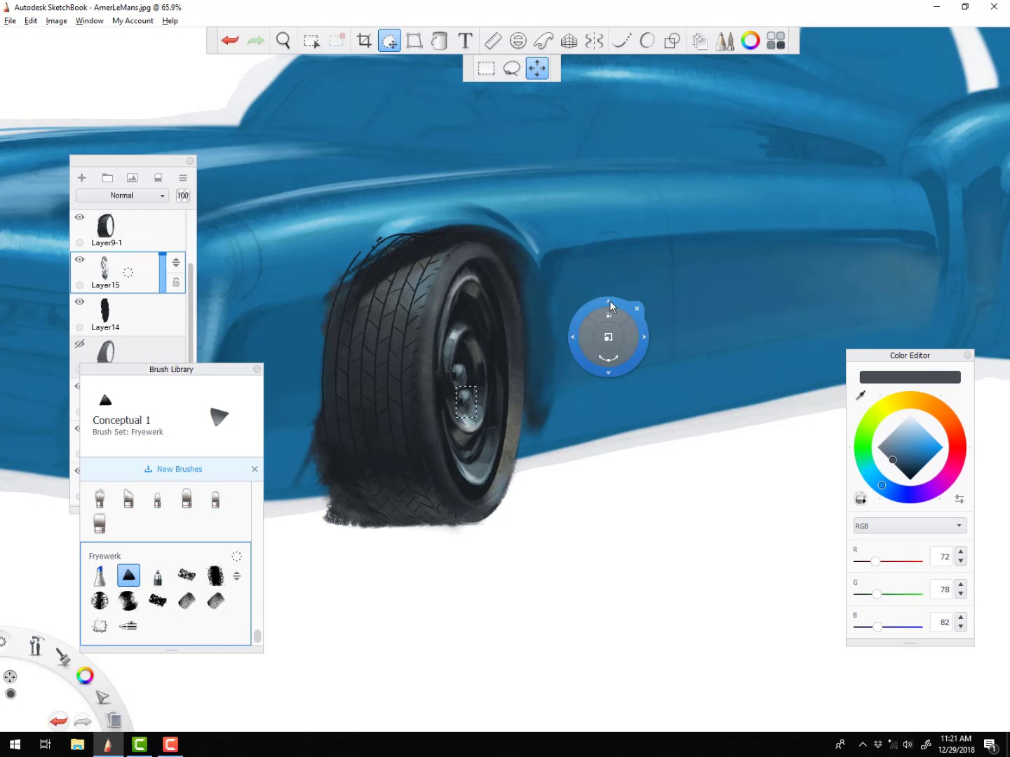
left_click_drag(609, 337, 576, 343)
left_click_drag(577, 344, 553, 304)
Paste further lug nut copies and position them around the center cap on the hub
key("ctrl+v")
left_click(389, 41)
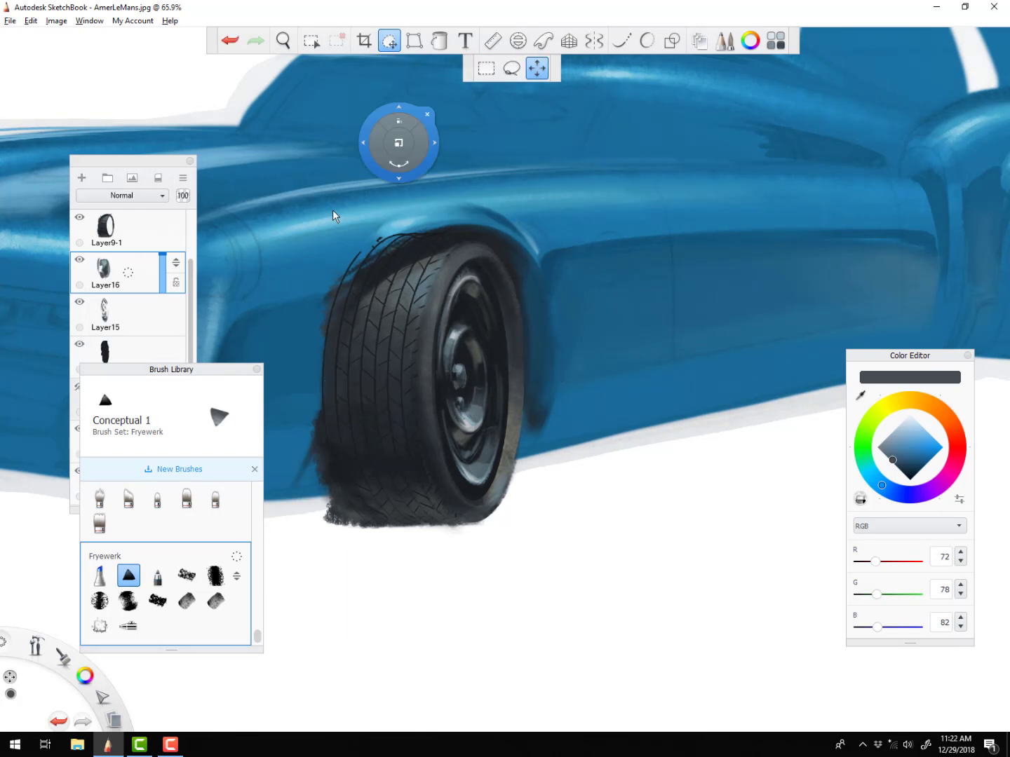
key("ctrl+v")
left_click(389, 41)
left_click_drag(661, 363, 654, 355)
key("ctrl+v")
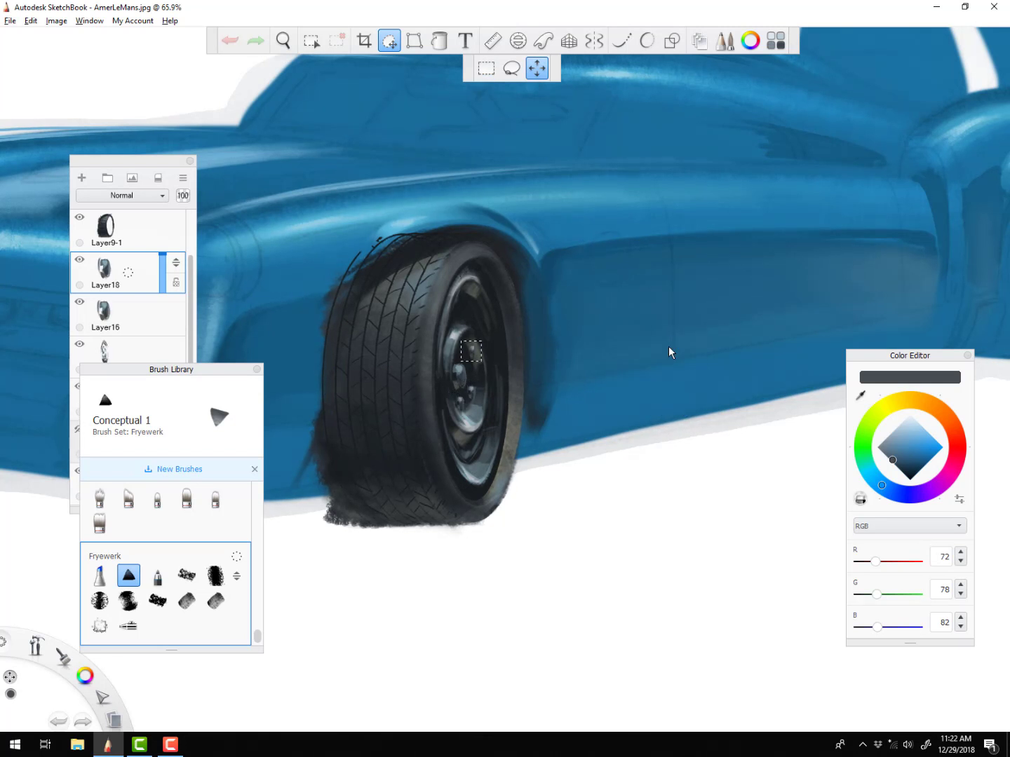
key("ctrl+v")
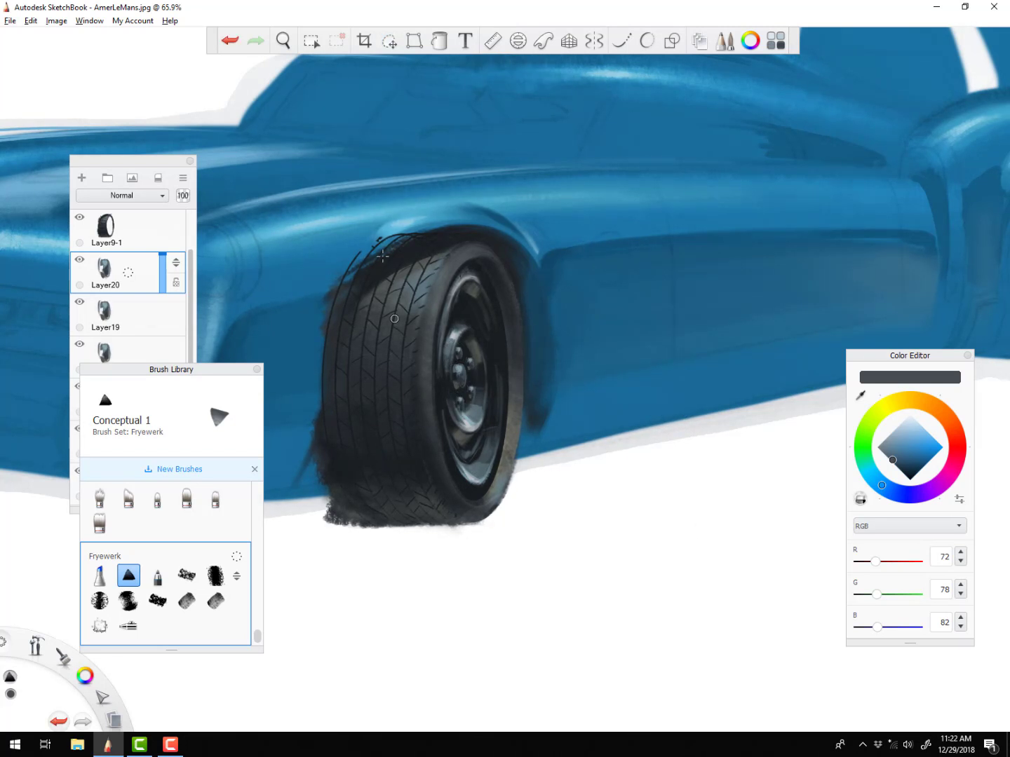
Merge the separate lug nut layers down into the single layer Layer16
key("ctrl+e")
key("ctrl+e")
key("ctrl+e")
key("ctrl+e")
Clean up the lug nuts with transparent color and sampled gray tones, and merge them into the rim layer Layer15
left_click(862, 497)
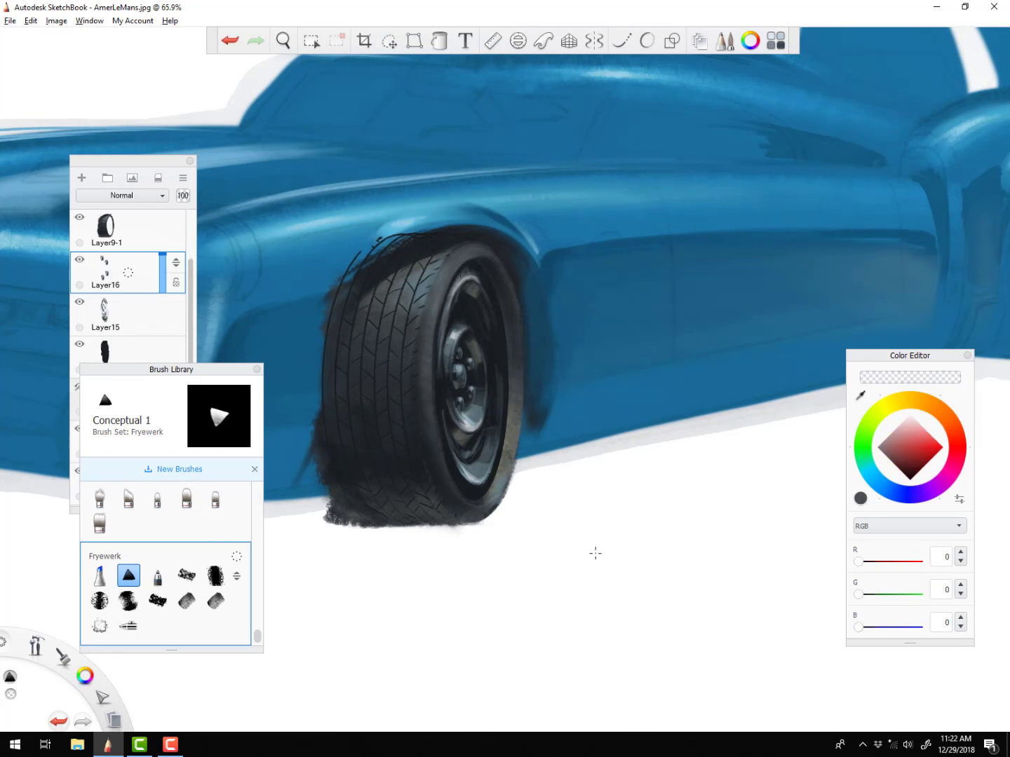
left_click(463, 432, "alt")
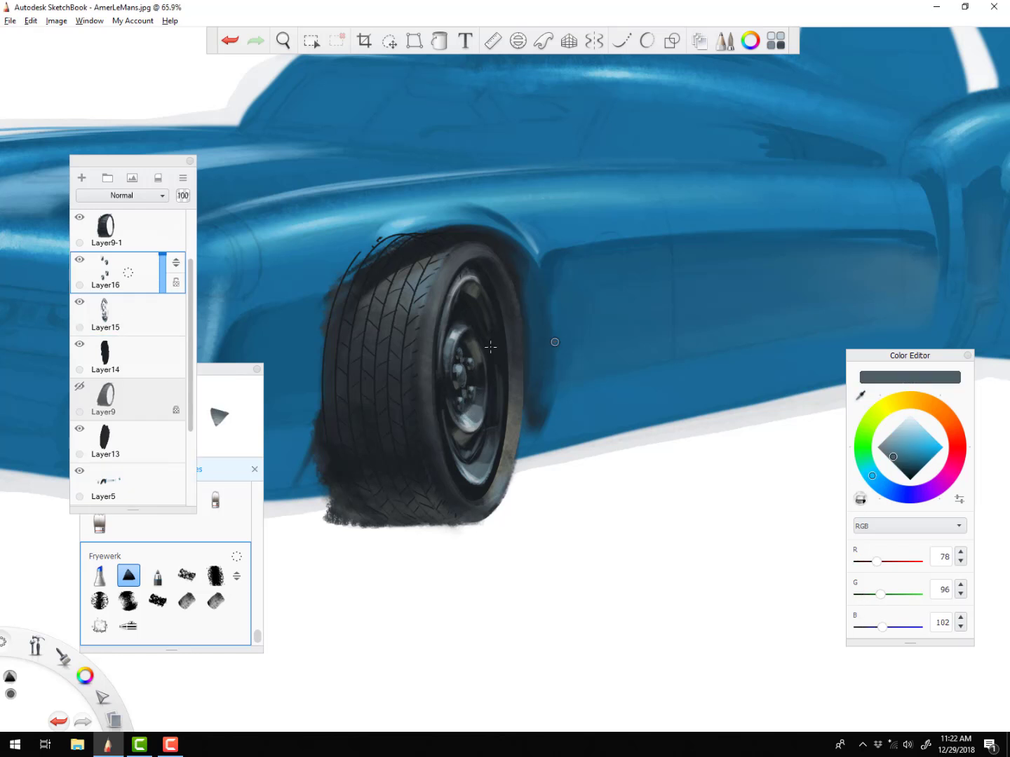
left_click(463, 318, "alt")
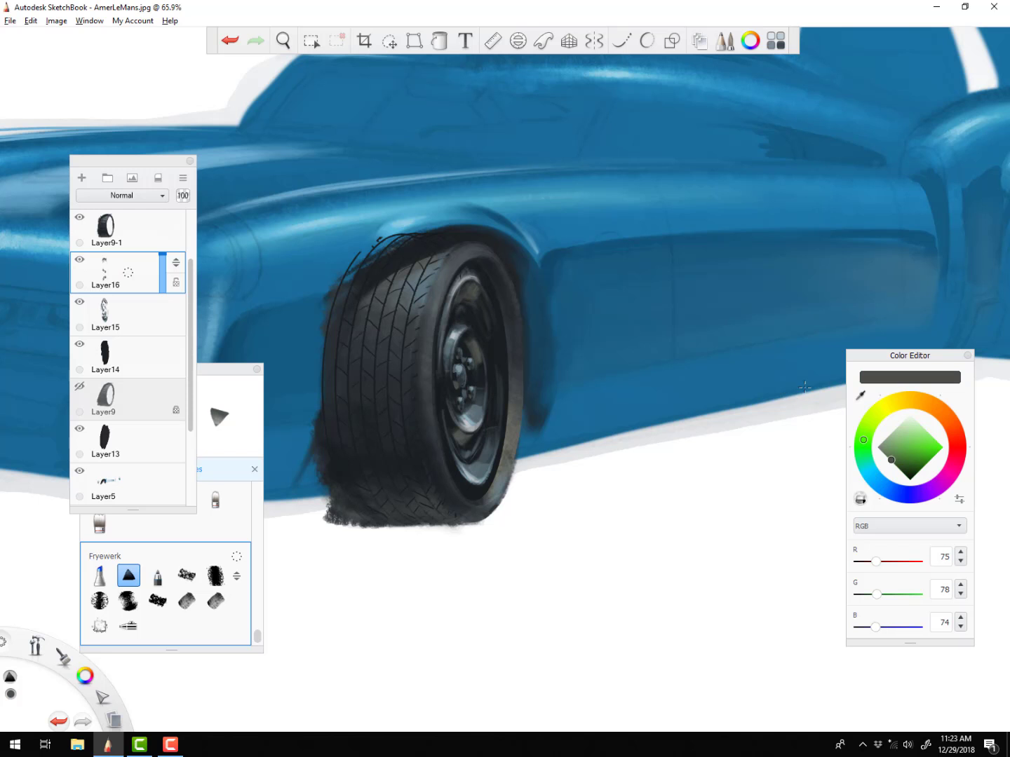
key("ctrl+e")
Transform the rim artwork on Layer15, adjusting its size and position to fit inside the front tire
left_click(389, 41)
left_click_drag(496, 395, 495, 395)
left_click_drag(521, 118, 518, 122)
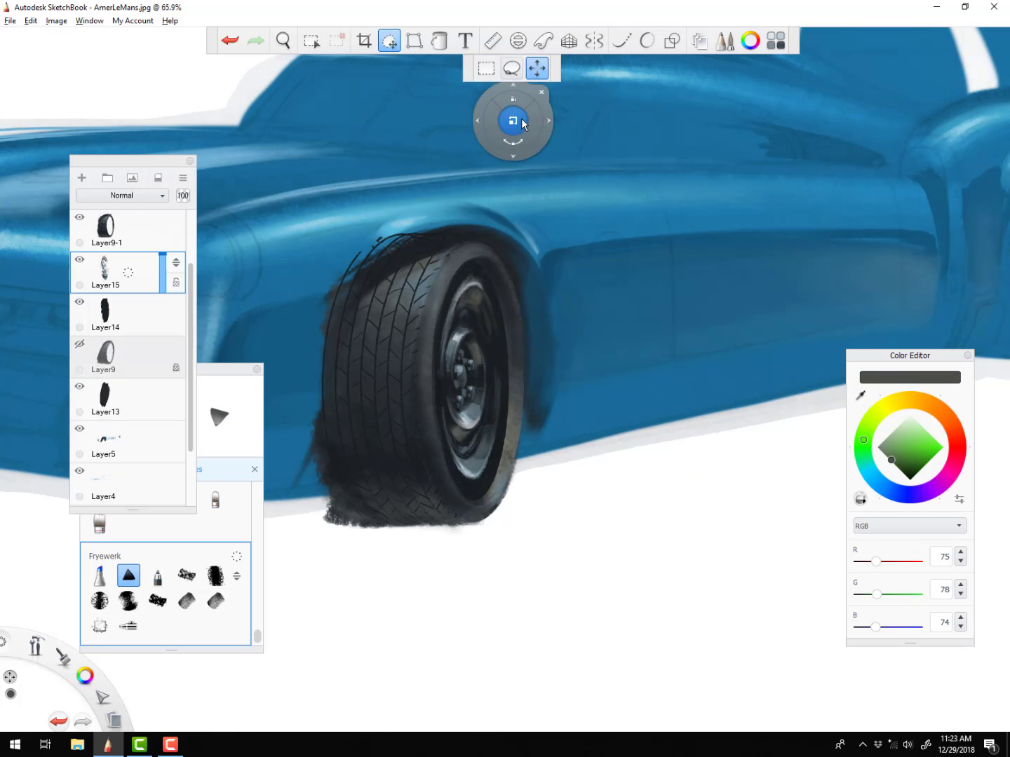
left_click_drag(506, 235, 506, 236)
left_click_drag(462, 280, 462, 281)
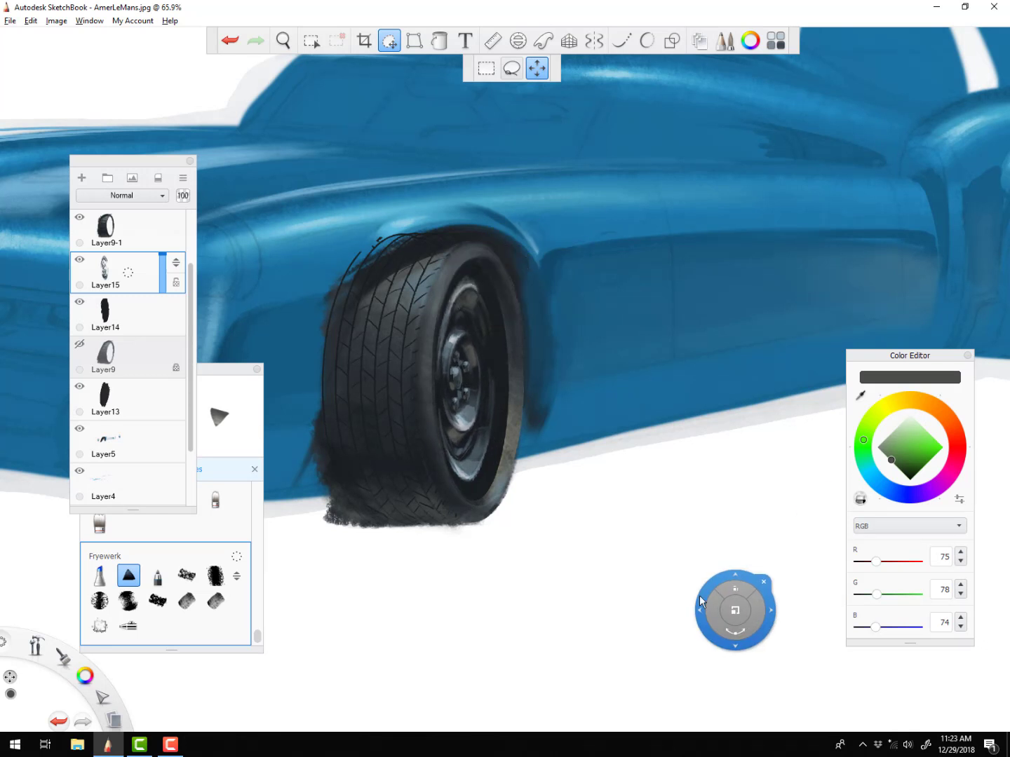
Hide Layer9-1 and Layer14, show the trimmed tire on Layer9, and nudge the rim to fit it
scroll(609, 371, "down", 4)
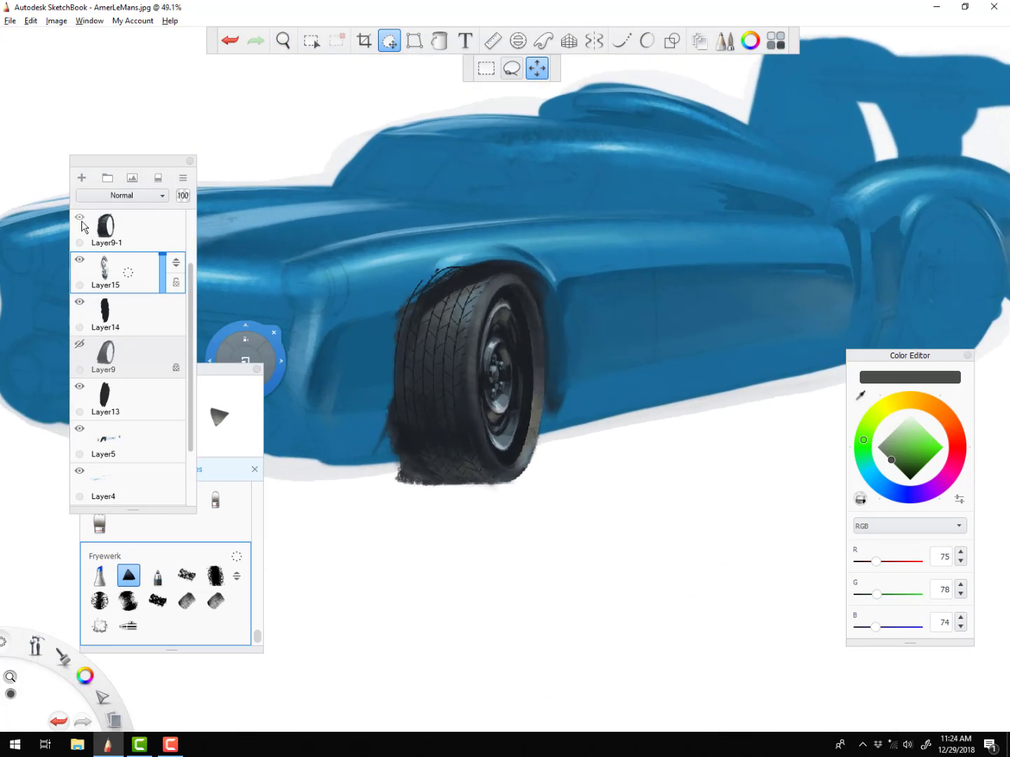
left_click(79, 217)
left_click(80, 344)
left_click(79, 303)
left_click_drag(530, 373, 530, 373)
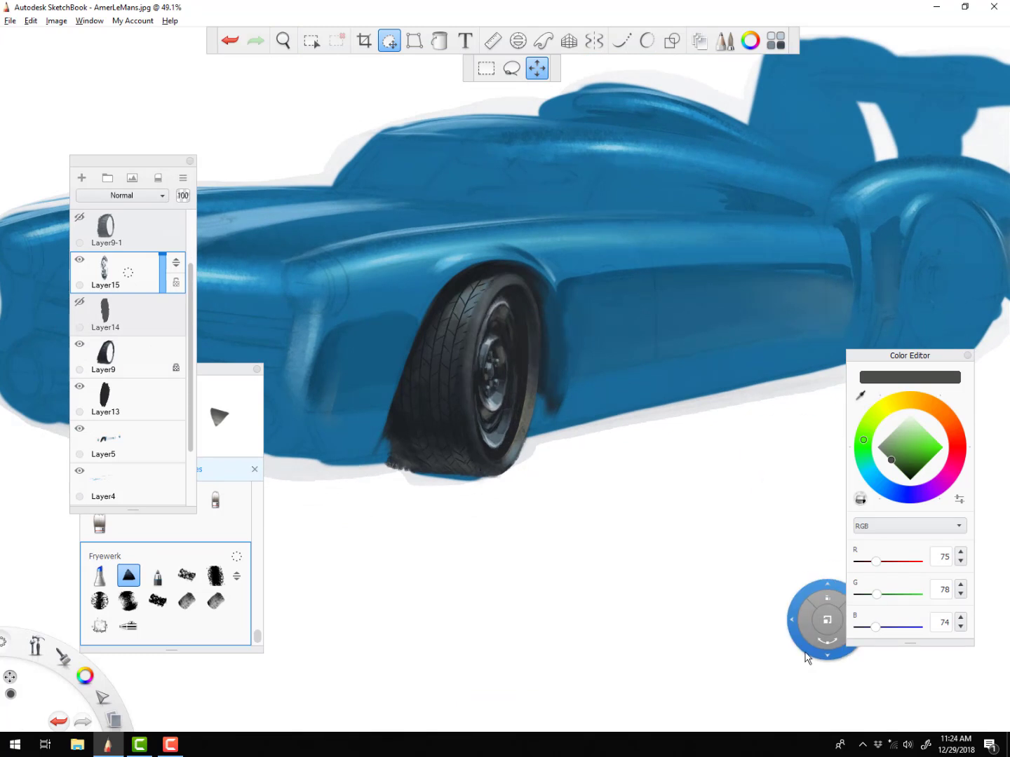
Lasso the tire's inner lip on Layer9, separate it onto its own layer, and adjust its size and position around the rim
scroll(579, 393, "up", 3)
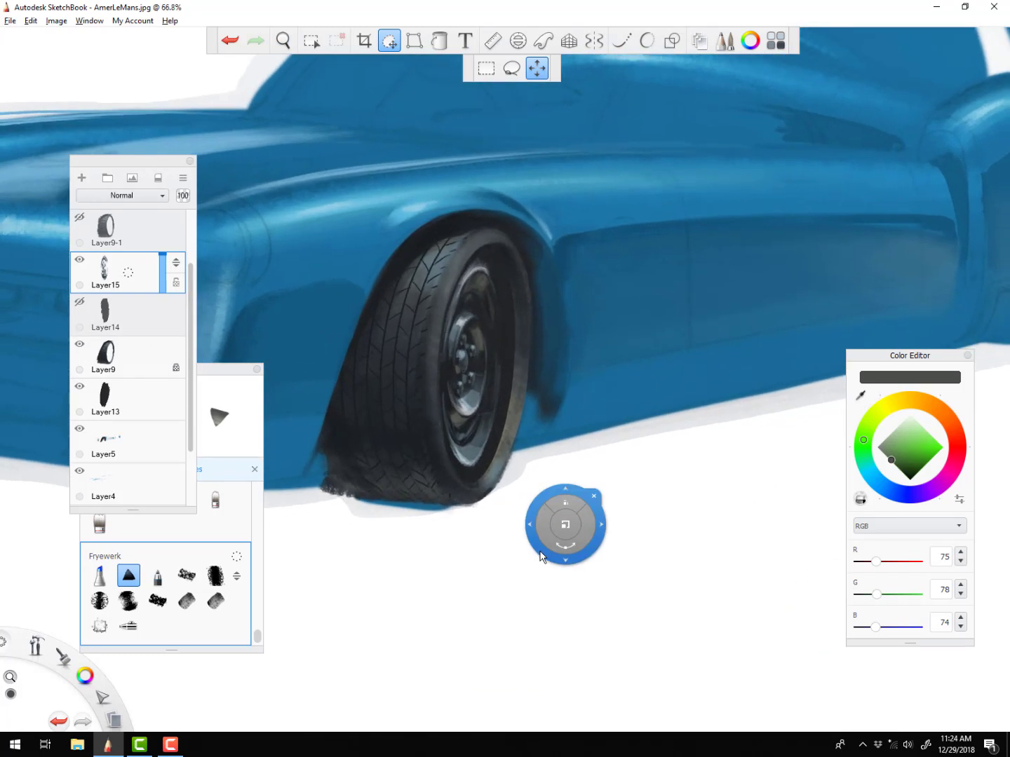
left_click(118, 358)
mouse_move(496, 244)
left_mouse_down()
mouse_move(440, 352)
mouse_move(444, 437)
mouse_move(476, 488)
mouse_move(492, 489)
mouse_move(514, 367)
mouse_move(499, 248)
left_mouse_up()
left_click(502, 247)
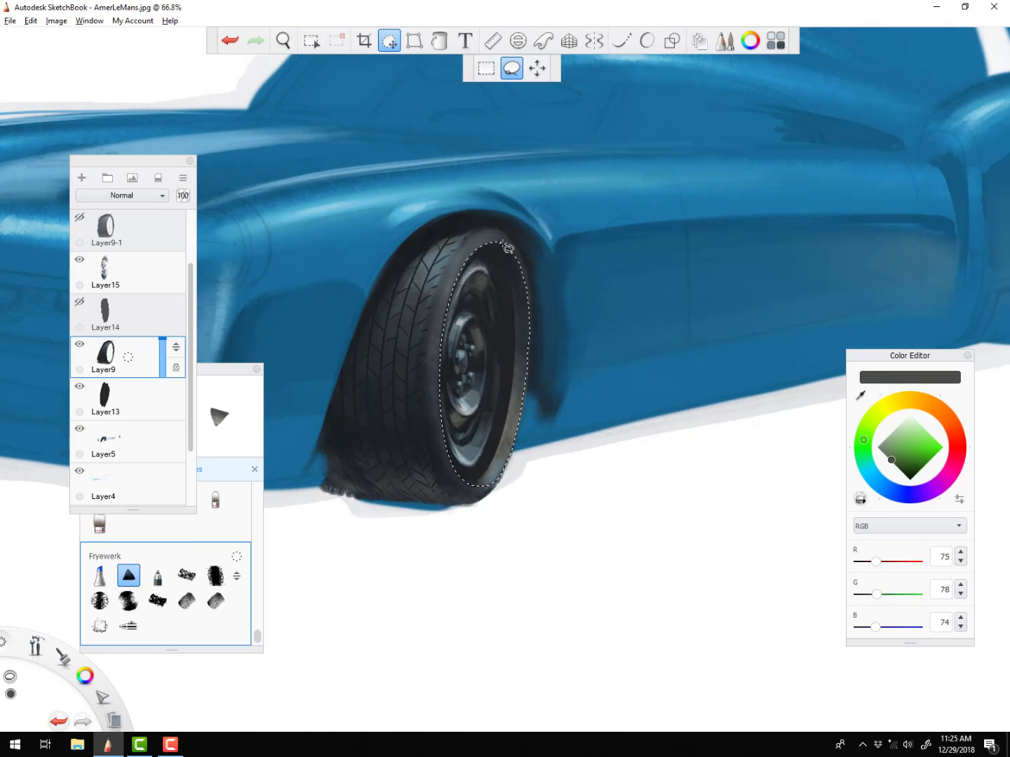
key("v")
left_click(403, 97)
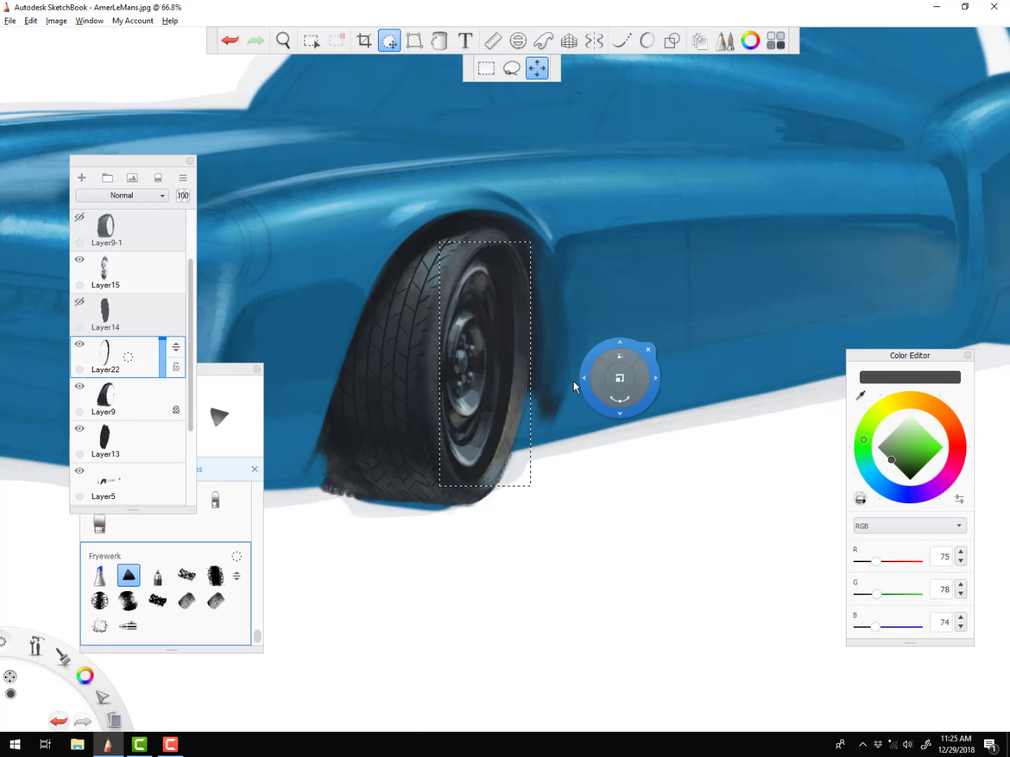
left_click_drag(619, 378, 626, 387)
left_click_drag(564, 346, 562, 348)
key("Escape")
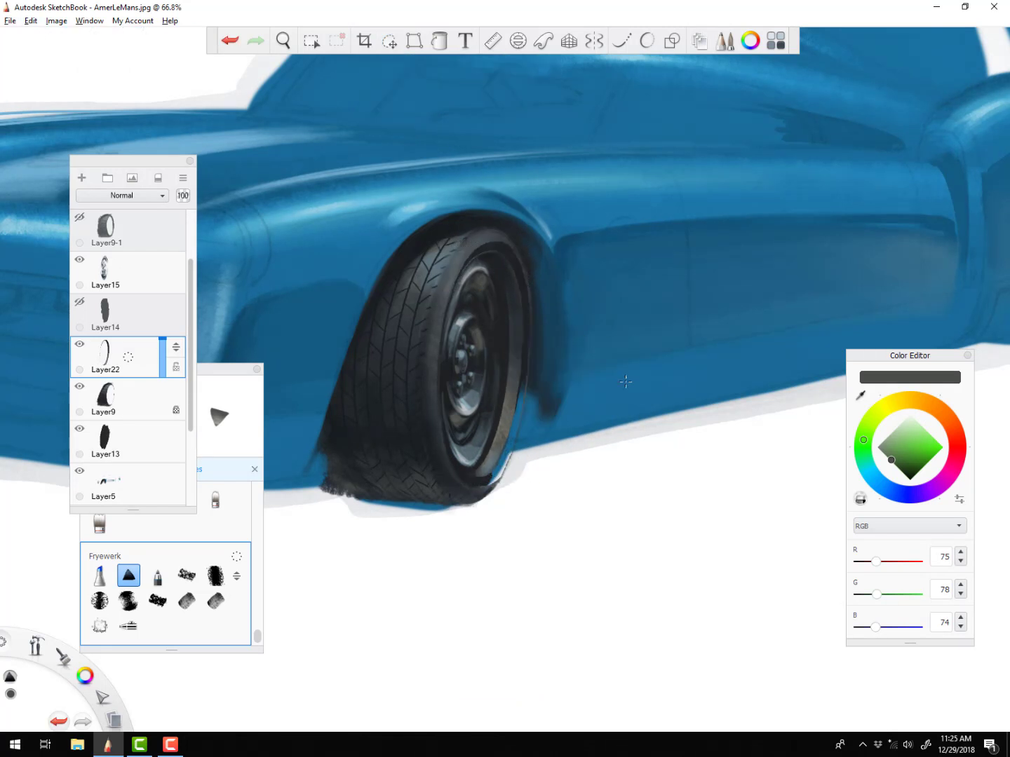
Add a new layer above Layer9 and paint a dark gray arc along the tire's upper inner sidewall
left_click(131, 399)
key("ctrl+l")
left_click(477, 254, "alt")
key("[")
left_click_drag(478, 244, 497, 240)
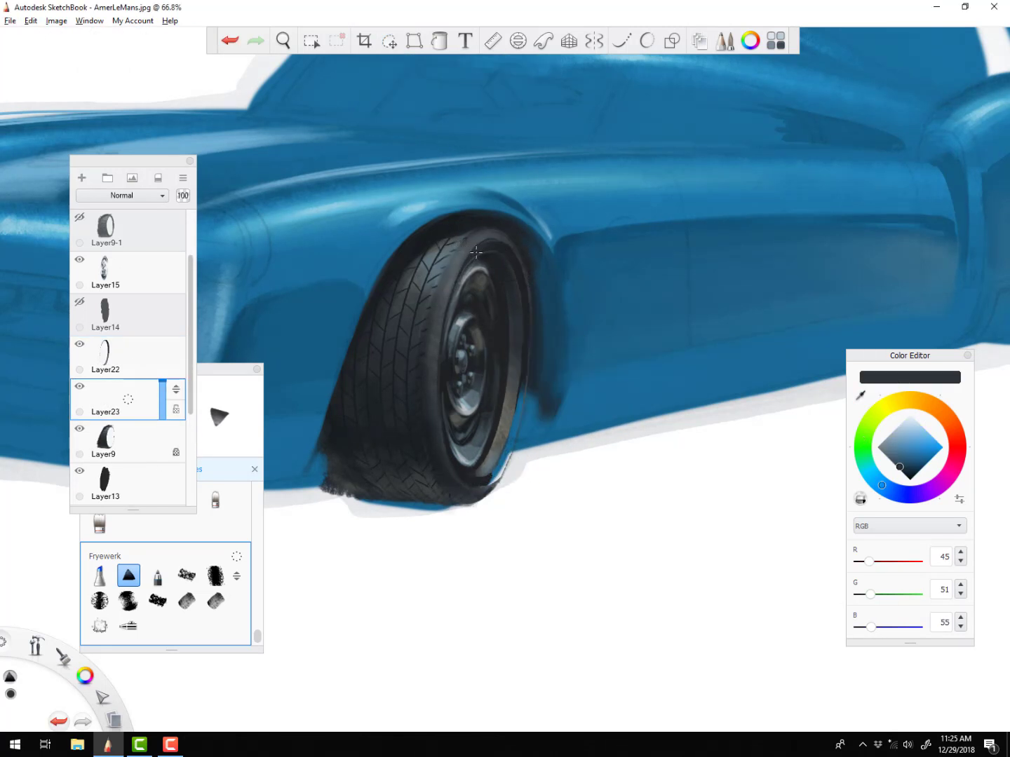
left_click(502, 416, "alt")
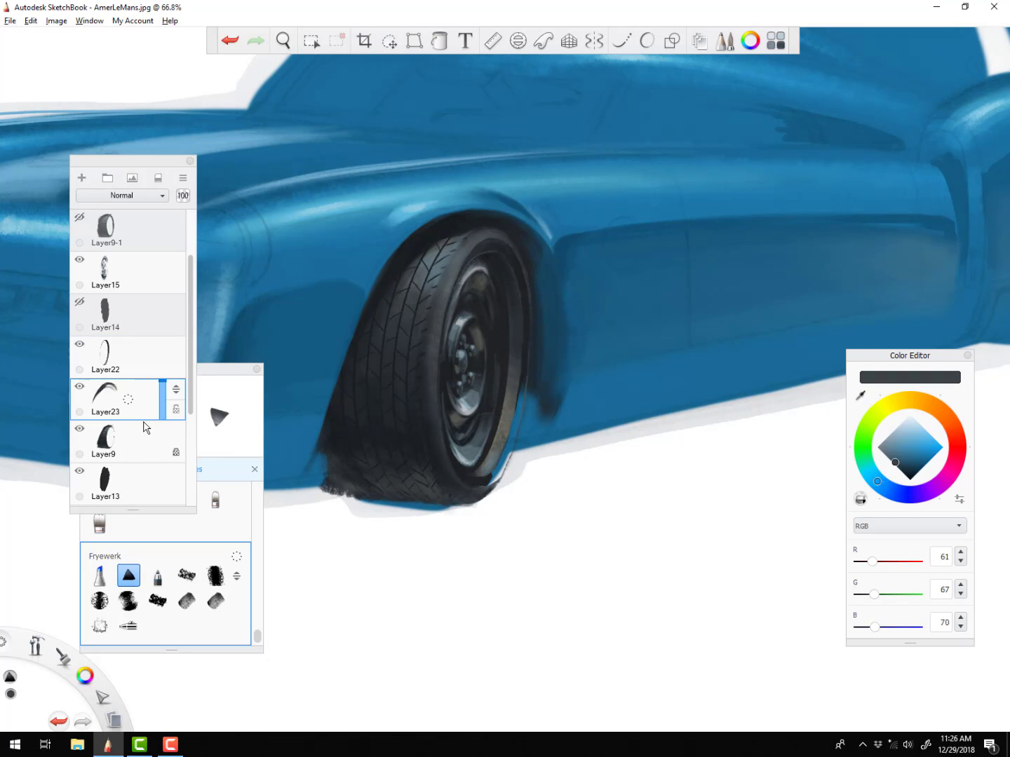
Move Layer9 above Layer22 and thicken the upper sidewall arc on Layer23 with a sampled near-black tone
left_click_drag(134, 439, 169, 359)
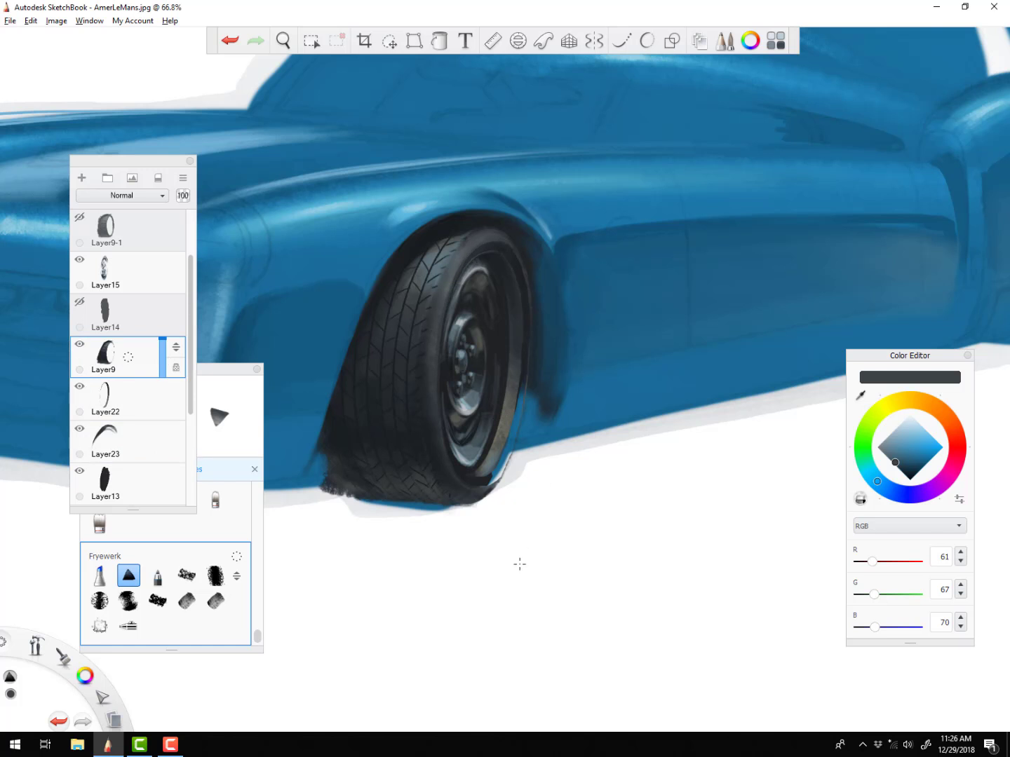
key("Down")
key("Down")
left_click(507, 251, "alt")
Fill the gap along the tire's lower outer edge on Layer9 with the sampled dark tone
left_click(148, 255)
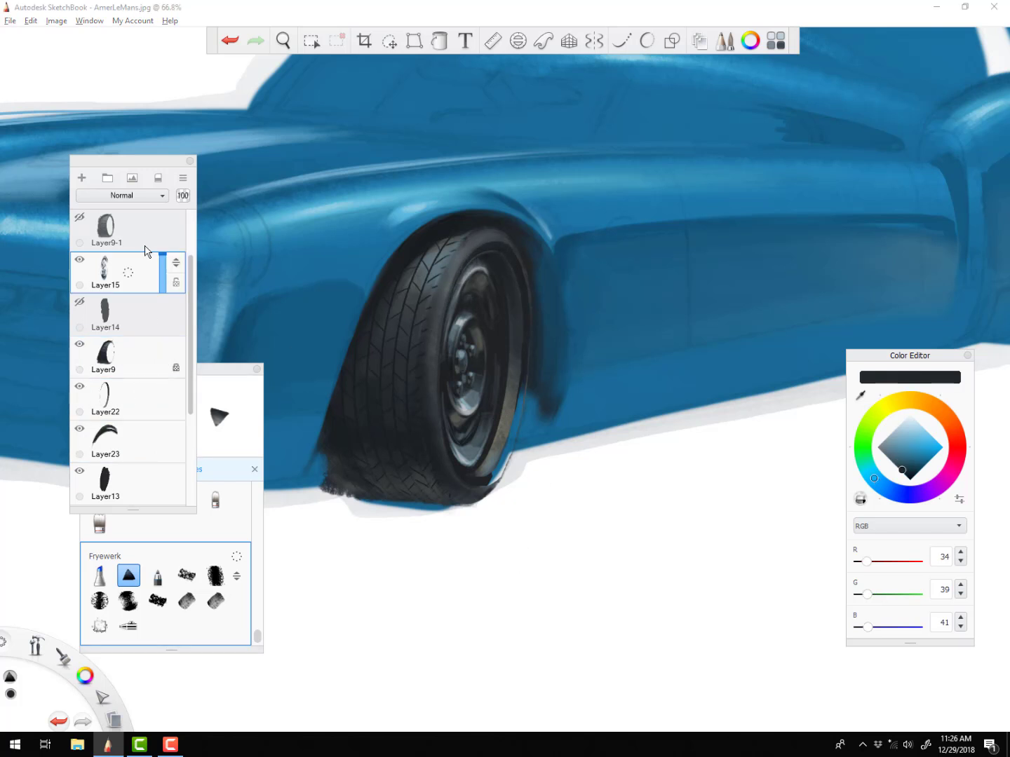
left_click(176, 344)
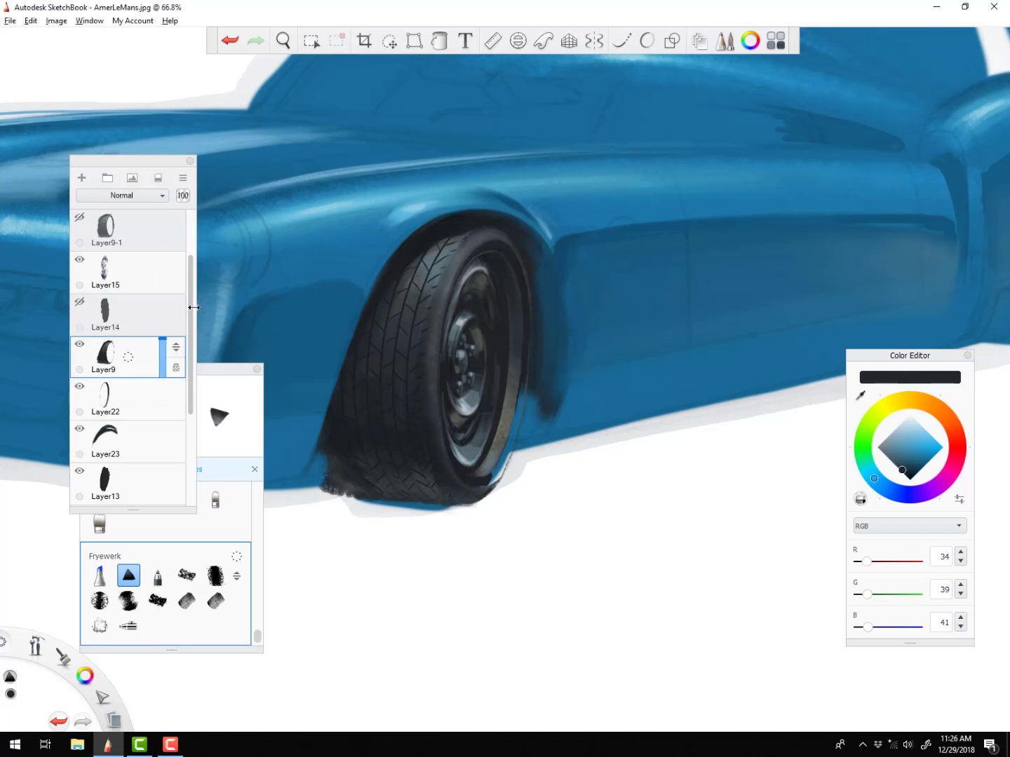
scroll(190, 307, "up", 1)
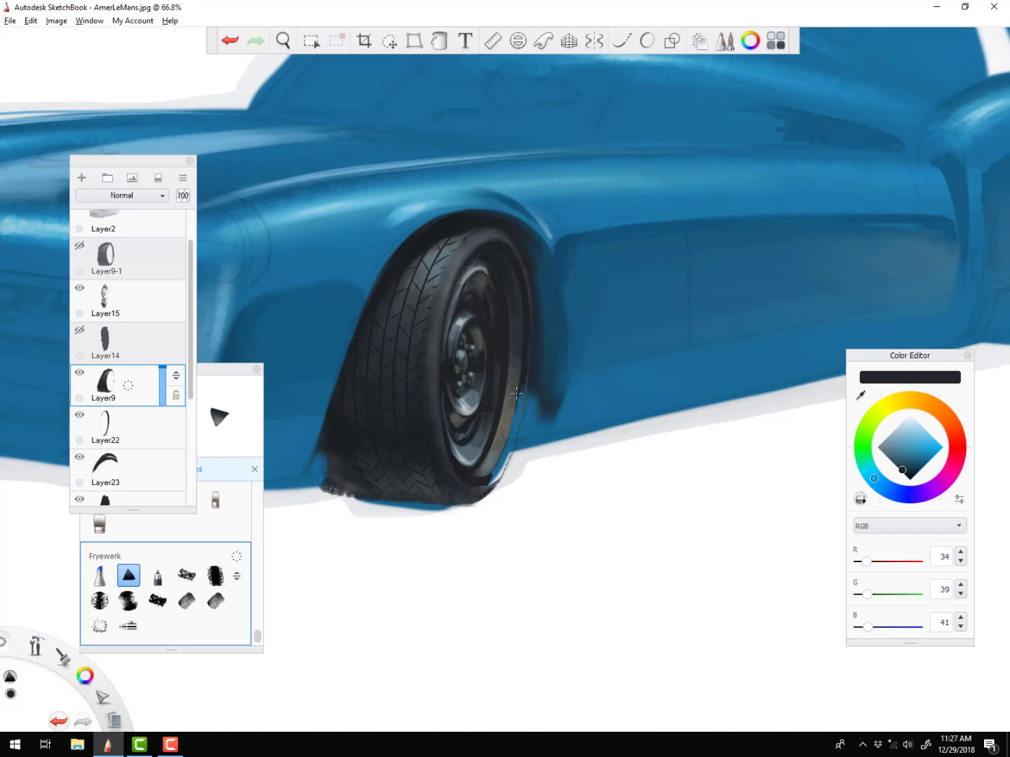
mouse_move(495, 475)
left_mouse_down()
mouse_move(526, 342)
mouse_move(497, 469)
mouse_move(505, 448)
left_mouse_up()
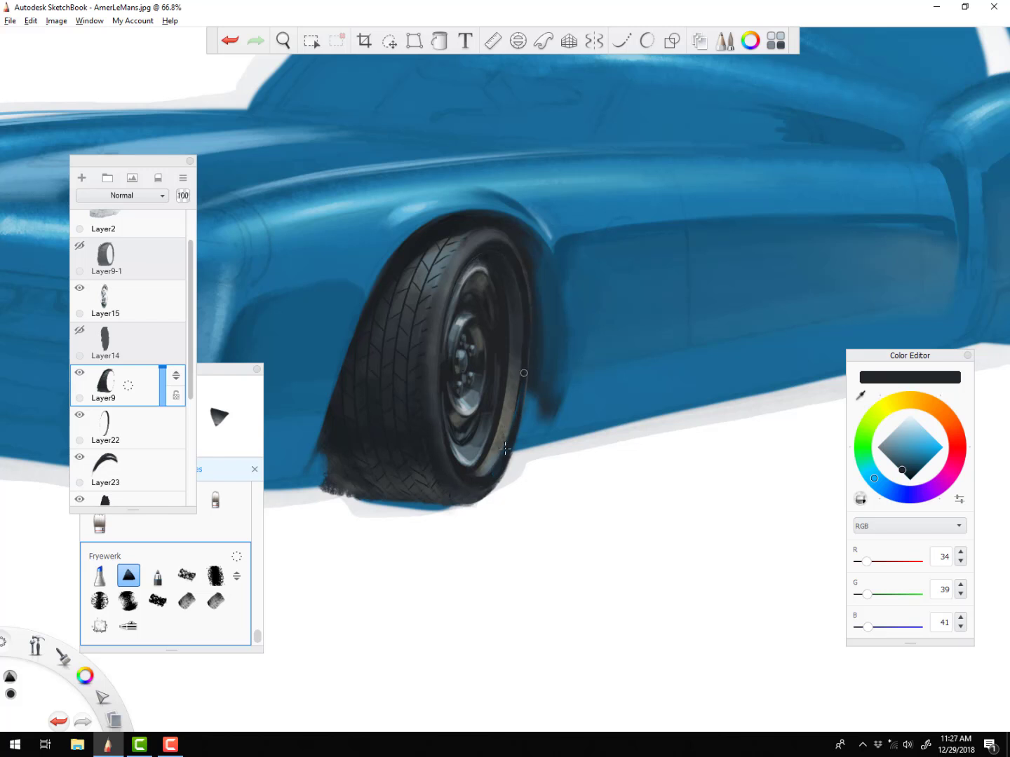
Smooth the lower tire sidewall on Layer9 with sampled near-black tones, adjusting the brush size
left_click(480, 476, "alt")
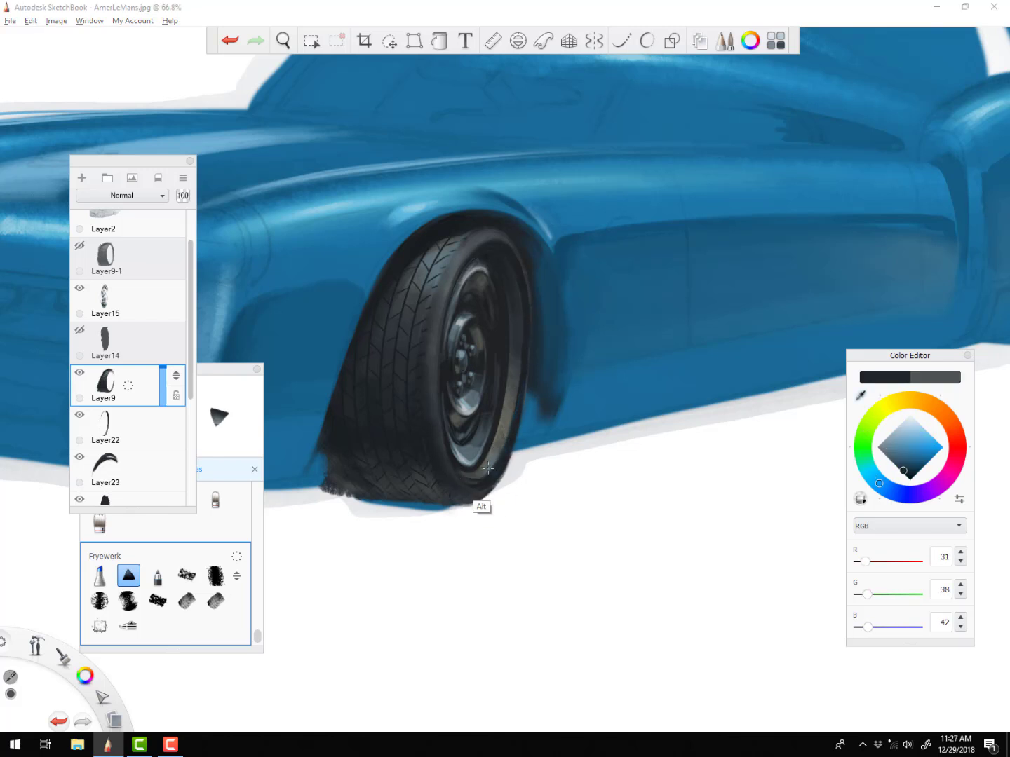
left_click(473, 481, "alt")
key("bracketright")
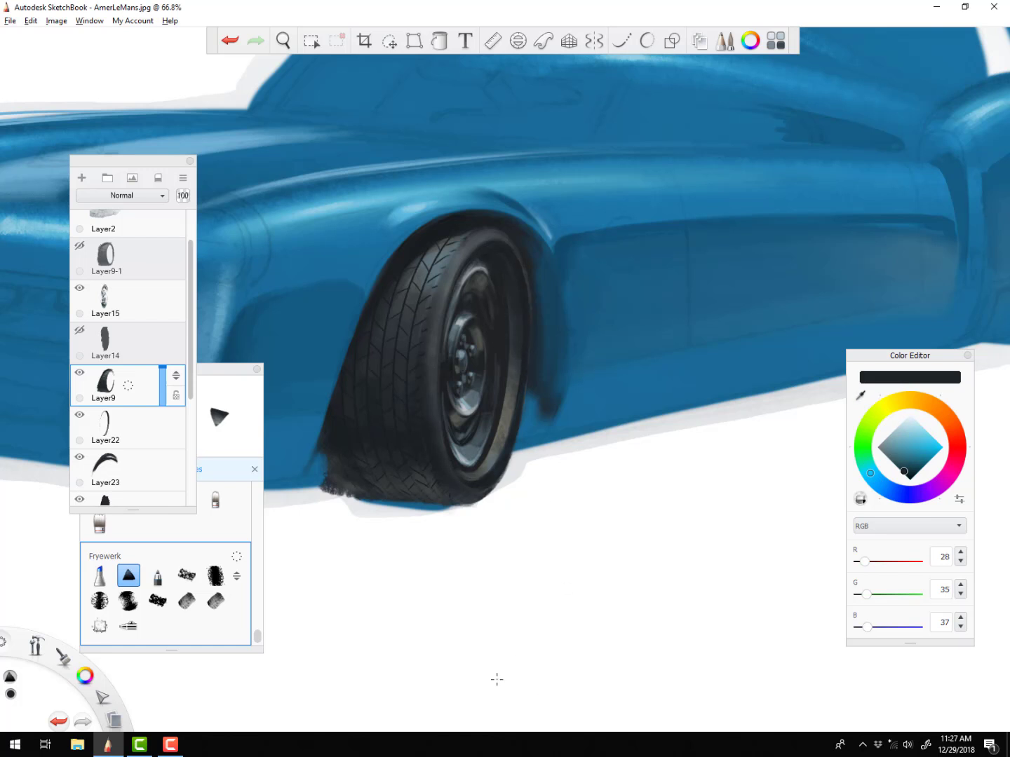
key("bracketright")
key("bracketright")
key("bracketleft")
key("bracketleft")
key("bracketleft")
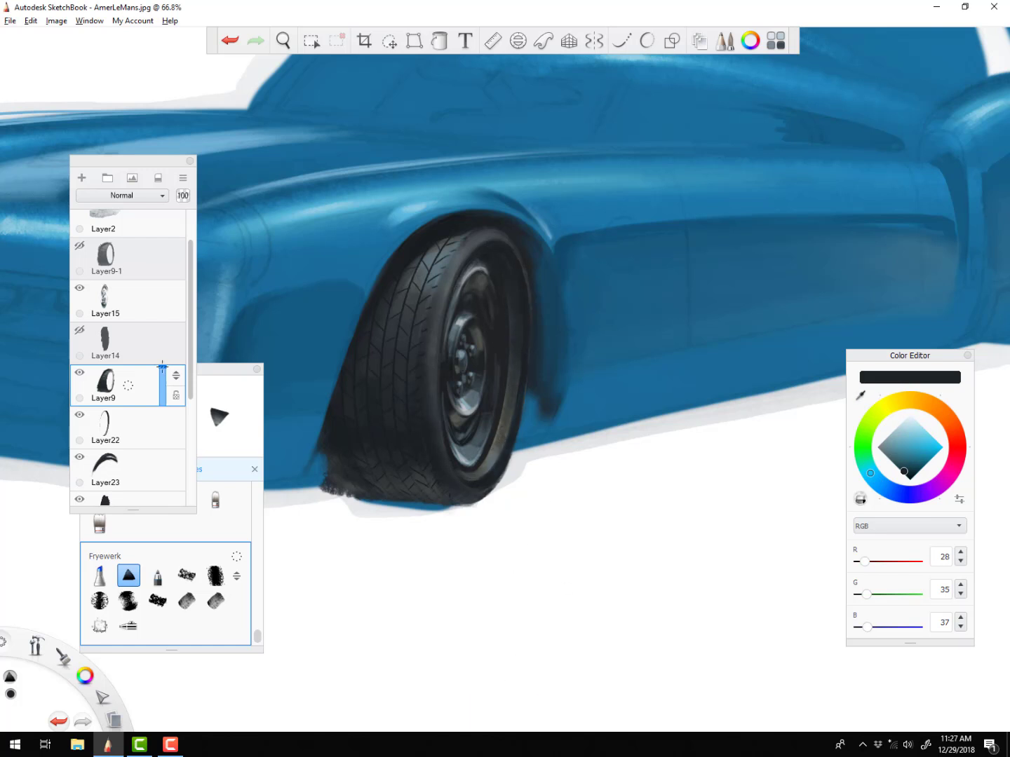
Select Layer15 and touch up the rim's lower edge with a sampled light gray, adjusting the brush size
left_click(143, 302)
key("bracketright")
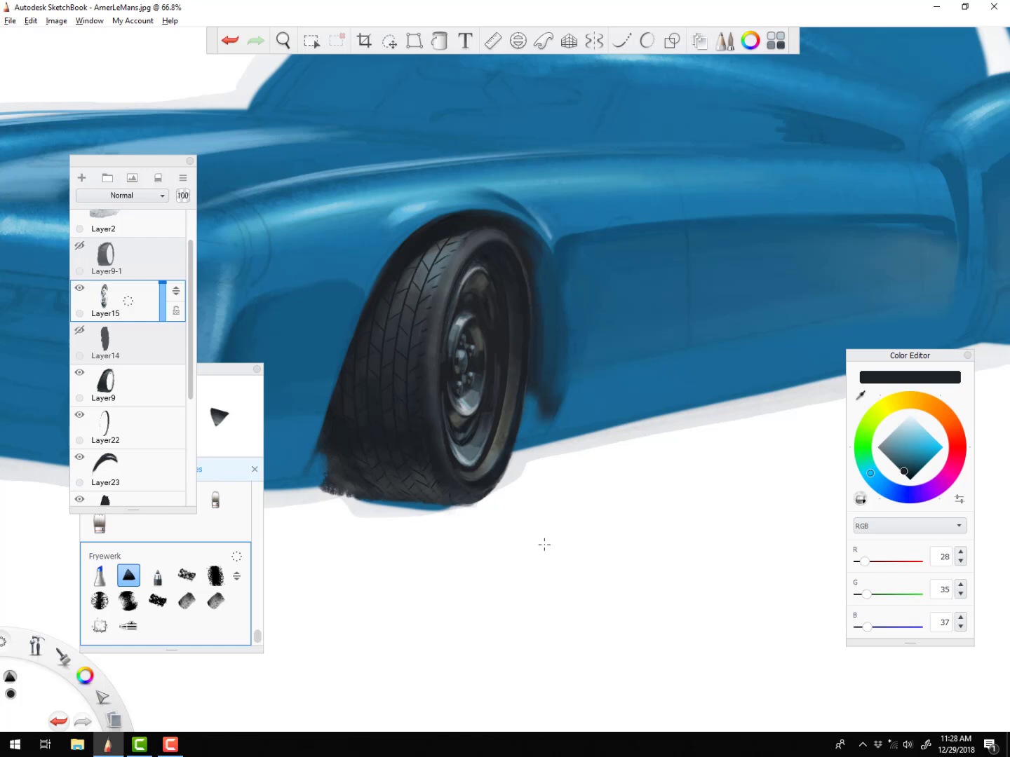
left_click(484, 398, "alt")
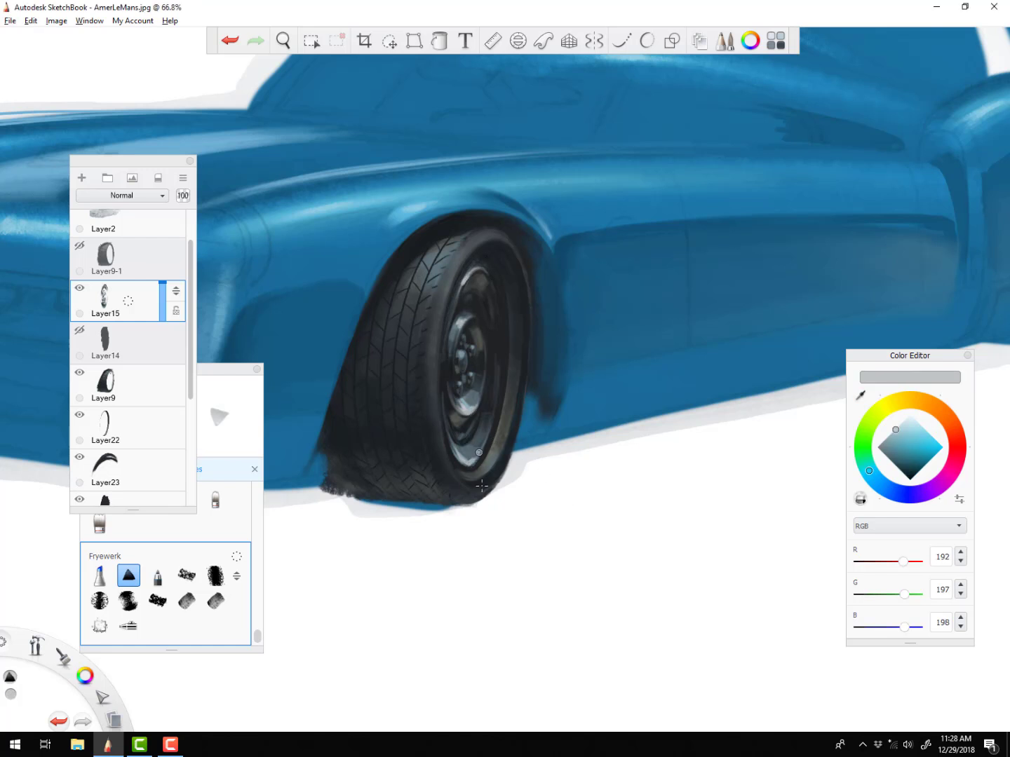
key("ctrl+z")
key("bracketright")
left_click_drag(462, 459, 476, 464)
left_click(545, 510, "alt")
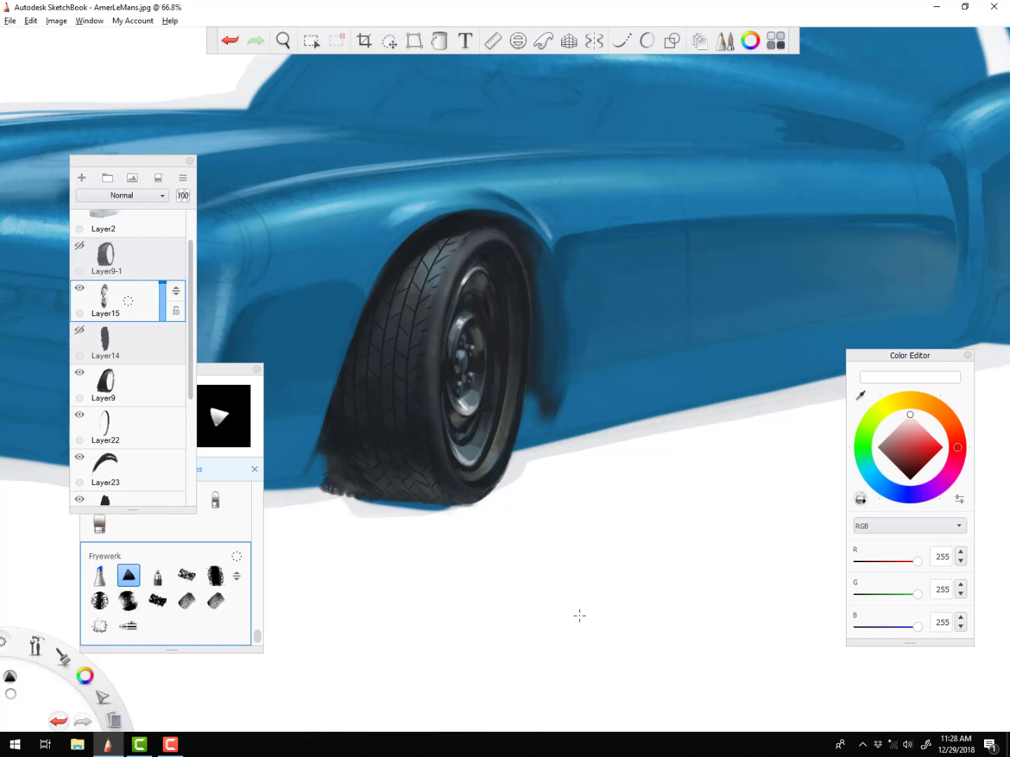
left_click(451, 289, "alt")
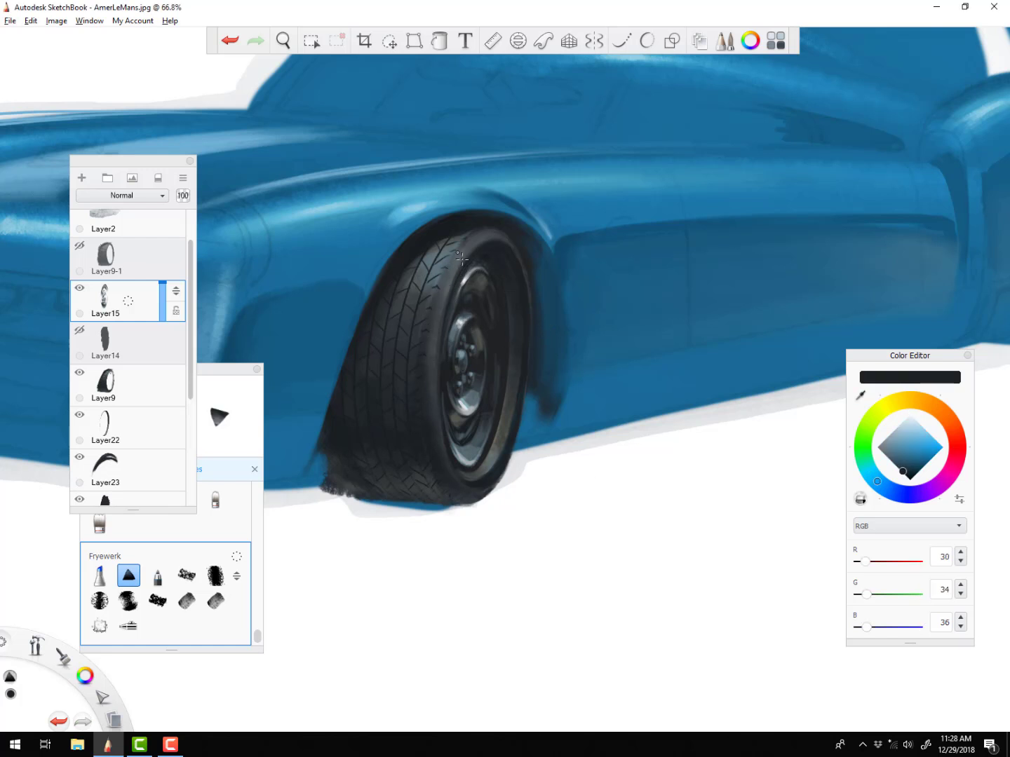
Merge Layer15 and the tire layers beneath it down into Layer13, accepting the loss of the hidden layer
key("ctrl+e")
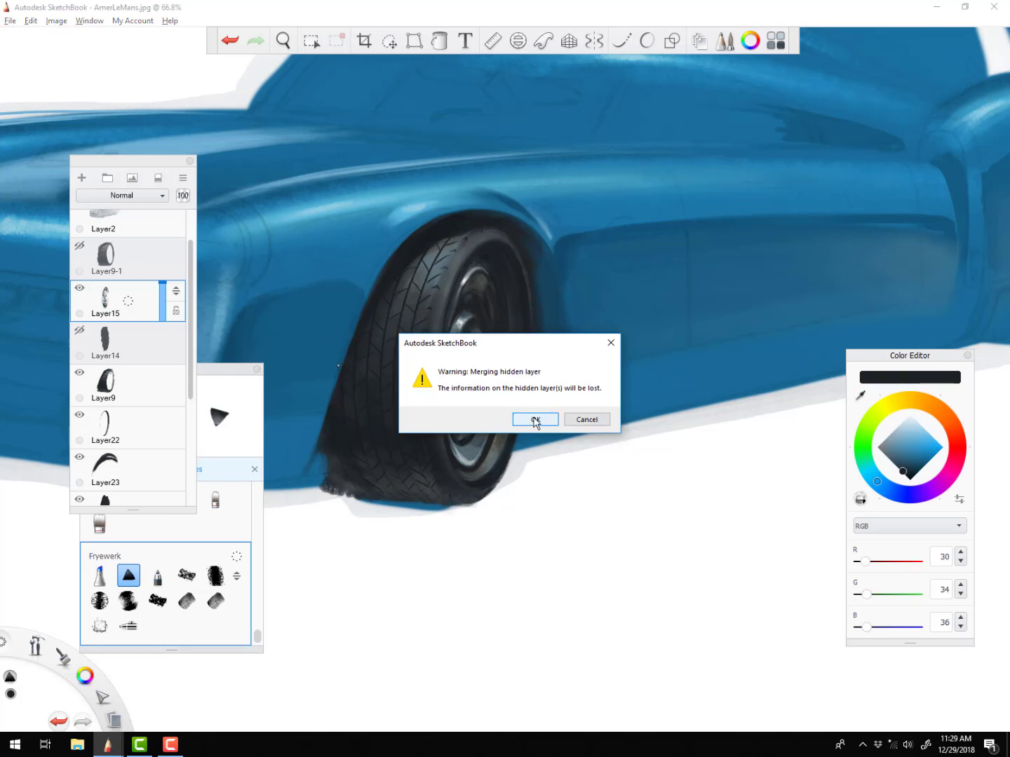
left_click(533, 421)
key("ctrl+e")
key("ctrl+e")
key("ctrl+e")
key("ctrl+e")
key("bracketleft")
key("bracketleft")
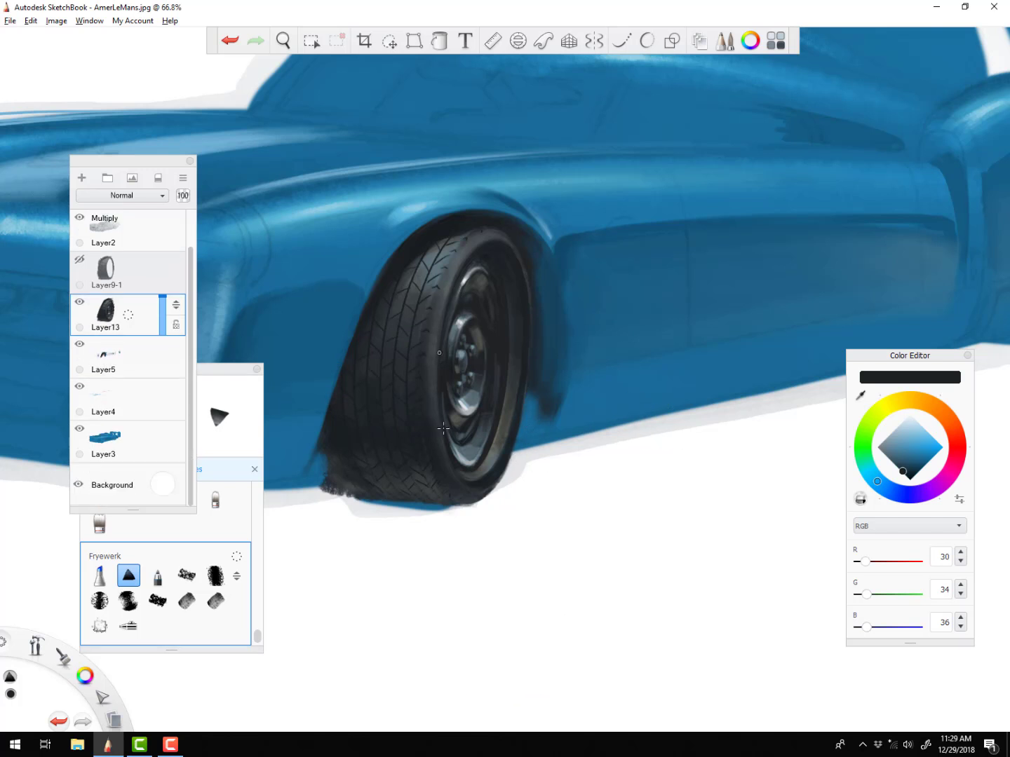
key("bracketright")
key("bracketright")
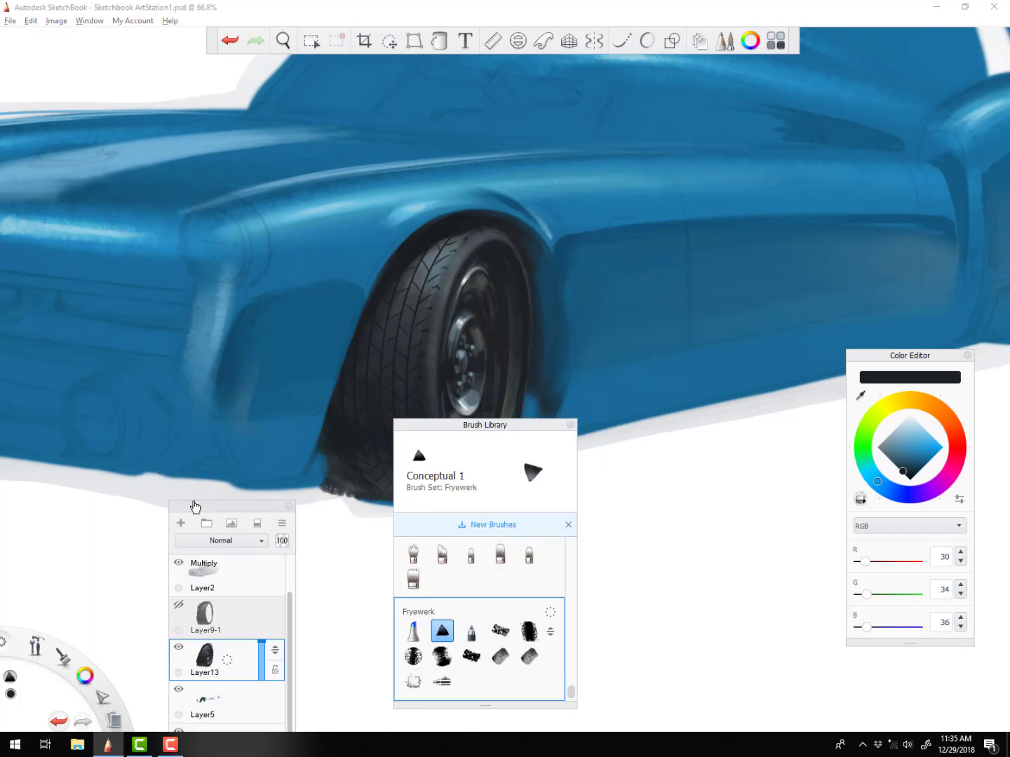
Mirror the canvas horizontally and block in the headlight in gray (RGB 184, 184, 184) on a new layer above Layer13
left_click_drag(478, 420, 421, 537)
left_click_drag(235, 520, 204, 483)
left_click(56, 20)
left_click(88, 146)
left_click_drag(688, 429, 453, 489)
left_click_drag(913, 426, 891, 433)
mouse_move(430, 258)
left_mouse_down()
mouse_move(390, 324)
mouse_move(413, 344)
mouse_move(420, 294)
mouse_move(428, 334)
mouse_move(442, 274)
mouse_move(459, 325)
mouse_move(465, 292)
left_mouse_up()
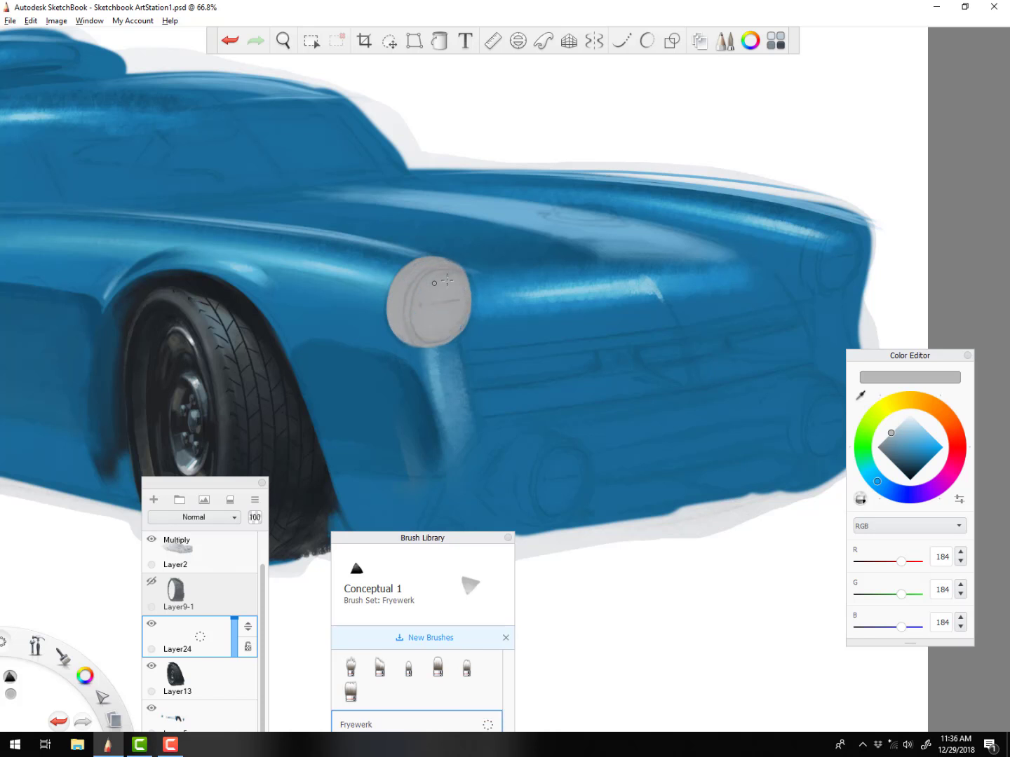
Block in the front bumper from the wheel arch toward the fog light in flat gray on Layer24
left_click_drag(497, 538, 699, 533)
mouse_move(358, 533)
left_mouse_down()
mouse_move(387, 476)
mouse_move(364, 517)
mouse_move(350, 491)
mouse_move(456, 484)
mouse_move(425, 538)
left_mouse_up()
key("bracketright")
left_click_drag(560, 533, 652, 540)
key("bracketleft")
left_click_drag(449, 475, 484, 432)
mouse_move(487, 428)
left_mouse_down()
mouse_move(568, 420)
mouse_move(529, 423)
left_mouse_up()
key("bracketright")
mouse_move(597, 419)
left_mouse_down()
mouse_move(516, 444)
mouse_move(449, 530)
left_mouse_up()
left_click_drag(455, 523, 589, 494)
left_click_drag(491, 466, 609, 427)
Paint thin gray trim lines along the side, upper edge and lower edge of the grille opening with a smaller brush
key("bracketleft")
left_click_drag(482, 428, 468, 381)
left_click_drag(480, 417, 607, 403)
left_click_drag(469, 379, 464, 353)
left_click_drag(464, 352, 579, 344)
left_click_drag(510, 349, 673, 331)
left_click_drag(522, 350, 686, 328)
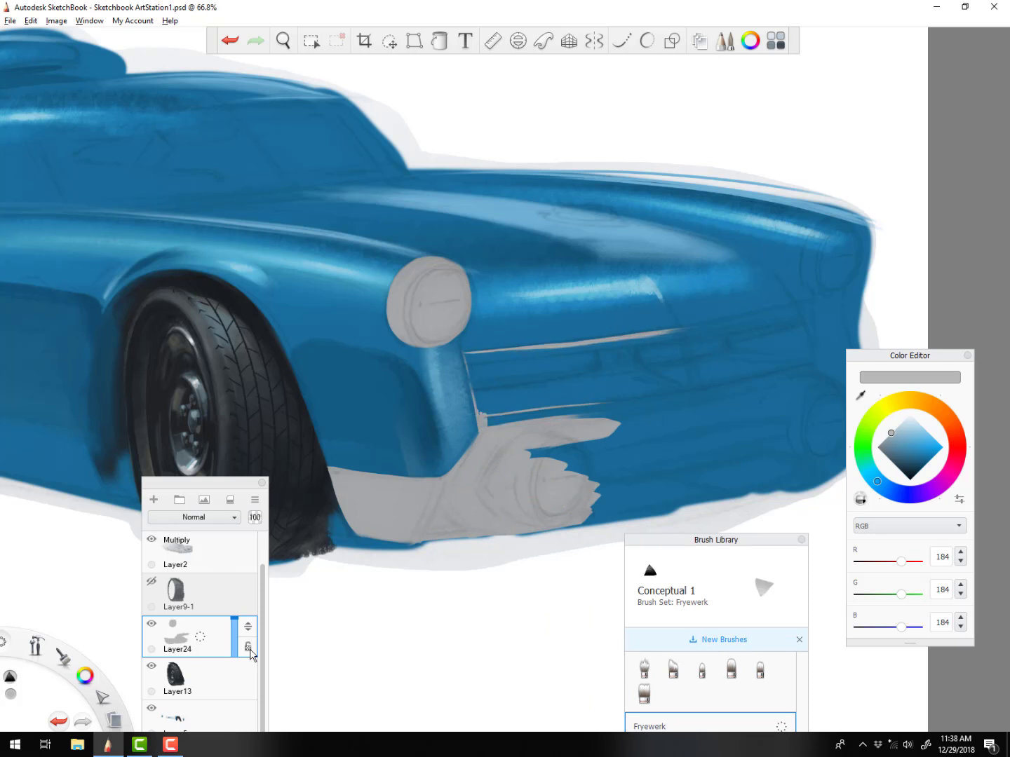
Paint warm cream (RGB 227, 223, 207) reflections on the headlight and the bumper corner on Layer24
left_click(908, 399)
left_click(905, 423)
left_click_drag(424, 305, 410, 330)
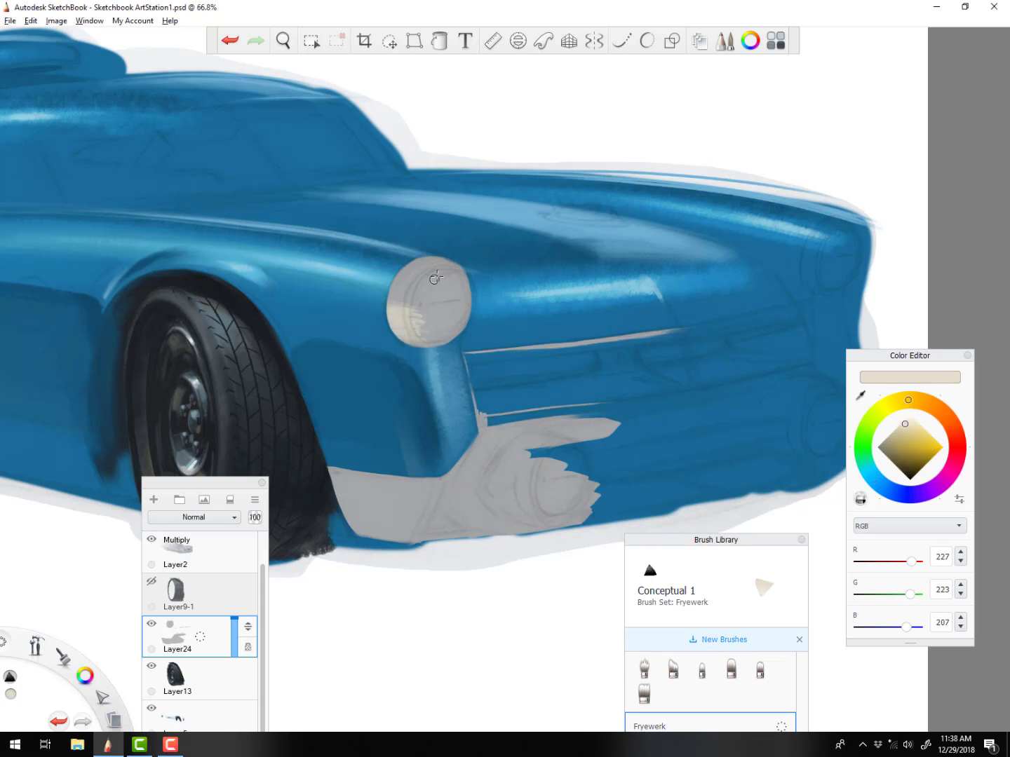
left_click_drag(435, 278, 449, 299)
mouse_move(448, 488)
left_mouse_down()
mouse_move(400, 540)
mouse_move(344, 505)
mouse_move(446, 486)
left_mouse_up()
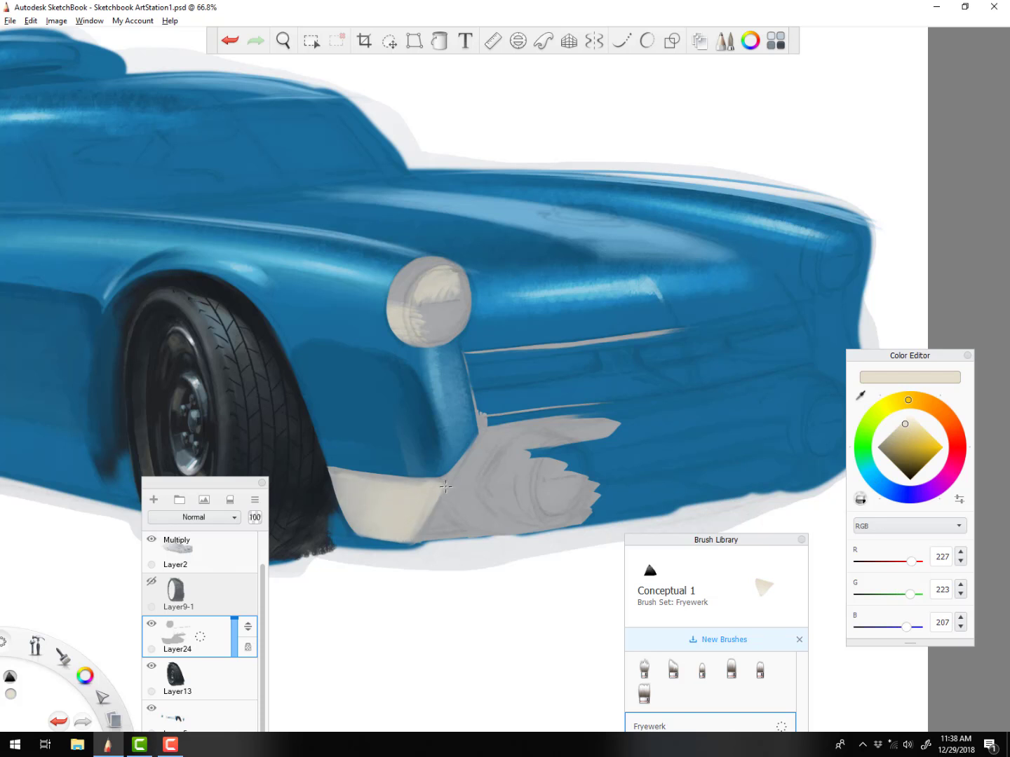
left_click_drag(423, 314, 397, 305)
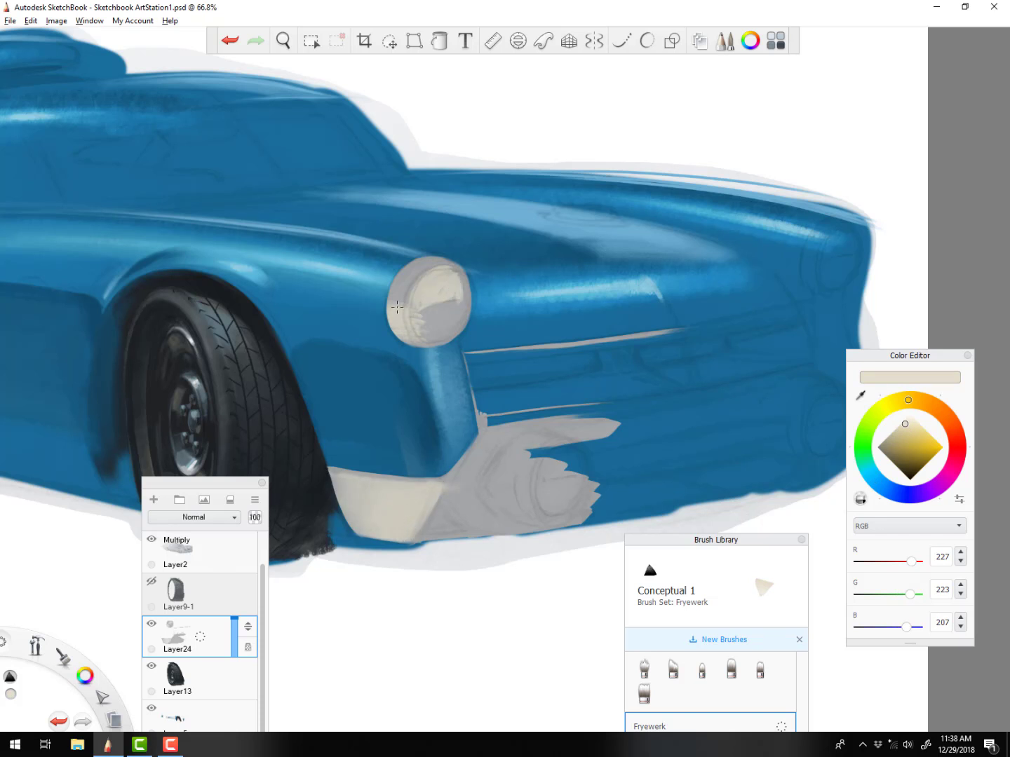
mouse_move(414, 538)
left_mouse_down()
mouse_move(440, 483)
mouse_move(354, 514)
mouse_move(415, 528)
mouse_move(406, 526)
left_mouse_up()
left_click(414, 528, "alt")
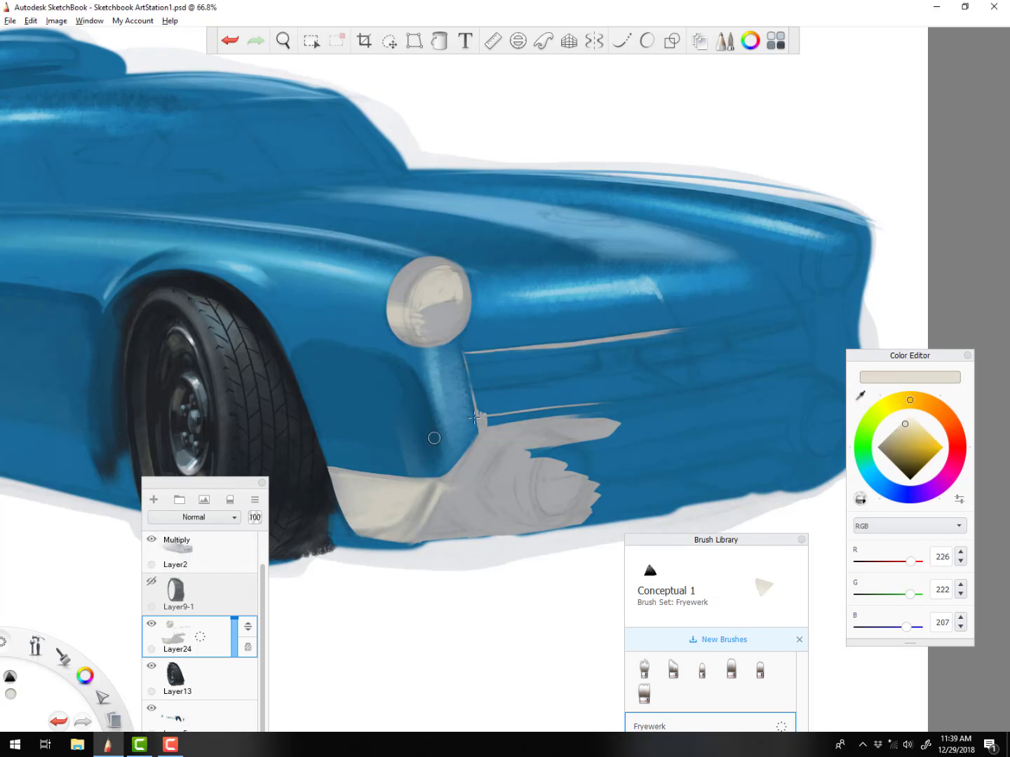
Shade the headlight's housing and reflector with mid-gray, blending in sampled lighter and darker tones
left_click(890, 437)
mouse_move(396, 312)
left_mouse_down()
mouse_move(440, 300)
mouse_move(425, 281)
mouse_move(464, 287)
mouse_move(419, 294)
mouse_move(442, 280)
left_mouse_up()
left_click(429, 306, "alt")
left_click(912, 425)
left_click(444, 278, "alt")
left_click(441, 319, "alt")
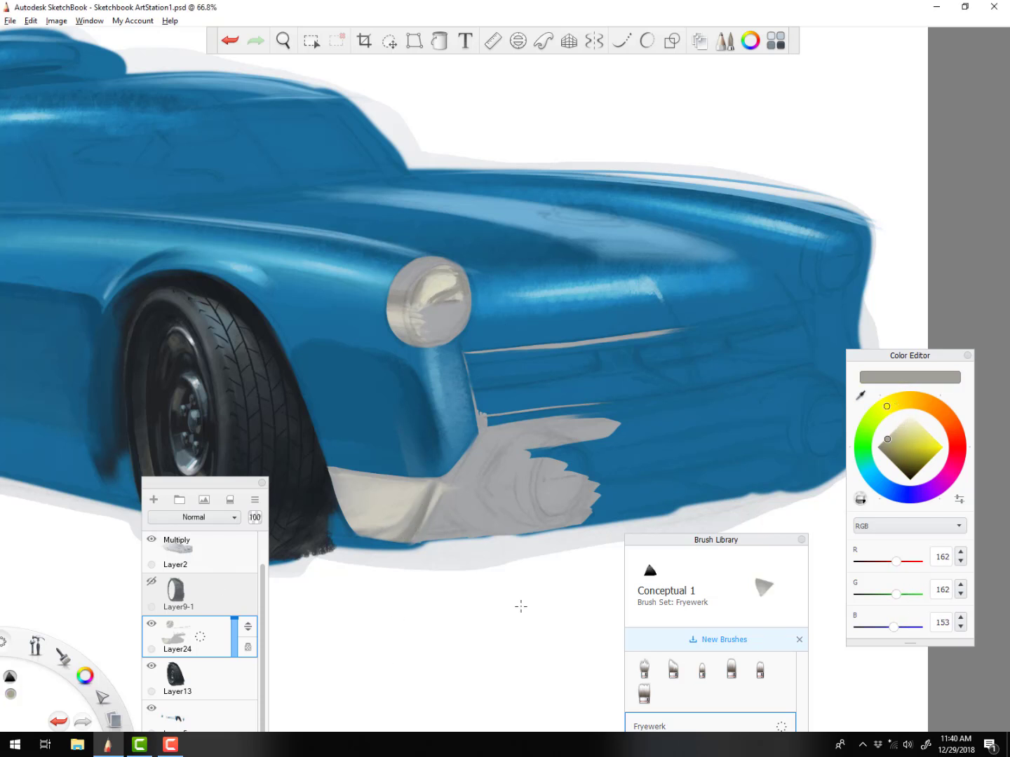
Paint pale blue-white (RGB 230, 242, 245) highlights on the headlight's outer rim and lower lens
left_click(401, 287, "alt")
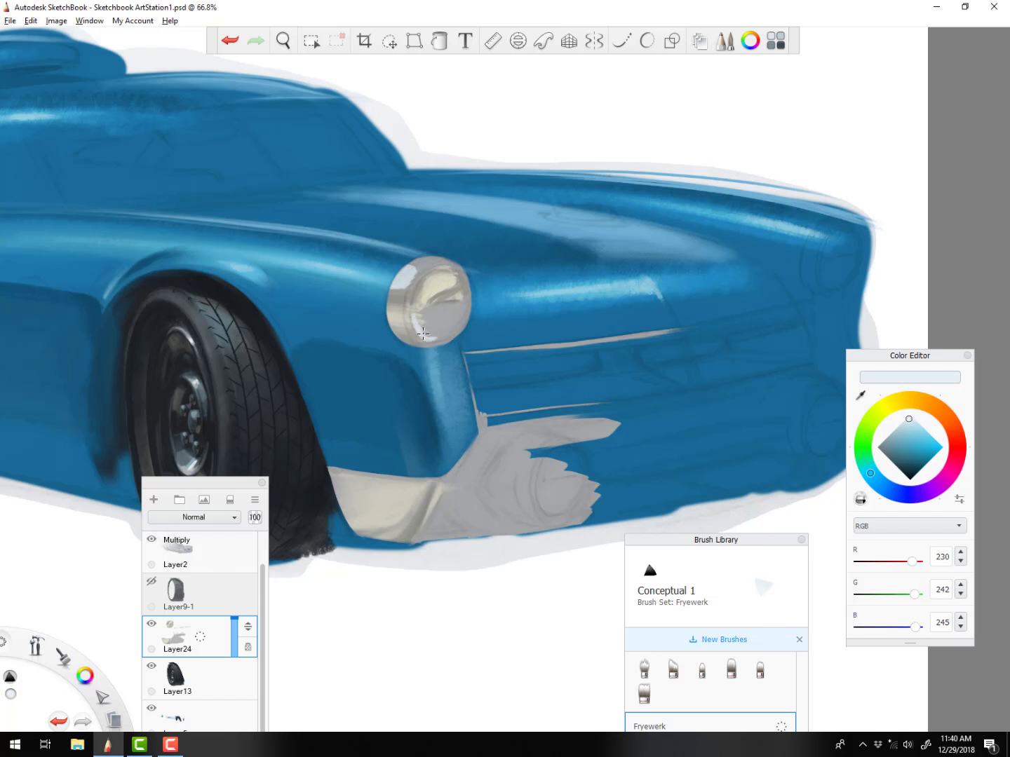
left_click_drag(424, 334, 448, 327)
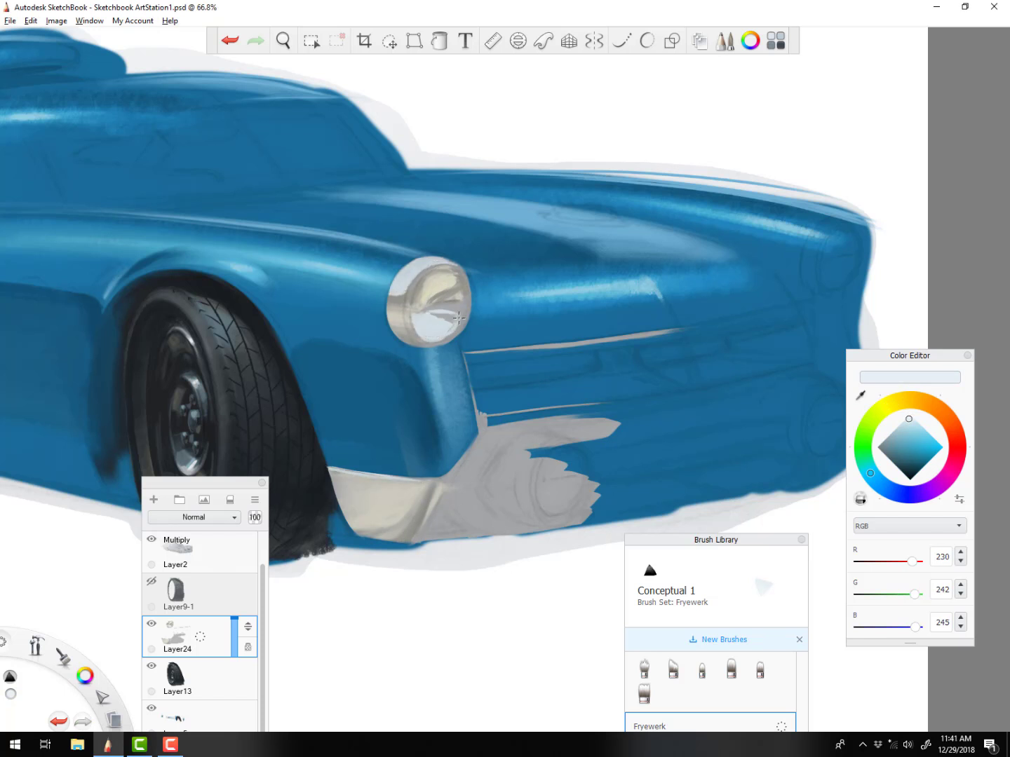
left_click(439, 588, "alt")
Add a layer, return to Layer24 and tint the headlight's upper rim with a muted light blue (RGB 148, 187, 215)
key("ctrl+l")
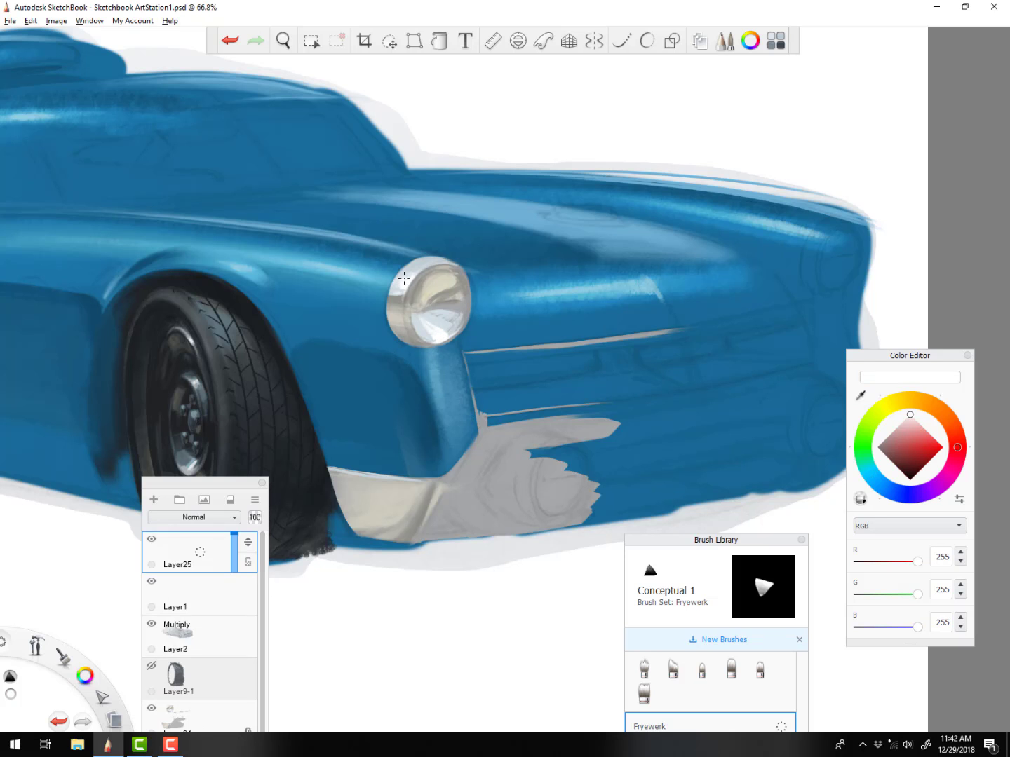
left_click(882, 486)
left_click(918, 431)
scroll(200, 631, "down", 2)
left_click(189, 618)
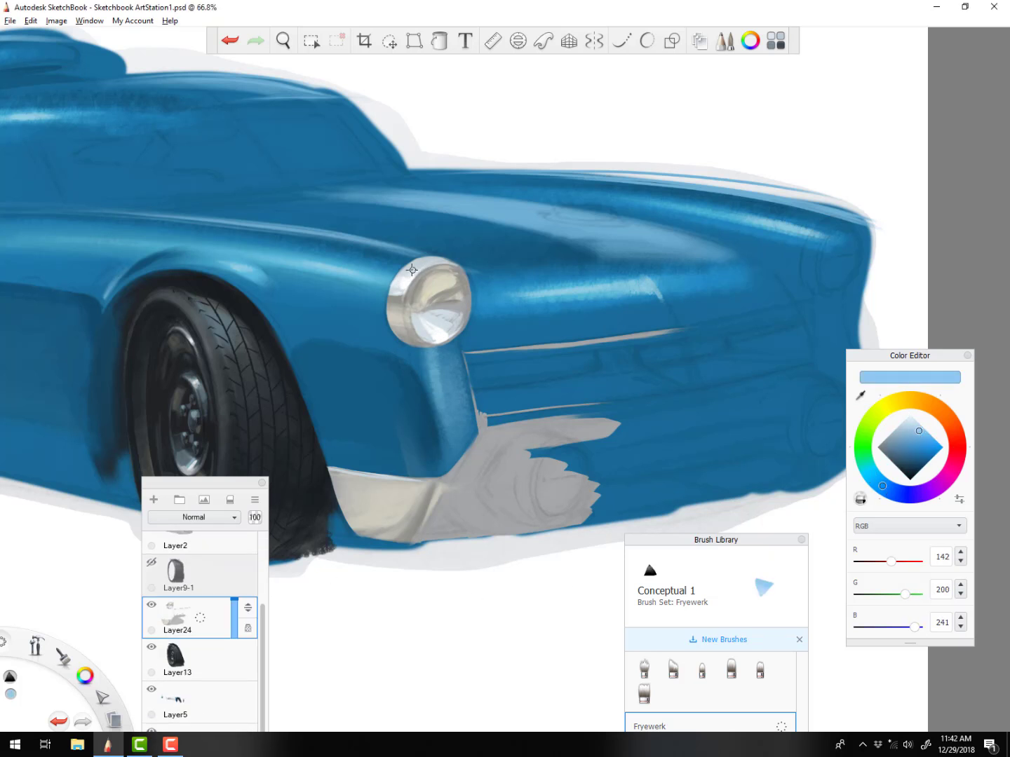
left_click_drag(918, 432, 908, 432)
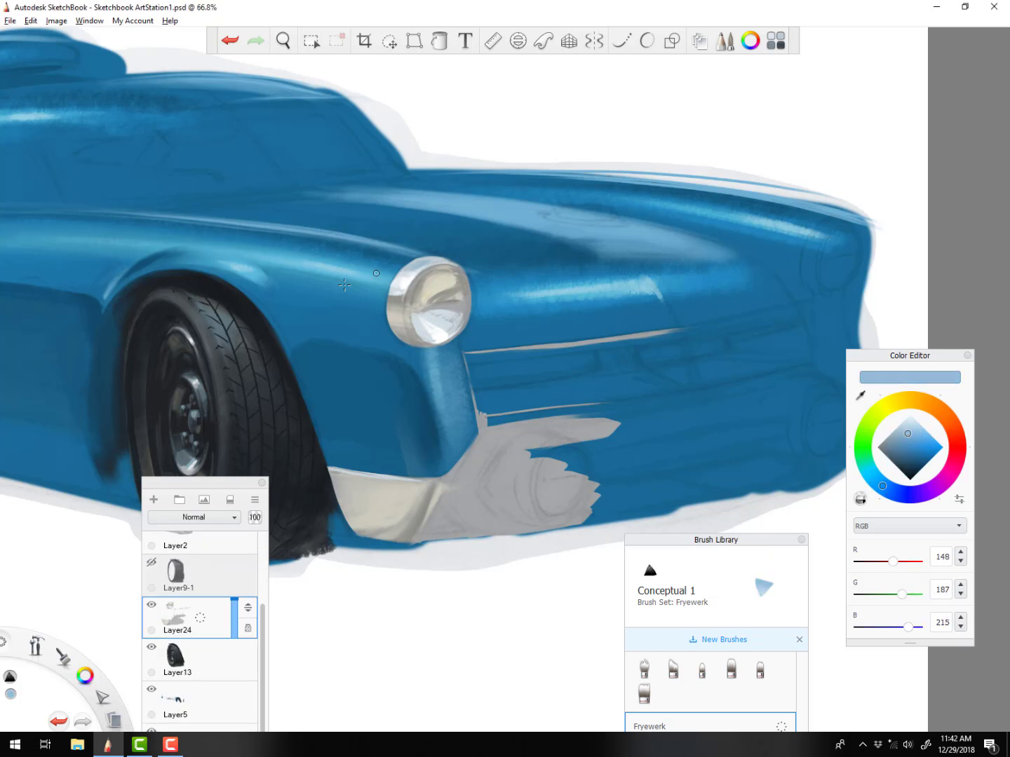
Switch to the Copic Medium Bro brush and soften the headlight's top rim with sampled light blues
left_click_drag(747, 619, 735, 469)
left_click_drag(705, 674, 705, 633)
scroll(712, 603, "down", 1)
left_click_drag(749, 418, 770, 482)
left_click(652, 623)
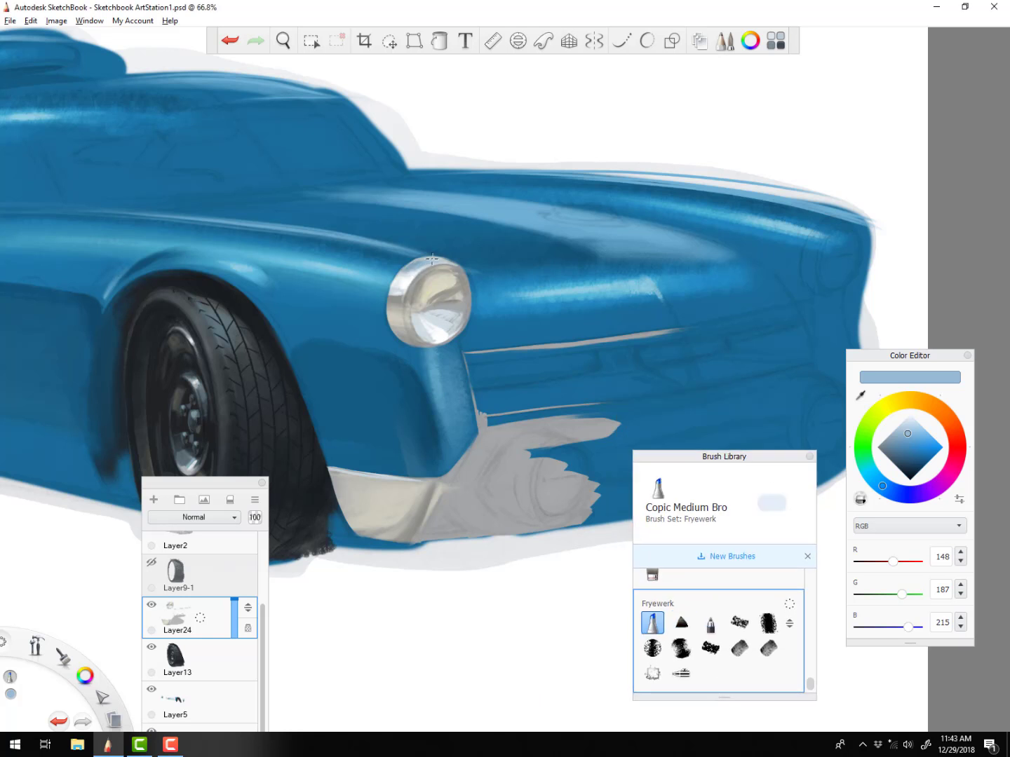
left_click(434, 255, "alt")
left_click(446, 262, "alt")
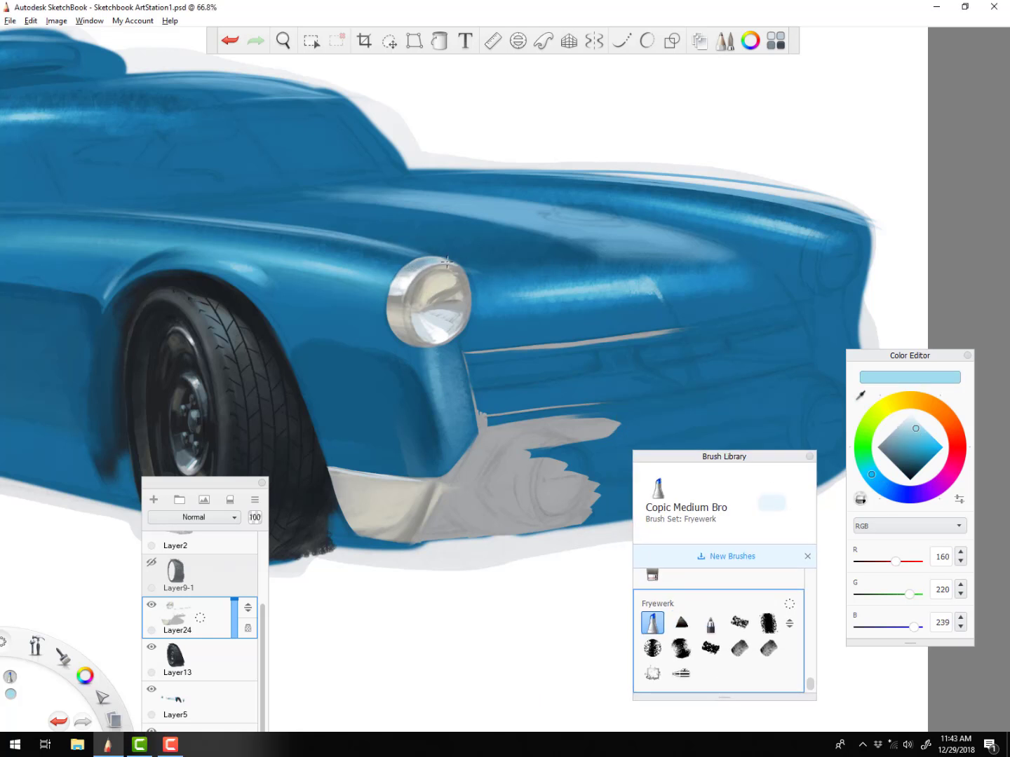
Paint light blue sky reflections in the lower half of the headlight lens with mixed and sampled blue tints
left_click_drag(913, 430, 919, 435)
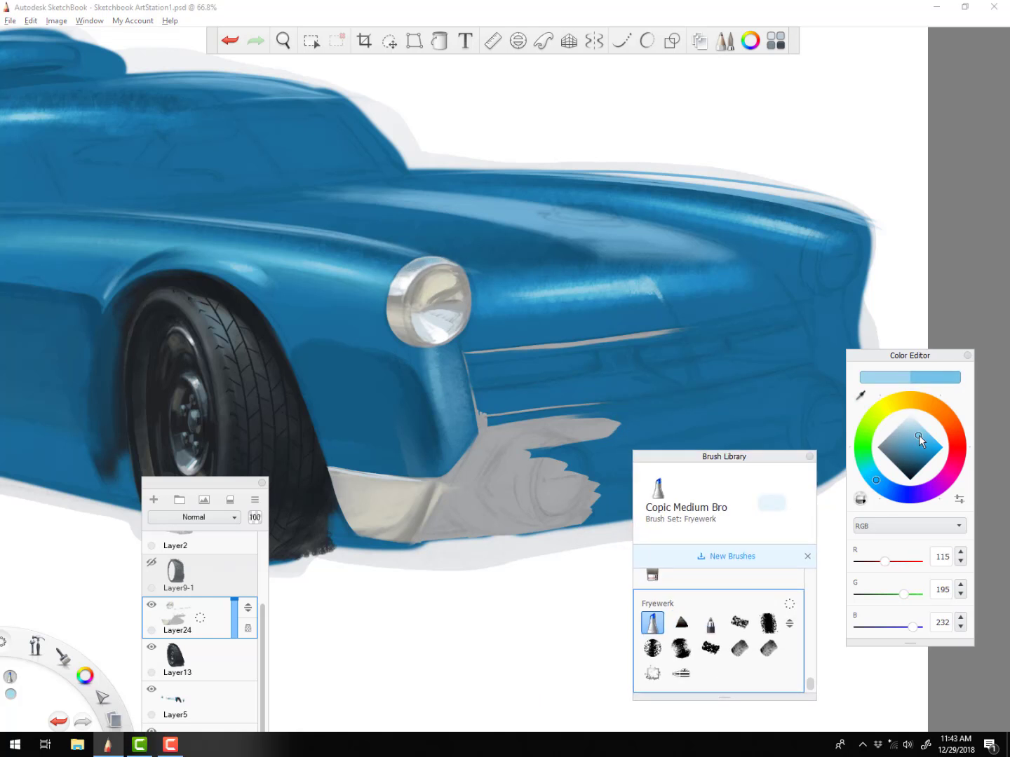
left_click(413, 317, "alt")
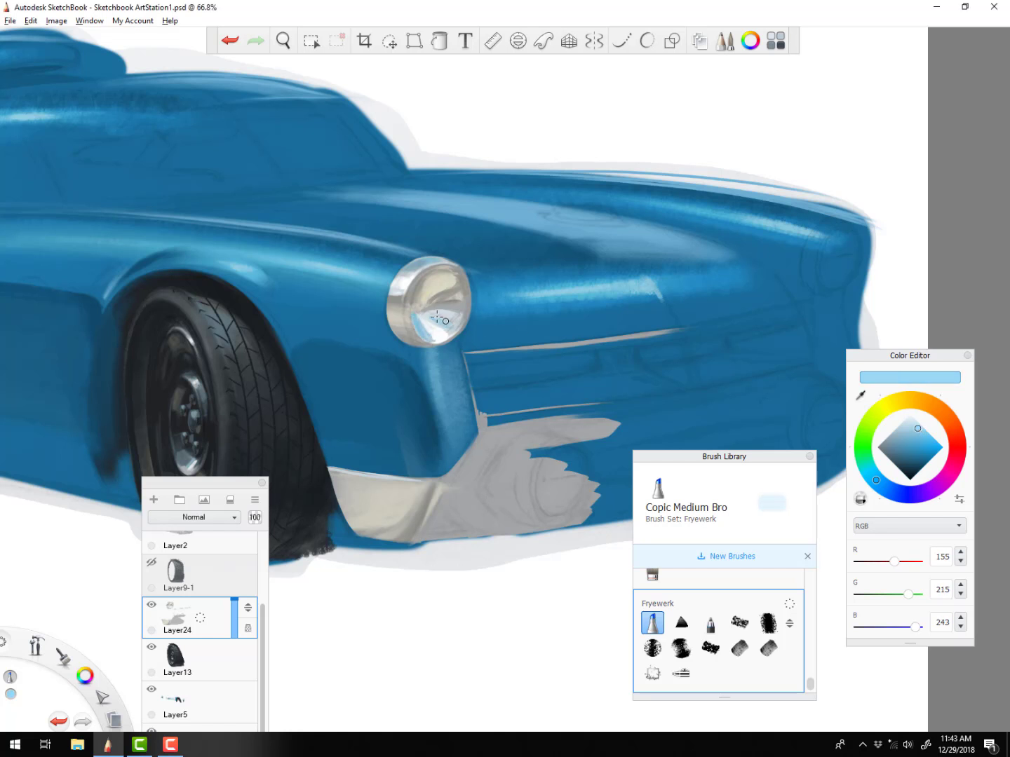
left_click(432, 315, "alt")
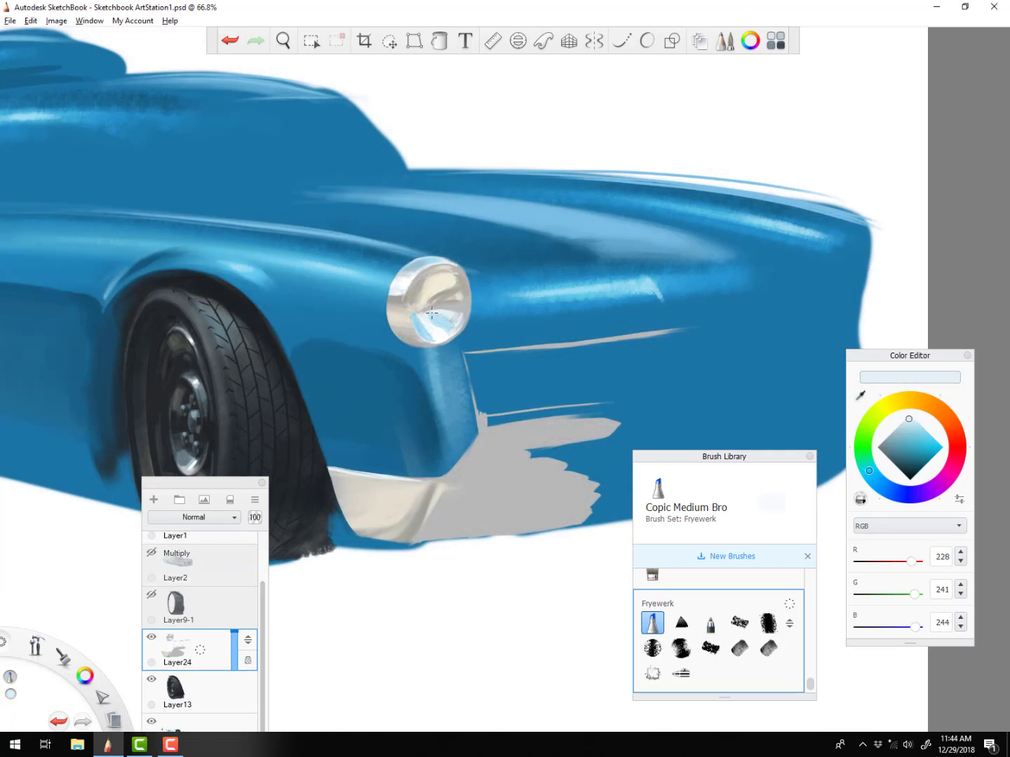
left_click(431, 319, "alt")
Refine the lens reflections and rim highlights on Layer25 with the Conceptual 1 brush and sampled blue and white tones
key("ctrl+shift+n")
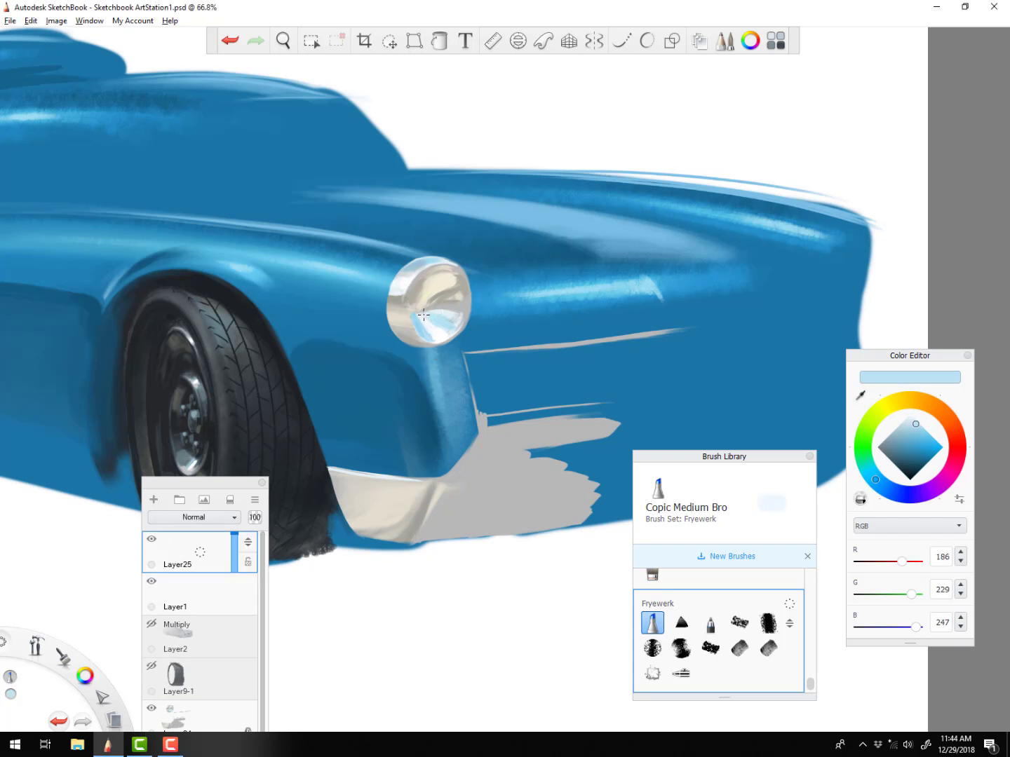
left_click(428, 319)
left_click(603, 441)
left_click(681, 623)
left_click(427, 319, "alt")
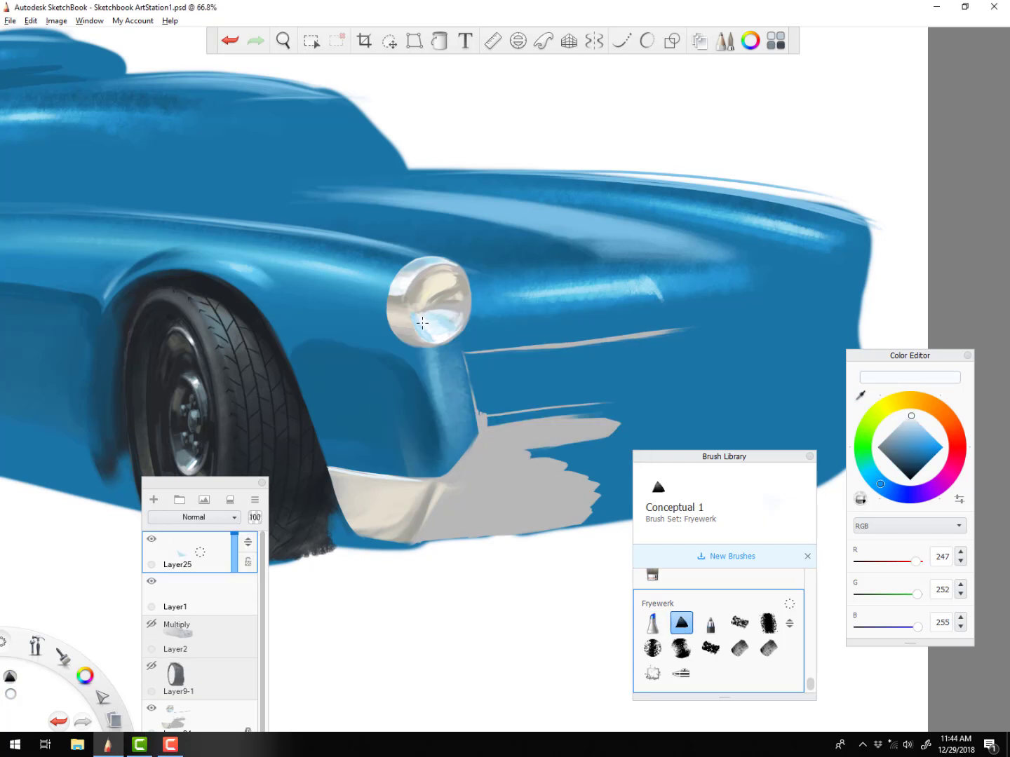
left_click(432, 319, "alt")
left_click(440, 326, "alt")
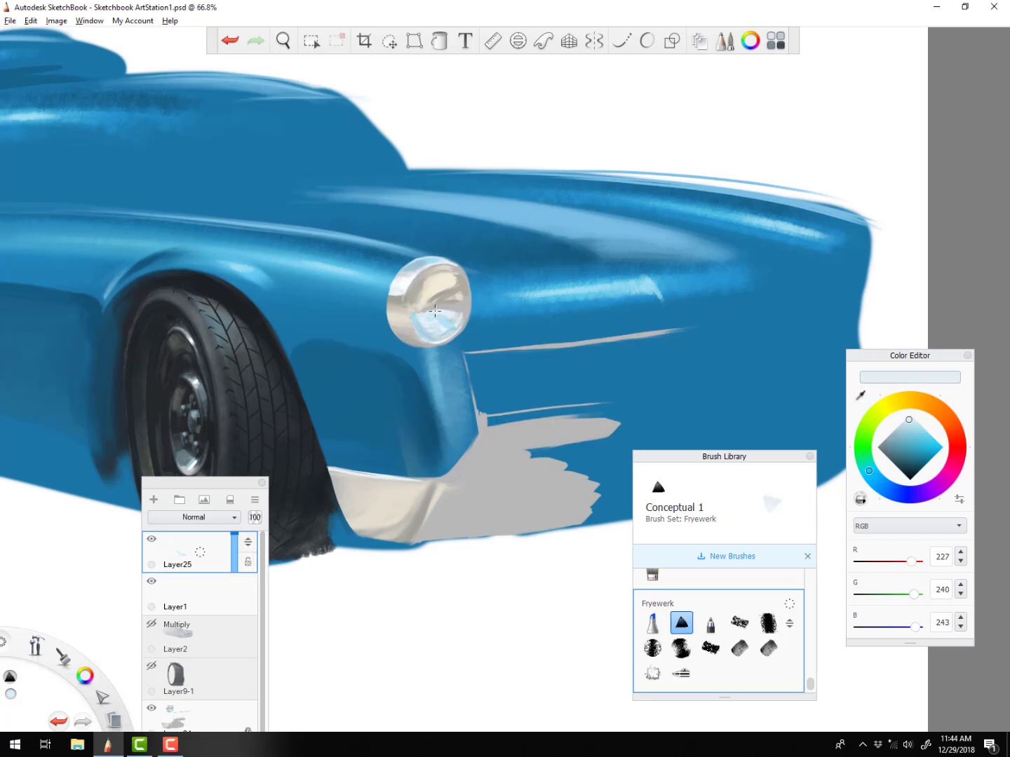
left_click(416, 315, "alt")
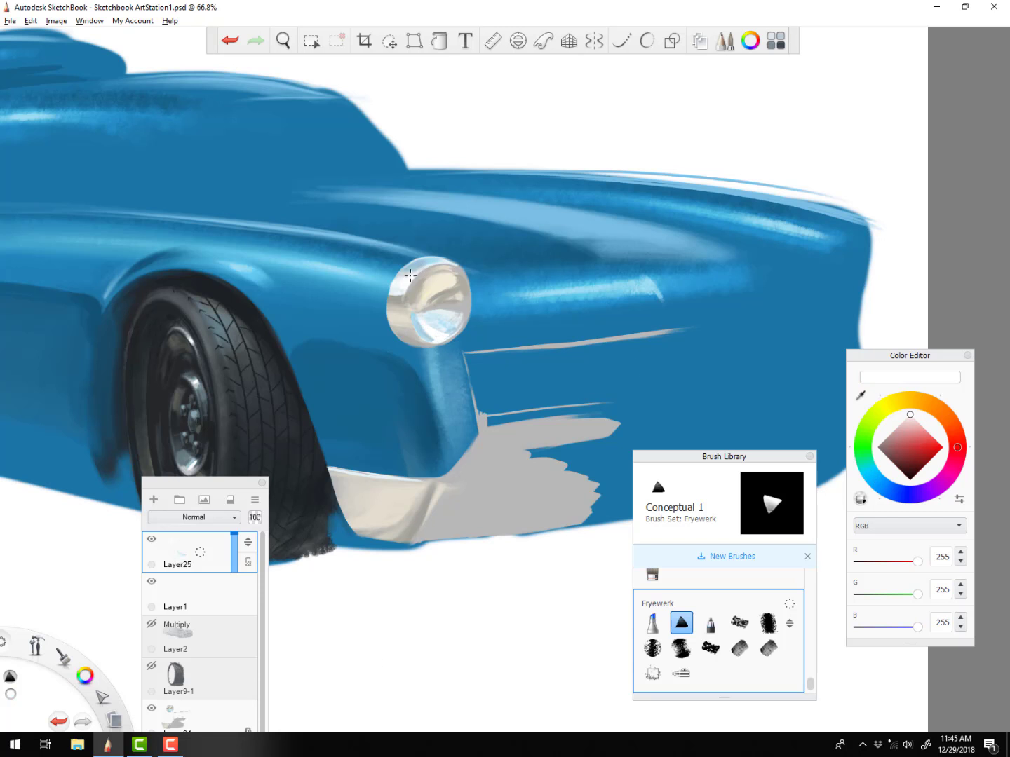
left_click(391, 287, "alt")
Show the Layer2 sketch and deepen the headlight's housing and reflector with dark gray shading on Layer25
left_click(152, 624)
left_click(579, 475, "alt")
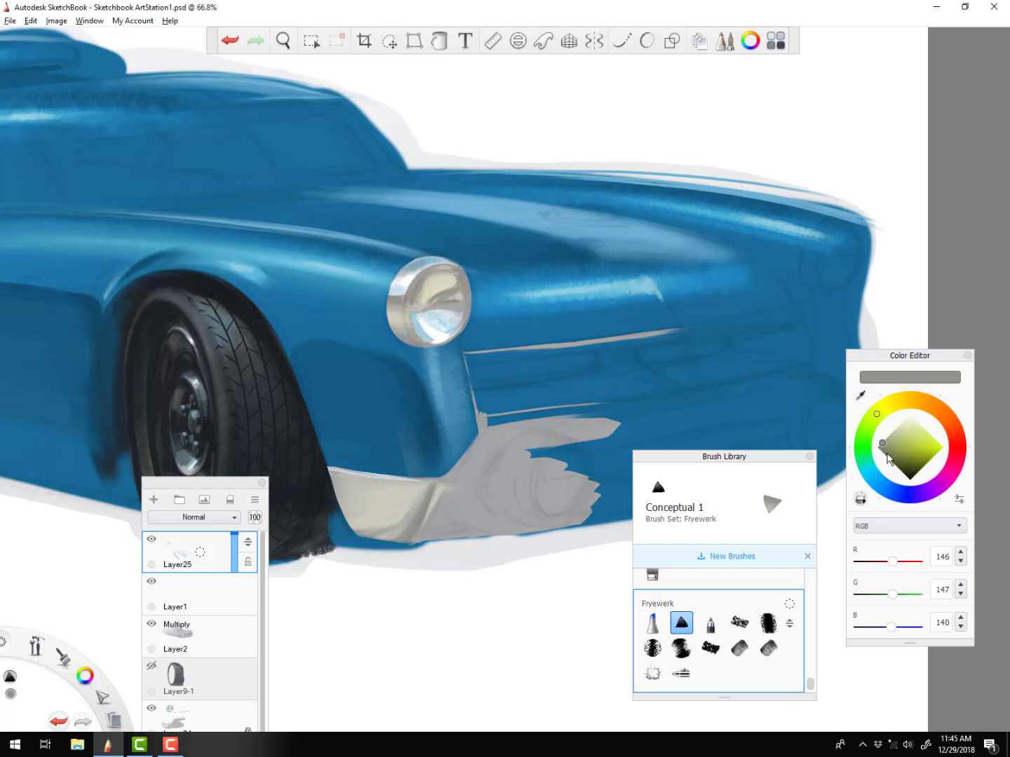
left_click(882, 449)
left_click_drag(221, 620, 221, 610)
left_click(403, 320, "alt")
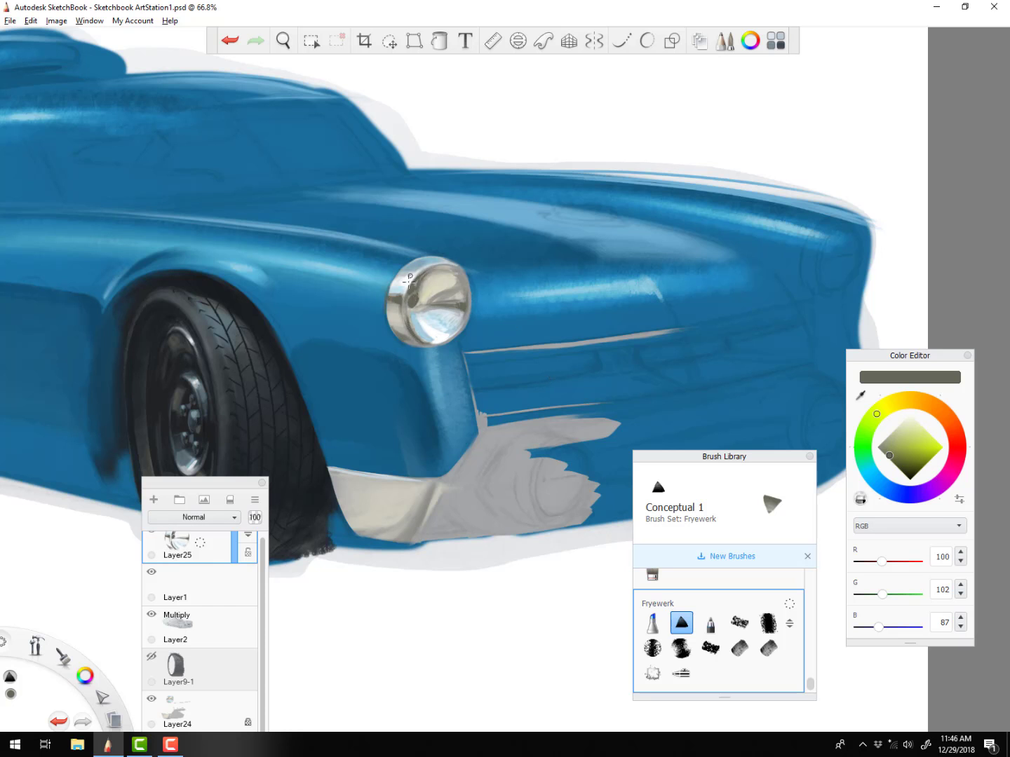
Shade the bumper corner's top edge, lower area and fold with dark olive gray, and add a sampled white highlight
left_click_drag(332, 472, 428, 484)
key("bracketright")
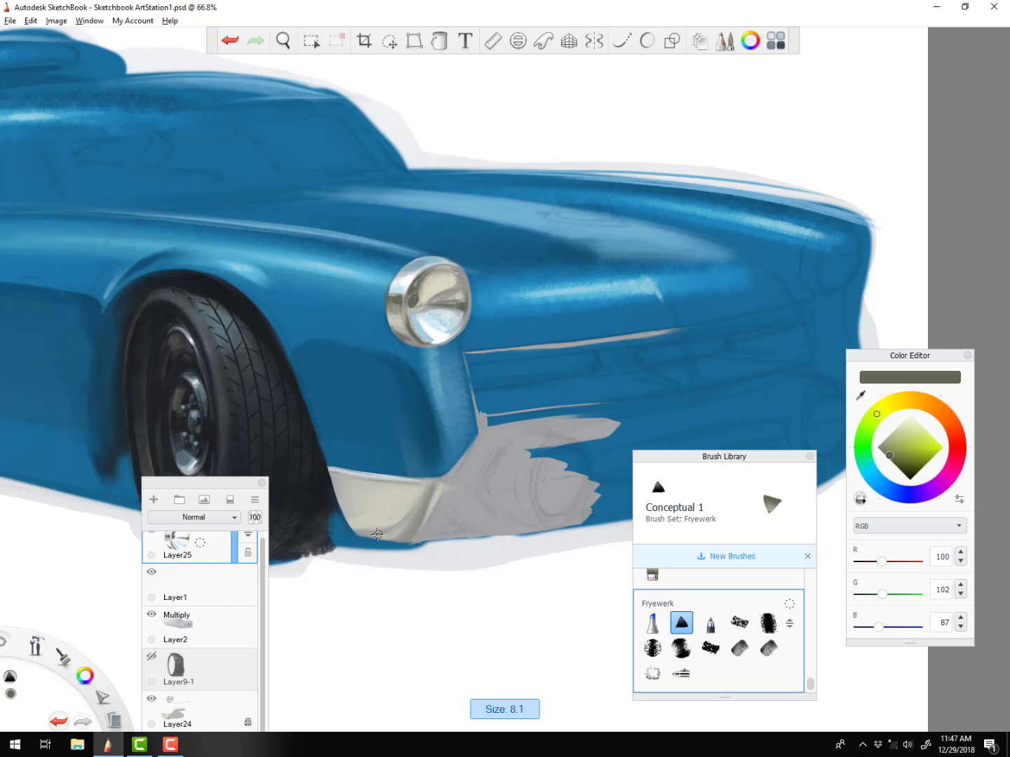
key("bracketright")
key("bracketright")
mouse_move(378, 535)
left_mouse_down()
mouse_move(418, 513)
mouse_move(422, 482)
mouse_move(385, 539)
left_mouse_up()
key("bracketright")
left_click(590, 598, "alt")
mouse_move(409, 479)
left_mouse_down()
mouse_move(435, 479)
mouse_move(367, 478)
mouse_move(433, 488)
left_mouse_up()
left_click(430, 497, "alt")
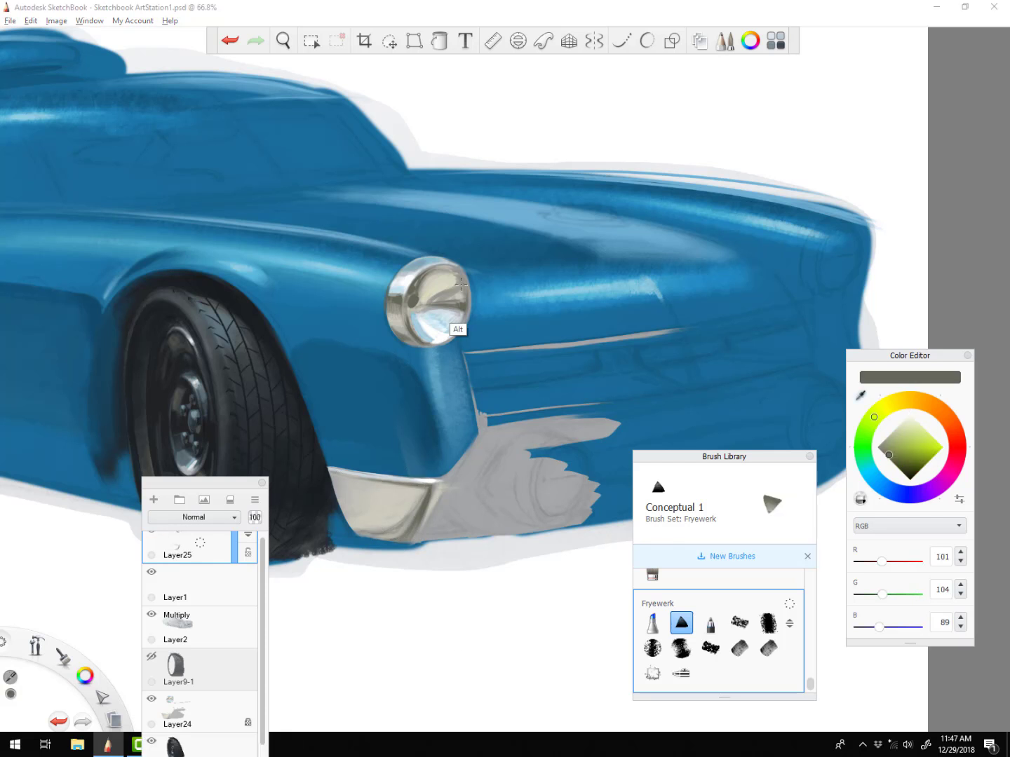
Select the headlight lens with an elliptical selection and paste a copy of it onto a new layer
left_click(312, 42)
left_click_drag(406, 280, 445, 331)
left_click(390, 68)
left_click_drag(413, 269, 463, 349)
left_click(31, 21)
left_click(43, 98)
left_click_drag(490, 283, 478, 325)
Distort the copied lens into a small upright oval flipped vertically below the headlight
left_click(414, 41)
left_click_drag(482, 408, 404, 407)
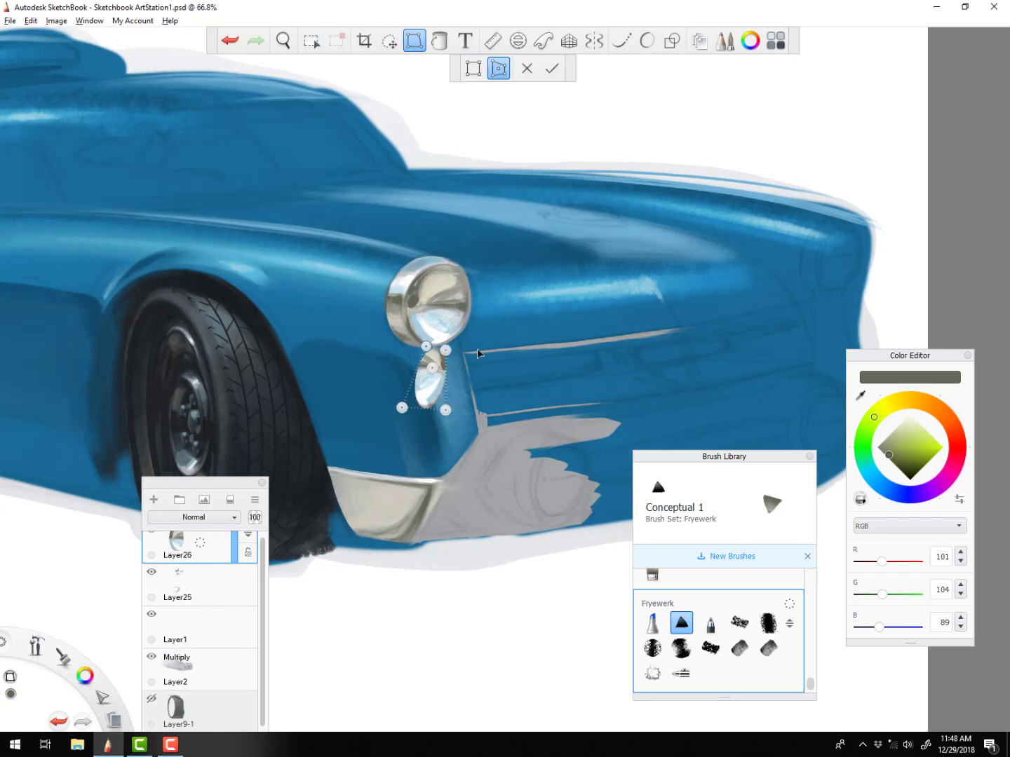
left_click_drag(481, 352, 405, 346)
left_click_drag(423, 347, 421, 467)
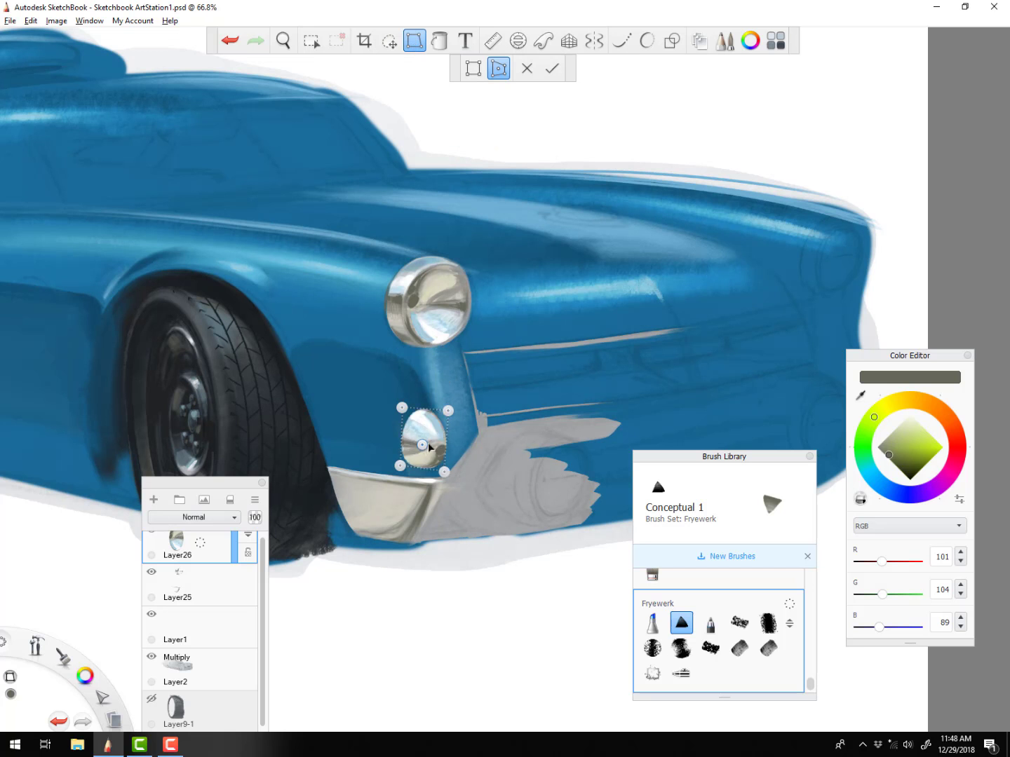
key("Return")
Scale the copied lens to about 46% and place it in the headlight's center as the bulb
left_click(389, 41)
left_click_drag(449, 413, 443, 484)
left_click_drag(441, 561, 437, 425)
left_click_drag(438, 425, 430, 446)
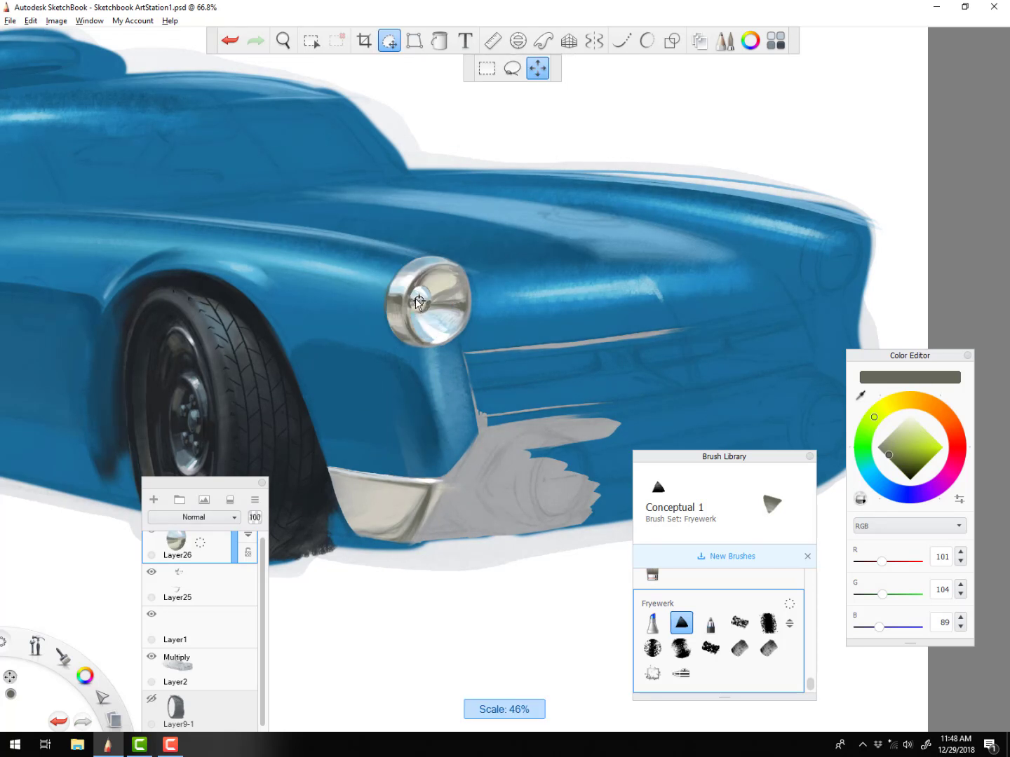
Settle the scaled bulb copy in the headlight and merge its layer into the one below
left_click(681, 623)
left_click(389, 40)
left_click_drag(424, 269, 419, 269)
left_click_drag(200, 542, 200, 582)
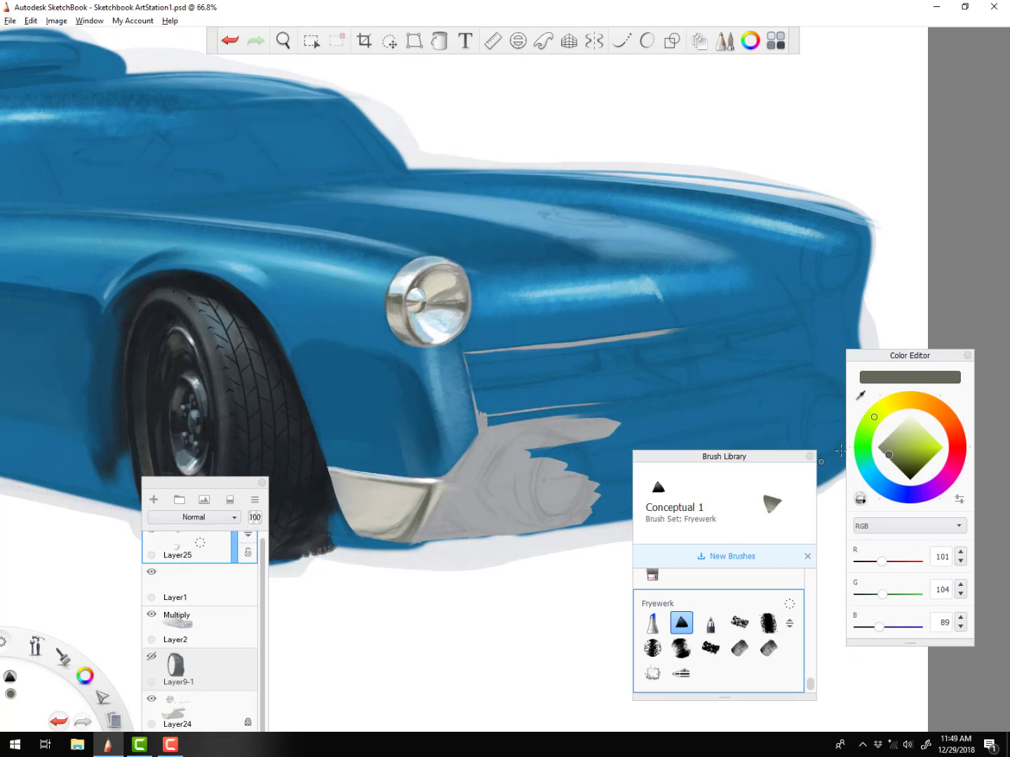
Blend the headlight bulb's edge with sampled dark gray (62, 68, 70) using a smaller FryeDry brush
left_click(739, 623)
key("bracketleft")
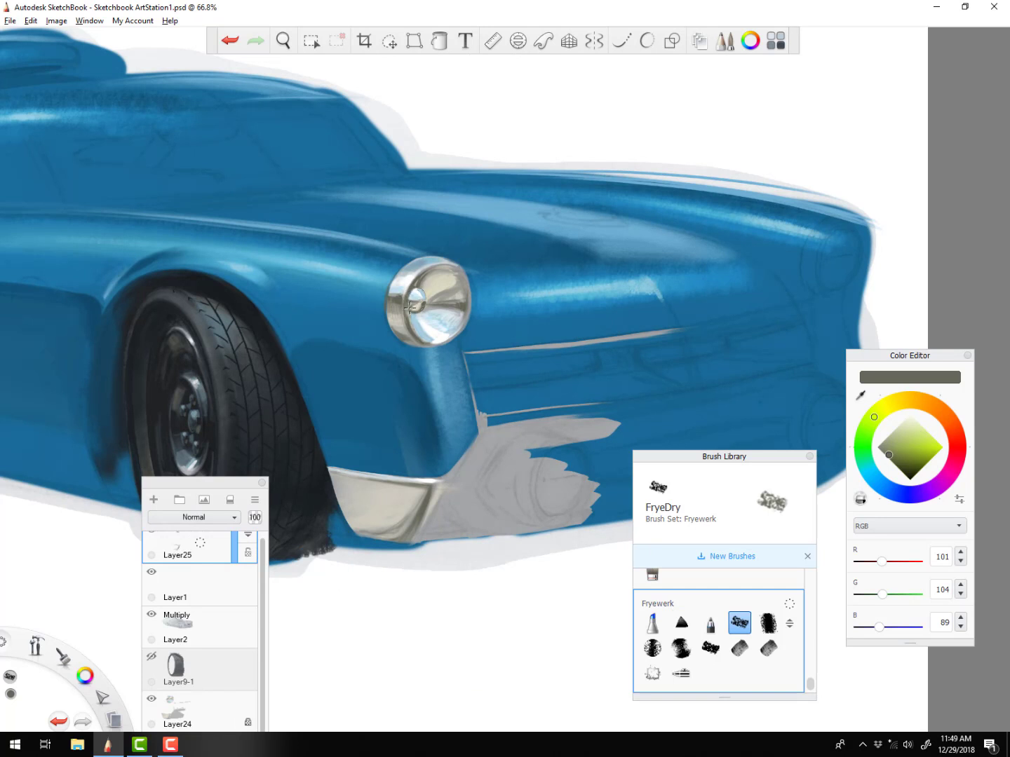
left_click(419, 296, "alt")
left_click(389, 297, "alt")
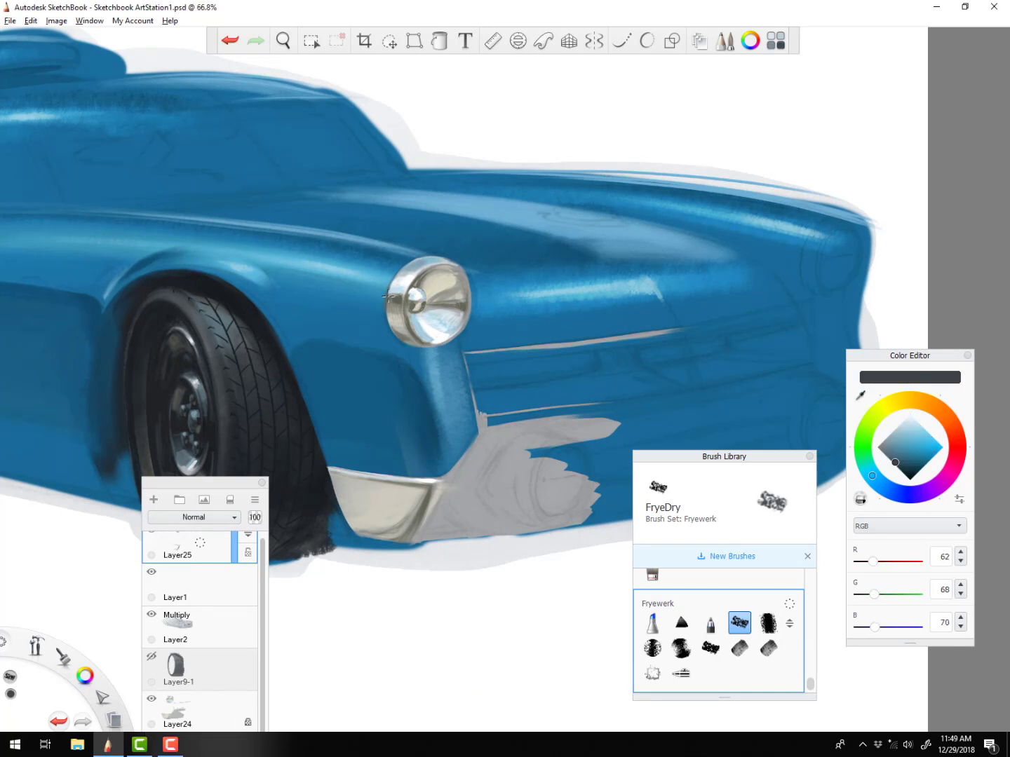
Add a new layer and try a sampled stroke along the headlight's upper rim, undoing it
left_click(154, 500)
left_click(418, 296, "alt")
key("bracketleft")
mouse_move(420, 275)
left_mouse_down()
mouse_move(434, 299)
mouse_move(437, 256)
left_mouse_up()
key("ctrl+z")
key("ctrl+z")
Try an elliptical selection around the whole headlight and drop it
left_click(390, 42)
left_click(513, 68)
left_click(30, 22)
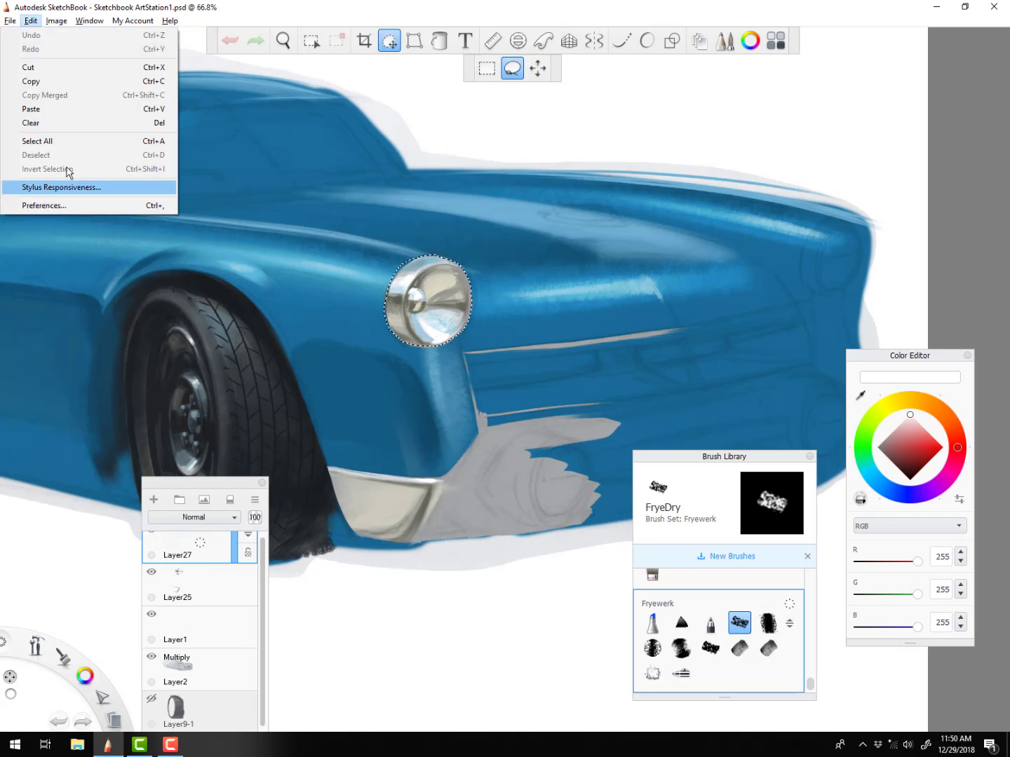
left_click(537, 200)
left_click(543, 223)
scroll(461, 394, "down", 5)
scroll(461, 399, "down", 1)
scroll(452, 460, "up", 5)
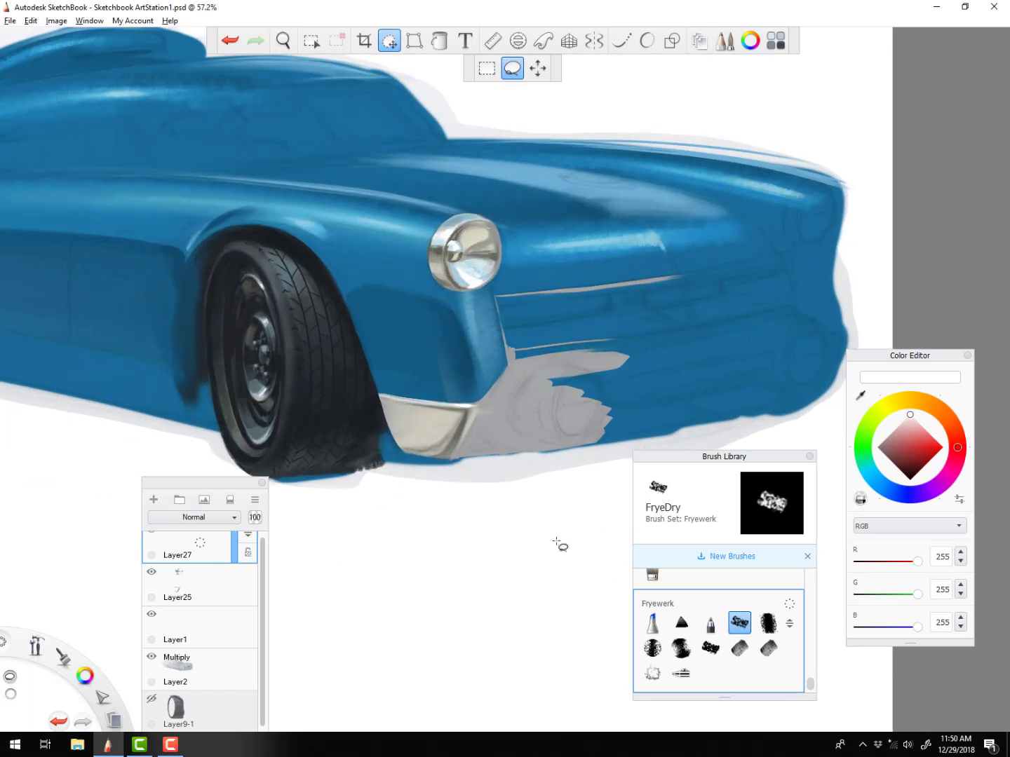
Paint a thin dark blue (17, 74, 105) shadow along the headlight ring's outer edge with FryeDry copy copy
left_click(653, 647)
key("bracketleft")
key("bracketleft")
key("bracketleft")
key("bracketleft")
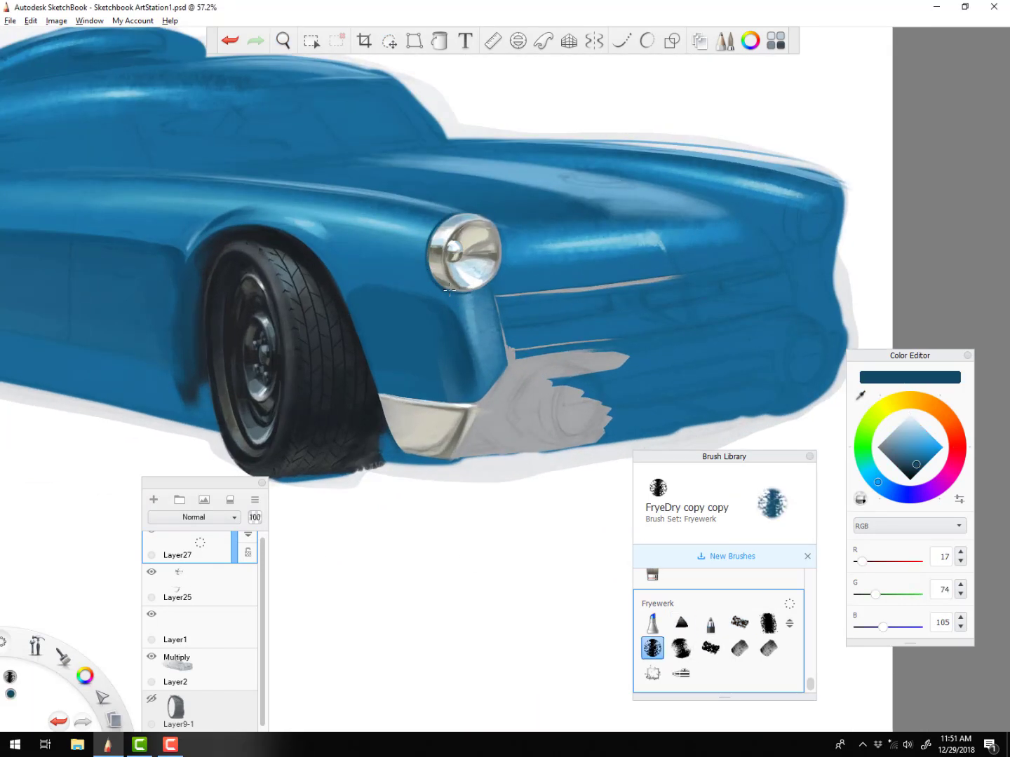
key("bracketleft")
left_click_drag(435, 279, 442, 284)
Add sampled light blue and white highlights to the front fender behind the headlight and above the wheel arch
left_click(465, 266, "alt")
scroll(465, 337, "up", 2)
key("bracketleft")
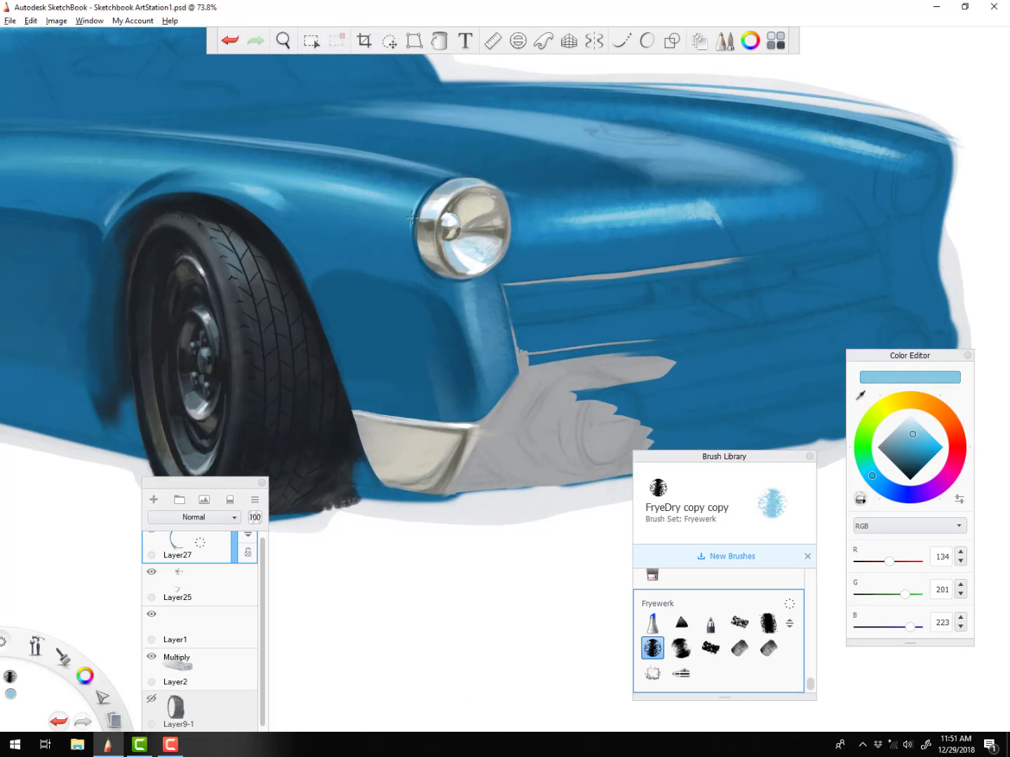
left_click(438, 218, "alt")
left_click(421, 194, "alt")
left_click(416, 205, "alt")
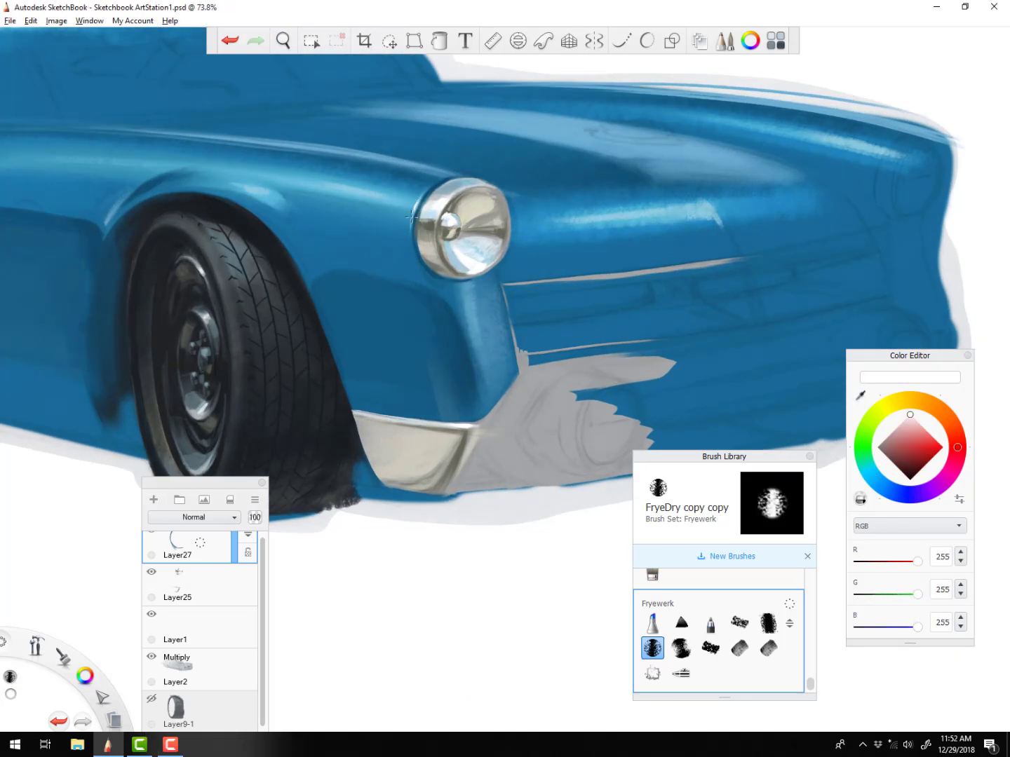
left_click_drag(355, 192, 379, 199)
left_click(324, 180, "alt")
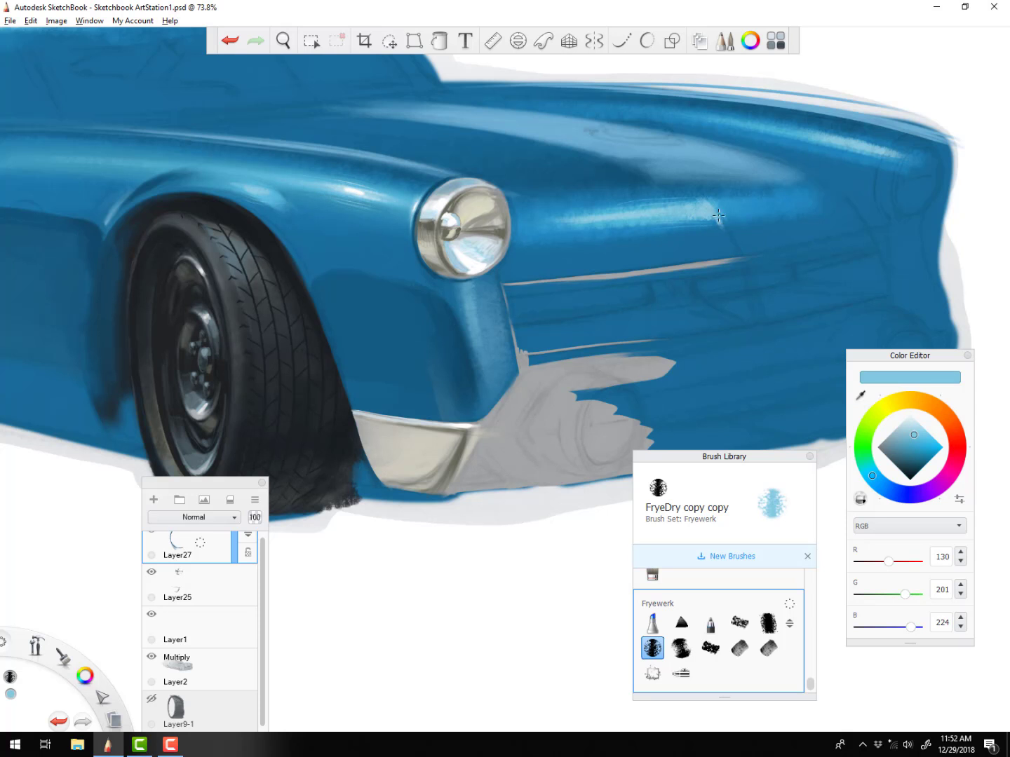
left_click(387, 198, "alt")
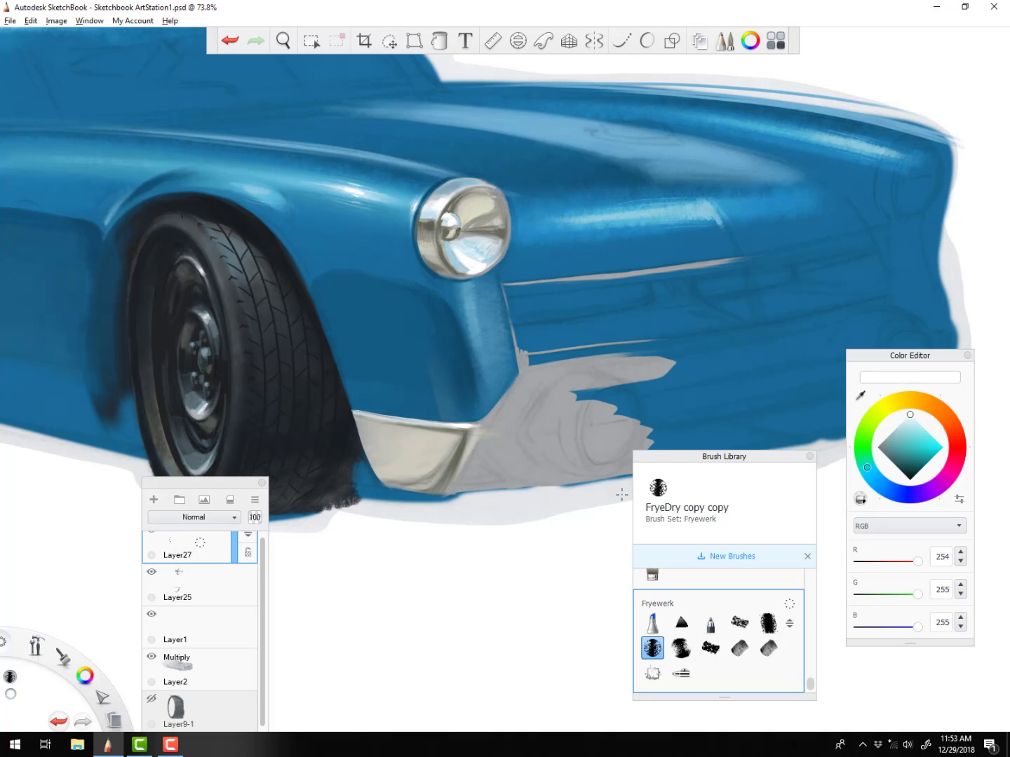
Mirror the canvas horizontally and shade the fender around the headlight with sampled mid and dark blues
left_click(56, 22)
left_click(112, 149)
key("space")
left_click_drag(376, 410, 882, 458)
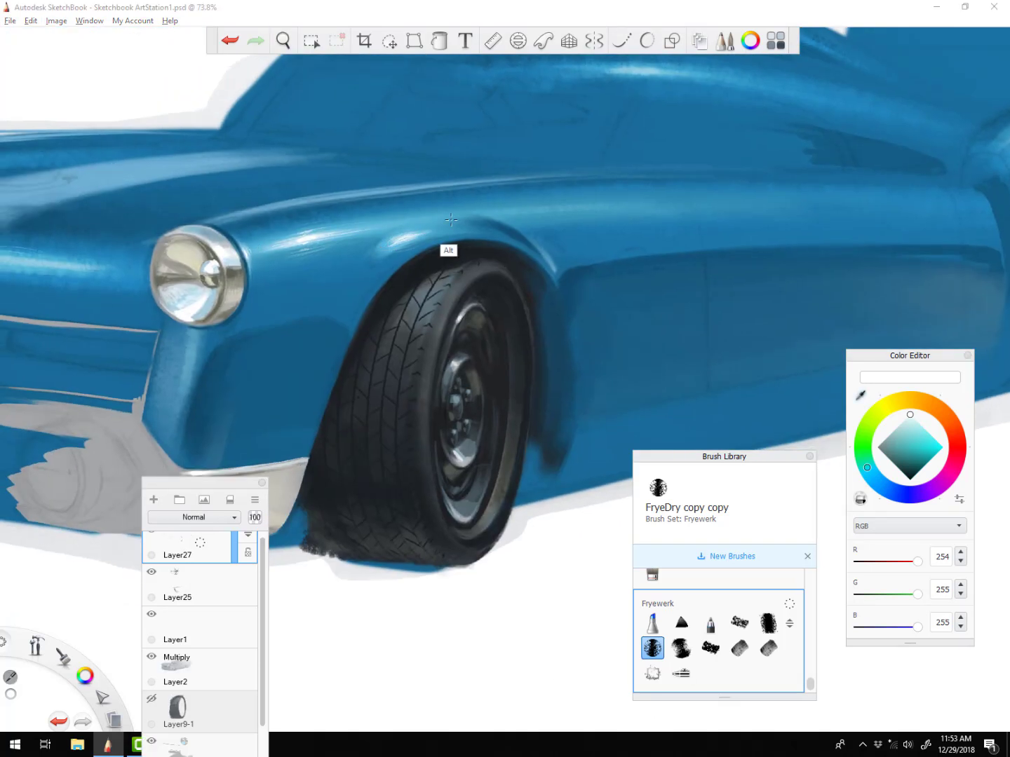
left_click(375, 268, "alt")
left_click(336, 310, "alt")
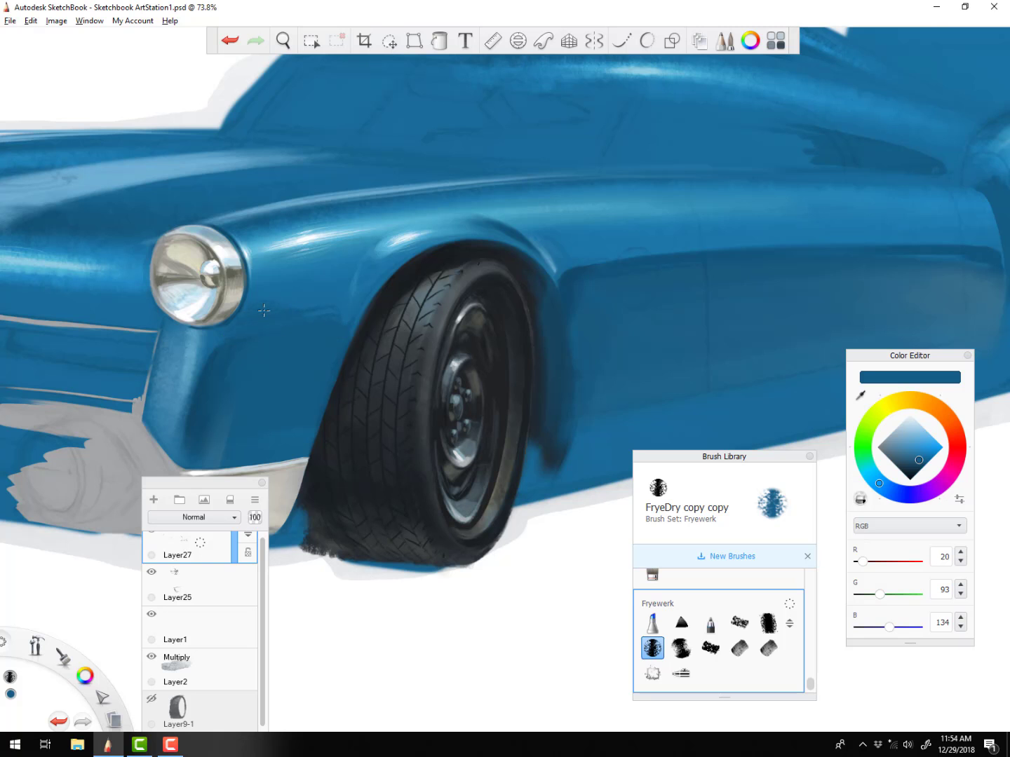
left_click(210, 350, "alt")
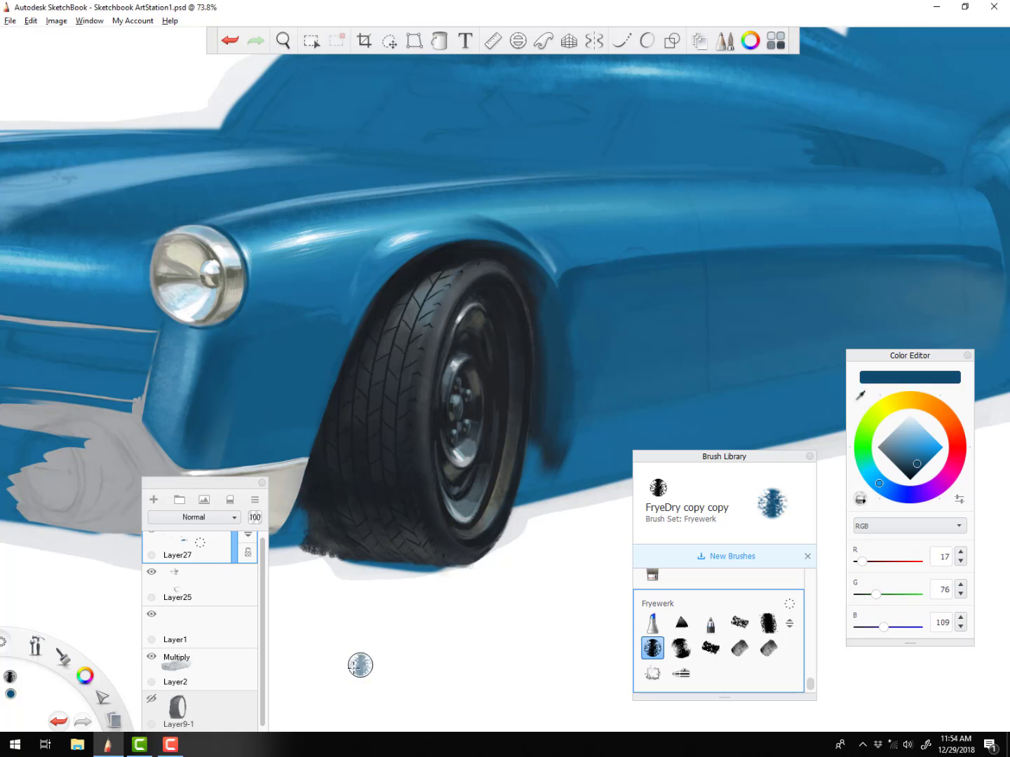
left_click(287, 244, "alt")
left_click_drag(167, 482, 375, 564)
Refine the headlight's rim with a 2.6-size dark gray (80, 89, 90) stroke along its inner upper edge
key("[")
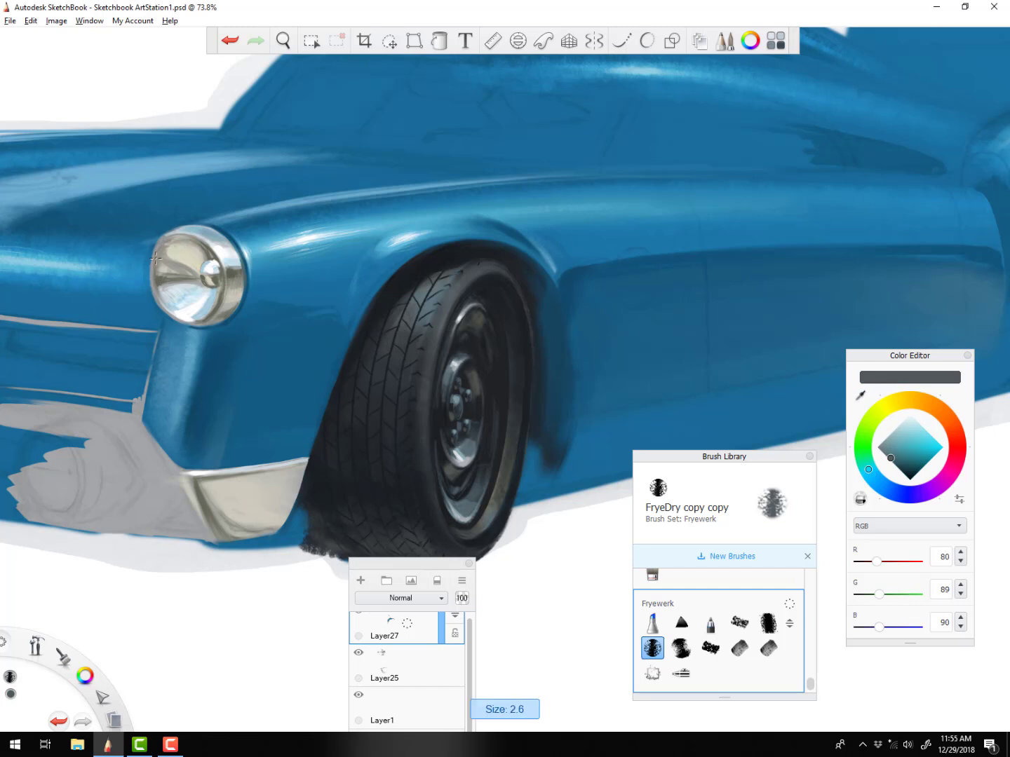
mouse_move(162, 254)
left_mouse_down()
mouse_move(198, 240)
mouse_move(212, 263)
mouse_move(208, 241)
left_mouse_up()
key("]")
key("]")
key("]")
left_click(213, 263, "alt")
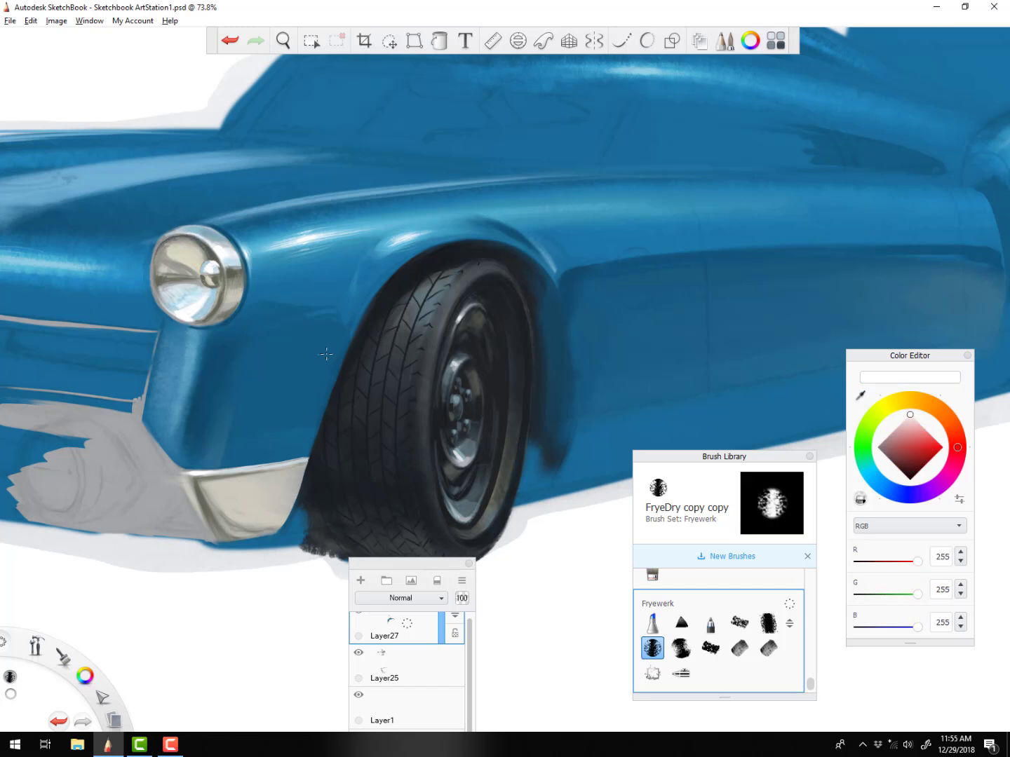
Mirror the canvas back and add white highlights beneath the headlight and at the hood's front crease
left_click(56, 21)
left_click(92, 98)
key("space")
left_click_drag(957, 237, 490, 295)
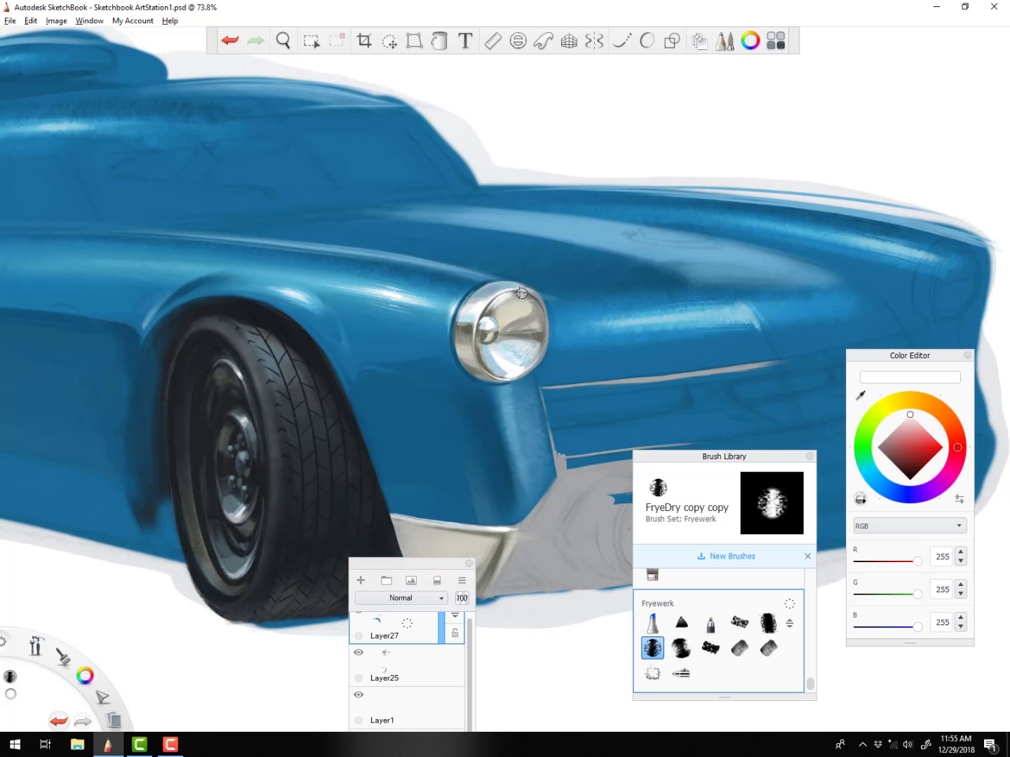
key("]")
key("]")
key("]")
left_click_drag(531, 374, 517, 381)
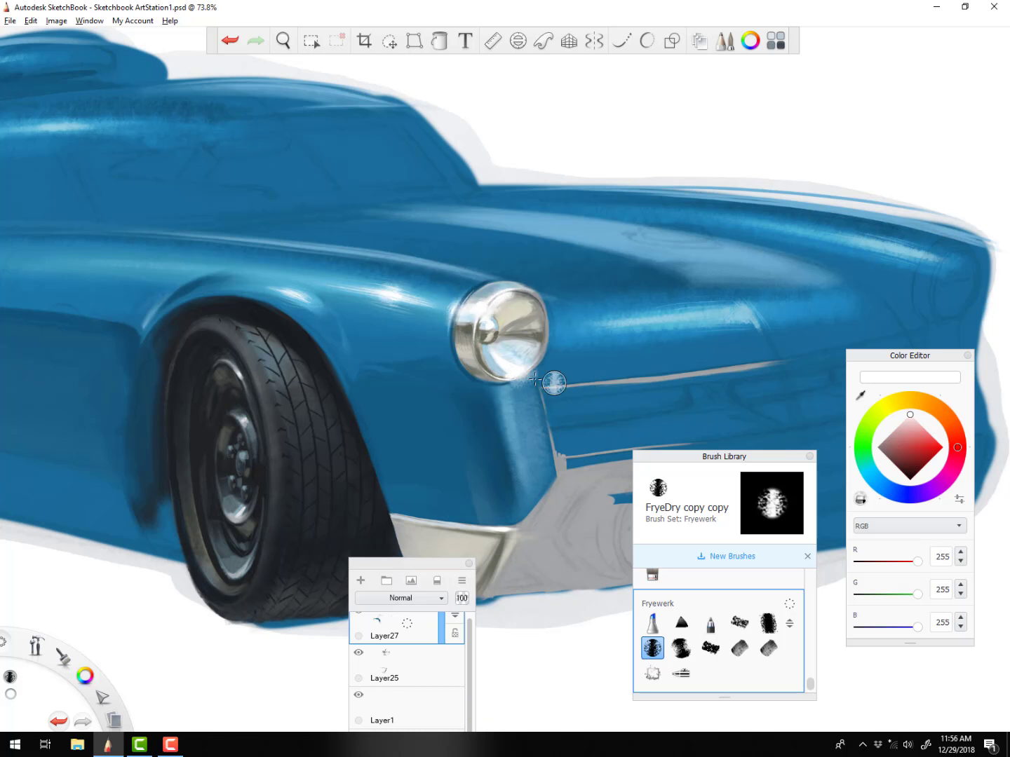
key("bracketleft")
key("bracketleft")
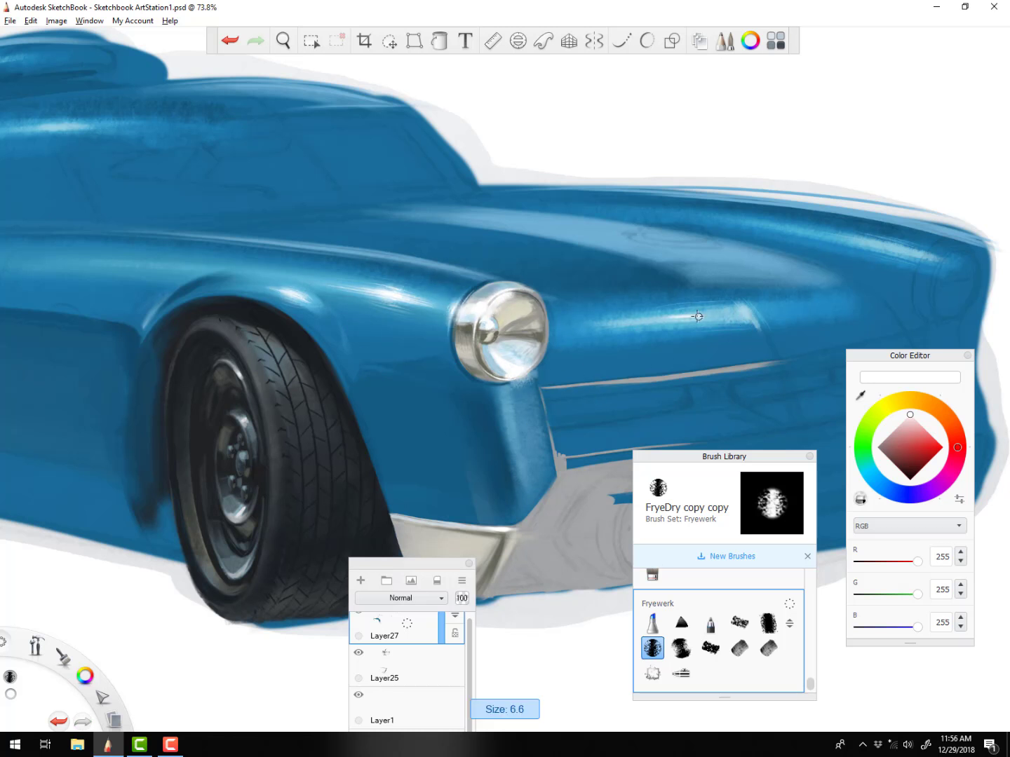
left_click_drag(739, 308, 755, 327)
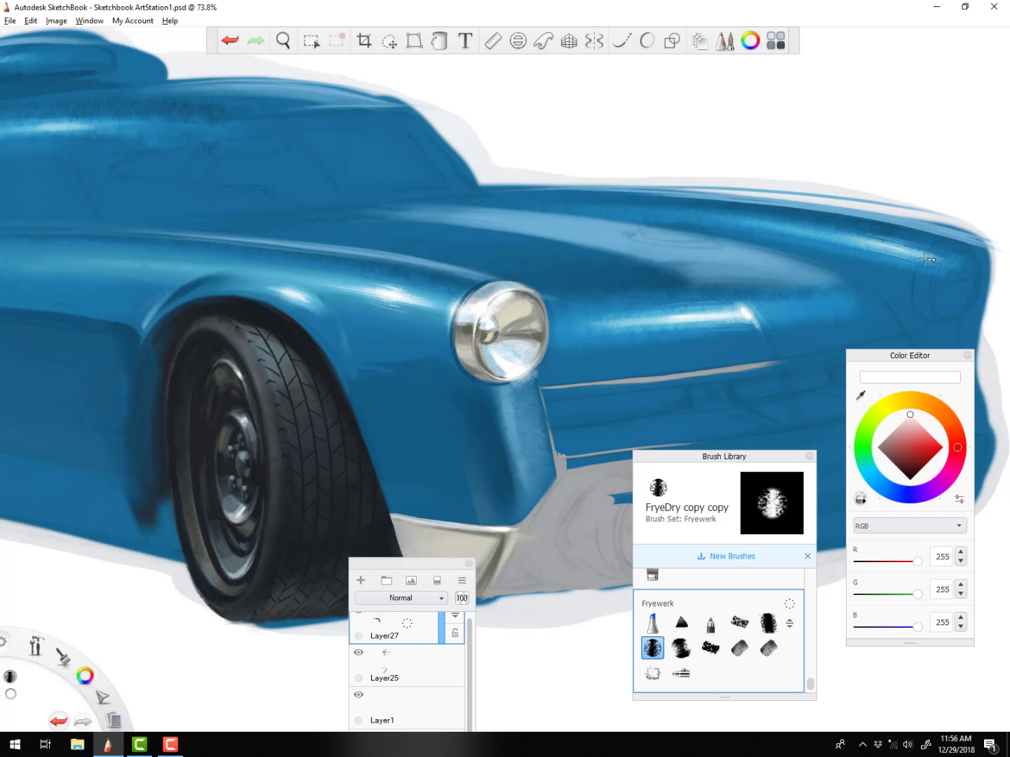
Copy a rectangular area around the headlight and paste it on a new layer over the far front fender
key("Home")
left_click_drag(631, 382, 533, 384)
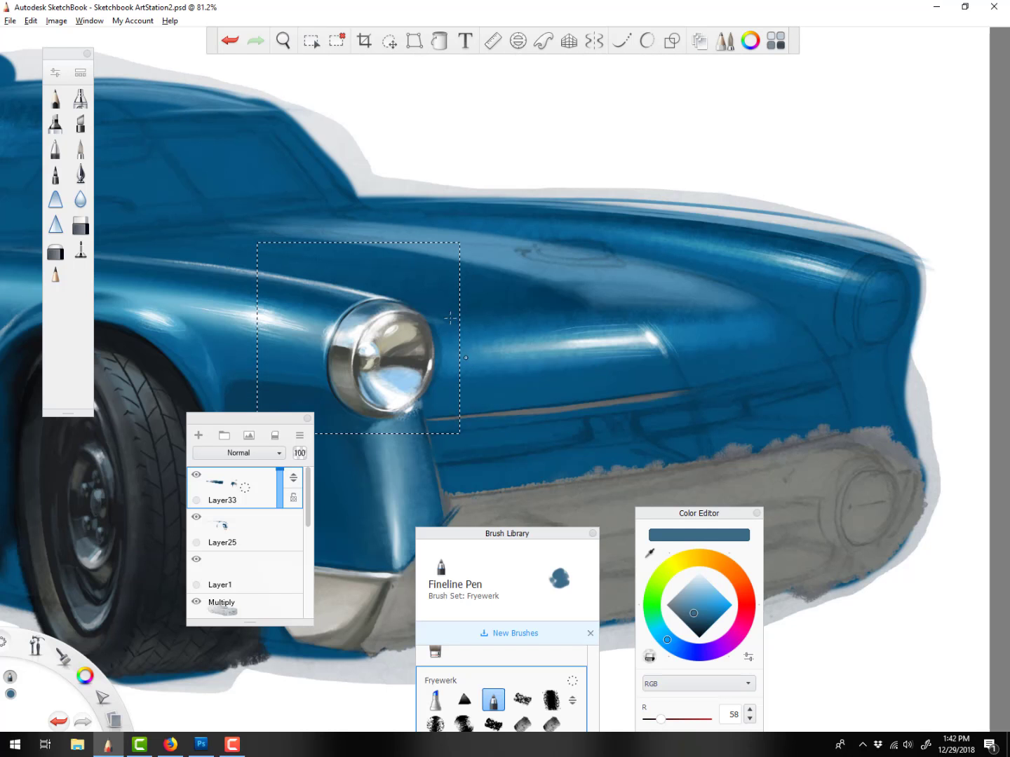
key("ctrl+c")
key("ctrl+v")
left_click_drag(450, 318, 947, 255)
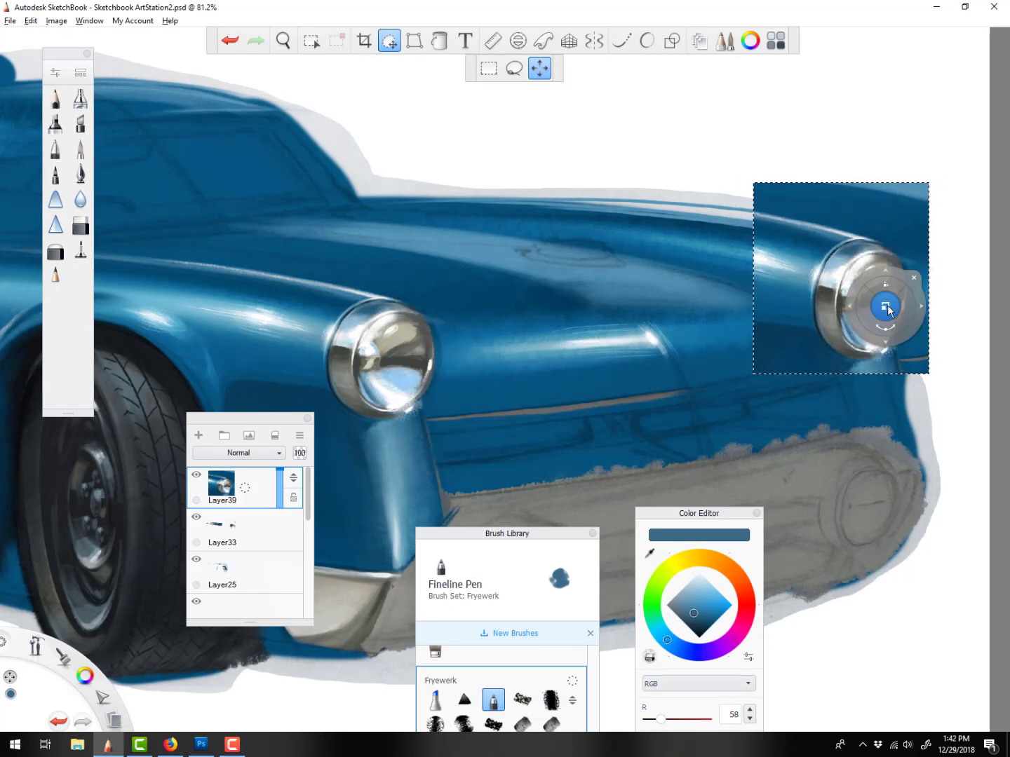
Scale down, rotate and distort the pasted headlight to fit the far fender's perspective
left_click_drag(887, 307, 873, 319)
left_click_drag(983, 289, 898, 302)
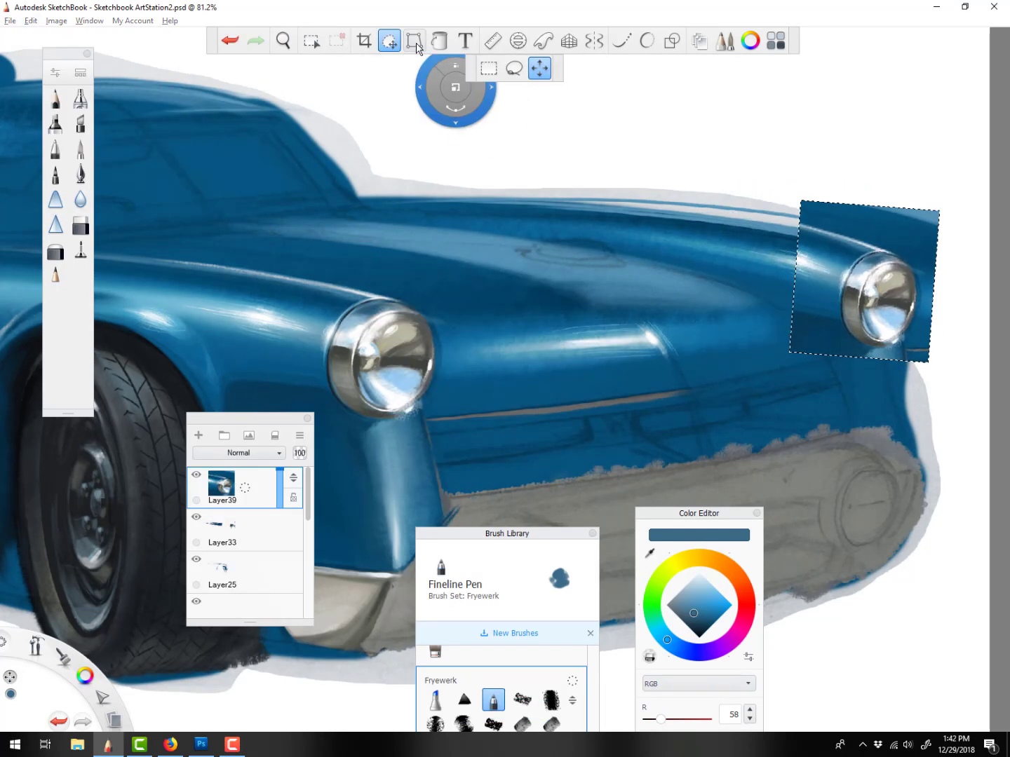
left_click(415, 42)
left_click_drag(940, 363, 934, 361)
left_click_drag(940, 201, 938, 198)
Erase a strip above the far headlight copy with the Hard Eraser and move the copy up over the white background
left_click(80, 225)
left_click_drag(798, 216, 936, 254)
left_click_drag(801, 220, 934, 259)
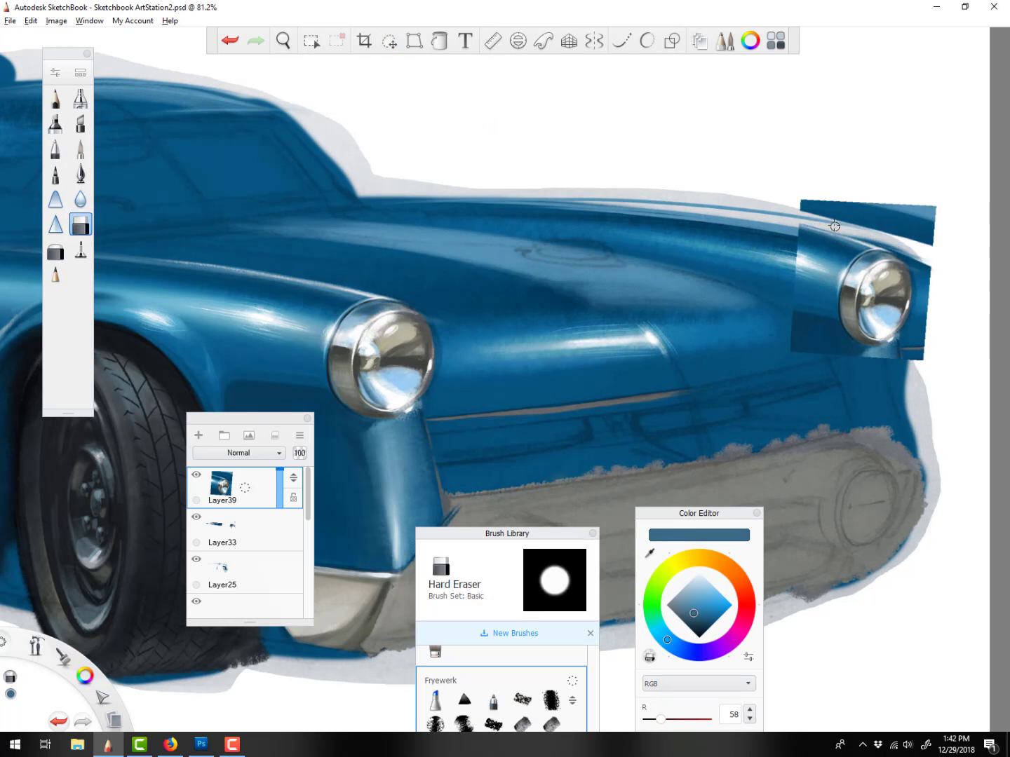
left_click(388, 41)
left_click_drag(899, 394, 873, 262)
Erase the excess above and beyond the copied headlight with the Hard Eraser and a transparent Conceptual 1 brush of size 15.1
left_click(80, 225)
mouse_move(768, 78)
left_mouse_down()
mouse_move(895, 128)
mouse_move(836, 105)
left_mouse_up()
left_click_drag(894, 126, 875, 223)
left_click(464, 698)
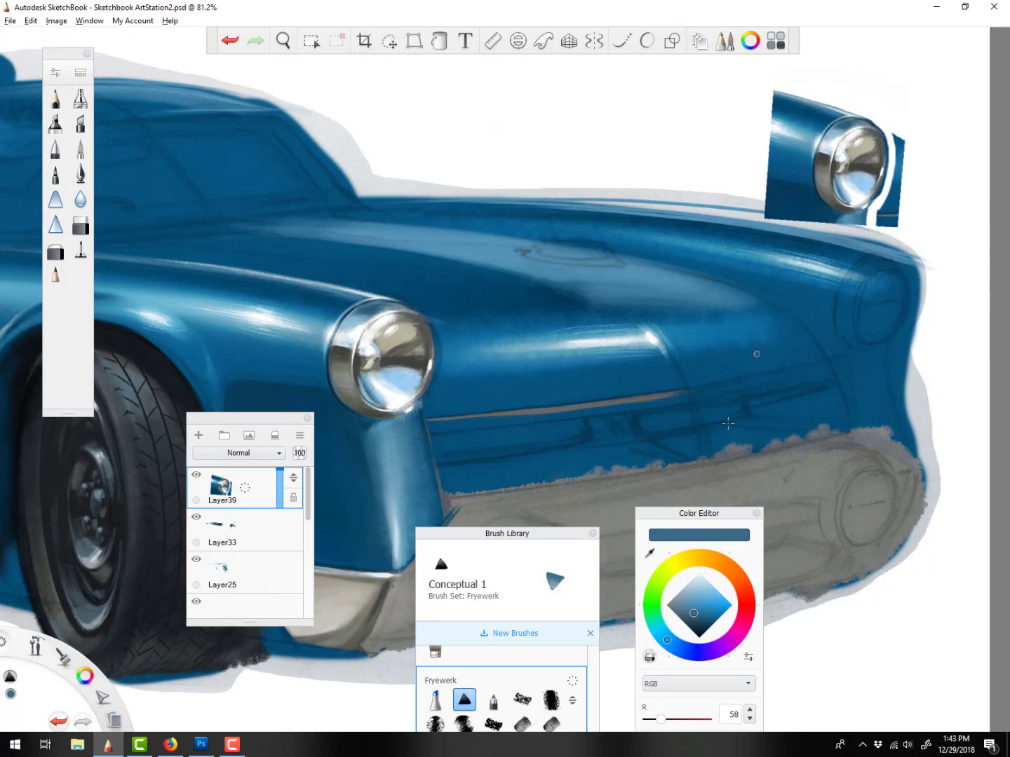
key("bracketright")
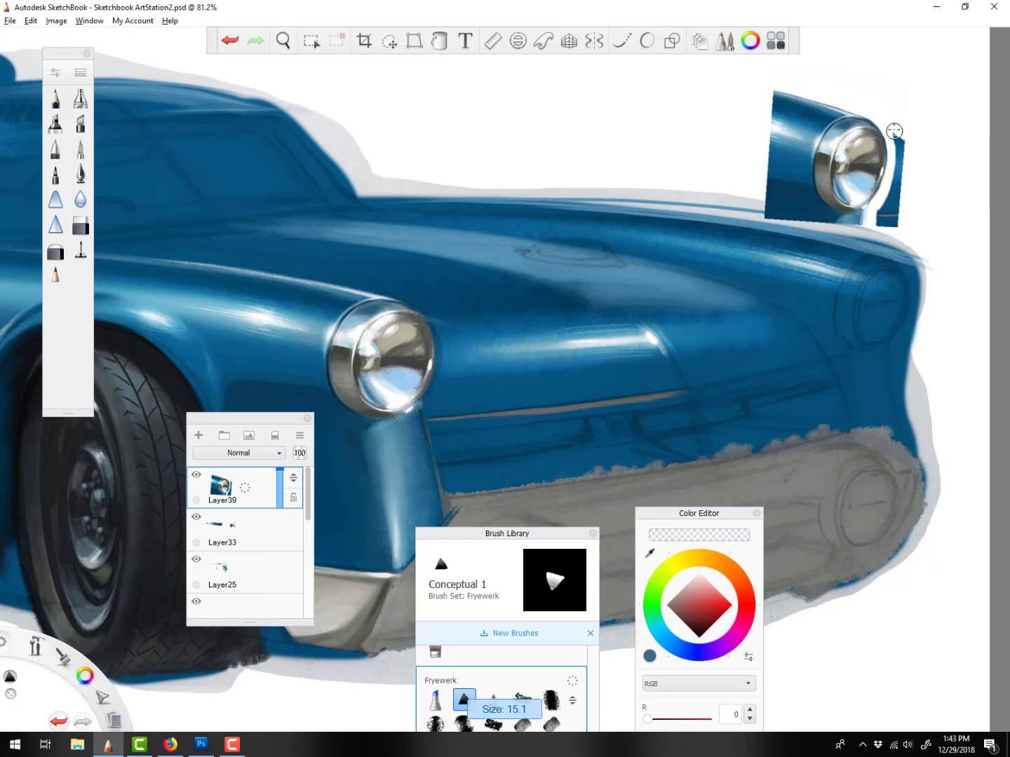
left_click_drag(894, 131, 891, 222)
Move the trimmed headlight copy back onto the far front fender
key("v")
left_click_drag(842, 59, 873, 193)
left_click_drag(806, 362, 767, 382)
Mirror the canvas horizontally and erase the copied patch's hard inner edges so it blends into the far fender
left_click(31, 21)
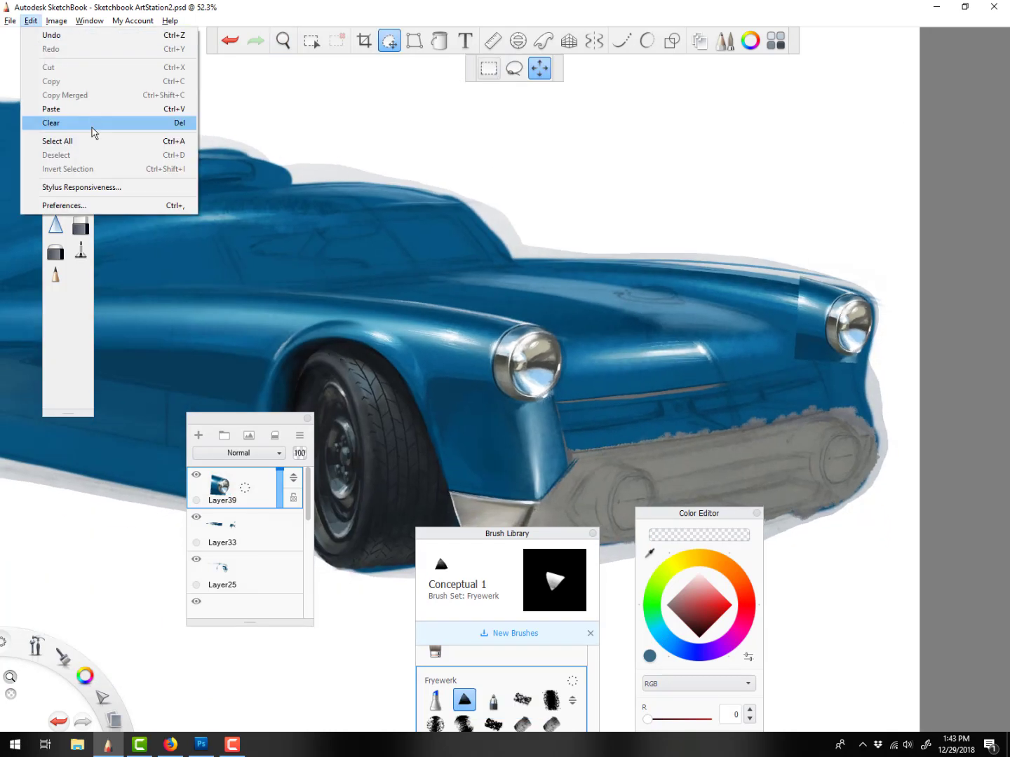
mouse_move(56, 21)
left_click(81, 98)
left_click_drag(184, 555, 640, 527)
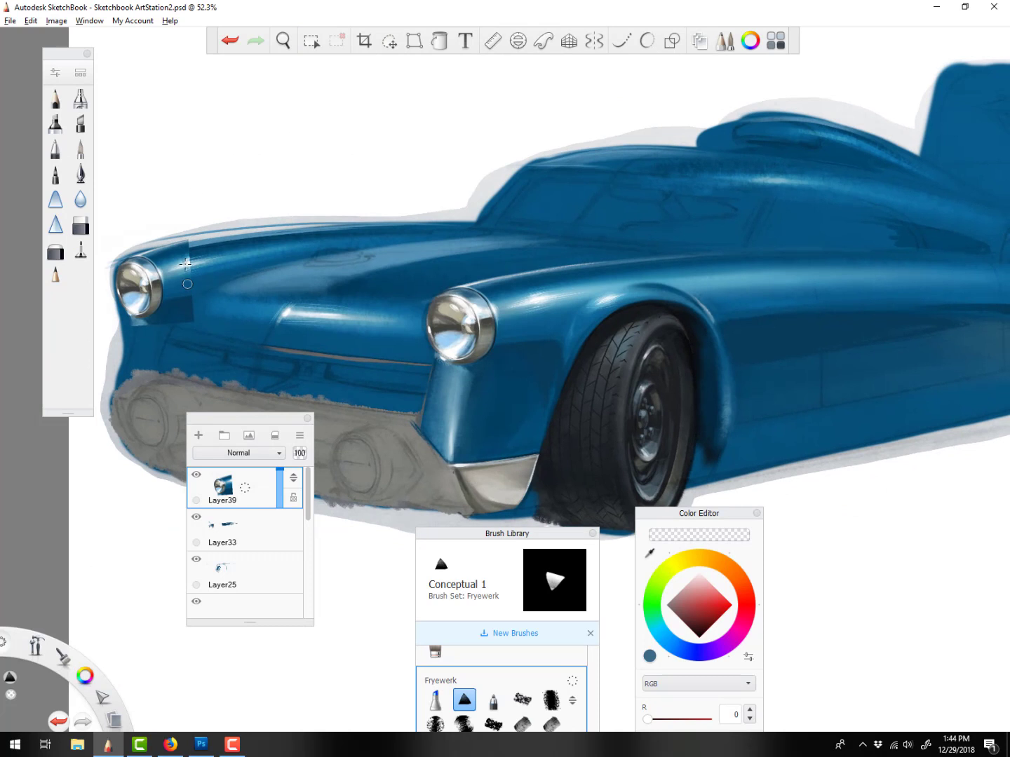
key("bracketleft")
left_click_drag(169, 308, 187, 313)
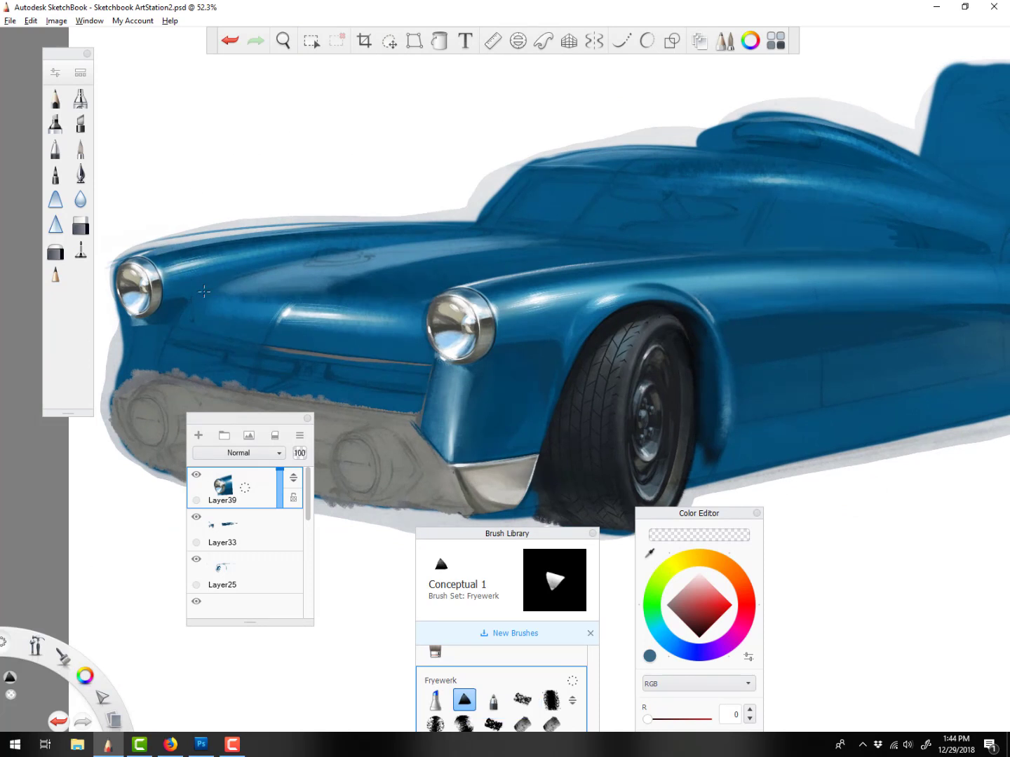
Nudge the far headlight copy into its final alignment and mirror the canvas back
key("v")
left_click_drag(262, 281, 280, 270)
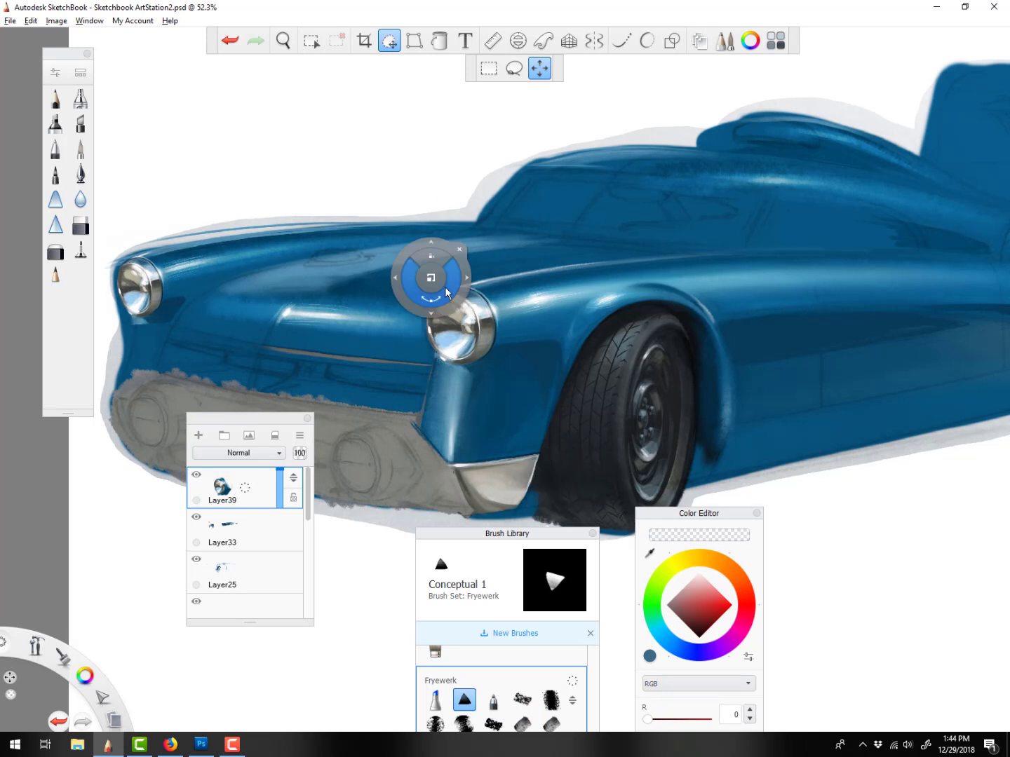
key("space")
left_click_drag(434, 231, 458, 238)
left_click(56, 21)
left_click(92, 106)
key("space")
left_click_drag(603, 490, 252, 507)
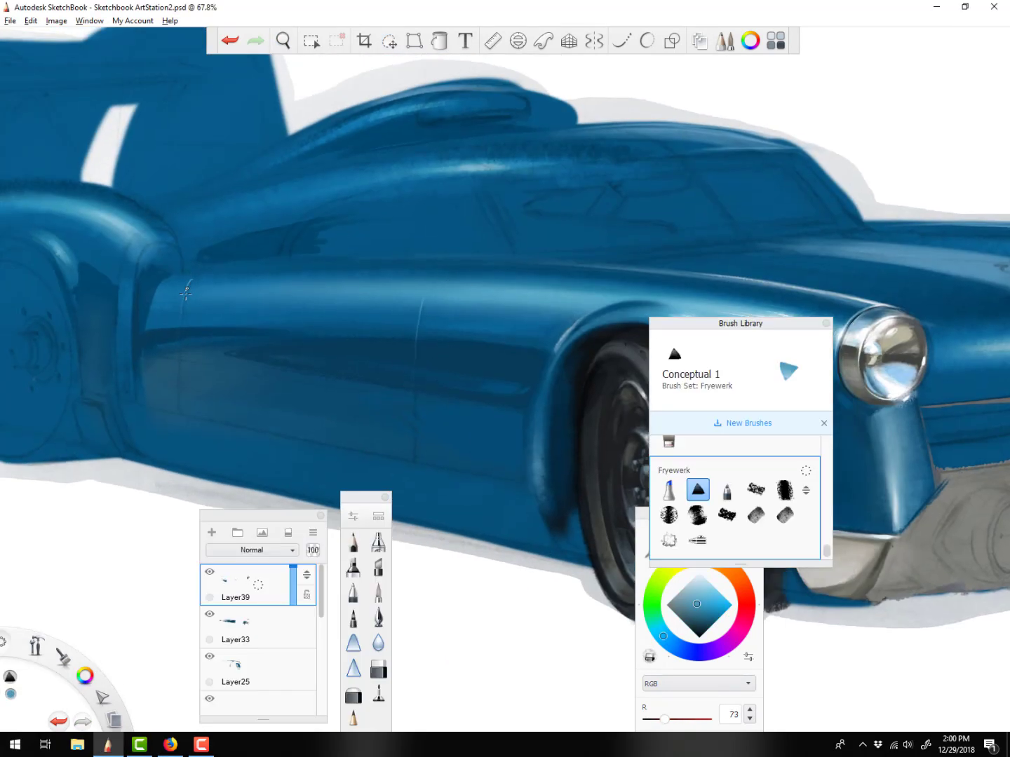
Refine the rear door seam with a sampled dark blue and transparent Conceptual 1 brush strokes
left_click(187, 297, "alt")
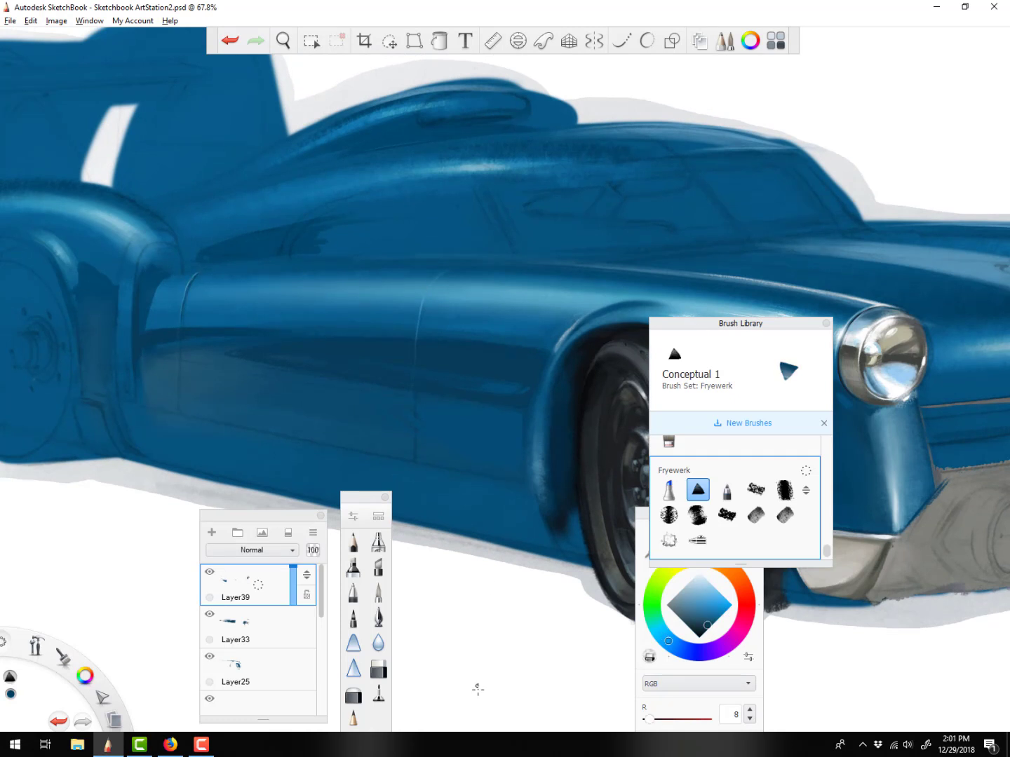
left_click(649, 657)
left_click_drag(183, 334, 191, 298)
left_click(596, 325, "alt")
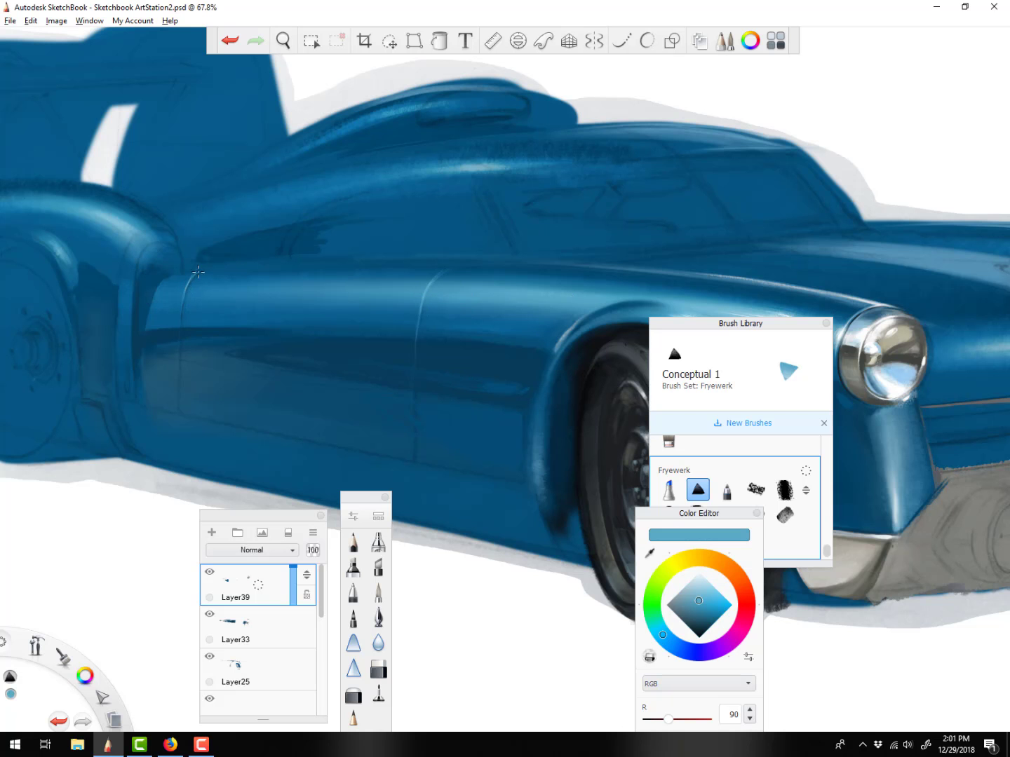
Paint fine highlights on the upper ends of both door seams with near-white sampled from the headlight
left_click(856, 358, "alt")
key("[")
key("[")
left_click_drag(425, 288, 419, 324)
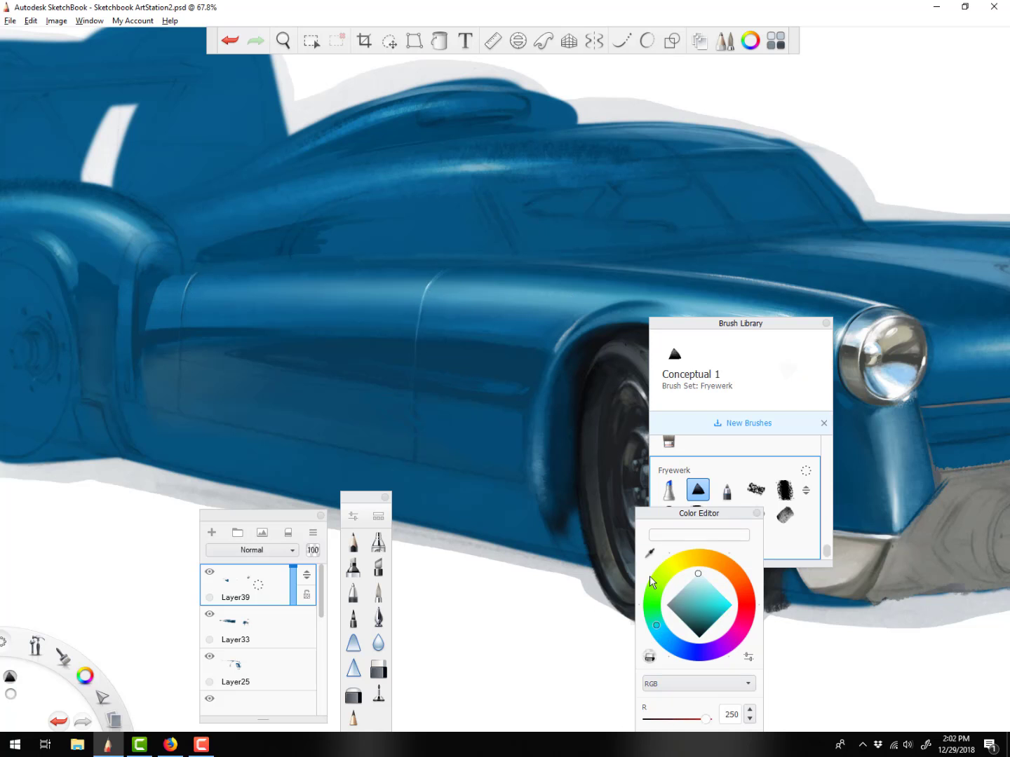
left_click_drag(184, 292, 194, 275)
Try softening the door seam highlights with transparent color and undo the last stroke
key("]")
left_click_drag(729, 515, 573, 558)
left_click(492, 701)
key("]")
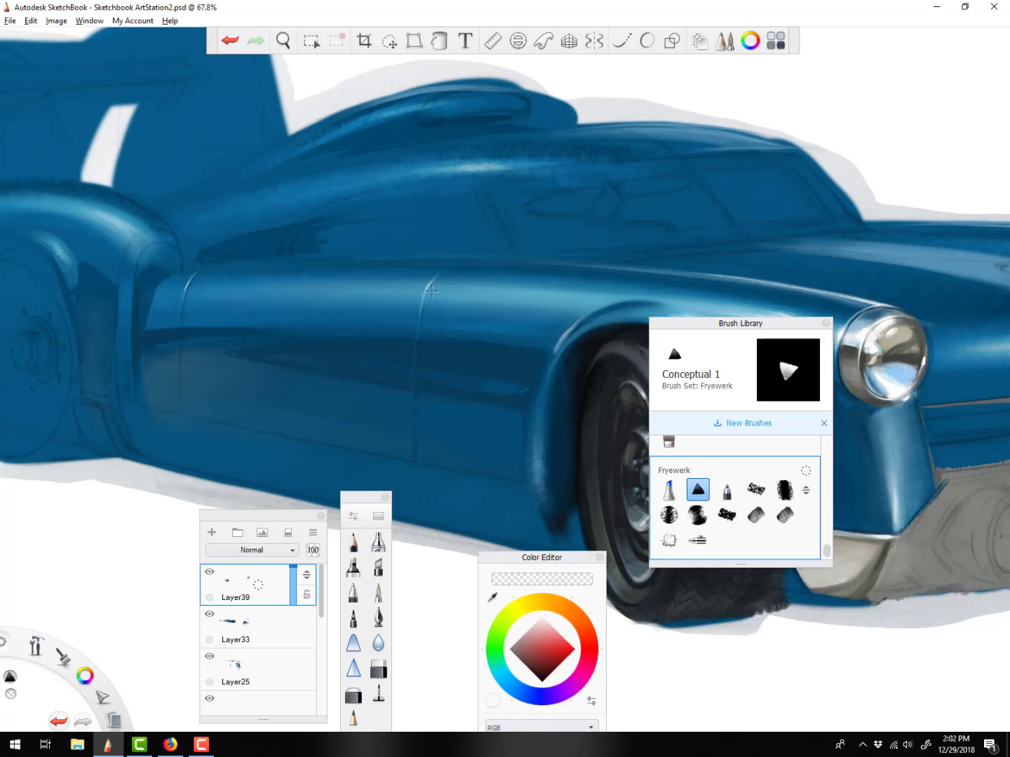
left_click(441, 309, "alt")
left_click(492, 702)
left_click(492, 701)
key("ctrl+z")
Tone down the lower front door seam and the rear door seam with blue sampled from the body
left_click_drag(417, 344, 413, 421)
left_click(180, 341, "alt")
mouse_move(185, 294)
left_mouse_down()
mouse_move(179, 350)
mouse_move(185, 300)
left_mouse_up()
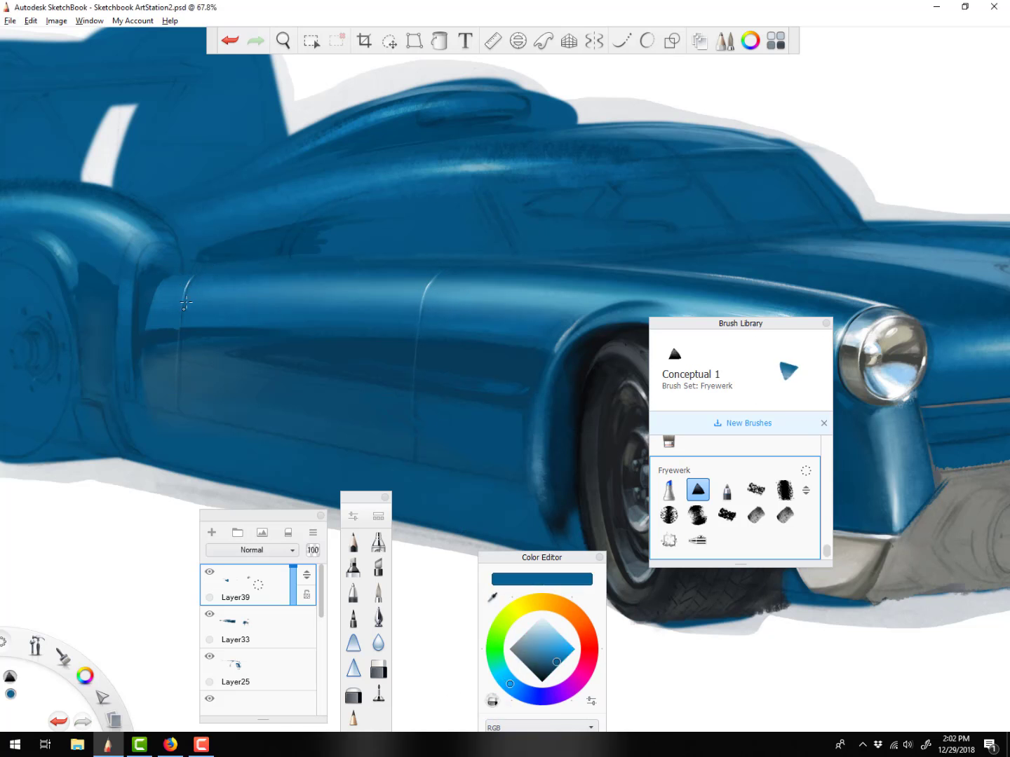
Blend the middle stretches of the front and rear door seams into the body using blues sampled beside each seam
left_click(421, 330, "alt")
left_click(422, 347, "alt")
left_click_drag(422, 312, 418, 336)
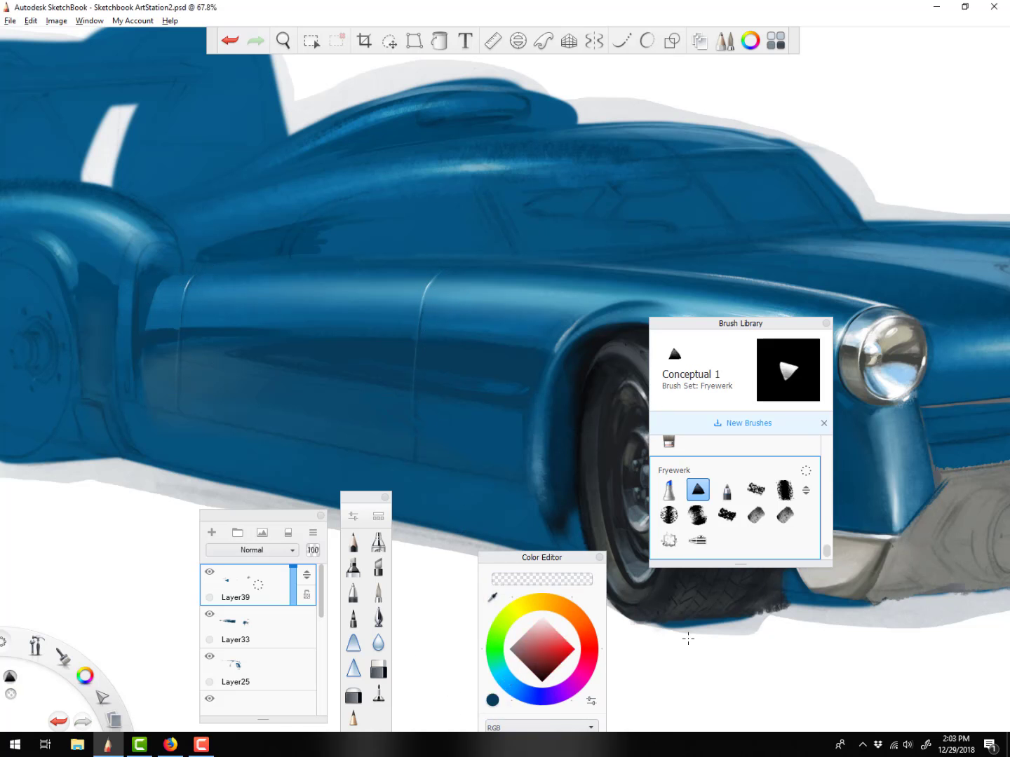
left_click(180, 332, "alt")
left_click(180, 338, "alt")
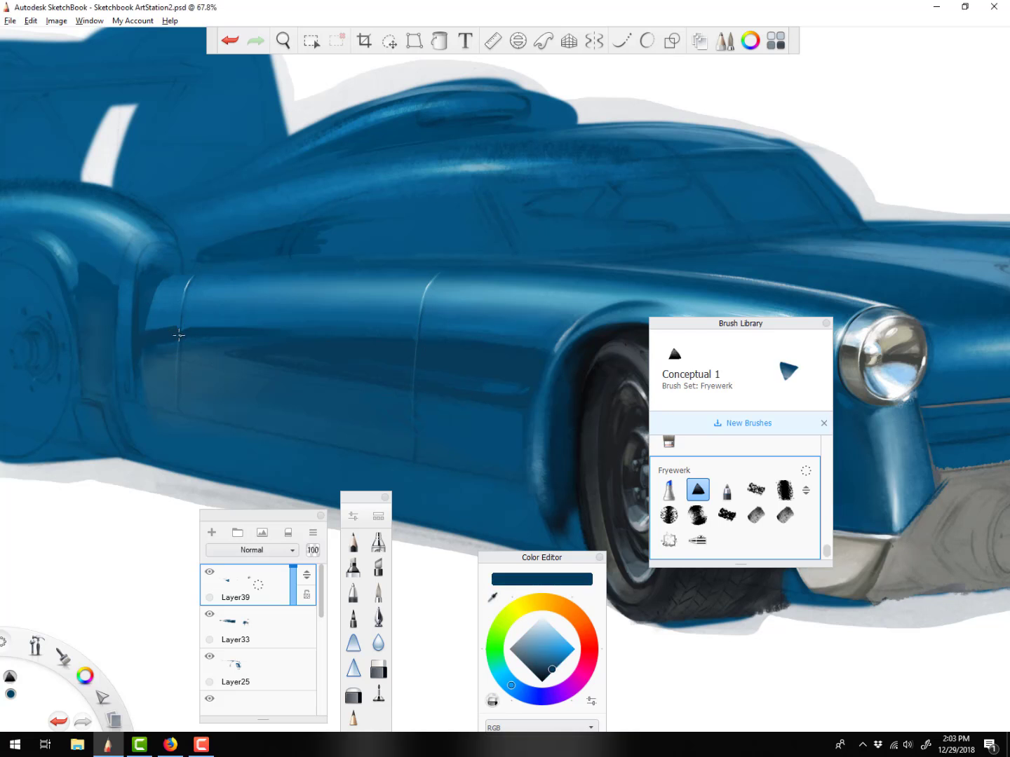
left_click_drag(181, 329, 179, 341)
Refine the upper front door seam with a finer Conceptual 1 brush and sampled body blues
left_click(423, 331, "alt")
left_click(423, 341, "alt")
key("bracketleft")
left_click_drag(424, 327, 419, 338)
left_click(422, 339, "alt")
key("bracketright")
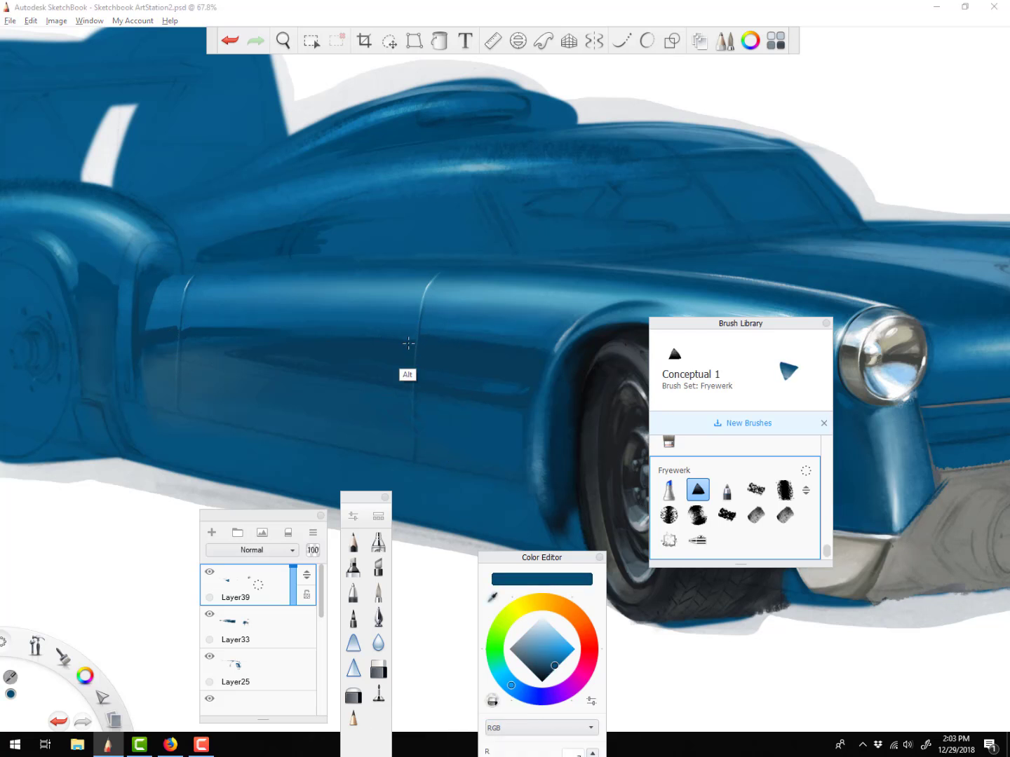
left_click(155, 330, "alt")
left_click(532, 449, "alt")
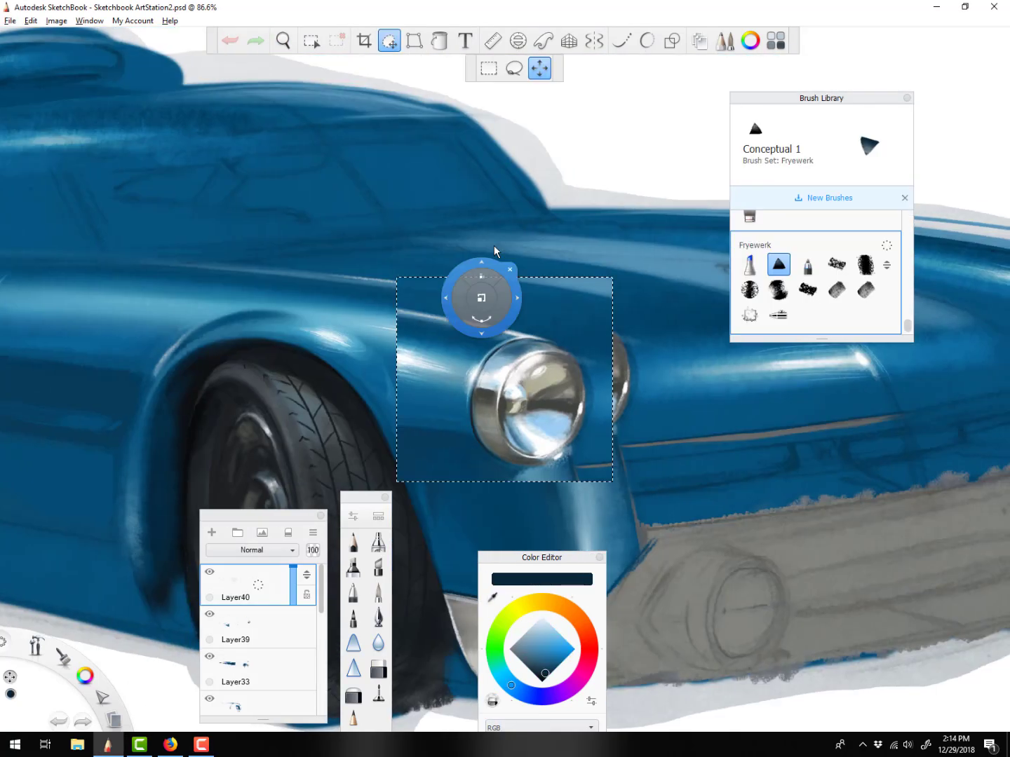
Distort the copied headlight section to roughly half its width, with the lamp lower down and the far corners slightly skewed
key("ctrl+t")
left_click_drag(504, 379, 490, 426)
left_click_drag(612, 382, 505, 382)
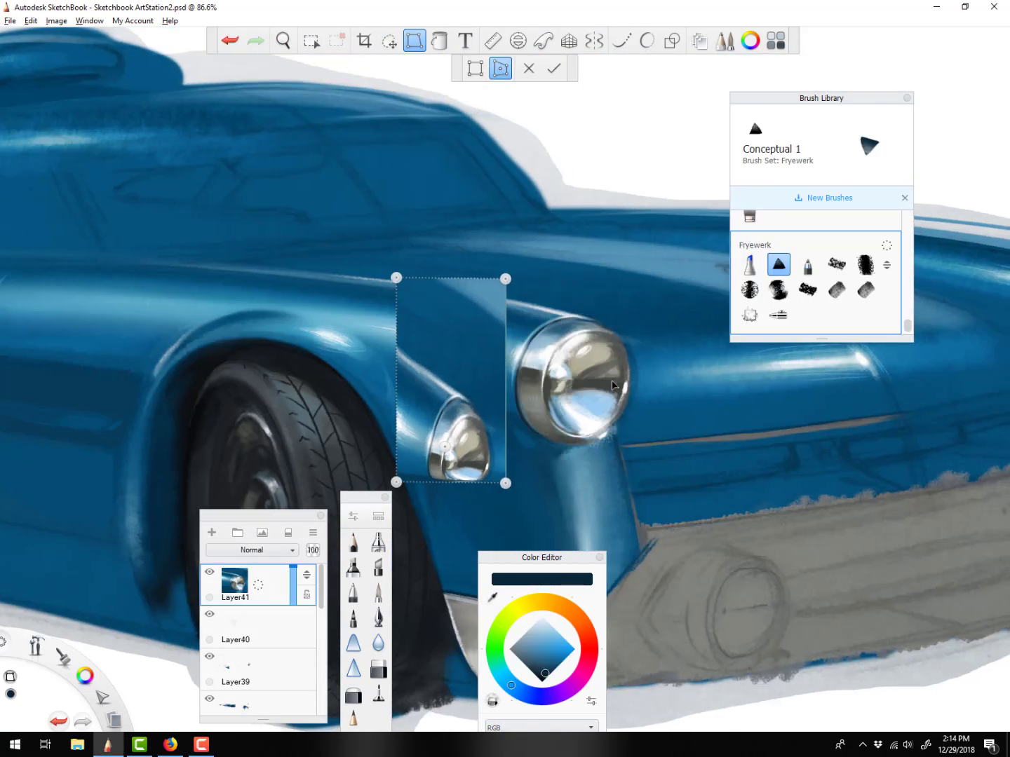
left_click_drag(505, 483, 501, 479)
left_click_drag(506, 278, 514, 275)
key("Return")
Lasso-select the lens of the small headlight copy and try a color adjustment on it
key("m")
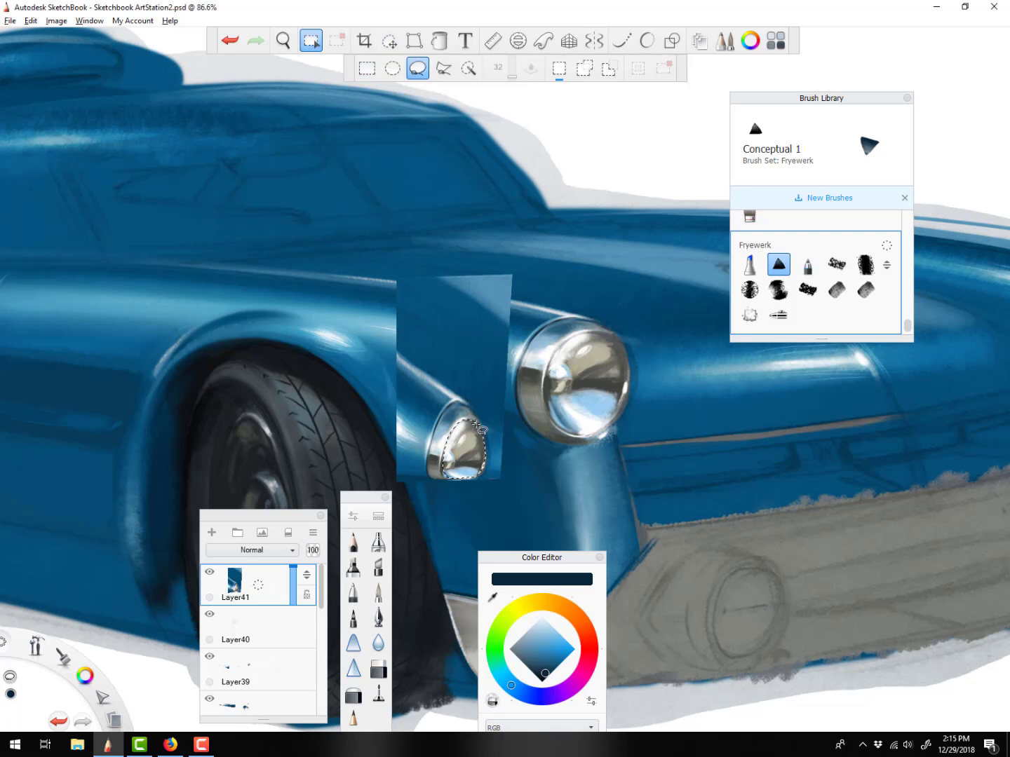
left_click_drag(476, 423, 471, 420)
left_click(56, 22)
left_click(91, 211)
left_click_drag(614, 446, 866, 461)
left_click_drag(803, 502, 873, 502)
left_click(895, 640)
Tint the selected lens with Color Balance at Cyan-Red 62, Magenta-Green -100 and Yellow-Blue -100
left_click(89, 22)
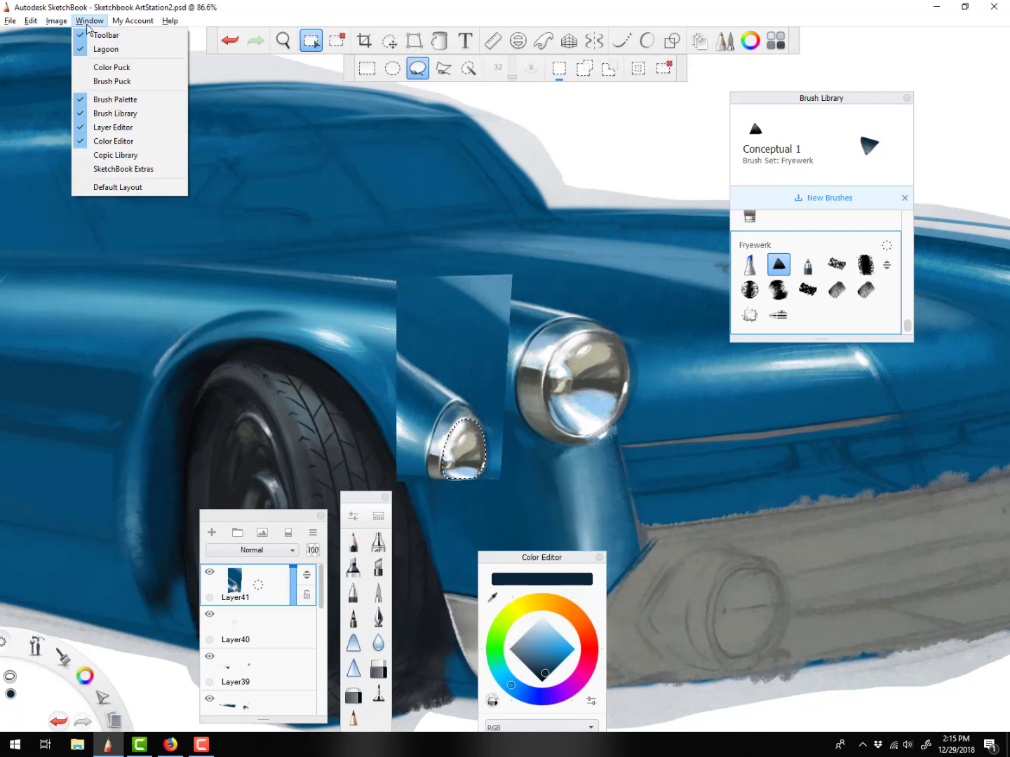
mouse_move(56, 21)
left_click(105, 157)
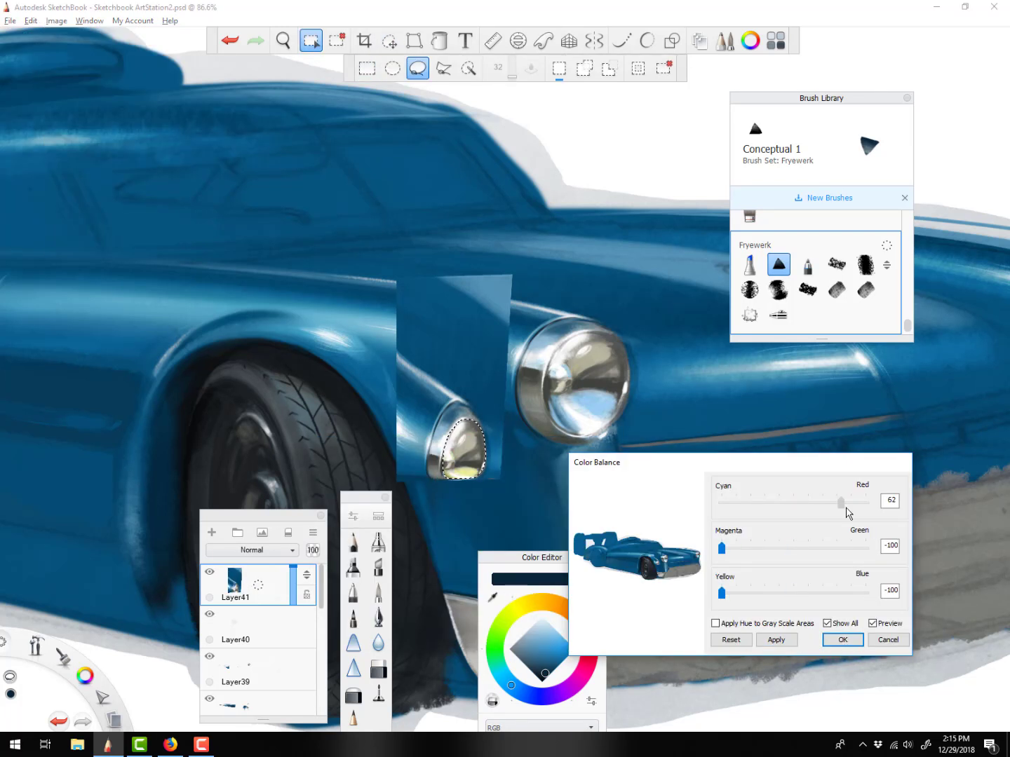
left_click(843, 640)
Color the small lens amber with Conceptual 1 on a new layer in a different blend mode, and merge it down
left_click(378, 567)
left_click(779, 265)
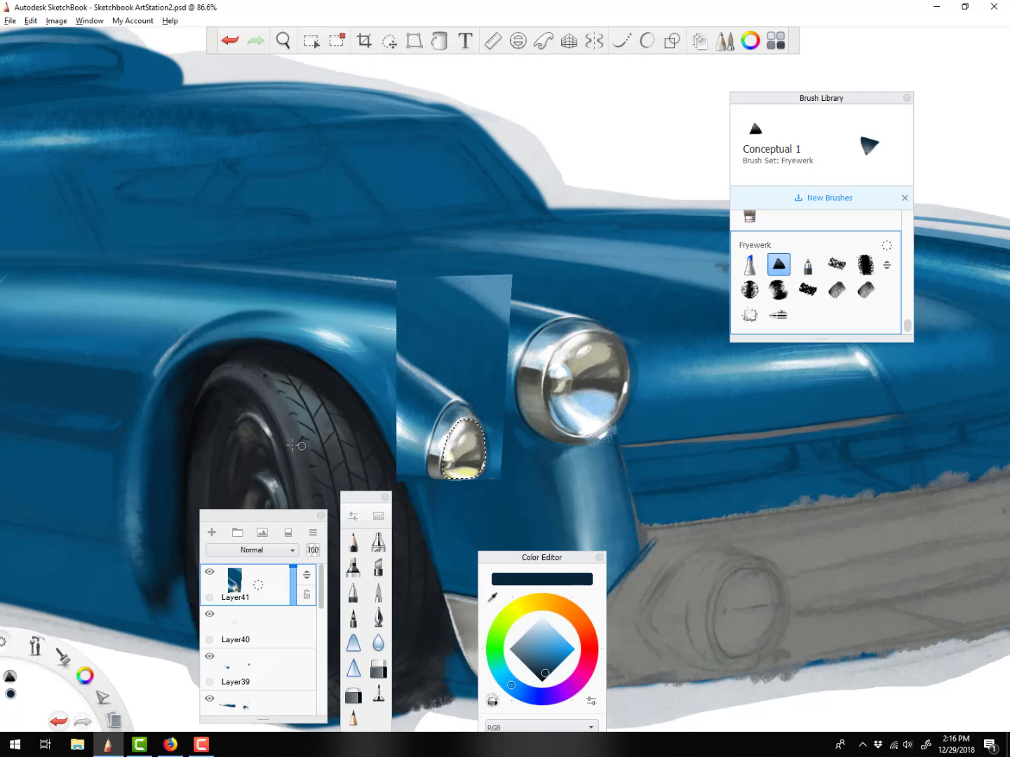
left_click(211, 534)
left_click(278, 550)
left_click(234, 467)
left_click(578, 622)
left_click(564, 643)
left_click(546, 603)
left_click_drag(471, 429, 464, 472)
left_click(559, 604)
key("ctrl+e")
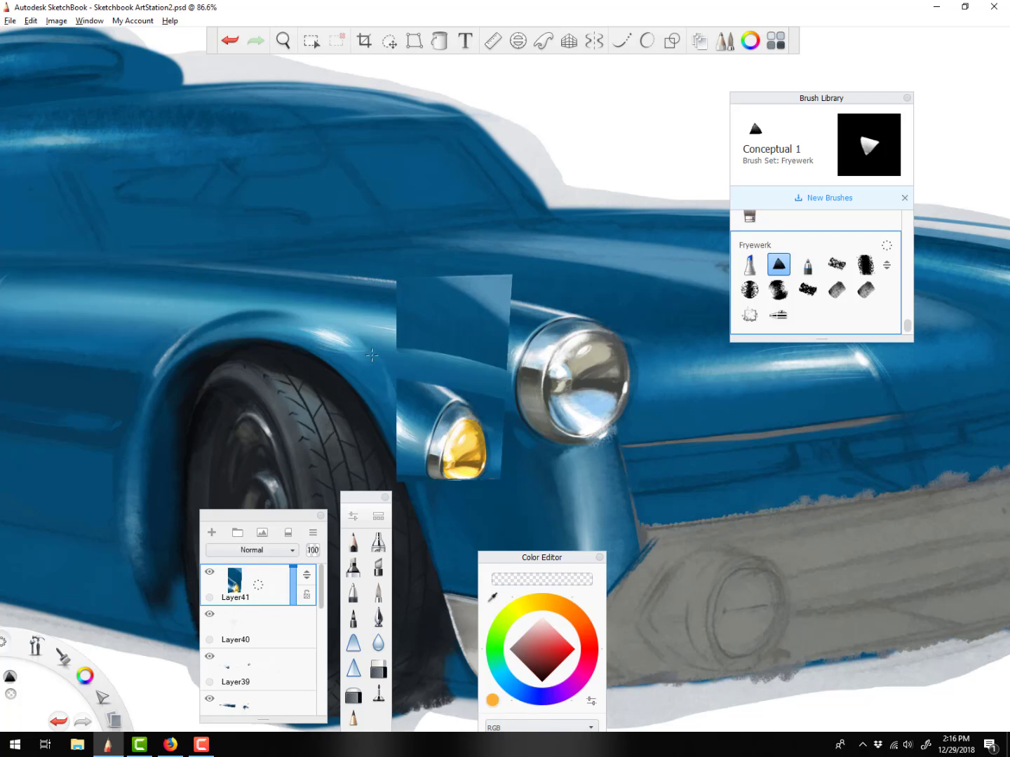
Erase the surplus blue body area around the amber lamp with transparent color and sample dark gray for its rim
mouse_move(424, 393)
left_mouse_down()
mouse_move(499, 390)
mouse_move(493, 480)
left_mouse_up()
left_click_drag(491, 407, 484, 287)
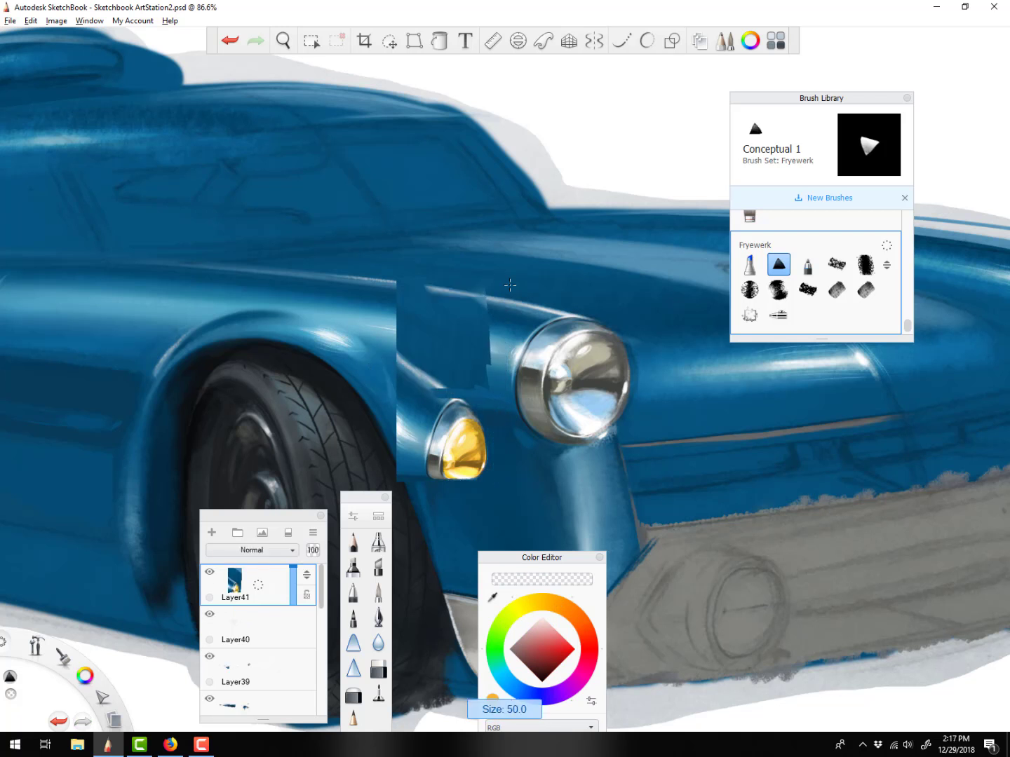
left_click_drag(403, 315, 484, 381)
left_click_drag(414, 476, 444, 401)
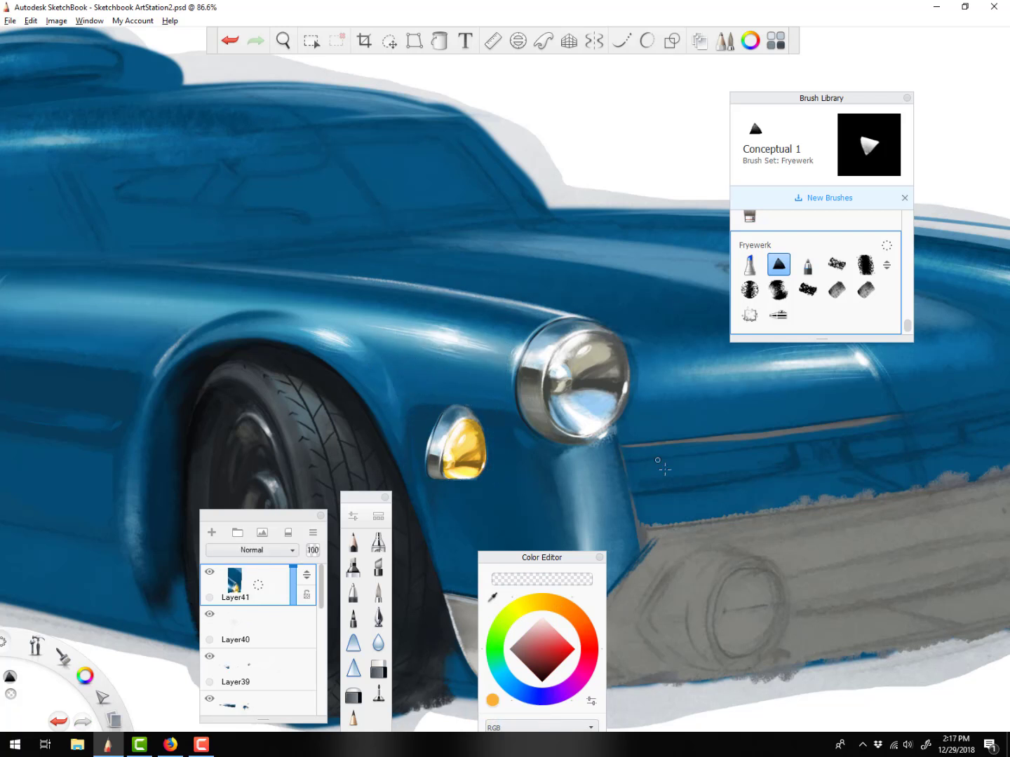
left_click(491, 430, "alt")
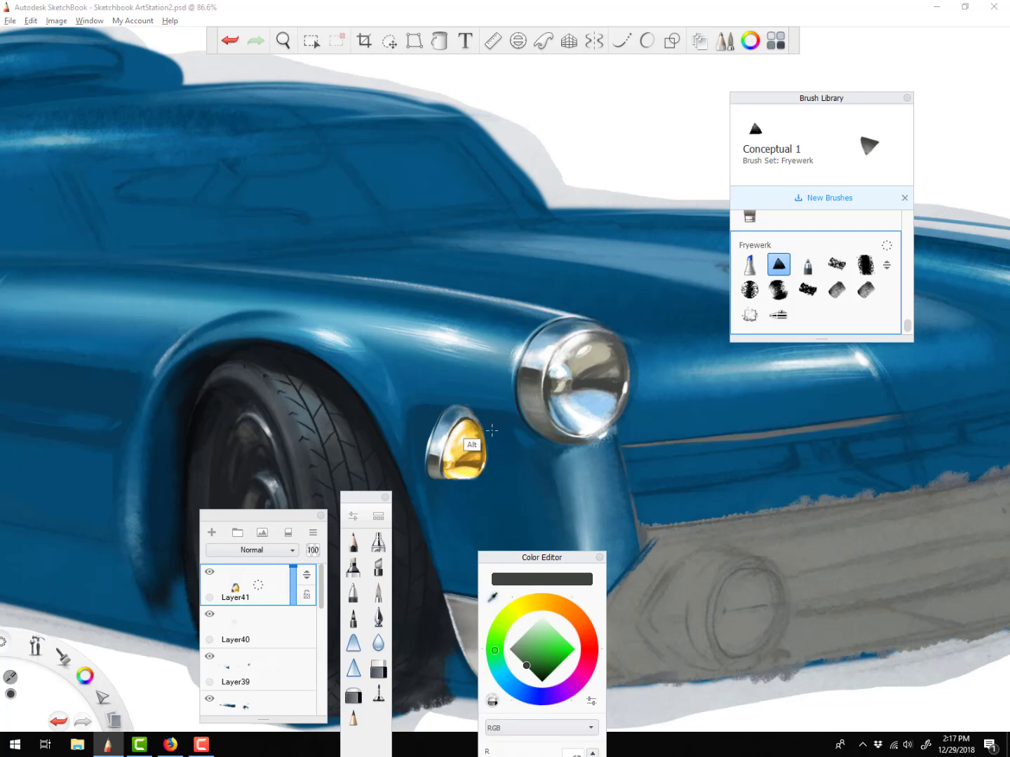
Move the amber lamp onto the top of the headlight and distort it so it leans back along the fender
left_click(389, 42)
left_click_drag(402, 559, 525, 420)
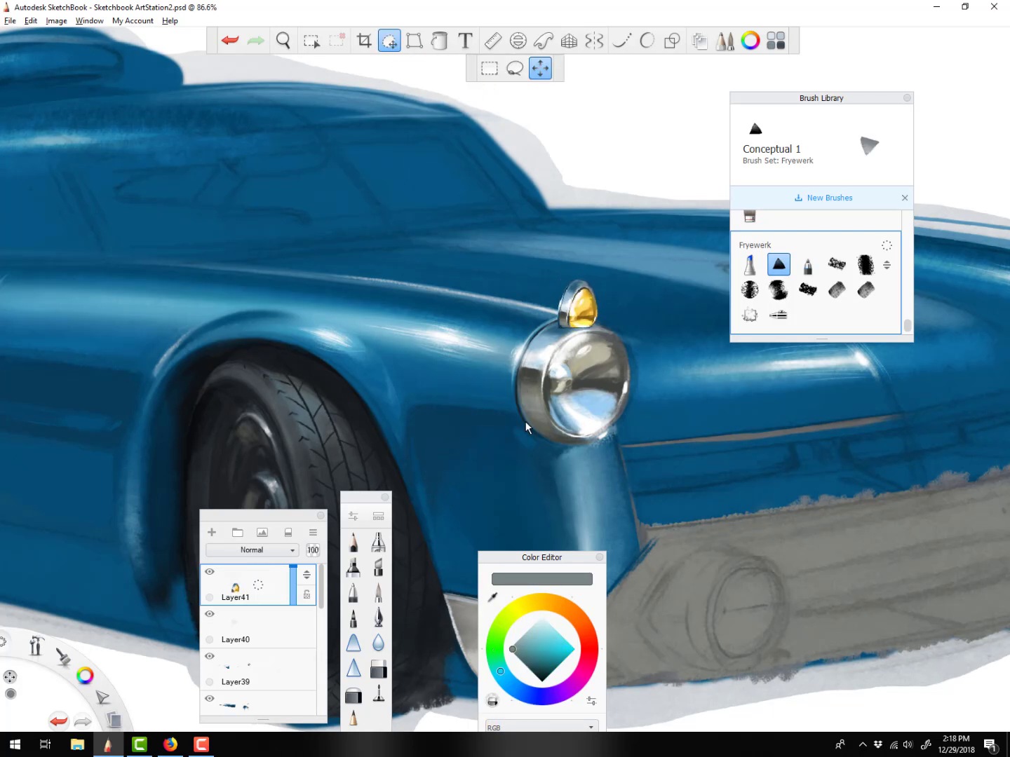
left_click(414, 41)
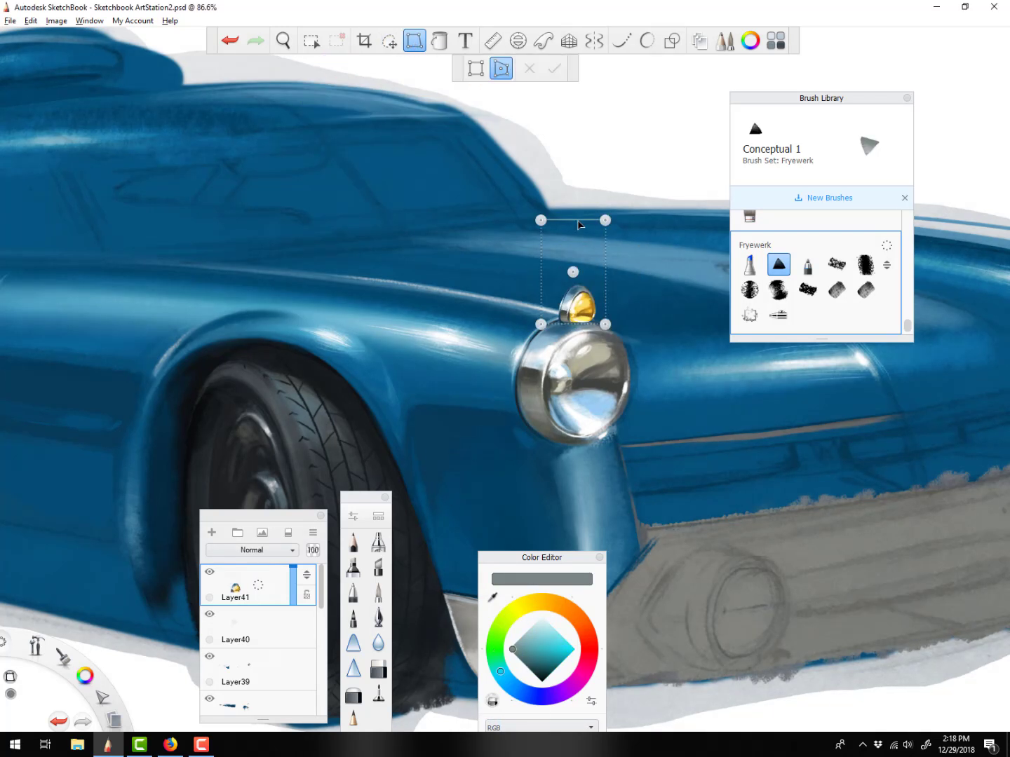
left_click_drag(579, 223, 526, 243)
left_click(554, 67)
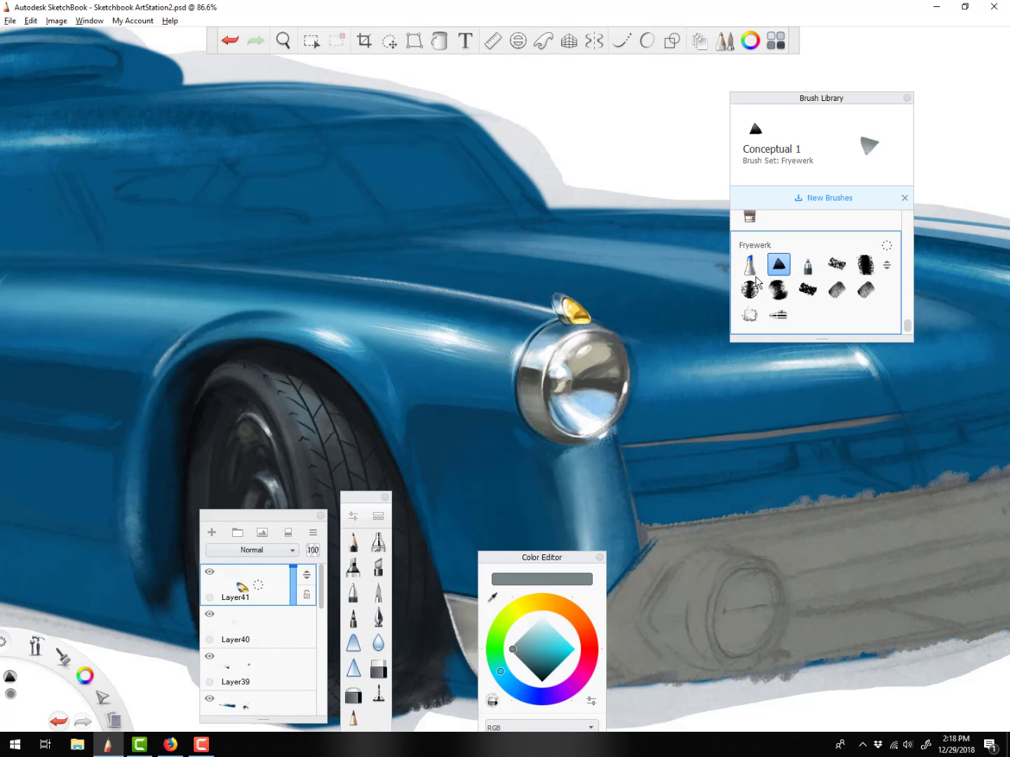
Stretch a chrome copy back along the fender into a long spear and place the amber lamp's layer above it
left_click(388, 41)
left_click(414, 41)
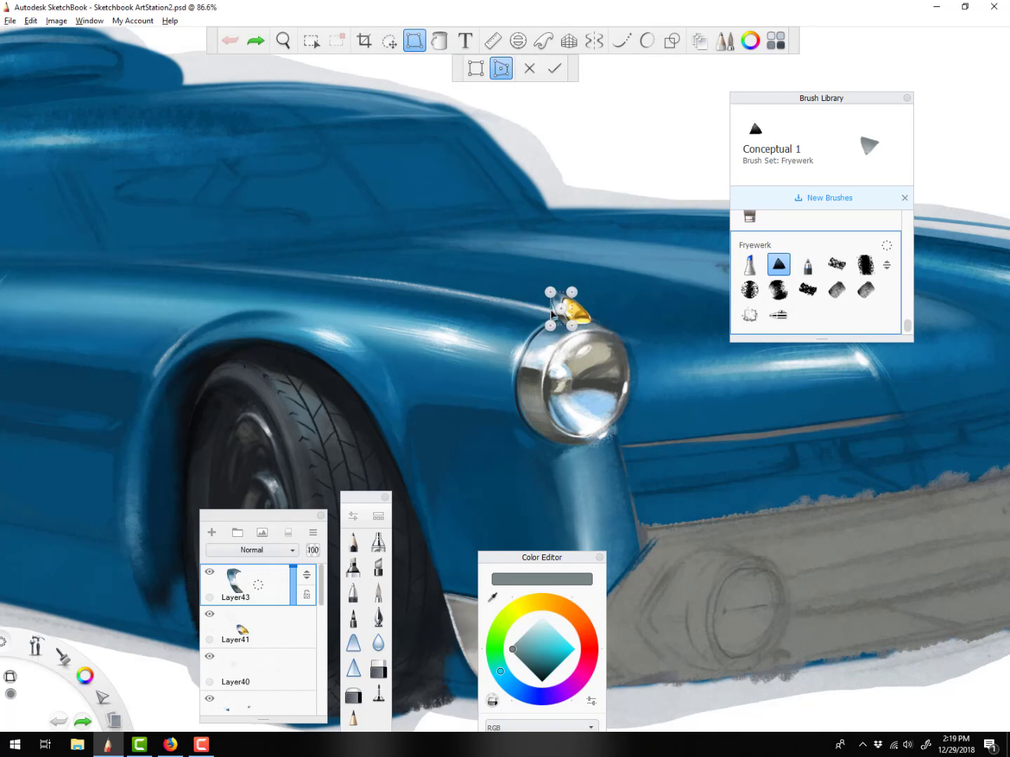
left_click_drag(553, 314, 362, 287)
left_click(554, 68)
left_click(236, 628)
left_click_drag(237, 628, 237, 585)
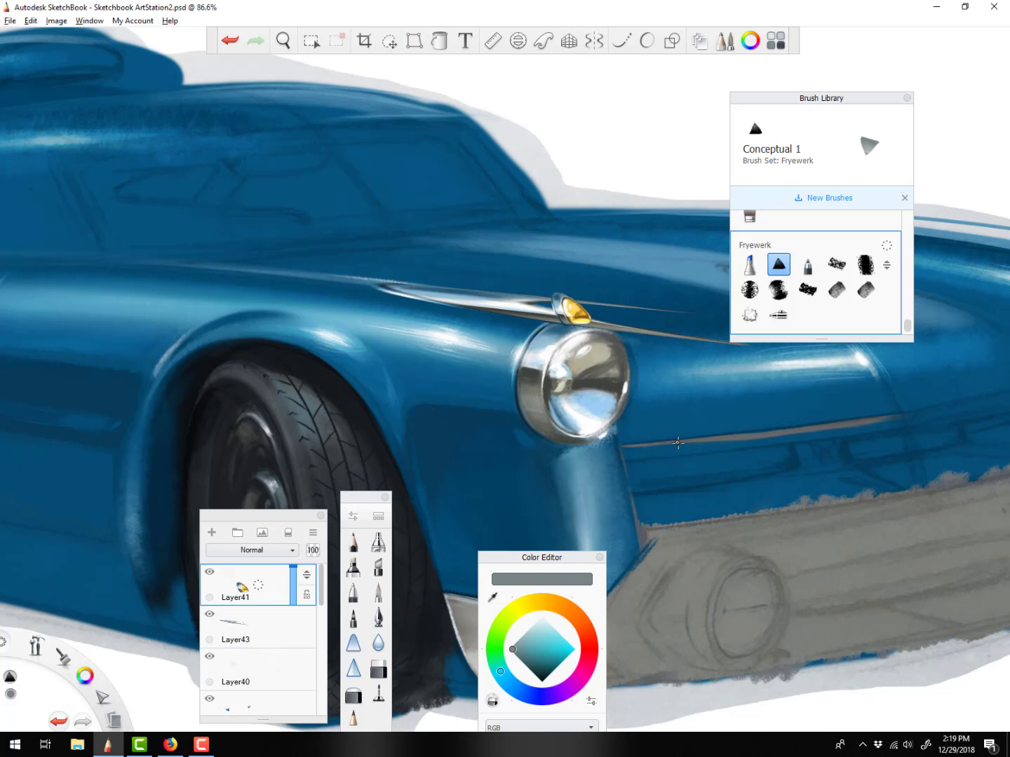
Clean up and shade the chrome spear with blue-gray and light blue tones sampled from the painting
left_click(678, 441, "alt")
left_click(235, 628)
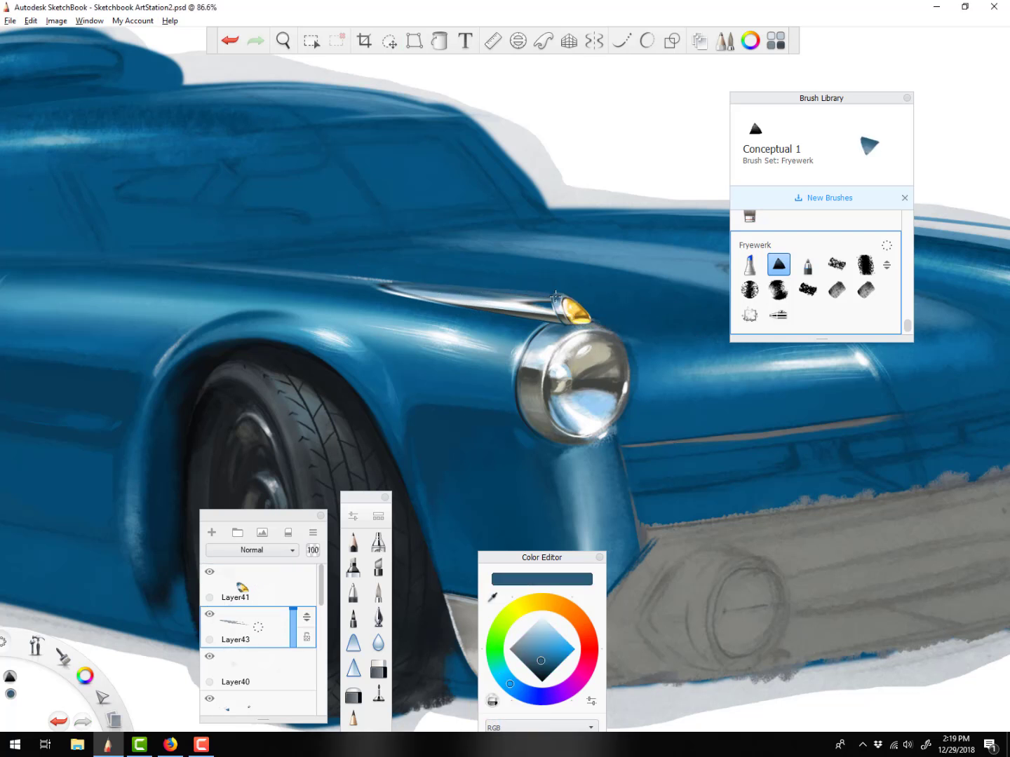
left_click(413, 290, "alt")
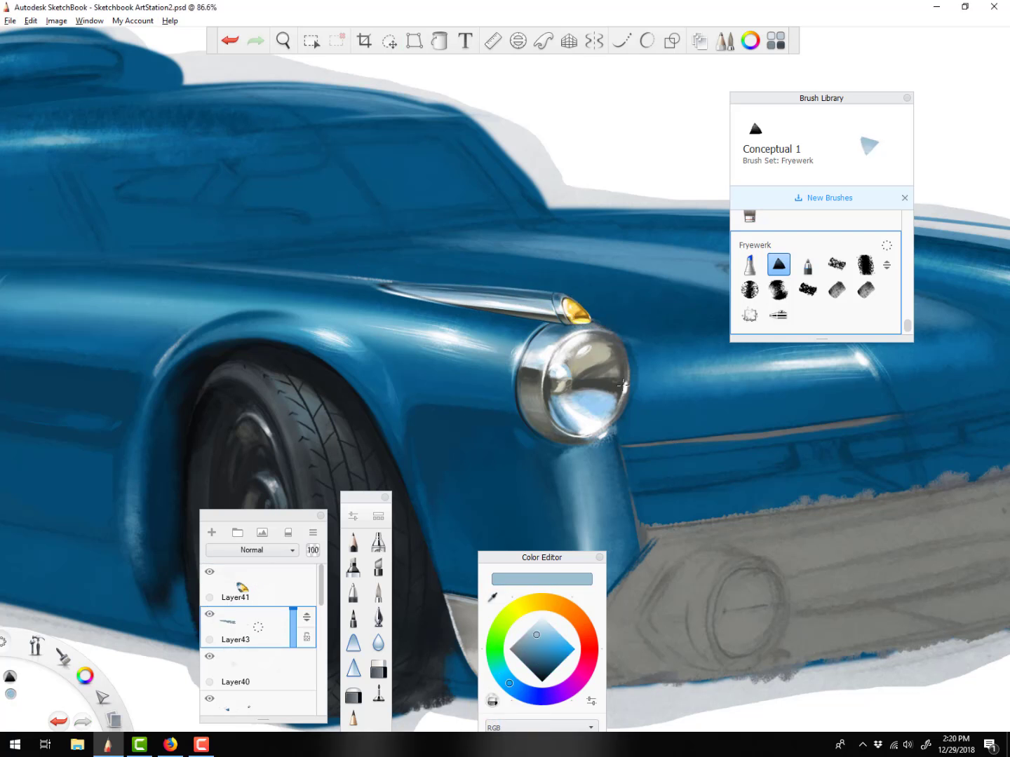
left_click(541, 345, "alt")
left_click(590, 316, "alt")
Merge the amber lamp with the chrome spear layer and erase the spear's thin rear tip with transparent color
left_click(241, 588)
key("ctrl+e")
key("grave")
left_click_drag(376, 278, 430, 282)
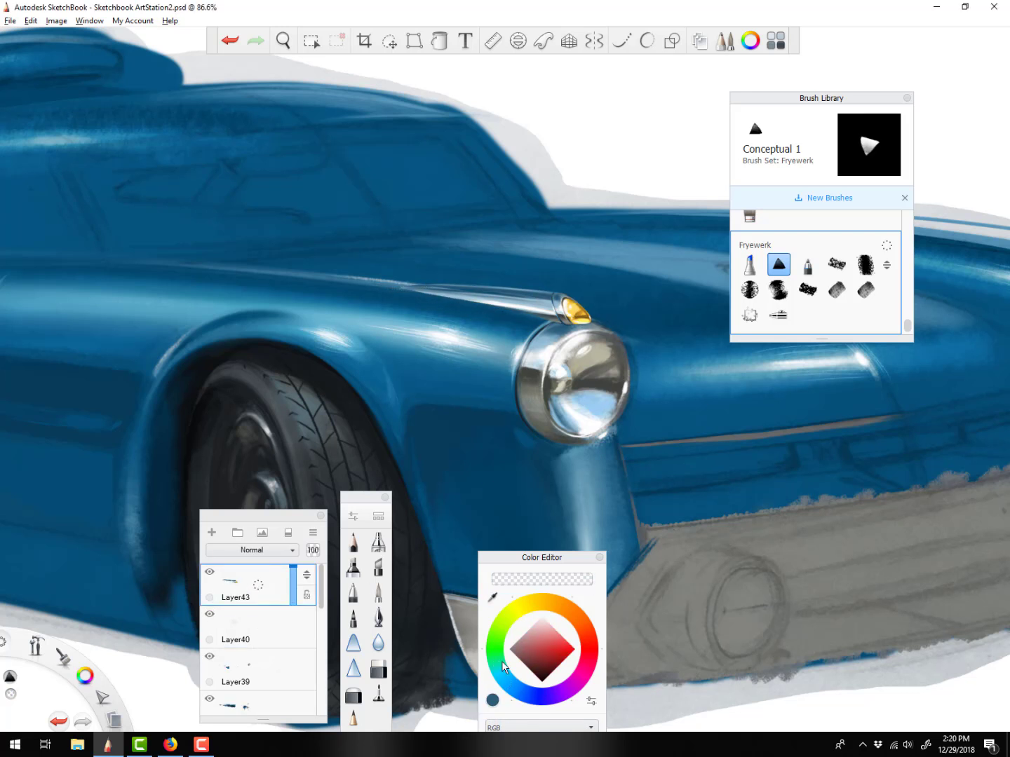
Refine the chrome around the amber lamp with light blue-gray tones sampled from the spear and lamp
left_click(419, 289, "alt")
left_click(513, 312, "alt")
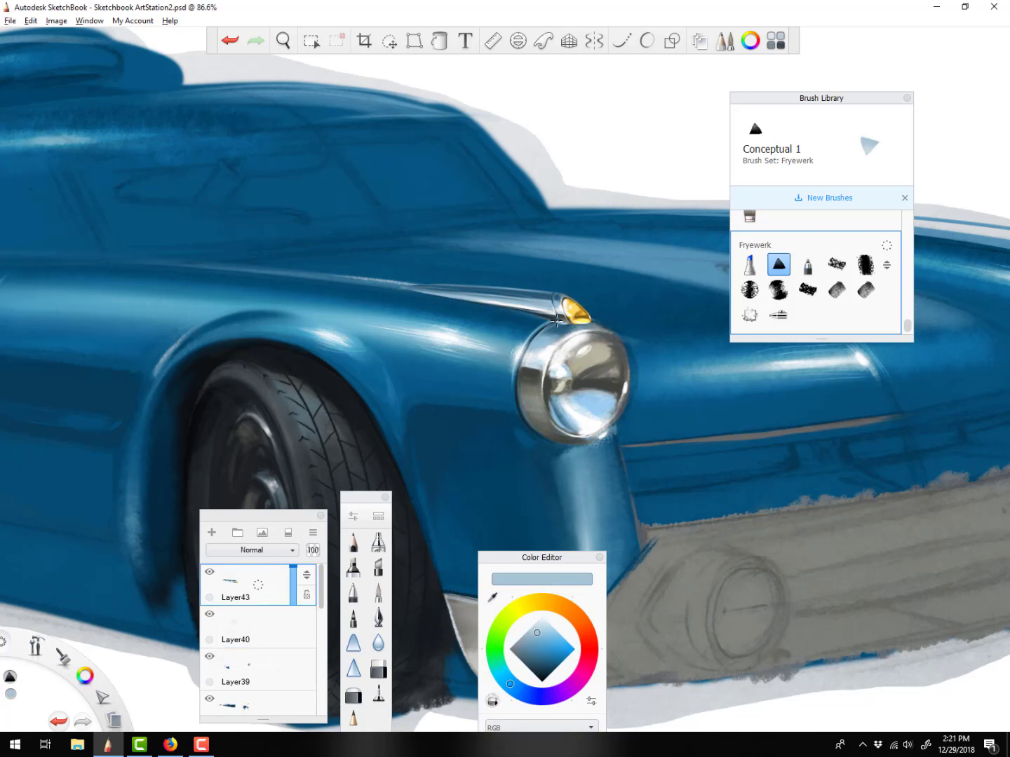
left_click(581, 322, "alt")
left_click(580, 317, "alt")
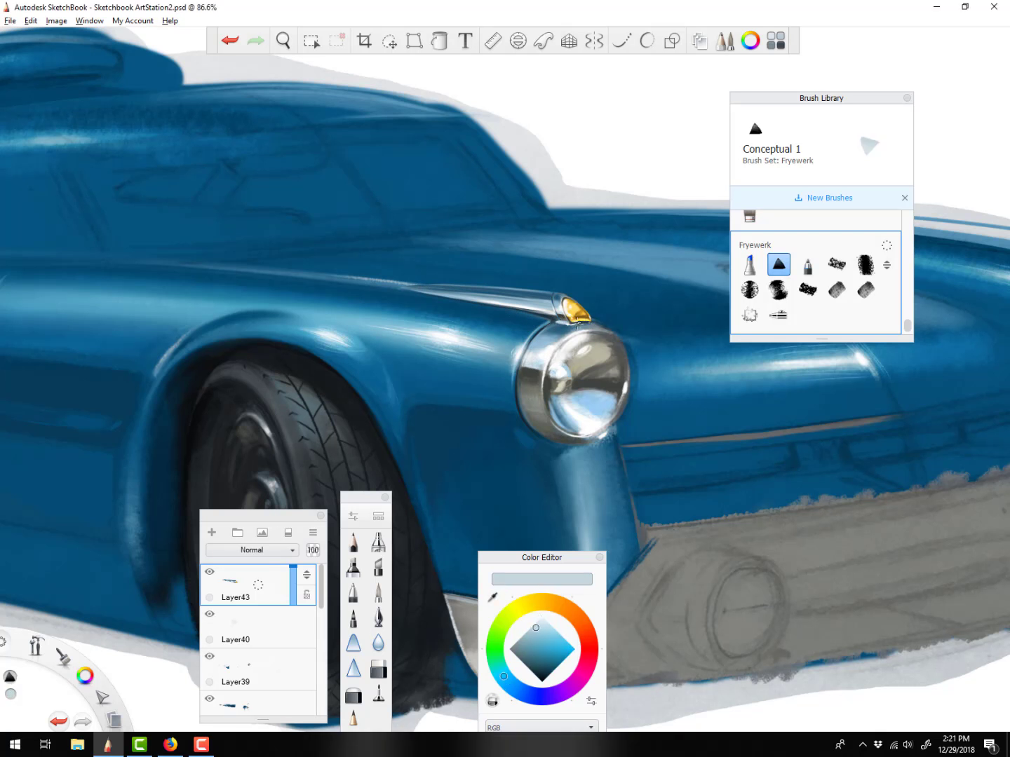
left_click(565, 328, "alt")
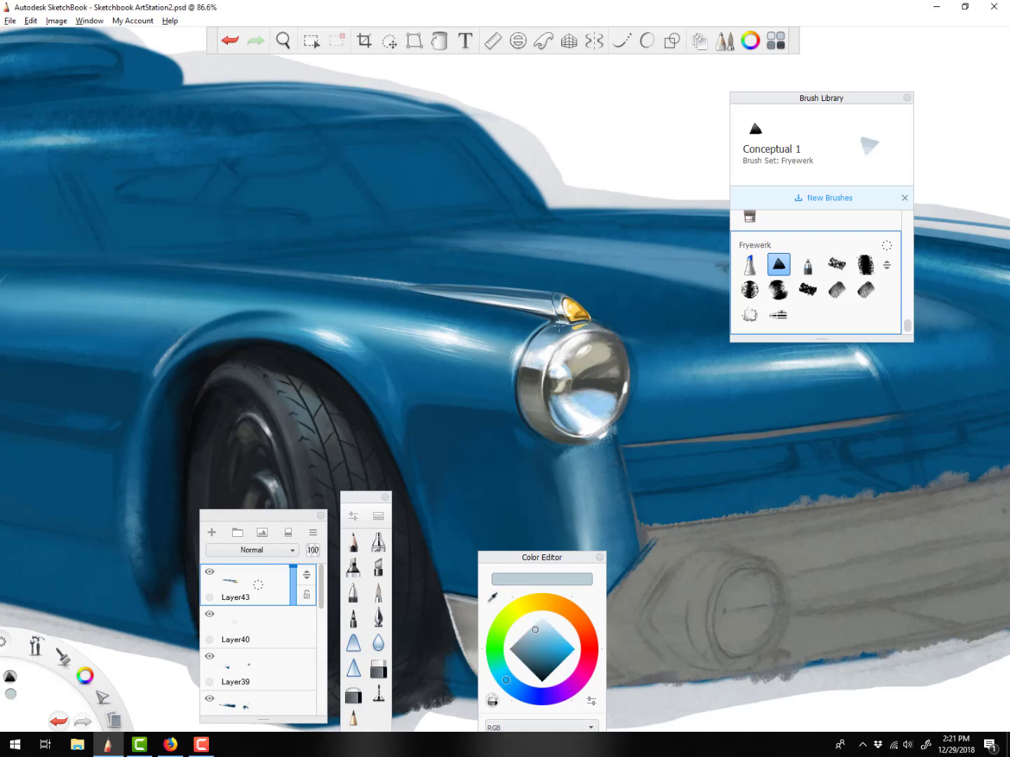
Touch up the joint between the spear and amber lamp with sampled chrome tones and fine near-white highlights
left_click(577, 325, "alt")
left_click(590, 323, "alt")
left_click(540, 314, "alt")
mouse_move(554, 305)
left_mouse_down()
mouse_move(459, 289)
mouse_move(549, 293)
left_mouse_up()
left_click(552, 341, "alt")
left_click(542, 622)
key("bracketleft")
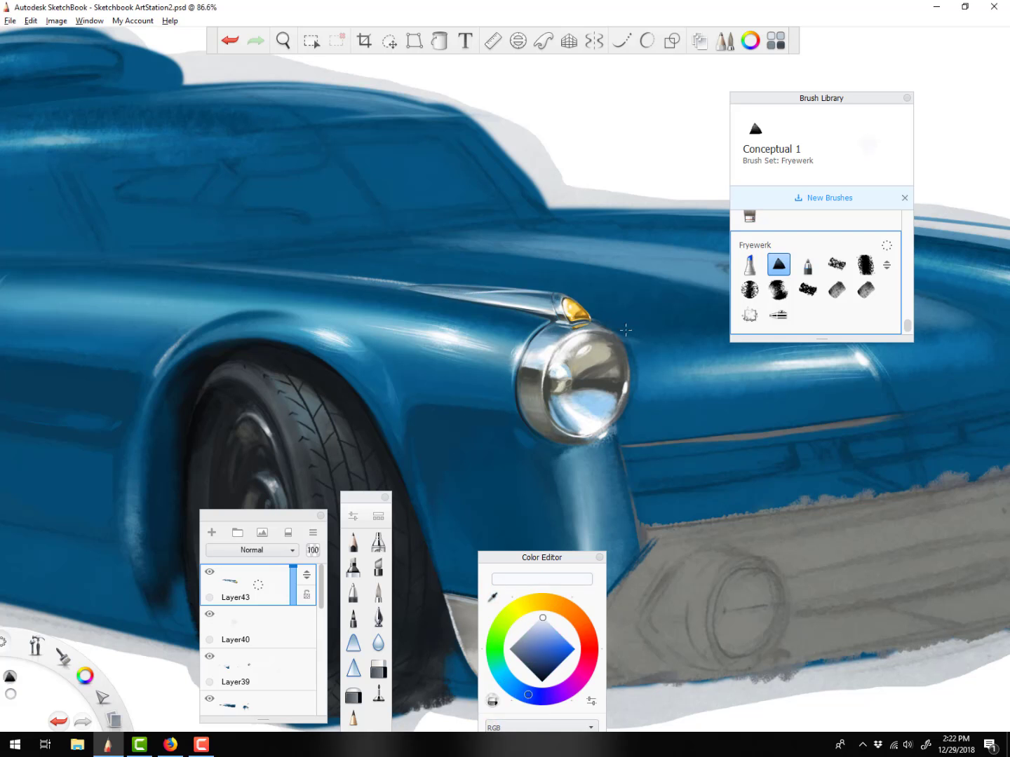
Shorten the chrome spear by erasing its rear end with a larger transparent brush
left_click(493, 701)
key("bracketright")
left_click_drag(482, 294, 400, 281)
left_click_drag(539, 295, 452, 290)
Define the shortened spear's edges with sampled dark blue and a smaller brush, and highlight it with sampled near-white
left_click(517, 413, "alt")
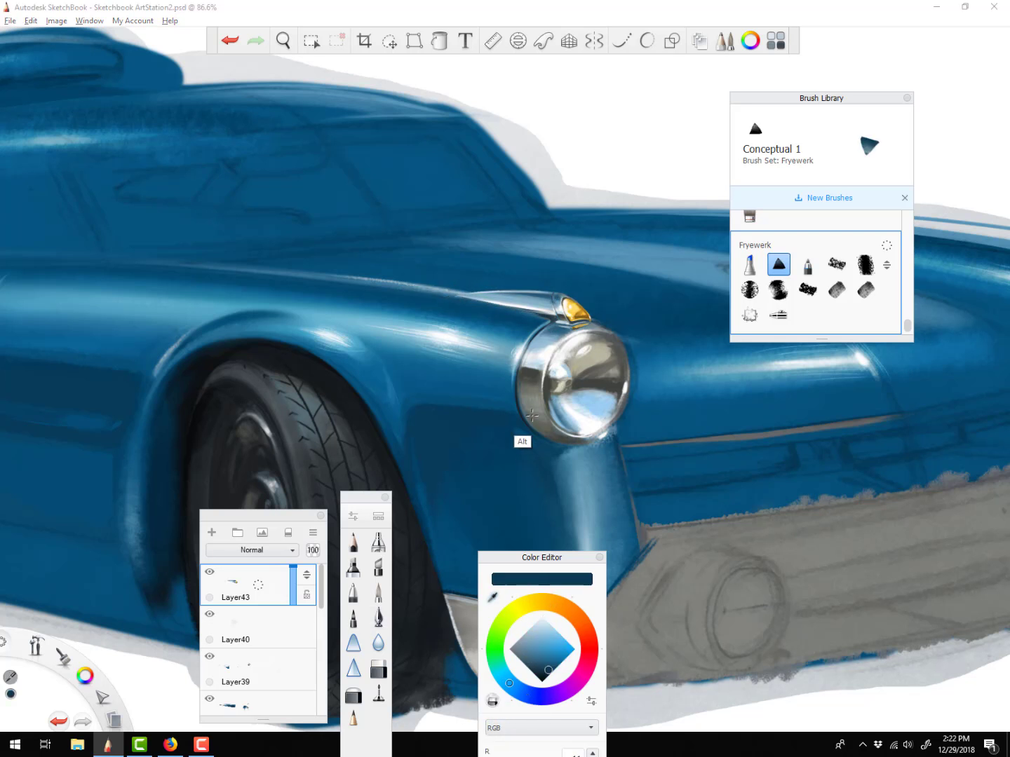
left_click(523, 408, "alt")
key("bracketleft")
mouse_move(518, 308)
left_mouse_down()
mouse_move(455, 296)
mouse_move(470, 295)
left_mouse_up()
key("bracketleft")
left_click(556, 311, "alt")
left_click(556, 311, "alt")
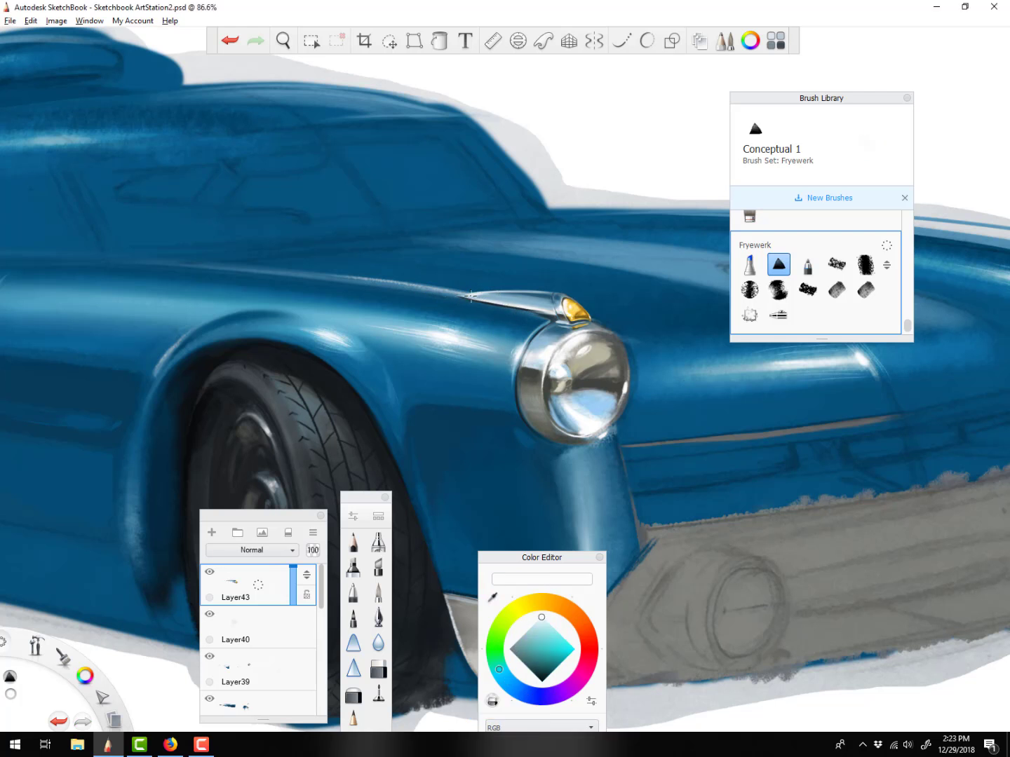
Shade the chrome collar behind the amber lens with tones sampled from the headlight rim and lamp
left_click(543, 359, "alt")
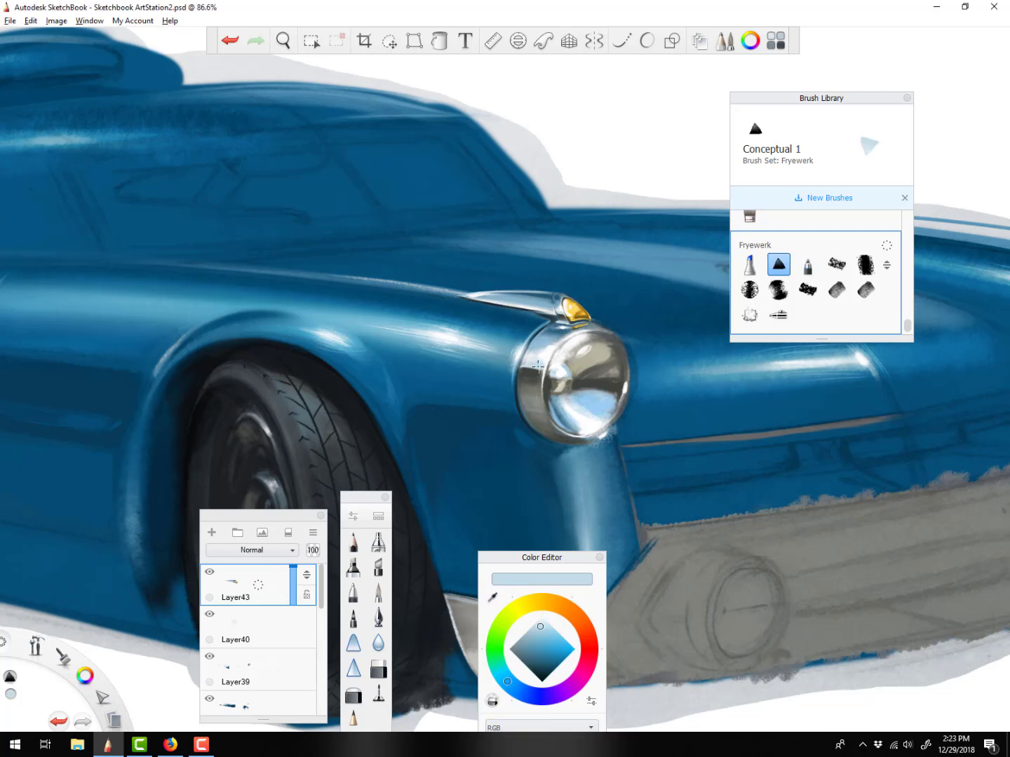
left_click(523, 404, "alt")
left_click_drag(554, 294, 558, 309)
left_click(563, 306, "alt")
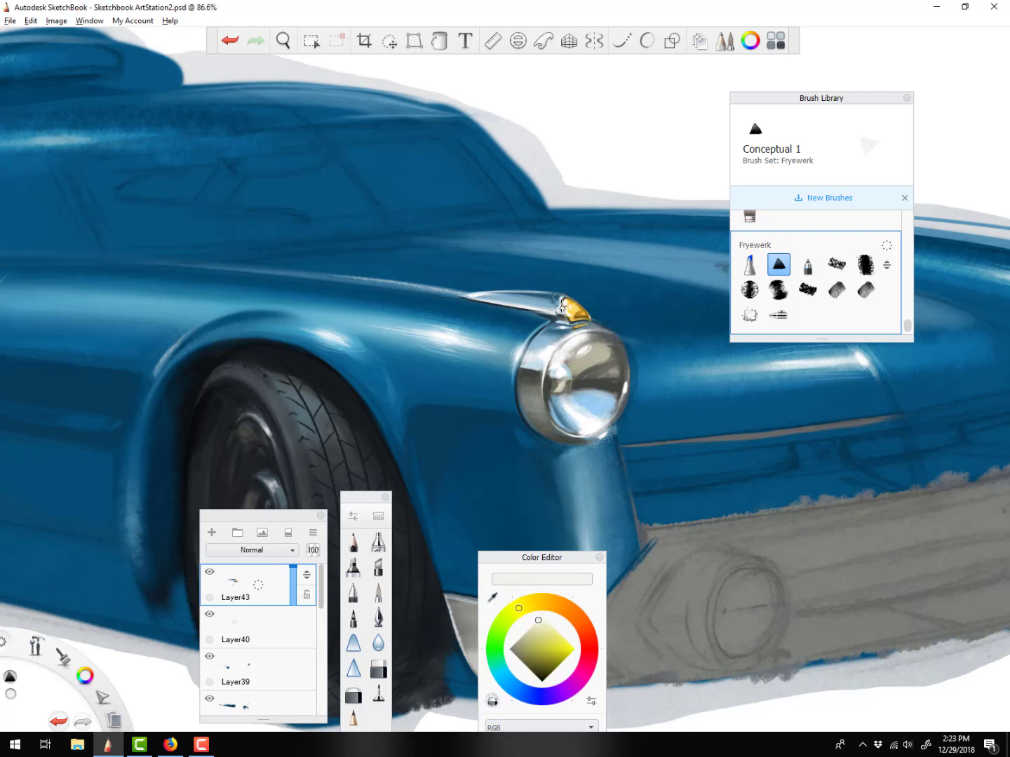
Mirror the canvas to view the whole car flipped horizontally
scroll(655, 394, "down", 3)
left_click_drag(868, 100, 794, 495)
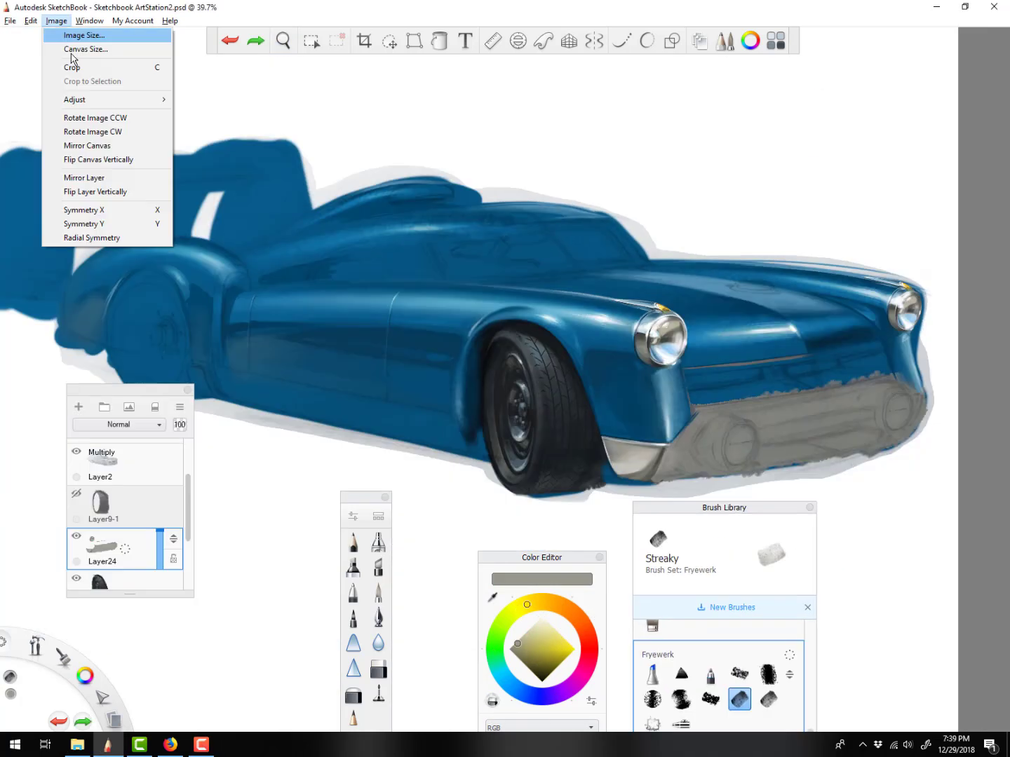
left_click(85, 148)
Add a new layer and undo the trial gray Streaky strokes along the lower body side
mouse_move(672, 388)
left_mouse_down()
mouse_move(542, 318)
mouse_move(312, 365)
left_mouse_up()
key("ctrl+z")
left_click(79, 408)
left_click_drag(596, 306, 288, 356)
key("ctrl+z")
Block in a gray side skirt between the wheels with the Streaky brush, using Steady Stroke at 40 for the long strokes
left_click(622, 41)
left_click_drag(583, 309, 326, 389)
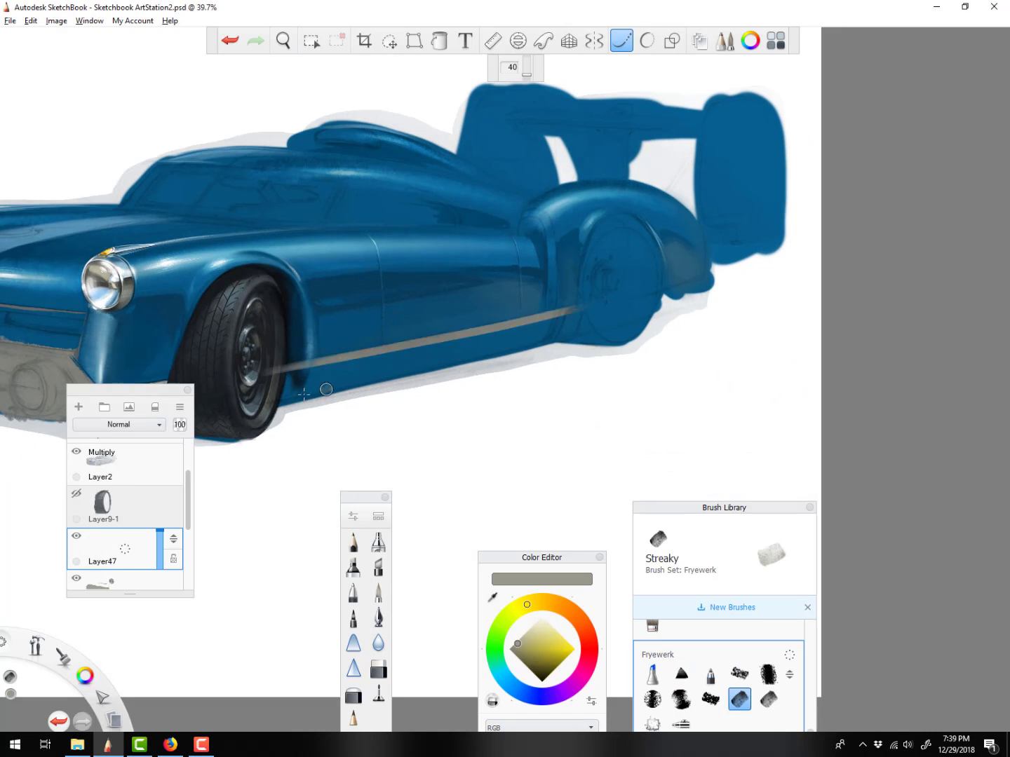
left_click_drag(572, 333, 262, 405)
left_click_drag(564, 337, 367, 383)
left_click_drag(571, 321, 277, 375)
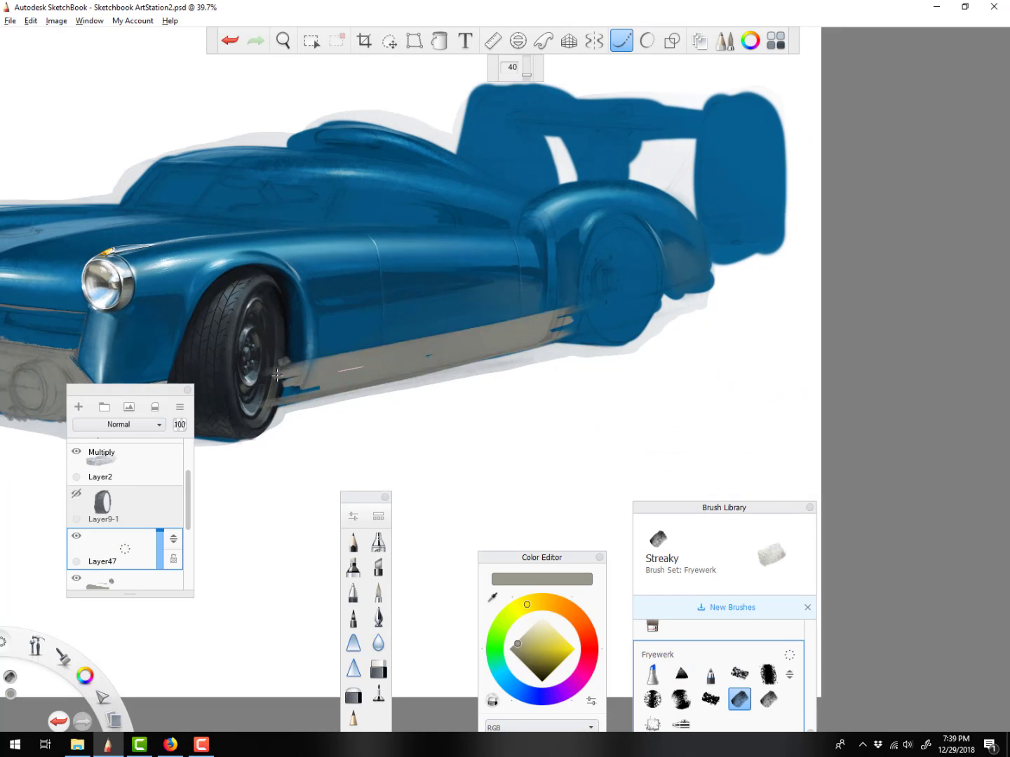
left_click(622, 40)
left_click_drag(597, 306, 553, 319)
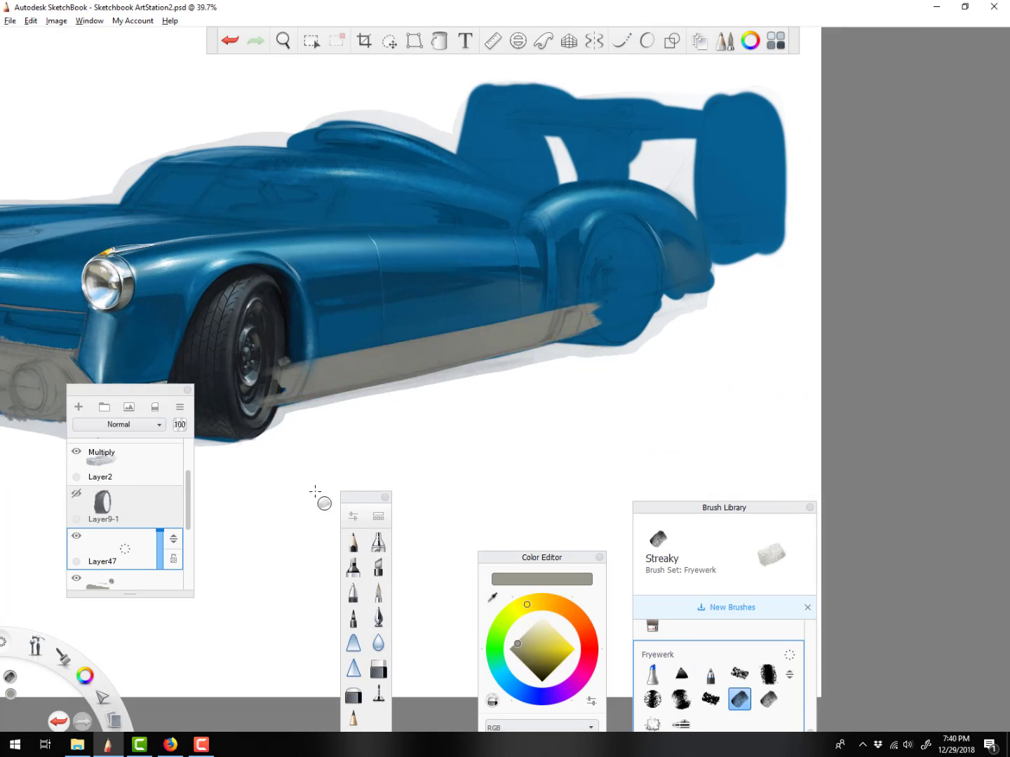
Sample light gray from the bumper with the sketch layer hidden, show the sketch again, and brush the gray along the side skirt
left_click_drag(129, 389, 137, 457)
left_click(85, 518)
left_click(137, 402, "alt")
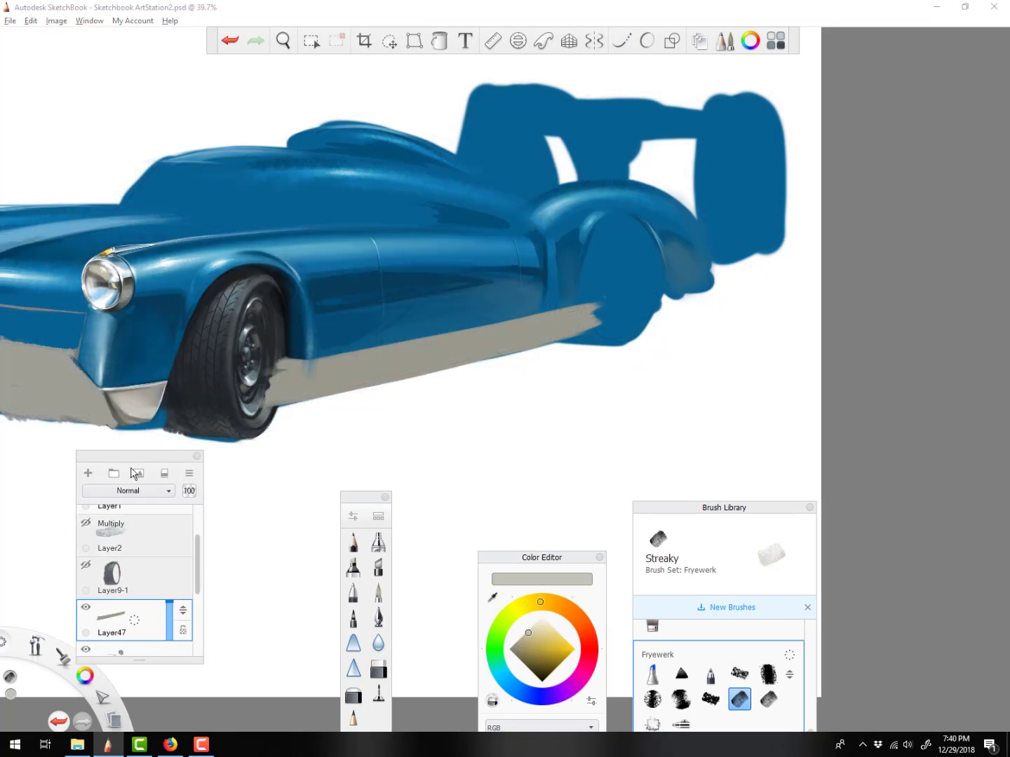
left_click(86, 518)
left_click_drag(197, 548, 198, 556)
mouse_move(313, 363)
left_mouse_down()
mouse_move(306, 393)
mouse_move(471, 346)
left_mouse_up()
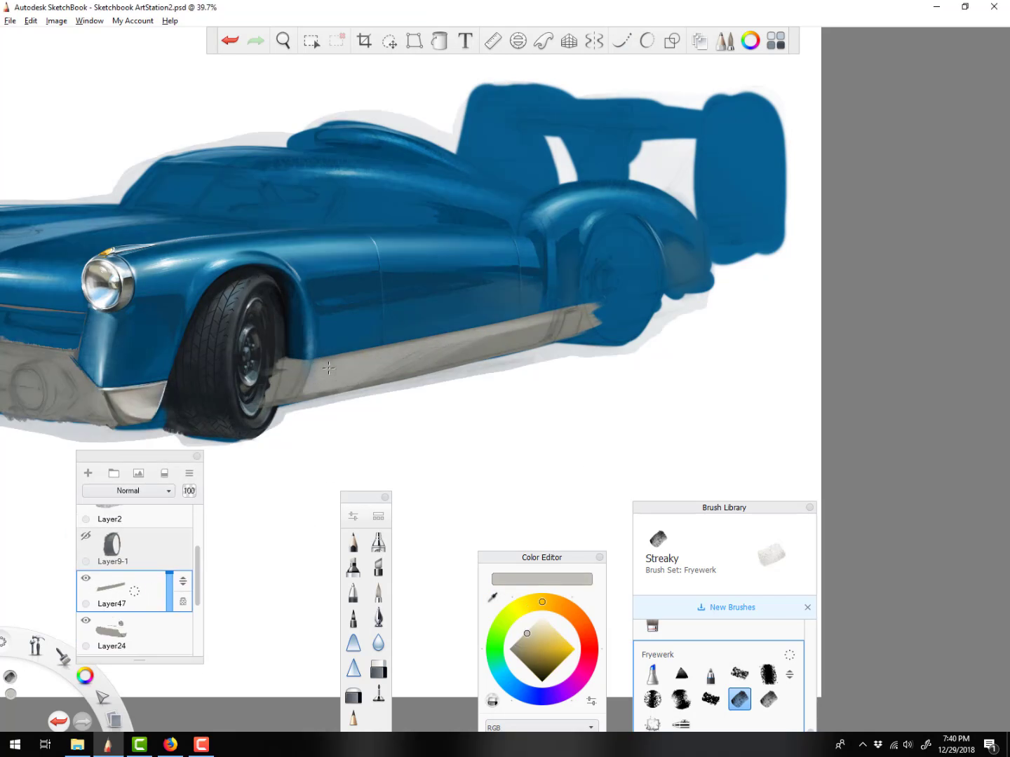
Smooth the middle of the side skirt with Streaky strokes in light gray sampled from the skirt
left_click(464, 353, "alt")
mouse_move(521, 642)
left_mouse_down()
mouse_move(529, 629)
mouse_move(523, 636)
left_mouse_up()
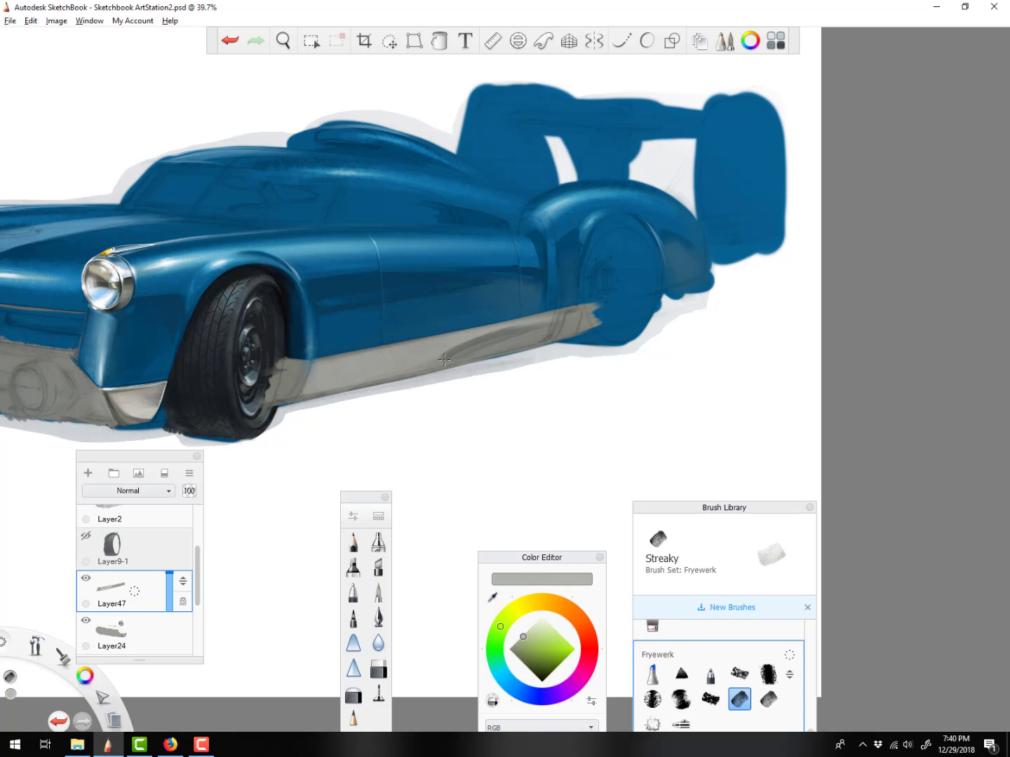
left_click_drag(457, 357, 487, 347)
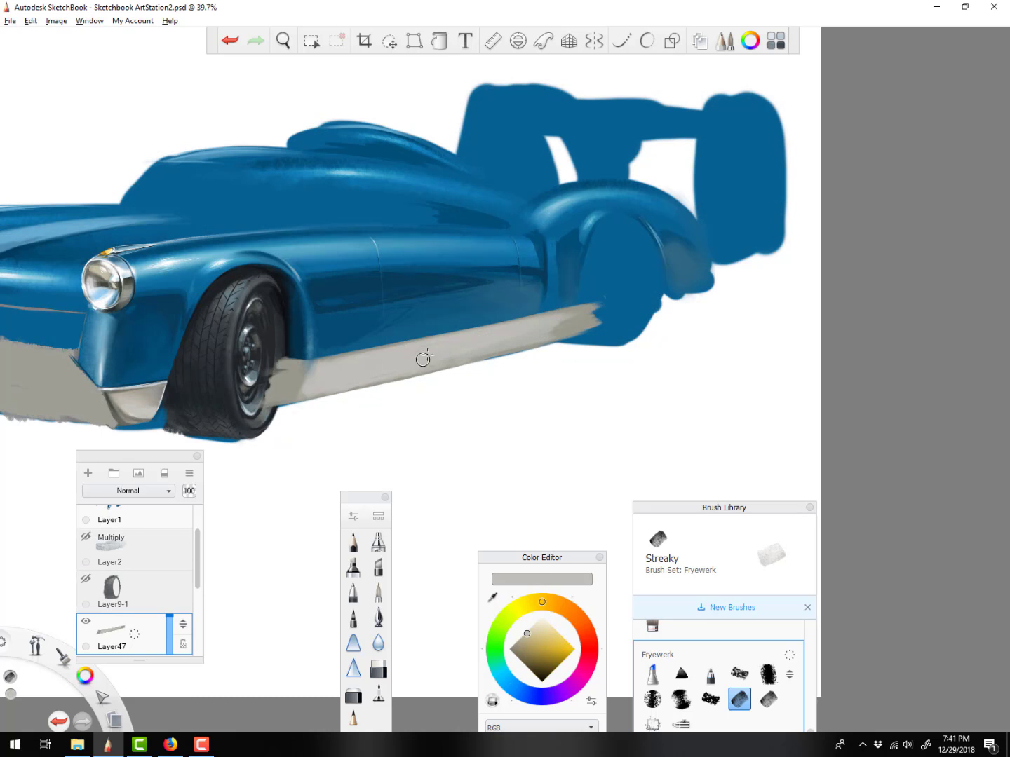
Shade the side skirt's front end beside the wheel with sampled dark grays, and touch up its edge with transparent color
left_click(320, 387, "alt")
key("[")
key("[")
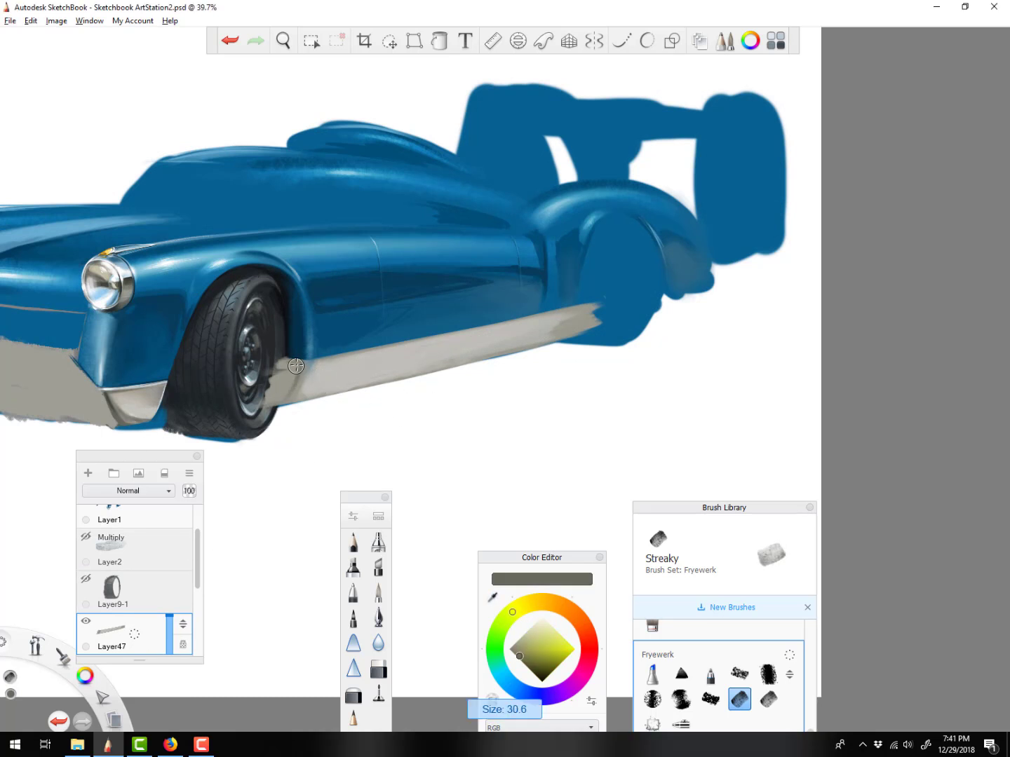
left_click(108, 428, "alt")
key("[")
key("[")
left_click_drag(304, 361, 295, 394)
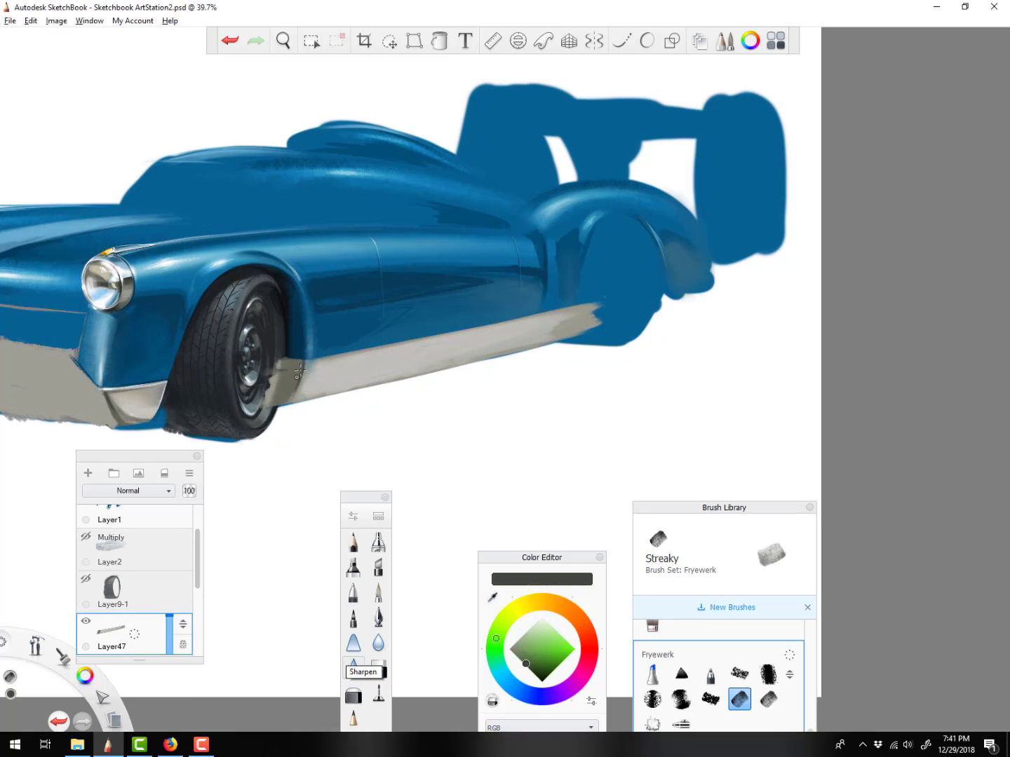
key("[")
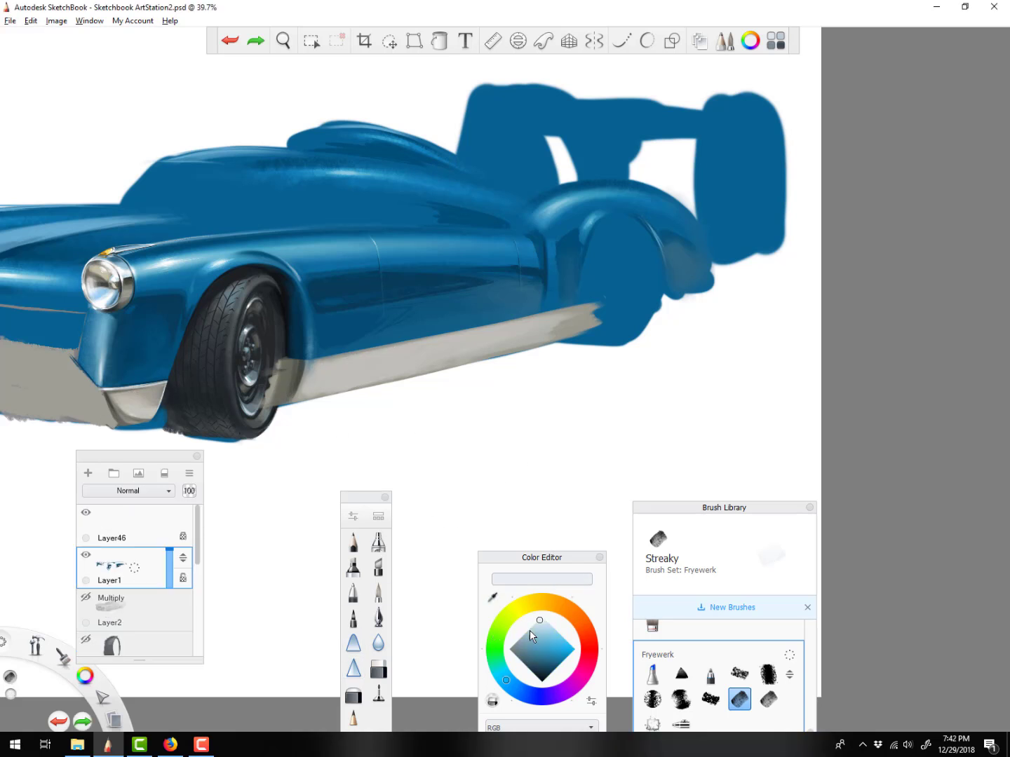
left_click(492, 701)
left_click_drag(304, 360, 303, 363)
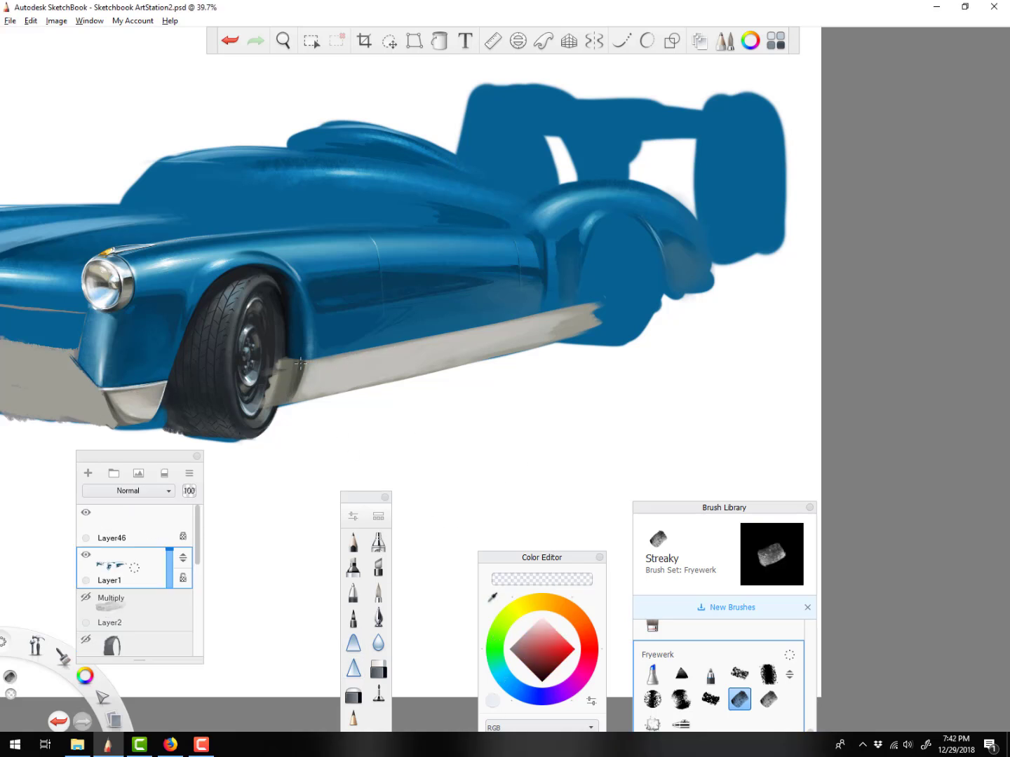
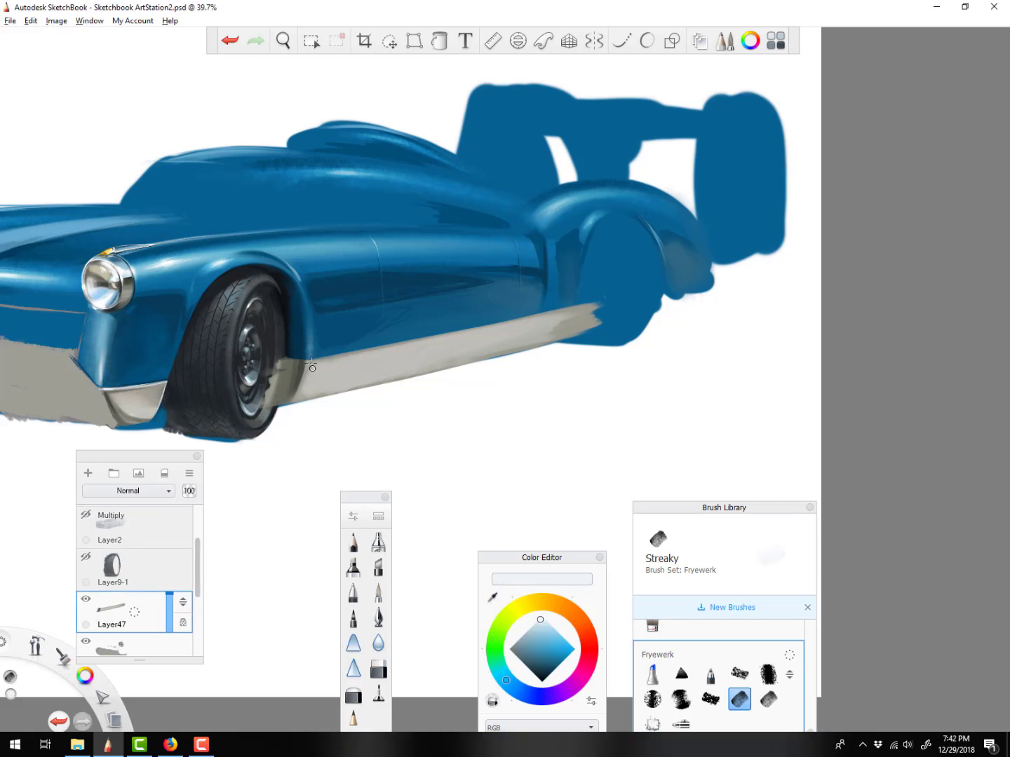
Paint a dark gray reflection on the rear part of the side skirt and soften it with sampled light gray
left_click(123, 418, "alt")
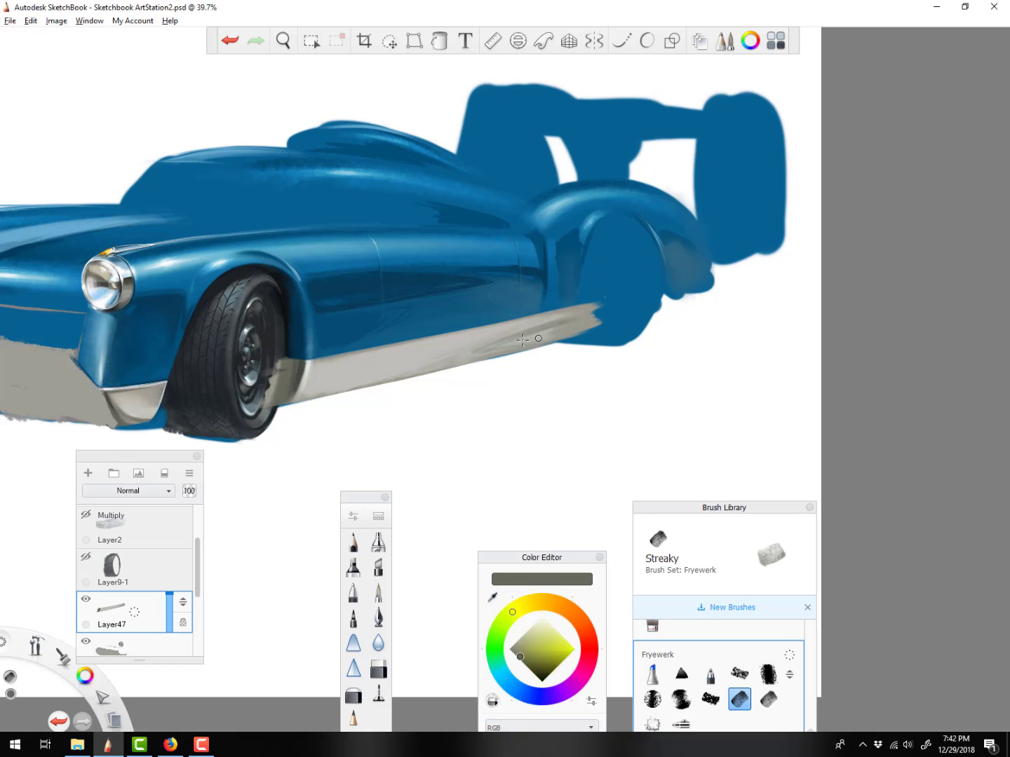
left_click(491, 346, "alt")
left_click_drag(487, 338, 590, 308)
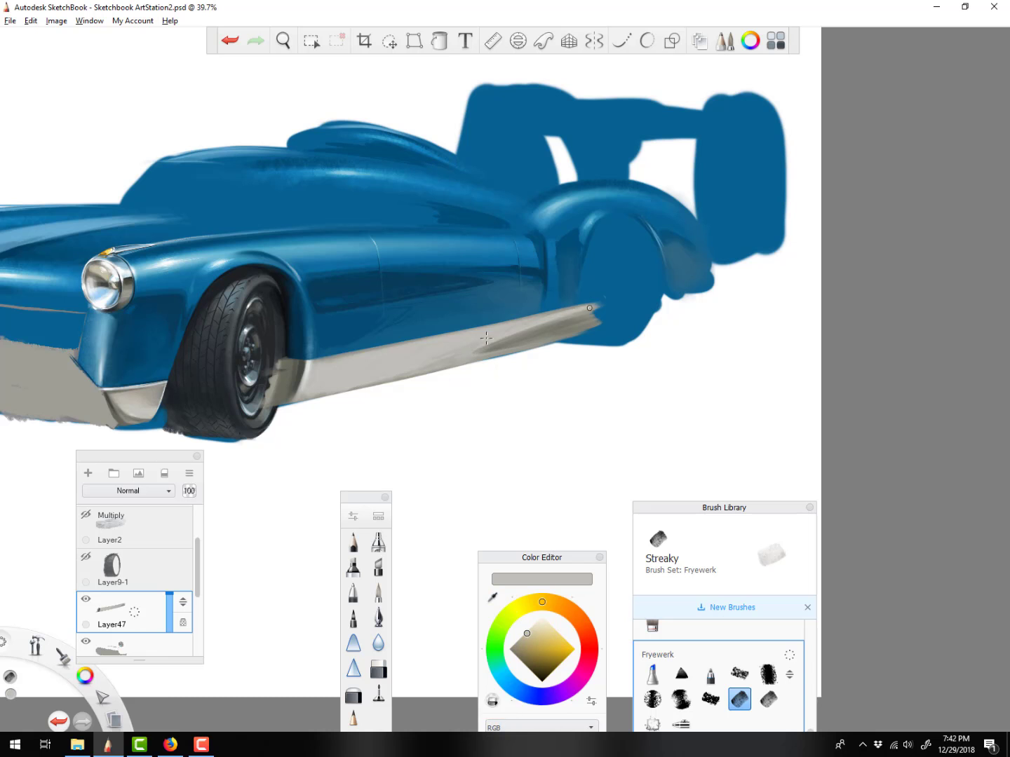
Add a white highlight to the skirt's front corner and draw a dark seam along its upper edge with Steady Stroke at 40
left_click(319, 428, "alt")
scroll(308, 338, "up", 2)
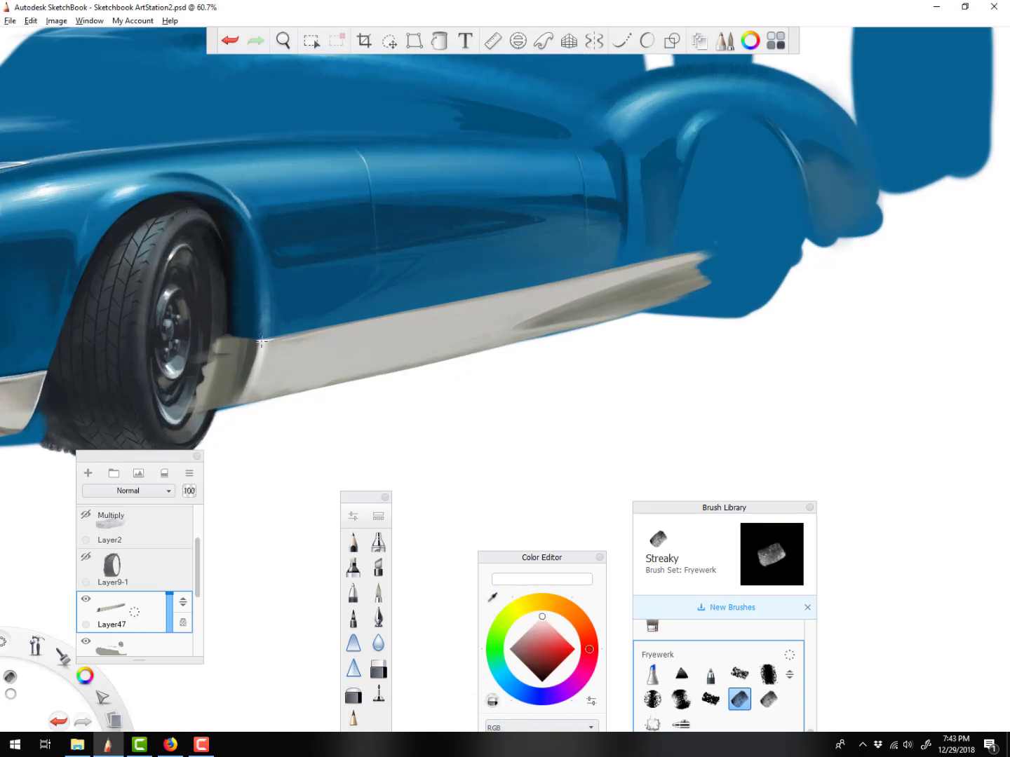
left_click(622, 41)
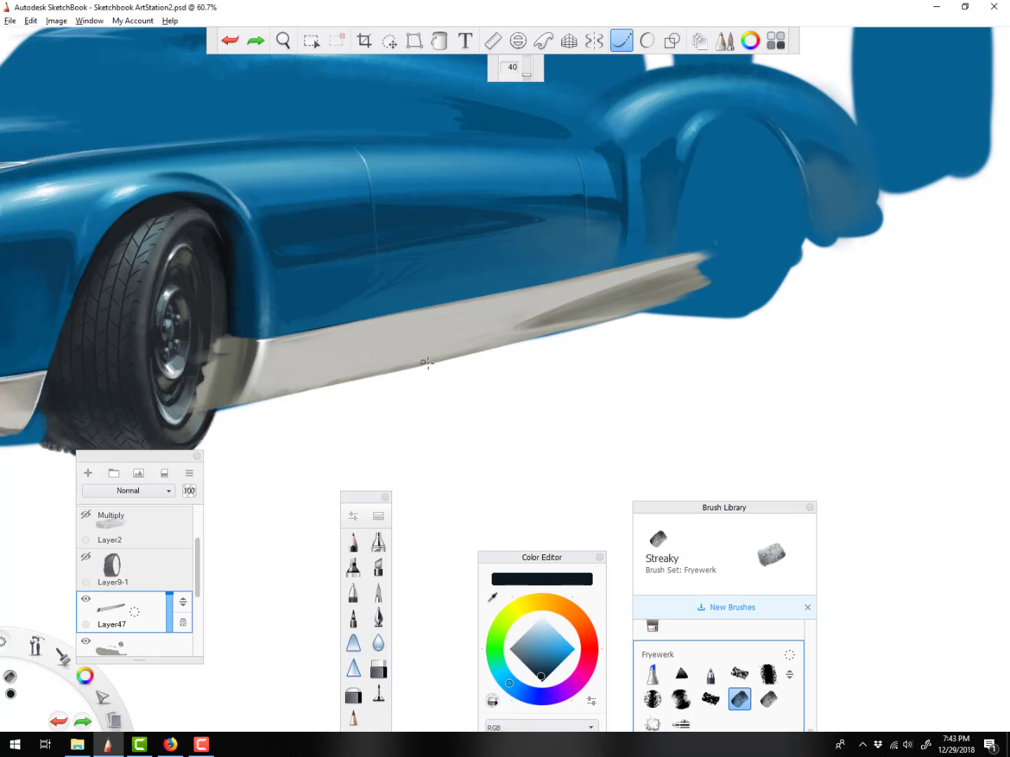
mouse_move(427, 362)
left_mouse_down()
mouse_move(470, 399)
mouse_move(617, 257)
left_mouse_up()
left_click_drag(396, 296, 521, 283)
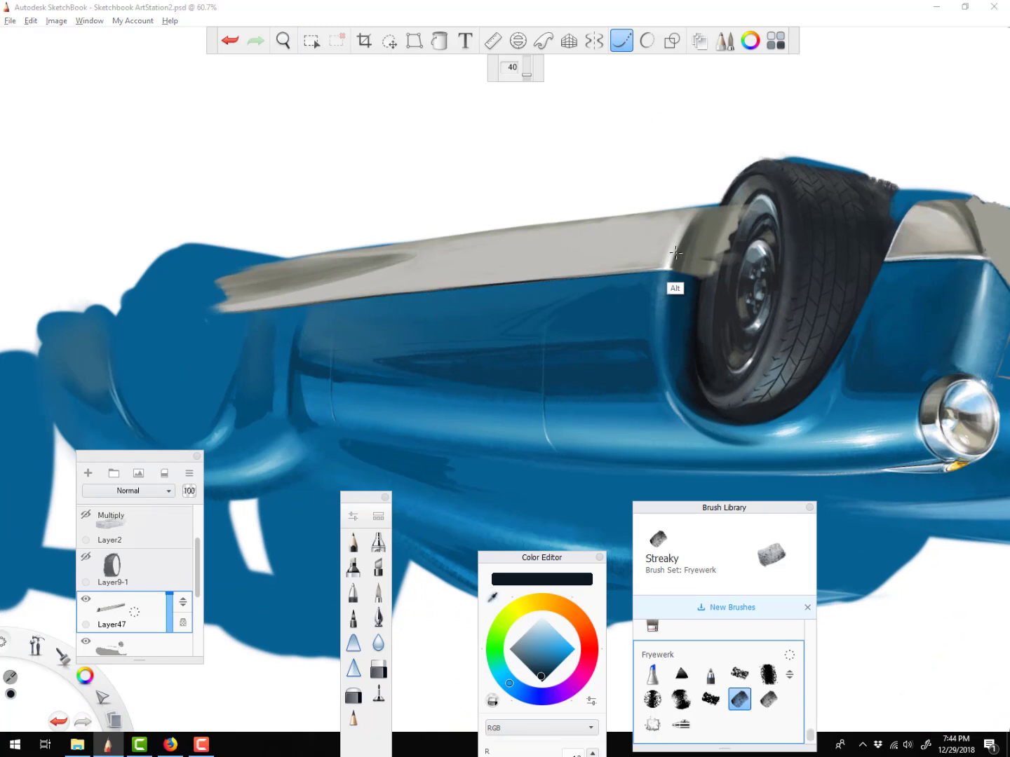
Turn off Steady Stroke and brush sampled light gray along the skirt's lower edge near the front wheel
left_click(654, 266, "alt")
key("Escape")
key("bracketleft")
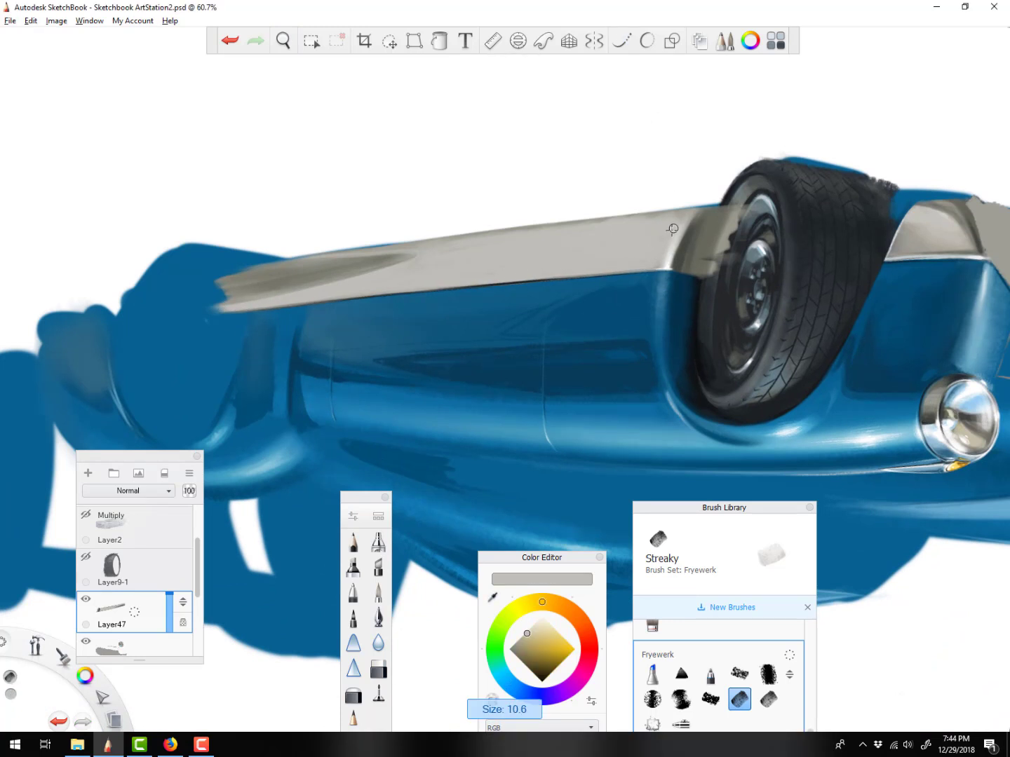
left_click_drag(678, 212, 578, 224)
Try darkening the side skirt's lower edge with the Hard Airbrush in sampled gray, and undo the stroke
left_click(348, 270, "alt")
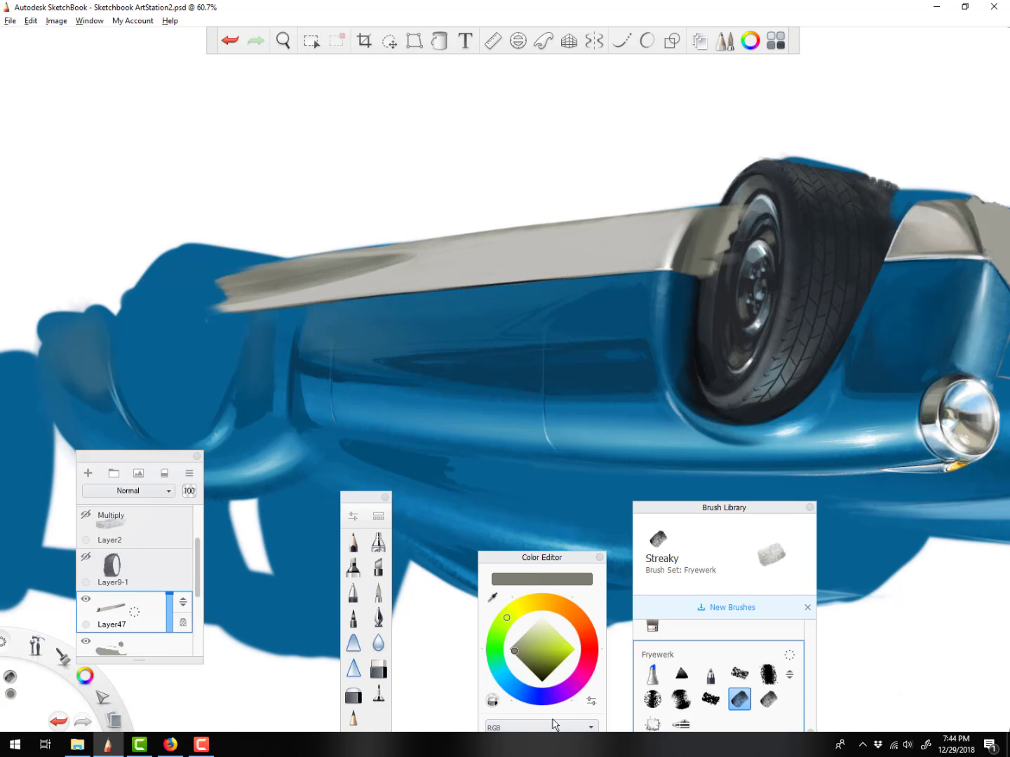
left_click(681, 723)
key("bracketright")
key("ctrl+z")
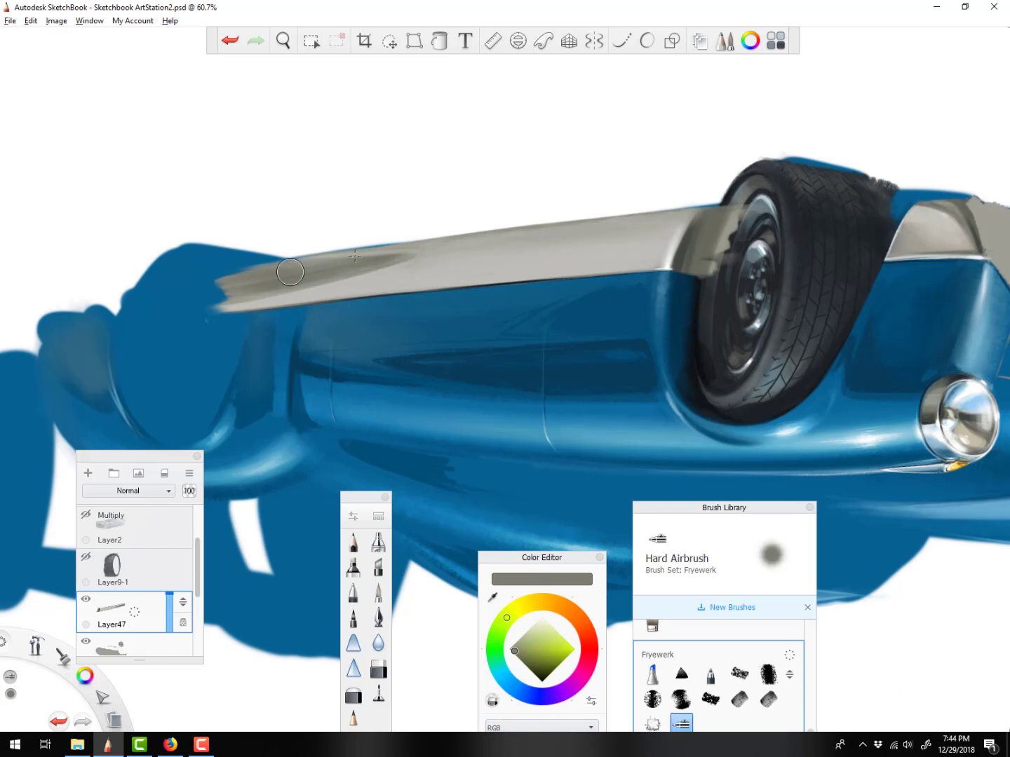
Paint a fine white highlight along the skirt's upper edge and front corner with the FryeDry brush
left_click(701, 209, "alt")
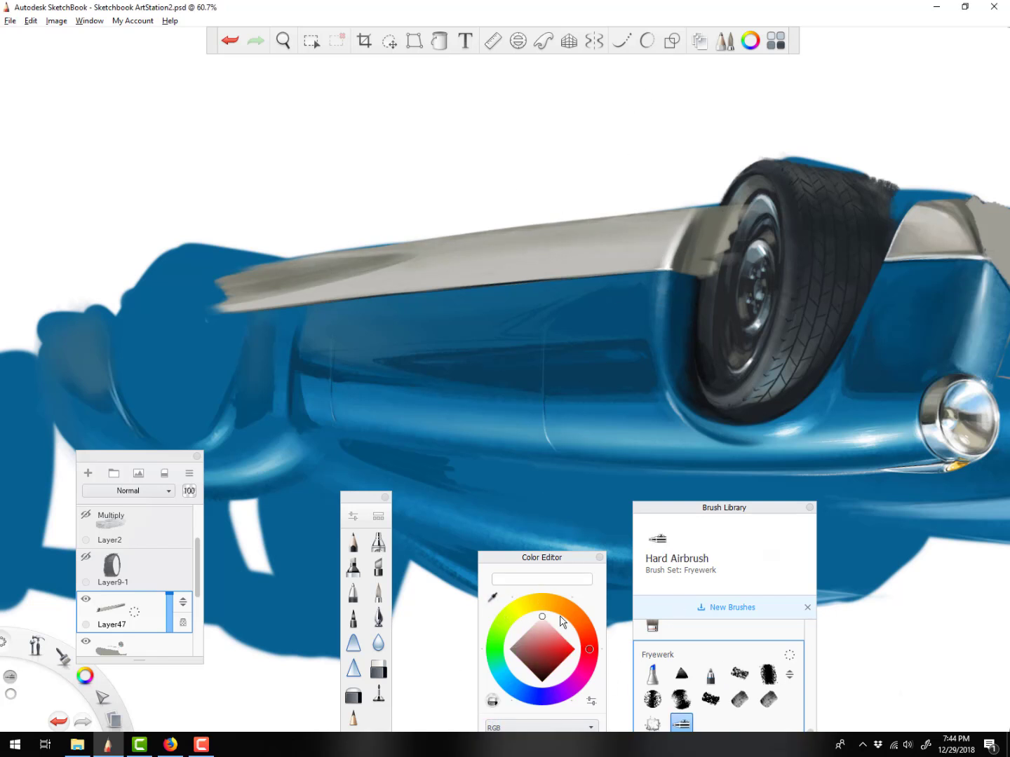
left_click(739, 674)
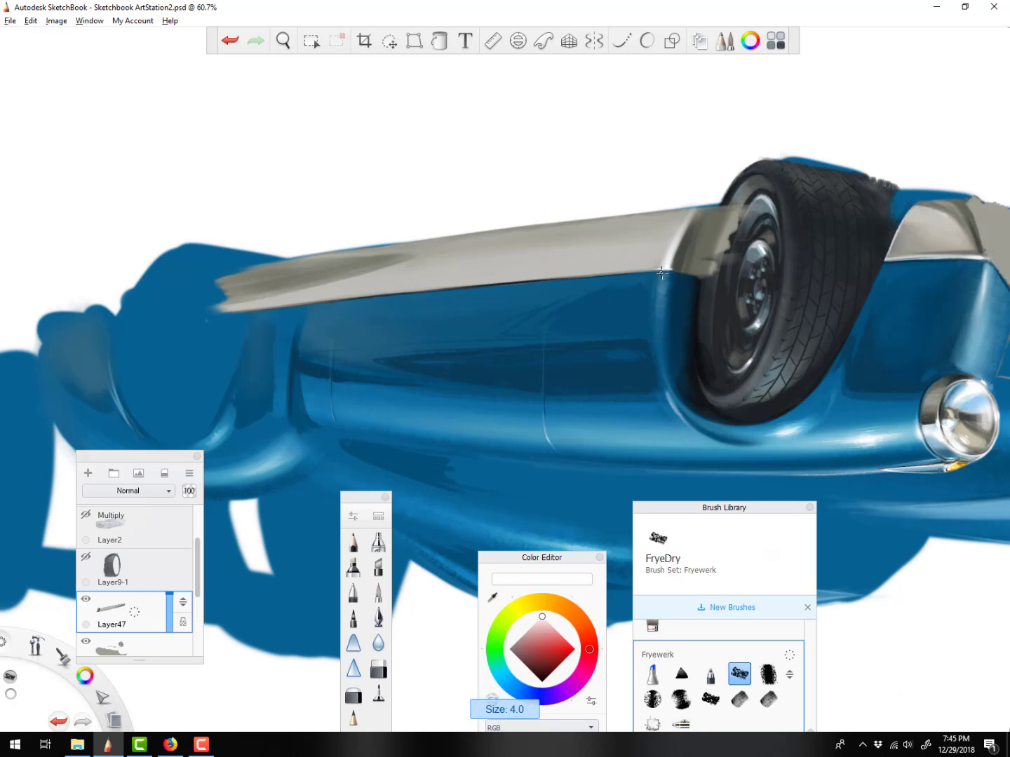
mouse_move(583, 274)
left_mouse_down()
mouse_move(660, 269)
mouse_move(679, 252)
left_mouse_up()
key("bracketright")
key("bracketright")
key("bracketright")
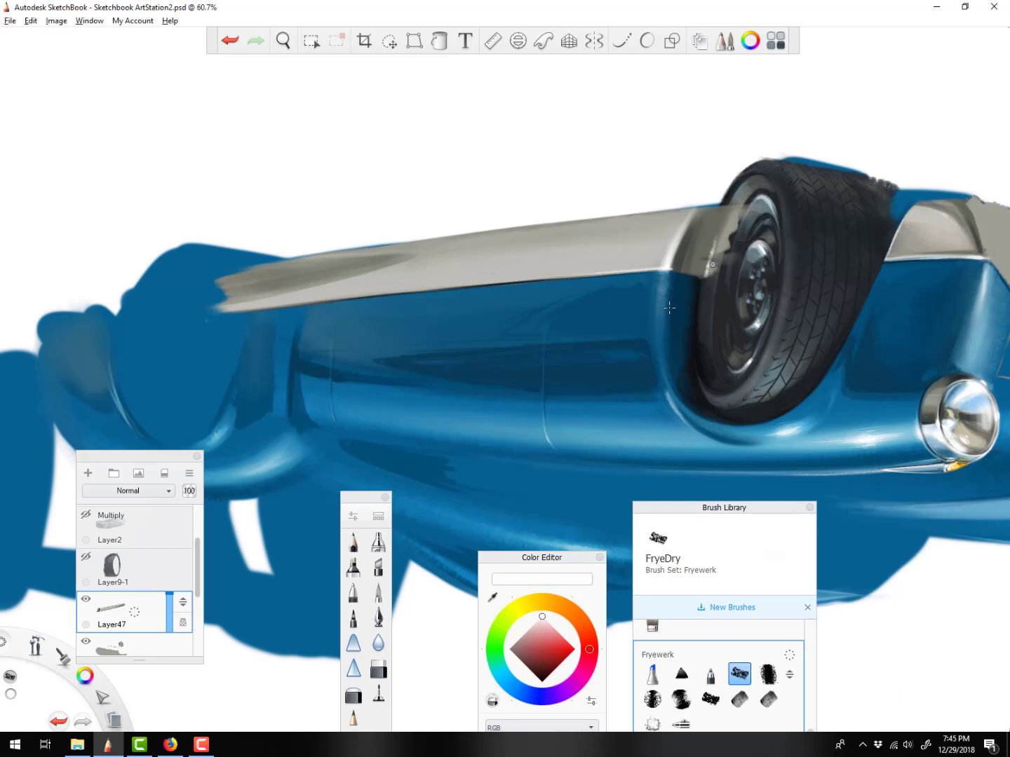
Erase the skirt paint overlapping the front wheel with the Do-It-Yourself brush in transparent color, at size 7.0
left_click_drag(570, 567, 501, 456)
left_click(710, 698)
left_click(607, 444)
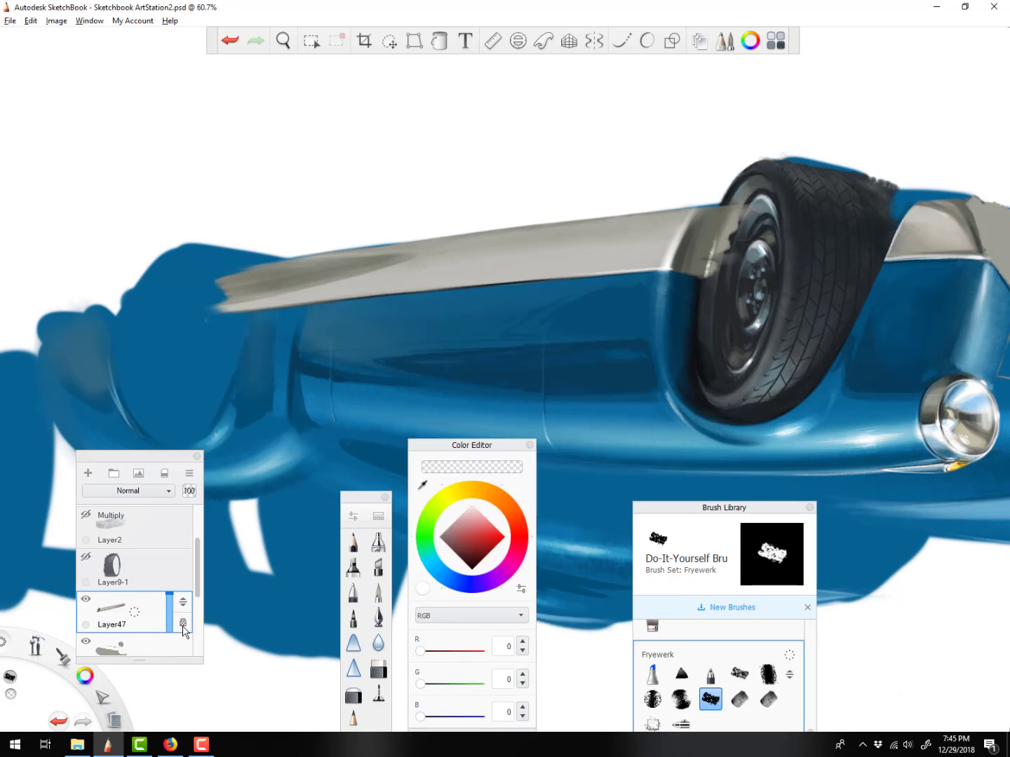
key("bracketright")
key("bracketright")
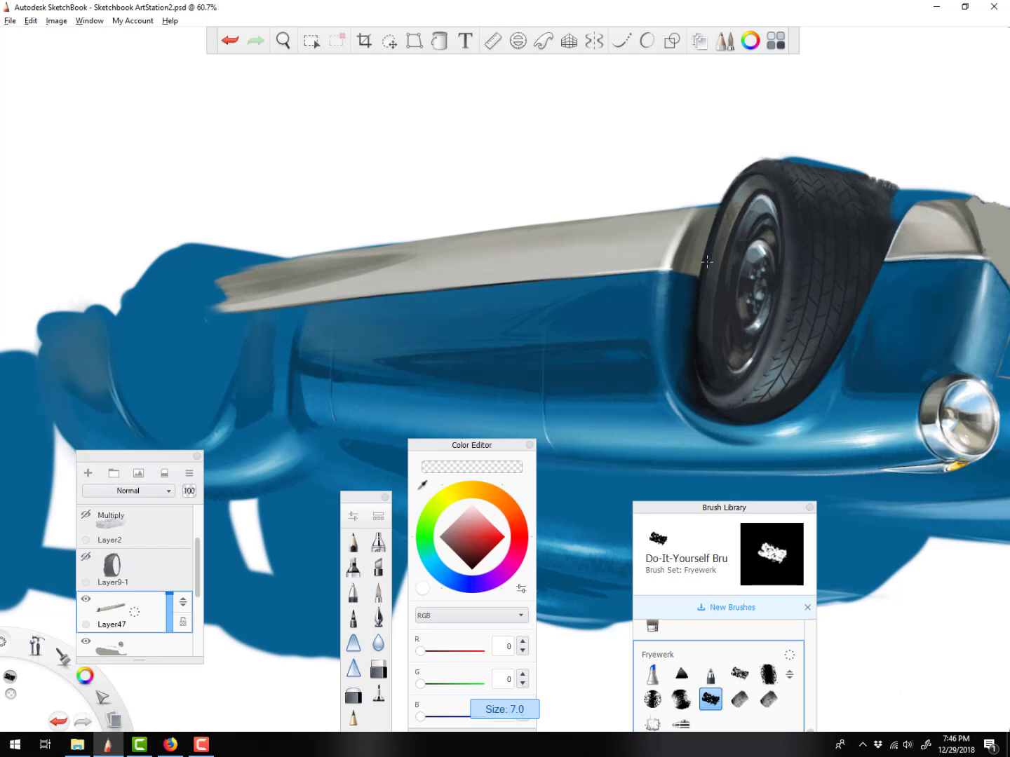
Darken the skirt's edge beside the tire with sampled near-black, and sample the skirt's light gray for touch-ups
left_click(768, 420, "alt")
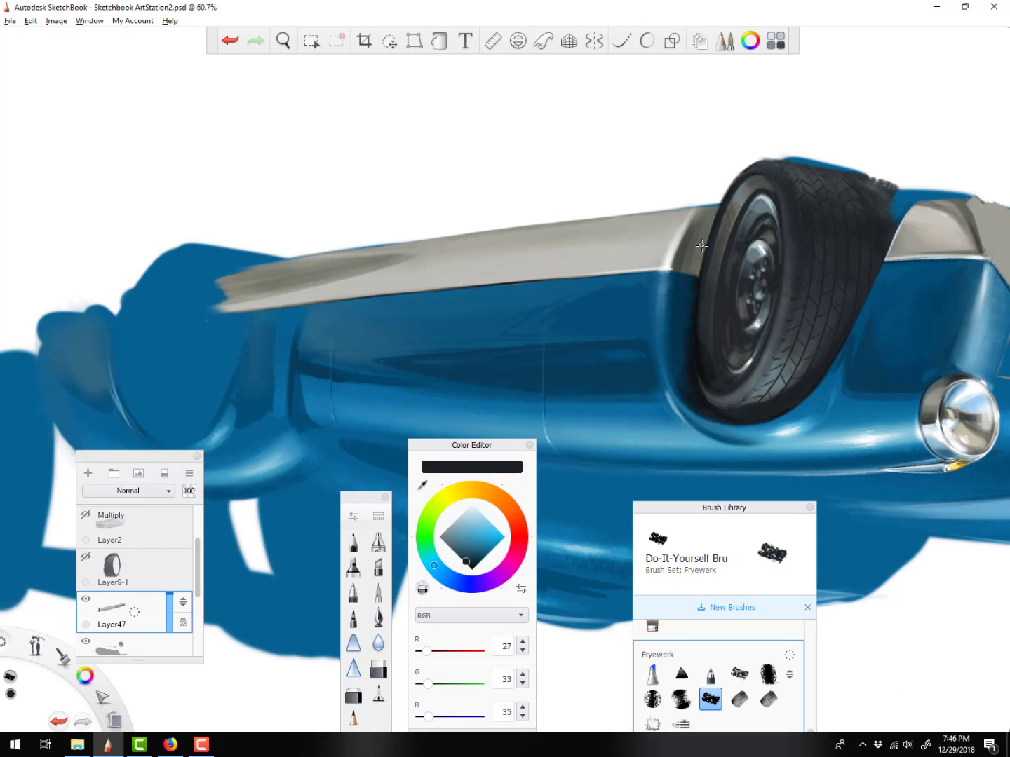
left_click_drag(704, 235, 695, 294)
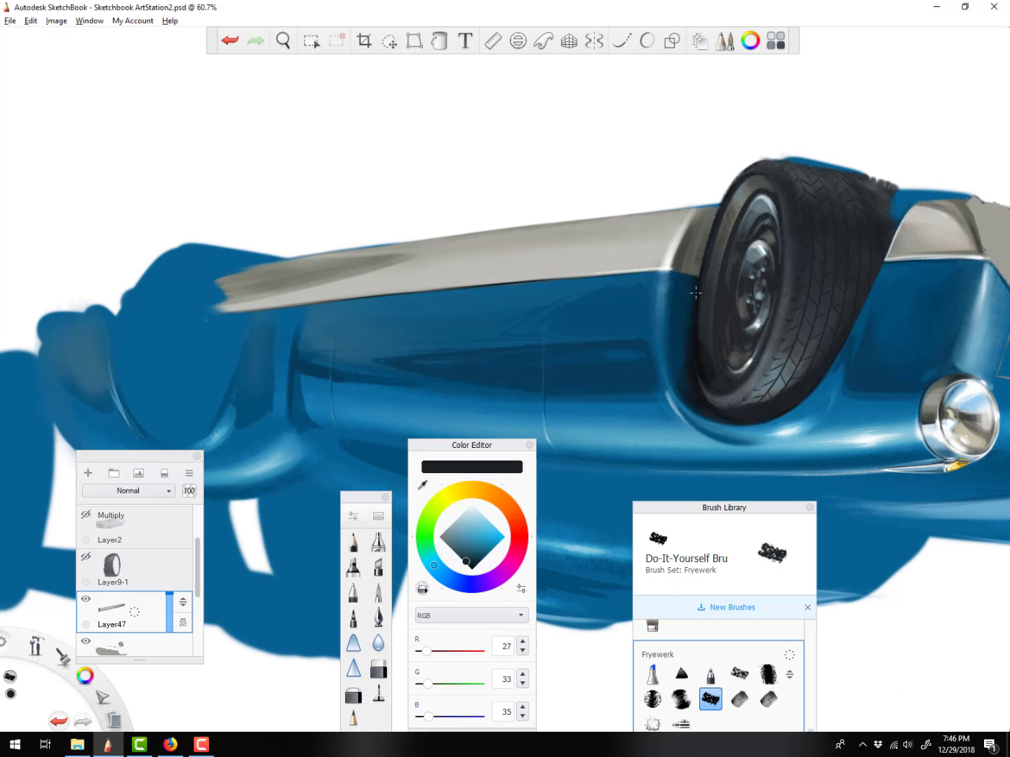
left_click(701, 254, "alt")
key("bracketleft")
Select a large oval area on the body side just behind the front wheel on the empty Layer48
key("space")
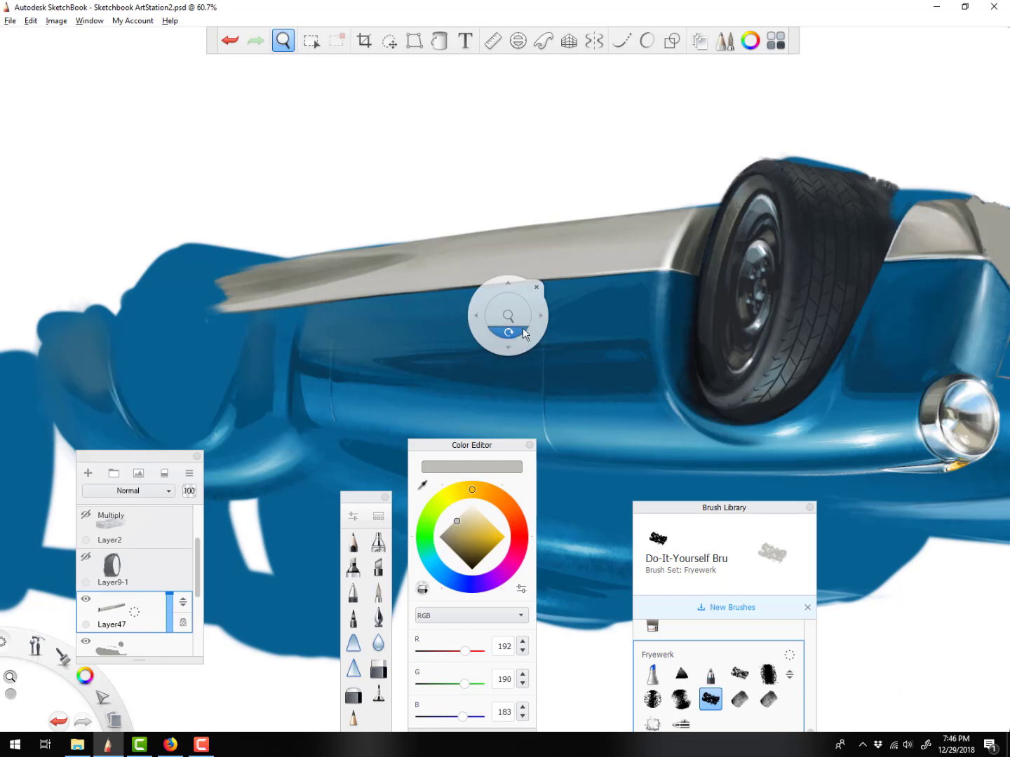
left_click_drag(523, 334, 514, 331)
left_click_drag(528, 413, 811, 270)
scroll(689, 300, "down", 4)
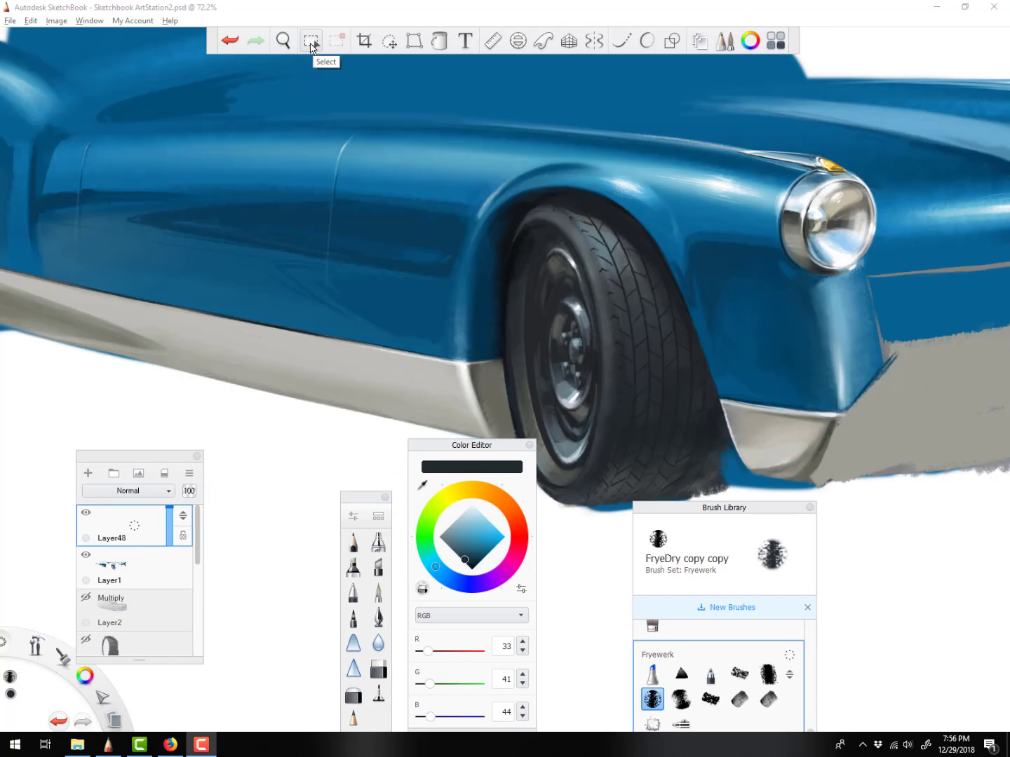
left_click(311, 40)
left_click_drag(165, 42, 368, 285)
mouse_move(284, 153)
left_mouse_down()
mouse_move(281, 162)
mouse_move(388, 144)
mouse_move(421, 364)
mouse_move(420, 190)
left_mouse_up()
Fill the oval selection with white and shade it softly with light gray using the FryeDry copy copy brush
left_click(457, 521)
left_click(472, 489)
key("bracketright")
left_click(423, 358, "alt")
mouse_move(281, 230)
left_mouse_down()
mouse_move(421, 315)
mouse_move(414, 350)
left_mouse_up()
left_click(820, 520, "alt")
key("bracketleft")
mouse_move(298, 158)
left_mouse_down()
mouse_move(380, 161)
mouse_move(254, 178)
mouse_move(327, 169)
mouse_move(369, 130)
left_mouse_up()
left_click(462, 382, "alt")
key("bracketleft")
Deselect the oval and distort it by its lower rear corner to match the perspective of the body side
left_click(31, 21)
left_click(338, 42)
left_click(414, 41)
left_click_drag(249, 397, 253, 378)
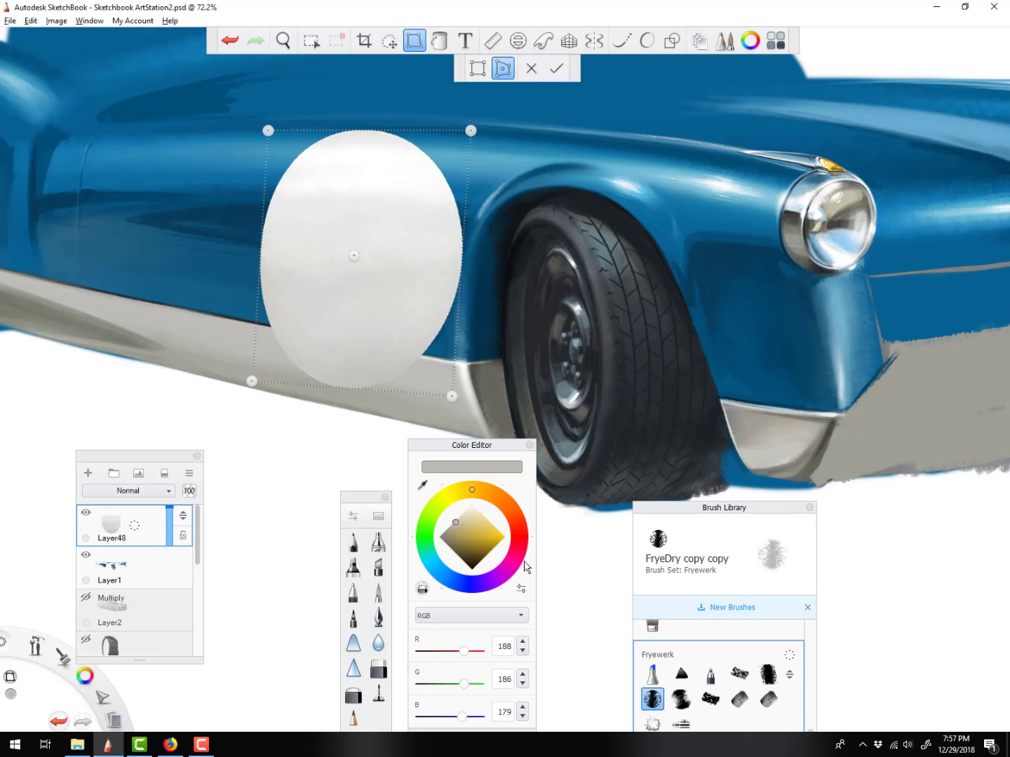
Scale down the white roundel and position it on the car's side, behind the front wheel
left_click(388, 42)
left_click_drag(393, 295, 374, 307)
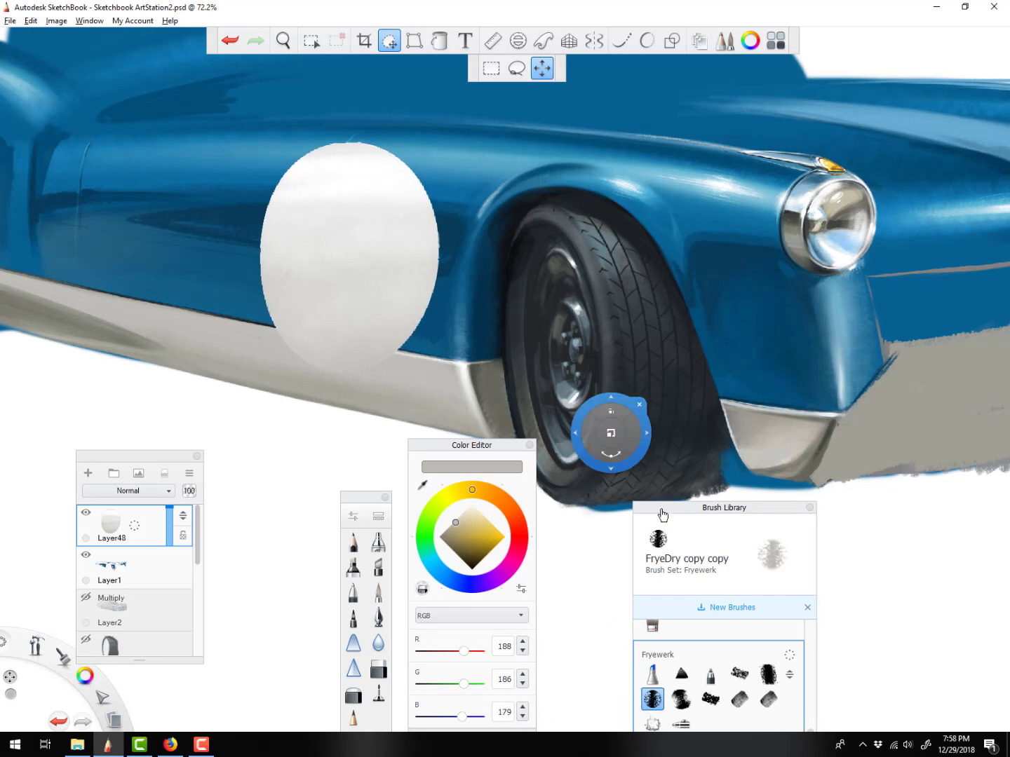
left_click_drag(307, 281, 294, 280)
Paint soft white and grey horizontal reflections across the roundel with the FryeDry copy copy brush, sampling colours from the artwork
left_click(652, 699)
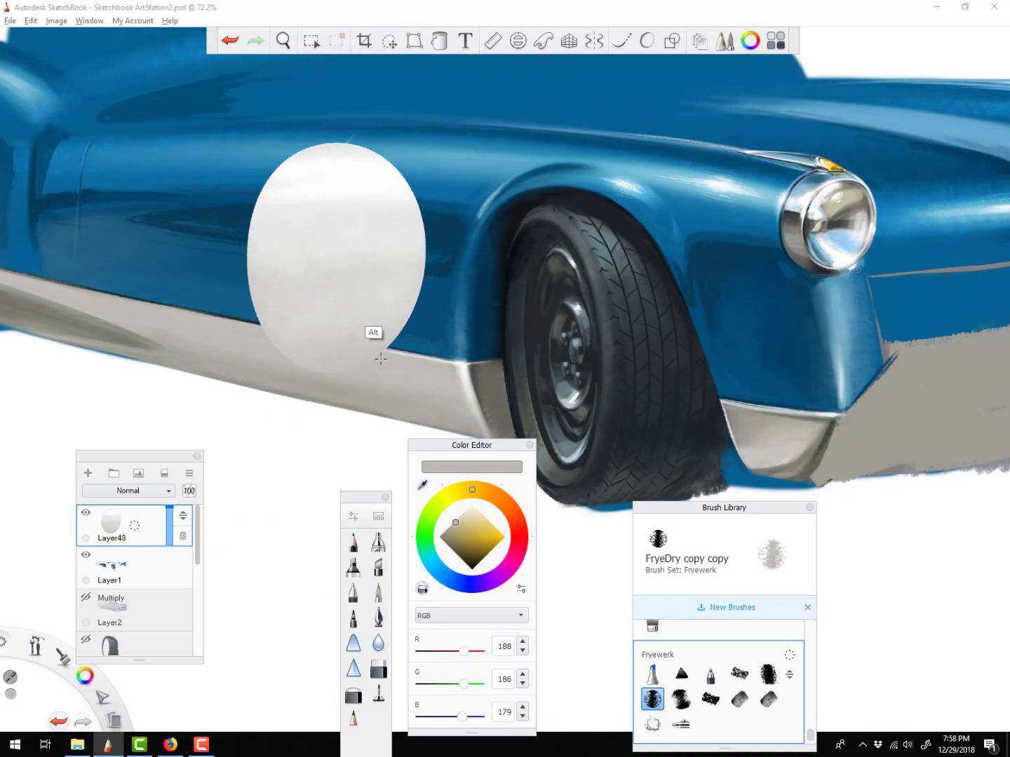
left_click(381, 357, "alt")
left_click(241, 415, "alt")
left_click_drag(285, 162, 411, 164)
left_click(361, 375, "alt")
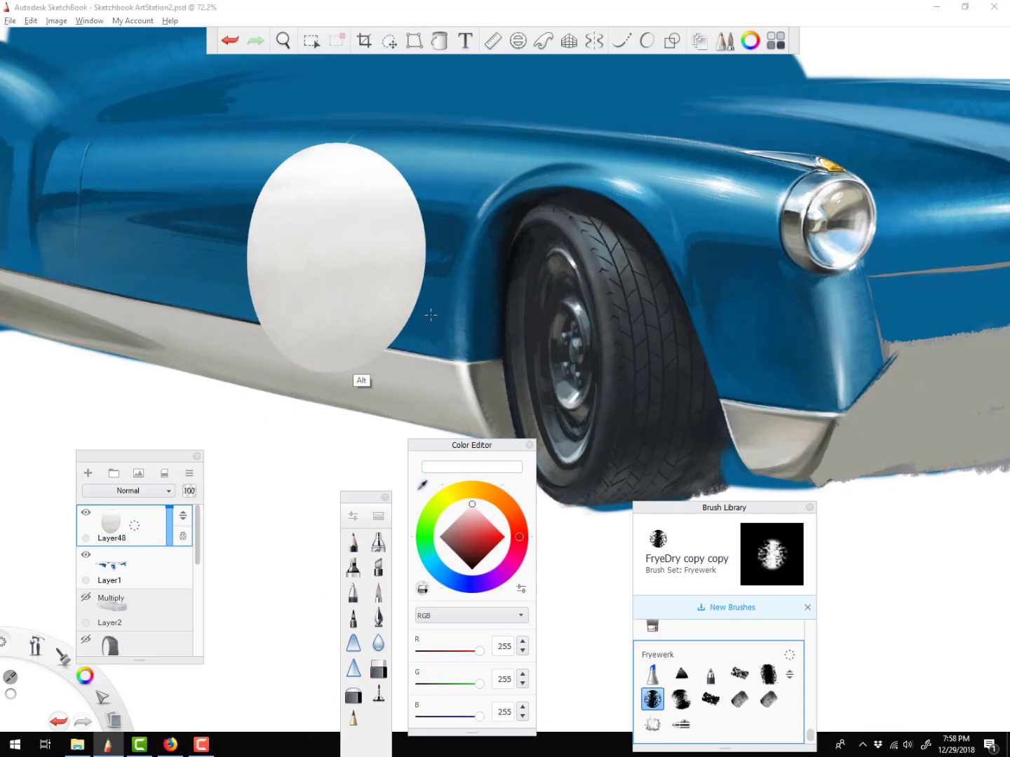
mouse_move(421, 212)
left_mouse_down()
mouse_move(256, 209)
mouse_move(435, 230)
mouse_move(228, 237)
mouse_move(207, 200)
left_mouse_up()
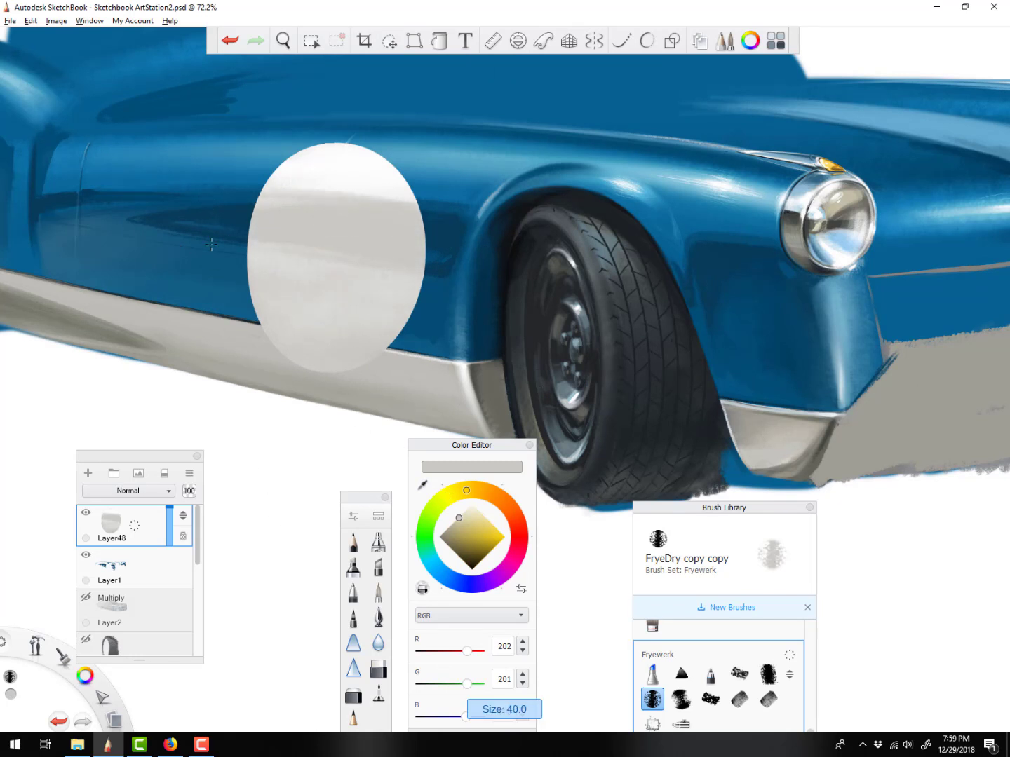
left_click(266, 210, "alt")
left_click(242, 414, "alt")
mouse_move(386, 355)
left_mouse_down()
mouse_move(244, 315)
mouse_move(275, 324)
left_mouse_up()
Distort the roundel slightly at its lower corner and shift it a little toward the front wheel
key("f")
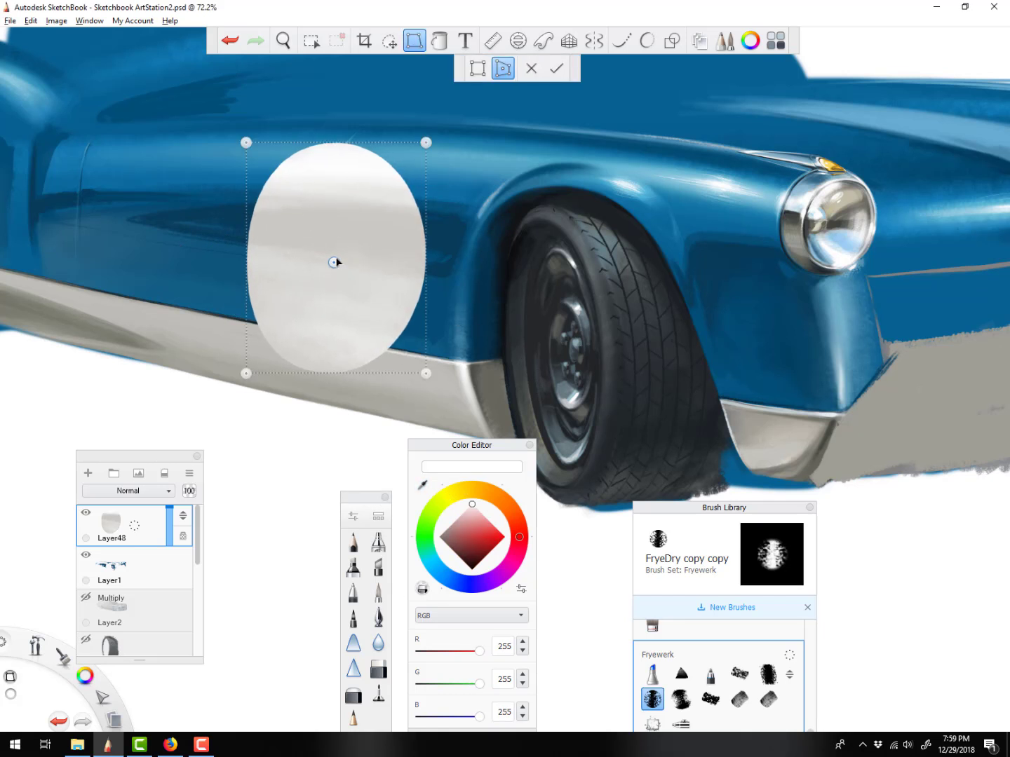
left_click_drag(336, 262, 340, 262)
left_click_drag(428, 373, 430, 376)
key("Return")
Shade the roundel's section below the body line, and turn on Steady Stroke at 40 with white sampled
mouse_move(253, 374)
left_mouse_down()
mouse_move(472, 361)
mouse_move(266, 324)
left_mouse_up()
left_click(622, 41)
left_click(490, 426, "alt")
left_click(453, 550)
key("bracketleft")
key("bracketright")
left_click(314, 409, "alt")
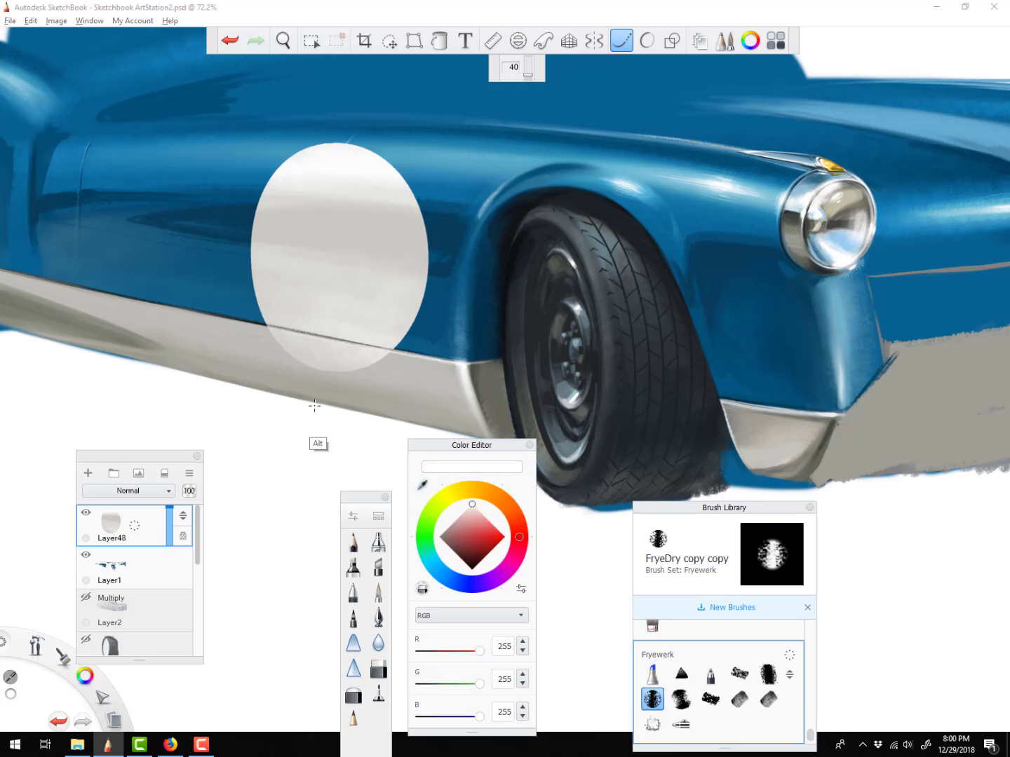
Continue the dark sill line and crisp reflection edges across the roundel with the Conceptual 1 brush and sampled greys
key("s")
left_click(393, 349, "alt")
mouse_move(395, 350)
left_mouse_down()
mouse_move(264, 324)
mouse_move(433, 362)
left_mouse_up()
left_click(471, 402, "alt")
left_click(413, 434, "alt")
key("bracketright")
left_click(285, 338, "alt")
left_click(258, 321, "alt")
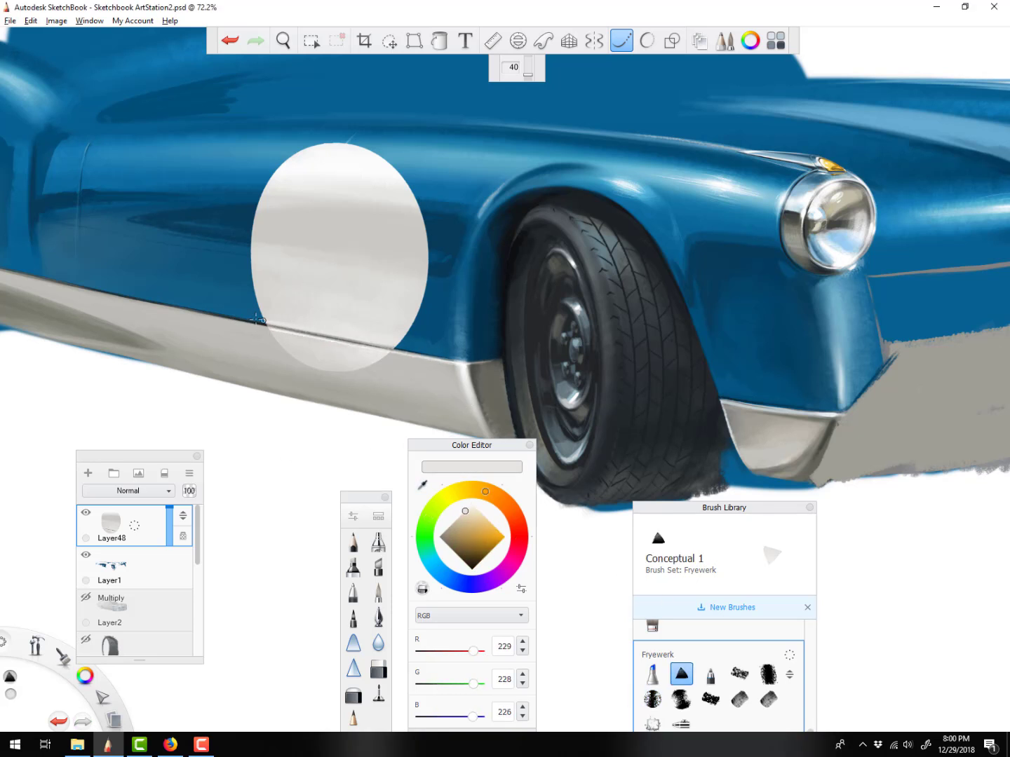
left_click(256, 244, "alt")
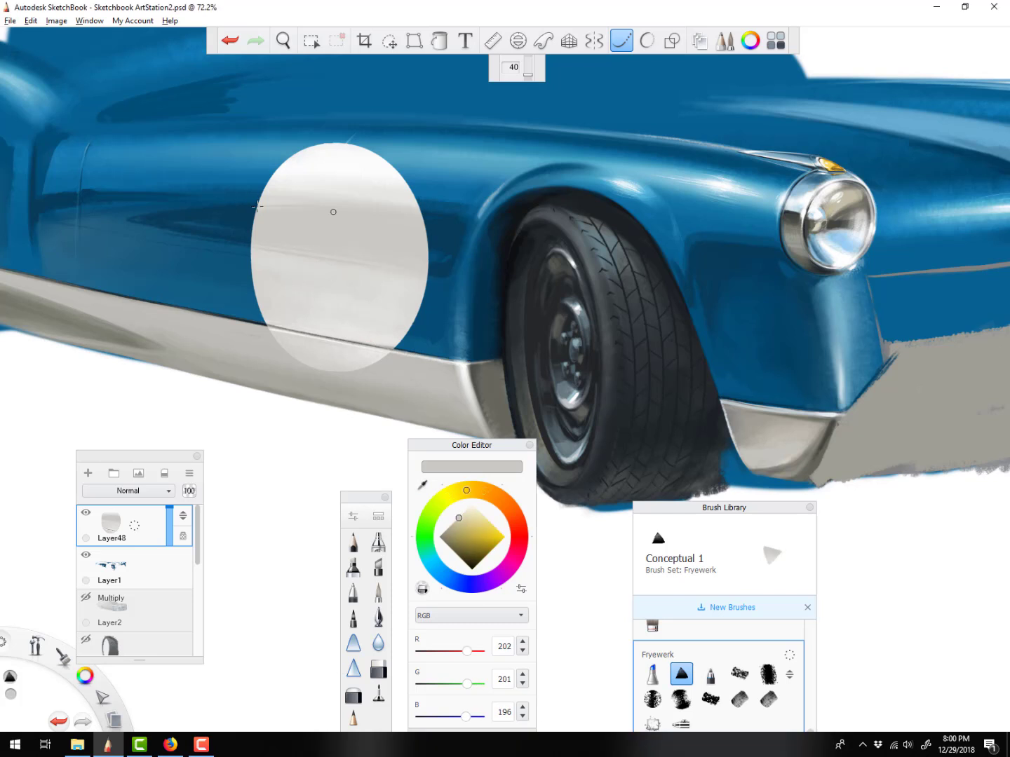
On a new layer, draw a thin curved door seam down through the roundel in dark grey (85, 87, 80)
left_click_drag(505, 390, 523, 364)
left_click(514, 382, "alt")
left_click(87, 473)
left_click(515, 382, "alt")
key("bracketleft")
key("s")
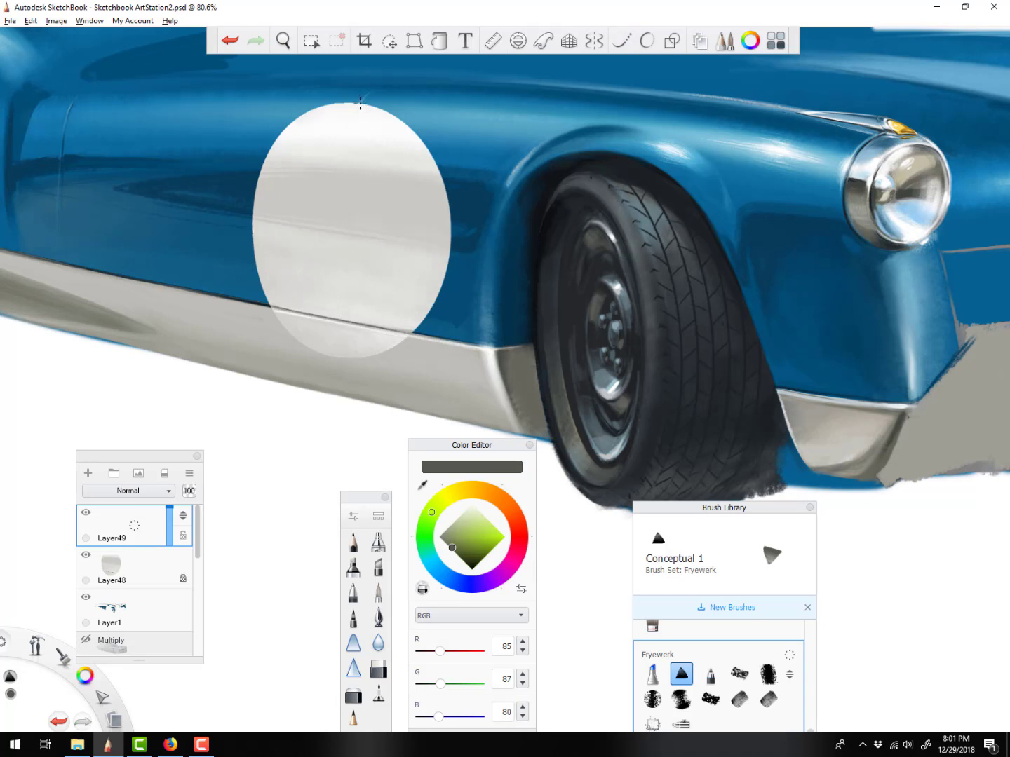
key("ctrl+z")
left_click_drag(327, 298, 331, 210)
scroll(974, 474, "down", 3)
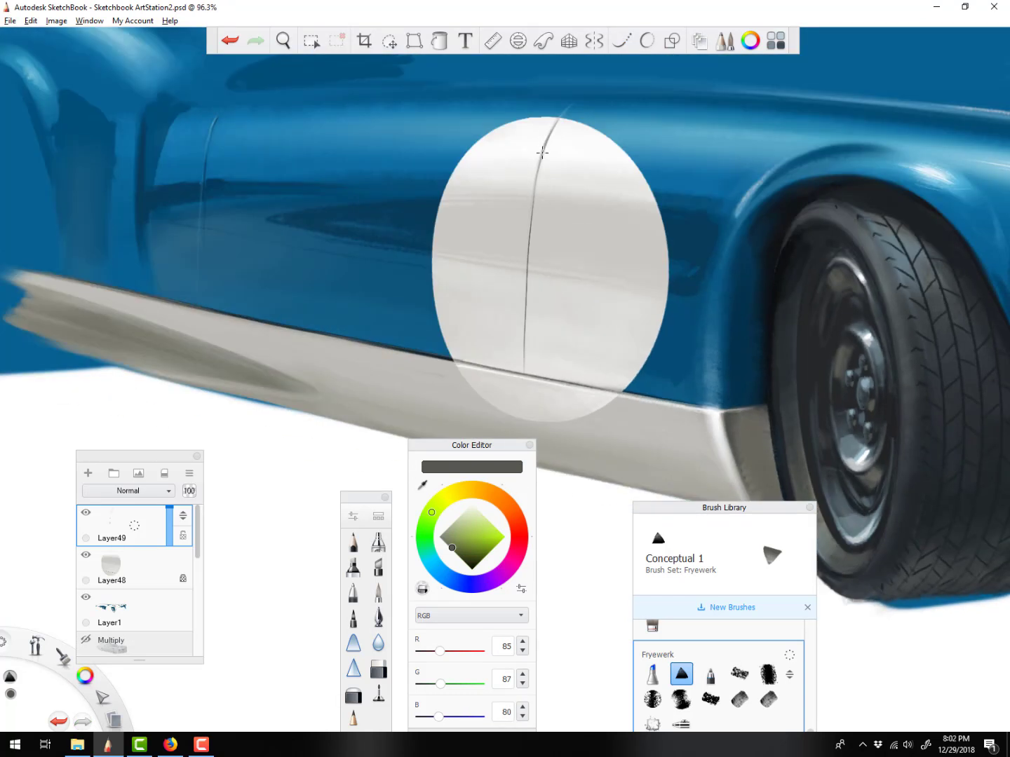
Clean up the door seam with the transparent colour and paint a white highlight beside it on the roundel's layer
key("e")
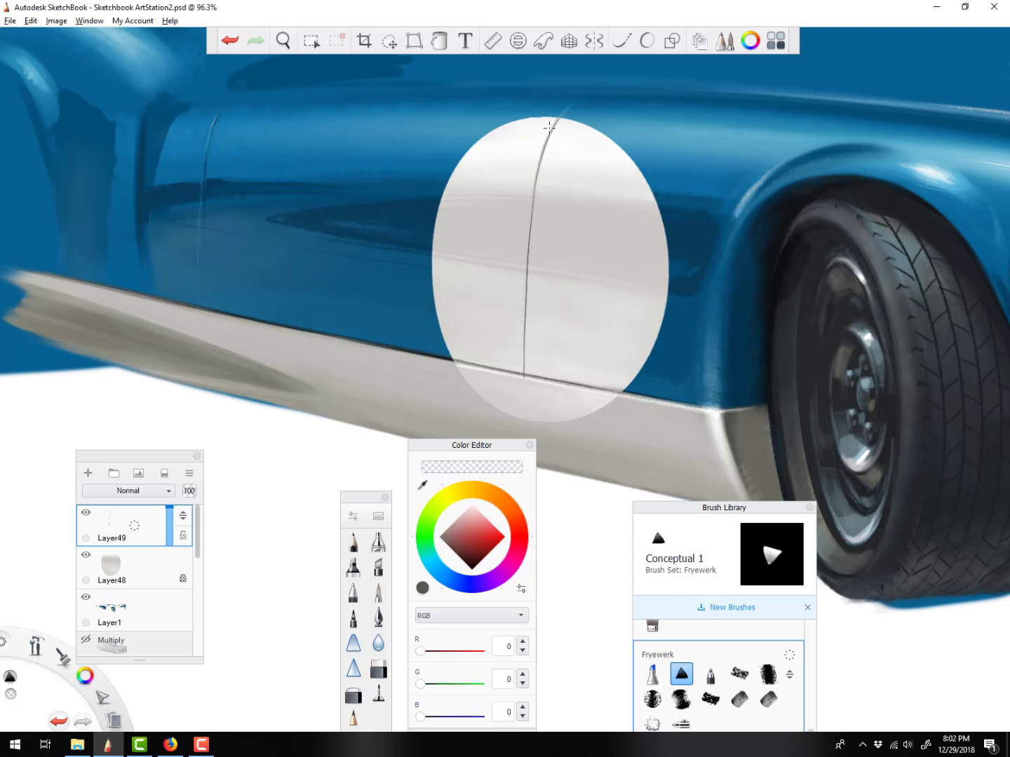
key("e")
left_click(183, 578)
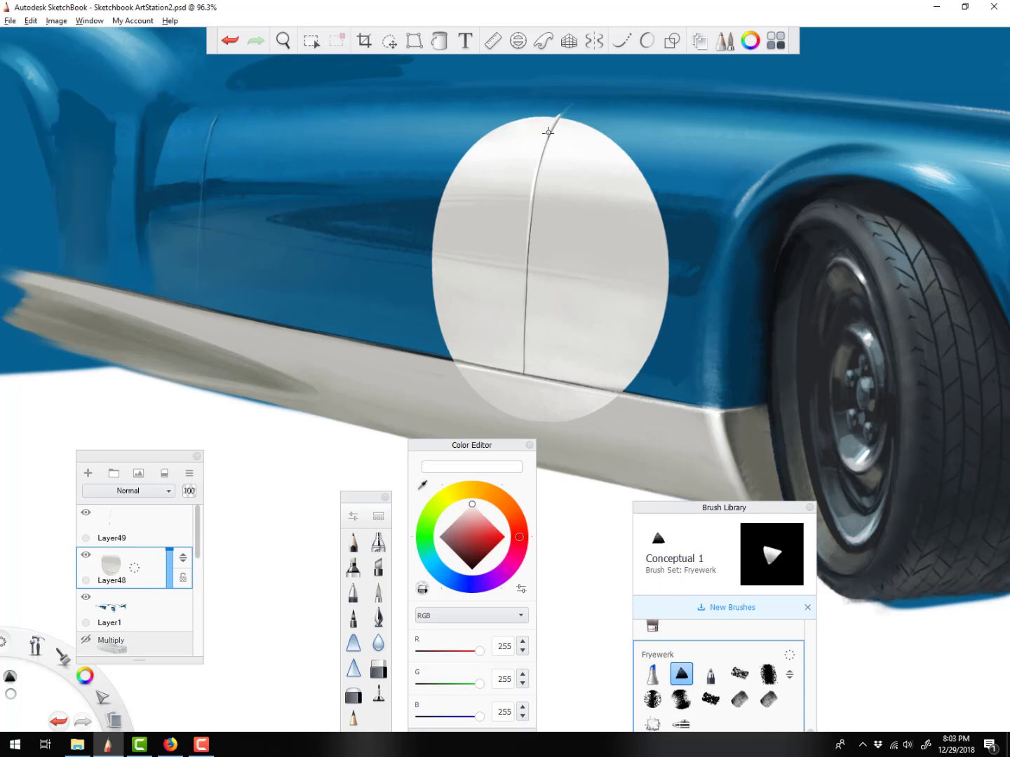
Draw the looped numeral's outer outline in black below the car, then undo the trial inner strokes
mouse_move(389, 406)
left_mouse_down()
mouse_move(604, 406)
mouse_move(428, 590)
left_mouse_up()
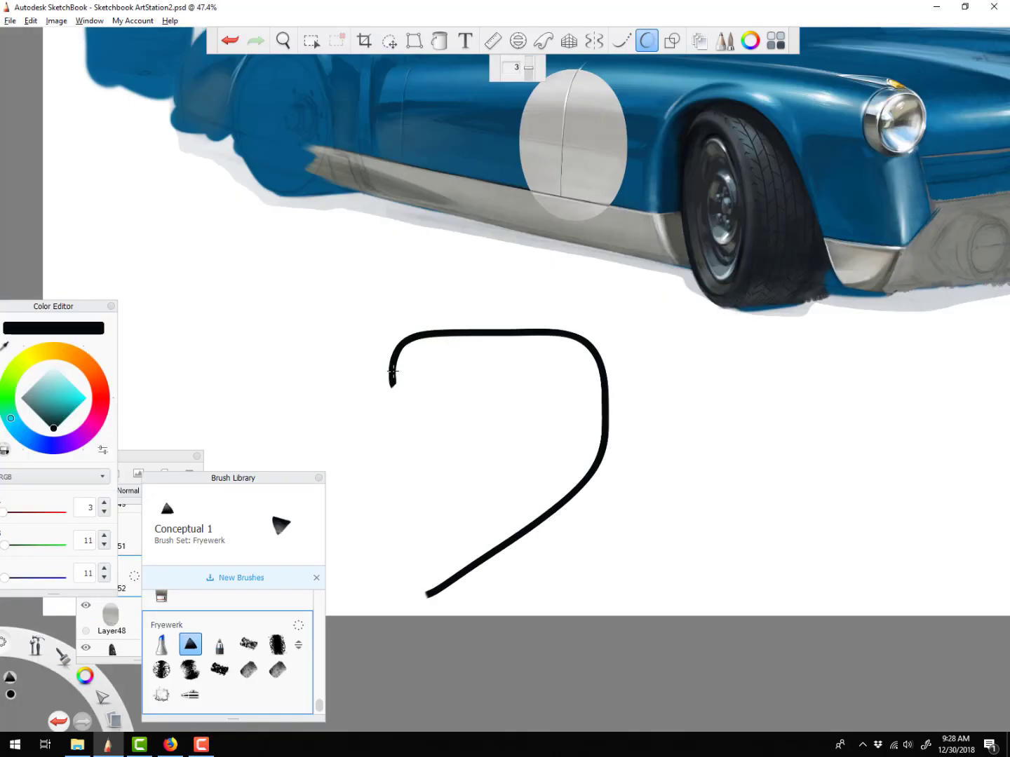
left_click_drag(391, 393, 599, 459)
key("ctrl+z")
key("ctrl+z")
Flip the canvas vertically, try a crossbar inside the numeral's outline, and undo the trial strokes
left_click(55, 22)
left_click(102, 161)
key("space")
mouse_move(494, 265)
left_mouse_down()
mouse_move(374, 265)
mouse_move(288, 341)
mouse_move(489, 392)
left_mouse_up()
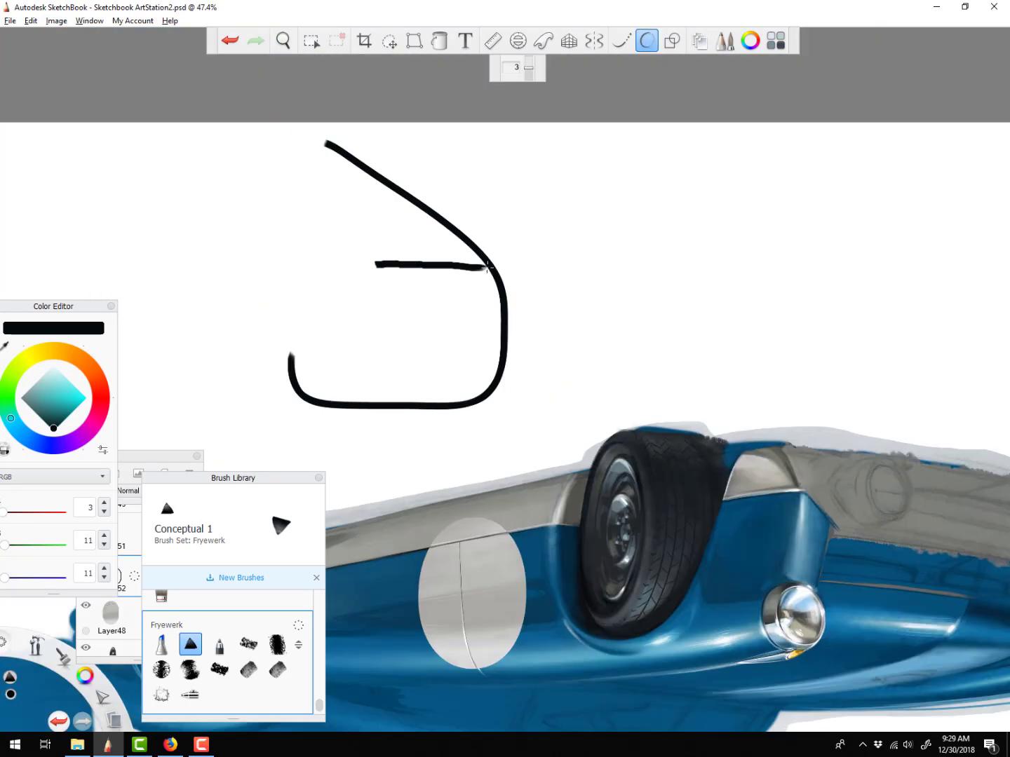
key("ctrl+z")
key("ctrl+z")
key("ctrl+z")
Draw the numeral's upper loop as a thick, rounded black band with Conceptual 1 and Predictive Stroke at 3
mouse_move(334, 311)
left_mouse_down()
mouse_move(329, 384)
mouse_move(499, 308)
left_mouse_up()
mouse_move(325, 381)
left_mouse_down()
mouse_move(435, 386)
mouse_move(329, 390)
mouse_move(495, 358)
left_mouse_up()
left_click(647, 41)
mouse_move(480, 314)
left_mouse_down()
mouse_move(477, 367)
mouse_move(490, 388)
left_mouse_up()
mouse_move(307, 307)
left_mouse_down()
mouse_move(336, 397)
mouse_move(471, 384)
mouse_move(477, 312)
left_mouse_up()
key("[")
mouse_move(474, 299)
left_mouse_down()
mouse_move(327, 299)
mouse_move(477, 303)
left_mouse_up()
key("[")
Flip the canvas back upright and paint the numeral's diagonal leg as a thick black band
left_click(56, 21)
left_click(105, 131)
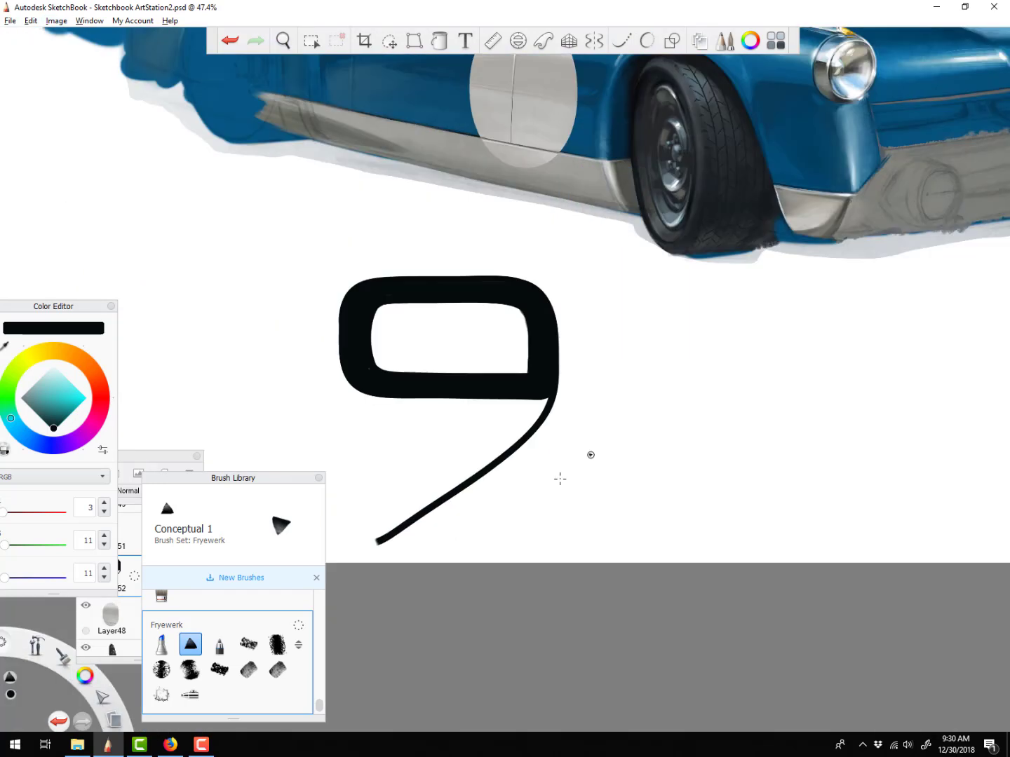
left_click(647, 40)
left_click_drag(529, 400, 365, 515)
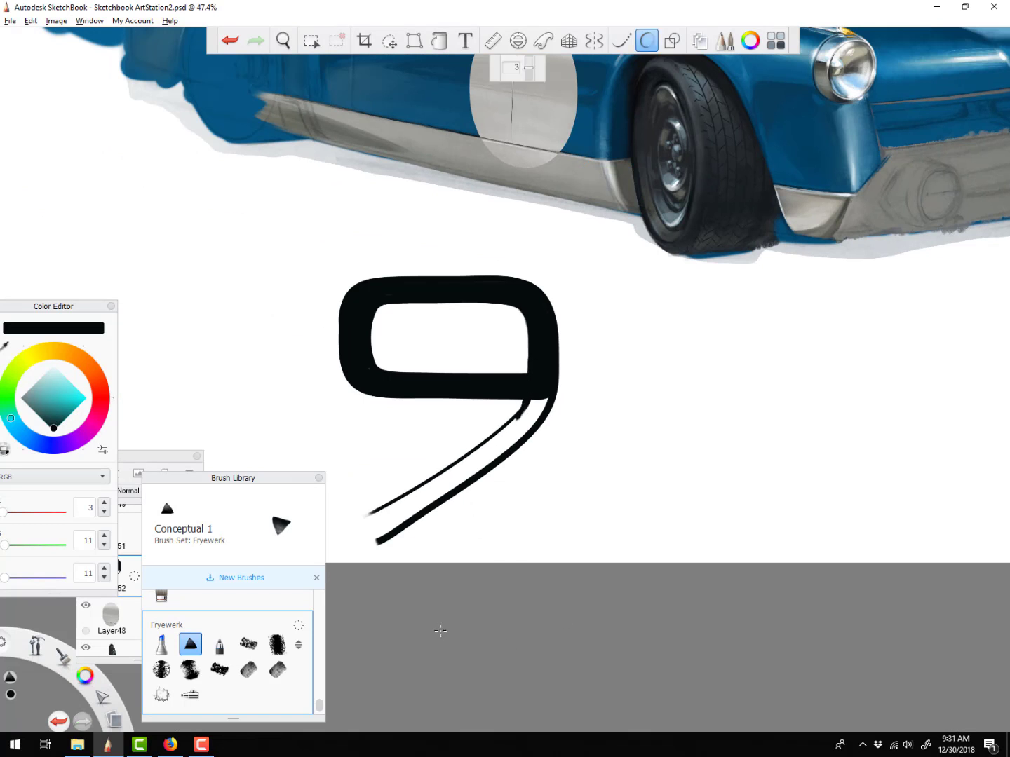
left_click_drag(544, 400, 358, 524)
key("bracketleft")
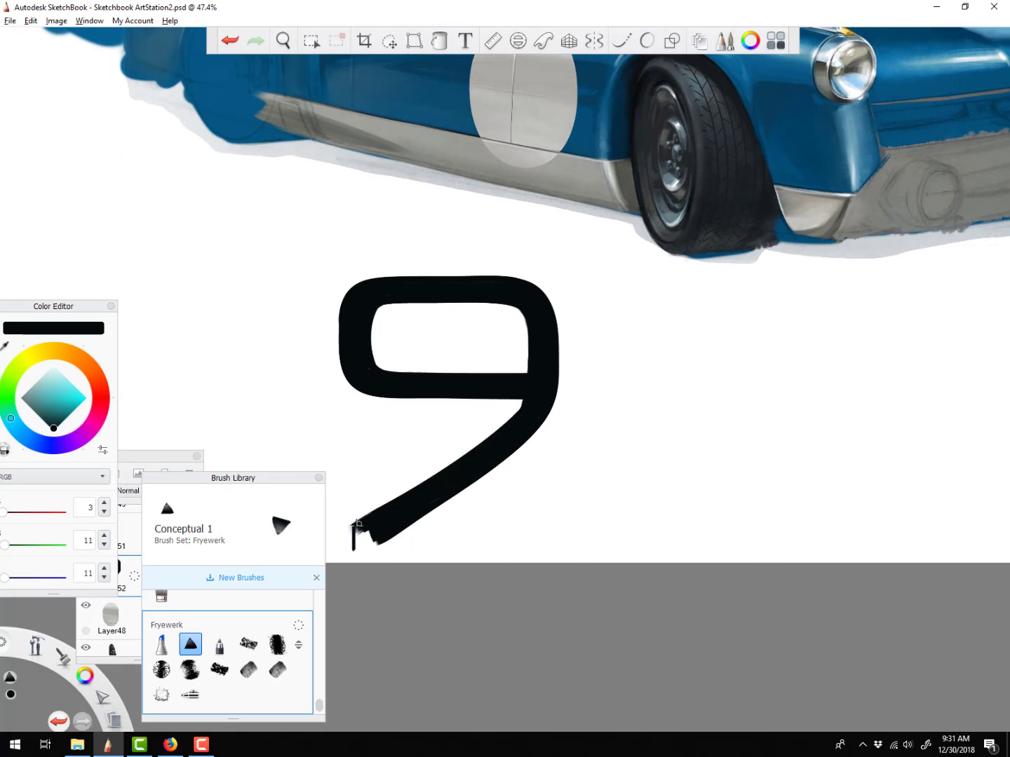
Paint the numeral's straight base bar in black and trim its outer end with a rectangular selection
left_click_drag(553, 522, 352, 523)
left_click_drag(538, 534, 357, 532)
left_click_drag(525, 527, 369, 544)
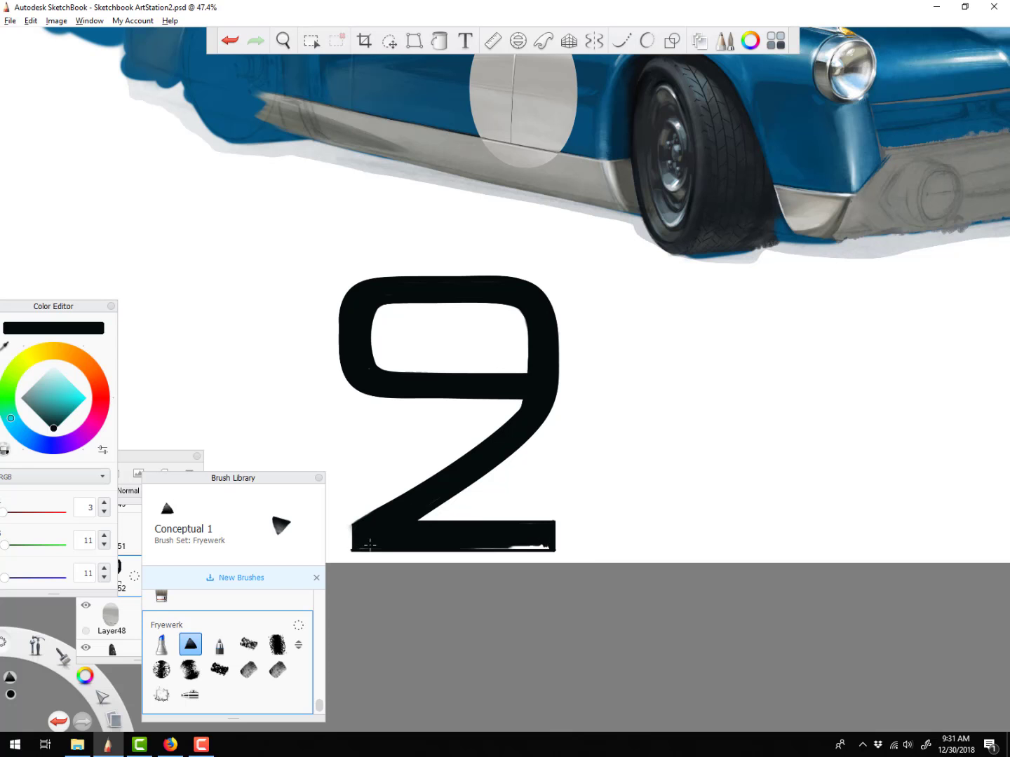
key("m")
left_click_drag(339, 503, 351, 562)
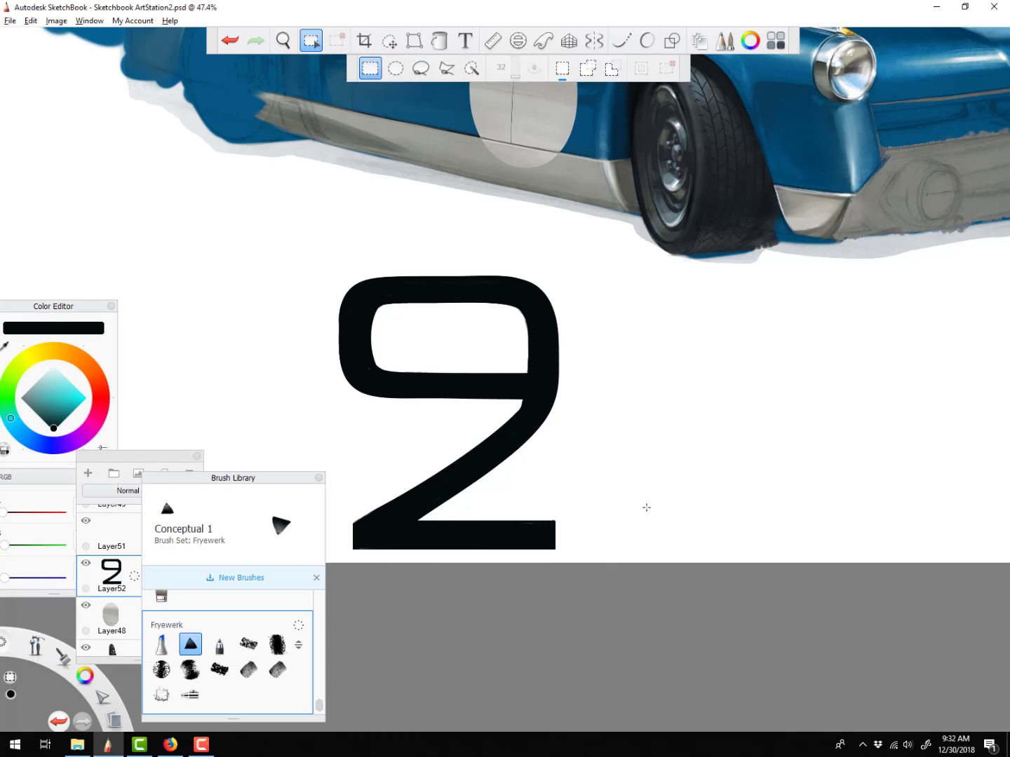
Shorten the numeral from its top edge with Distort, duplicate its layer, and merge the copy down
left_click(414, 42)
left_click_drag(449, 276, 450, 351)
left_click(558, 68)
left_click_drag(105, 575, 105, 544)
left_click(389, 42)
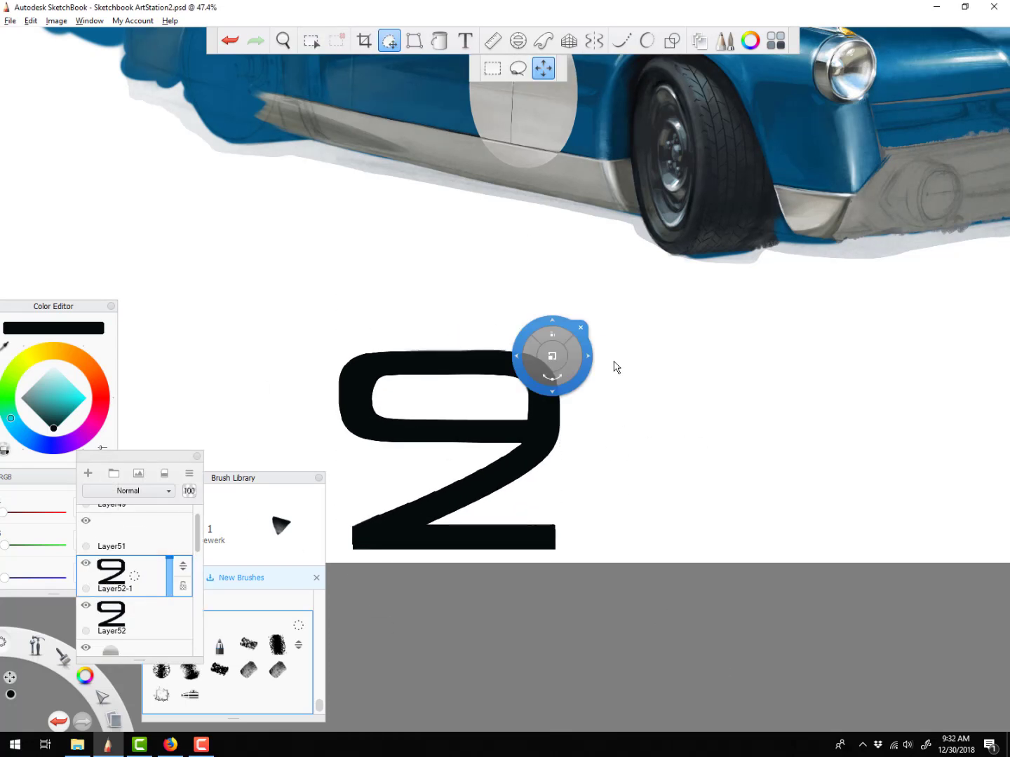
key("ctrl+e")
Cut the inner rear part of the numeral's loop, paste it shifted outward to thin the band, and merge it back
key("bracketleft")
key("m")
mouse_move(360, 366)
left_mouse_down()
mouse_move(422, 428)
mouse_move(436, 427)
left_mouse_up()
key("ctrl+x")
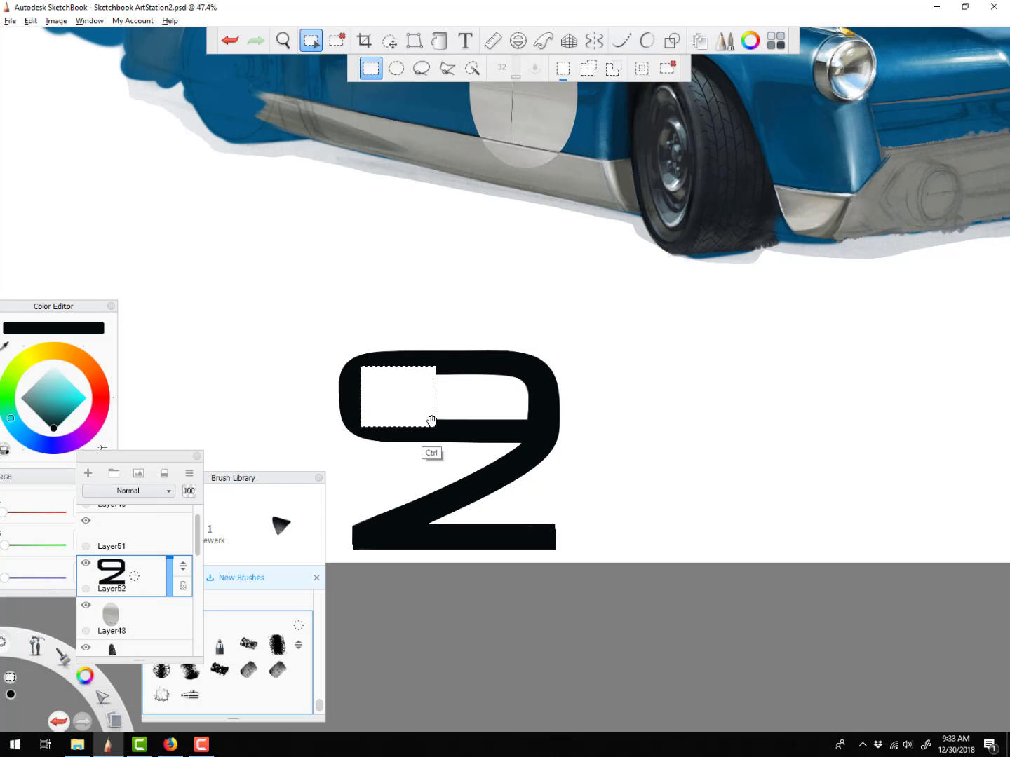
key("ctrl+v")
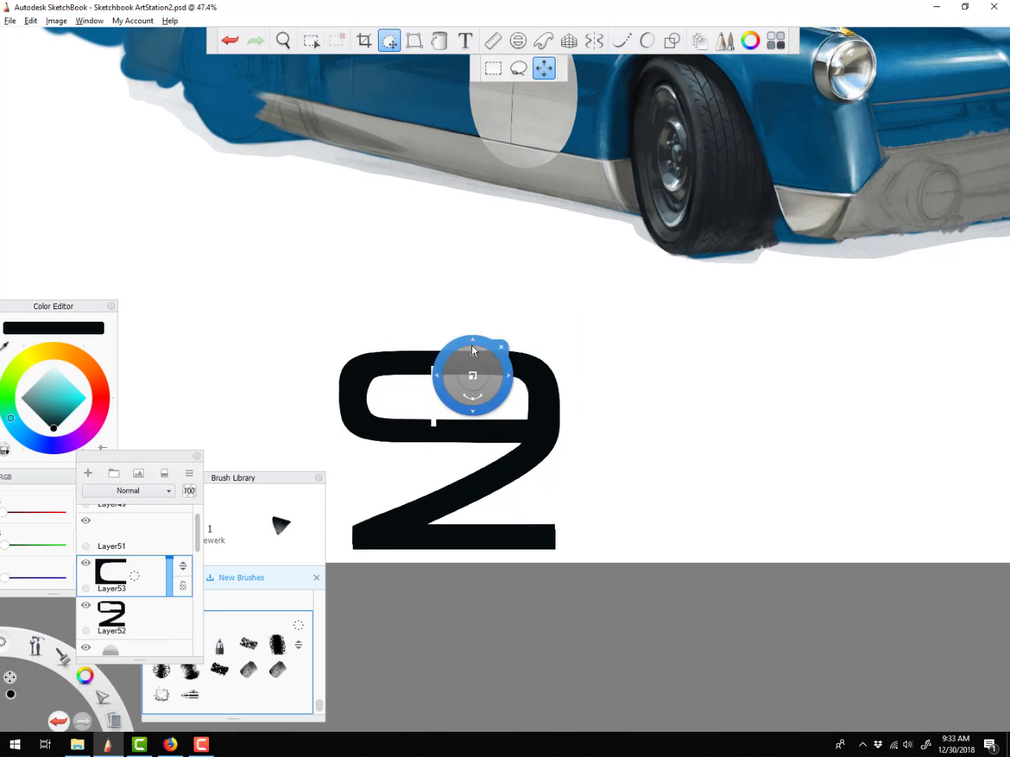
key("Return")
left_click(110, 574)
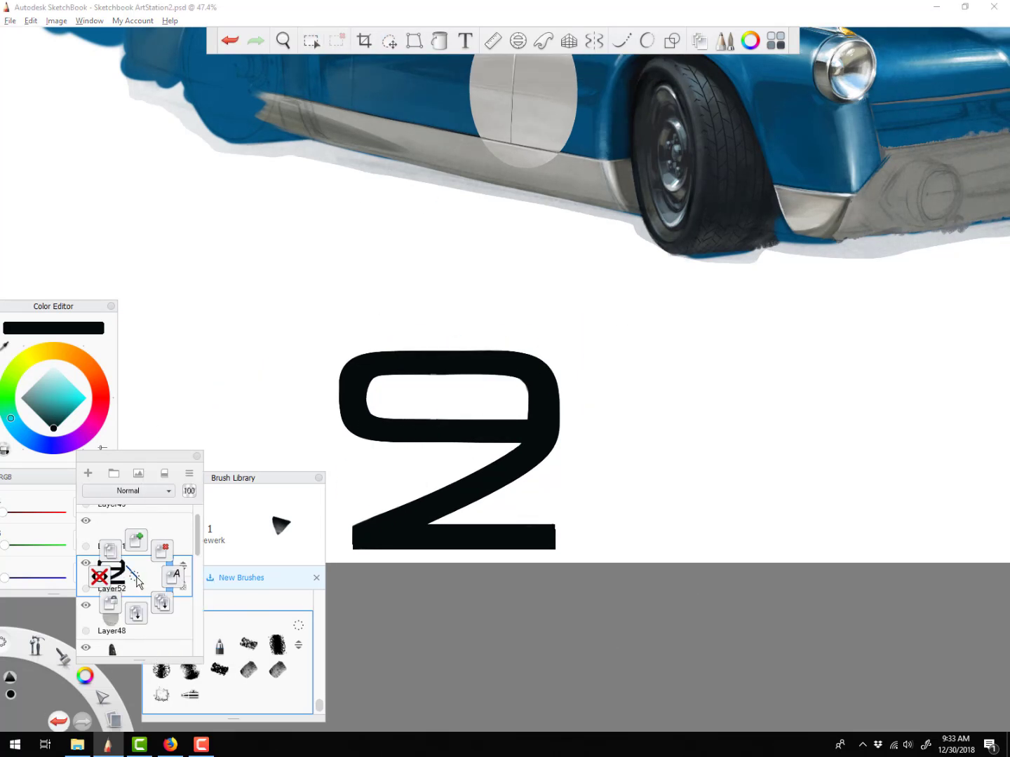
Duplicate the finished numeral's layer, hide the original, and move the copy to the top of the layer stack
left_click(105, 574)
key("v")
left_click(85, 605)
left_click_drag(168, 577, 168, 525)
Distort the numeral copy to match the car's perspective, then scale it down and place it inside the white roundel
left_click(414, 40)
left_click_drag(561, 424, 559, 470)
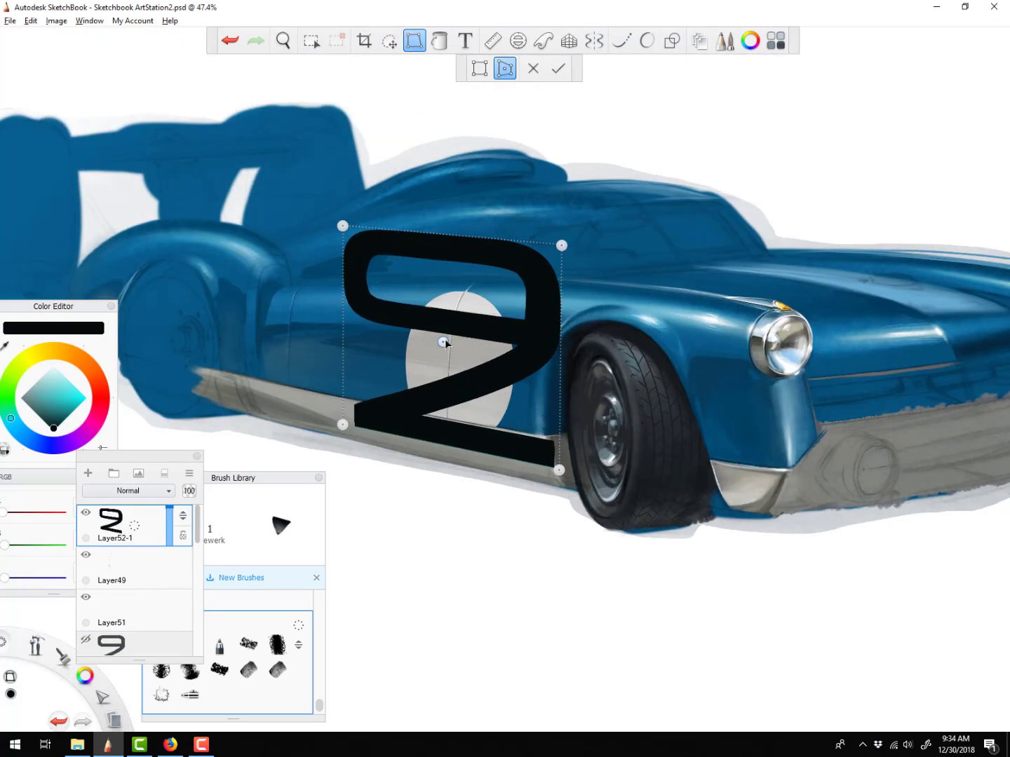
key("Return")
key("v")
left_click_drag(511, 239, 463, 67)
key("Return")
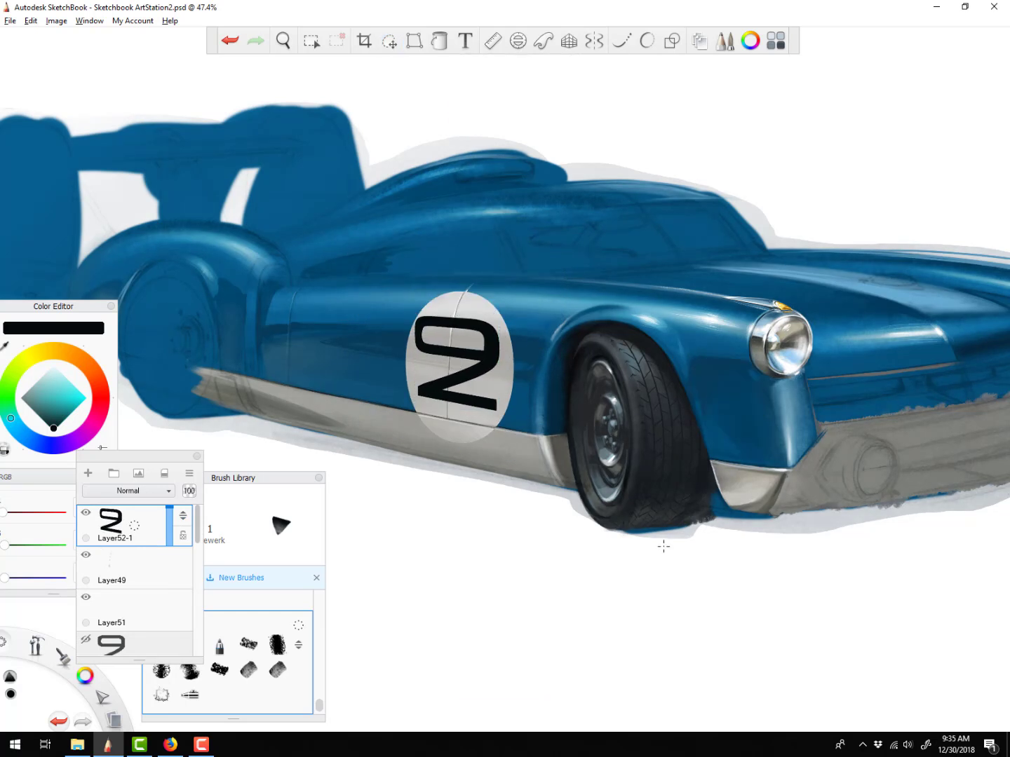
Undo the last edits and brush subtle grey reflections over the black numeral with the FryeDry brush
scroll(495, 405, "up", 3)
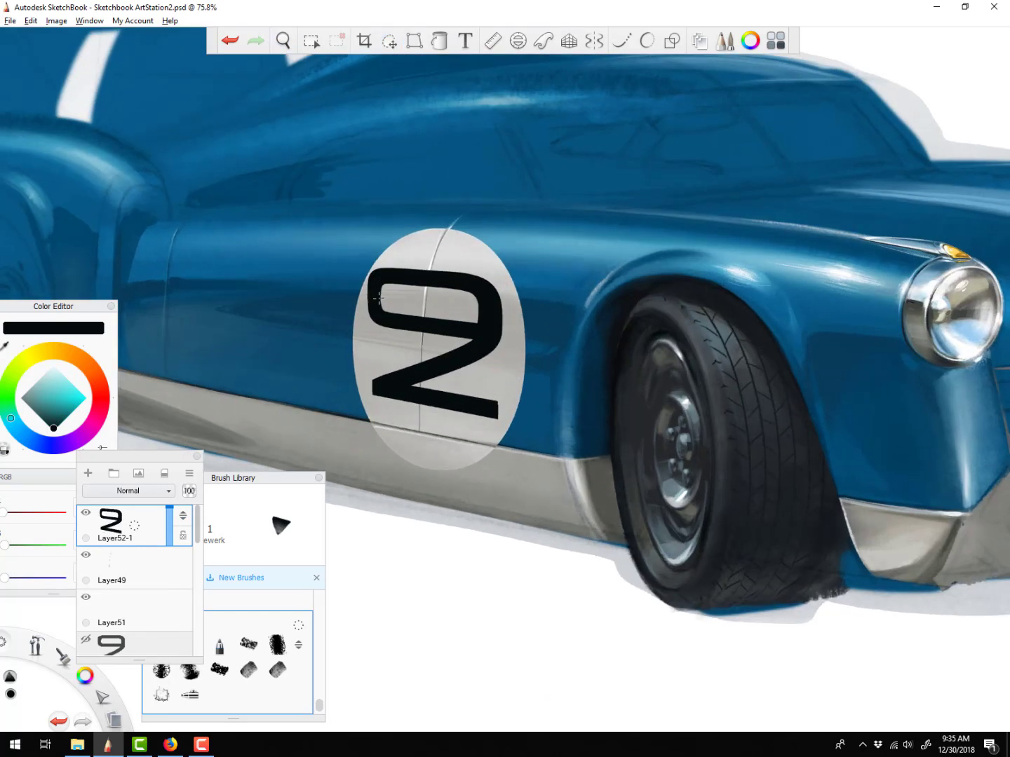
key("ctrl+z")
key("ctrl+z")
key("ctrl+z")
key("ctrl+z")
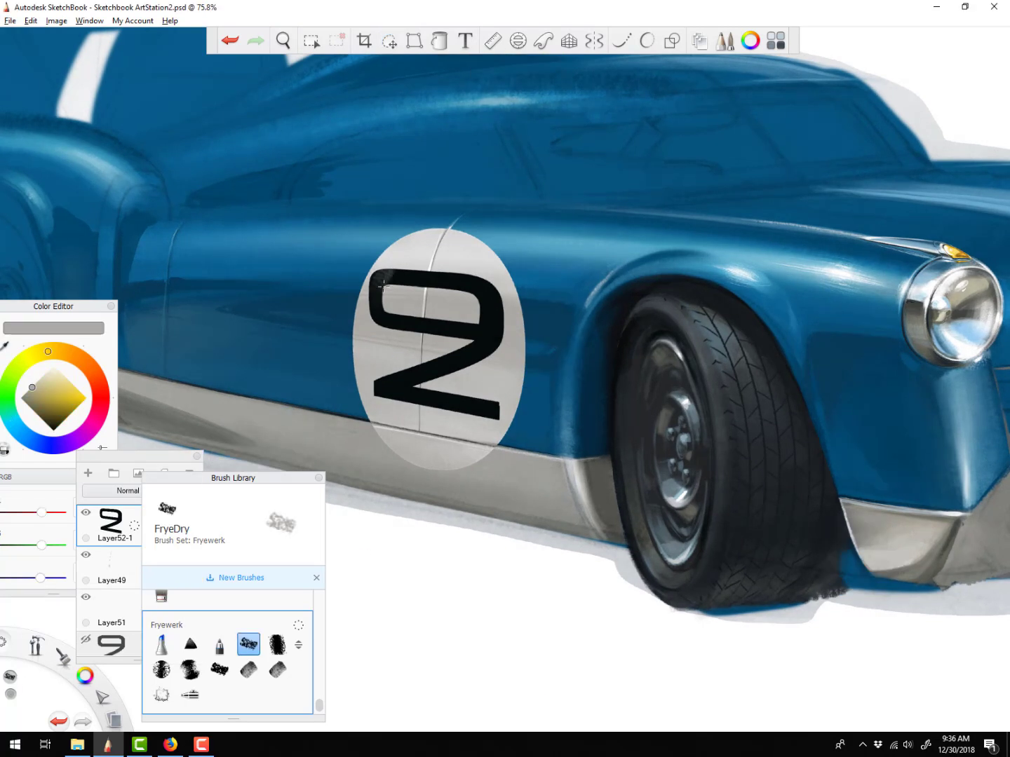
mouse_move(384, 284)
left_mouse_down()
mouse_move(484, 403)
mouse_move(491, 316)
mouse_move(476, 407)
left_mouse_up()
left_click(428, 309, "alt")
left_click_drag(413, 281, 423, 314)
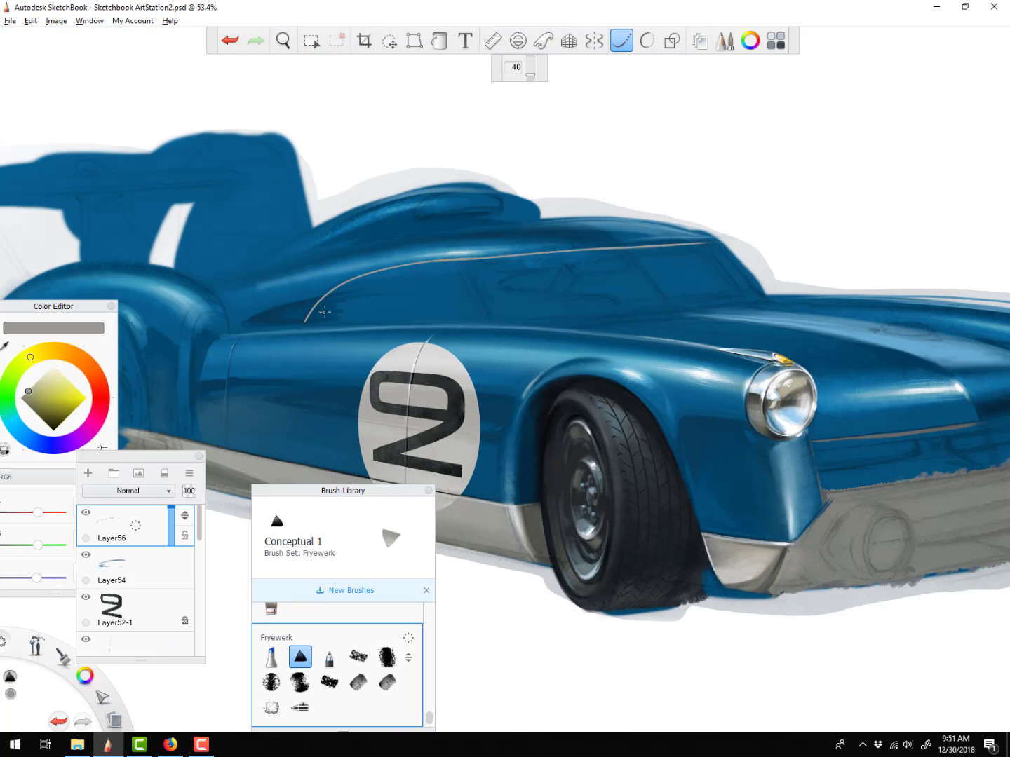
Duplicate the thin grey trim line above the side windows and offset the copy slightly to form a parallel edge
key("ctrl+d")
left_click(389, 41)
left_click_drag(509, 310, 516, 307)
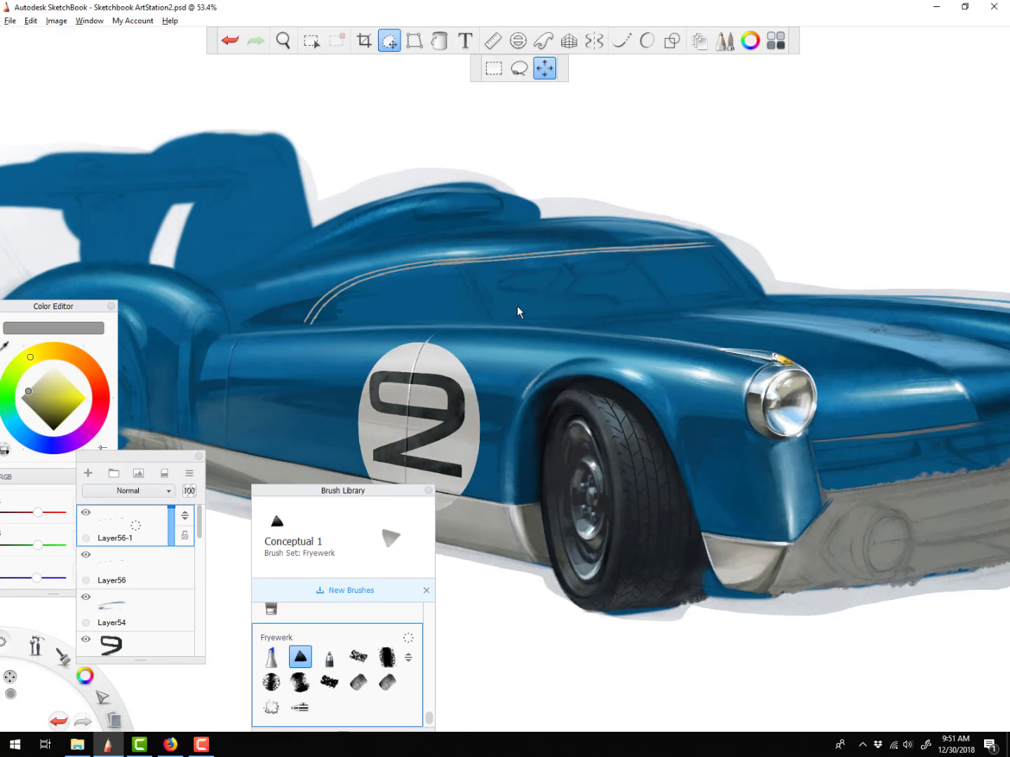
Add a new layer beneath the two trim lines and fill the gap between them with grey
left_click(134, 609)
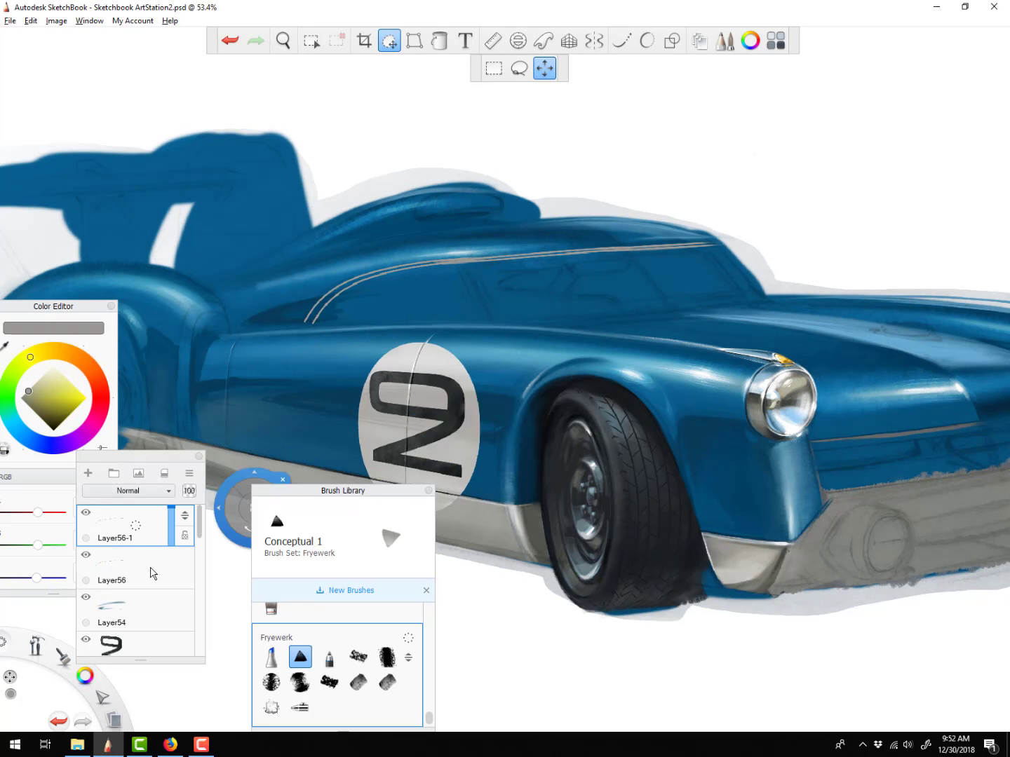
left_click(88, 473)
left_click(451, 244)
scroll(311, 325, "up", 2)
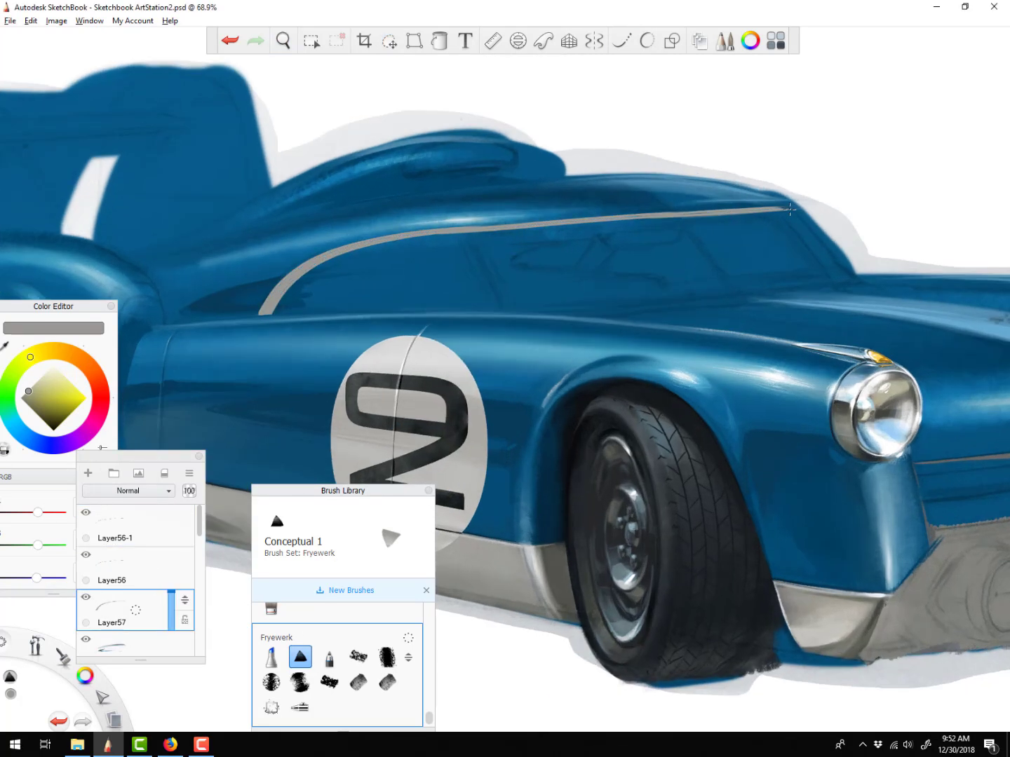
Shade the rear curve of the window trim with sampled greys on the fill and the two edge-line layers
left_click(263, 311, "alt")
left_click(269, 303, "alt")
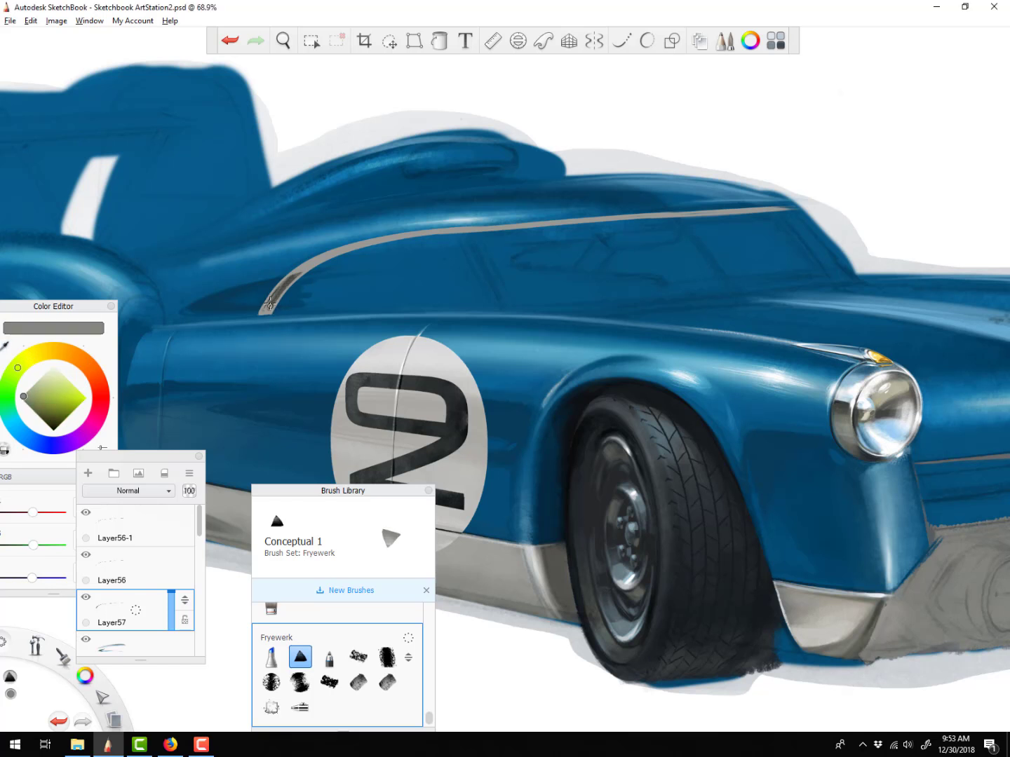
left_click(126, 534)
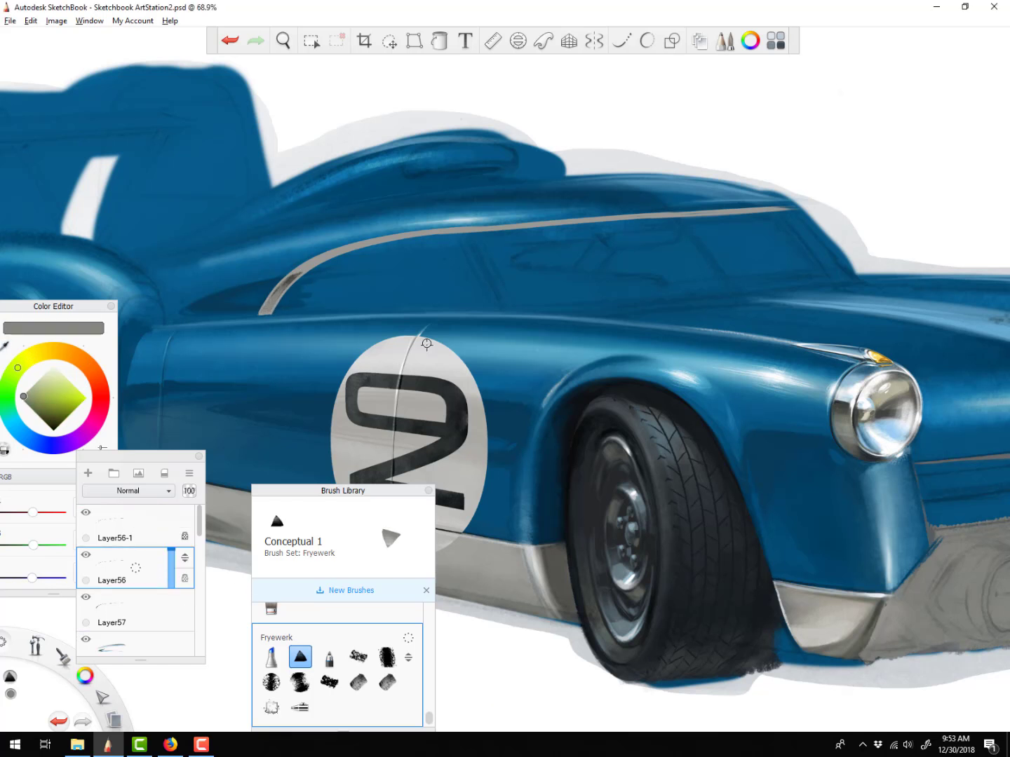
left_click(289, 287, "alt")
left_click(272, 306, "alt")
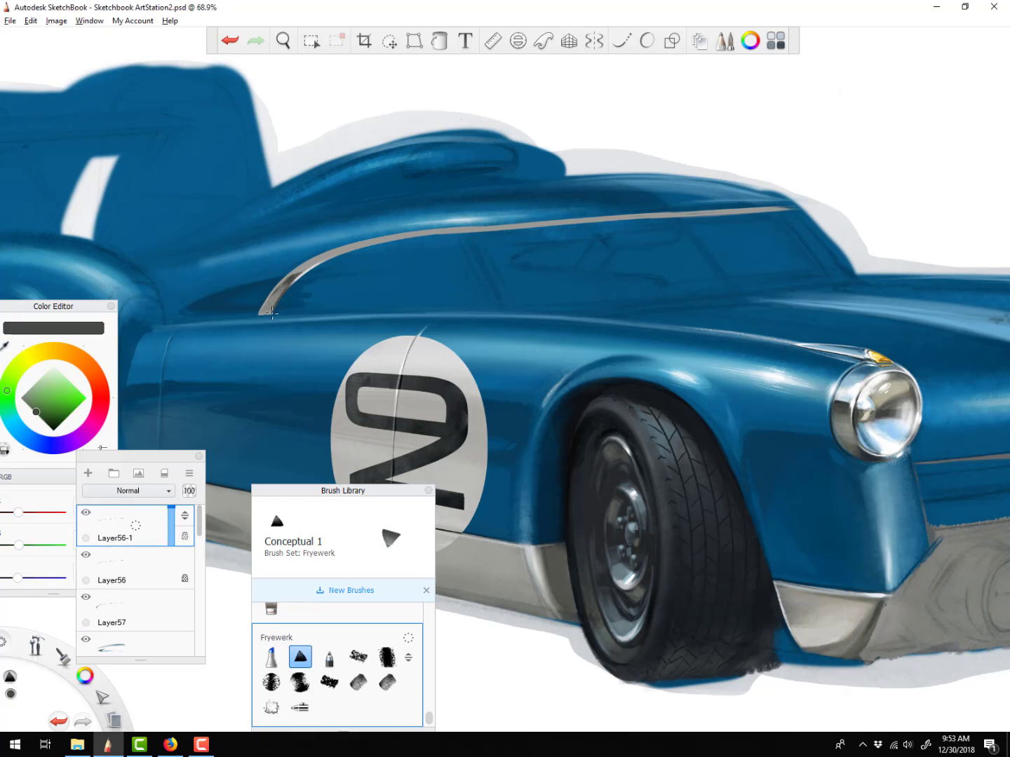
left_click(326, 251, "alt")
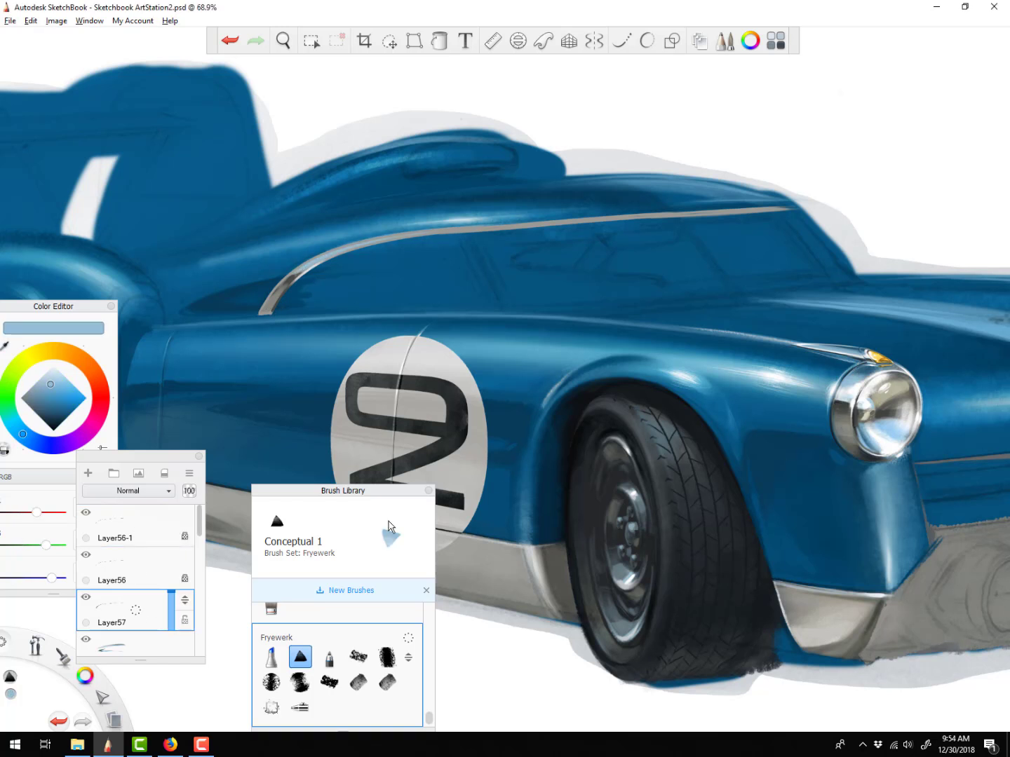
Paint sampled blue reflections and grey tones into the trim fill around its rear curve with the Conceptual 1 brush
left_click(840, 446, "alt")
mouse_move(282, 284)
left_mouse_down()
mouse_move(293, 281)
mouse_move(261, 315)
left_mouse_up()
left_click(413, 308, "alt")
left_click(301, 287, "alt")
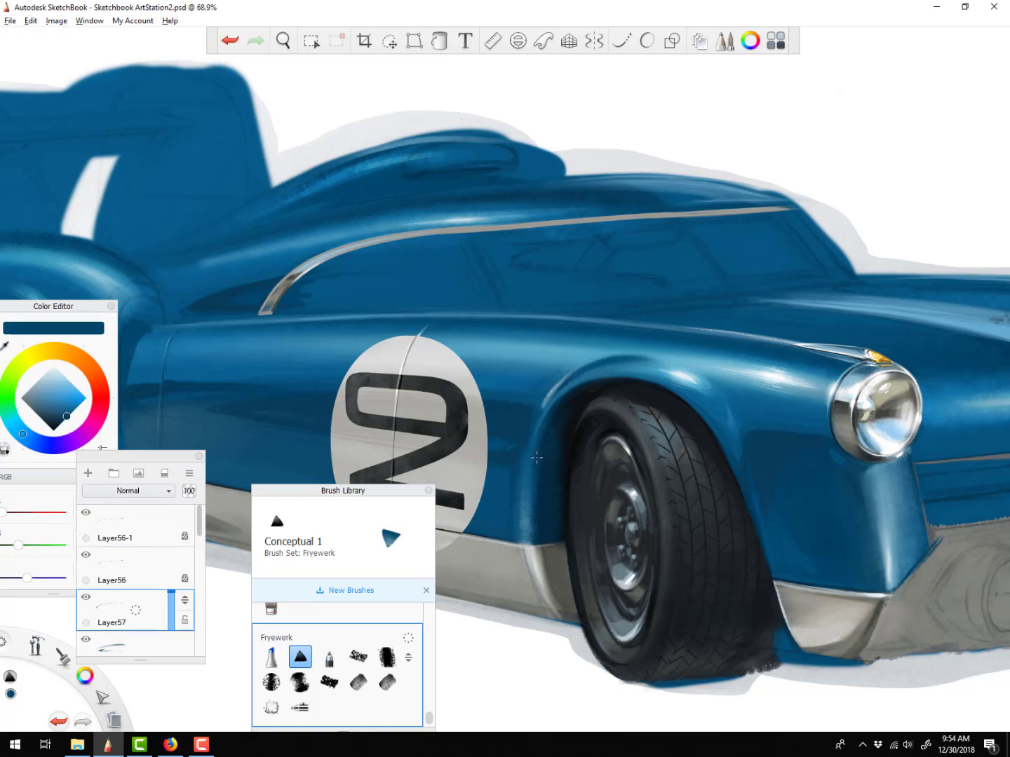
left_click(283, 285, "alt")
left_click(275, 301, "alt")
left_click_drag(296, 275, 265, 308)
left_click(287, 288, "alt")
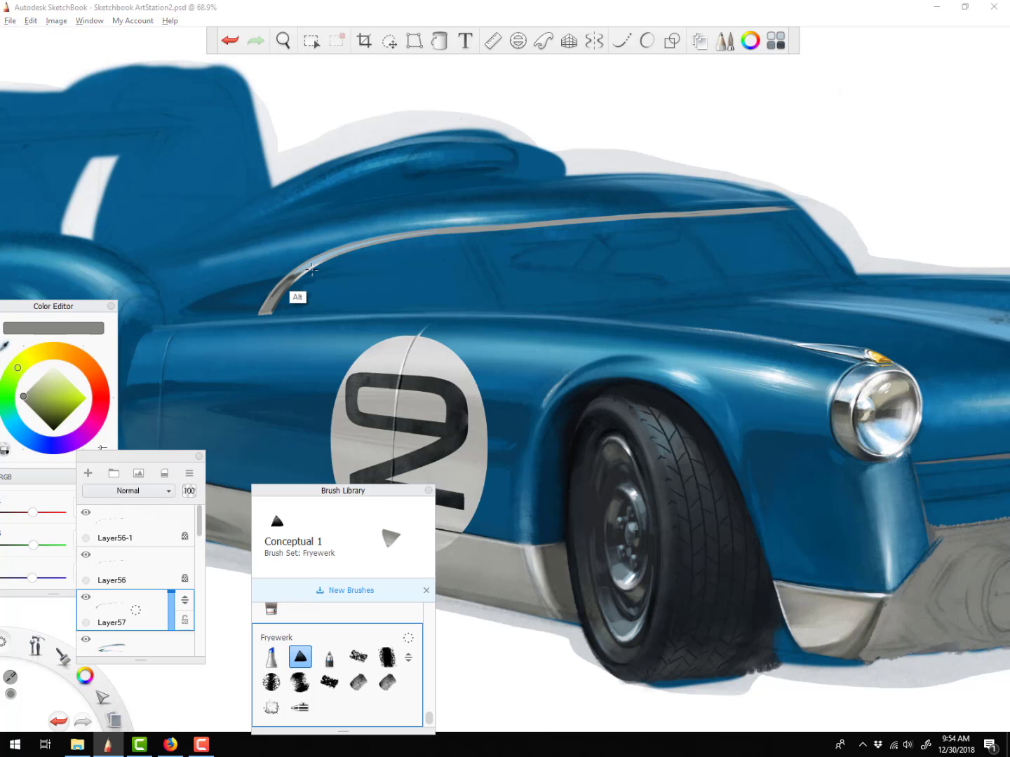
Darken one trim edge line, tint the fill with sampled blue, and brighten the other edge line with white
left_click(92, 520)
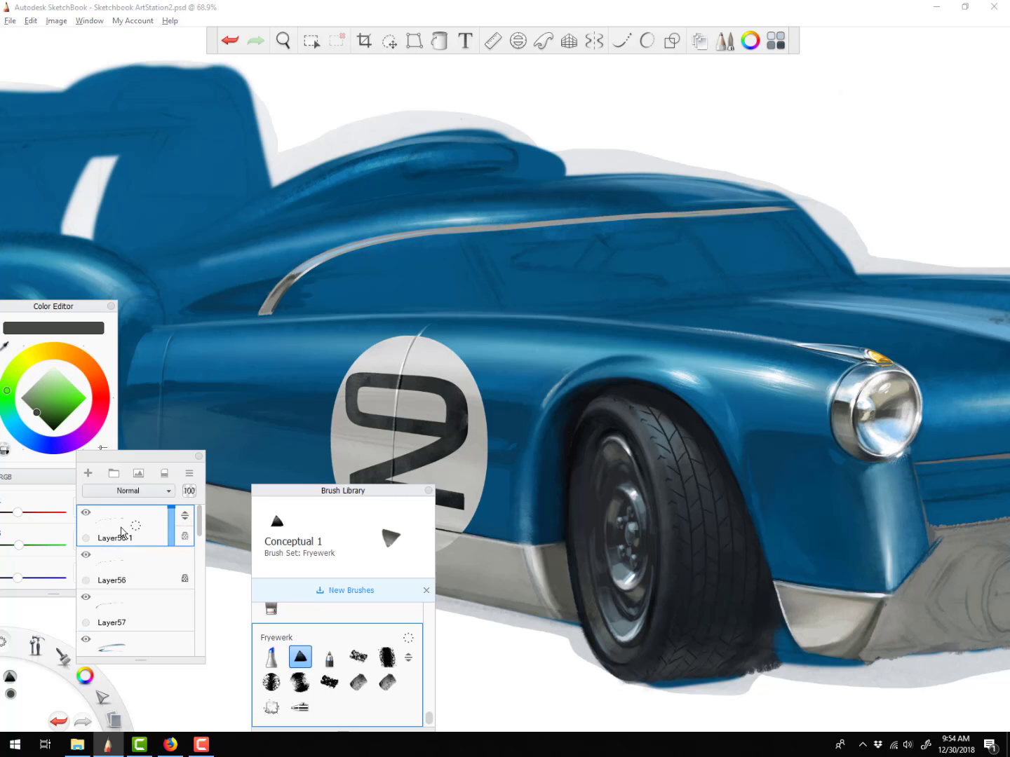
left_click(154, 595)
left_click(342, 249, "alt")
left_click(112, 527)
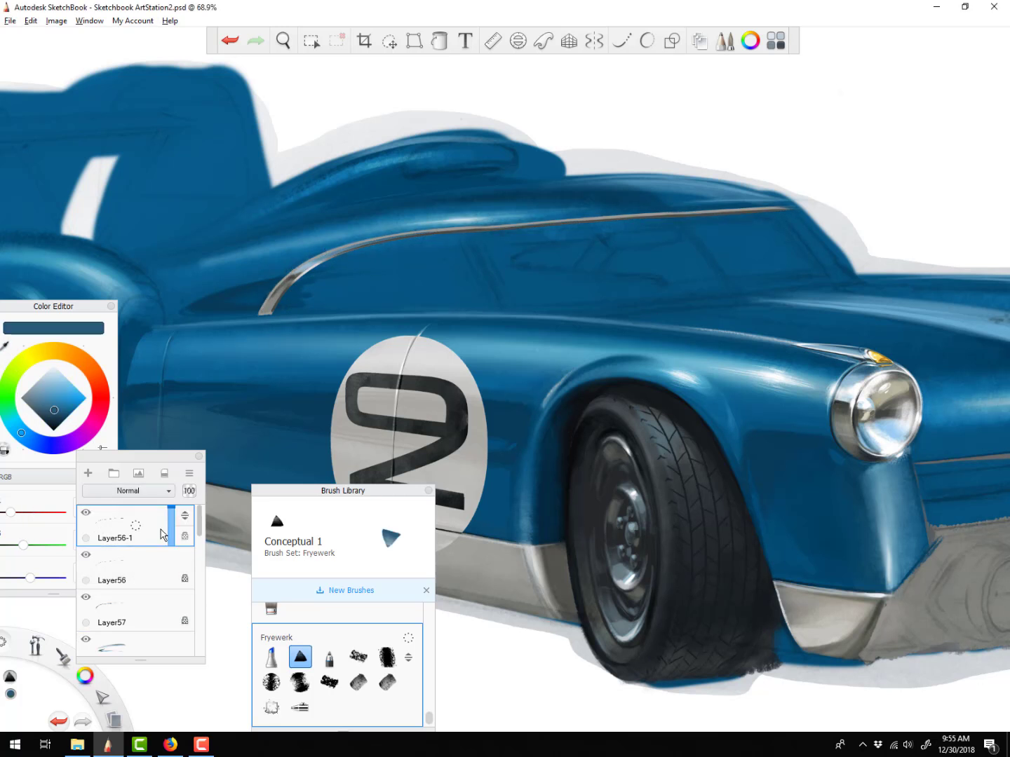
left_click(113, 568)
left_click(845, 413, "alt")
left_click(292, 273, "alt")
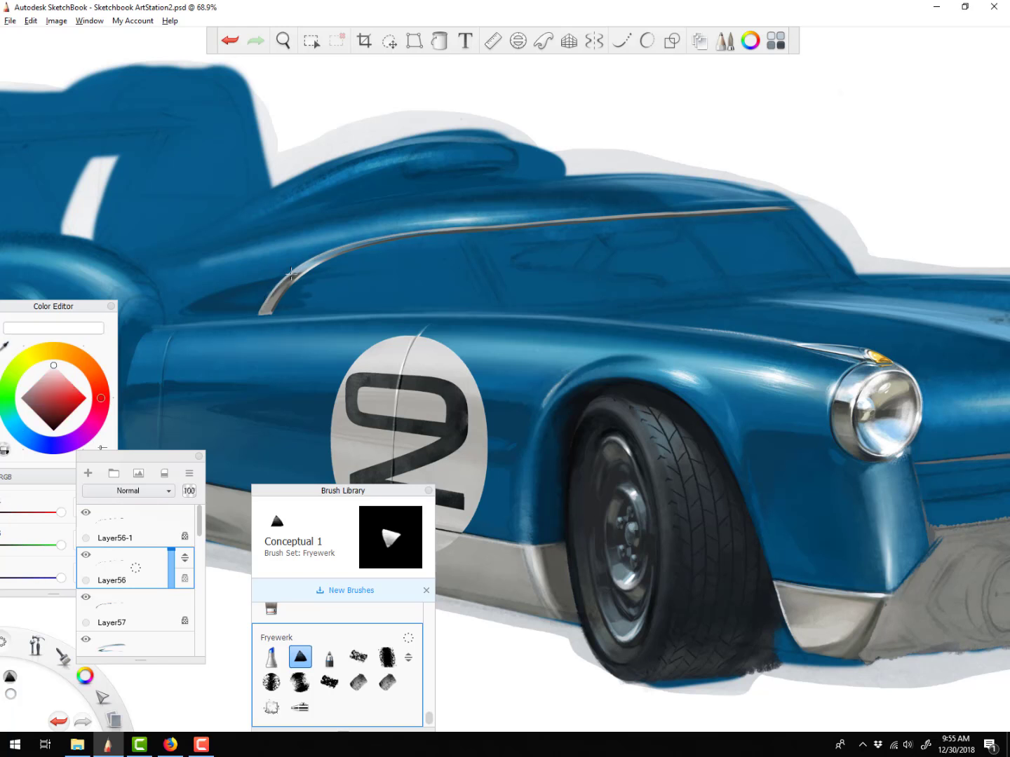
Merge the trim layers into one and brush white highlights onto it with the Do-It-Yourself brush
key("ctrl+e")
key("bracketright")
key("bracketright")
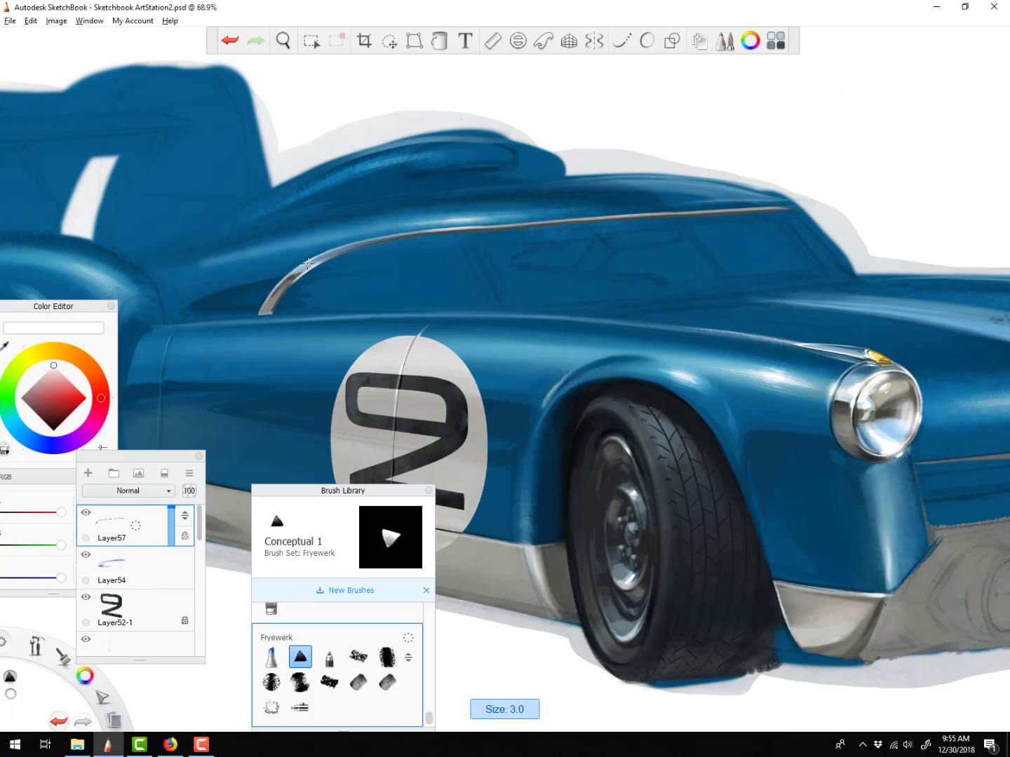
left_click(328, 682)
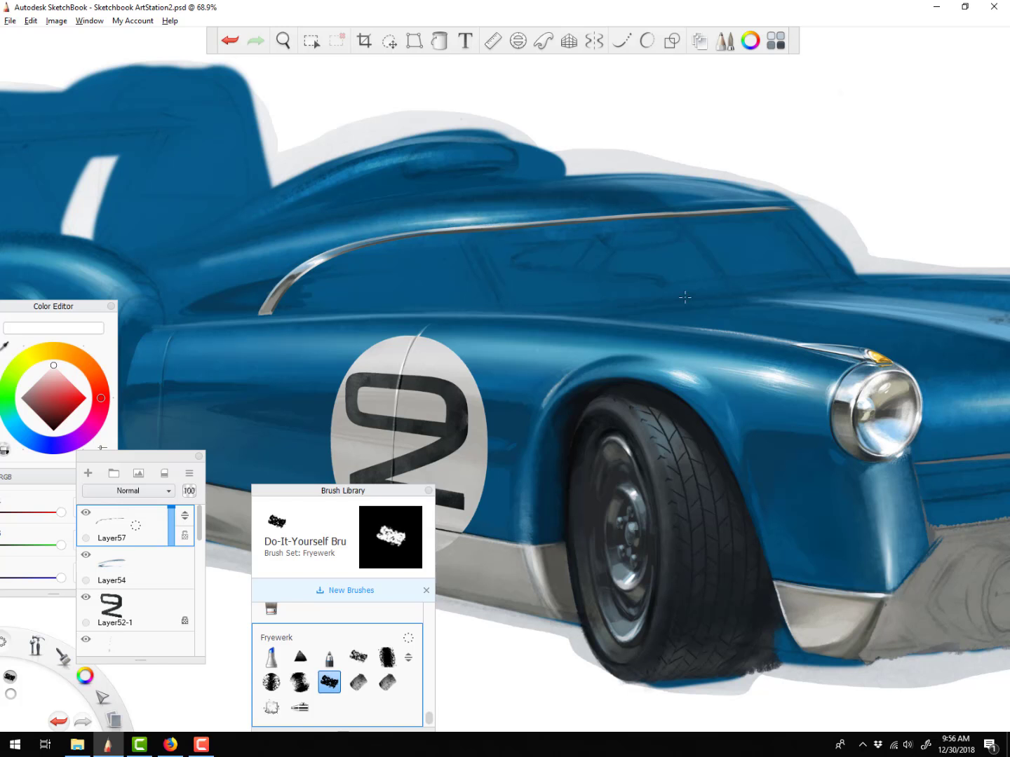
Duplicate the trim layer, nudge the lower copy slightly, lock its transparency and paint it near-black as a shadow edge
left_click_drag(137, 526, 148, 545)
left_click(137, 569)
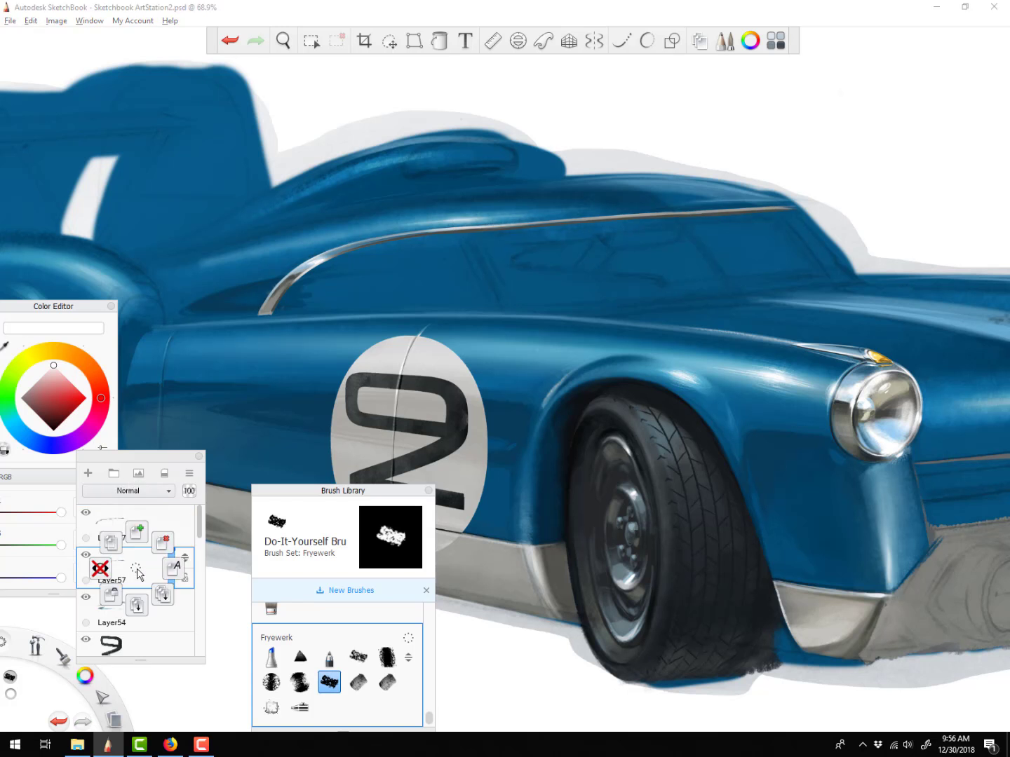
key("v")
left_click_drag(417, 242, 415, 239)
left_click(186, 577)
left_click(300, 656)
left_click_drag(502, 225, 260, 317)
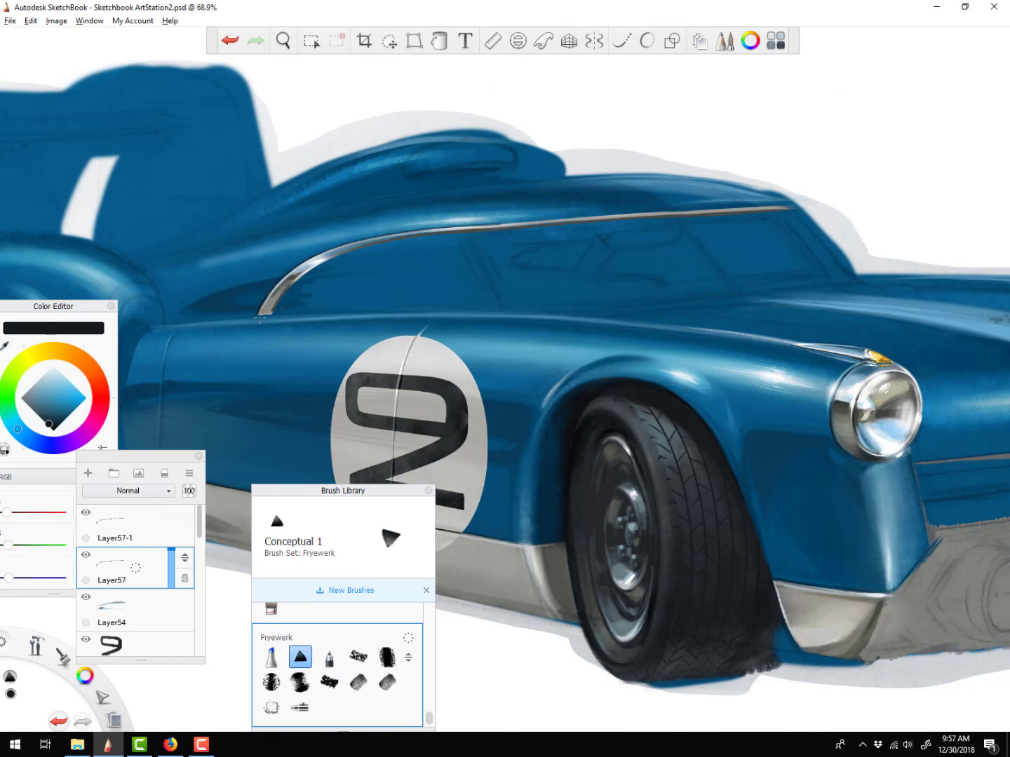
Duplicate the black trim shadow, offset the copy slightly, and merge the chrome trim with both shadow layers
key("ctrl+d")
left_click(389, 41)
left_click_drag(439, 307, 436, 305)
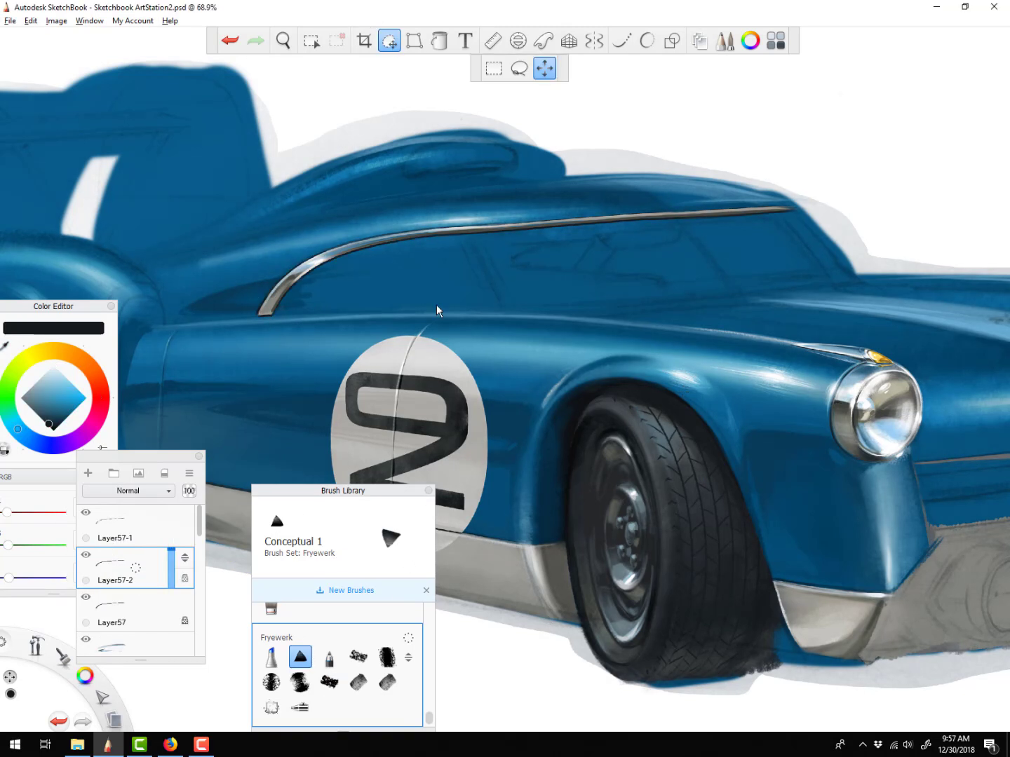
left_click(163, 524)
left_click_drag(137, 525, 174, 554)
left_click_drag(136, 526, 175, 554)
Lock the merged trim's transparency and brush a pale blue-white highlight on its rear curve with the Do-It-Yourself brush
scroll(423, 371, "up", 3)
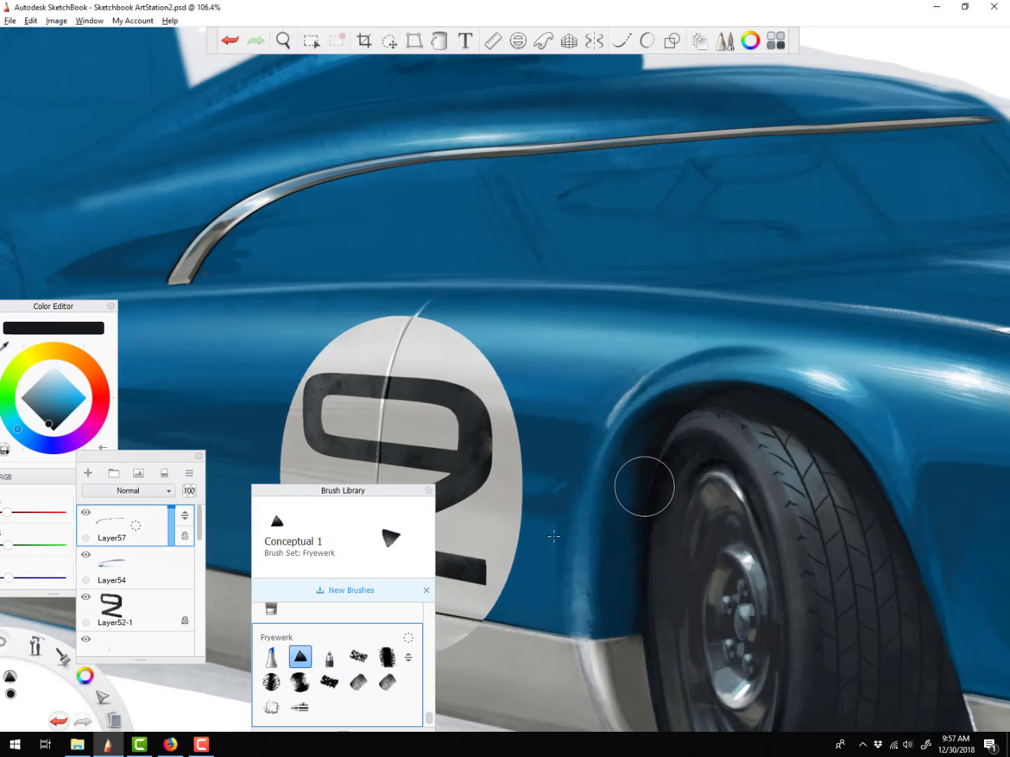
left_click(186, 537)
left_click(54, 368)
left_click(329, 683)
left_click_drag(242, 198, 270, 198)
key("bracketleft")
key("bracketleft")
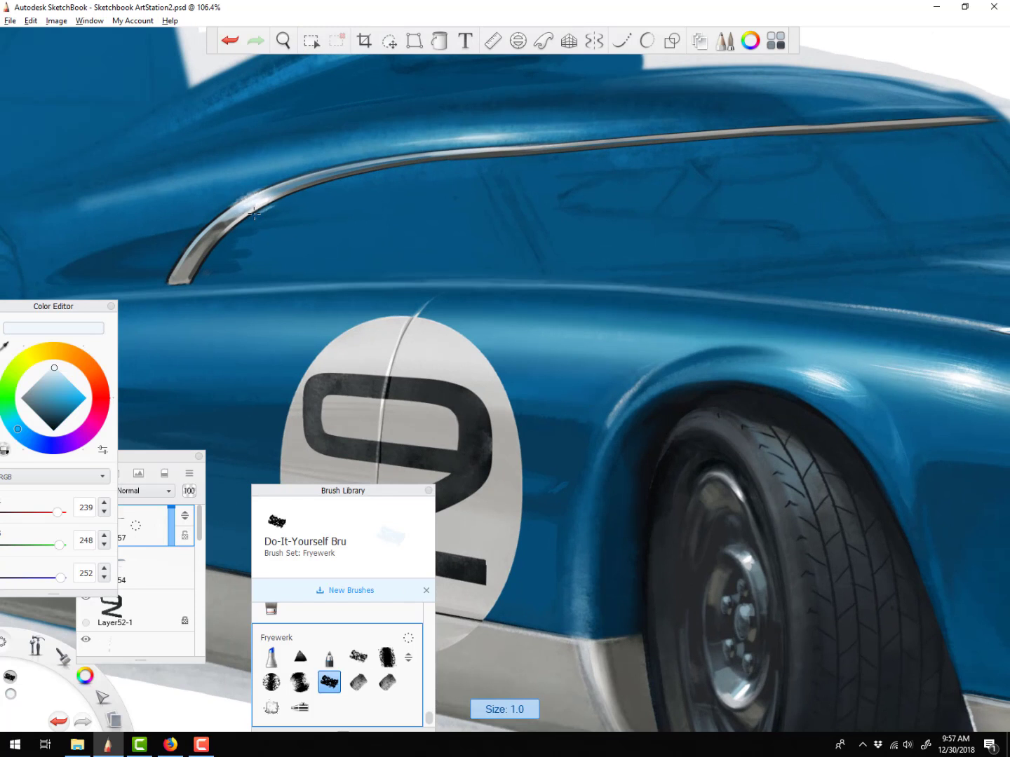
Brush pale highlights along the middle of the trim with a small FryeDry brush and undo the last stroke
left_click(358, 657)
key("bracketleft")
key("bracketleft")
key("bracketleft")
key("bracketleft")
key("bracketleft")
key("bracketleft")
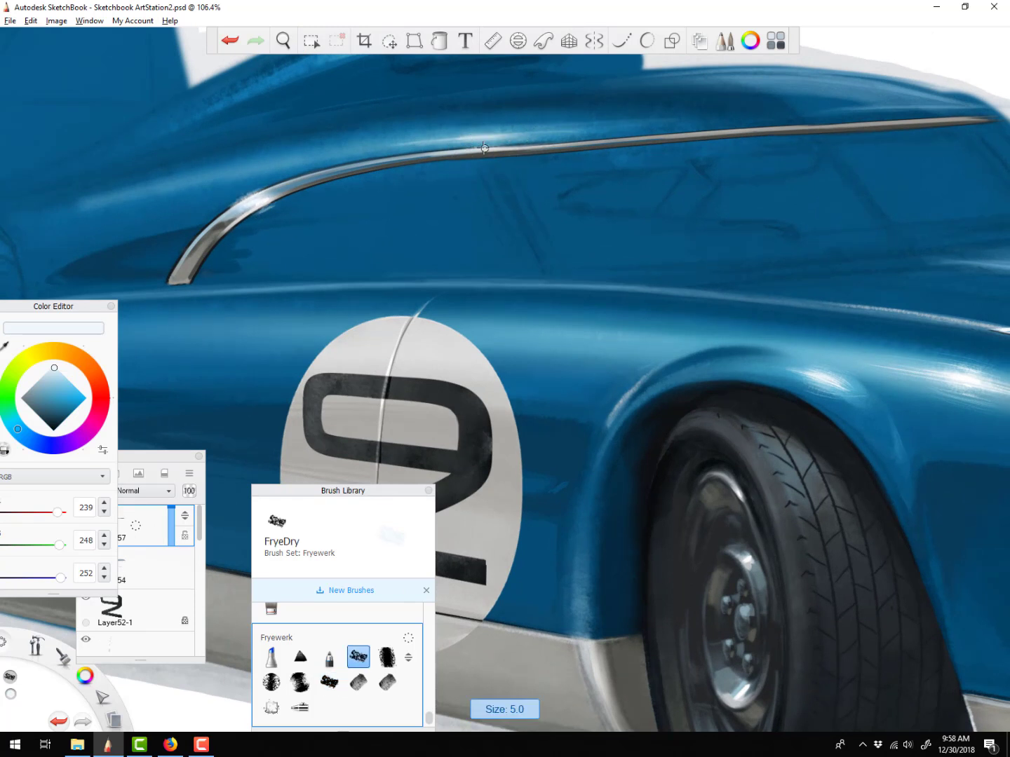
left_click(387, 658)
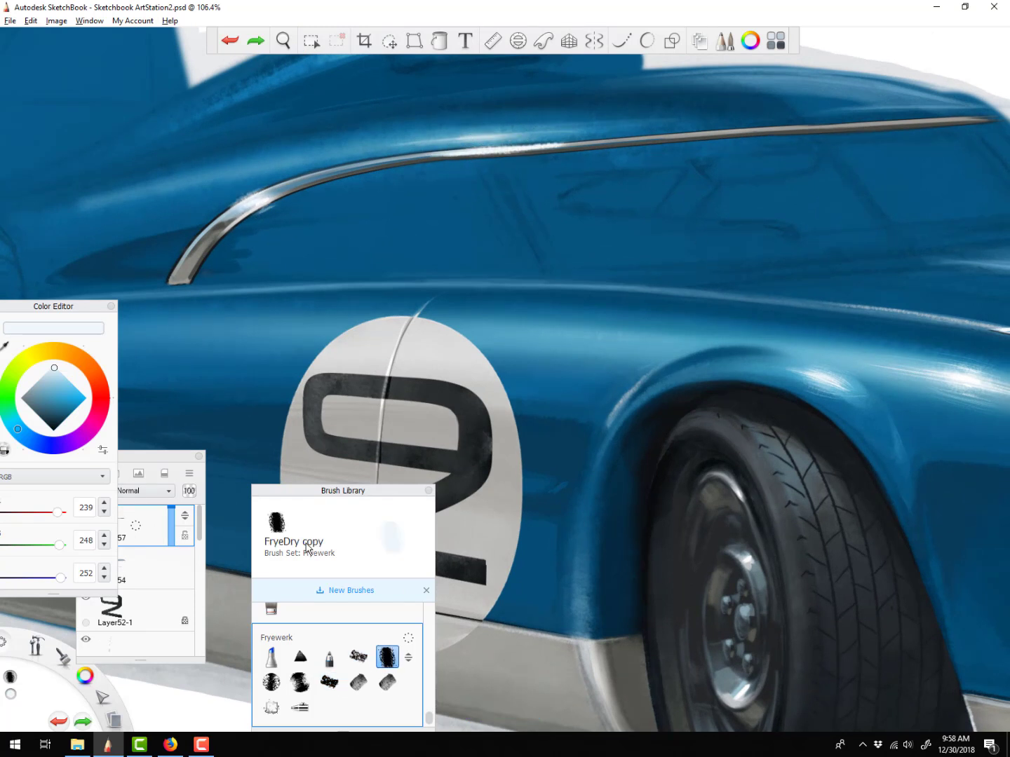
key("ctrl+z")
Erase softly along the trim's rear curve using the transparent colour with the FryeDry copy brush
scroll(306, 549, "down", 5)
left_click_drag(160, 456, 202, 424)
key("c")
left_click_drag(353, 257, 388, 243)
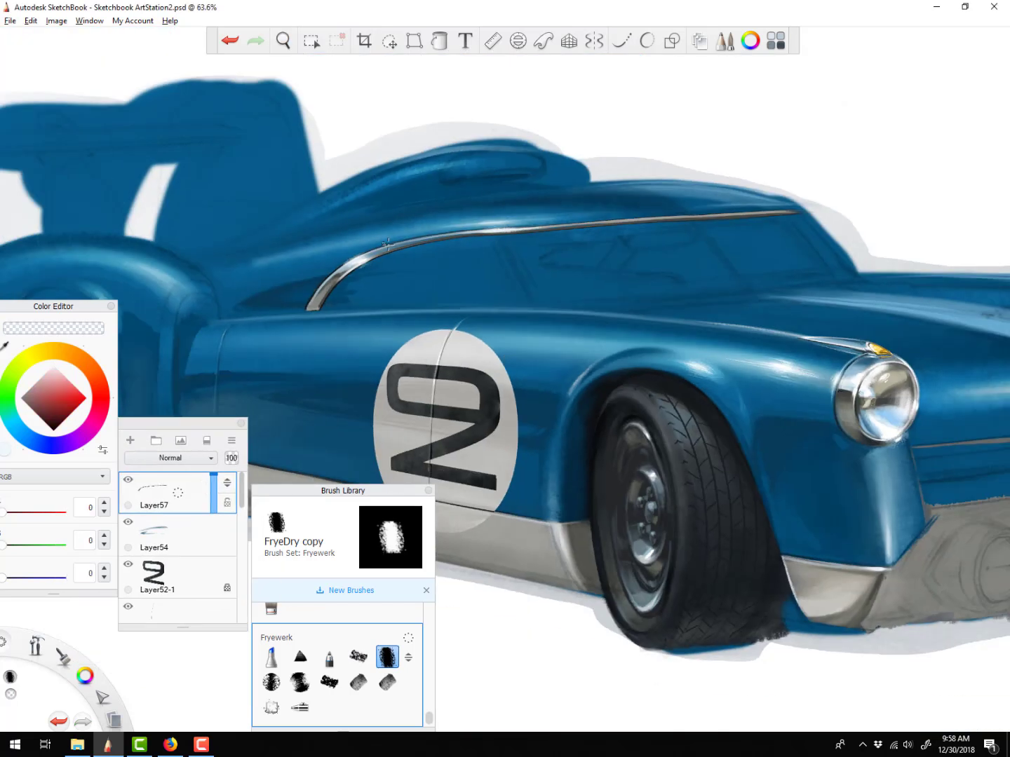
Add a new layer and fill the side windows and windshield with grey using the Conceptual 1 brush
left_click(202, 520)
left_click(130, 442)
key("c")
left_click(300, 657)
mouse_move(327, 314)
left_mouse_down()
mouse_move(415, 258)
mouse_move(813, 221)
left_mouse_up()
left_click_drag(813, 220, 846, 258)
left_click_drag(348, 309, 344, 309)
left_click_drag(213, 520, 214, 533)
left_click_drag(344, 306, 568, 263)
left_click_drag(491, 294, 852, 270)
left_click_drag(505, 274, 806, 245)
Place the grey window layer beneath the Multiply sketch layer in the layer stack
left_click_drag(244, 491, 226, 610)
left_click_drag(243, 512, 225, 580)
key("ctrl+z")
left_click_drag(242, 500, 237, 576)
key("ctrl+z")
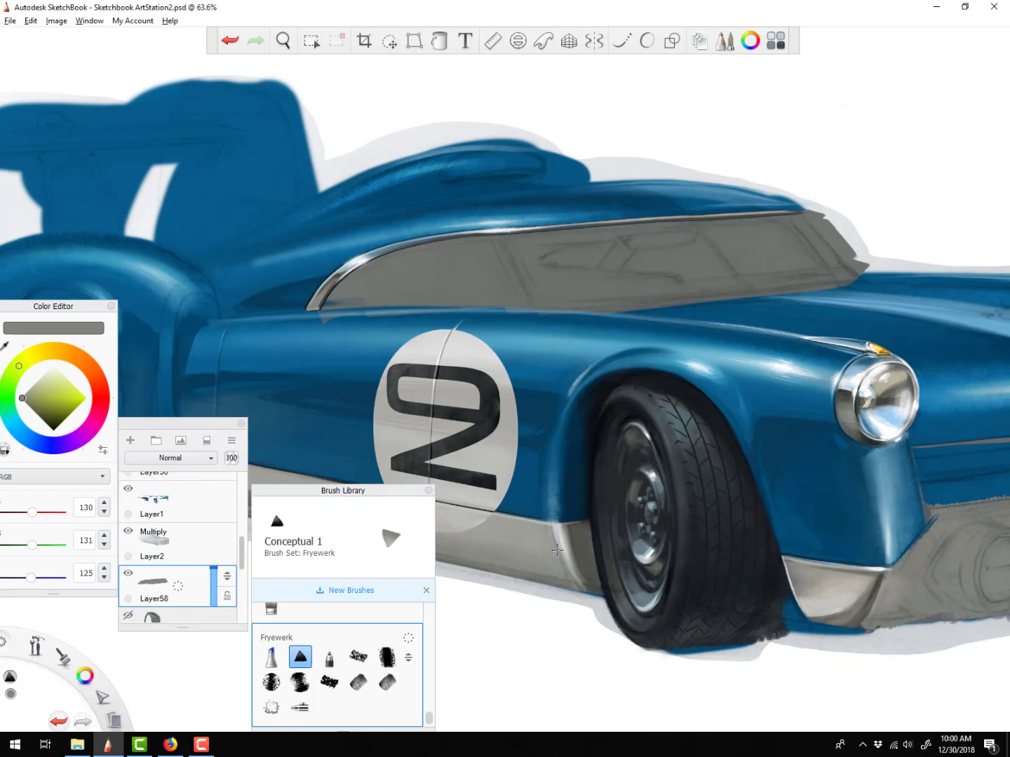
Sample near-black from the numeral and paint the window pillars, roof edge and dark lower band across the glass
left_click(463, 433, "alt")
left_click_drag(494, 244, 809, 212)
left_click_drag(762, 549, 594, 538)
left_click_drag(449, 283, 798, 264)
left_click_drag(369, 288, 408, 294)
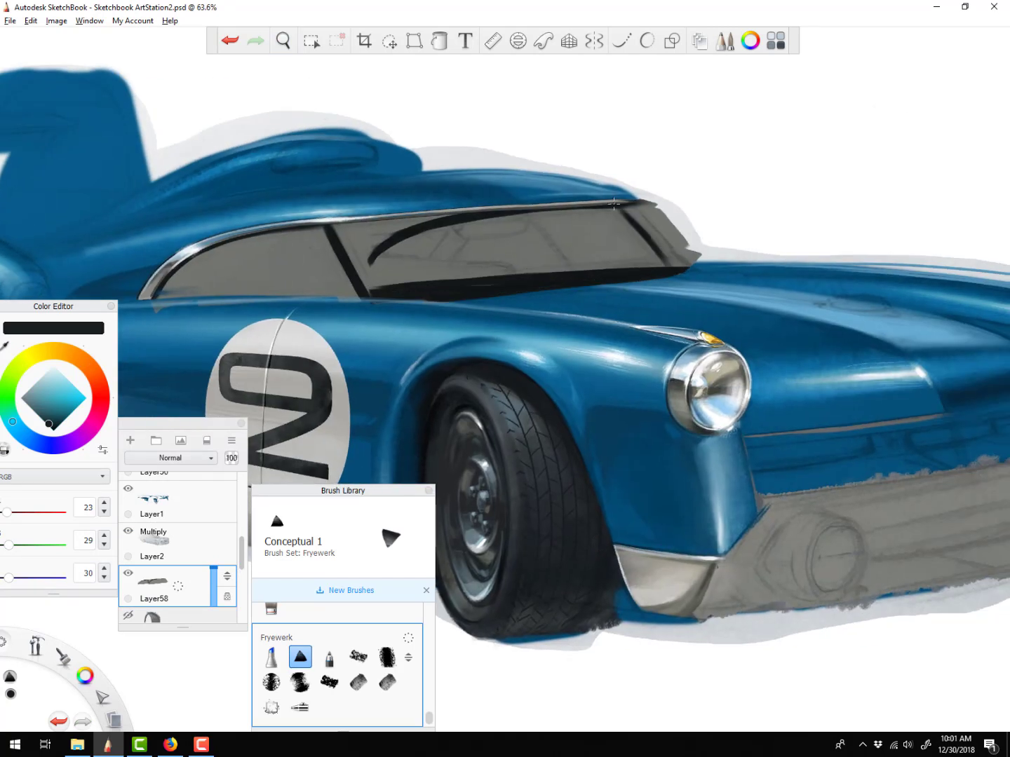
Block in the seat, interior bars, mirror and rear side window area in near-black
left_click_drag(670, 267, 537, 272)
left_click_drag(393, 263, 435, 267)
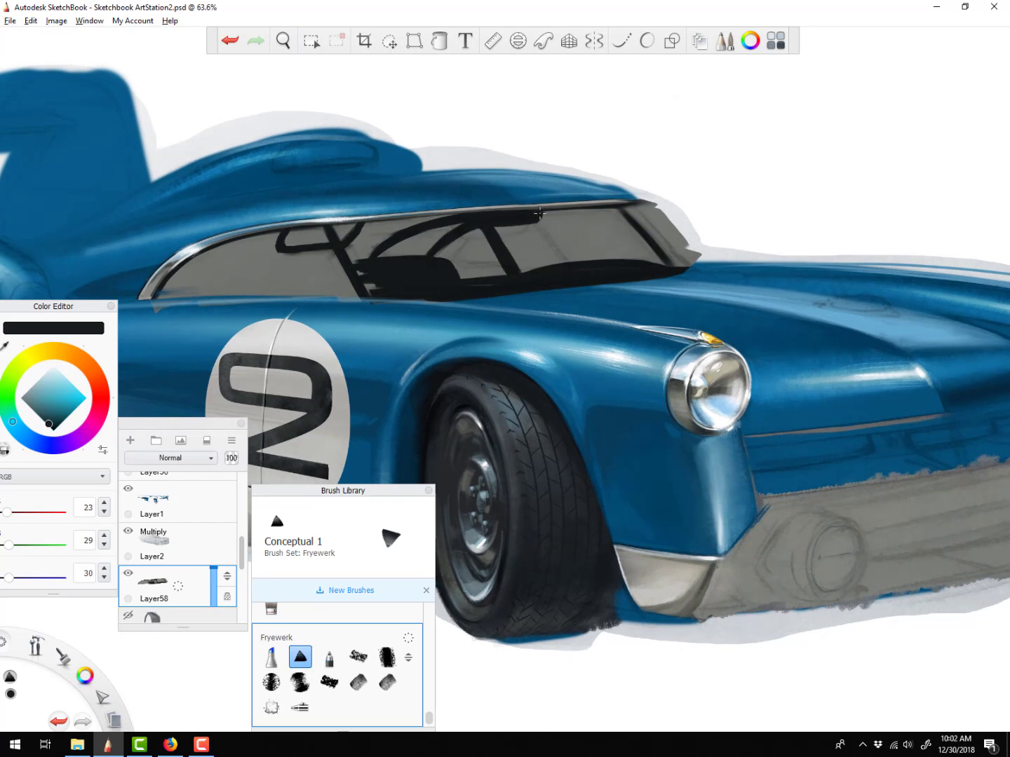
mouse_move(539, 212)
left_mouse_down()
mouse_move(368, 225)
mouse_move(350, 269)
mouse_move(161, 293)
mouse_move(361, 264)
mouse_move(457, 278)
left_mouse_up()
Sample interior greys and paint the dashboard surface behind the windshield with a smaller brush
left_click(577, 242, "alt")
key("[")
key("[")
left_click_drag(593, 284, 550, 269)
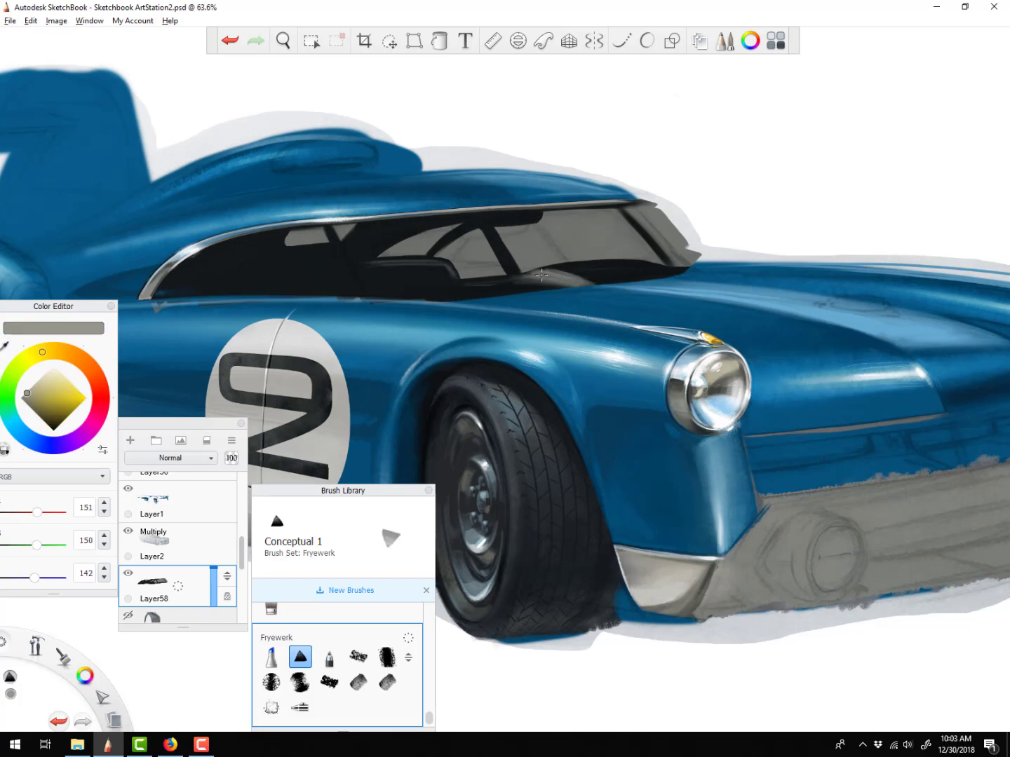
left_click(552, 269, "alt")
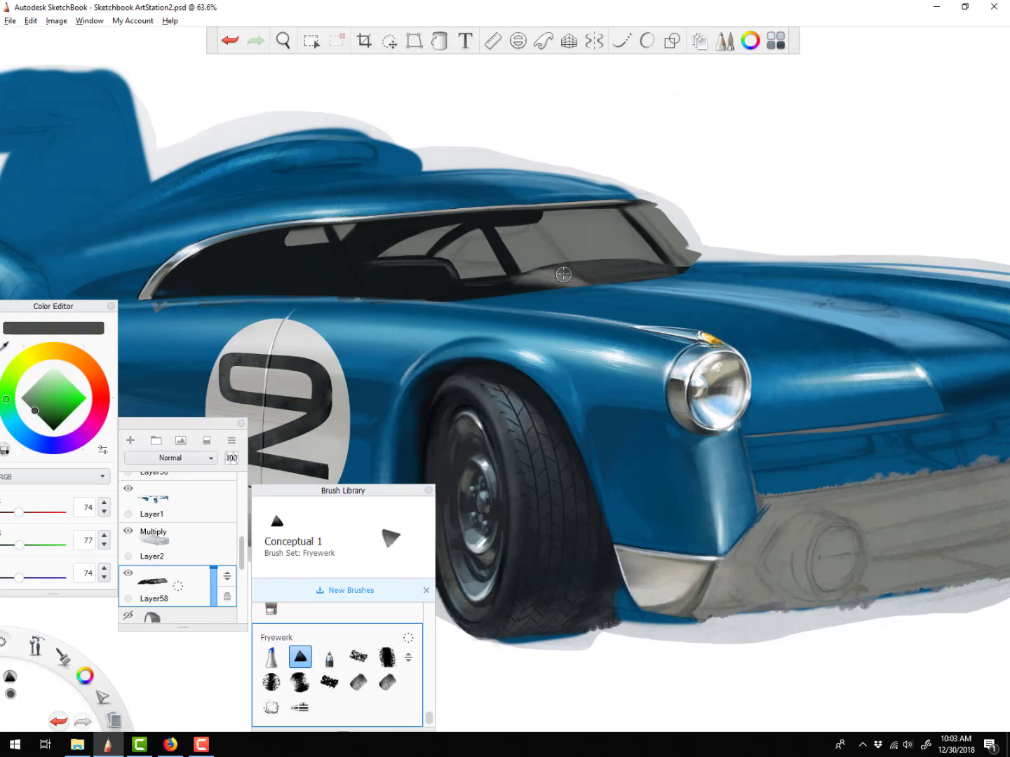
left_click_drag(563, 275, 385, 294)
Lighten the seat back with dark grey and paint near-black ribs across it
left_click_drag(444, 264, 361, 270)
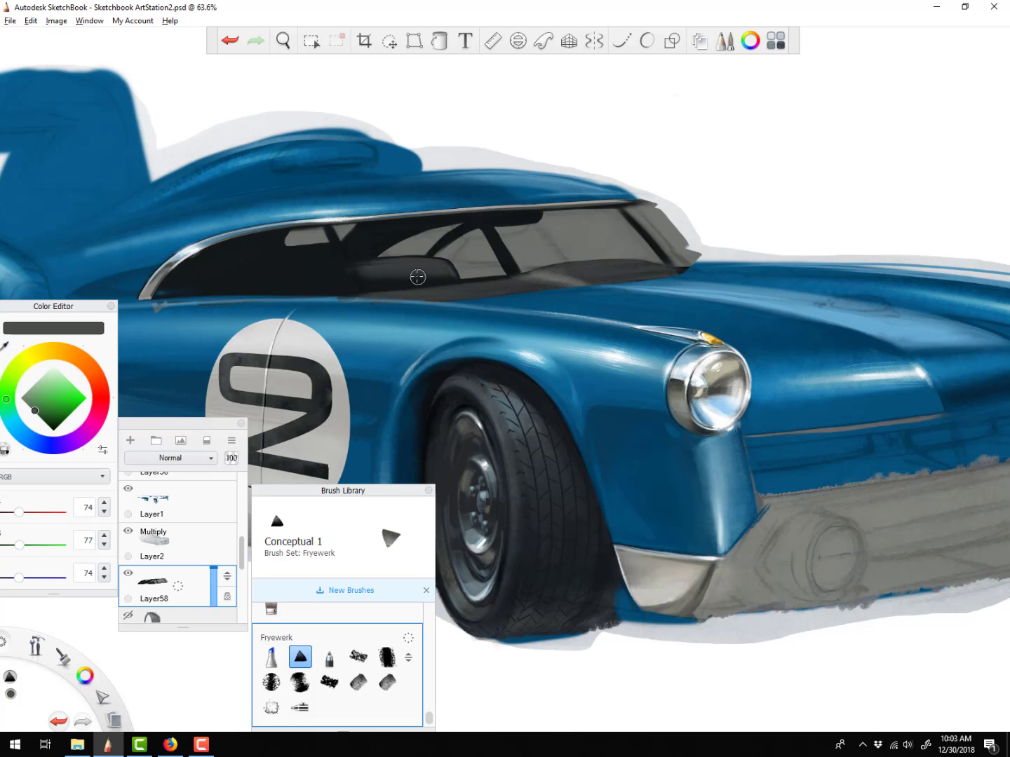
left_click(366, 265, "alt")
left_click_drag(445, 277, 376, 261)
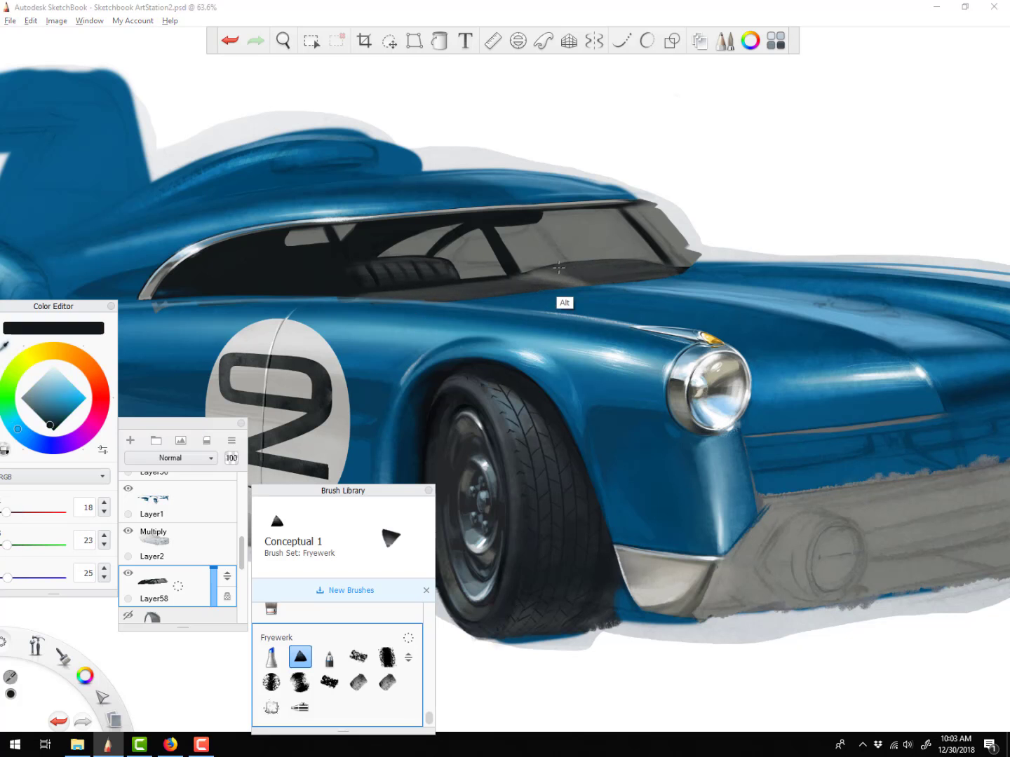
Paint the rear-view mirror details at the top of the windshield with sampled greys
left_click(551, 261, "alt")
mouse_move(516, 225)
left_mouse_down()
mouse_move(480, 217)
mouse_move(534, 225)
mouse_move(519, 226)
left_mouse_up()
left_click(494, 218, "alt")
left_click(476, 218, "alt")
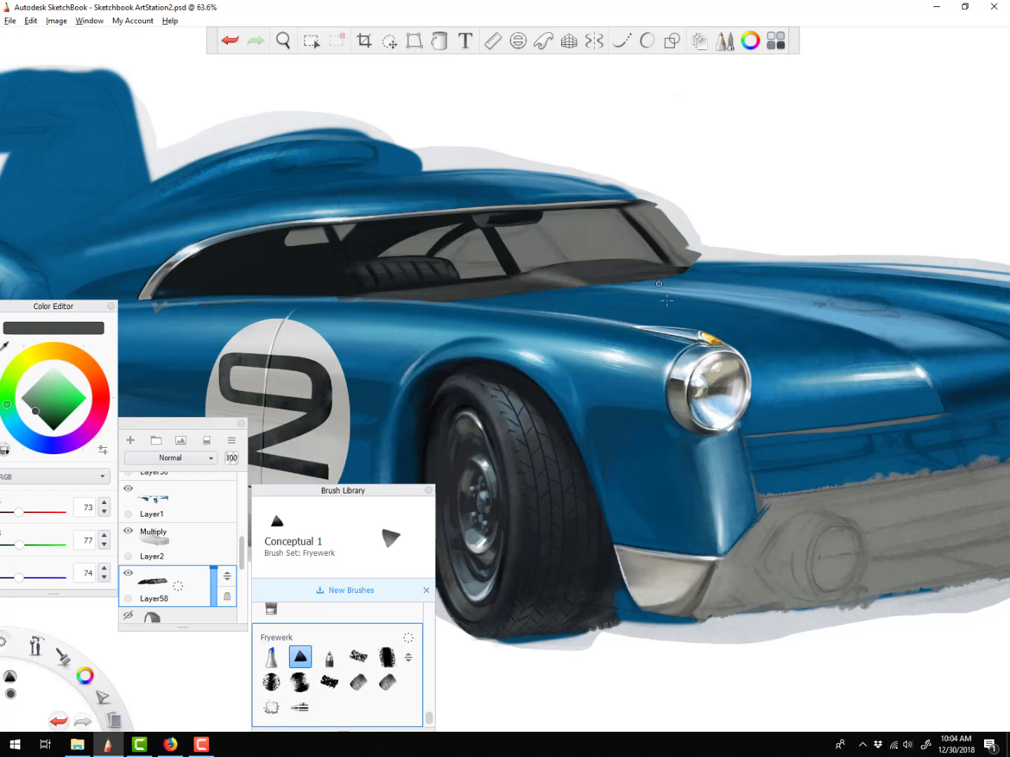
Paint dark grey tones and faint reflections into the cabin behind the seat and the rear side window
left_click(518, 273, "alt")
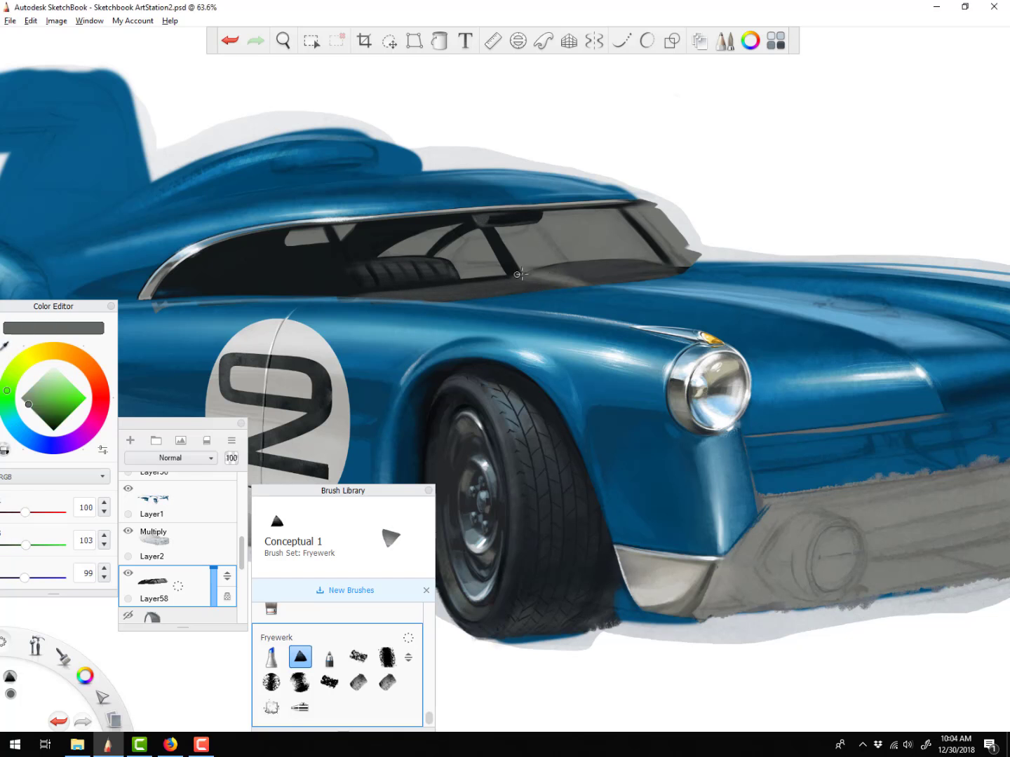
left_click(518, 605, "alt")
left_click_drag(437, 251, 379, 258)
left_click_drag(461, 224, 393, 249)
left_click(406, 251, "alt")
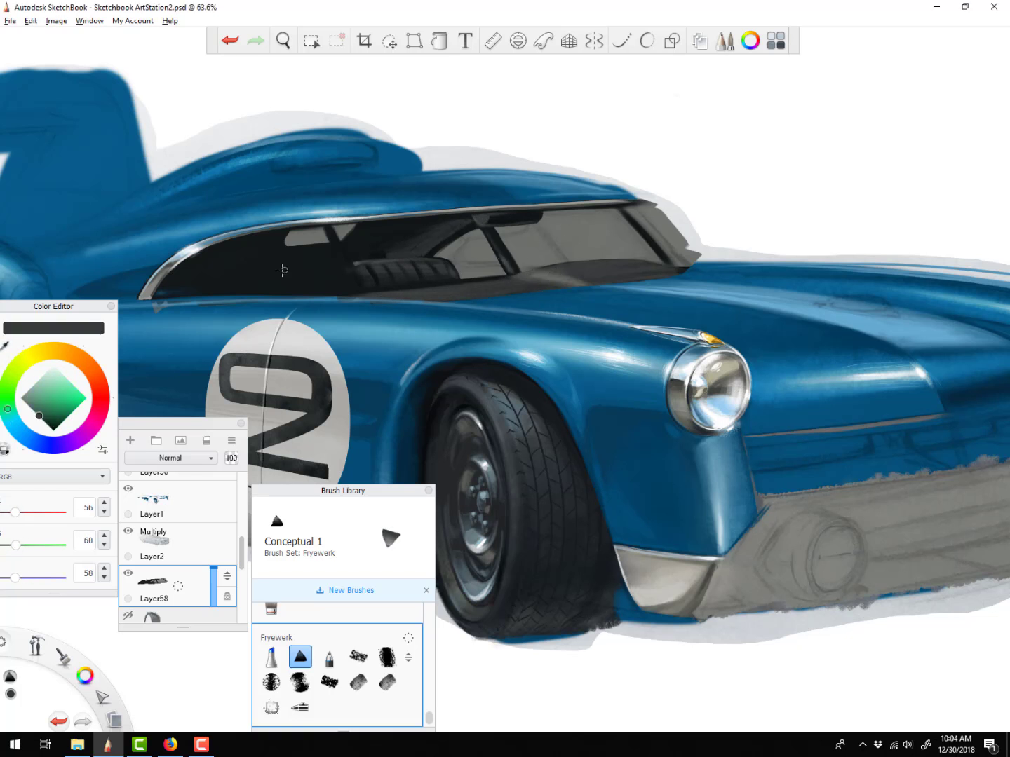
left_click_drag(263, 286, 337, 273)
Undo the freehand stroke, add a new layer and draw a near-black steering wheel ring with the ellipse guide
left_click(502, 211, "alt")
key("bracketleft")
mouse_move(501, 227)
left_mouse_down()
mouse_move(517, 227)
mouse_move(500, 276)
mouse_move(594, 243)
left_mouse_up()
key("ctrl+z")
key("ctrl+l")
key("o")
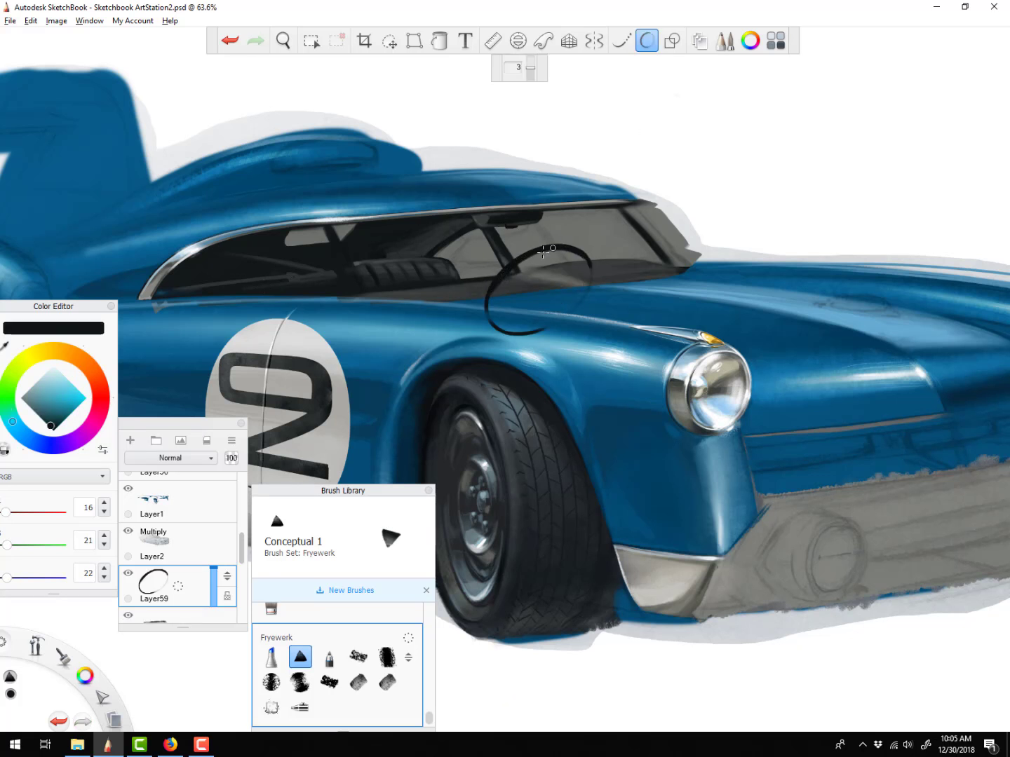
Add spokes to the steering wheel and erase the part of the ring overlapping the dashboard and car body
key("e")
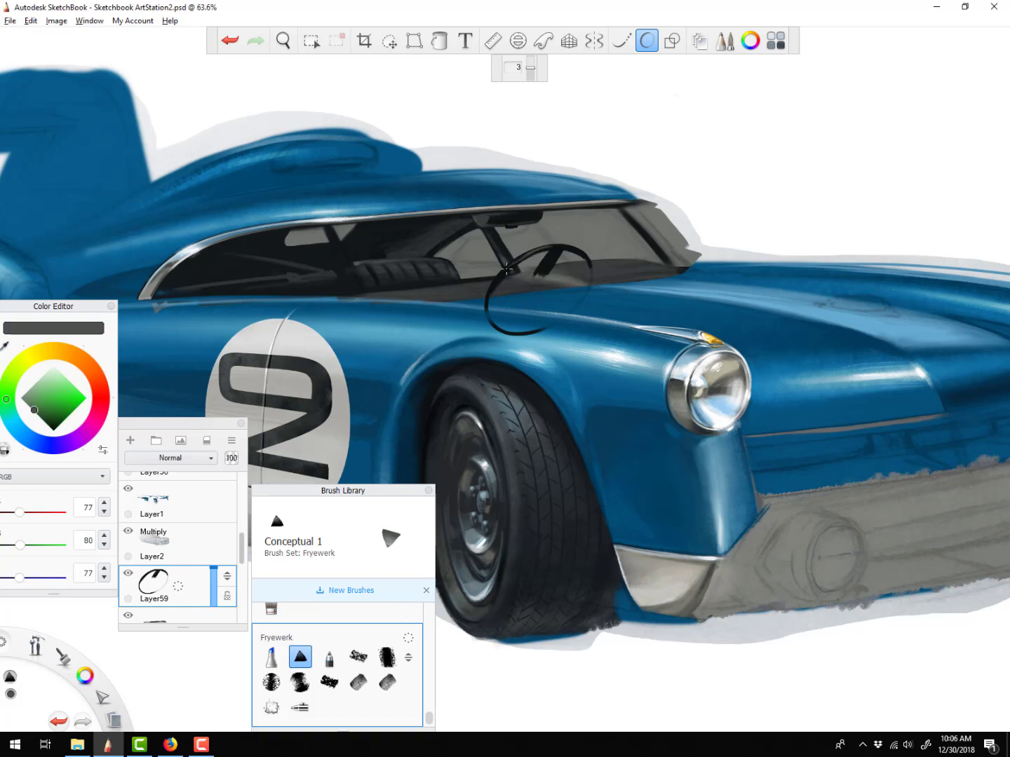
key("bracketright")
key("bracketright")
key("bracketright")
mouse_move(589, 267)
left_mouse_down()
mouse_move(593, 279)
mouse_move(489, 293)
left_mouse_up()
key("e")
key("bracketleft")
key("bracketleft")
key("bracketleft")
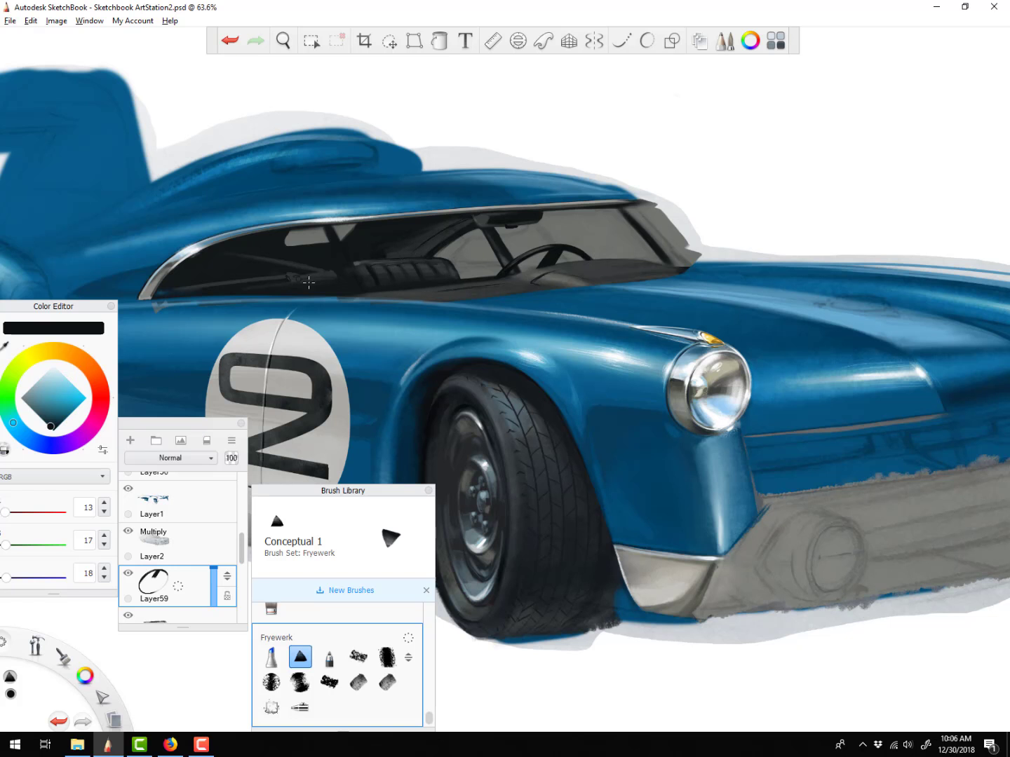
Brush light grey reflections on the steering wheel with the FryeDry brush and merge its layer into the window layer
left_click(309, 344, "alt")
left_click(358, 657)
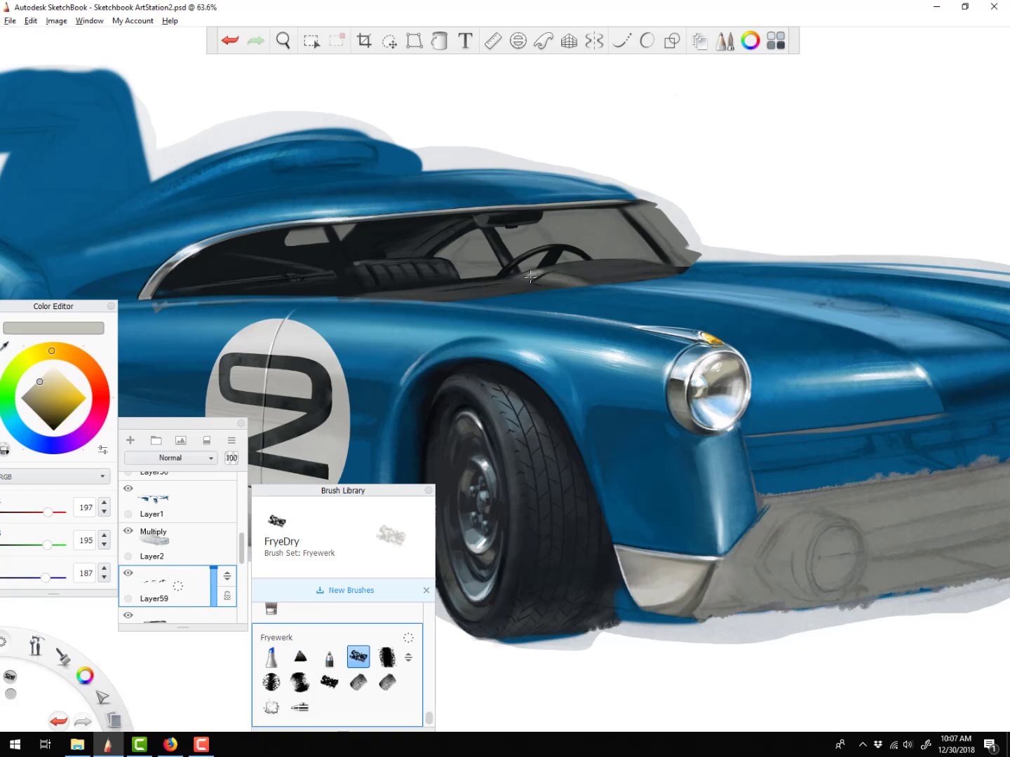
left_click(525, 255, "alt")
scroll(566, 385, "down", 2)
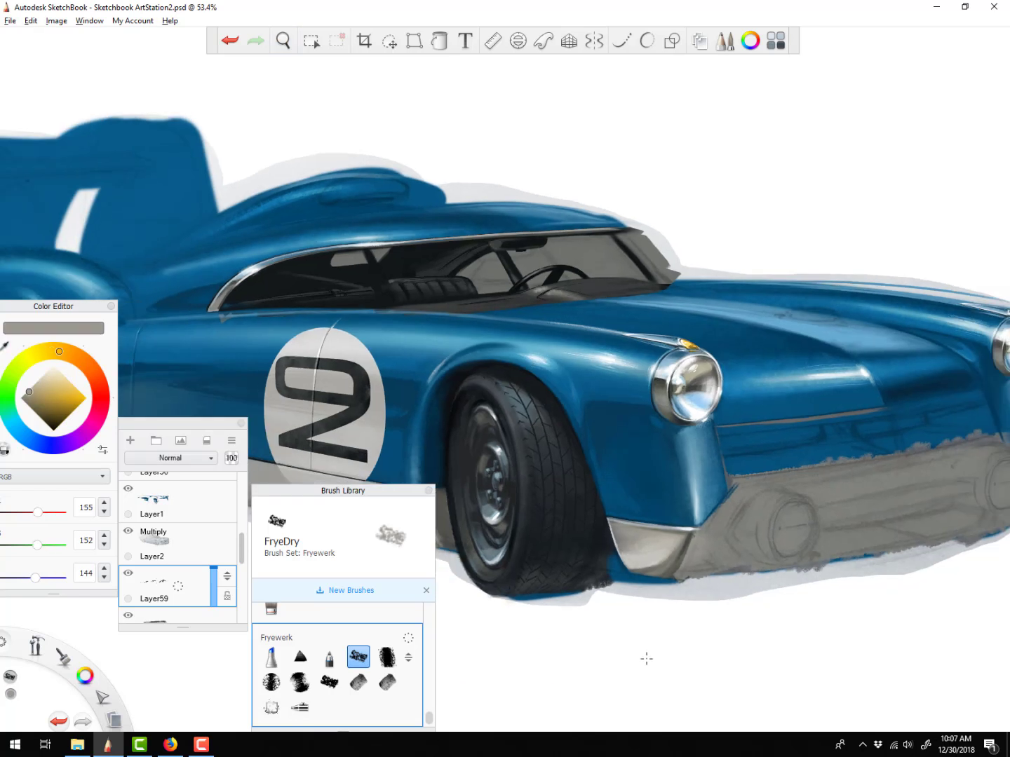
scroll(195, 540, "down", 3)
key("ctrl+e")
Darken the front edge of the windshield in near-black with the Hard Airbrush
left_click(300, 708)
left_click(523, 254, "alt")
mouse_move(587, 245)
left_mouse_down()
mouse_move(640, 282)
mouse_move(670, 274)
left_mouse_up()
Mirror the canvas horizontally
left_click(56, 22)
left_click(85, 145)
left_click_drag(439, 626, 565, 616)
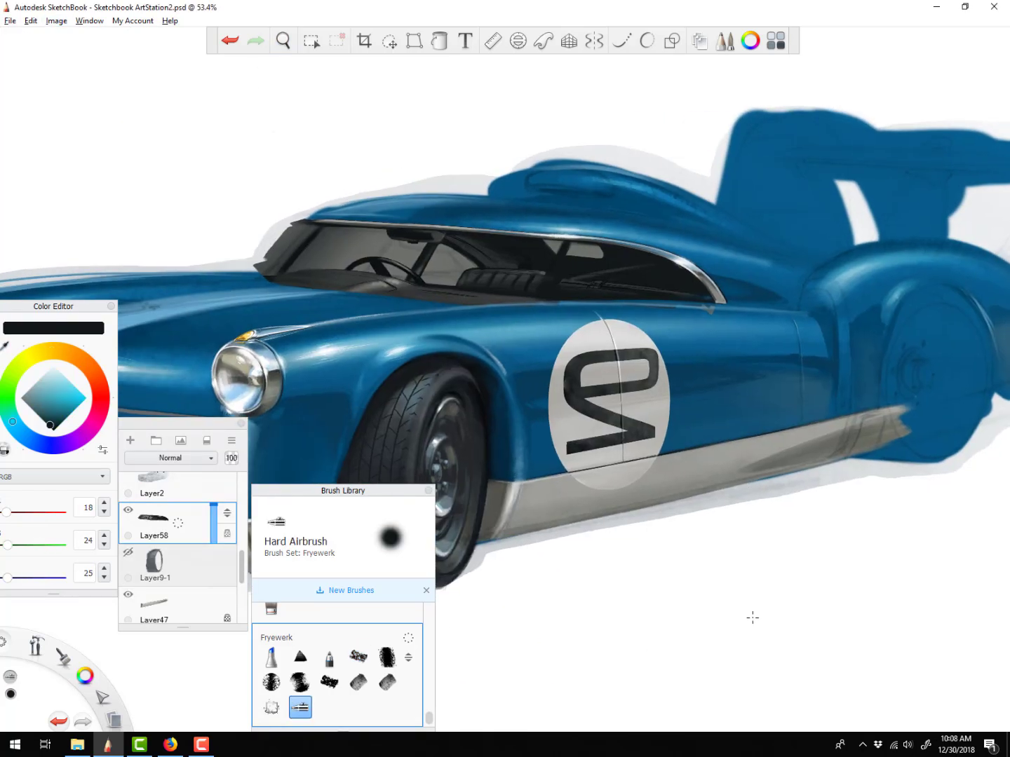
Add a new layer and airbrush a pale yellow (RGB 249, 245, 201) diagonal glare across the windows and roof
left_click(56, 21)
mouse_move(79, 99)
left_click(214, 101)
left_click(887, 639)
left_click(130, 439)
left_click(58, 373)
left_click(40, 354)
left_click_drag(473, 361, 562, 187)
left_click_drag(435, 291, 501, 211)
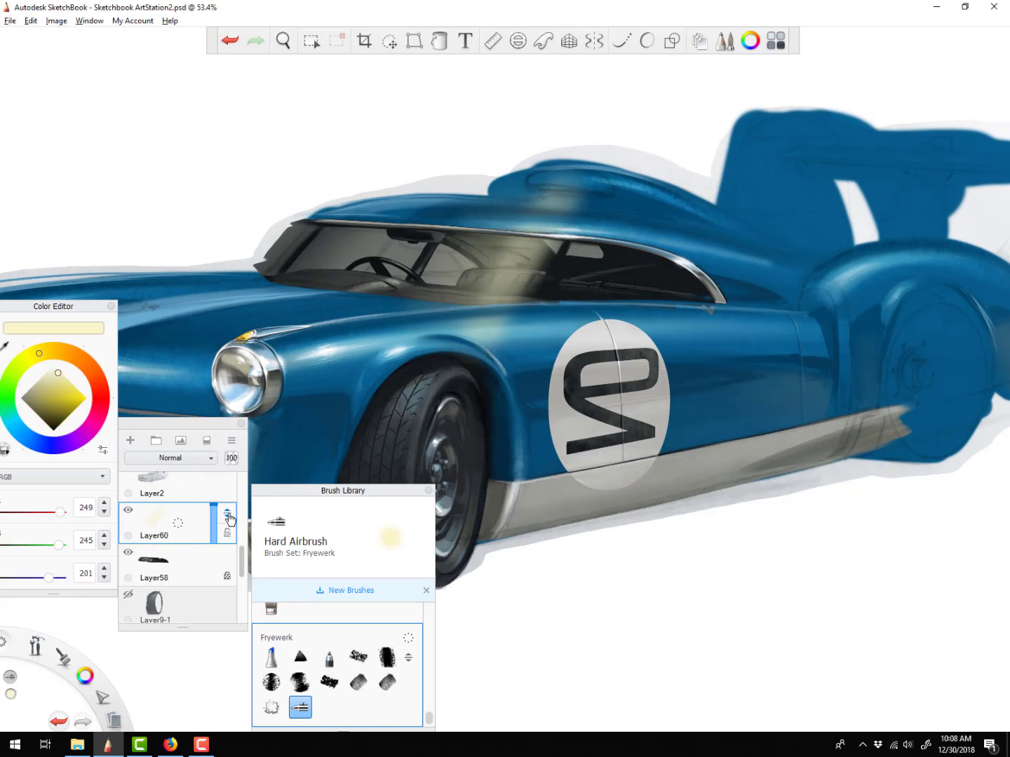
Move the glare layer above Layer2, extend the yellow glare and airbrush a light blue reflection over the windshield's front edge
left_click_drag(227, 514, 227, 481)
left_click_drag(551, 272, 456, 281)
left_click(463, 339, "alt")
left_click_drag(354, 184, 291, 262)
Airbrush progressively narrower light blue streaks along the glare beside the windshield pillar
left_click(344, 359, "alt")
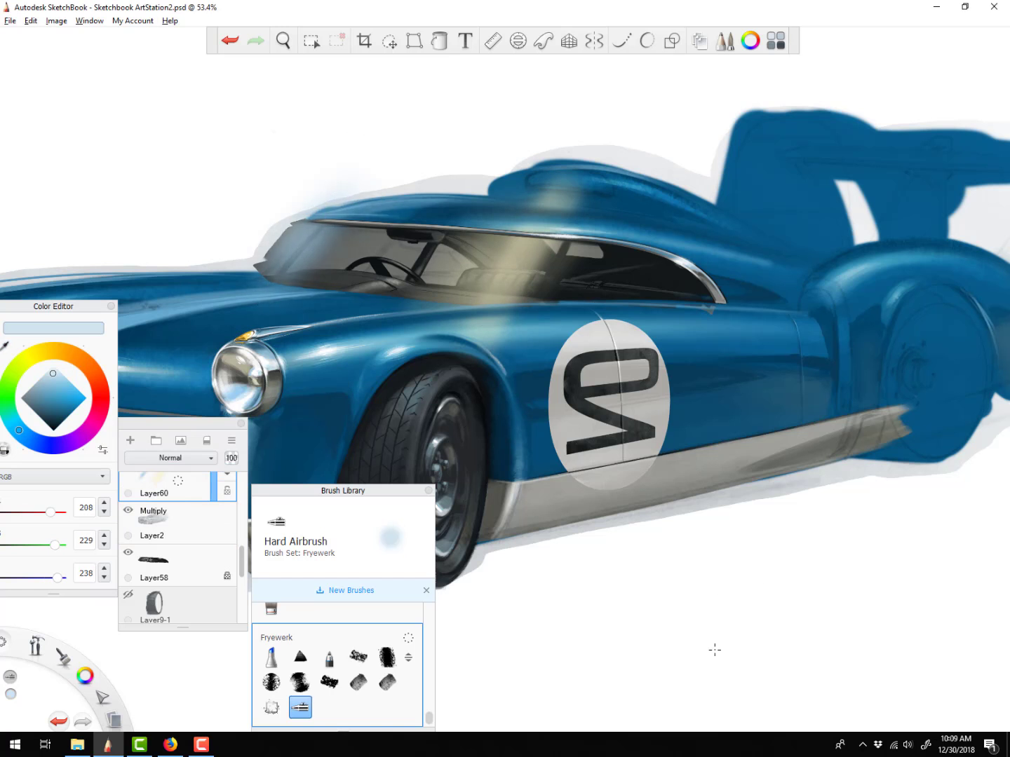
mouse_move(610, 174)
left_mouse_down()
mouse_move(547, 273)
mouse_move(518, 298)
left_mouse_up()
left_click(563, 236, "alt")
key("[")
left_click_drag(566, 244, 532, 298)
Brush a white highlight into the glare at the windshield pillar with the small Do-It-Yourself brush
left_click(631, 538, "alt")
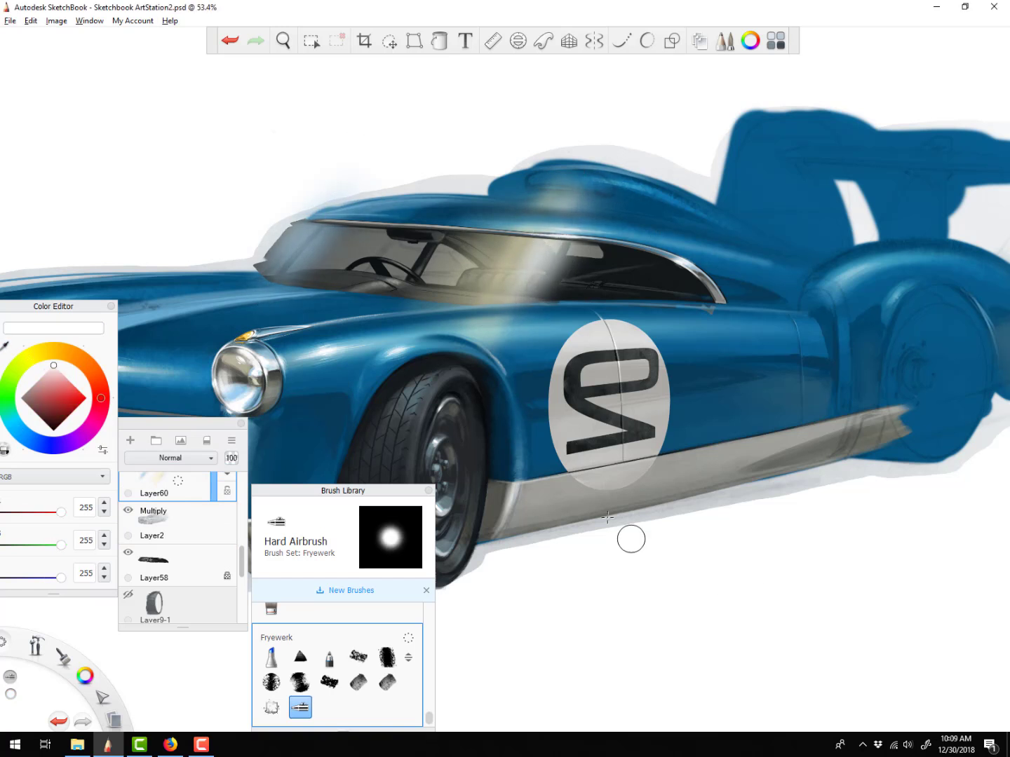
left_click(329, 682)
key("[")
mouse_move(570, 224)
left_mouse_down()
mouse_move(534, 287)
mouse_move(539, 272)
left_mouse_up()
key("[")
key("[")
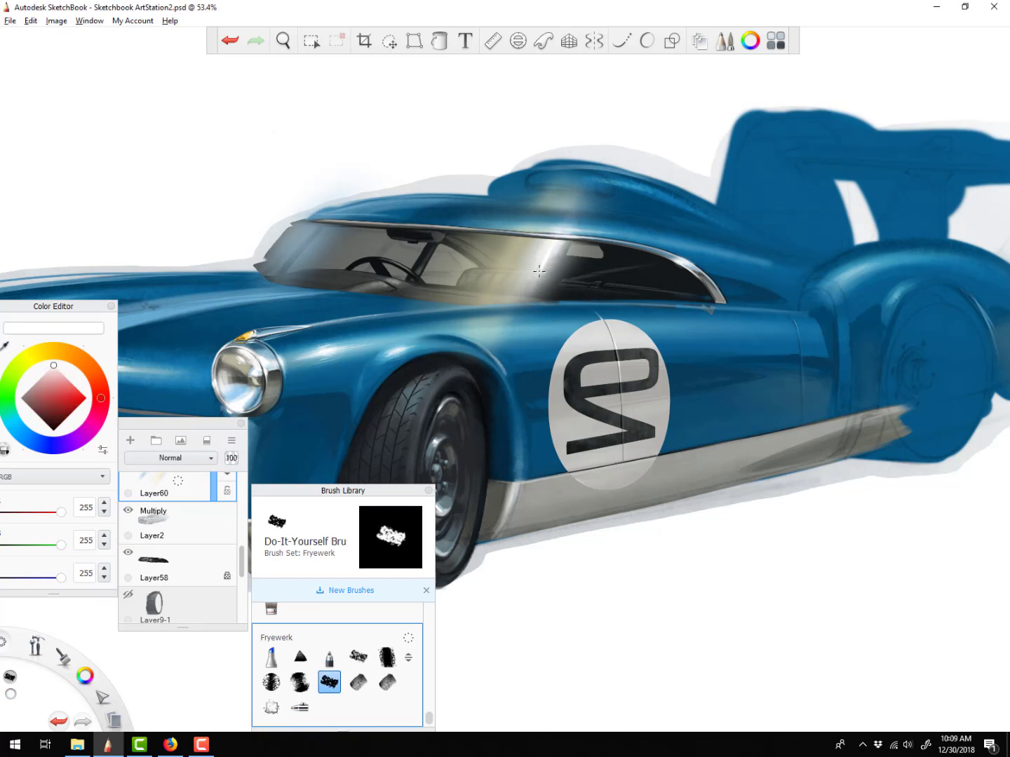
Spread a soft white haze over the side window with the Hard Airbrush
left_click(300, 707)
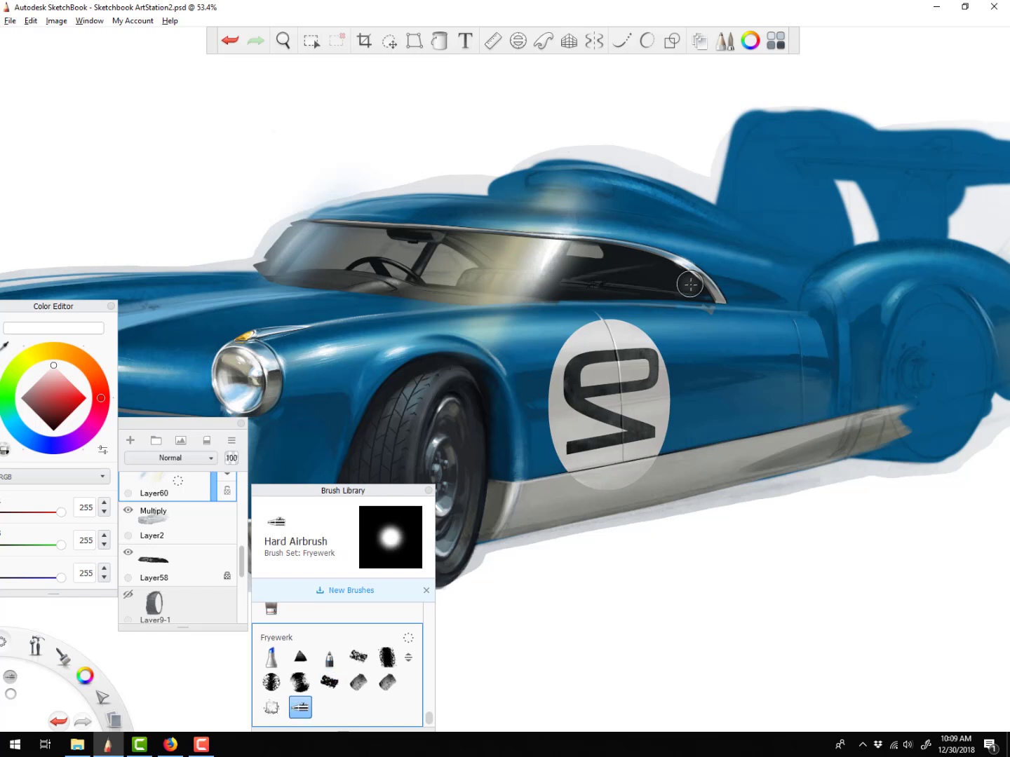
key("]")
mouse_move(596, 253)
left_mouse_down()
mouse_move(754, 277)
mouse_move(709, 275)
left_mouse_up()
Erase the haze inside the side window and along the windshield pillar with the Conceptual 1 brush in transparent colour
left_click(299, 657)
left_click(4, 450)
key("[")
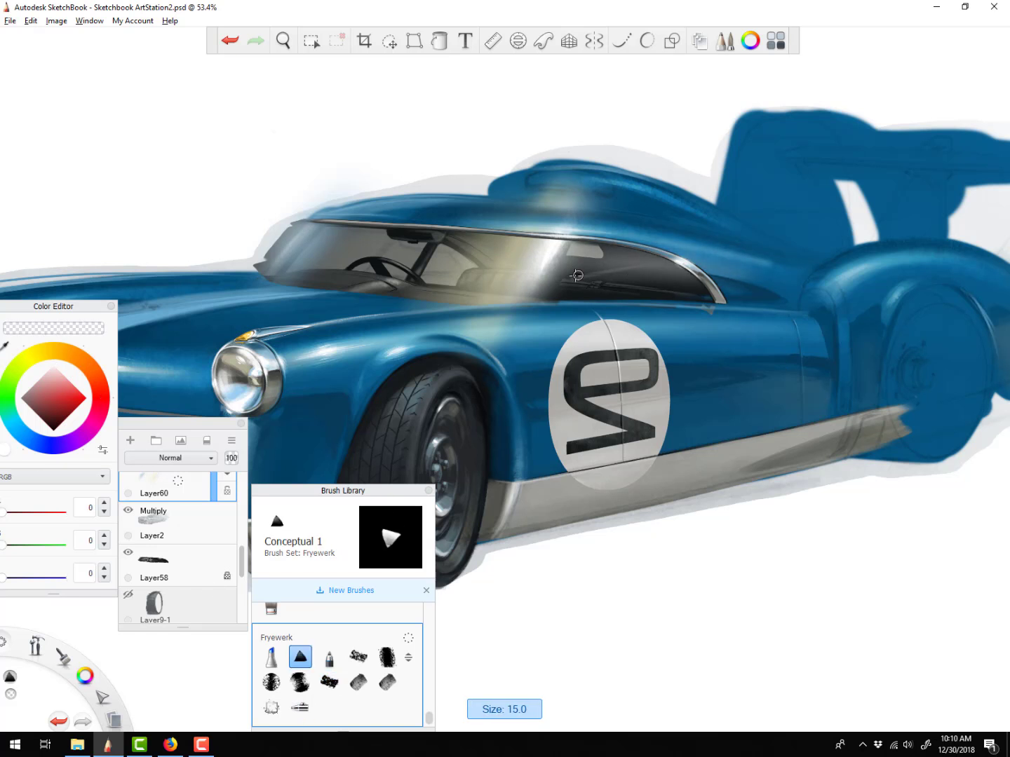
left_click_drag(575, 273, 695, 277)
key("[")
left_click_drag(564, 241, 538, 299)
left_click_drag(578, 220, 536, 307)
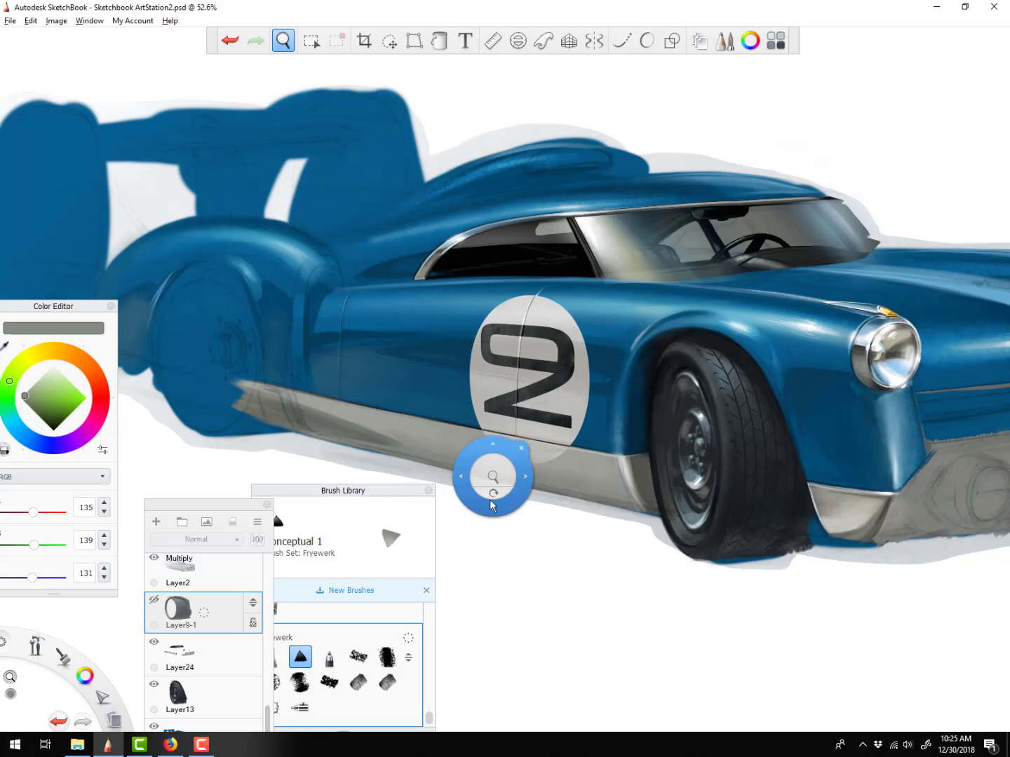
Outline the rear wheel disc with a black ellipse on a new layer above Layer13
left_click_drag(489, 499, 647, 50)
left_click(648, 42)
left_click(206, 697)
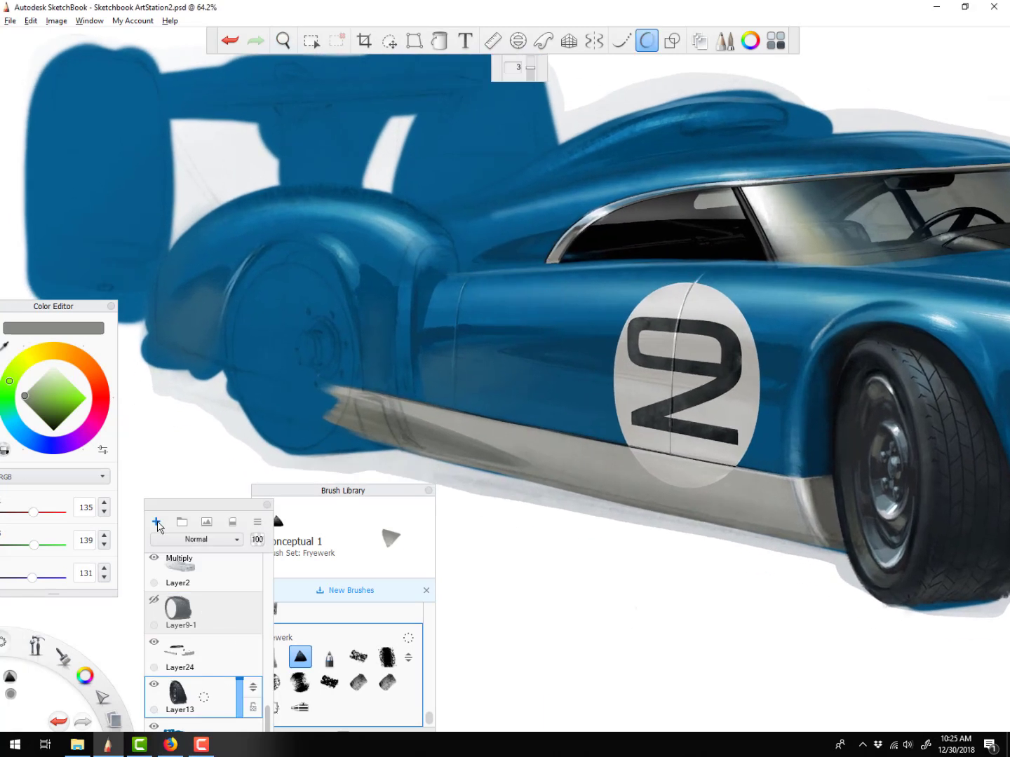
left_click(156, 521)
left_click(54, 431)
left_click_drag(319, 270, 347, 351)
key("ctrl+z")
left_click_drag(319, 275, 351, 351)
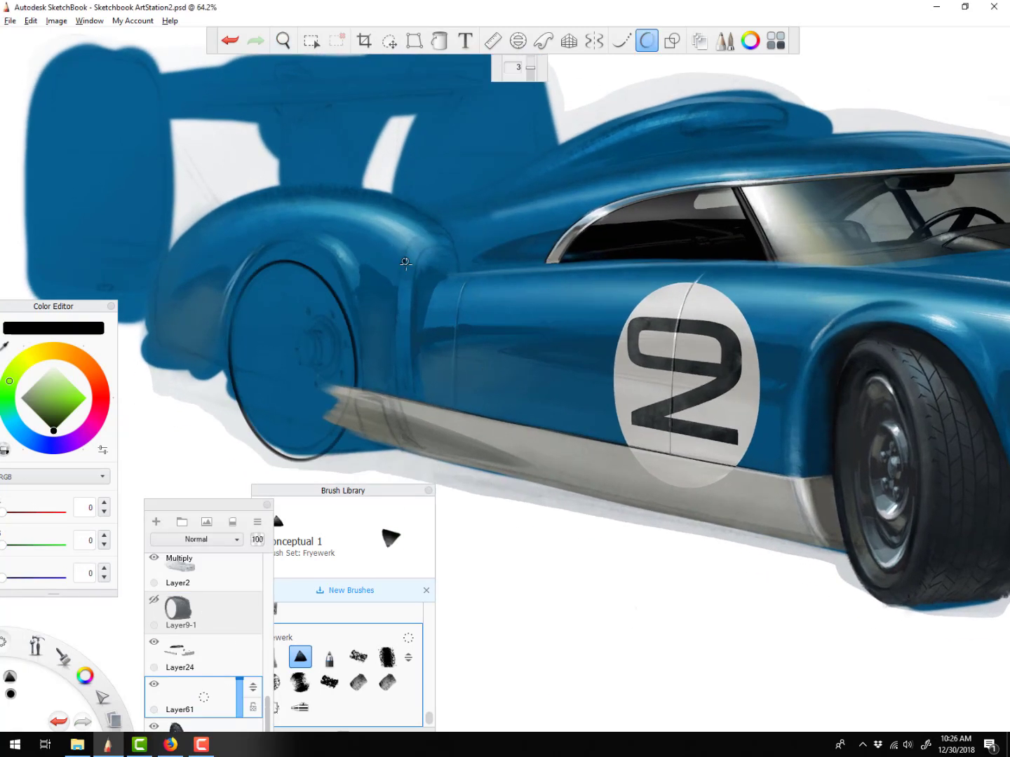
Thicken the wheel ellipse by duplicating and merging its layer, and start fitting it to the rear wheel opening
left_click_drag(204, 697, 203, 678)
mouse_move(204, 698)
left_mouse_down()
mouse_move(215, 702)
mouse_move(203, 678)
left_mouse_up()
left_click_drag(203, 698, 215, 702)
left_click(645, 49)
key("v")
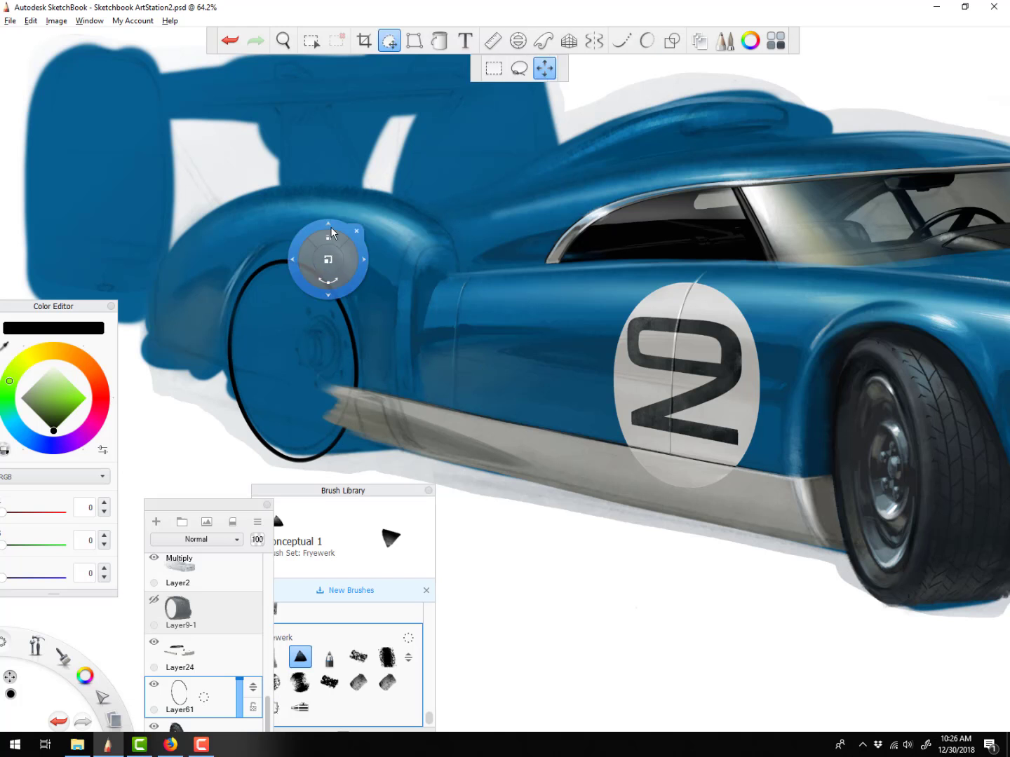
mouse_move(329, 234)
left_mouse_down()
mouse_move(329, 225)
mouse_move(332, 253)
left_mouse_up()
Place the wheel ellipse above the side skirt, trim the skirt's rear end, and scale a small ellipse copy as the hub
mouse_move(254, 691)
left_mouse_down()
mouse_move(253, 652)
mouse_move(203, 653)
mouse_move(204, 635)
left_mouse_up()
key("e")
left_click(204, 655)
key("v")
left_click_drag(336, 318, 305, 344)
left_click_drag(301, 369, 332, 363)
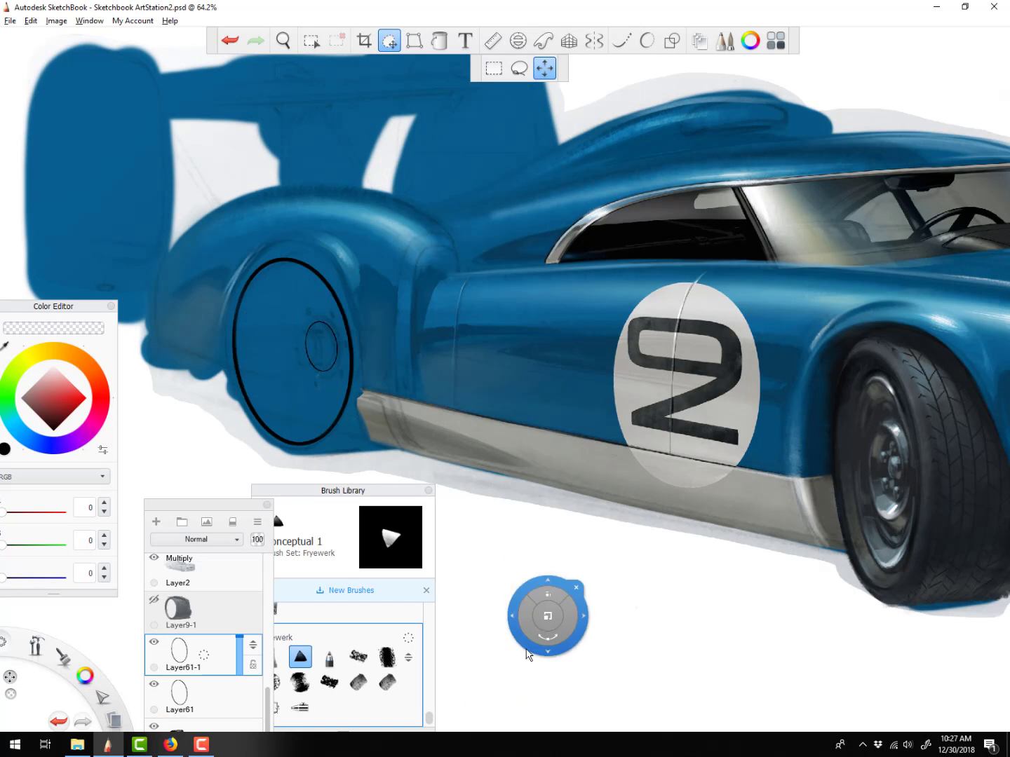
Draw another black ellipse around the rear wheel's hub after undoing the previous stroke
left_click(384, 494)
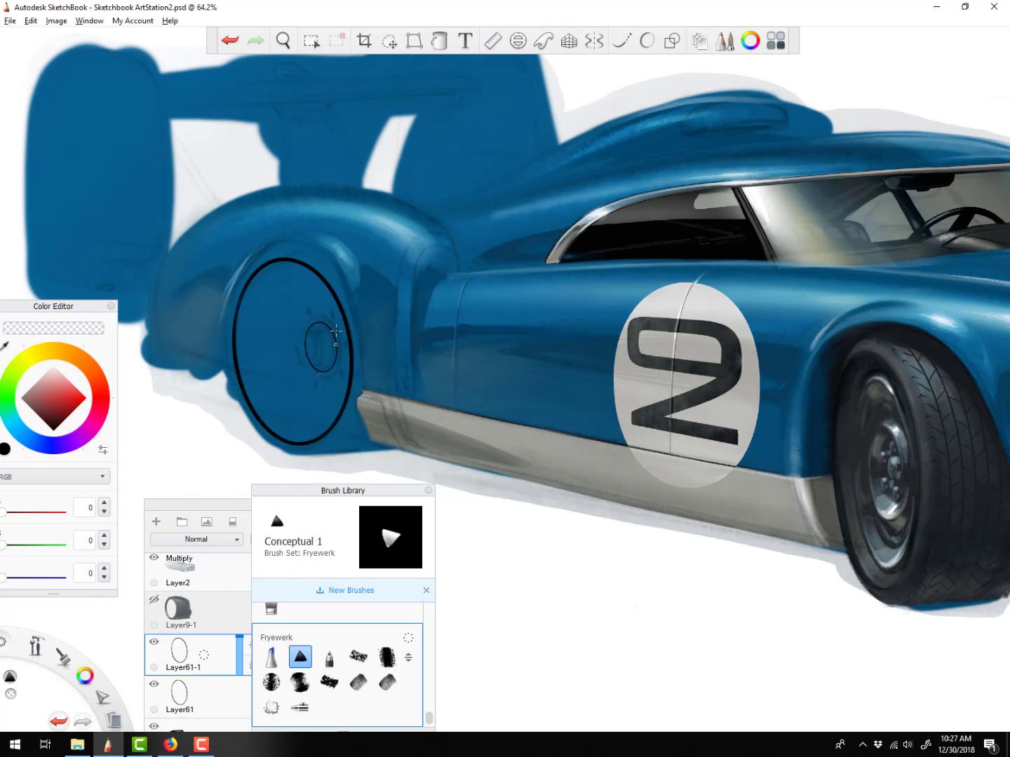
left_click(235, 368, "alt")
key("ctrl+z")
key("5")
left_click_drag(316, 322, 322, 373)
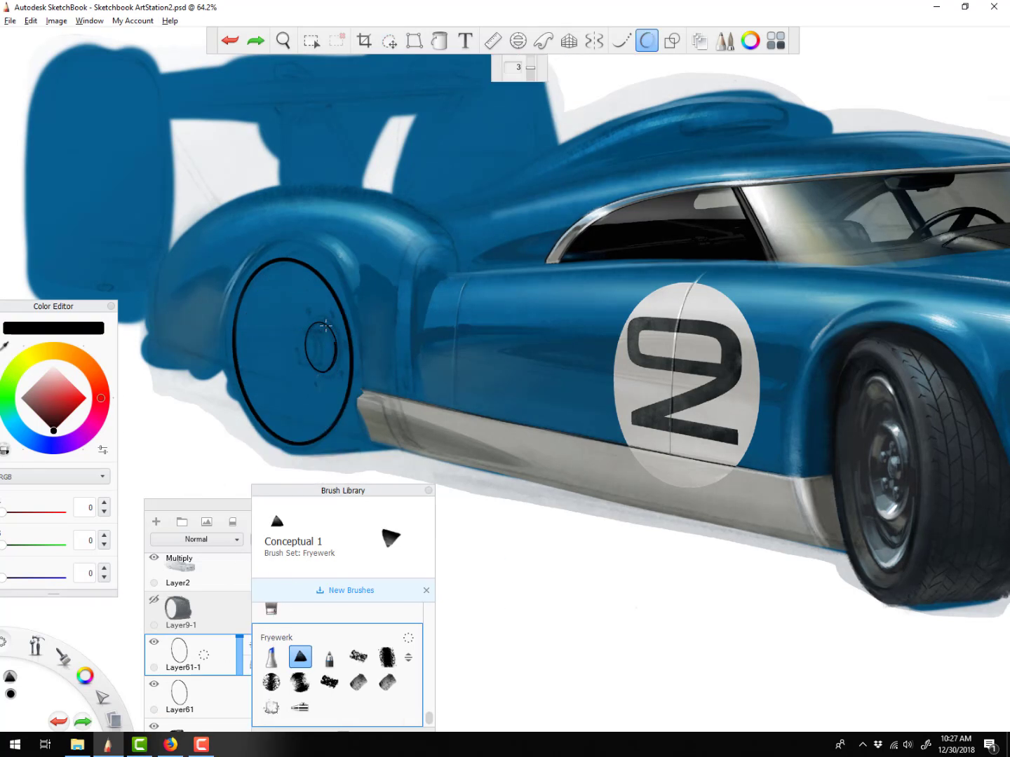
Add a layer beneath the ellipse outlines and fill the rear wheel disc with near-black using the Conceptual 1 brush
mouse_move(225, 504)
left_mouse_down()
mouse_move(206, 394)
mouse_move(140, 401)
left_mouse_up()
left_click(162, 630)
left_click(139, 412)
left_click(395, 494)
left_click(939, 394, "alt")
key("]")
left_click_drag(247, 379, 245, 327)
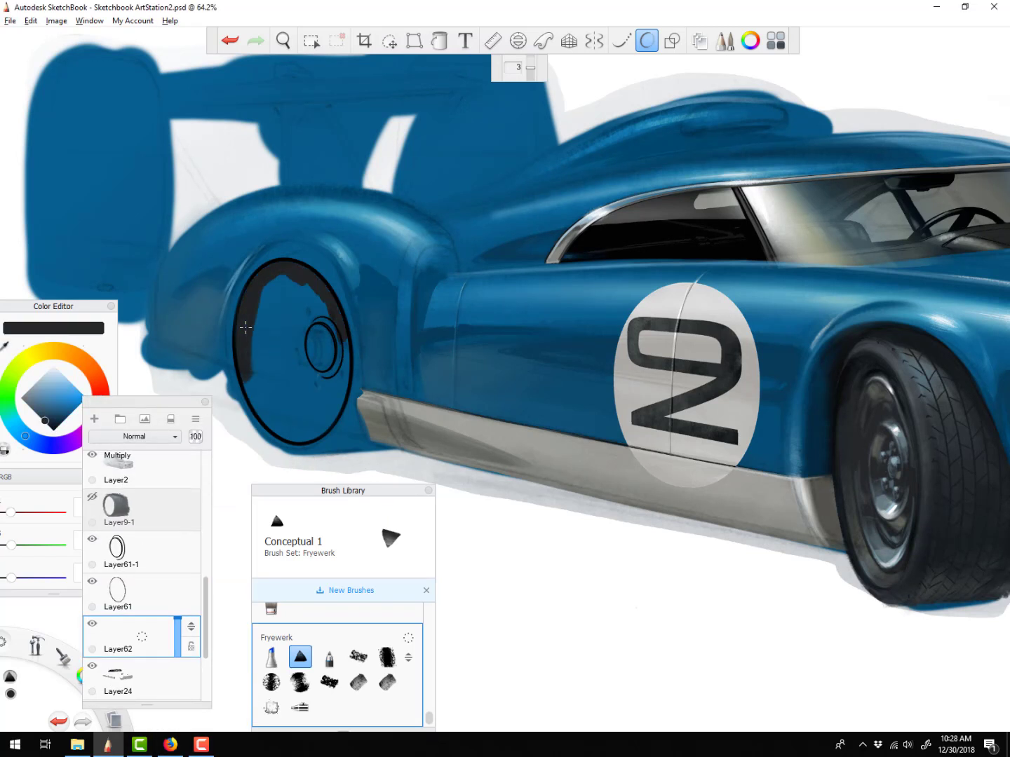
left_click_drag(343, 343, 309, 319)
mouse_move(287, 282)
left_mouse_down()
mouse_move(273, 313)
mouse_move(280, 425)
left_mouse_up()
left_click_drag(345, 382, 325, 429)
left_click_drag(298, 289, 303, 420)
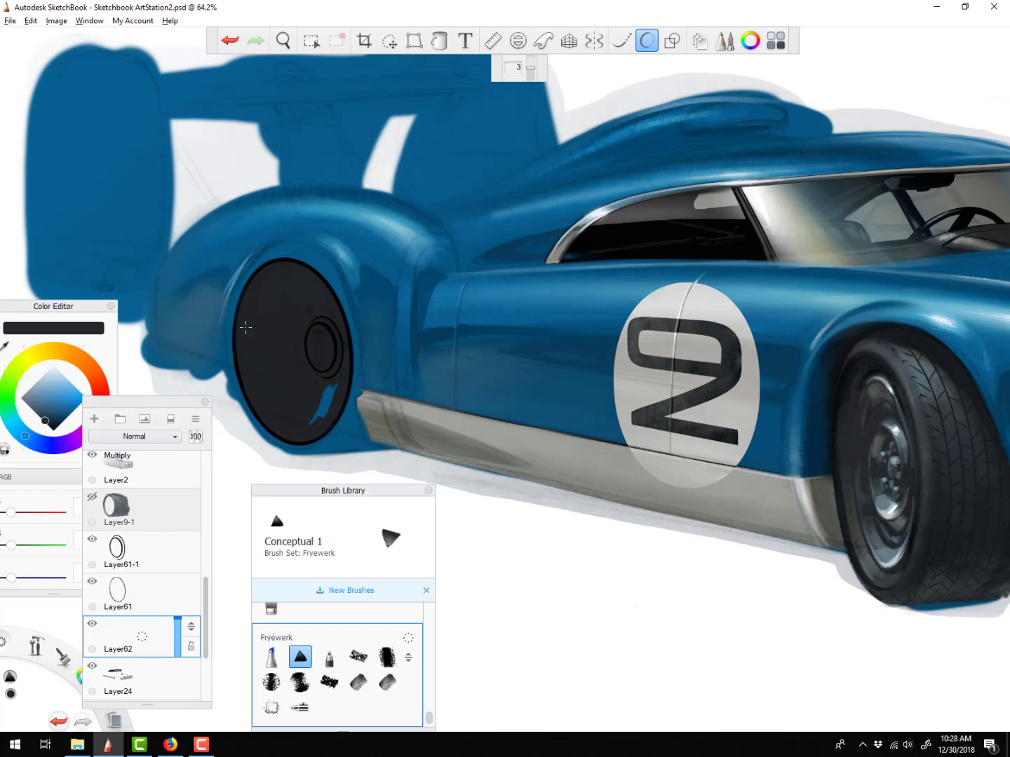
key("ctrl+z")
key("s")
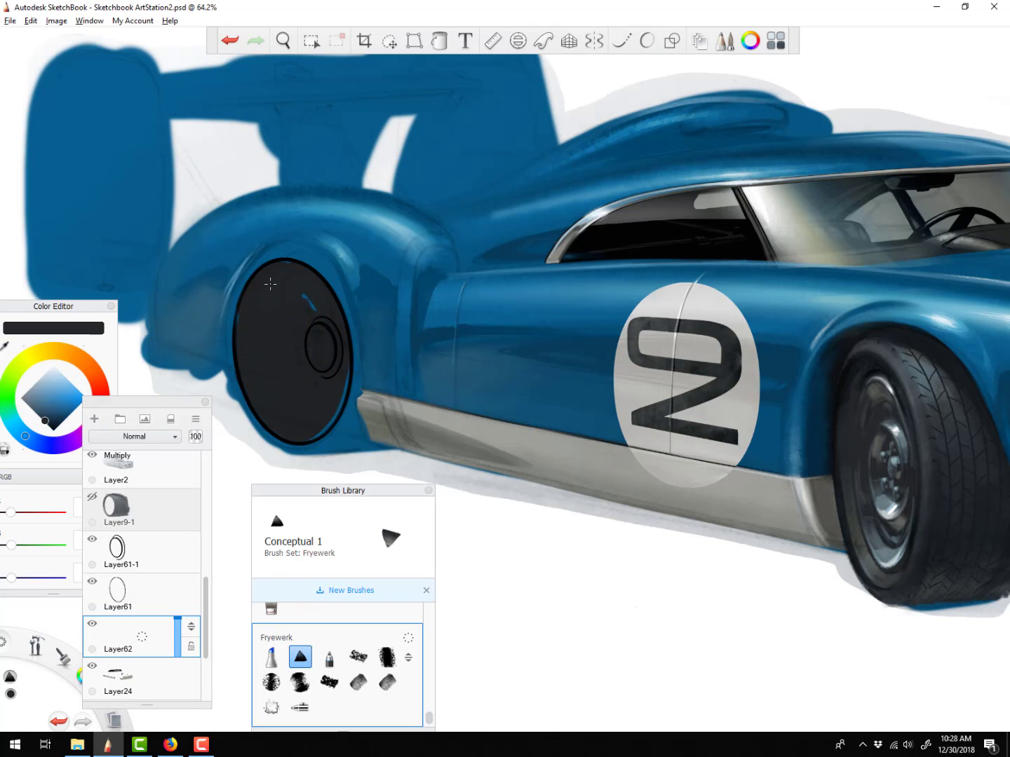
Brush grey reflections onto the lower and upper parts of the wheel disc, using the FryeDry brush
left_click(896, 550, "alt")
mouse_move(303, 439)
left_mouse_down()
mouse_move(333, 395)
mouse_move(298, 397)
left_mouse_up()
left_click(358, 657)
key("bracketleft")
left_click(506, 460, "alt")
mouse_move(327, 308)
left_mouse_down()
mouse_move(270, 277)
mouse_move(306, 315)
left_mouse_up()
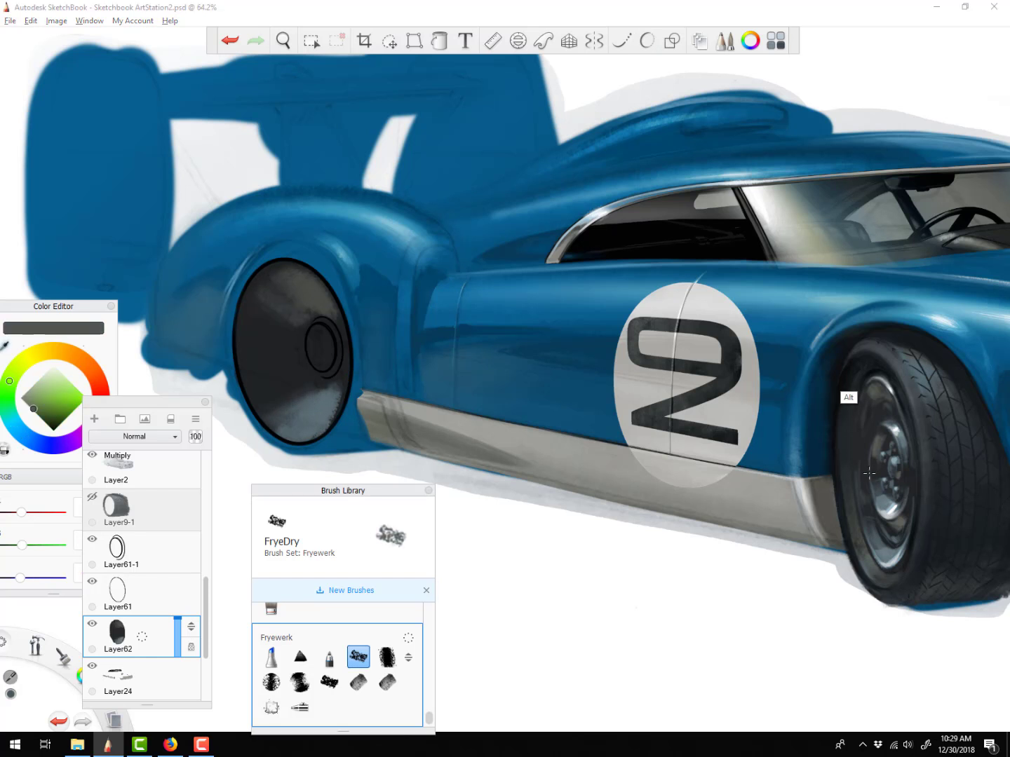
Shade the disc's outer side and the area above the hub with sampled dark greys to suggest a cone
left_click(848, 399, "alt")
mouse_move(252, 350)
left_mouse_down()
mouse_move(290, 381)
mouse_move(311, 363)
mouse_move(250, 340)
left_mouse_up()
left_click(282, 256, "alt")
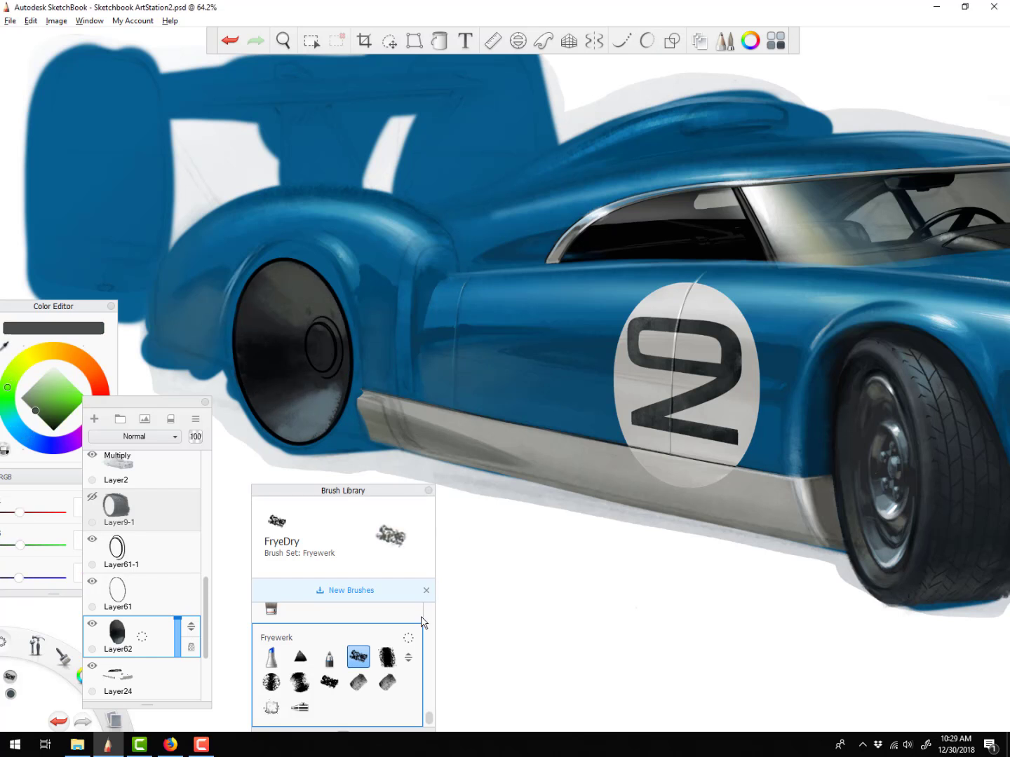
left_click(270, 359, "alt")
left_click(329, 317, "alt")
left_click_drag(309, 311, 331, 319)
Deepen the dark horizontal band across the wheel disc and darken the hub's centre
left_click(271, 354, "alt")
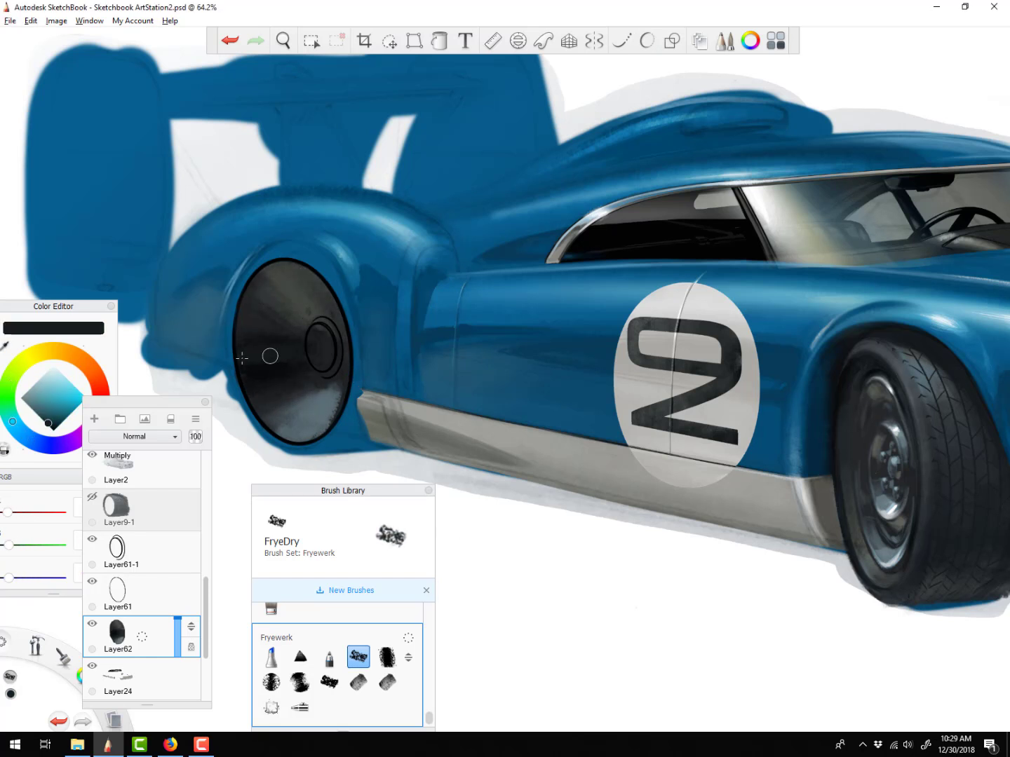
left_click(240, 355, "alt")
left_click(327, 393, "alt")
left_click_drag(240, 348, 334, 343)
left_click(318, 318, "alt")
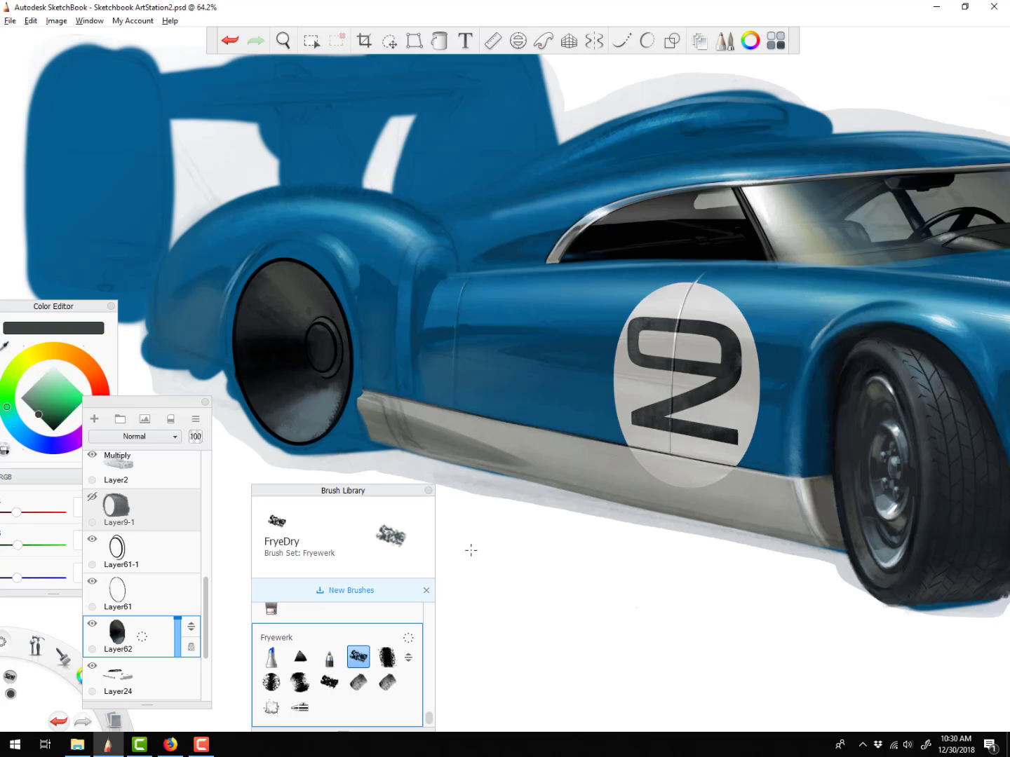
left_click(325, 412, "alt")
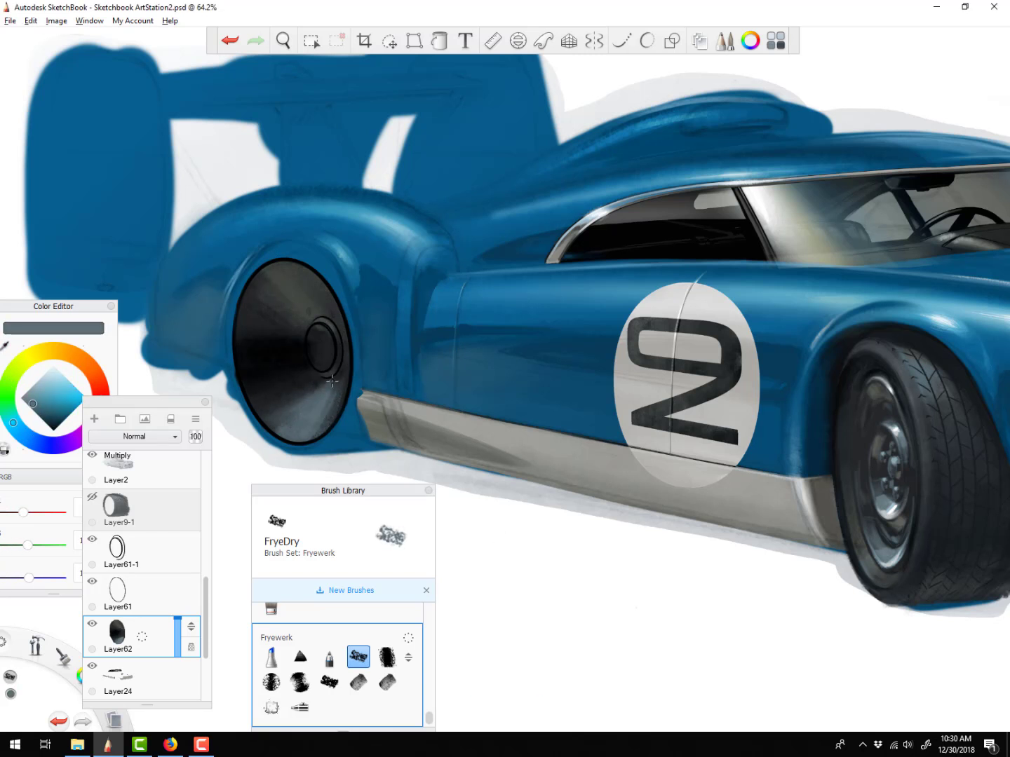
Undo the last stroke and brush a grey light streak on the disc's upper part at size 20
left_click(275, 256, "alt")
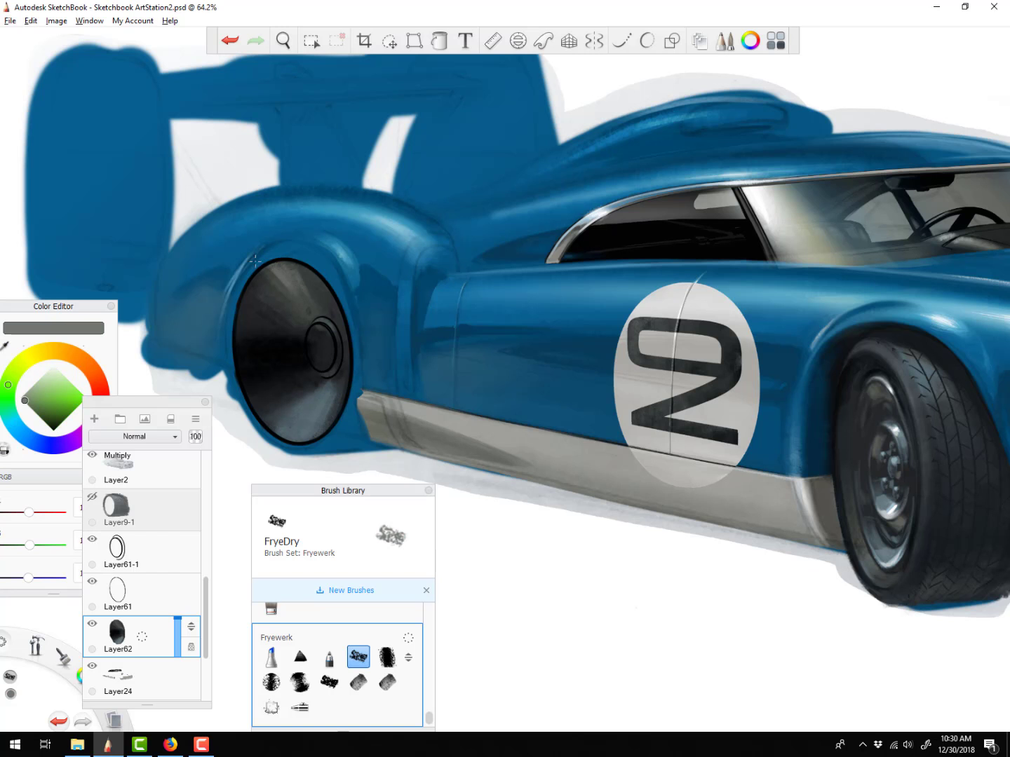
key("ctrl+z")
key("]")
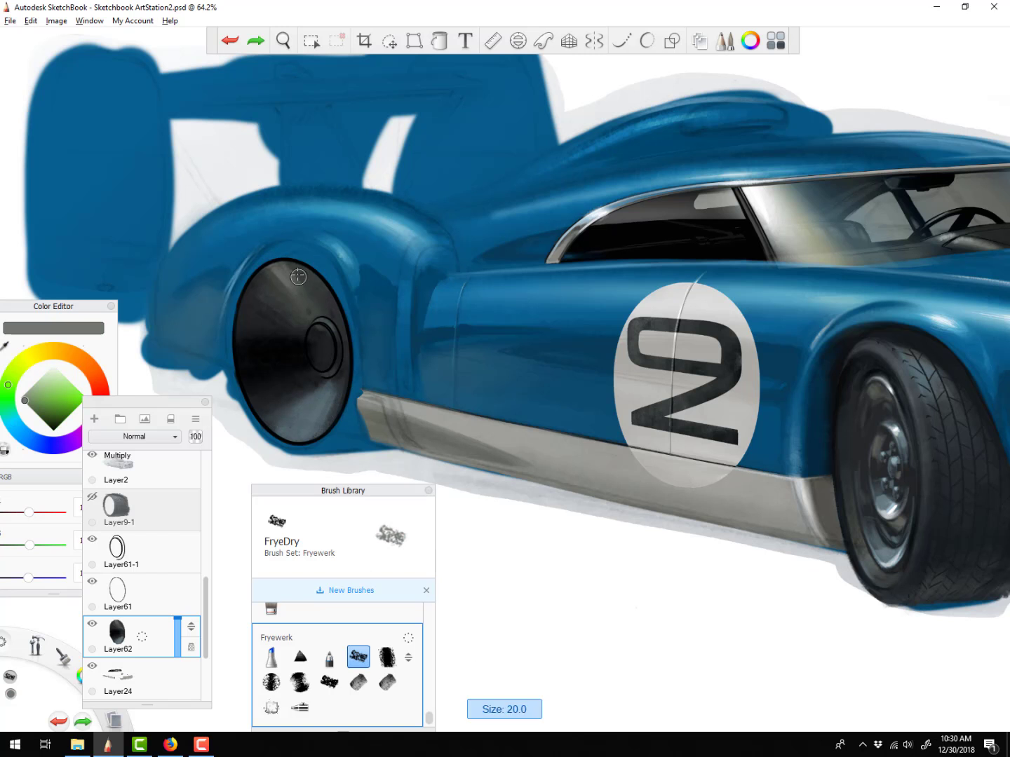
mouse_move(293, 274)
left_mouse_down()
mouse_move(310, 300)
mouse_move(302, 299)
left_mouse_up()
left_click(301, 294, "alt")
left_click(300, 294, "alt")
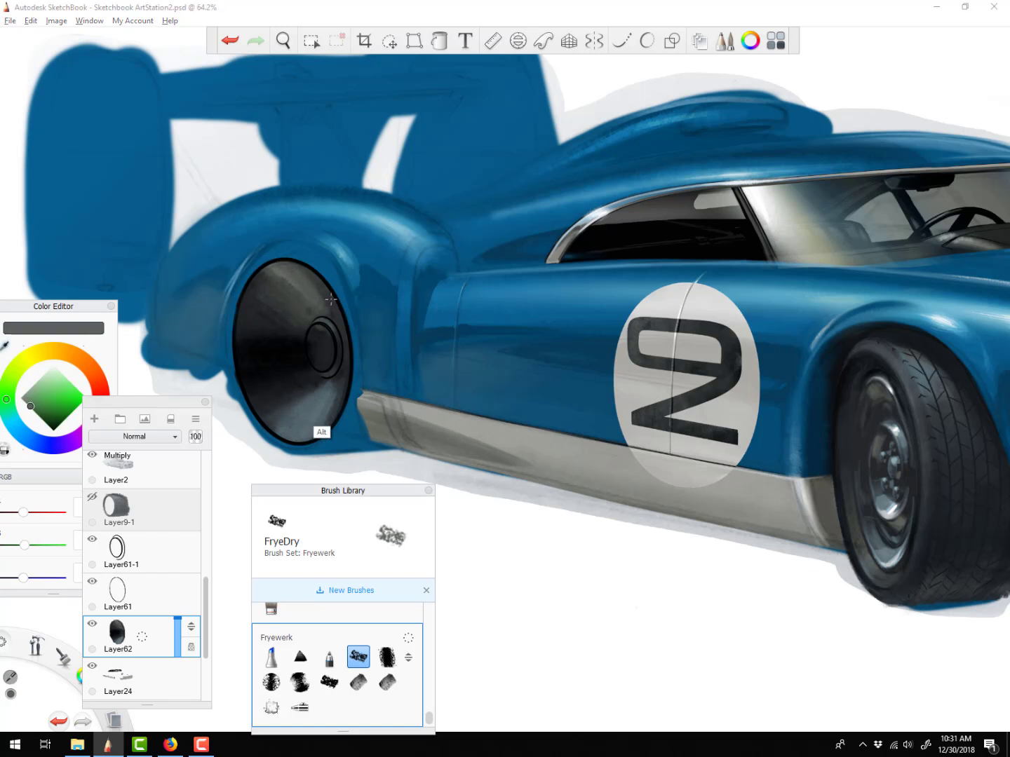
Paint black shading and a light grey-blue highlight above the wheel hub
left_click(312, 321, "alt")
left_click(318, 385, "alt")
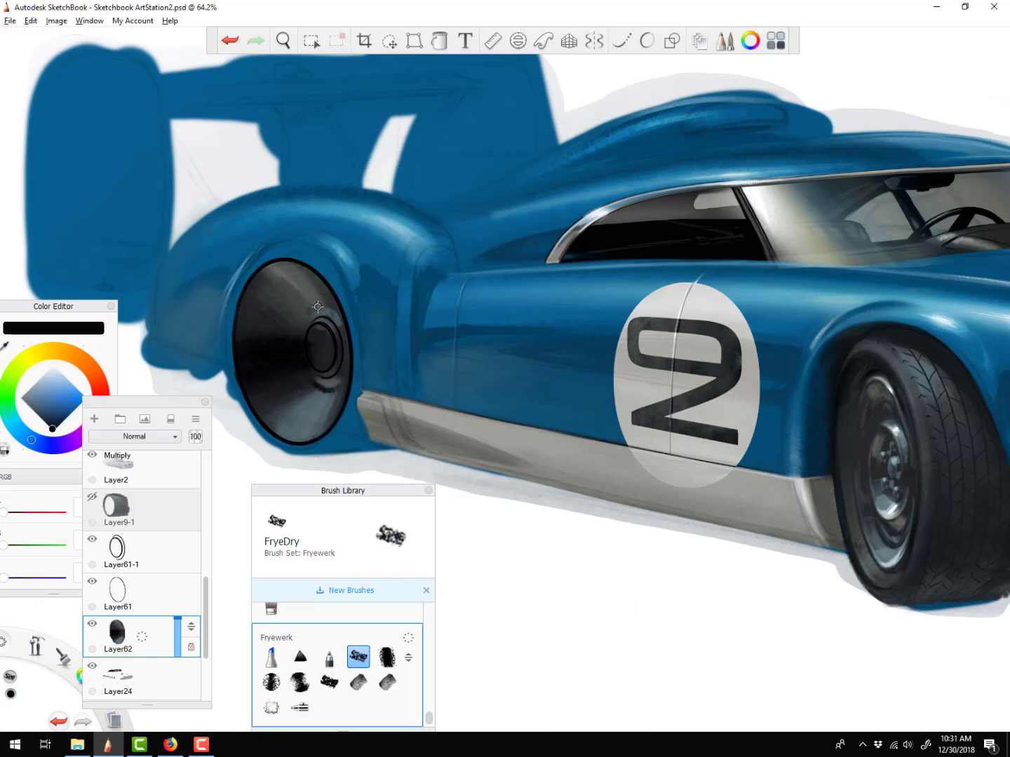
left_click(308, 309, "alt")
left_click(332, 319, "alt")
left_click(887, 461, "alt")
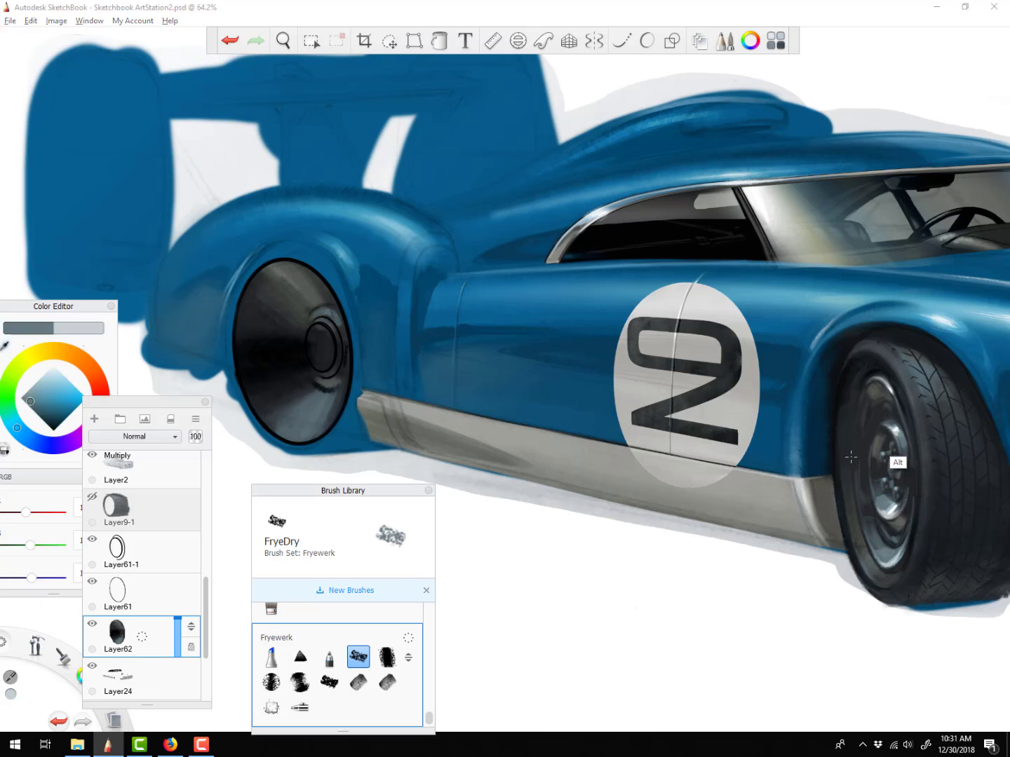
left_click_drag(326, 312, 338, 321)
Hide the Multiply Layer2 and brush a light blue-grey highlight onto the lower part of the wheel disc
left_click(91, 456)
left_click_drag(306, 422, 289, 440)
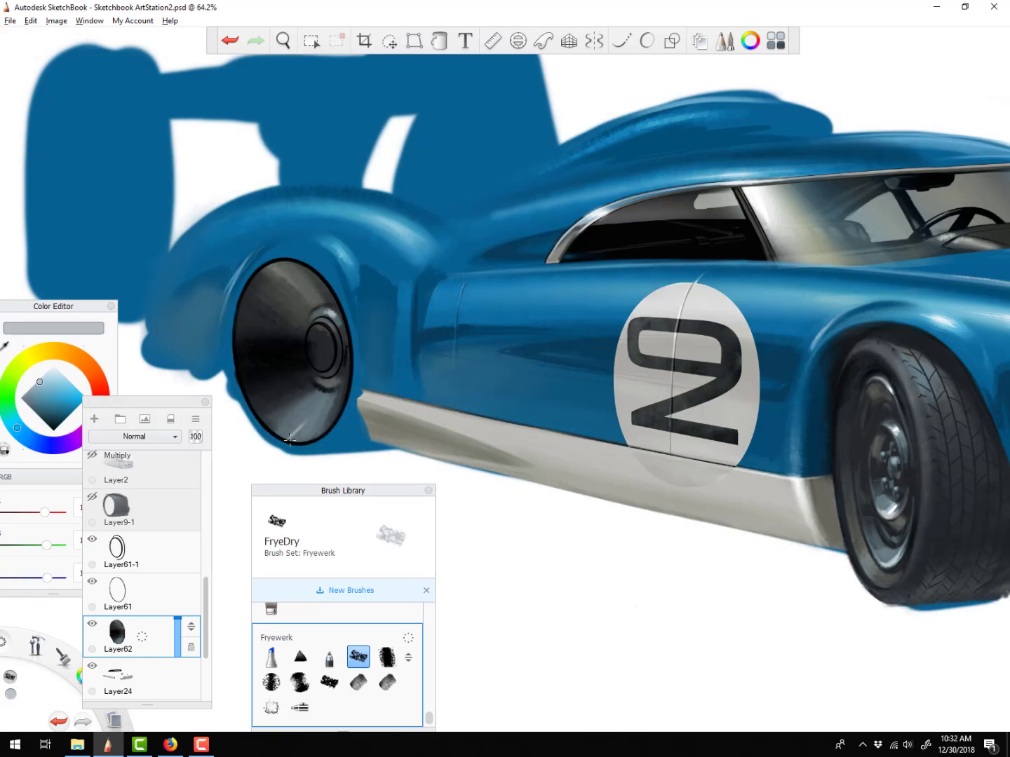
left_click(250, 395, "alt")
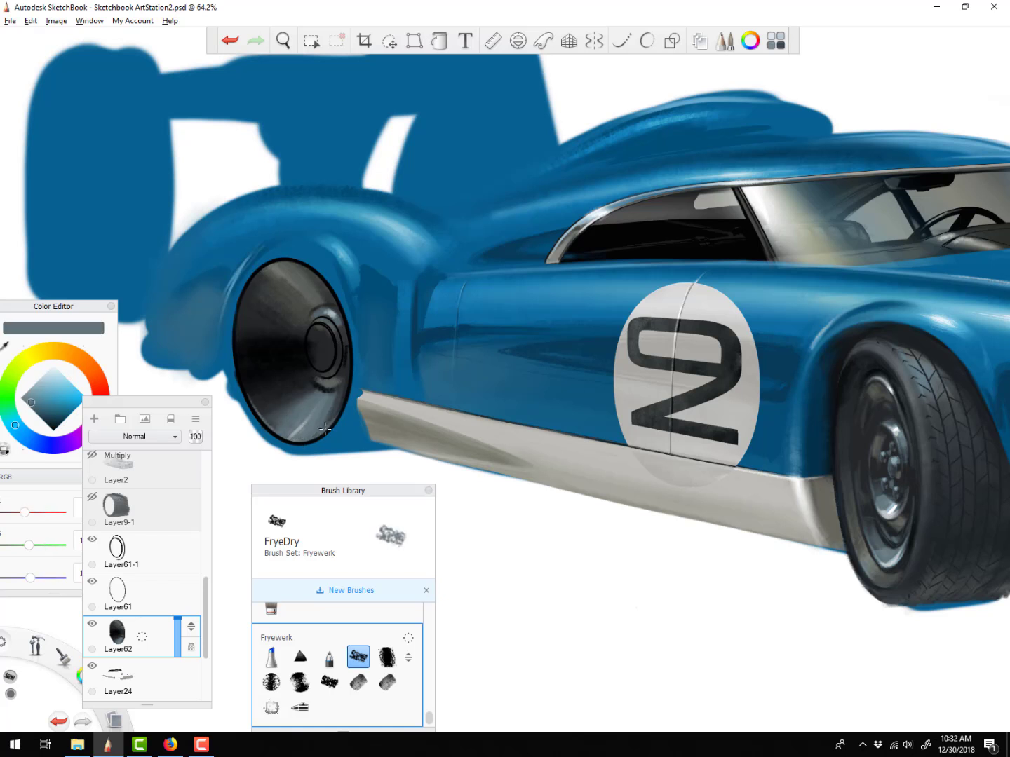
left_click(47, 383)
key("]")
left_click_drag(306, 415, 296, 436)
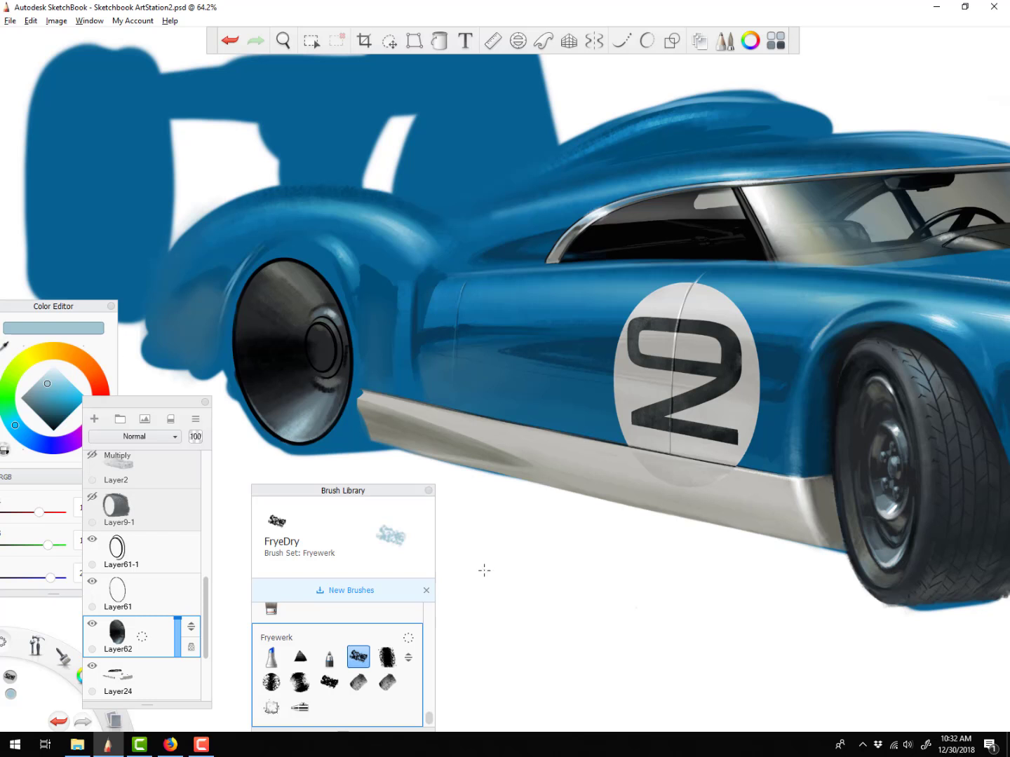
Paint a dark curved shadow beneath the wheel hub and sharpen its edge with the Conceptual 1 brush
left_click(285, 437, "alt")
left_click(330, 372, "alt")
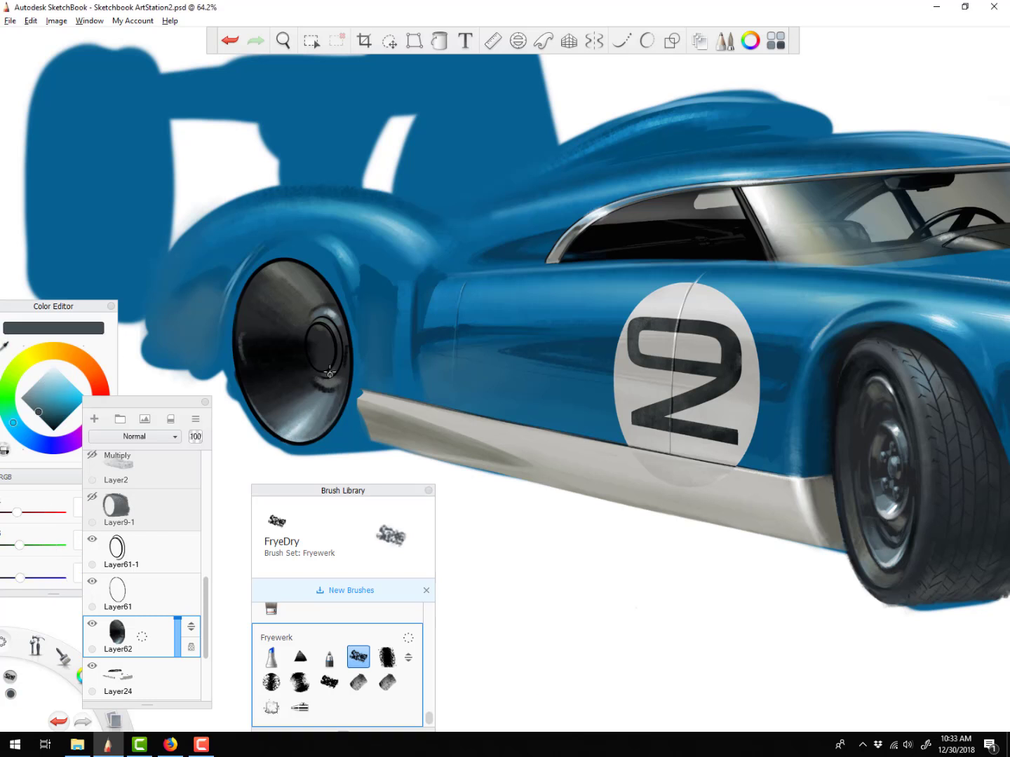
key("b")
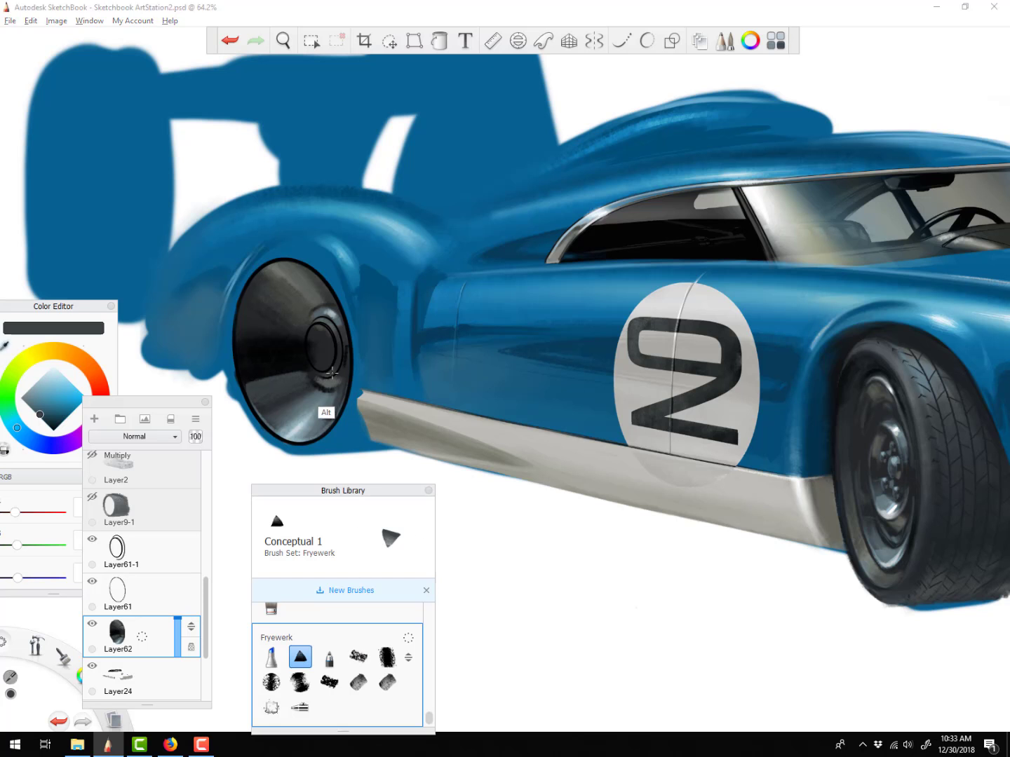
left_click(345, 348, "alt")
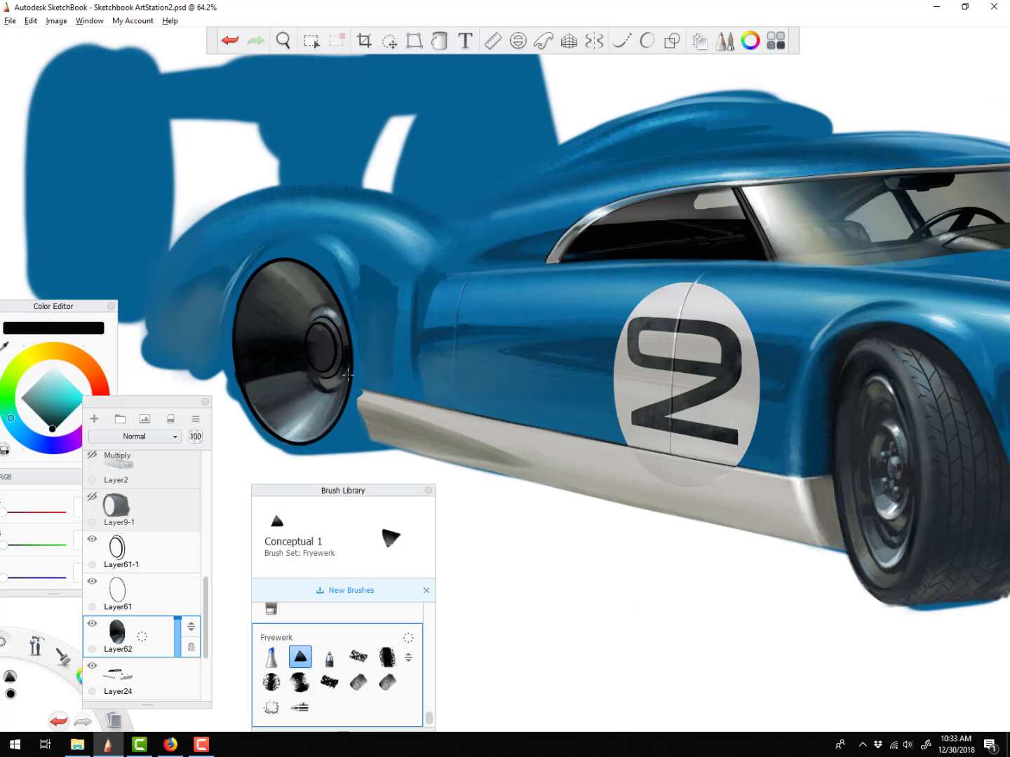
Refine the highlights and dark reflections on the ring around the rear wheel hub with colours sampled from the wheel
left_click(322, 411, "alt")
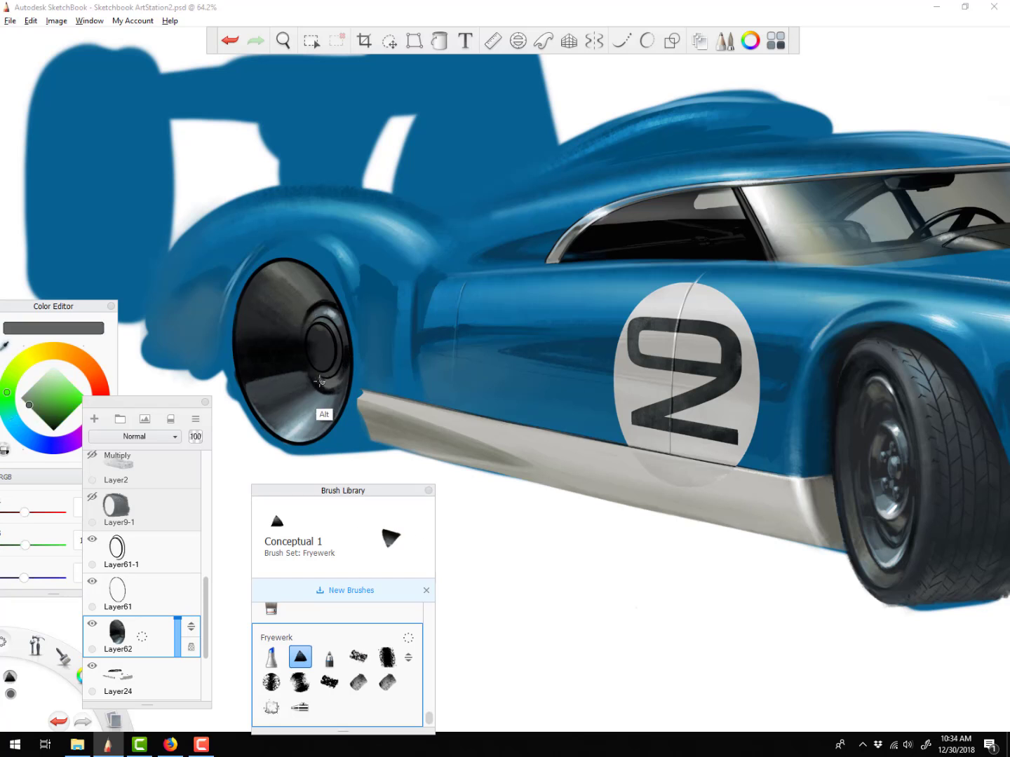
left_click(326, 310, "alt")
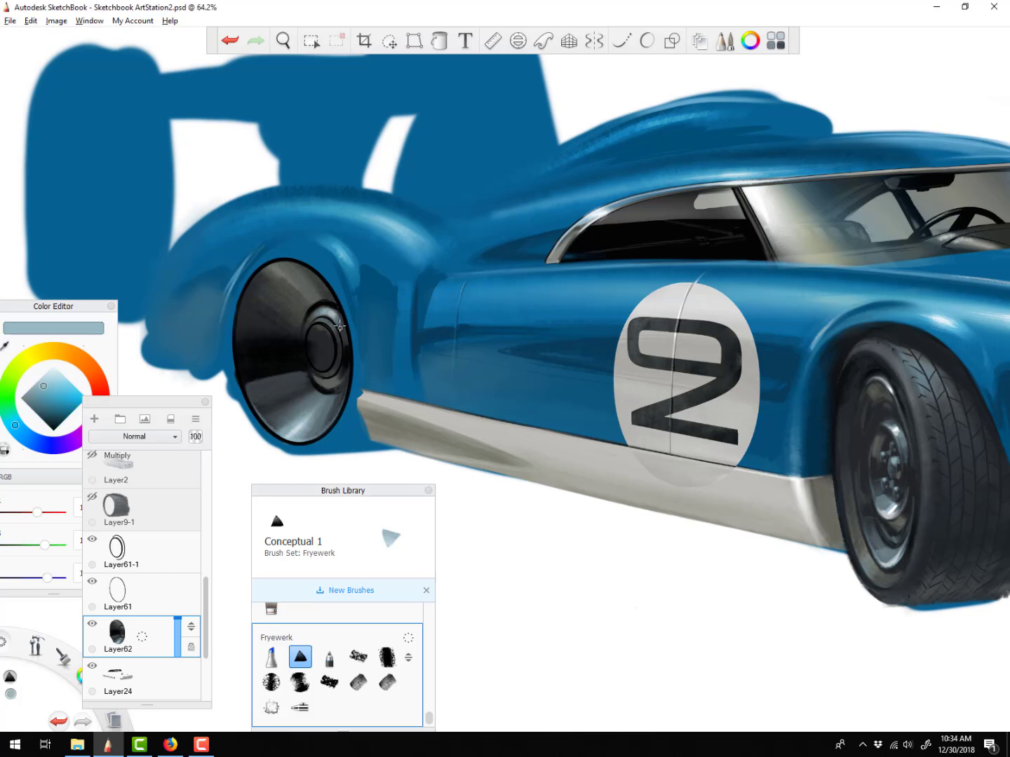
left_click(331, 311, "alt")
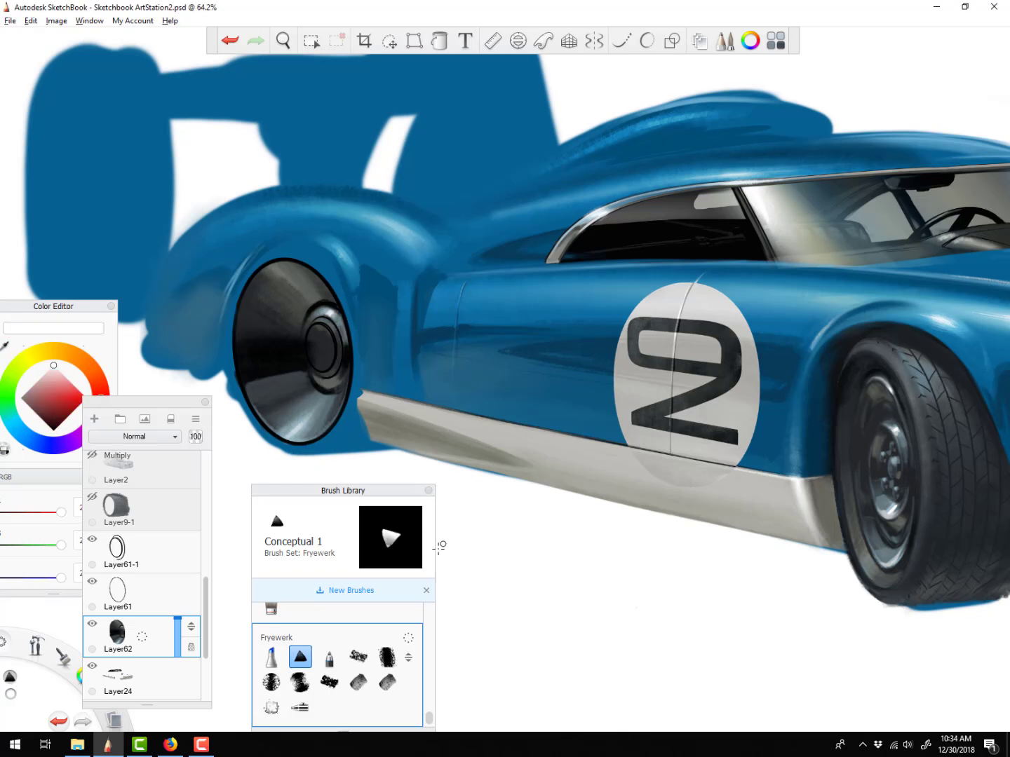
left_click(319, 306, "alt")
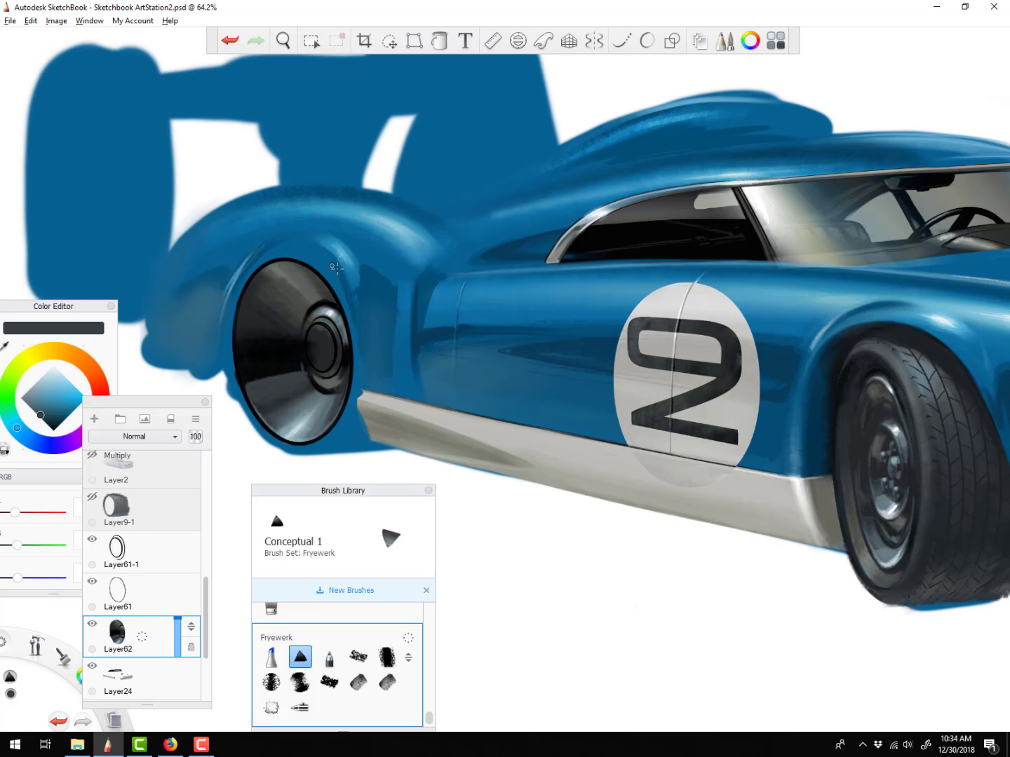
left_click(328, 306, "alt")
left_click(320, 383, "alt")
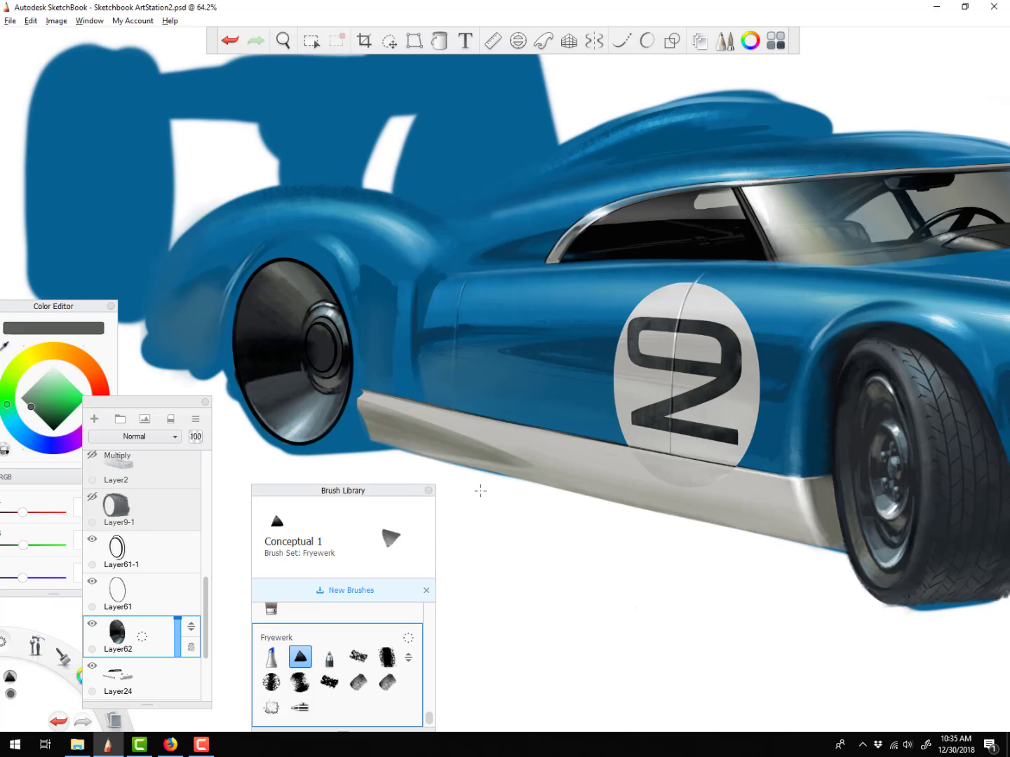
left_click(259, 381, "alt")
left_click(261, 262, "alt")
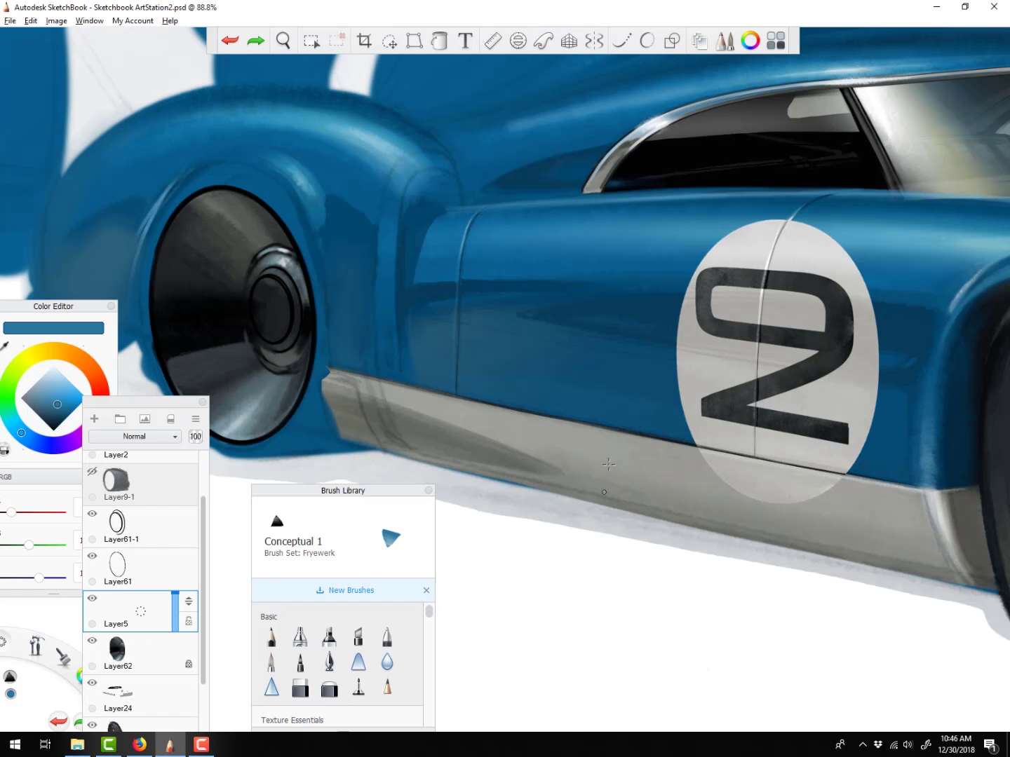
On Layer5, draw an upright dark grey ellipse below the car and extend it into a filled horizontal cylinder
key("o")
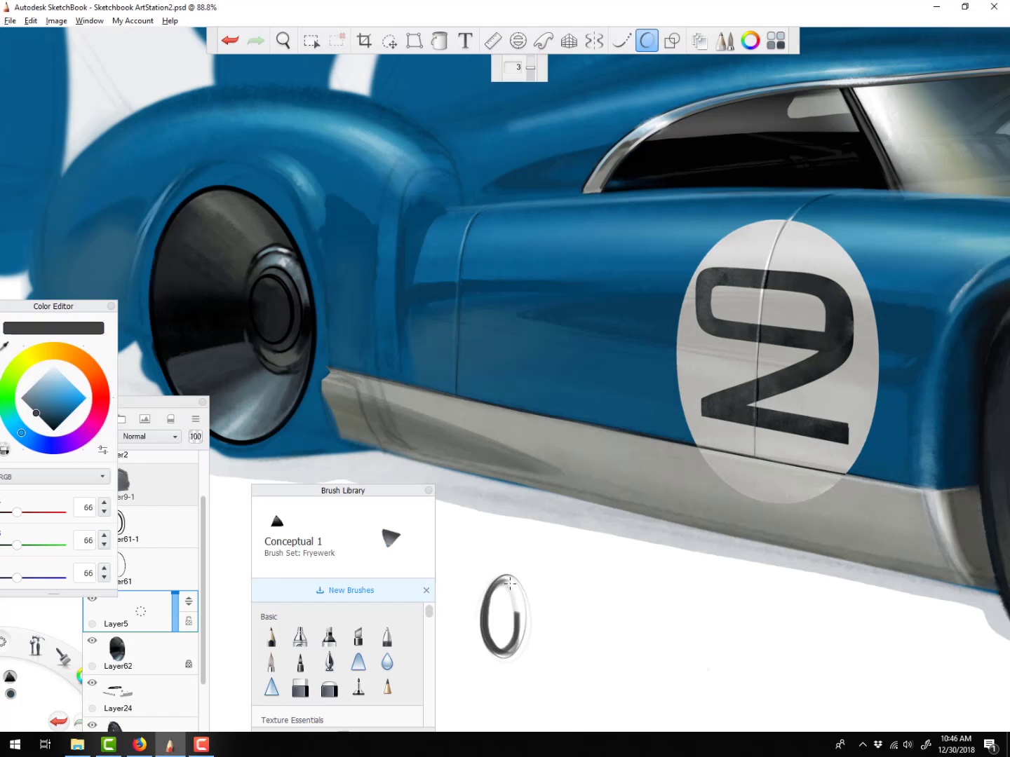
left_click_drag(507, 660, 615, 656)
left_click_drag(511, 580, 608, 579)
left_click_drag(501, 575, 615, 576)
key("o")
mouse_move(496, 602)
left_mouse_down()
mouse_move(505, 588)
mouse_move(622, 587)
left_mouse_up()
left_click_drag(519, 631, 623, 631)
left_click_drag(512, 655, 622, 655)
Shade the cylinder's body with a blue-grey upper highlight and near-black lower bands sampled from the wheel disc
left_click(242, 420, "alt")
left_click_drag(519, 597, 617, 597)
left_click(182, 316, "alt")
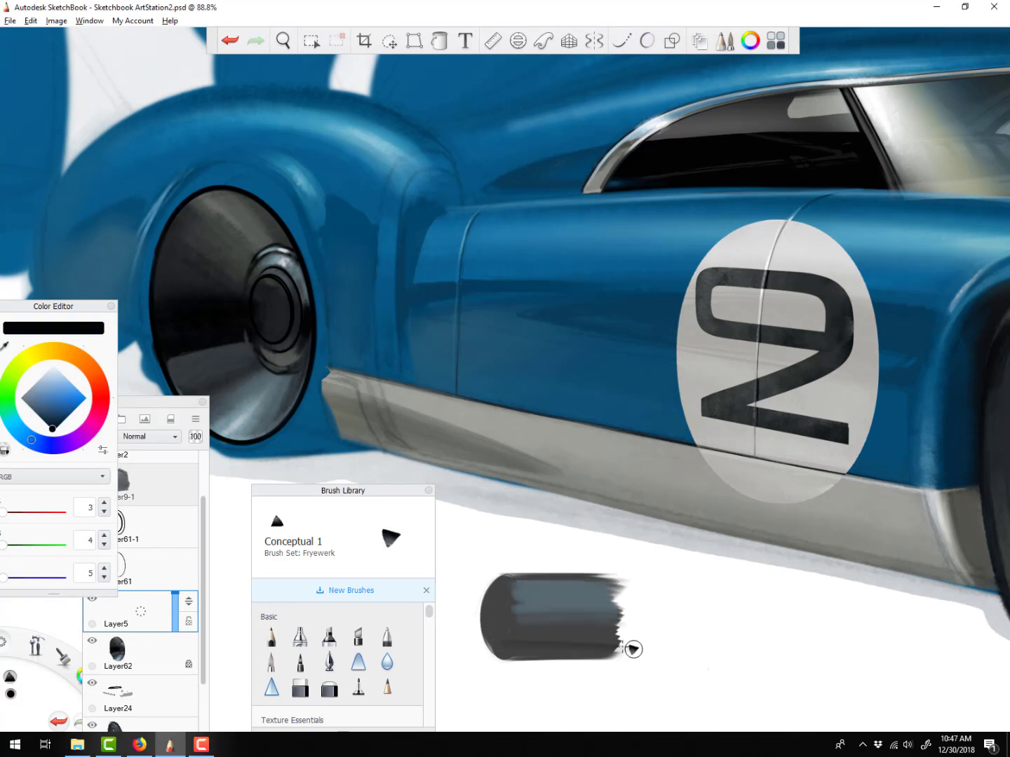
left_click_drag(514, 644, 624, 643)
left_click_drag(515, 628, 623, 627)
left_click(243, 419, "alt")
left_click_drag(508, 593, 604, 594)
Round off the cylinder's end with near-black shading below and a blue-grey highlight on its upper part
left_click(182, 316, "alt")
left_click_drag(485, 621, 506, 651)
left_click(242, 420, "alt")
left_click_drag(507, 602, 495, 589)
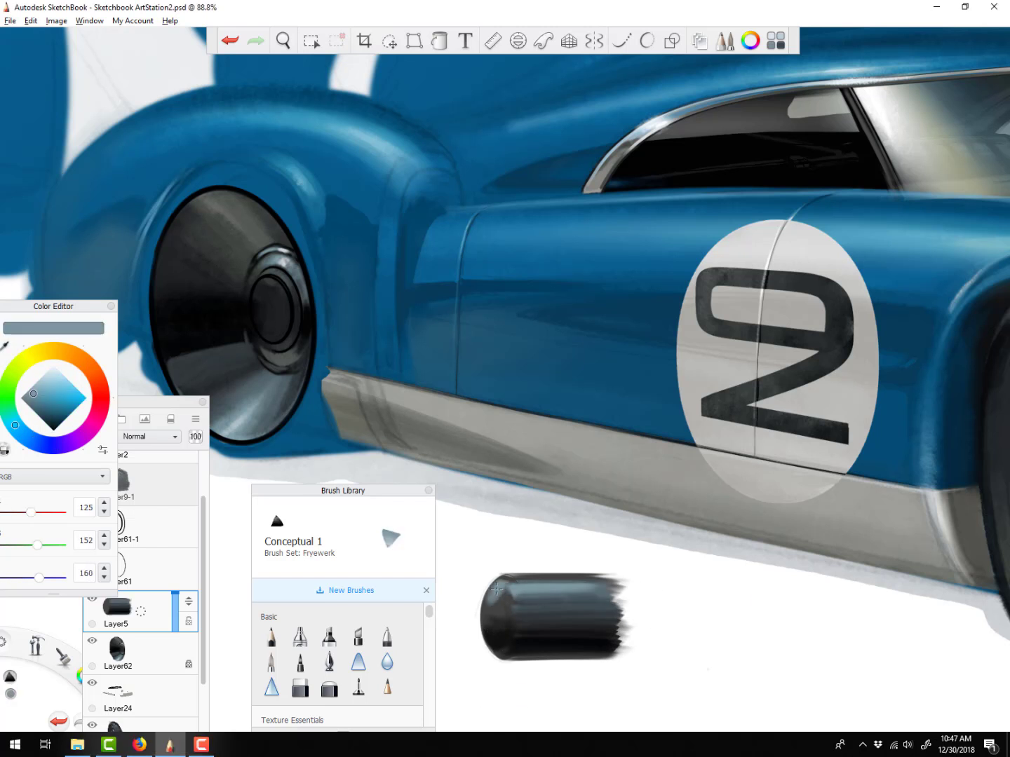
left_click(508, 588, "alt")
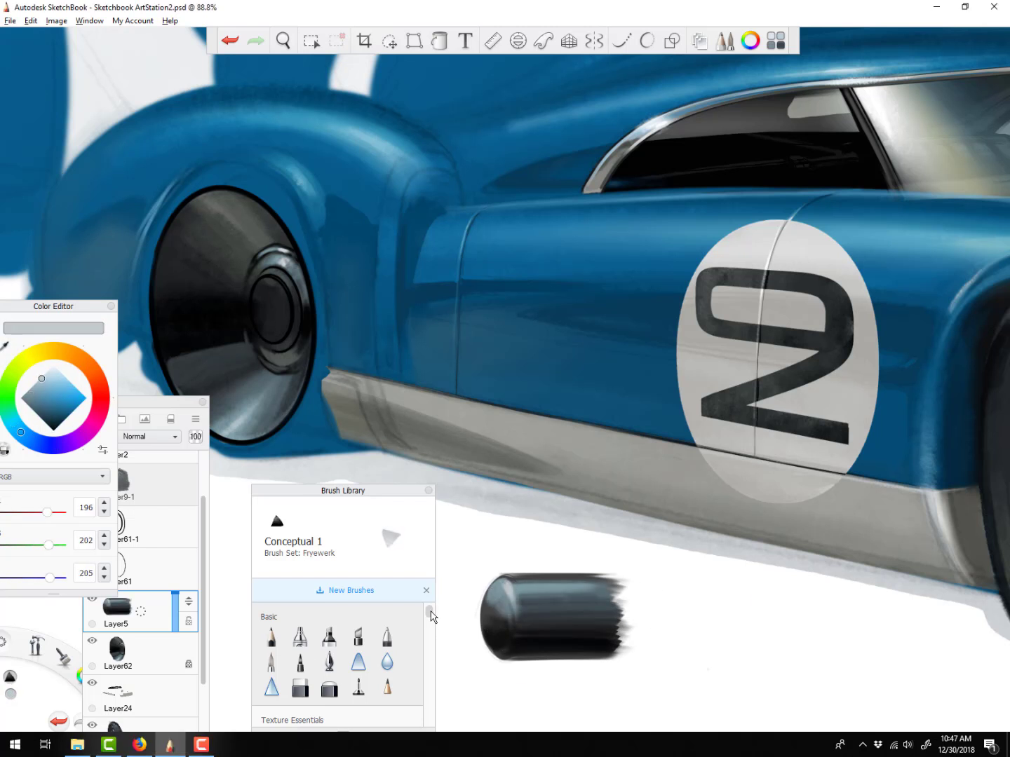
Brush warm grey reflected light along the cylinder's lower edge with the FryeDry brush
left_click_drag(430, 614, 429, 715)
left_click(358, 656)
left_click(483, 627, "alt")
left_click(665, 523, "alt")
left_click_drag(498, 638, 509, 646)
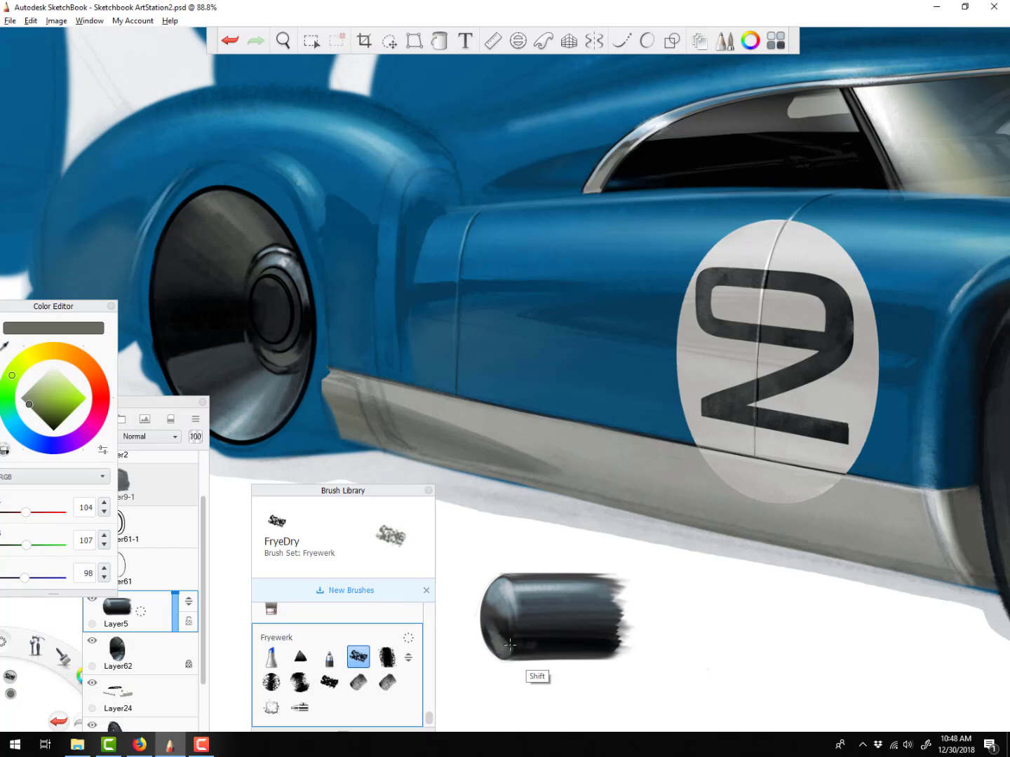
left_click(502, 653, "alt")
Mirror the canvas and draw a thin dark elliptical groove around the cylinder near its rounded end with Conceptual 1
left_click(300, 656)
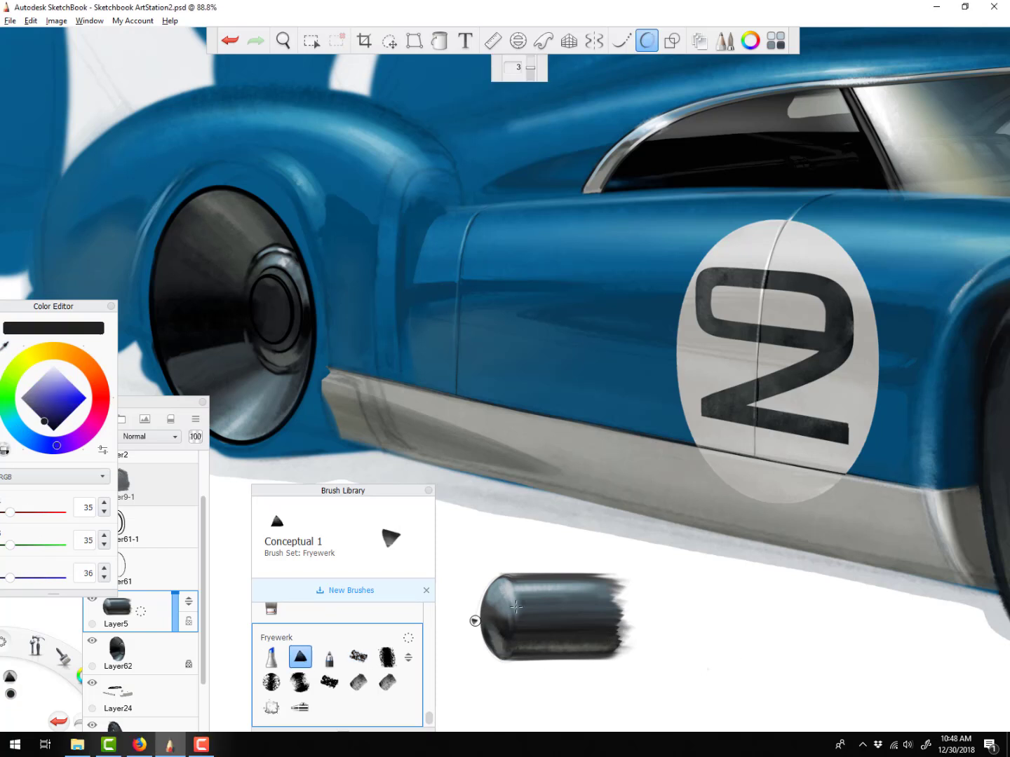
left_click(56, 21)
left_click(84, 147)
left_click_drag(842, 547, 132, 388)
left_click_drag(622, 383, 601, 431)
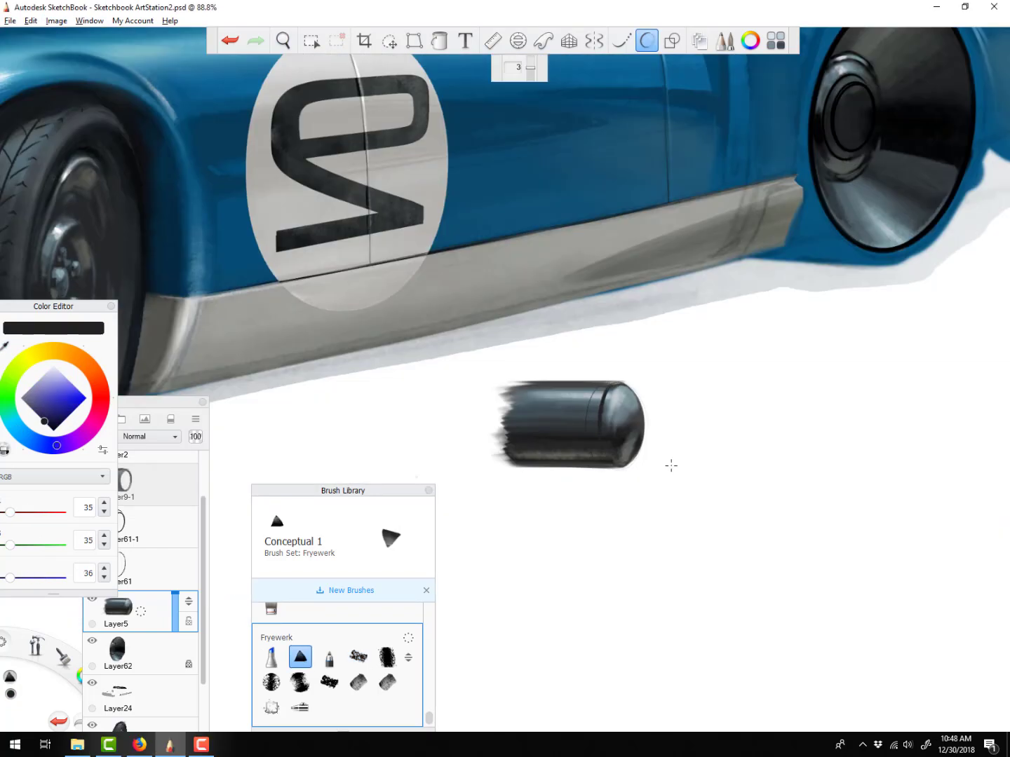
Add a second groove and a dark spot on the rounded end, and erase the cylinder's ragged end to a clean curve
left_click(599, 397, "alt")
left_click(632, 418, "alt")
key("e")
mouse_move(541, 379)
left_mouse_down()
mouse_move(537, 466)
mouse_move(523, 464)
left_mouse_up()
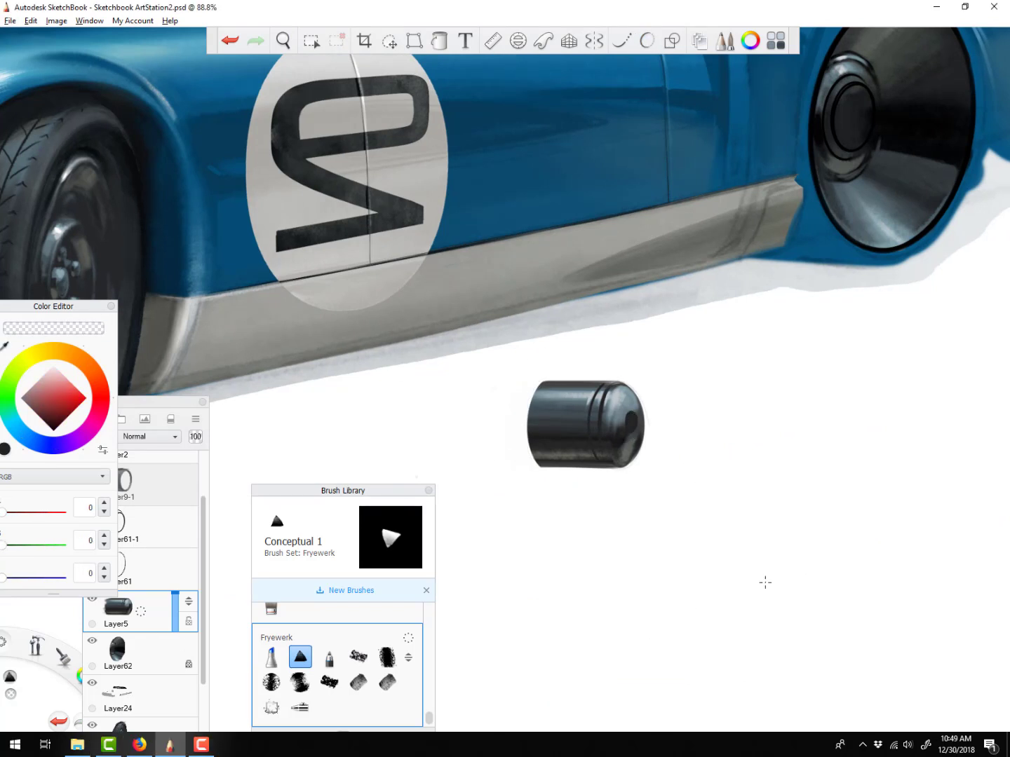
Duplicate Layer5 and move the cylinder copy onto the rear wheel
left_click(141, 618)
left_click_drag(141, 612, 111, 597)
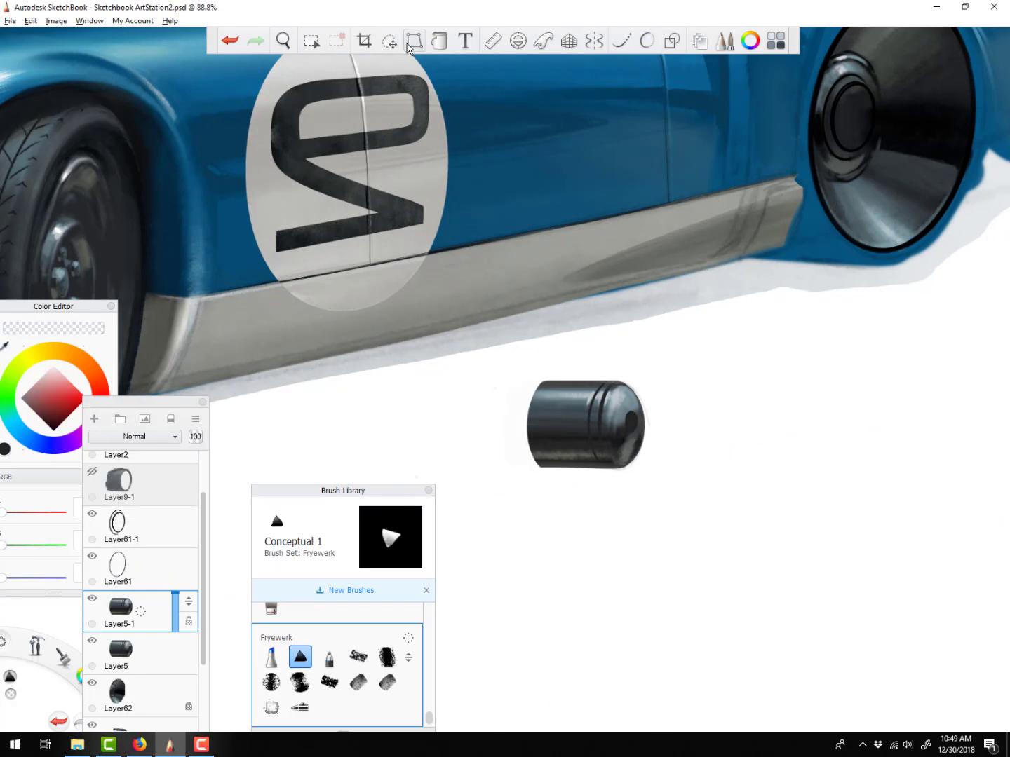
left_click(388, 42)
left_click(519, 68)
left_click(545, 68)
left_click_drag(596, 421, 863, 169)
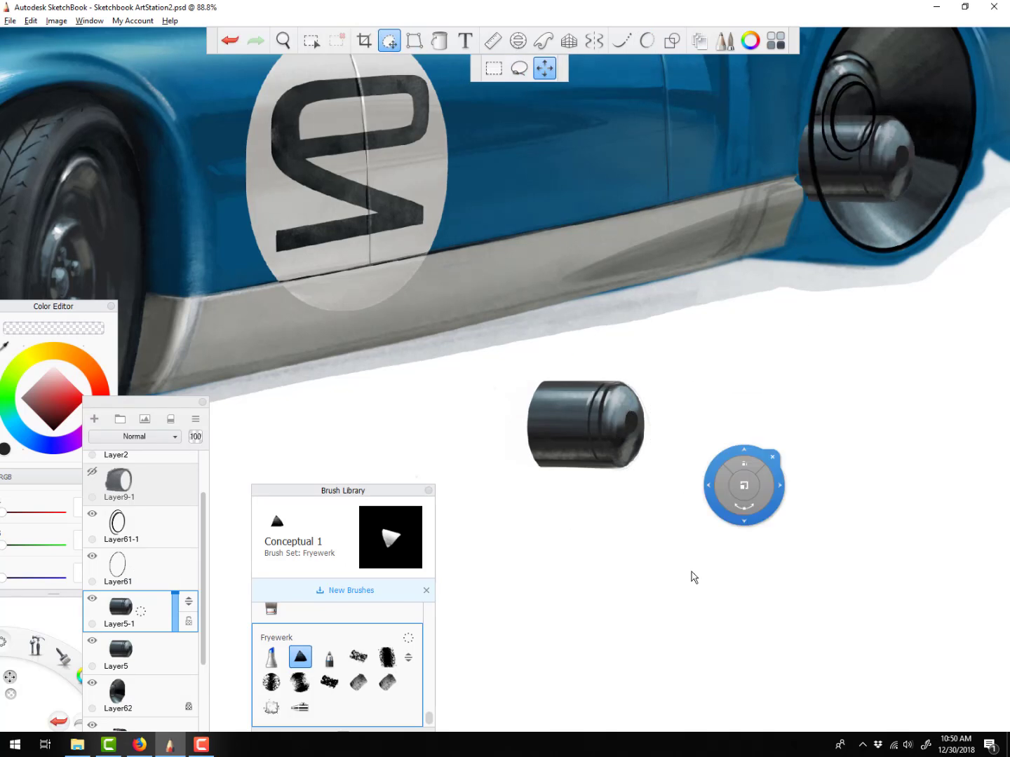
Place Layer5-1 above Layer61-1 and shrink the cylinder copy to fit inside the wheel's hub ring
key("space")
left_click_drag(989, 288, 608, 573)
left_click_drag(188, 602, 188, 519)
left_click_drag(551, 446, 503, 471)
left_click_drag(598, 431, 614, 433)
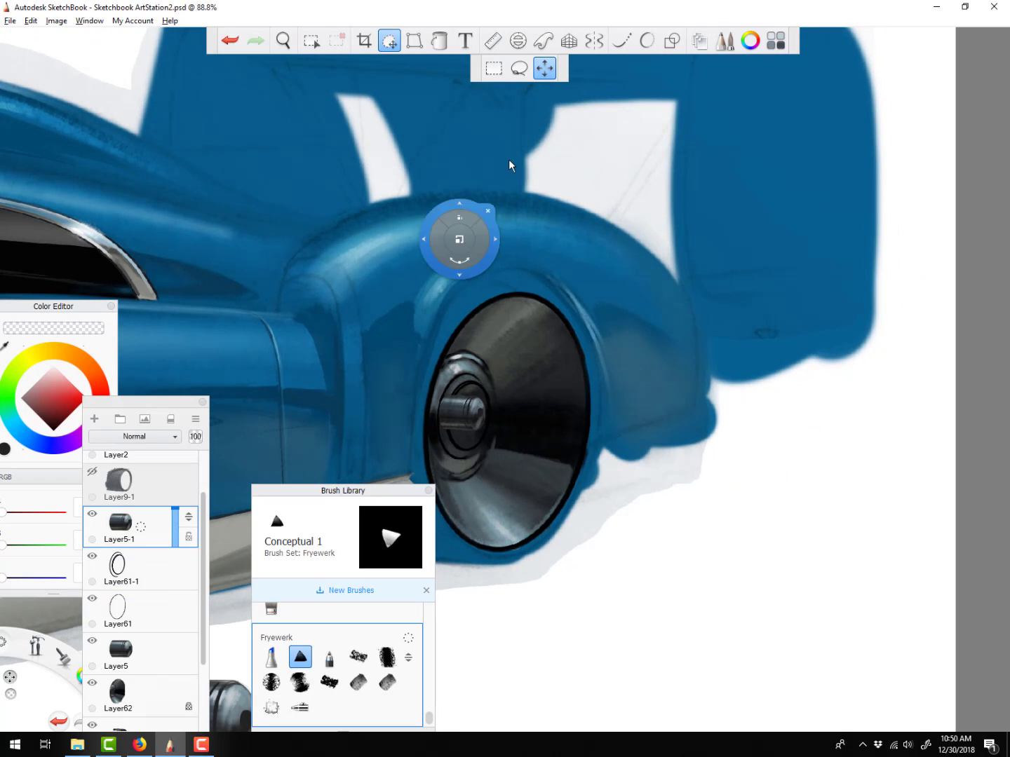
Paint black around the base of the hub cylinder to sink it into the ring, and adjust its placement
key("b")
left_click(462, 420, "alt")
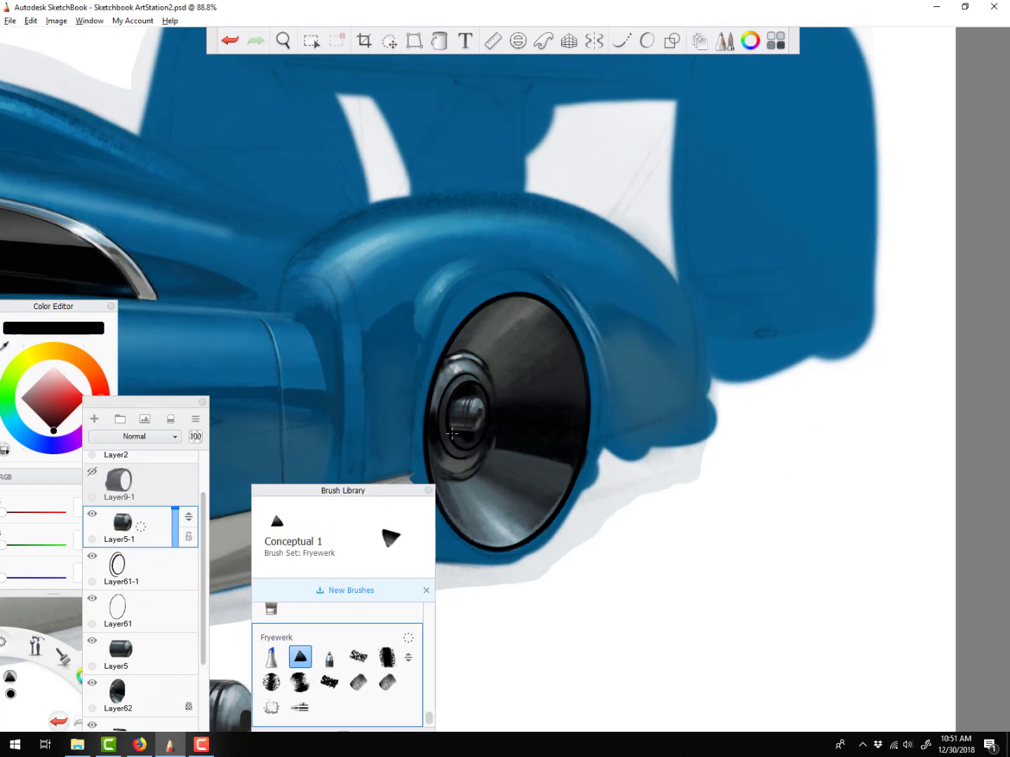
left_click(465, 394, "alt")
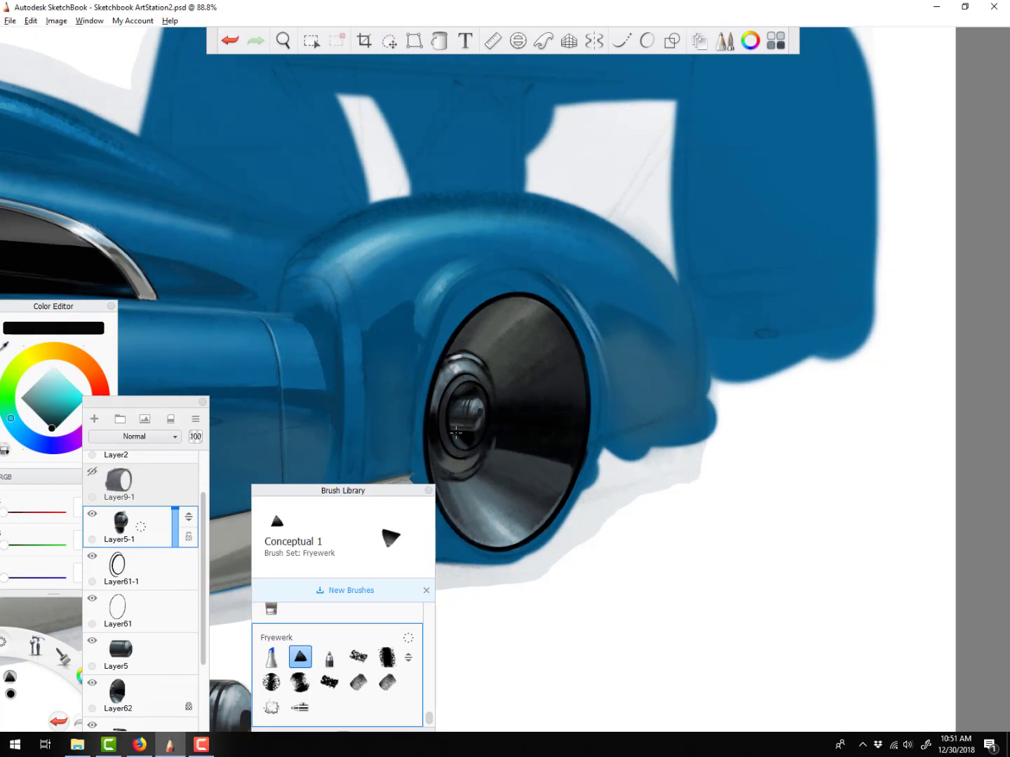
key("v")
left_click_drag(481, 430, 479, 424)
Clean up the hub cylinder on Layer5-1 with the transparent colour and add pale blue-grey highlights using a smaller brush
left_click(4, 450)
key("space")
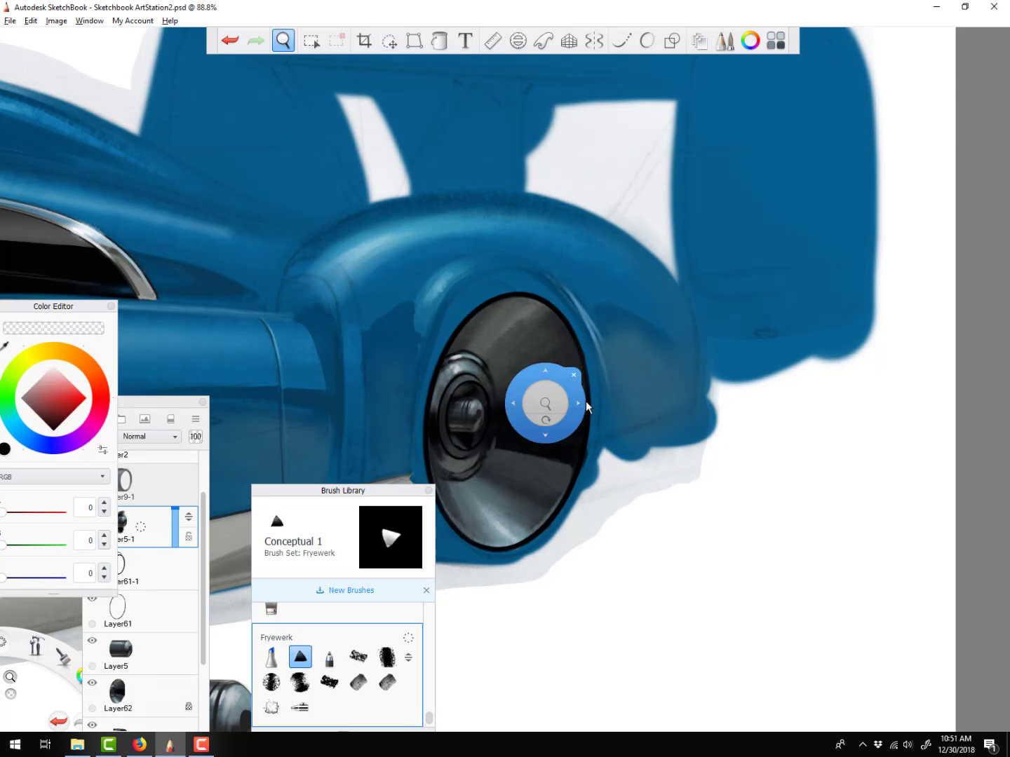
left_click_drag(587, 406, 621, 366)
left_click(156, 522)
left_click(488, 324, "alt")
key("bracketleft")
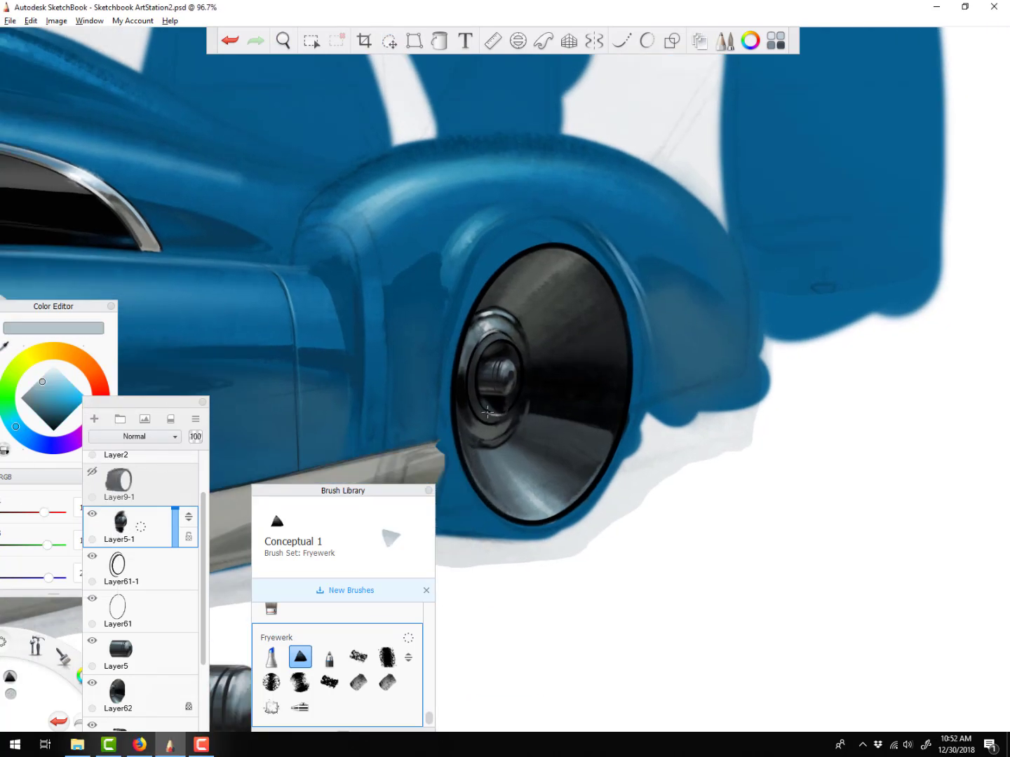
left_click(501, 315, "alt")
Erase the Multiply Layer2 shading over the wheel and brush a light highlight along the hub ring's lower edge on Layer5-1
left_click(141, 455)
left_click(4, 450)
key("bracketright")
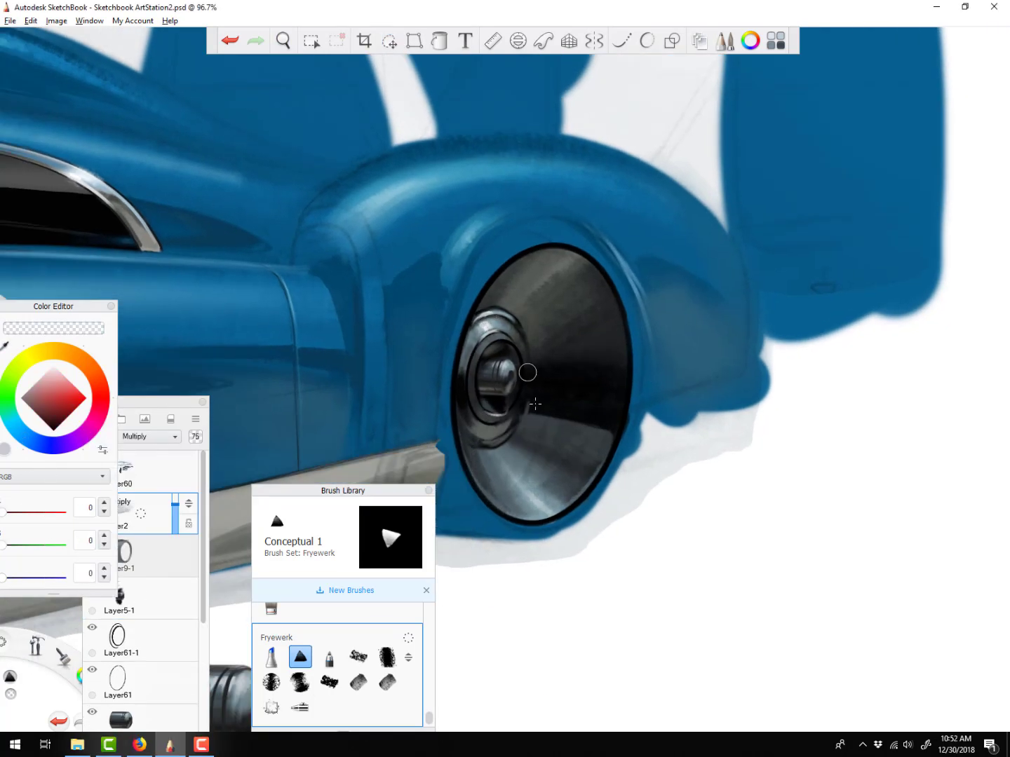
left_click(144, 601)
left_click(487, 357, "alt")
key("bracketleft")
left_click_drag(480, 407, 499, 419)
Turn the canvas back to its original unmirrored orientation
left_click(56, 21)
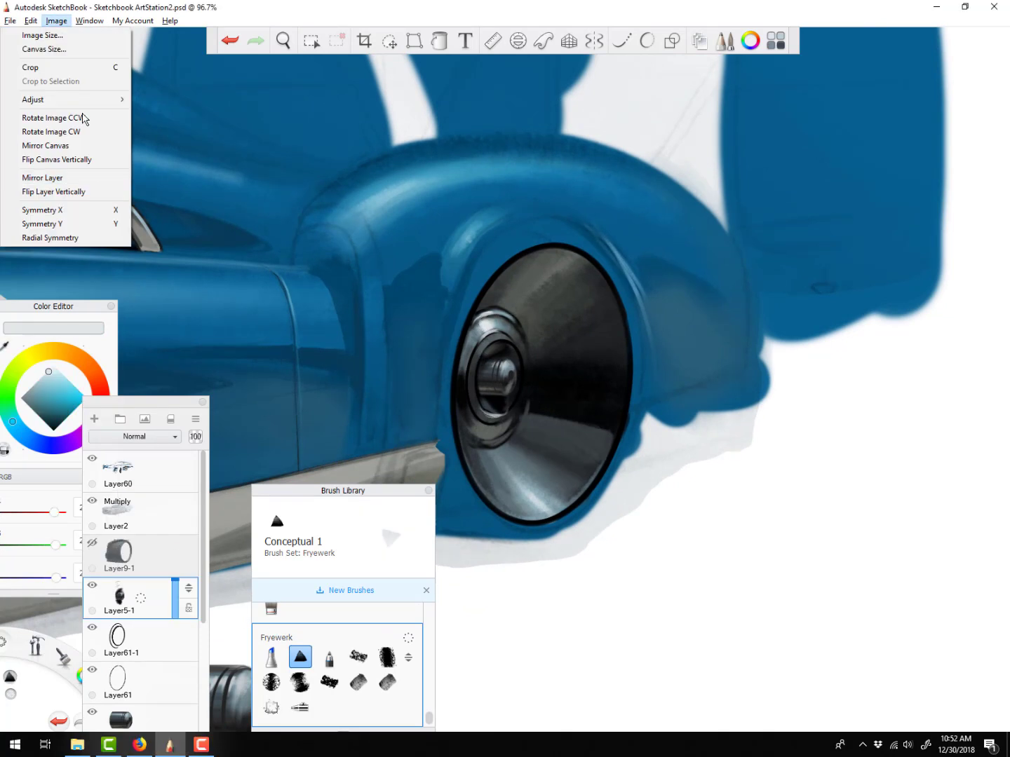
left_click(85, 117)
left_click(56, 21)
left_click(85, 118)
left_click(56, 21)
left_click(114, 161)
left_click(57, 21)
key("space")
left_click_drag(568, 350, 620, 559)
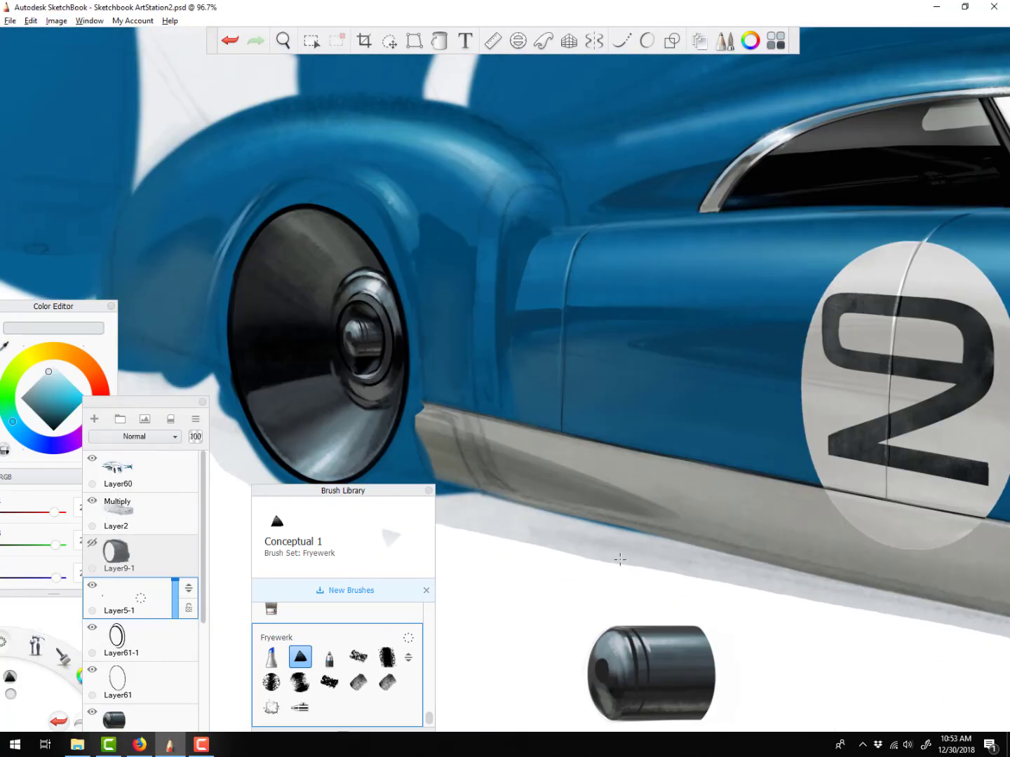
Repaint the spare cylinder on Layer5 as a hex nut with a pale top facet and a blue-grey middle facet
left_click(144, 719)
key("space")
key("bracketright")
mouse_move(608, 635)
left_mouse_down()
mouse_move(708, 642)
mouse_move(626, 658)
left_mouse_up()
left_click(616, 650, "alt")
mouse_move(633, 666)
left_mouse_down()
mouse_move(604, 636)
mouse_move(709, 652)
left_mouse_up()
left_click(673, 648, "alt")
left_click_drag(610, 632, 701, 632)
Darken the nut's front end and fill its lower facet with warm dark grey
left_click(622, 654, "alt")
mouse_move(624, 673)
left_mouse_down()
mouse_move(678, 689)
mouse_move(637, 652)
mouse_move(604, 656)
left_mouse_up()
left_click(631, 694, "alt")
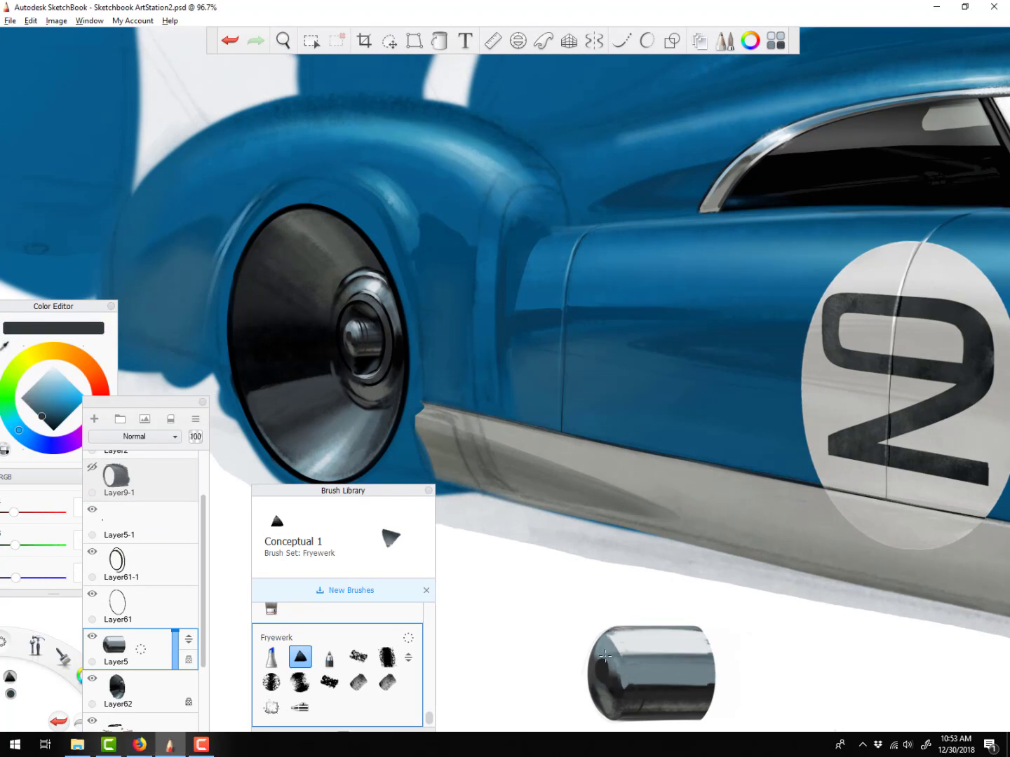
left_click(710, 634, "alt")
mouse_move(711, 679)
left_mouse_down()
mouse_move(636, 681)
mouse_move(714, 689)
left_mouse_up()
left_click(619, 692, "alt")
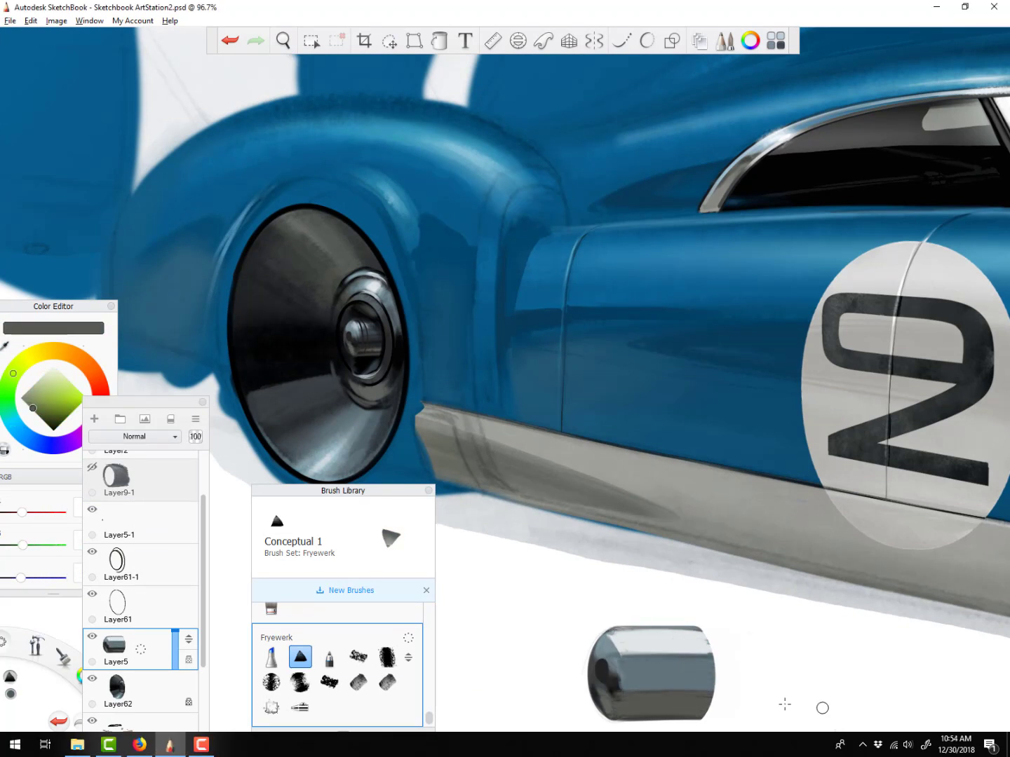
Work near-black and grey strokes into the nut's front end face
left_click(607, 675, "alt")
left_click_drag(608, 689, 622, 710)
mouse_move(606, 660)
left_mouse_down()
mouse_move(622, 637)
mouse_move(683, 630)
mouse_move(620, 691)
left_mouse_up()
left_click(635, 662, "alt")
left_click(602, 670, "alt")
Check the nut by toggling Layer5's visibility, and reshape its front end into a dark angular chamfer
left_click(91, 636)
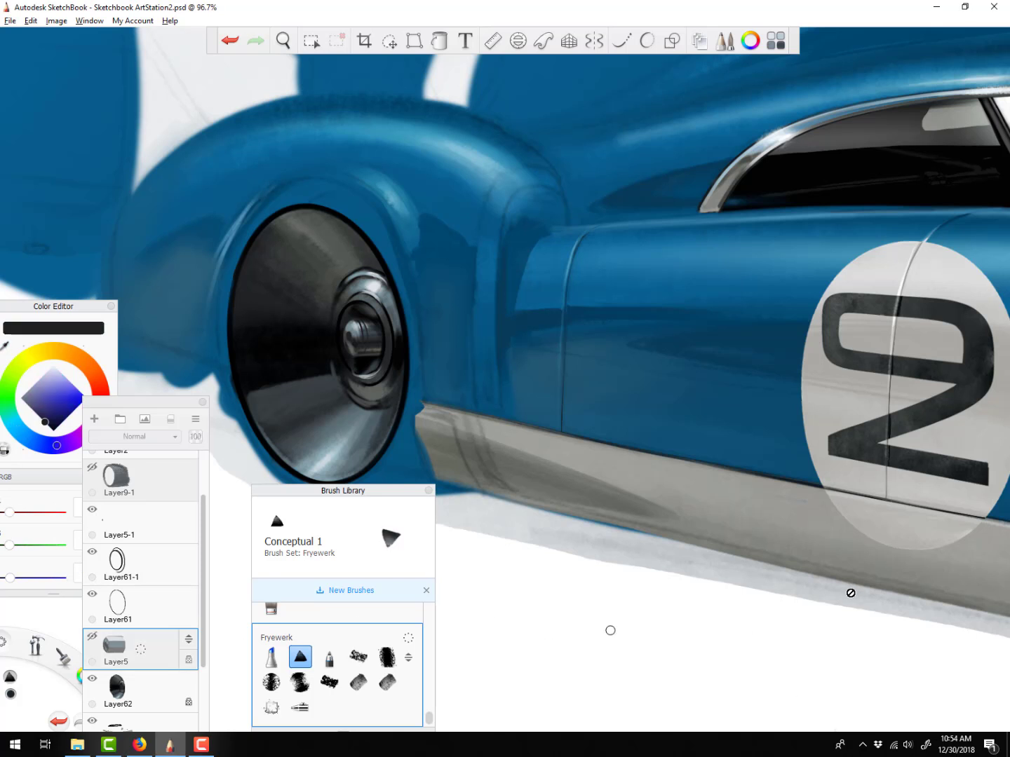
left_click(91, 636)
left_click(92, 637)
left_click(92, 637)
left_click_drag(604, 634, 583, 691)
left_click_drag(888, 536, 799, 306)
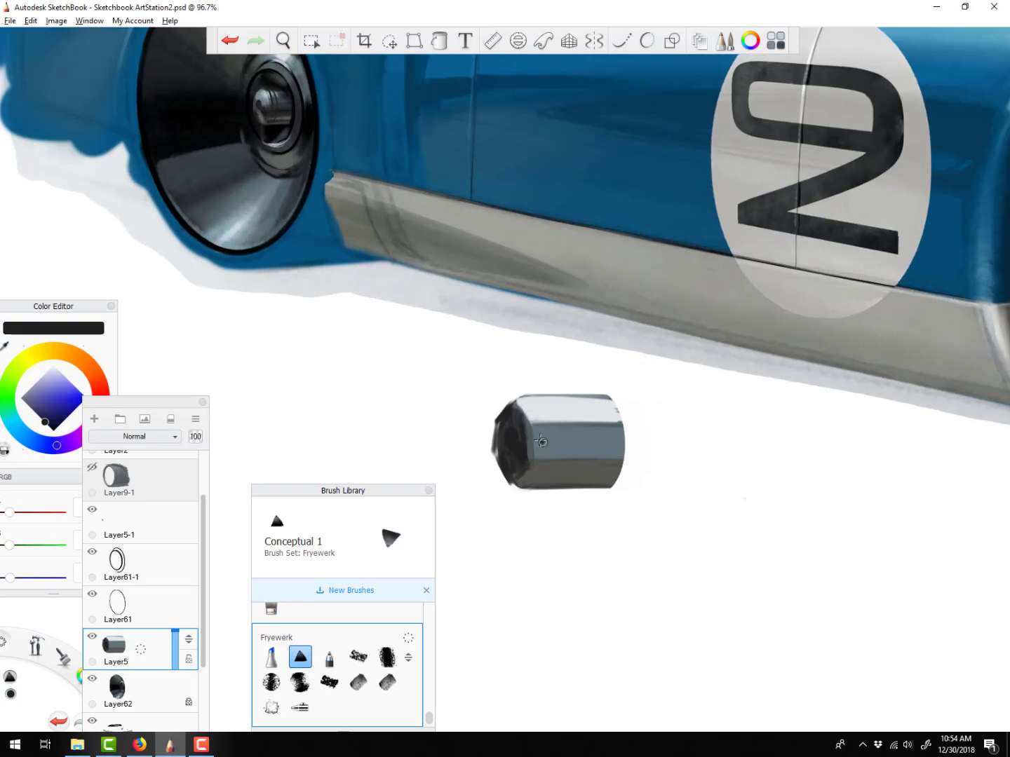
mouse_move(516, 404)
left_mouse_down()
mouse_move(532, 427)
mouse_move(528, 454)
mouse_move(489, 451)
mouse_move(500, 465)
mouse_move(495, 436)
left_mouse_up()
Add a small rounded stud to the nut's front end and light edge highlights along its chamfer
left_click(546, 449, "alt")
left_click(525, 471, "alt")
left_click(513, 441, "alt")
left_click(565, 411, "alt")
left_click(568, 441, "alt")
mouse_move(500, 423)
left_mouse_down()
mouse_move(490, 455)
mouse_move(502, 418)
left_mouse_up()
left_click(564, 476, "alt")
left_click(516, 405, "alt")
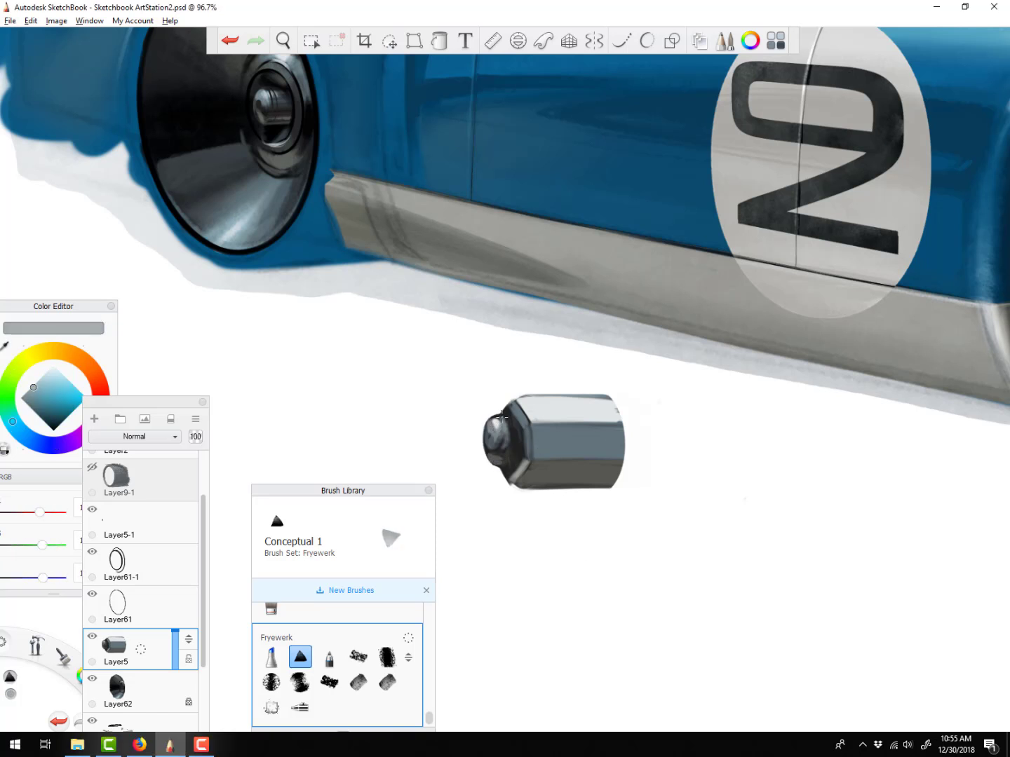
left_click(564, 444, "alt")
left_click(531, 403, "alt")
Lock Layer5's transparency and texture the nut's facets with grey FryeDry brush strokes
left_click(189, 659)
left_click(595, 428, "alt")
left_click(359, 657)
mouse_move(565, 408)
left_mouse_down()
mouse_move(628, 408)
mouse_move(548, 408)
left_mouse_up()
left_click(562, 444, "alt")
left_click(518, 420, "alt")
left_click_drag(620, 443, 560, 449)
mouse_move(617, 422)
left_mouse_down()
mouse_move(608, 465)
mouse_move(524, 414)
left_mouse_up()
left_click(561, 407, "alt")
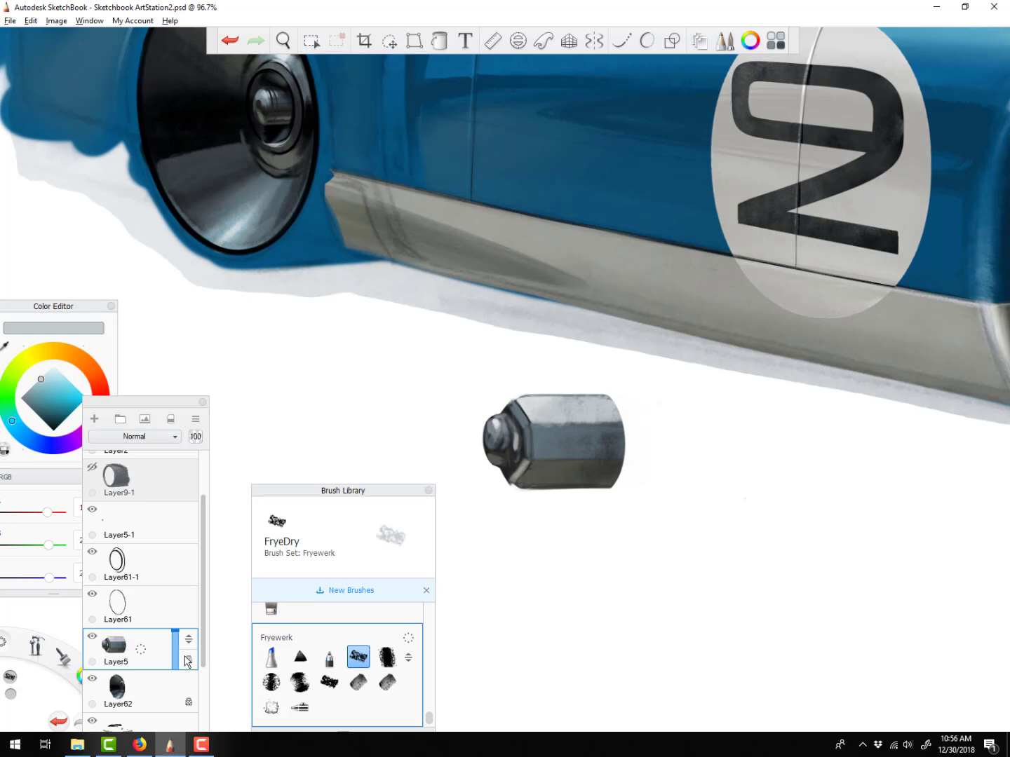
Shrink the nut, place Layer5 above Layer5-1, and position the nut at the upper part of the hub ring
key("v")
left_click_drag(590, 449, 559, 453)
key("space")
left_click_drag(570, 448, 534, 331)
left_click_drag(728, 691, 404, 292)
left_click_drag(126, 649, 126, 522)
left_click_drag(399, 251, 401, 249)
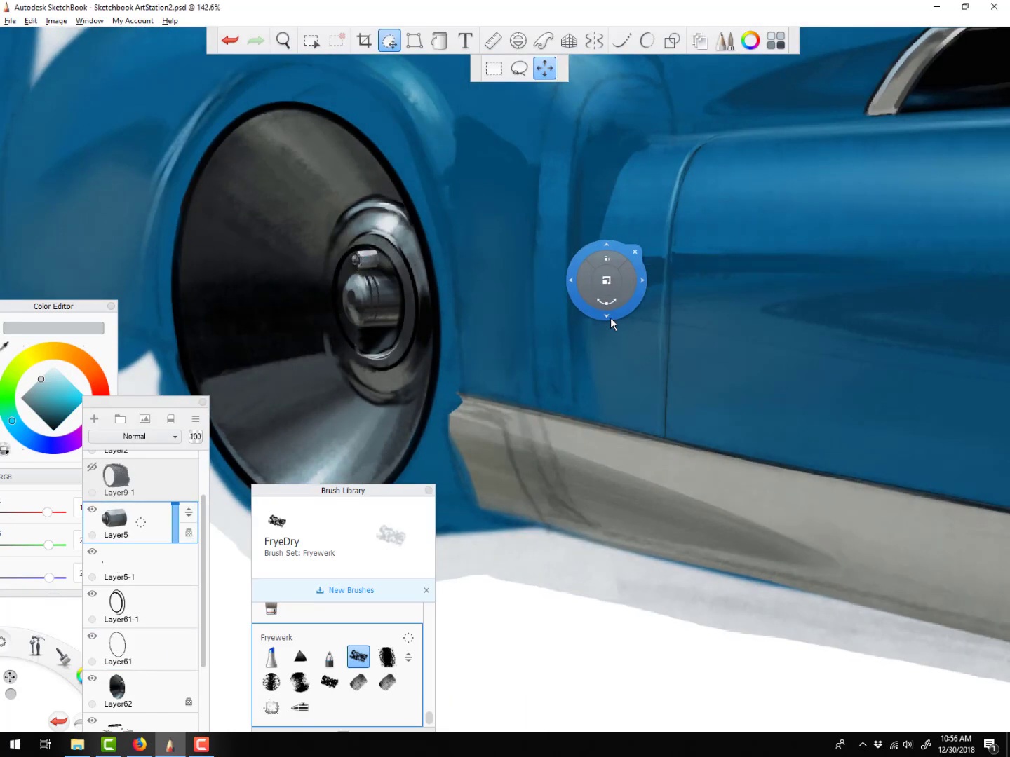
left_click_drag(611, 322, 615, 319)
Duplicate the nut layer twice and position the copies clockwise around the hub
left_click_drag(144, 526, 143, 491)
left_click_drag(426, 268, 445, 294)
left_click_drag(143, 526, 144, 491)
left_click(389, 42)
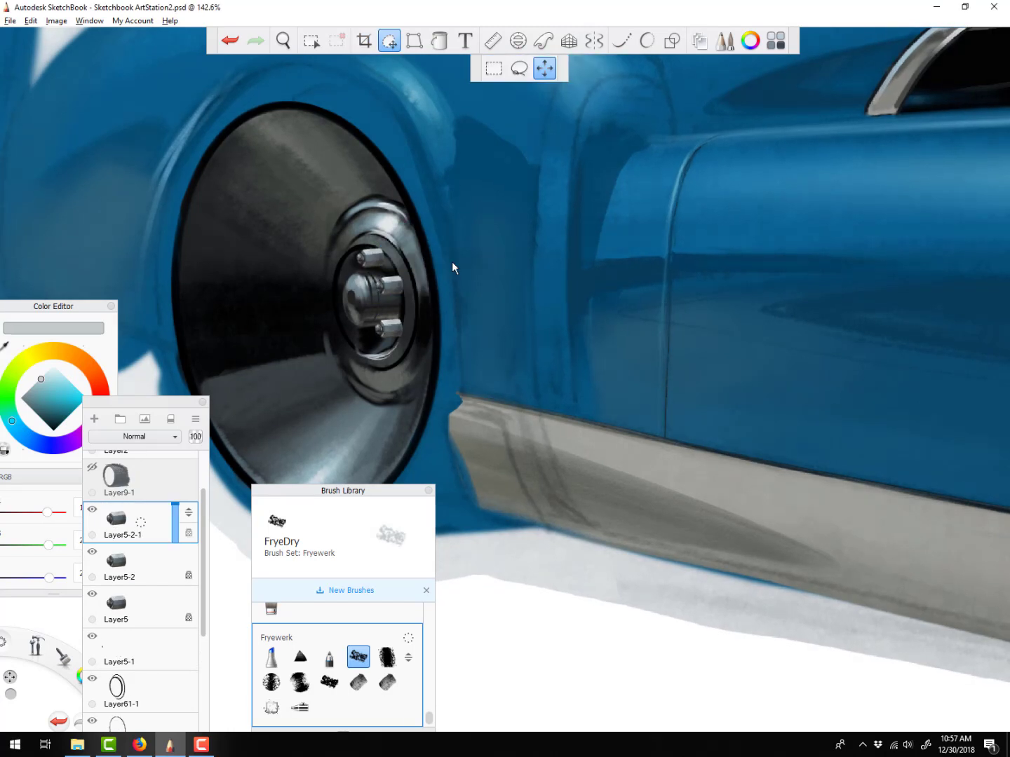
left_click_drag(453, 269, 453, 311)
Make further copies of the nut layer and distribute them around the rest of the hub ring
left_click_drag(144, 528, 144, 491)
left_click(389, 41)
left_click_drag(631, 308, 607, 325)
left_click_drag(144, 526, 143, 491)
left_click(390, 41)
Merge all the nut copies down into Layer5
key("ctrl+e")
key("ctrl+e")
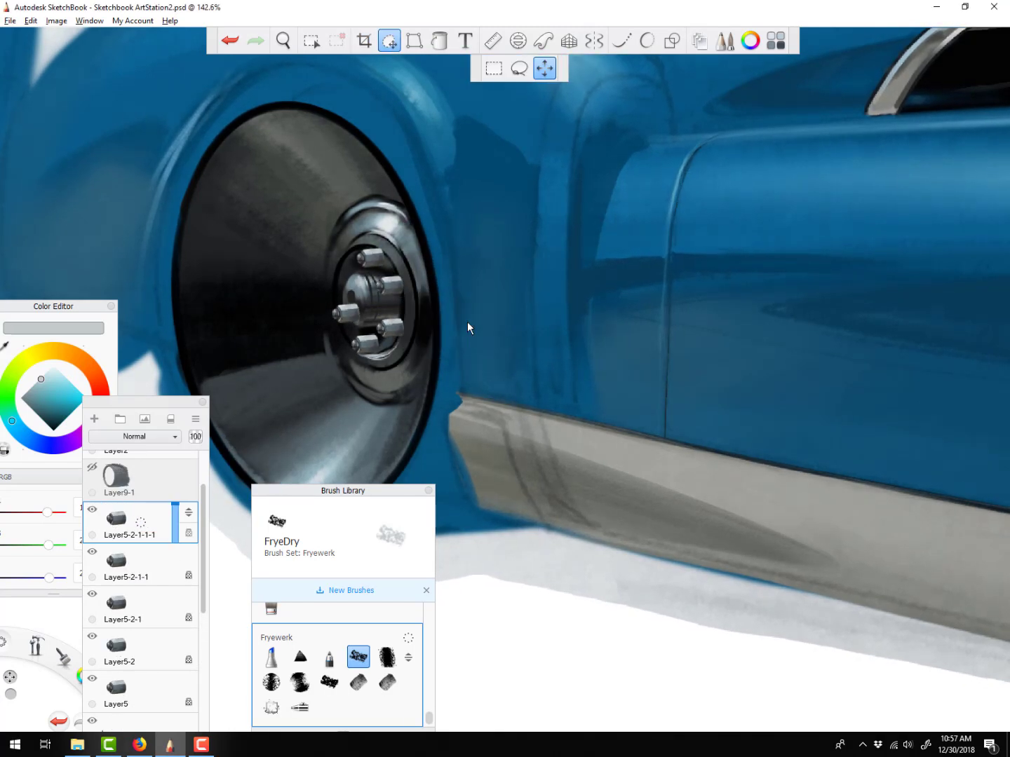
key("ctrl+e")
key("ctrl+e")
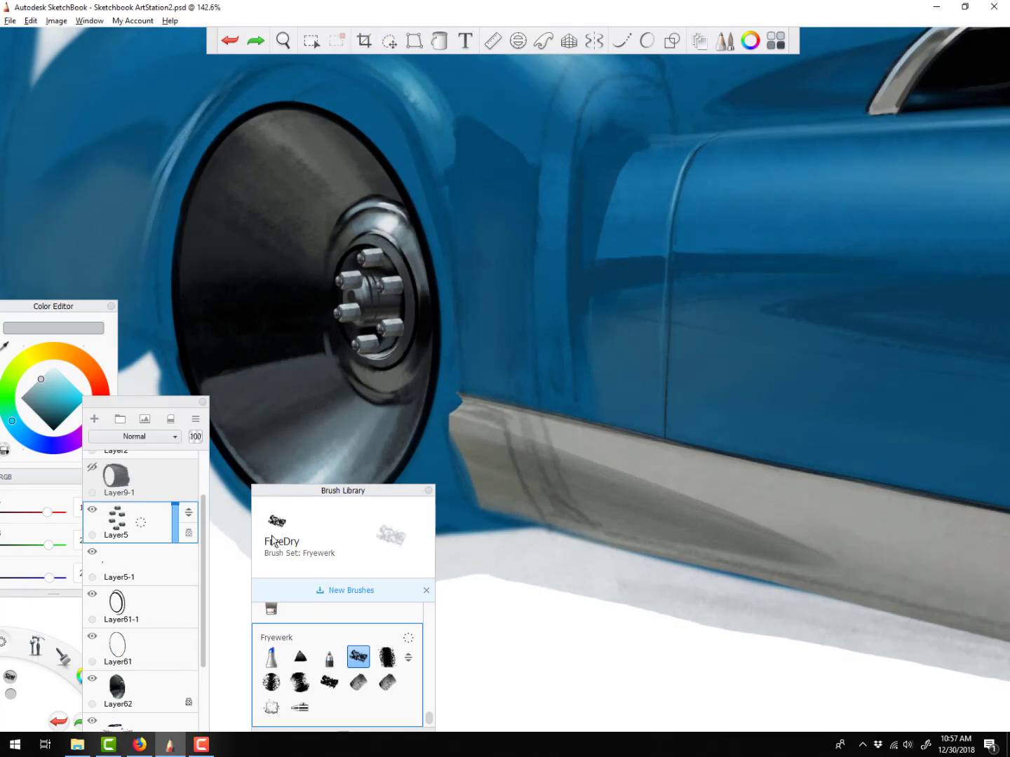
Unlock Layer5's transparency and soften the nuts' bases into the hub with a larger transparent FryeDry brush
left_click(5, 450)
key("]")
left_click(380, 243)
left_click(606, 440)
left_click(189, 533)
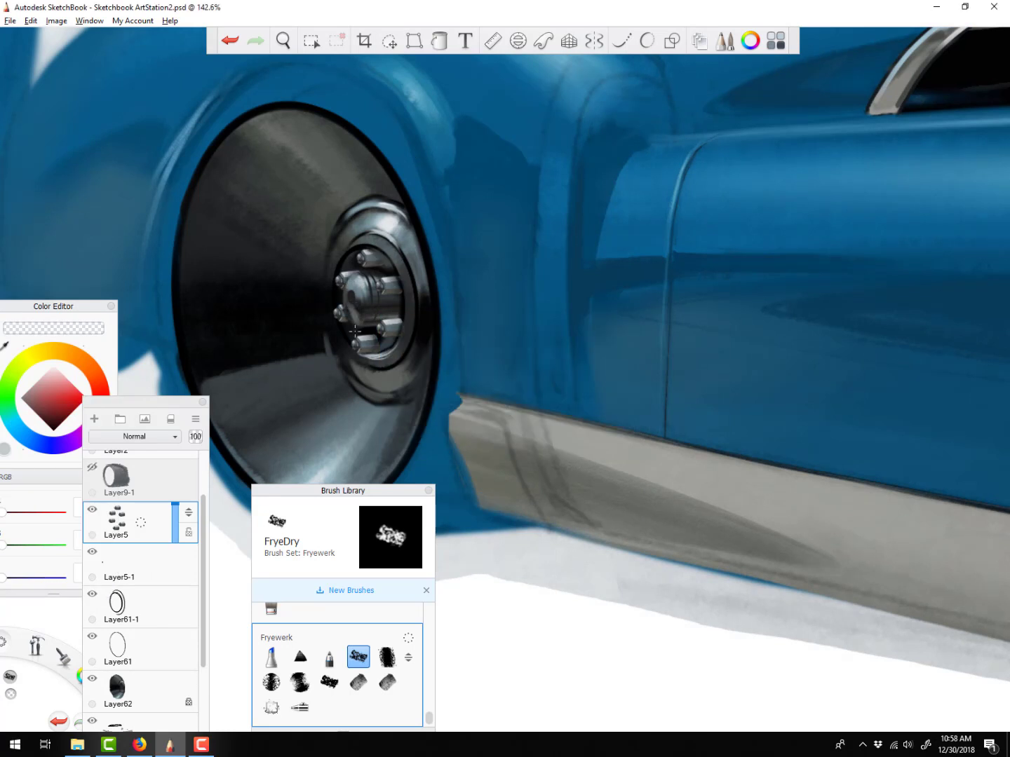
Sample a dark grey from the bumper and add a new layer beneath the fog lamp for its housing
key("space")
left_click_drag(505, 328, 540, 449)
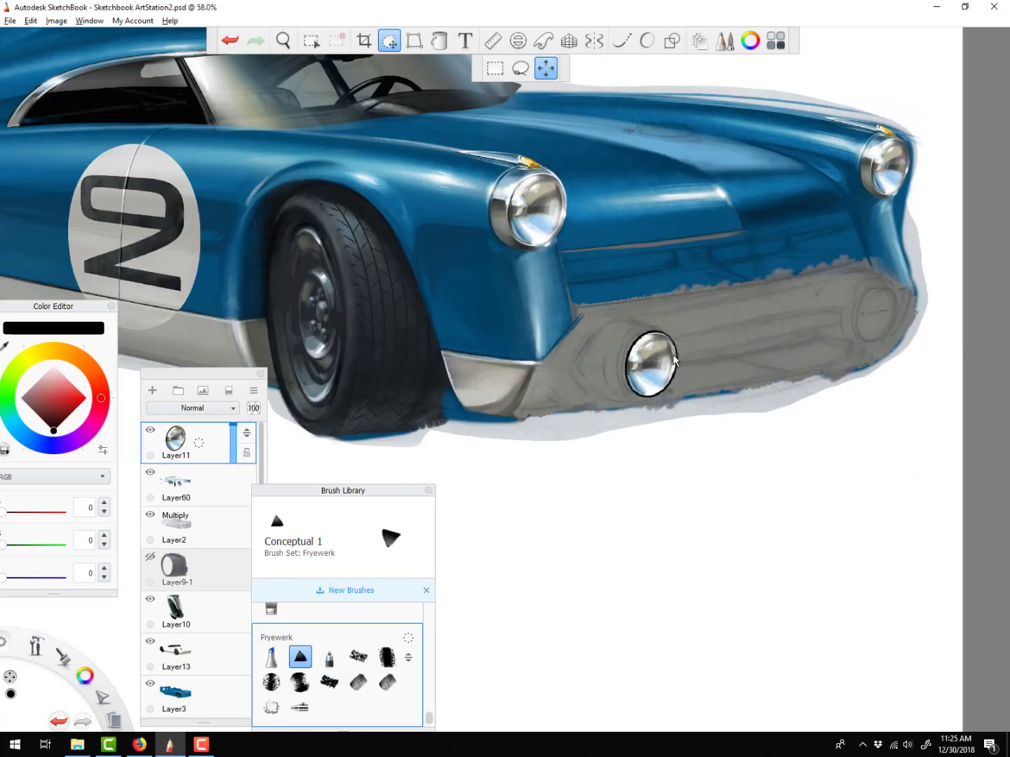
key("alt")
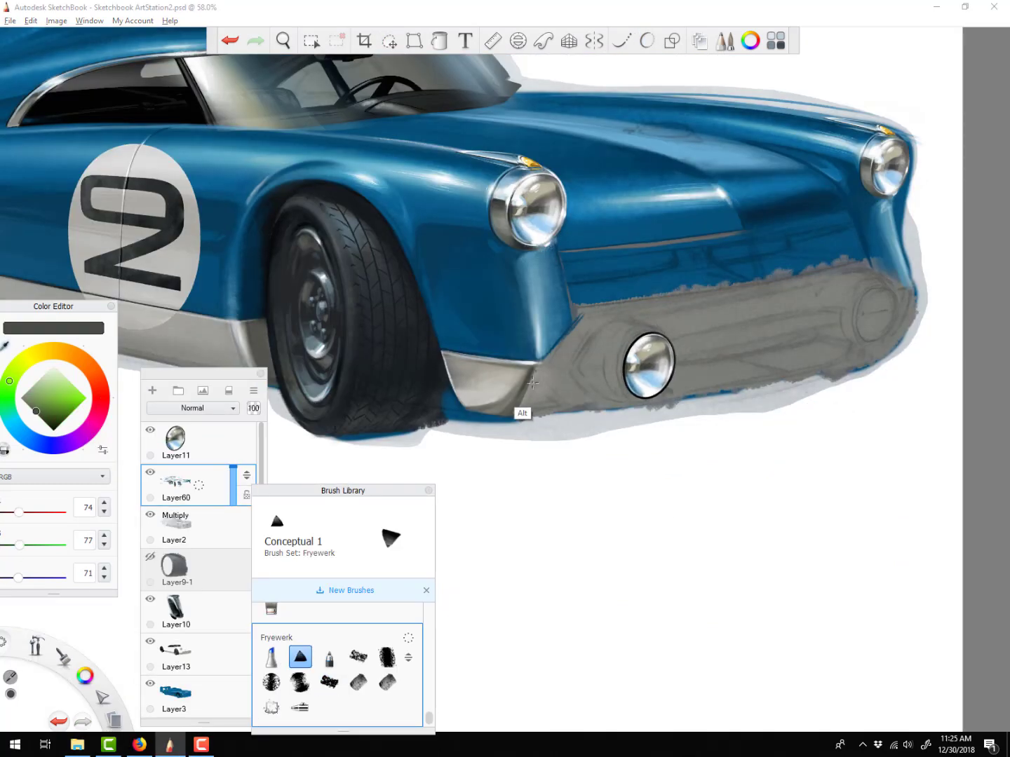
left_click(533, 382, "alt")
key("ctrl+shift+n")
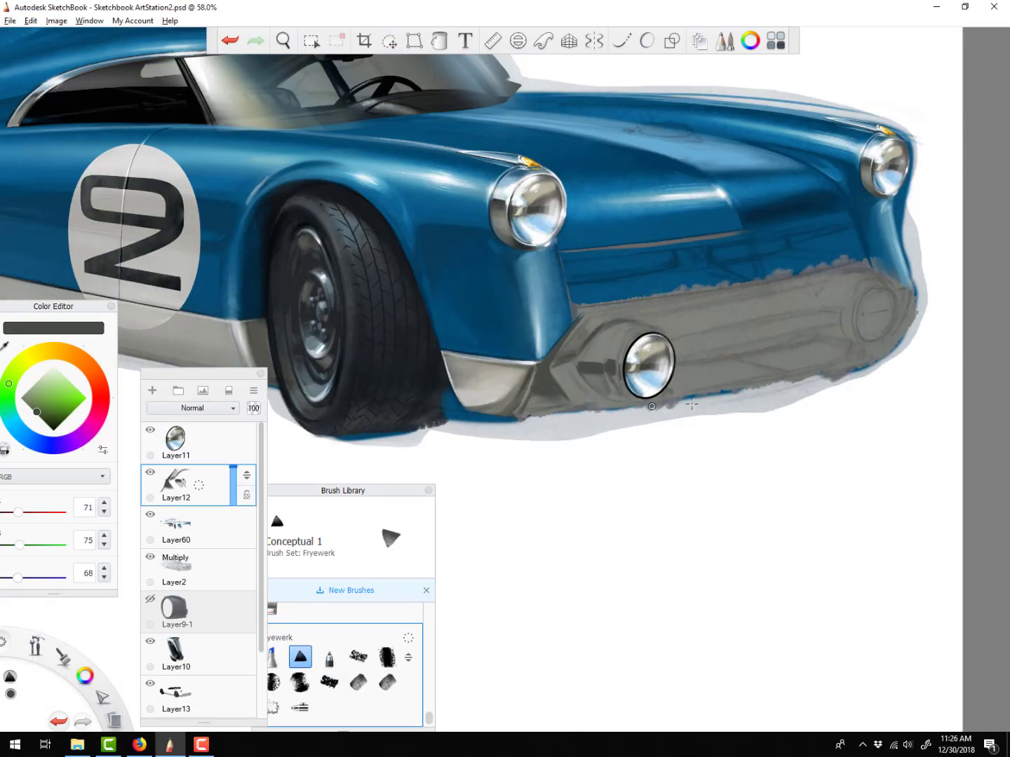
Block in the fog lamp's cylindrical housing with sampled greys and light blue reflections using the Conceptual 1 brush
left_click(648, 384, "alt")
mouse_move(631, 330)
left_mouse_down()
mouse_move(593, 357)
mouse_move(578, 399)
left_mouse_up()
left_click(551, 330, "alt")
left_click_drag(597, 342, 628, 330)
left_click(609, 337, "alt")
left_click(643, 326, "alt")
Refine the fog lamp housing's chrome bands and lower rim with sampled light and dark tones
scroll(610, 326, "up", 2)
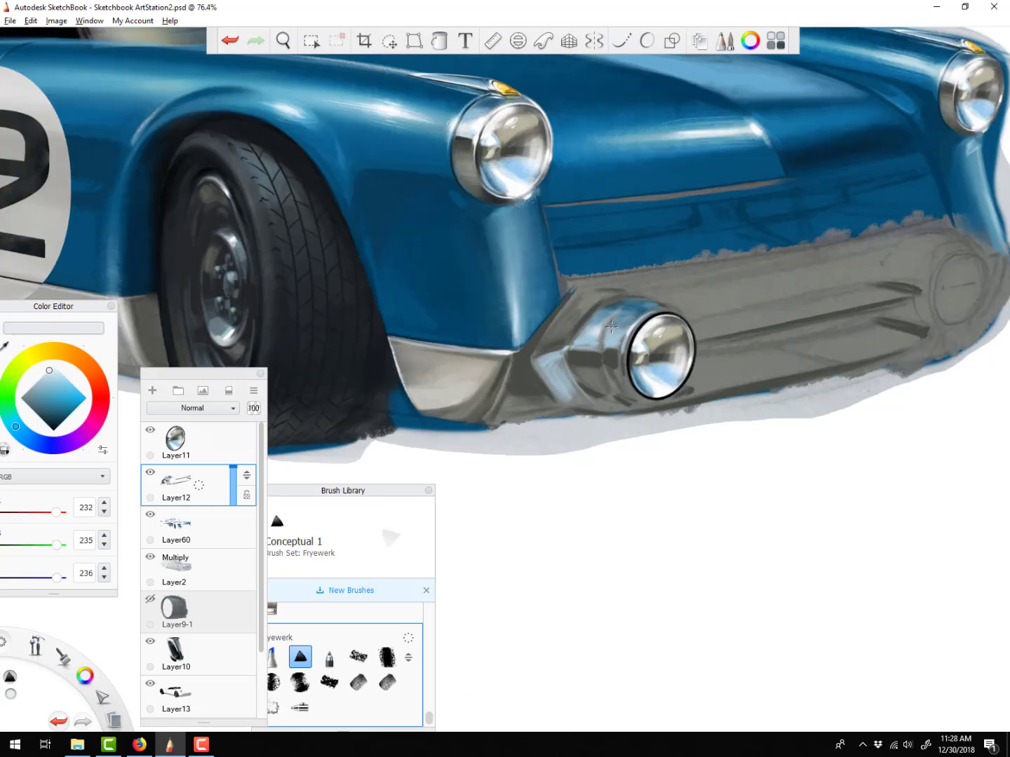
left_click(635, 306, "alt")
mouse_move(539, 357)
left_mouse_down()
mouse_move(561, 394)
mouse_move(647, 407)
left_mouse_up()
left_click(614, 339, "alt")
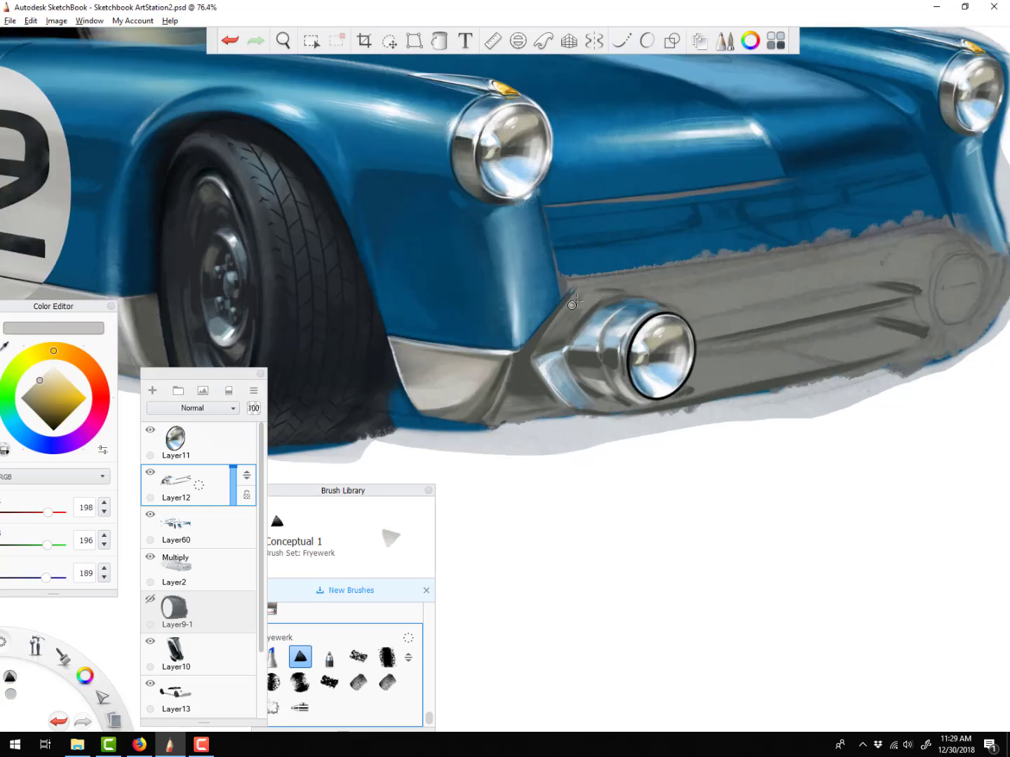
Paint the angular bezel behind the fog lamp with light metallic edges and dark shading toward the fender
left_click_drag(548, 338, 605, 292)
left_click(585, 362, "alt")
left_click(523, 359, "alt")
left_click_drag(525, 357, 497, 408)
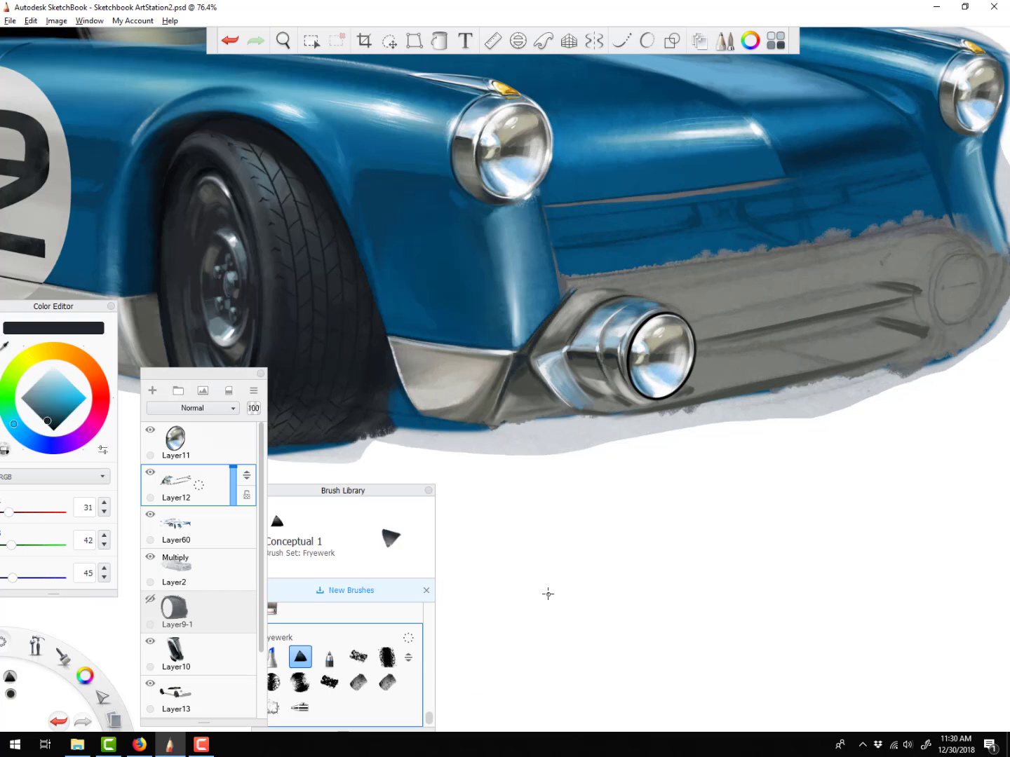
Darken the bumper's upper edge beside the fog lamp and sharpen the bezel's reflections with a smaller brush
left_click_drag(612, 284, 757, 264)
left_click(596, 299, "alt")
key("[")
left_click(589, 294, "alt")
mouse_move(577, 317)
left_mouse_down()
mouse_move(617, 292)
mouse_move(660, 295)
left_mouse_up()
left_click(641, 306, "alt")
left_click(621, 289, "alt")
left_click(588, 303, "alt")
left_click_drag(582, 310, 556, 319)
Clean up the bumper's lower silhouette by painting white beneath the fender corner and fog lamp
left_click(456, 470, "alt")
left_click_drag(418, 420, 519, 432)
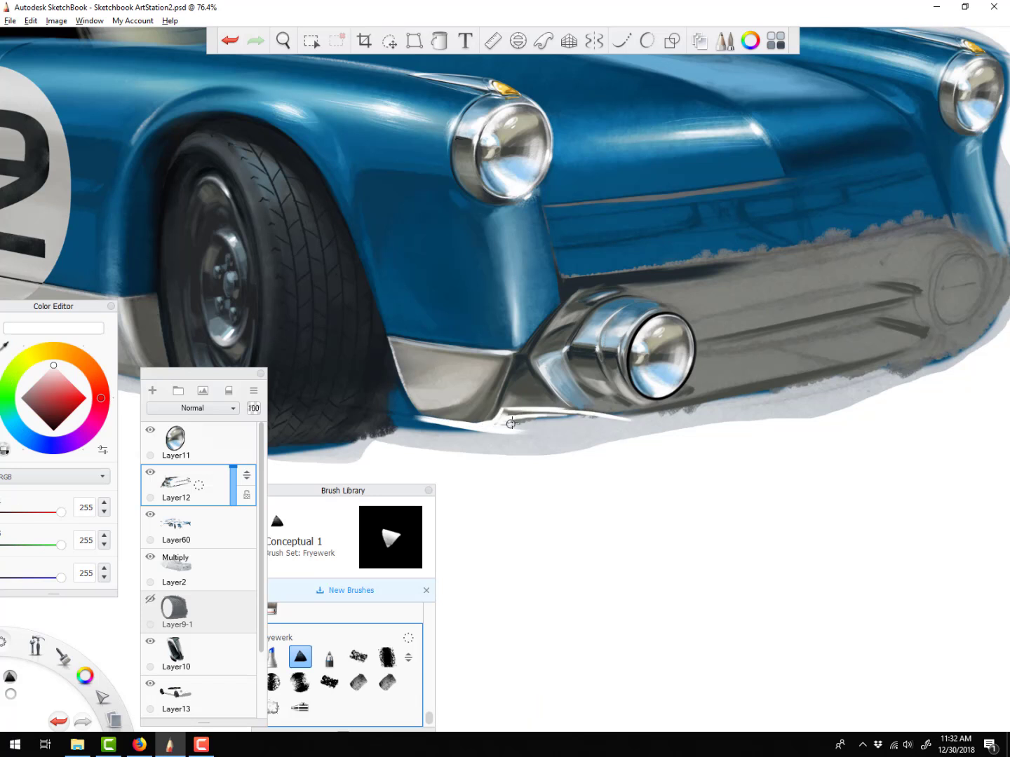
mouse_move(596, 429)
left_mouse_down()
mouse_move(420, 445)
mouse_move(481, 426)
left_mouse_up()
Refine the fender corner's edge and the underside of the lamp bezel with sampled greys and a size 2.0 brush
left_click(514, 351, "alt")
key("[")
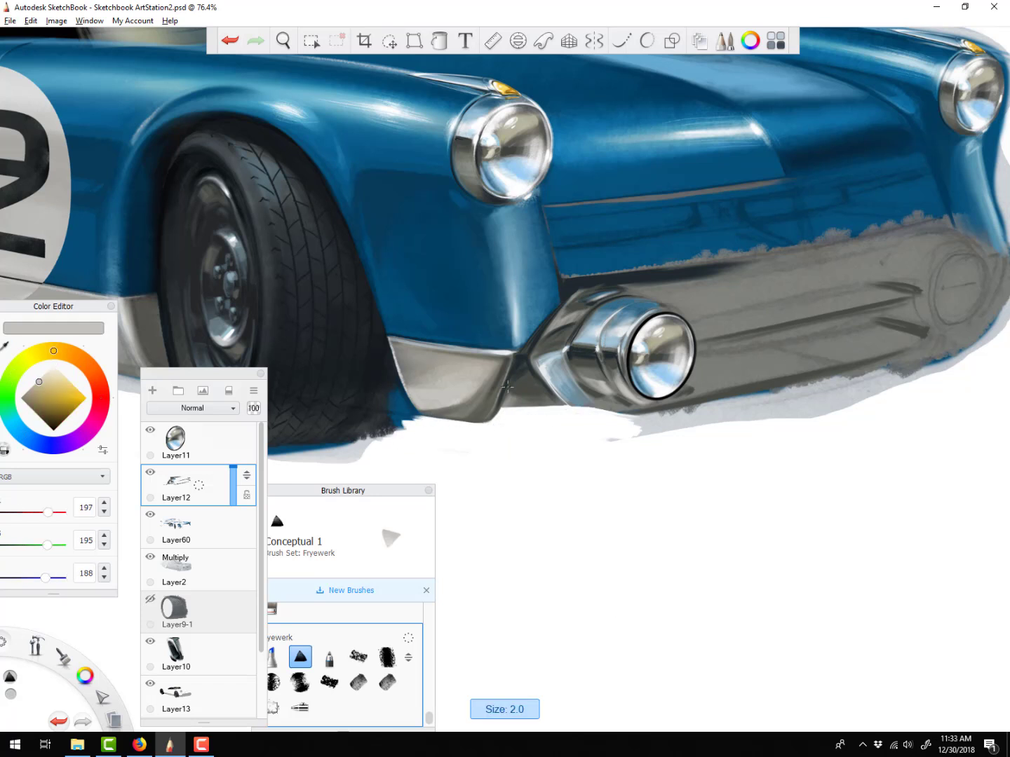
left_click_drag(514, 362, 489, 420)
left_click(571, 401, "alt")
left_click_drag(567, 407, 612, 415)
Mirror the canvas horizontally to check the front bumper and fog lamp
left_click(55, 21)
left_click(84, 73)
scroll(530, 354, "down", 2)
left_click(389, 41)
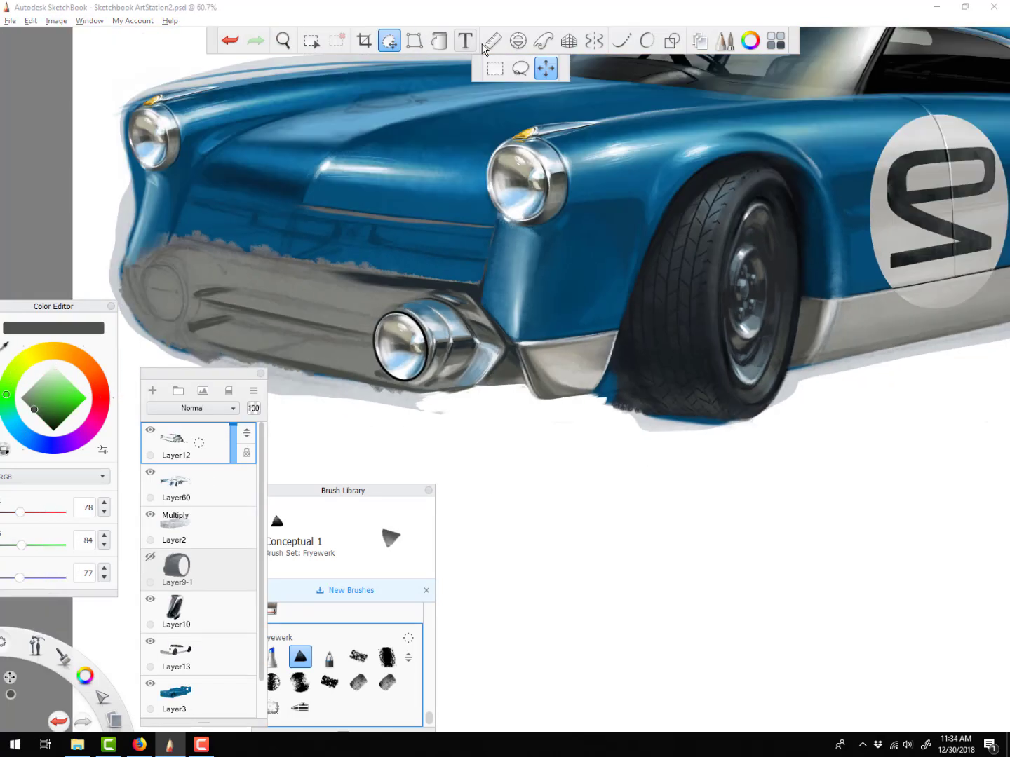
left_click_drag(560, 560, 629, 435)
Lasso the fog lamp with its housing and copy the selection
left_click(153, 391)
left_click(521, 68)
left_click_drag(413, 386, 415, 388)
left_click(179, 484)
left_click(31, 22)
left_click(67, 85)
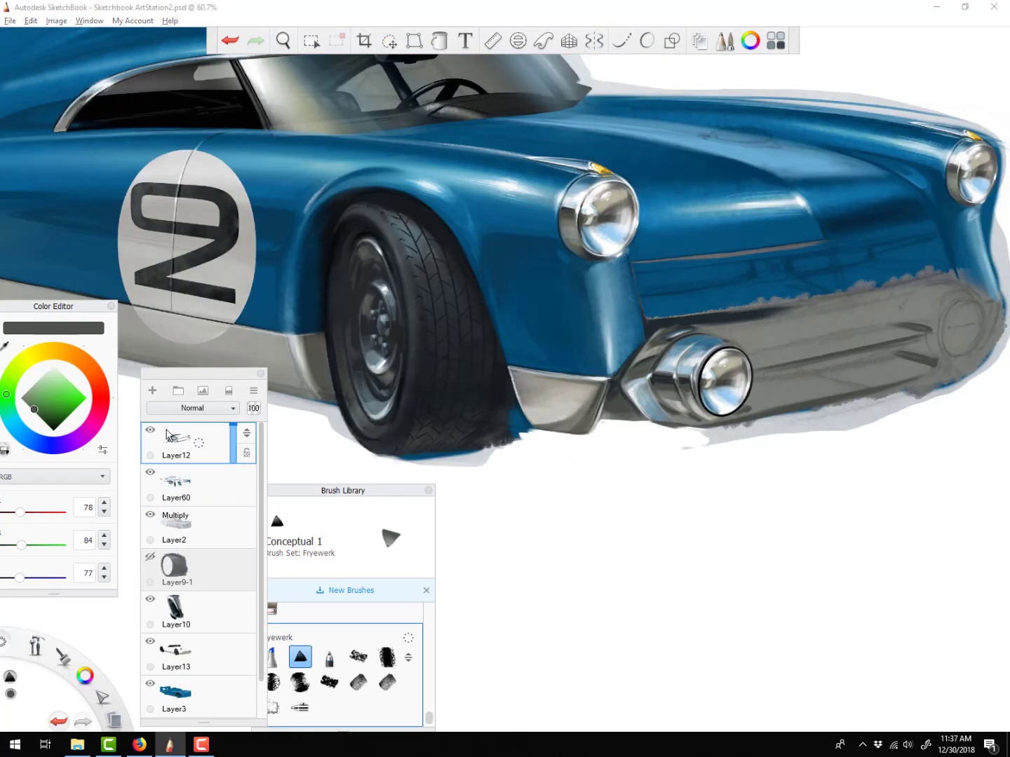
Paste the copied fog lamp, distort it to match the perspective, and place it at the bumper's far end
left_click(312, 41)
key("ctrl+v")
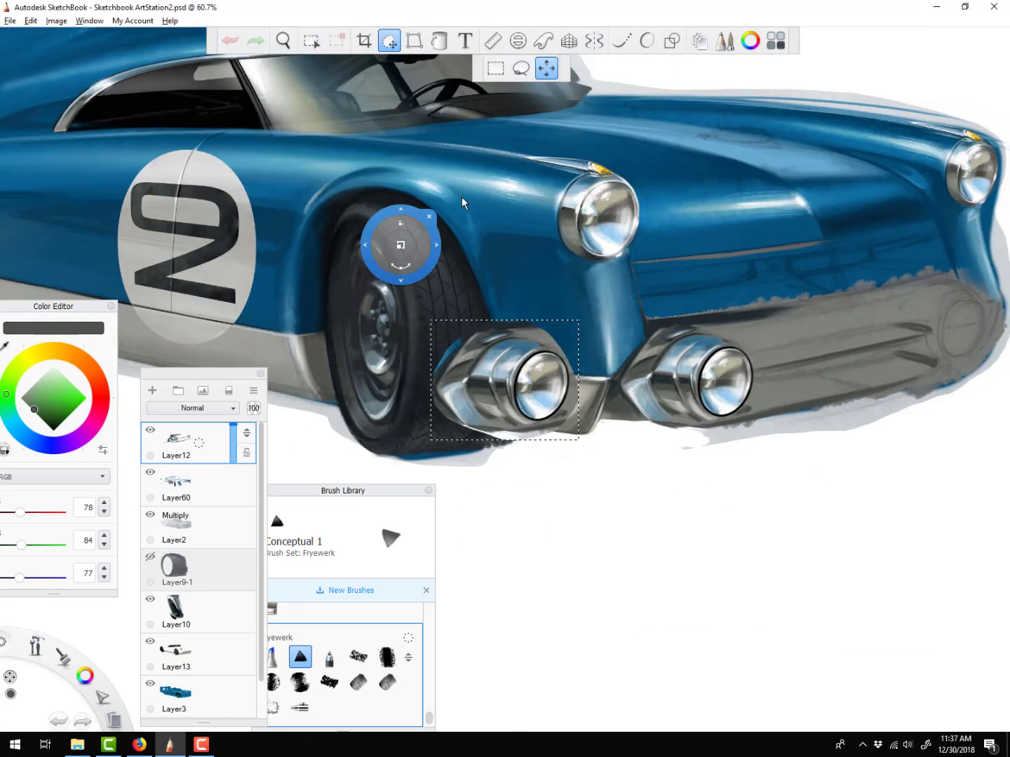
left_click(414, 41)
left_click(561, 68)
left_click(389, 41)
left_click_drag(575, 446, 700, 412)
left_click(701, 399)
Sample a body blue and trim the far fog lamp's bezel on Layer24 with the transparent colour
left_click(596, 186, "alt")
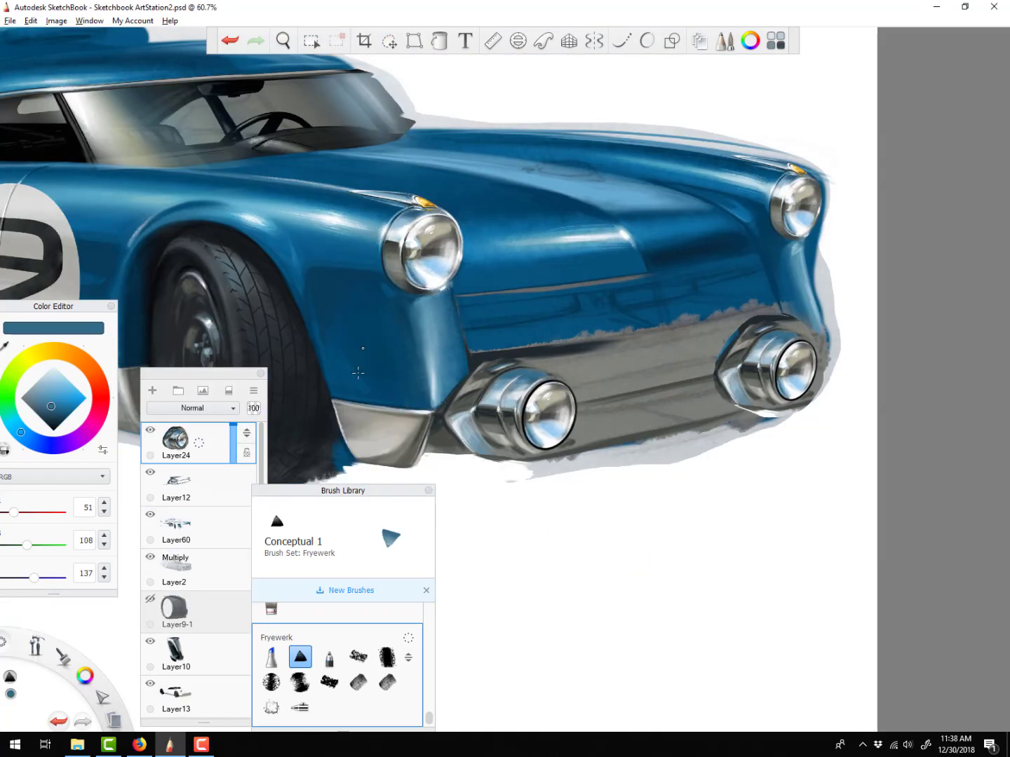
left_click(5, 450)
mouse_move(718, 360)
left_mouse_down()
mouse_move(742, 383)
mouse_move(743, 324)
left_mouse_up()
left_click(5, 450)
Paint the grille's lower lip above the bumper in sampled blues on Layer24
left_click_drag(473, 345, 653, 323)
left_click(631, 203, "alt")
left_click(647, 319, "alt")
left_click_drag(743, 304, 659, 316)
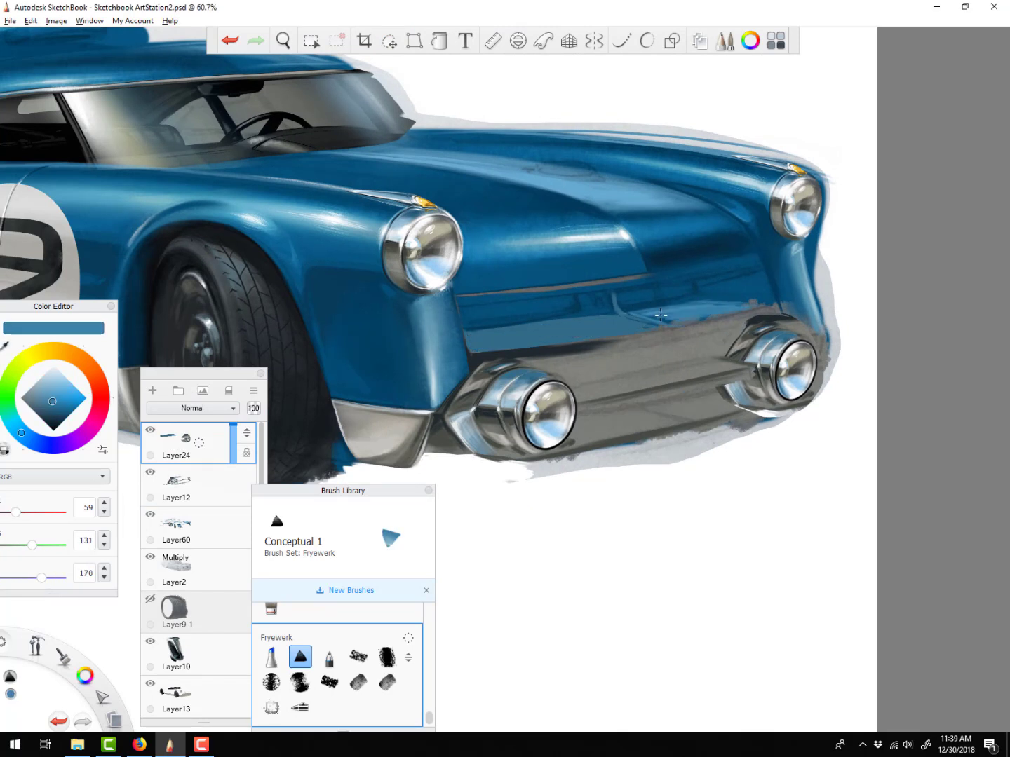
Draw a light blue trim strip across the grille with Predictive Stroke and trim its edges with the transparent colour
left_click(647, 41)
mouse_move(460, 301)
left_mouse_down()
mouse_move(653, 280)
mouse_move(685, 341)
left_mouse_up()
left_click(647, 41)
left_click(5, 450)
left_click(647, 41)
Paste a copy of the trim strip and position it along the front edge of the hood
left_click(389, 41)
key("ctrl+v")
left_click(687, 349)
left_click(389, 41)
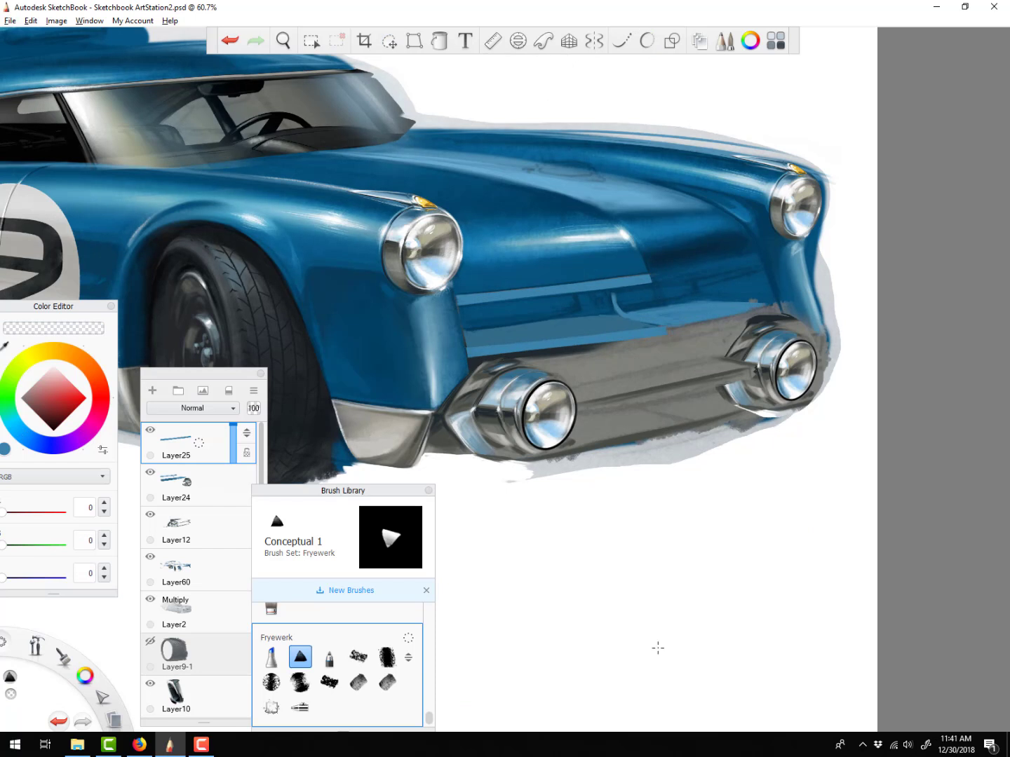
Draw the far half of the hood's trim strip on a new layer above Layer24 and trim it using Predictive Stroke
left_click(176, 485)
left_click(153, 391)
mouse_move(263, 211)
left_mouse_down()
mouse_move(339, 268)
mouse_move(437, 272)
left_mouse_up()
left_click(5, 450)
left_click(647, 41)
left_click_drag(417, 314, 575, 350)
left_click(647, 41)
left_click(5, 449)
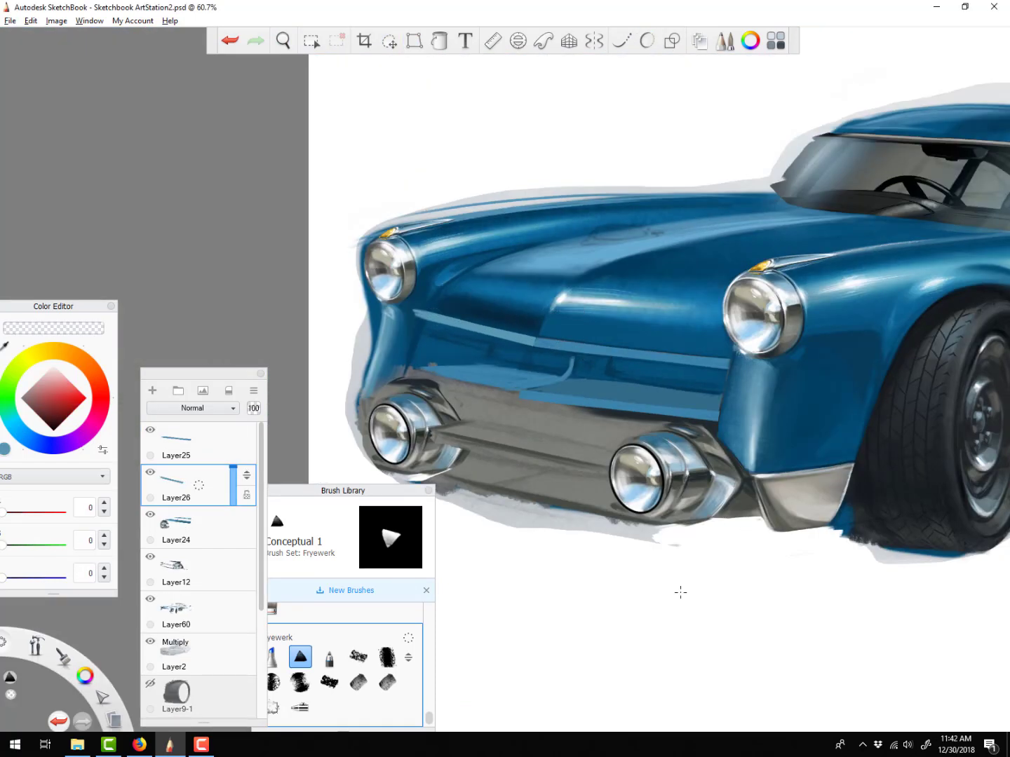
Paste a copy of the far trim strip and distort it to fit the grille's lower edge
key("ctrl+v")
left_click(390, 41)
left_click(414, 41)
left_click_drag(400, 360, 405, 366)
Merge the trim strip layers down into Layer26
left_click(176, 443)
key("ctrl+e")
key("ctrl+e")
Shade the grille surface just above the lower trim strip in dark blue on Layer24
left_click(176, 486)
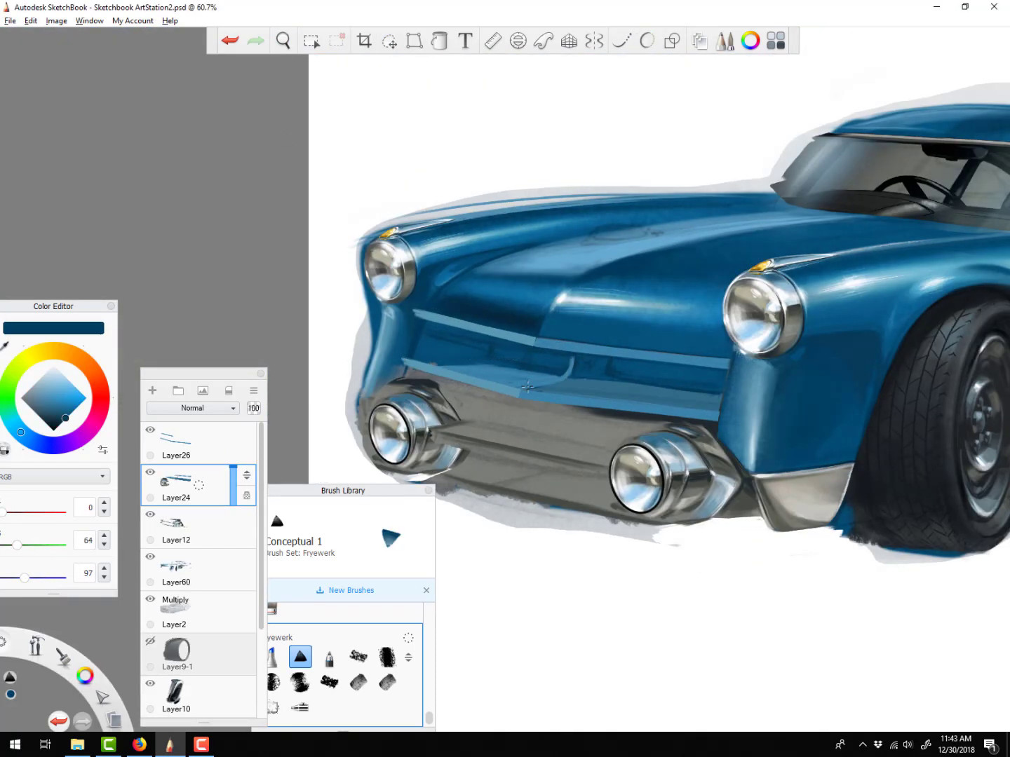
left_click_drag(521, 389, 718, 413)
mouse_move(521, 375)
left_mouse_down()
mouse_move(409, 362)
mouse_move(522, 369)
left_mouse_up()
Brush pale highlights along the near trim strips on a new top layer with FryeDry and Predictive Stroke
left_click(175, 443)
left_click(152, 391)
left_click(647, 41)
left_click(358, 657)
left_click_drag(691, 407, 521, 391)
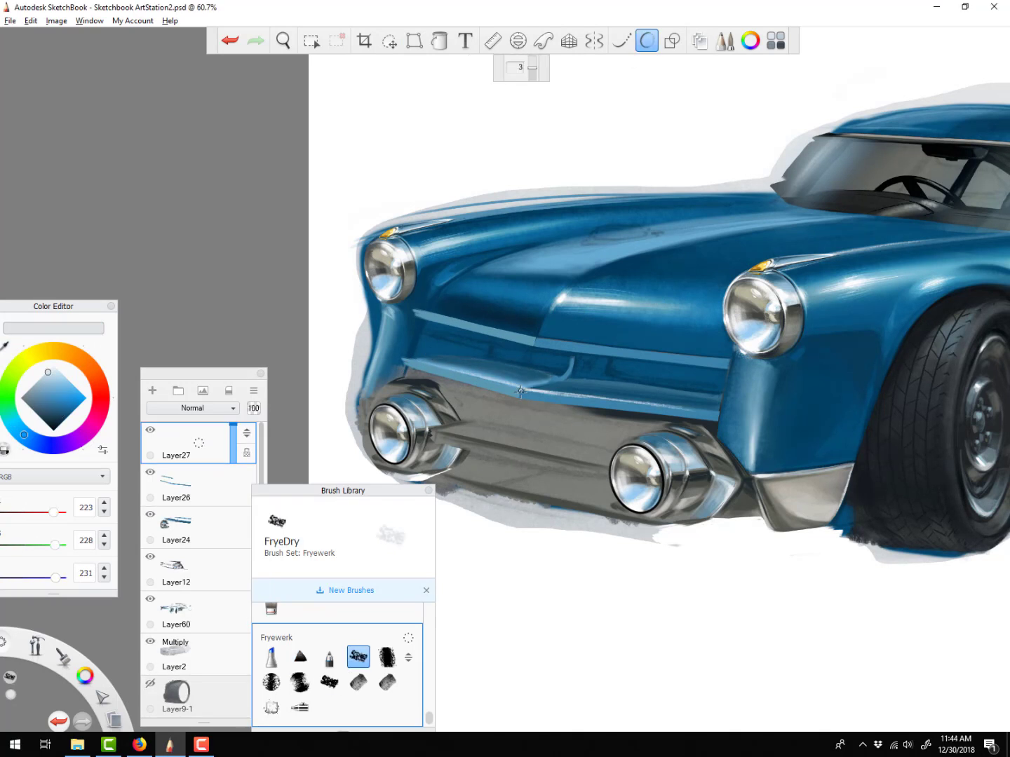
left_click_drag(537, 341, 653, 352)
Lock Layer26's transparency and lighten the near halves of the trim strips with the Conceptual 1 brush
left_click(176, 485)
left_click(246, 496)
left_click(300, 657)
left_click(176, 527)
left_click_drag(539, 343, 725, 364)
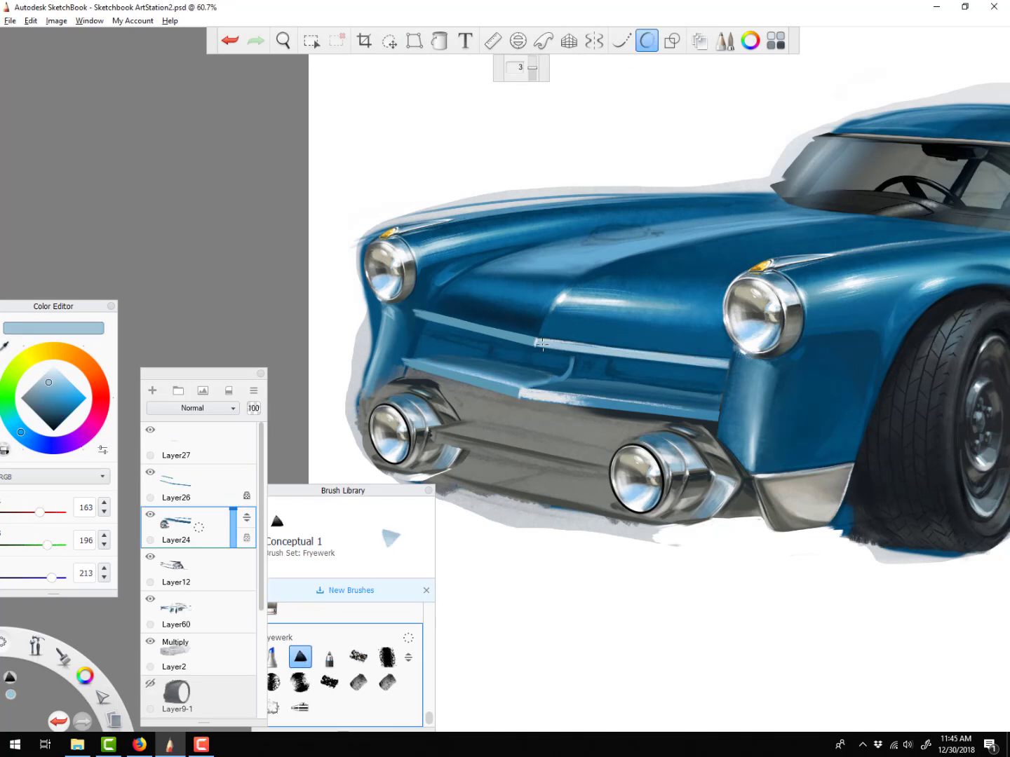
left_click(176, 485)
mouse_move(716, 413)
left_mouse_down()
mouse_move(553, 402)
mouse_move(571, 359)
mouse_move(547, 385)
left_mouse_up()
Unlock Layer24's transparency, turn off Predictive Stroke and paint the grille's centre divider with sampled blues
left_click(176, 527)
left_click(247, 537)
left_click(647, 41)
left_click(526, 394, "alt")
scroll(596, 391, "up", 5)
left_click(545, 368, "alt")
left_click(565, 384, "alt")
left_click(570, 351, "alt")
Shape the grille's near opening and fill it with near-black
mouse_move(579, 343)
left_mouse_down()
mouse_move(570, 370)
mouse_move(774, 387)
left_mouse_up()
left_click(596, 379, "alt")
left_click(54, 428)
mouse_move(802, 363)
left_mouse_down()
mouse_move(799, 380)
mouse_move(596, 354)
left_mouse_up()
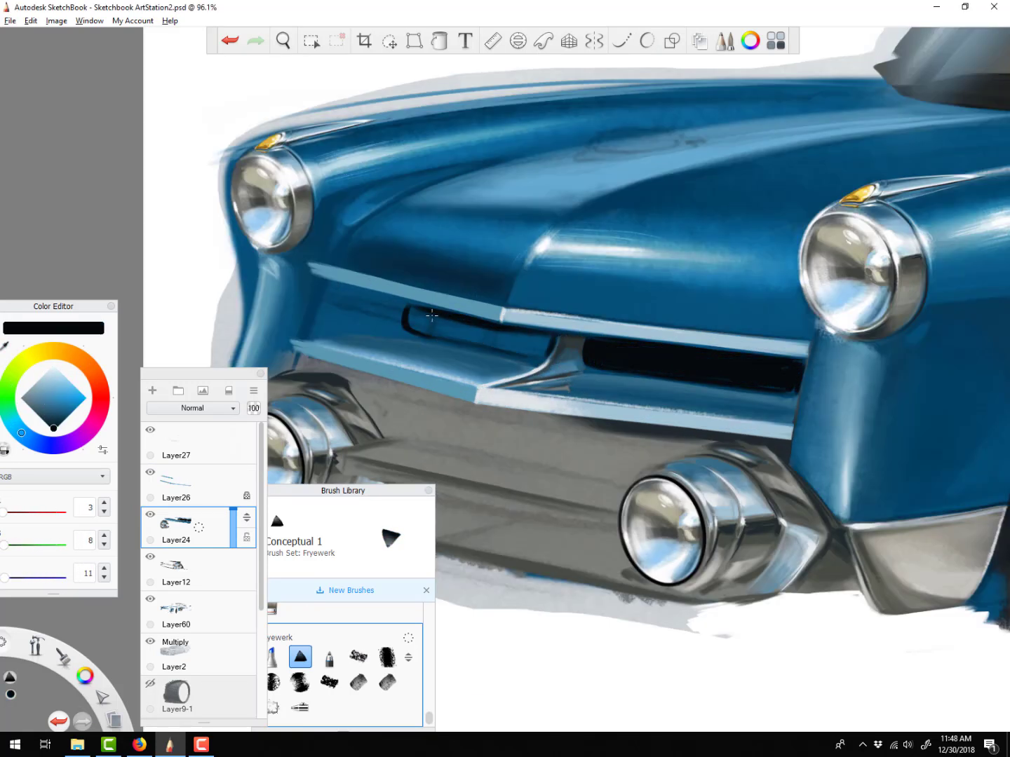
Define the grille openings and the lip beneath them with sampled tones and Predictive Stroke
left_click(546, 361, "alt")
left_click(647, 41)
left_click_drag(451, 344, 792, 398)
left_click(603, 483, "alt")
left_click(647, 41)
Add pale highlights along the centre divider and the lip below the far grille opening
left_click(616, 356, "alt")
left_click(496, 399, "alt")
left_click_drag(492, 387, 588, 369)
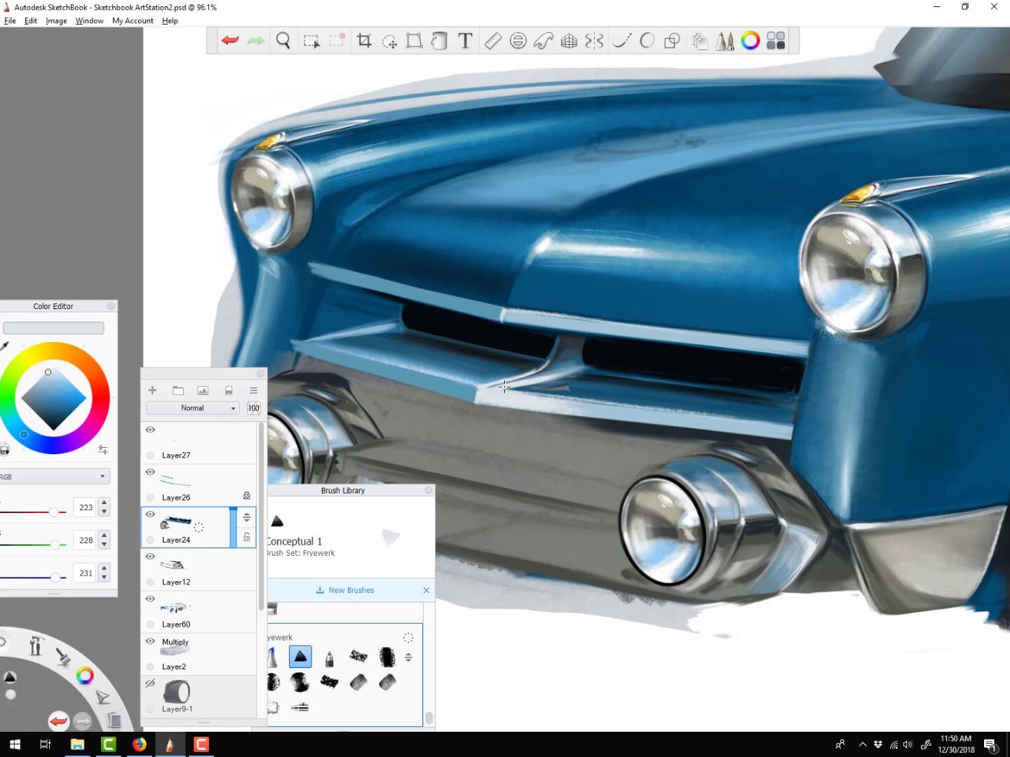
left_click(616, 356, "alt")
left_click_drag(403, 342, 514, 361)
left_click(496, 398, "alt")
Merge Layer27 and Layer26 down into Layer24
left_click(180, 488)
left_click(179, 445)
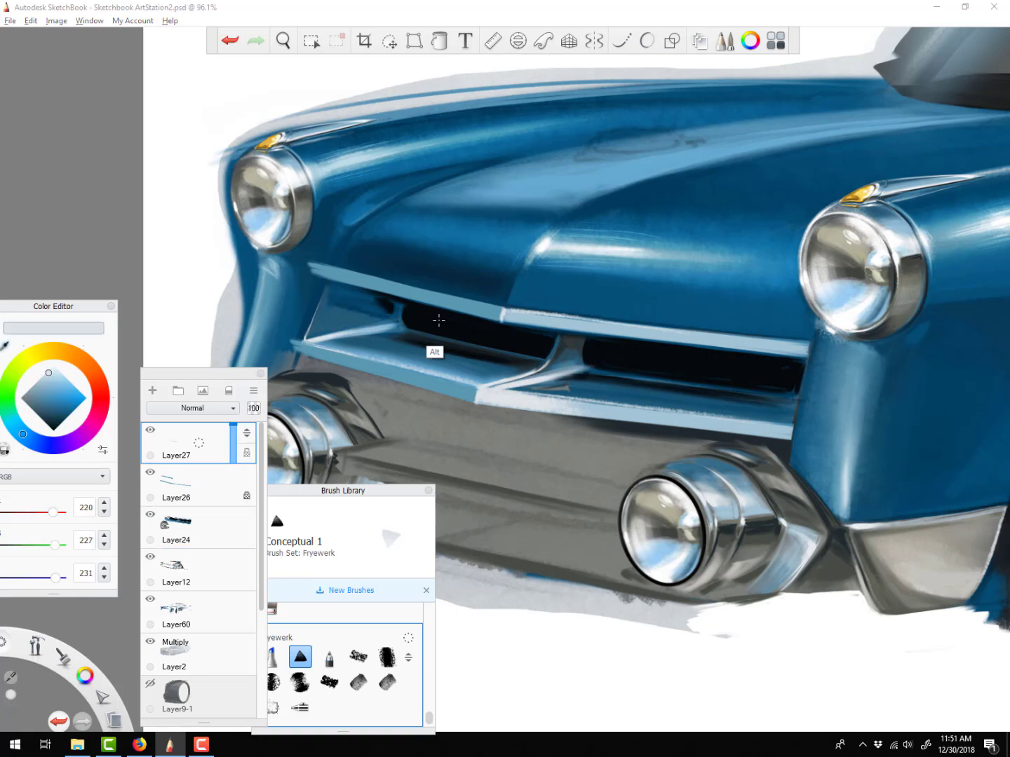
left_click(440, 320, "alt")
key("ctrl+e")
key("ctrl+e")
Paint the dark gap from the hood down the grille's far side, refine that edge, and undo the last stroke
left_click(316, 301, "alt")
left_click(434, 323, "alt")
left_click_drag(369, 224, 311, 331)
left_click_drag(331, 270, 303, 350)
left_click(434, 299, "alt")
mouse_move(331, 284)
left_mouse_down()
mouse_move(307, 344)
mouse_move(321, 330)
left_mouse_up()
left_click(344, 305, "alt")
left_click(350, 278, "alt")
key("ctrl+z")
Brush a white highlight onto the hood's near trim strip with the Do-It-Yourself brush
left_click(329, 682)
left_click_drag(513, 318, 611, 330)
key("[")
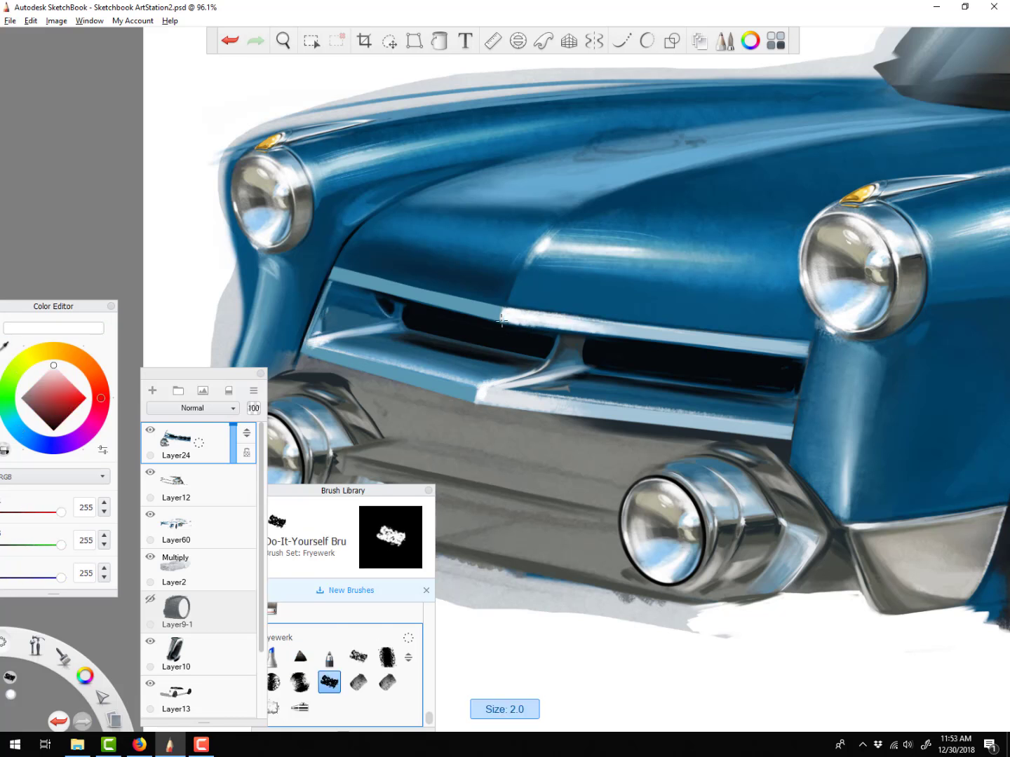
Refine the hood trim strip around its centre corner with sampled tones and the Conceptual 1 brush
left_click(299, 657)
left_click(575, 351, "alt")
left_click(589, 471, "alt")
left_click_drag(500, 314, 442, 302)
left_click(537, 318, "alt")
Sharpen the near half of the lower trim strip with pale and white Predictive Stroke lines
key("o")
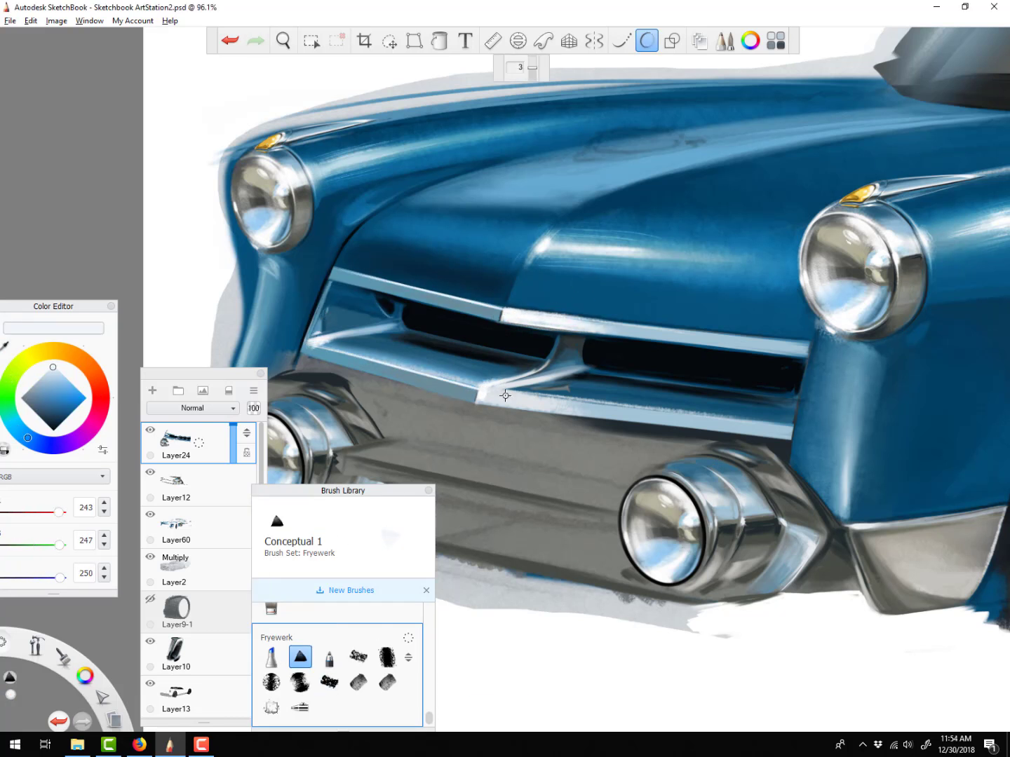
left_click(835, 357, "alt")
left_click_drag(202, 374, 141, 474)
left_click(632, 390, "alt")
left_click_drag(559, 395, 751, 419)
key("q")
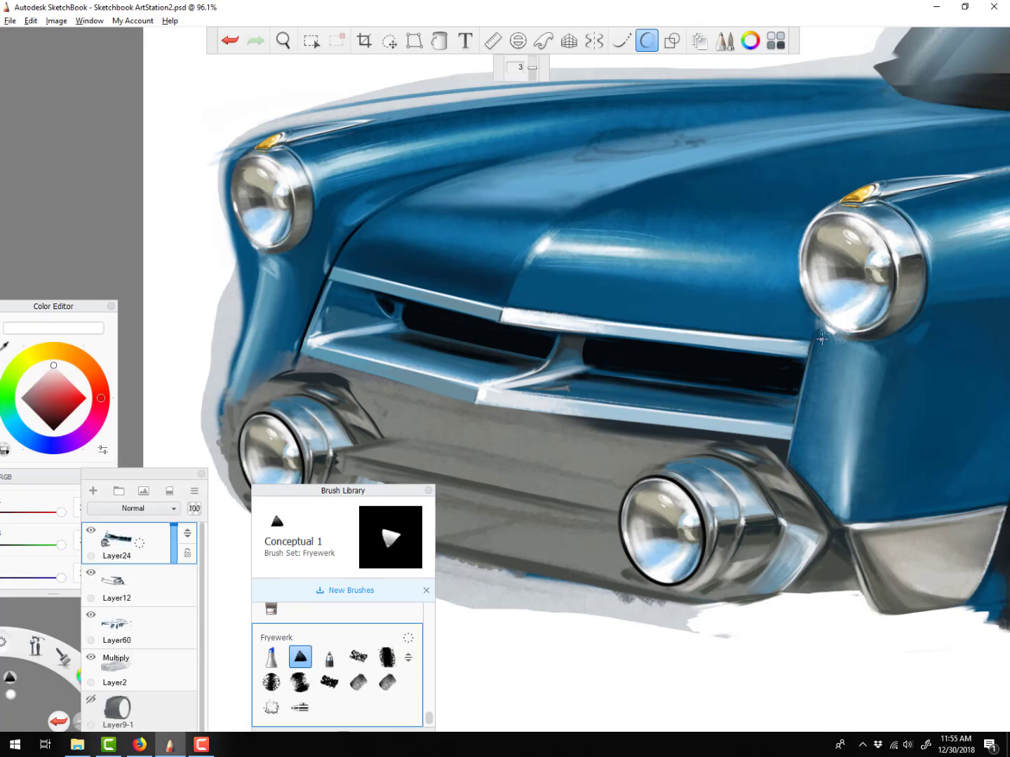
left_click_drag(514, 393, 731, 419)
key("q")
Set up the Do-It-Yourself brush and the Lasso selection, and save the painting
left_click(329, 682)
scroll(588, 445, "down", 4)
left_click_drag(343, 491, 240, 490)
left_click(311, 40)
left_click(9, 21)
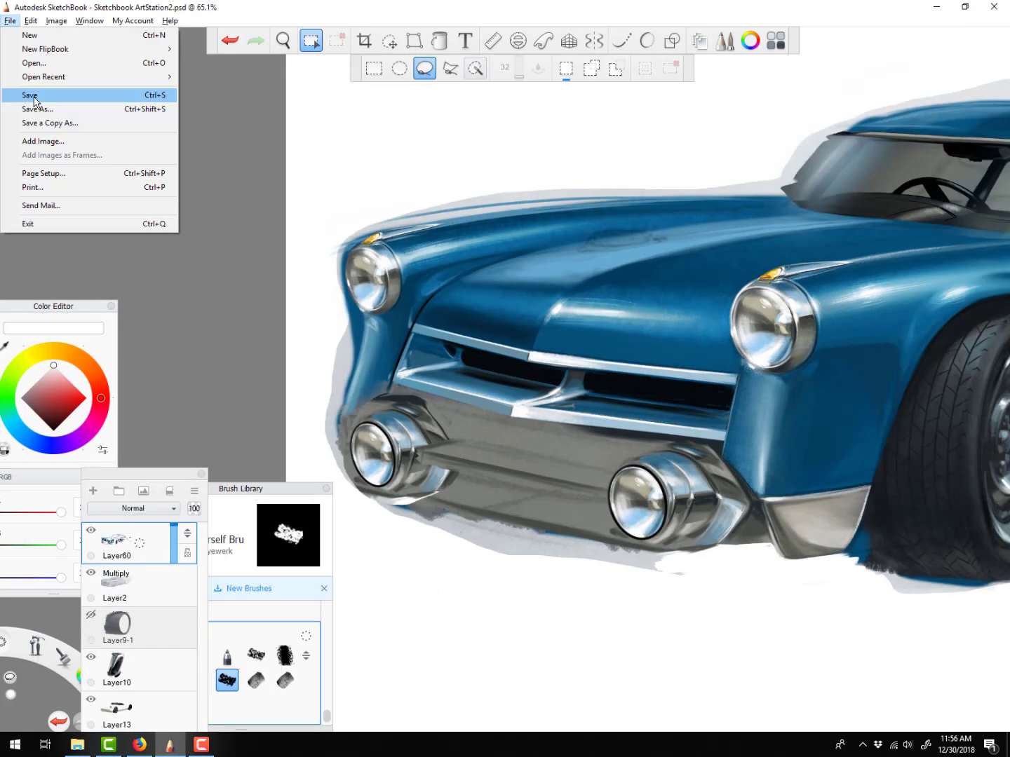
left_click(32, 96)
Paste a copy of the lower grille section, move it down between the fog lamps and distort it to fit
key("ctrl+c")
key("ctrl+v")
left_click_drag(612, 435, 526, 527)
left_click(415, 41)
left_click_drag(401, 513, 408, 496)
left_click_drag(401, 436, 432, 441)
left_click(561, 68)
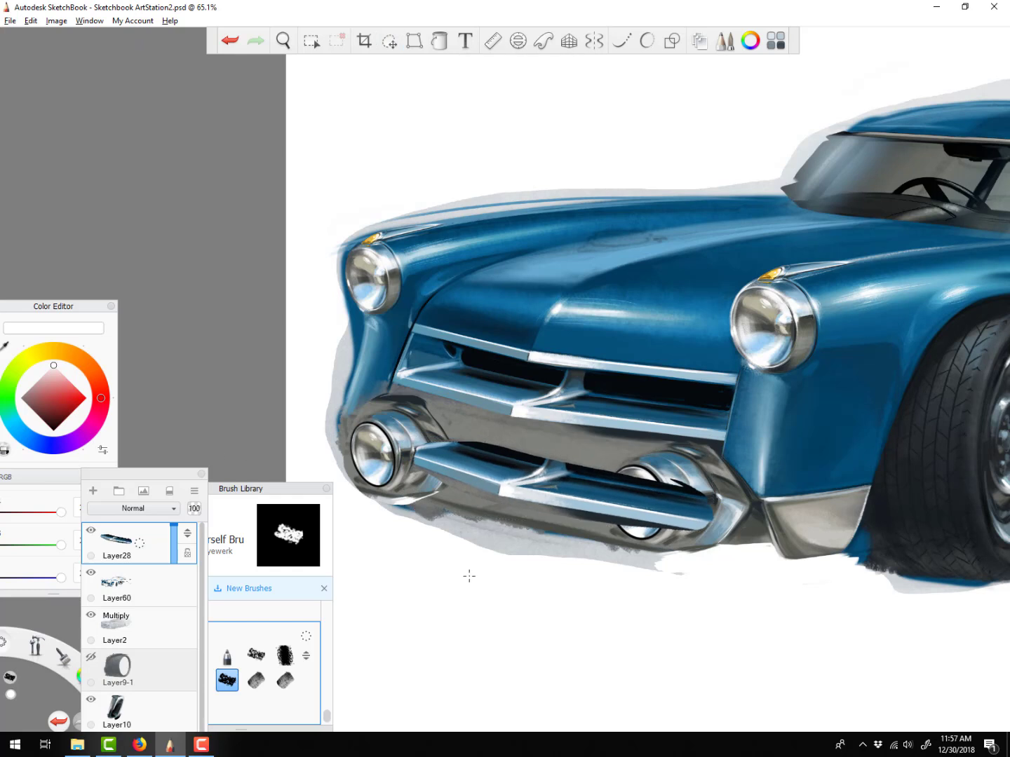
Mirror the canvas and erase the grille copy where it covers the near fog lamp, using the Conceptual 1 brush in transparent colour
left_click(56, 21)
key("space")
left_click_drag(602, 491, 804, 726)
left_click(5, 449)
left_click(199, 655)
left_click_drag(680, 452, 665, 476)
key("space")
left_click_drag(671, 558, 659, 493)
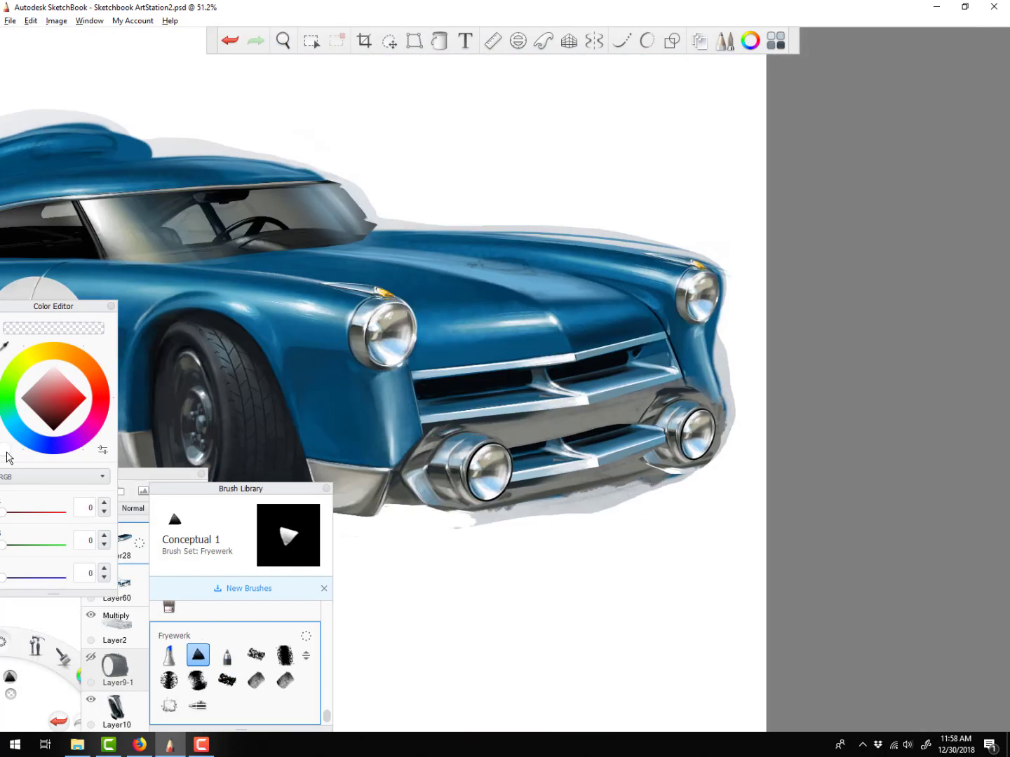
Move the grille copy's layer beneath Layer60 and paint the opening above the new lower bar black
left_click(5, 450)
left_click(491, 387, "alt")
left_click_drag(469, 427, 590, 422)
left_click_drag(134, 543, 133, 587)
left_click_drag(476, 428, 679, 385)
left_click_drag(532, 437, 648, 399)
scroll(627, 470, "up", 3)
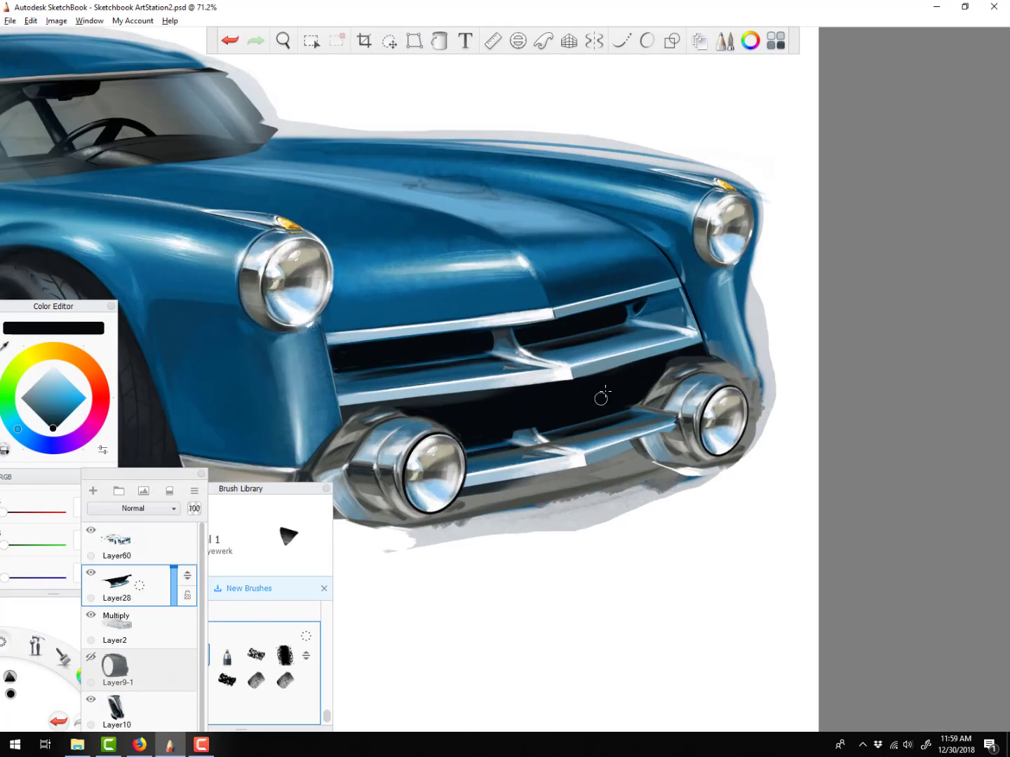
Paint the vertical centre post joining the two grille bars with sampled blue and highlight tones
left_click(520, 364, "alt")
mouse_move(525, 400)
left_mouse_down()
mouse_move(521, 432)
mouse_move(537, 429)
left_mouse_up()
left_click(554, 372, "alt")
Shade the top and inner side of the far fog lamp's bezel on Layer60 with sampled tones
left_click(133, 542)
left_click(5, 450)
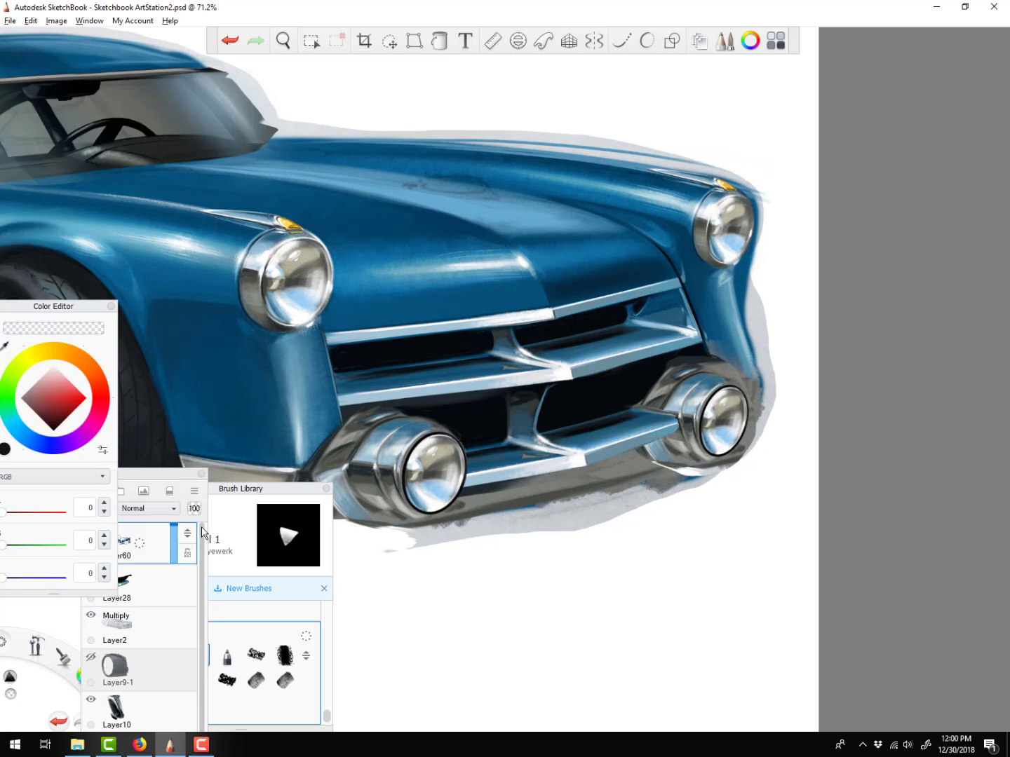
left_click(709, 368, "alt")
left_click(708, 379, "alt")
left_click(706, 380, "alt")
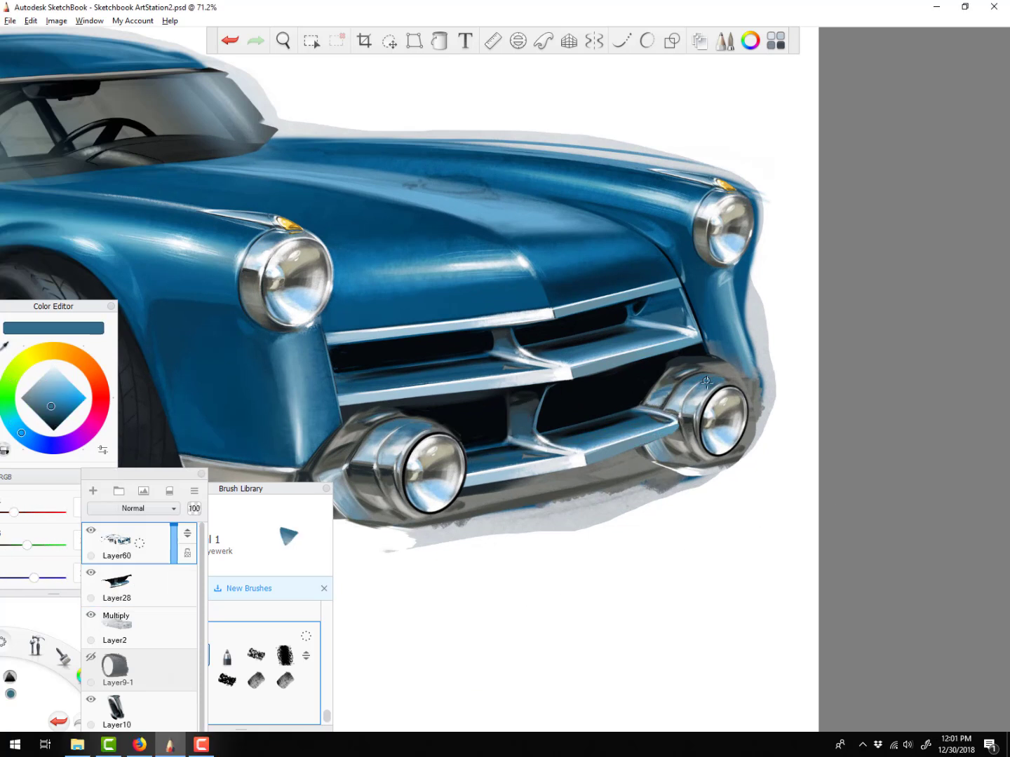
left_click(677, 388, "alt")
left_click_drag(681, 389, 654, 407)
left_click_drag(704, 364, 661, 387)
Define the upper edge of the near fog lamp's bezel with sampled tones
left_click(382, 415, "alt")
left_click(434, 410, "alt")
left_click_drag(342, 424, 400, 406)
left_click(382, 401, "alt")
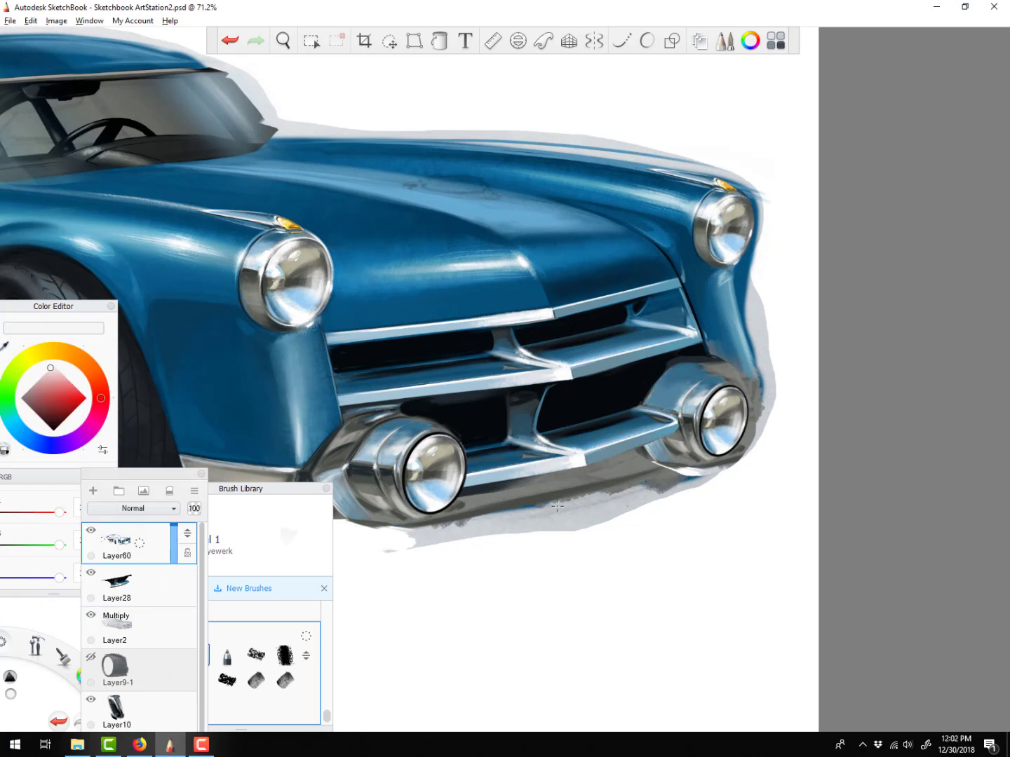
Add sampled reflections along the top of both fog lamp bezels
left_click(675, 378, "alt")
left_click_drag(701, 352, 655, 374)
left_click(653, 368, "alt")
left_click(414, 413, "alt")
left_click_drag(384, 420, 427, 426)
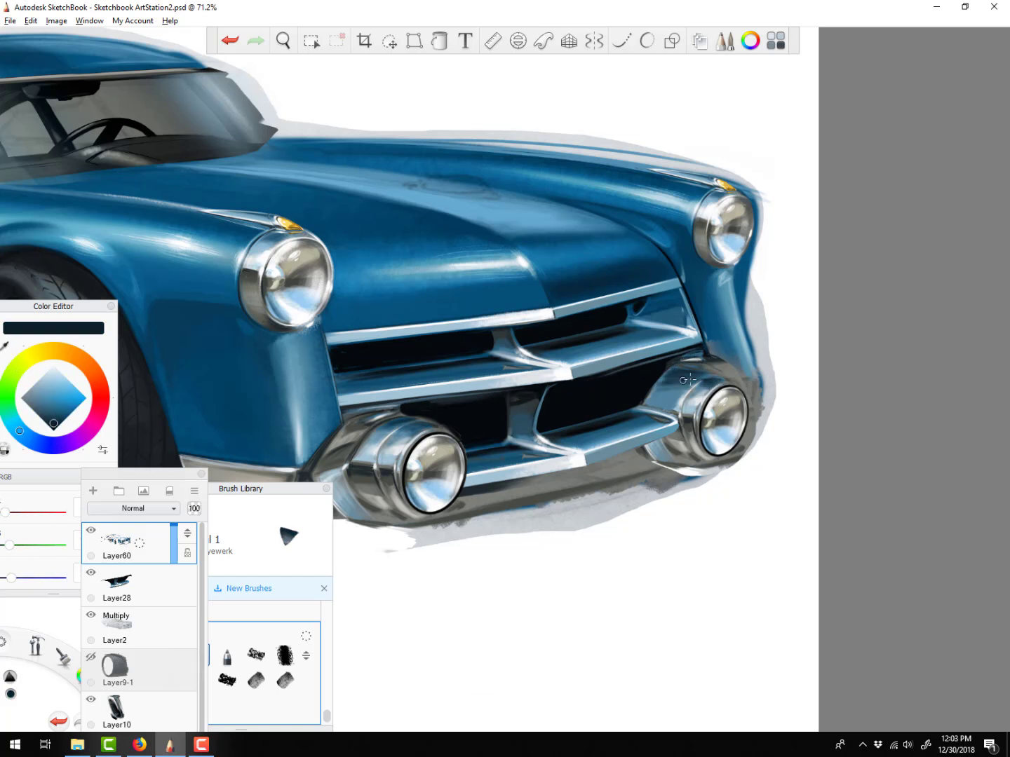
Darken the inner edge of the far fog lamp's bezel and refine its outer rim
left_click(652, 381, "alt")
left_click_drag(671, 366, 647, 405)
left_click(710, 381, "alt")
left_click_drag(707, 345, 750, 396)
Clean up the background in white beneath the near fog lamp, along the far fender and under the bumper
left_click_drag(281, 490, 233, 576)
left_click(350, 543, "alt")
left_click_drag(340, 521, 420, 528)
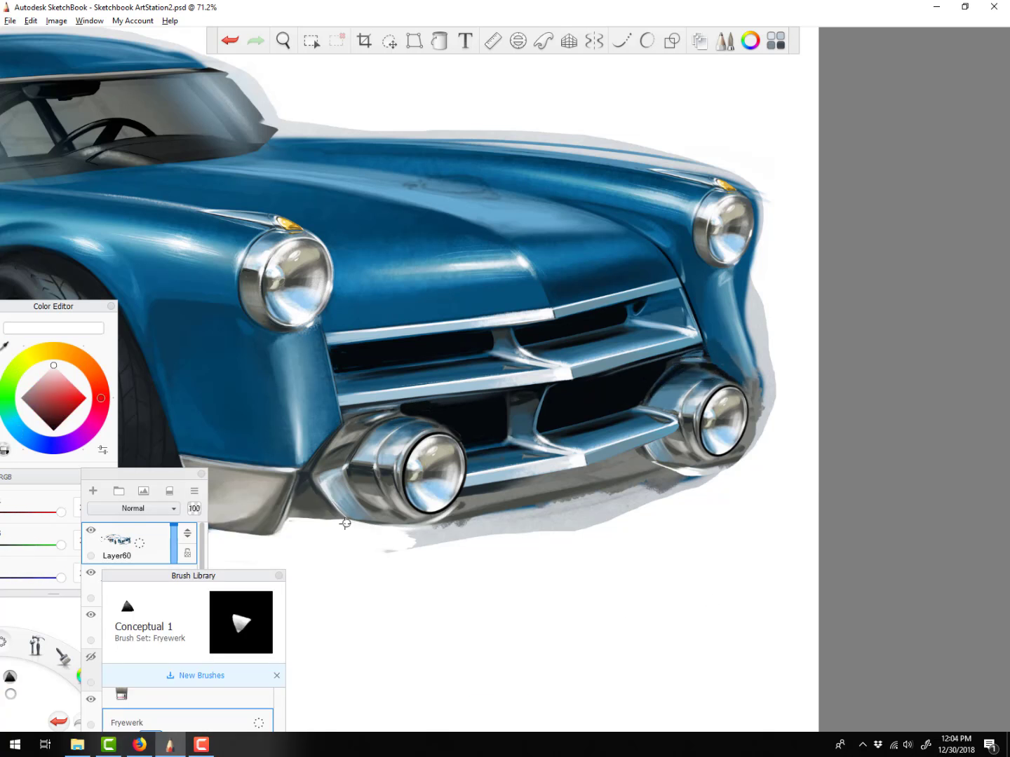
left_click_drag(741, 280, 770, 389)
key("bracketright")
mouse_move(770, 380)
left_mouse_down()
mouse_move(745, 456)
mouse_move(701, 468)
left_mouse_up()
left_click_drag(727, 174, 754, 237)
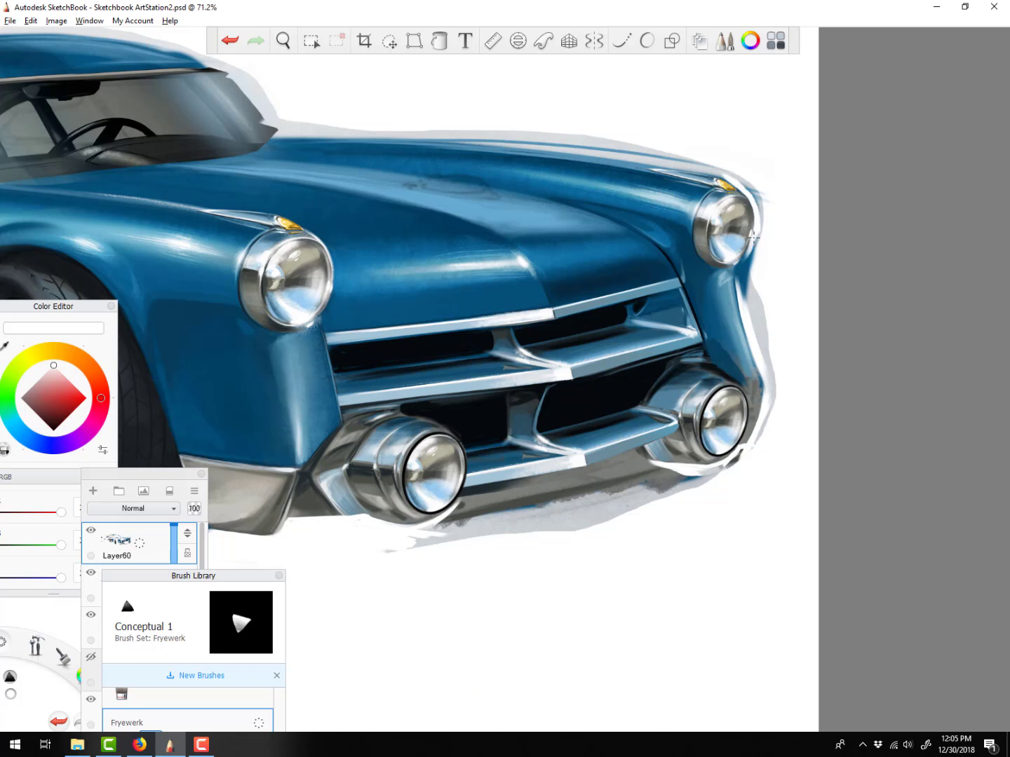
left_click_drag(722, 466, 456, 522)
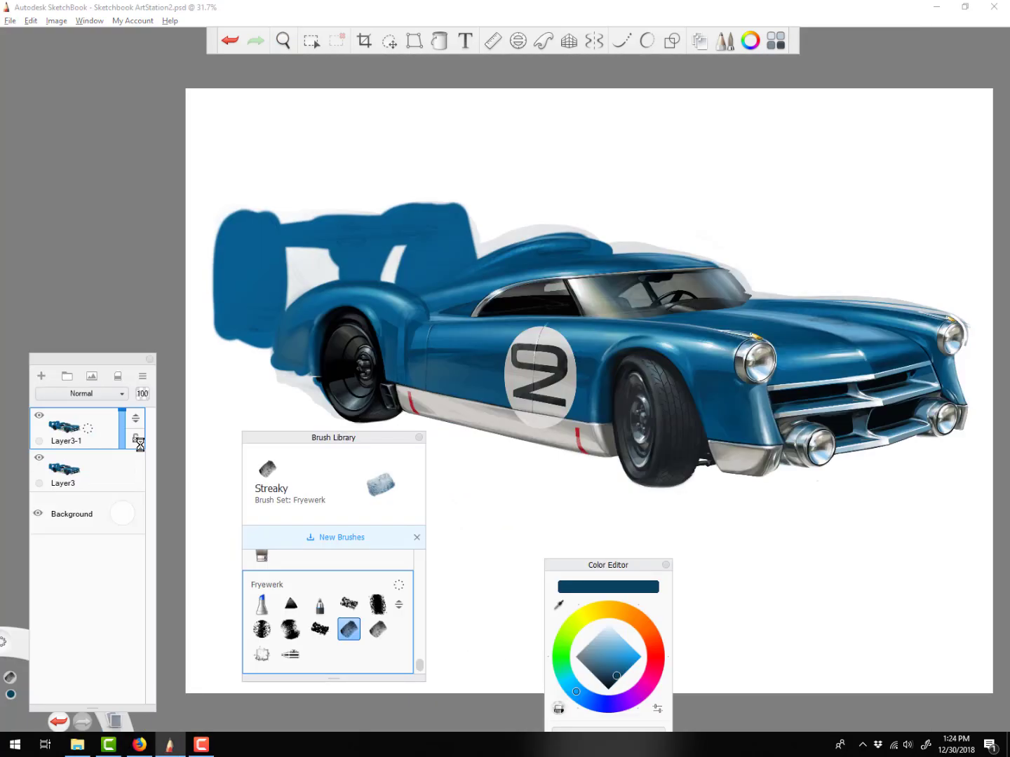
Apply a Color Balance of Red 20, Green -10 and Blue -18 to the duplicated car layer
left_click(56, 20)
mouse_move(103, 101)
left_click(248, 129)
left_click_drag(792, 502, 817, 503)
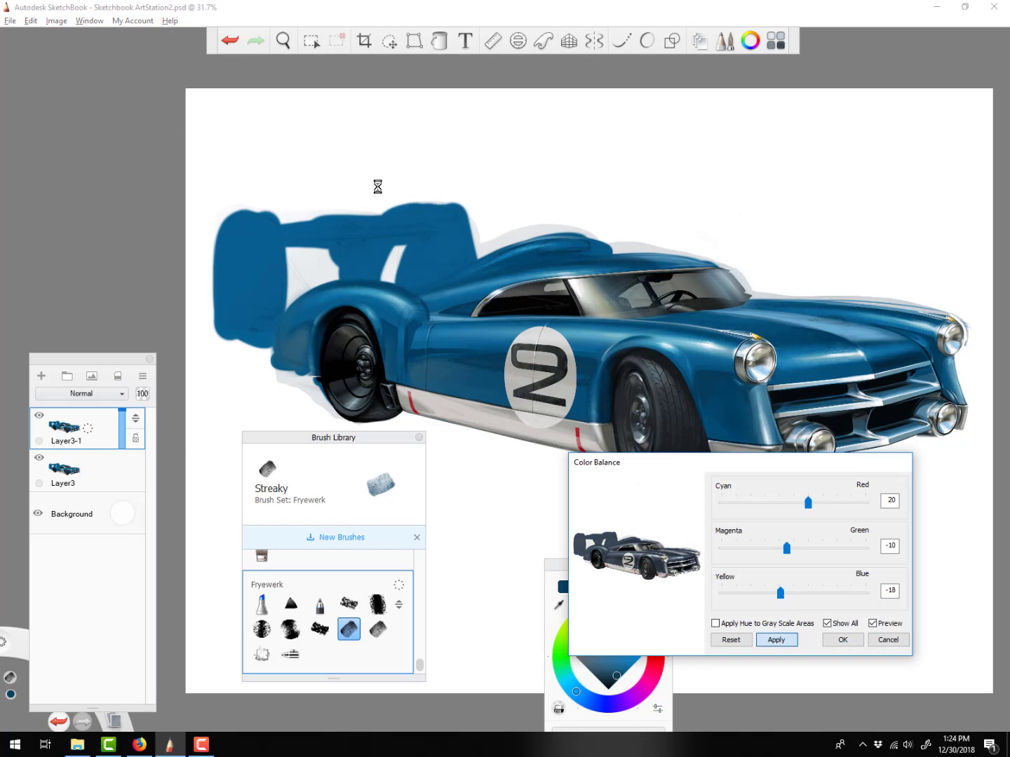
left_click(849, 644)
Place a copy of the blue Layer3 on top and erase body areas with the Hard Airbrush and Streaky brush in transparent colour
left_click(85, 470)
left_click_drag(87, 471, 136, 420)
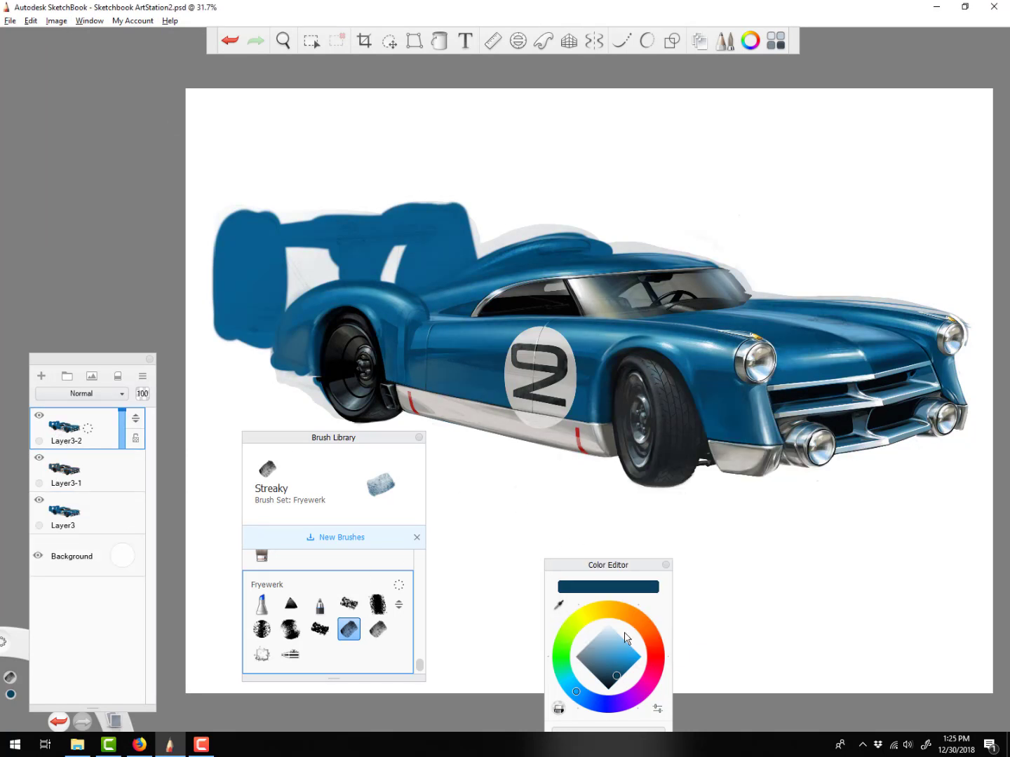
left_click(558, 709)
scroll(641, 406, "up", 3)
key("s")
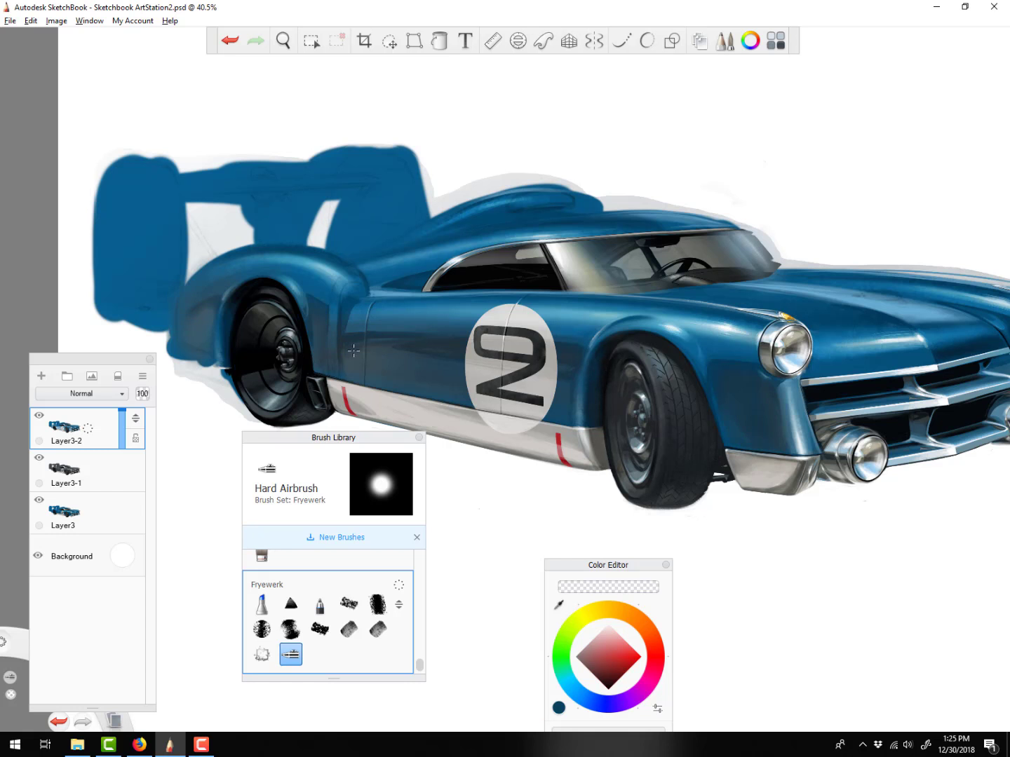
left_click_drag(815, 538, 585, 538)
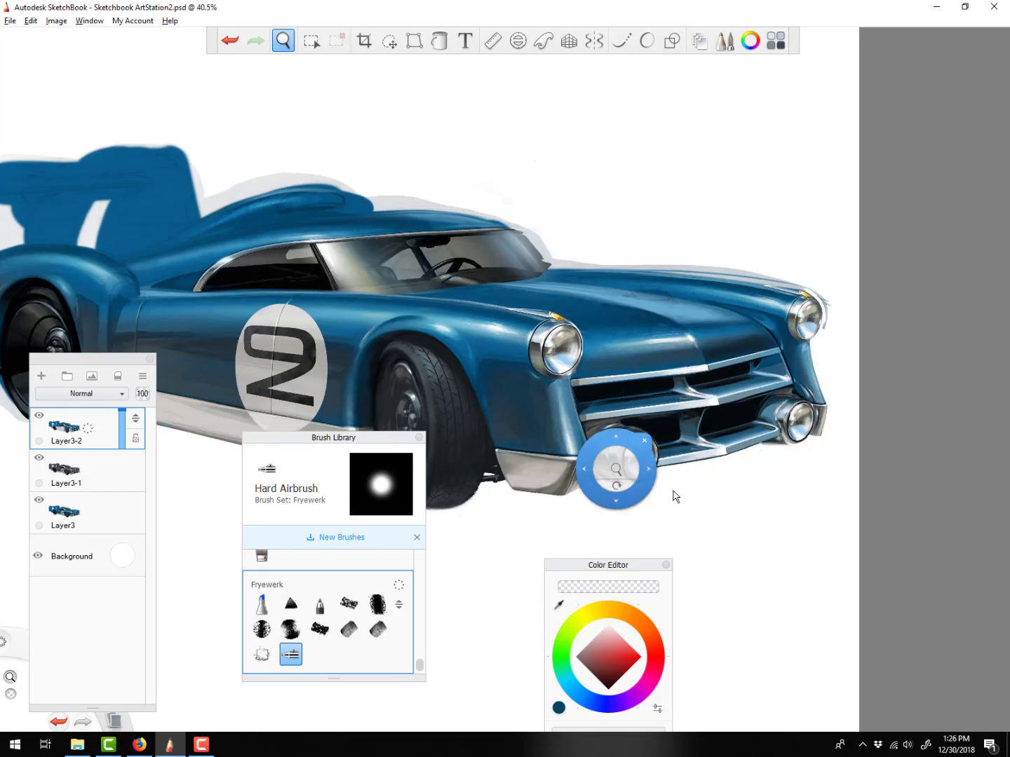
left_click_drag(673, 491, 782, 489)
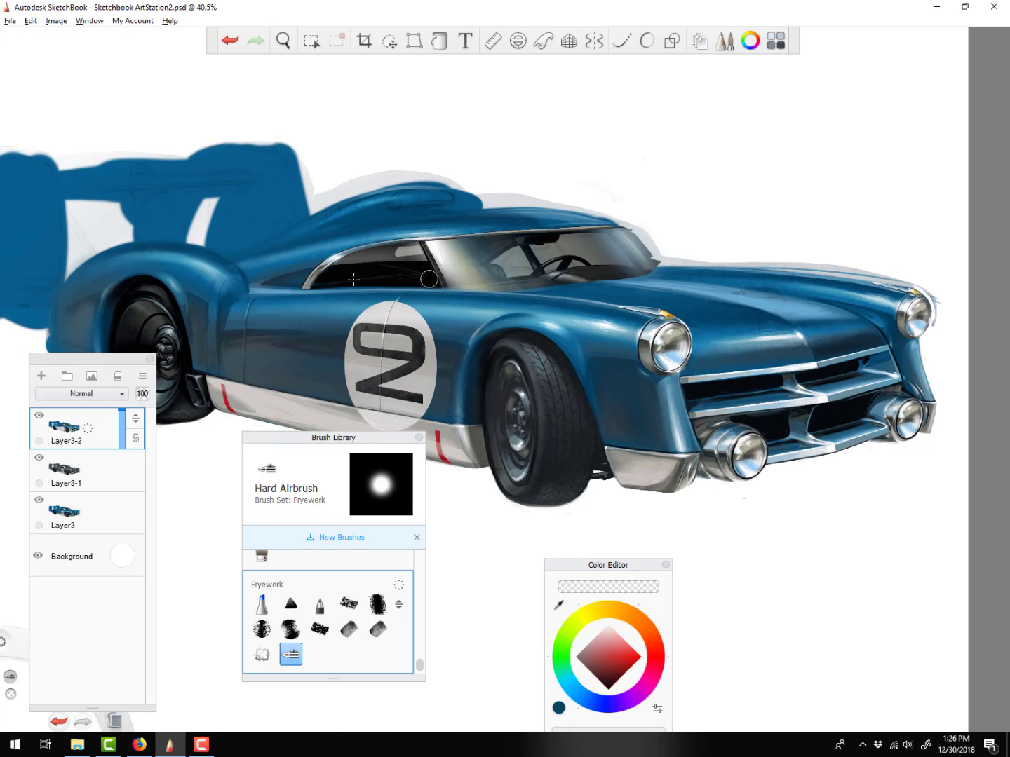
left_click(350, 631)
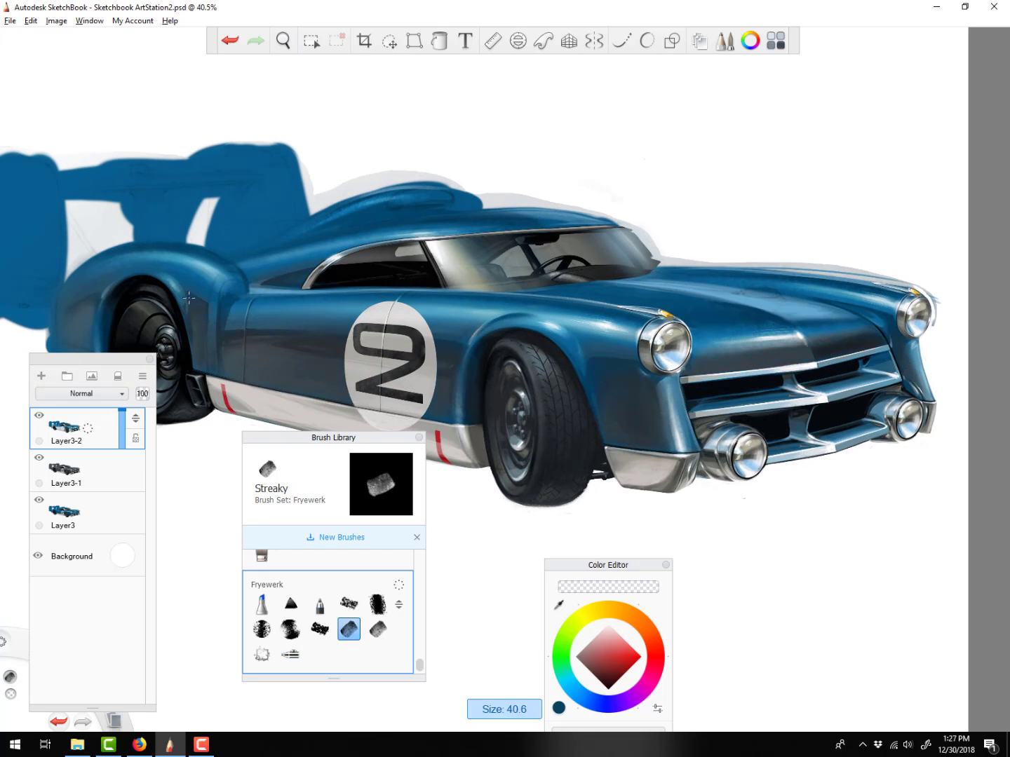
Lower the opacity of the colour-balanced Layer3-1 to 78
left_click_drag(91, 358, 91, 438)
left_click(127, 558)
left_click_drag(126, 558, 122, 540)
Run Brightness/Contrast on Layer3-1 and readjust the layer's opacity
left_click(56, 21)
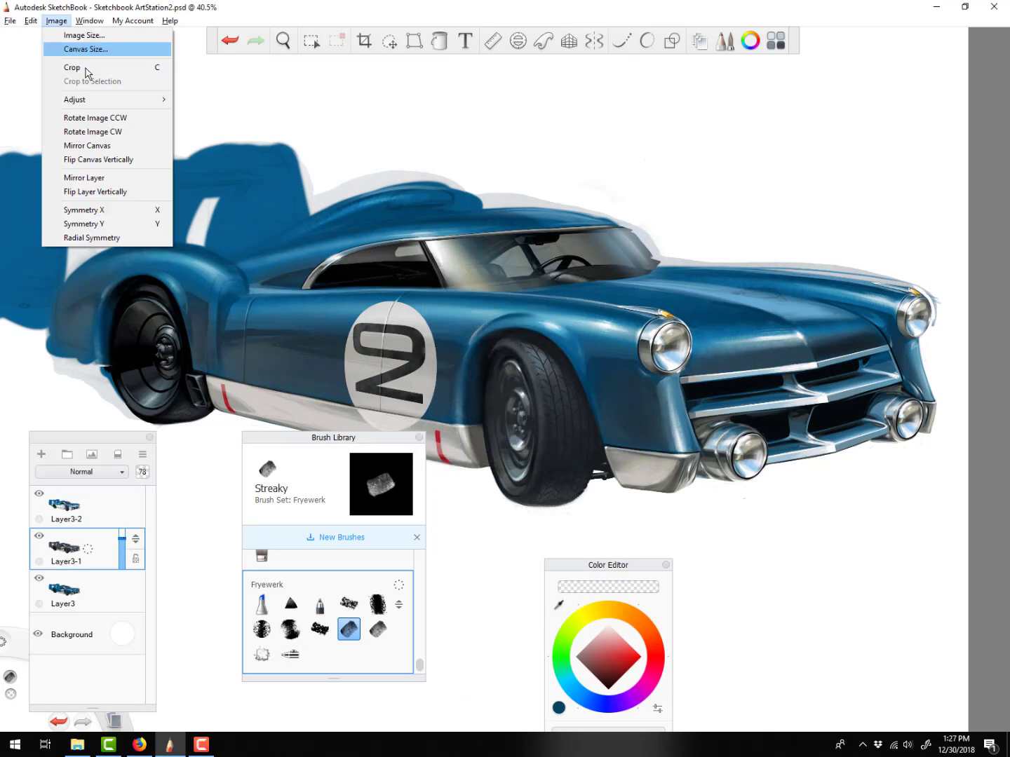
left_click(211, 99)
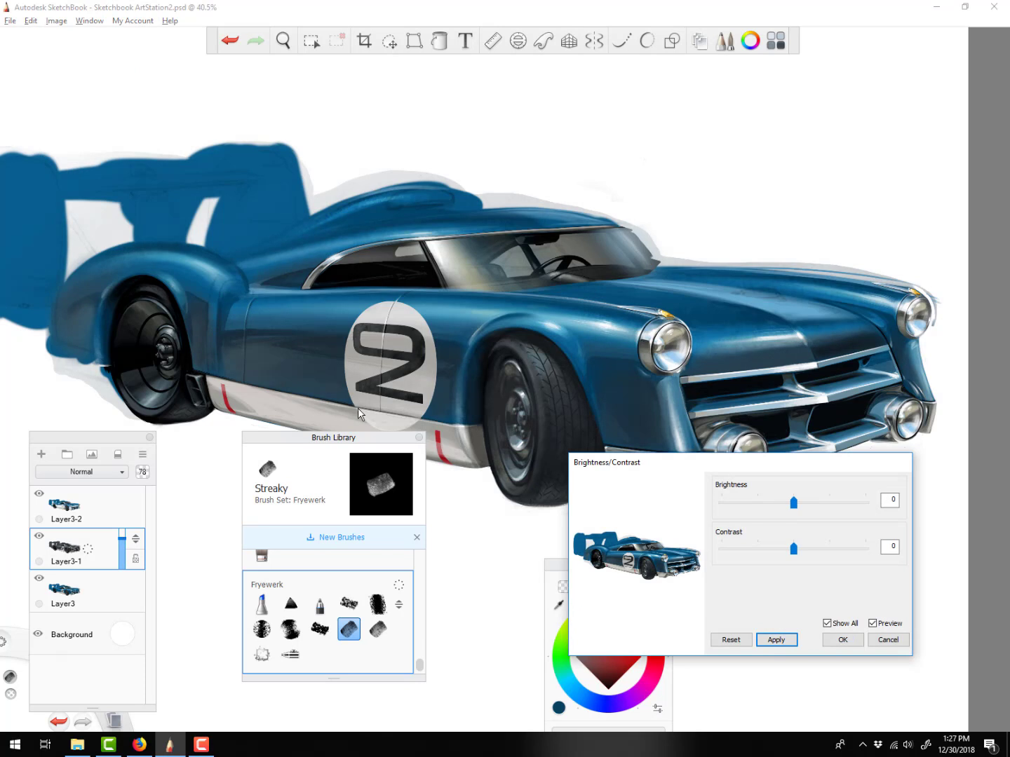
left_click(842, 641)
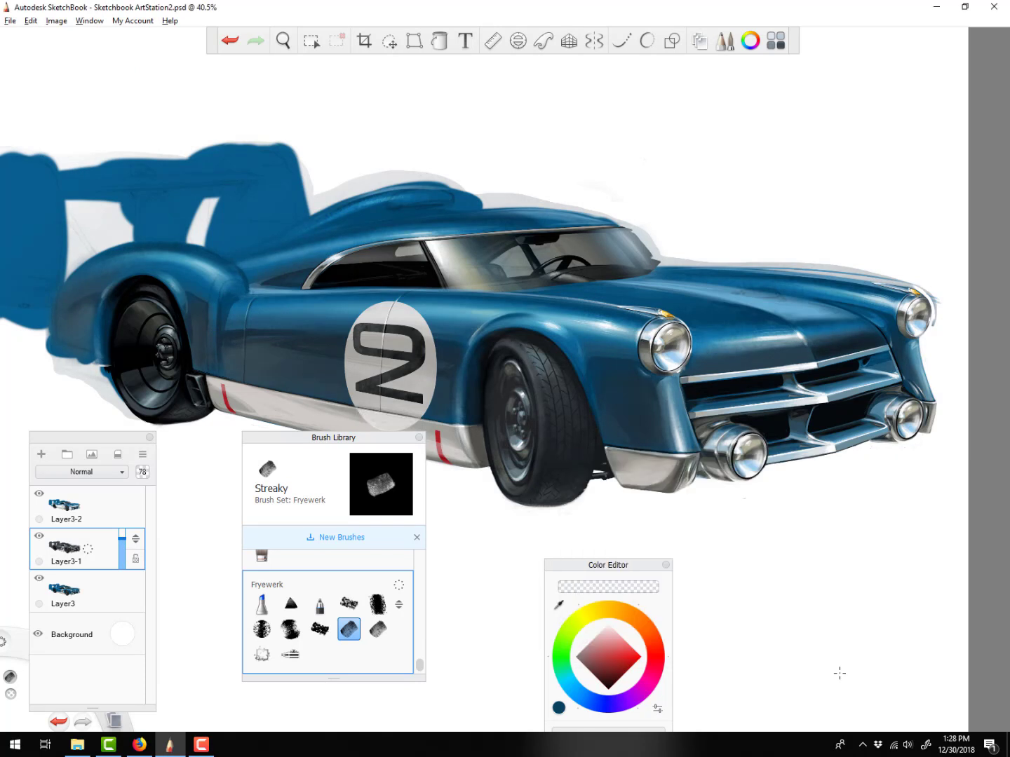
left_click_drag(122, 539, 124, 535)
Select the whole car with a rectangular marquee, paste a backup copy, and merge the toned layers into Layer3
left_click(71, 592)
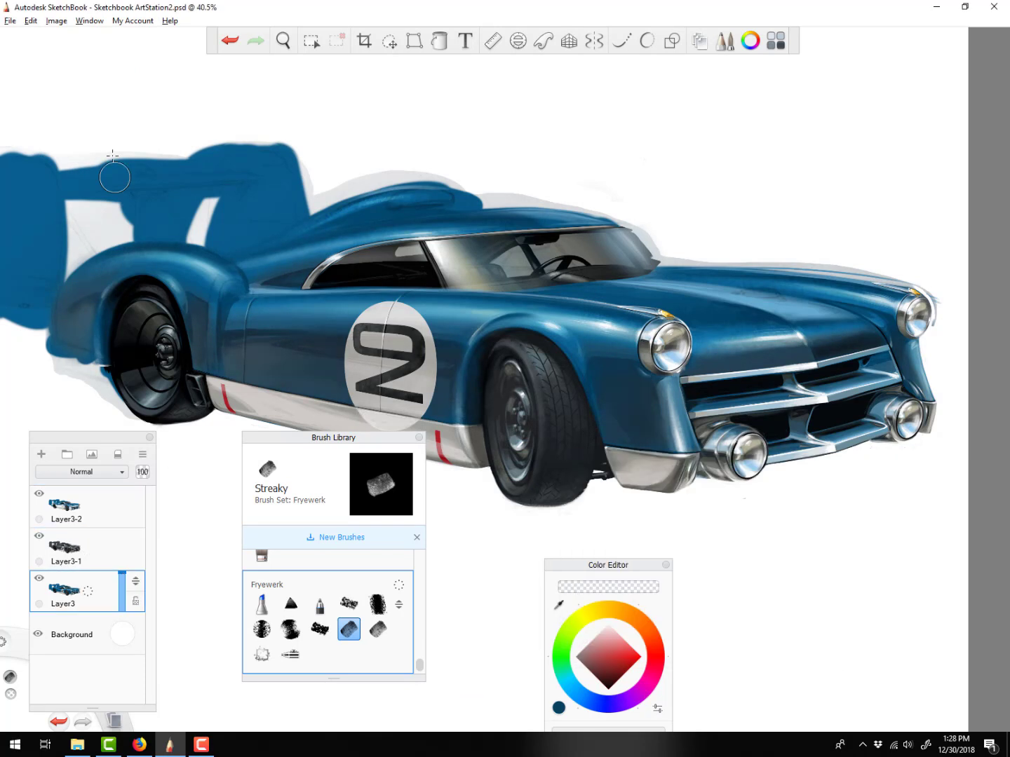
key("m")
scroll(439, 316, "down", 3)
left_click_drag(143, 153, 732, 401)
left_click(64, 589)
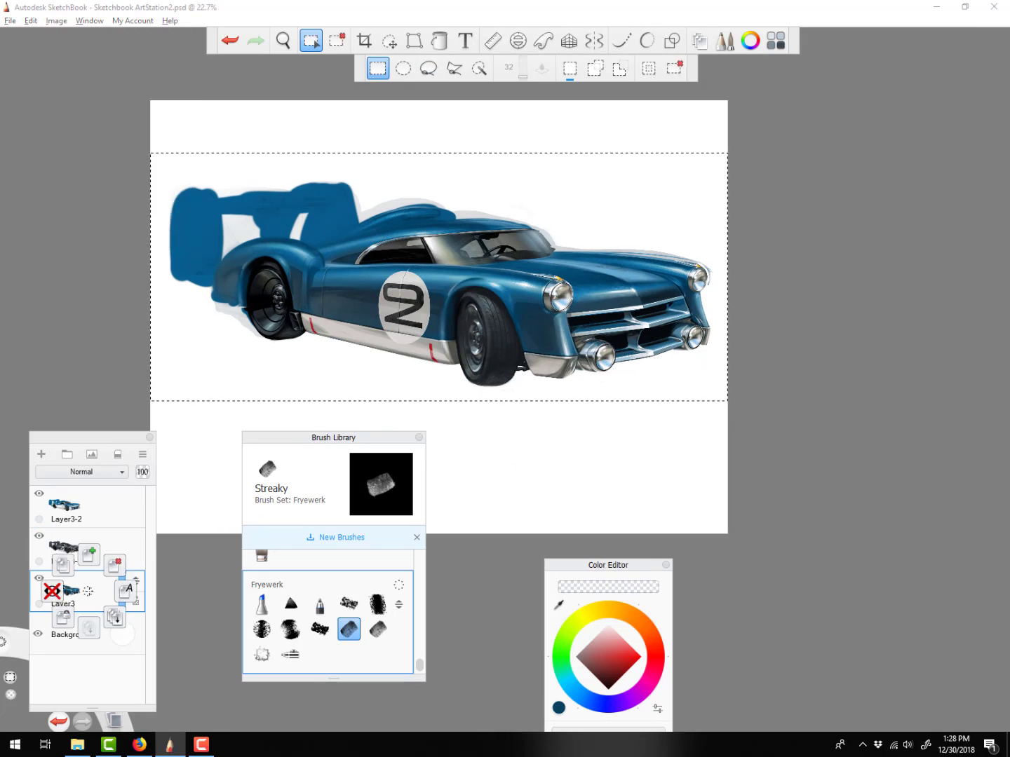
left_click(66, 505)
left_click(129, 558)
key("ctrl+c")
key("ctrl+v")
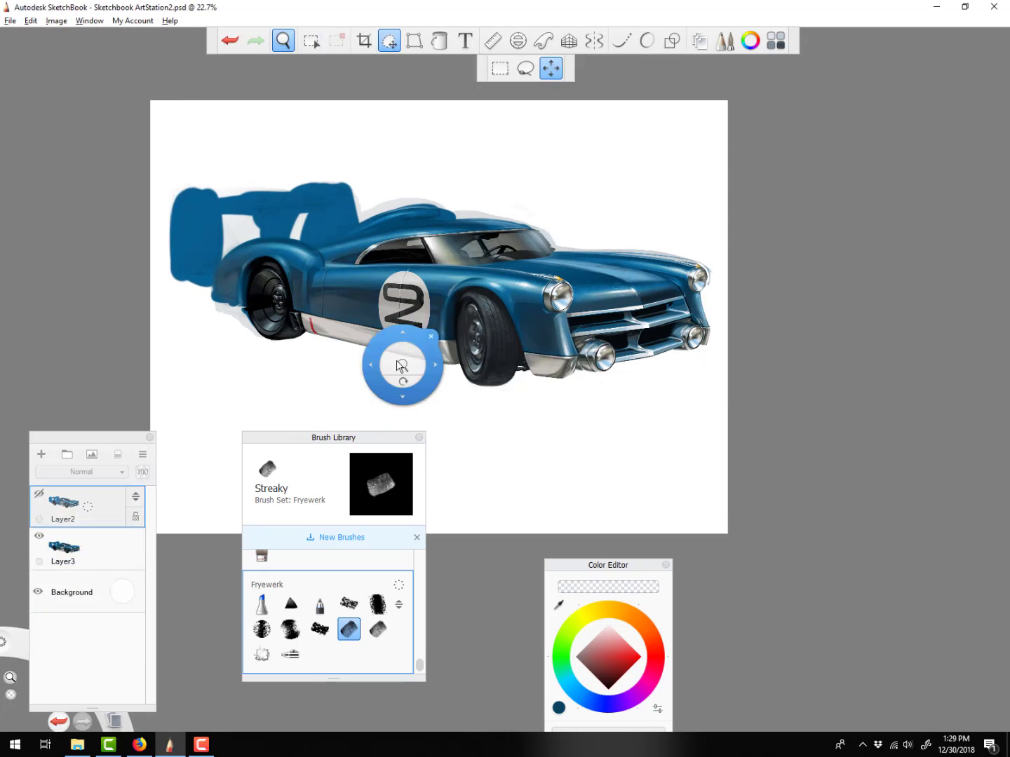
Add a new empty layer at the top of the stack and duplicate Layer3
scroll(403, 349, "up", 3)
key("ctrl+shift+n")
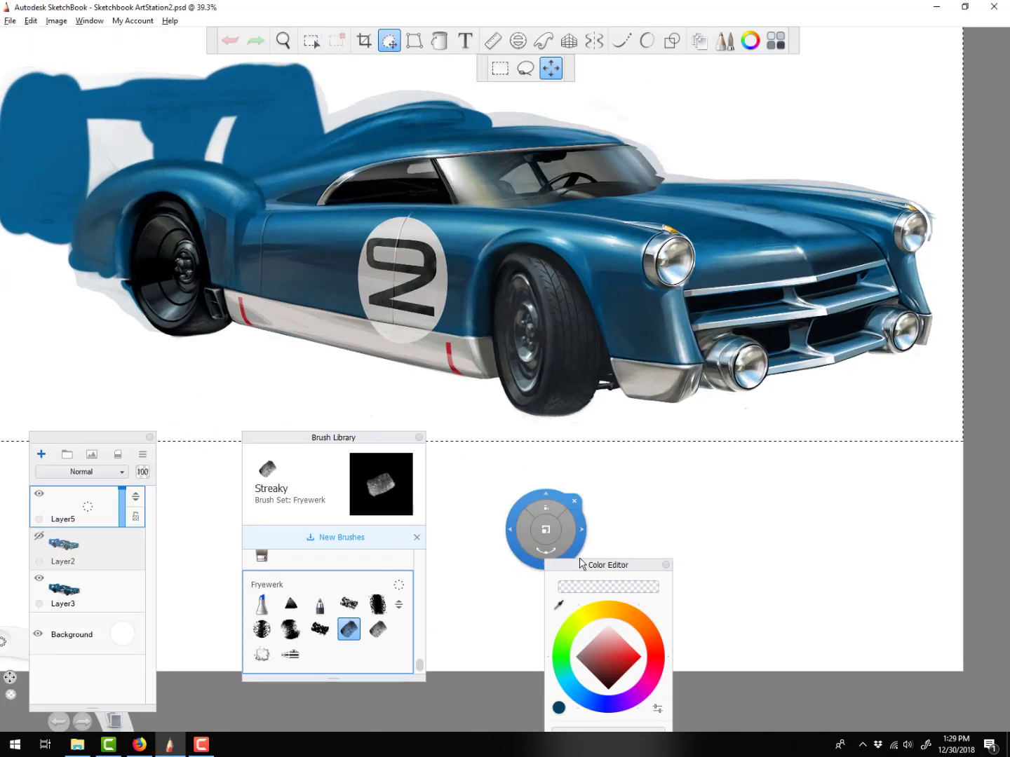
left_click(89, 596)
left_click(89, 595)
left_click(63, 616)
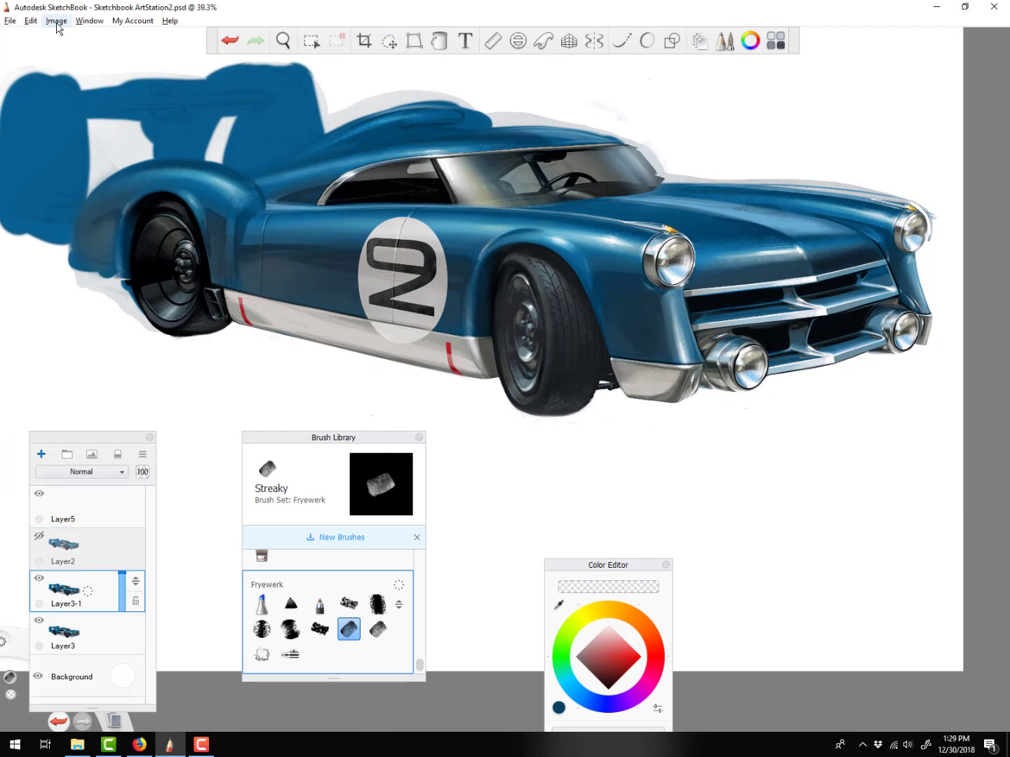
Lighten the duplicated car on Layer3-1 with an image adjustment
left_click(56, 21)
left_click(92, 176)
left_click(784, 642)
Duplicate Layer3, place the copy above the lightened layer, and move the hidden Layer2 beneath Layer3
left_click(104, 647)
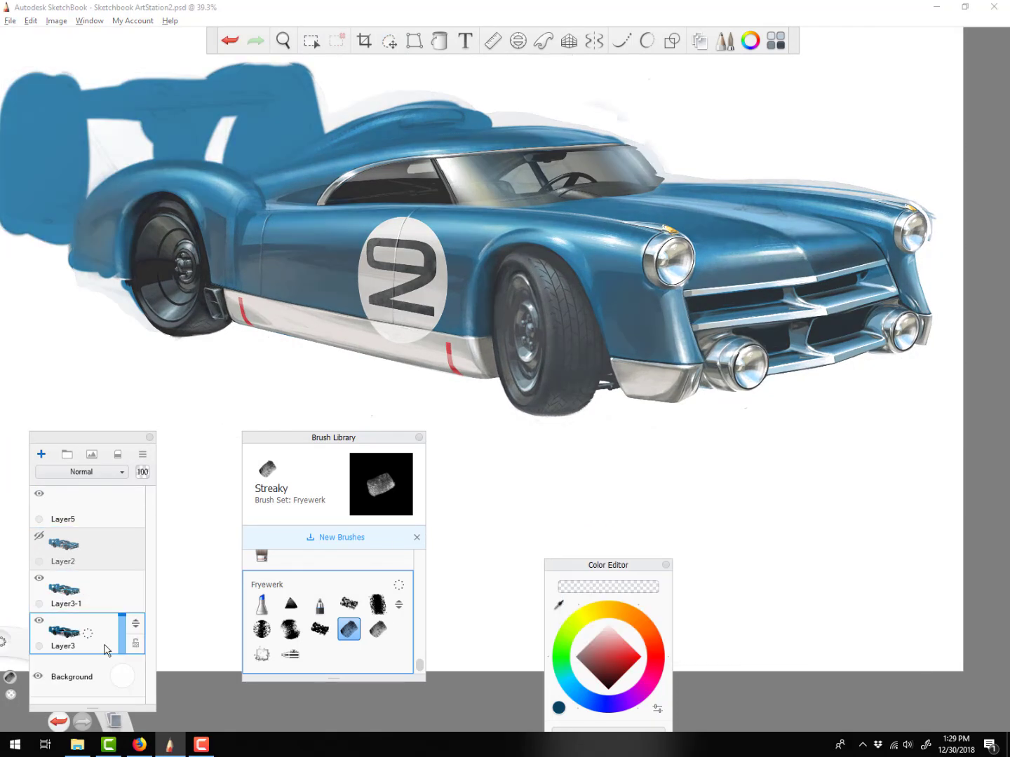
key("ctrl+d")
left_click_drag(136, 633, 136, 676)
left_click(130, 589)
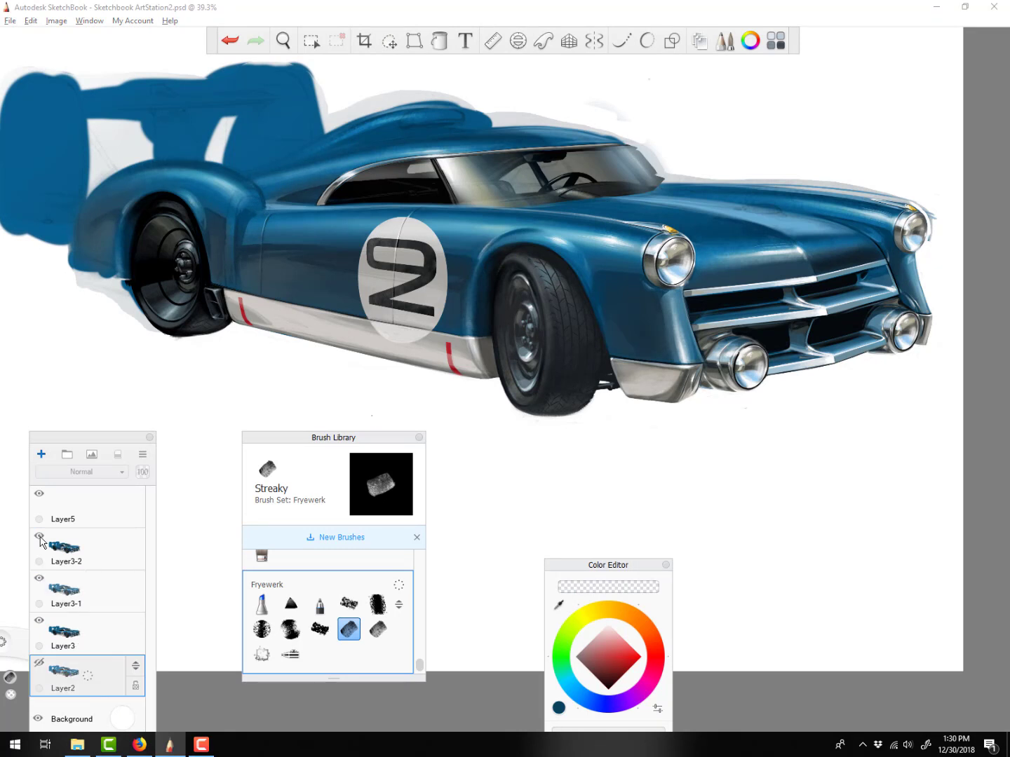
Softly erase Layer3-2 over the rear fender and door side with transparent Streaky and Hard Airbrush strokes to reveal lighter tones
left_click(84, 548)
mouse_move(241, 263)
left_mouse_down()
mouse_move(301, 287)
mouse_move(241, 260)
left_mouse_up()
left_click_drag(86, 234, 85, 233)
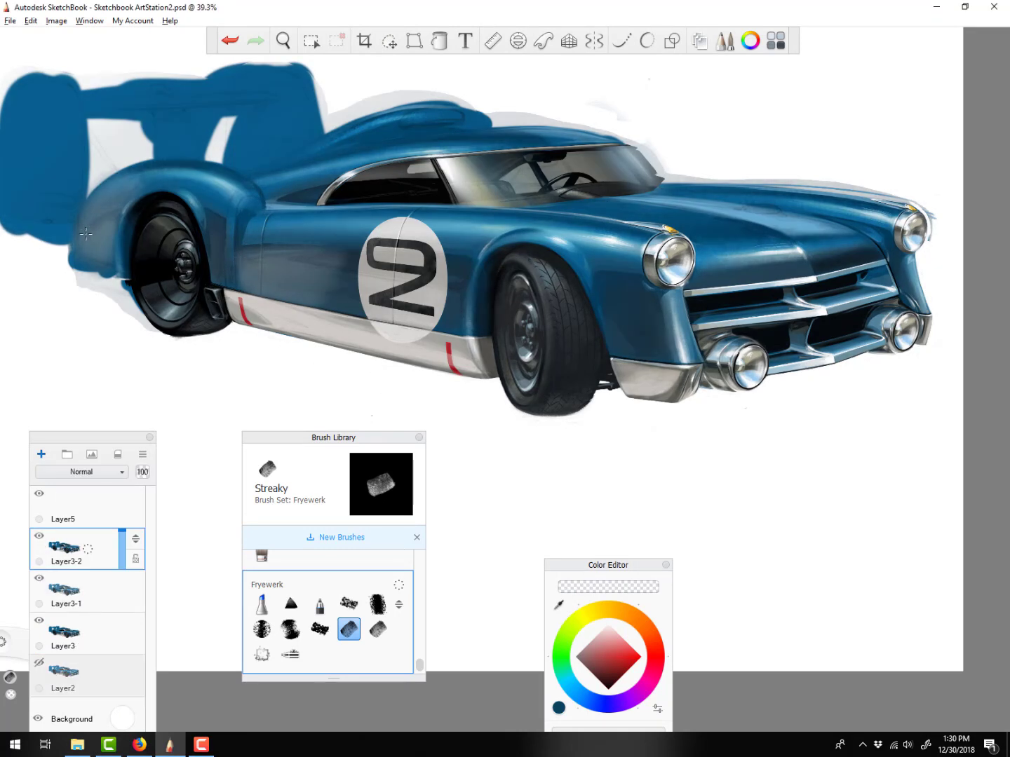
left_click(290, 654)
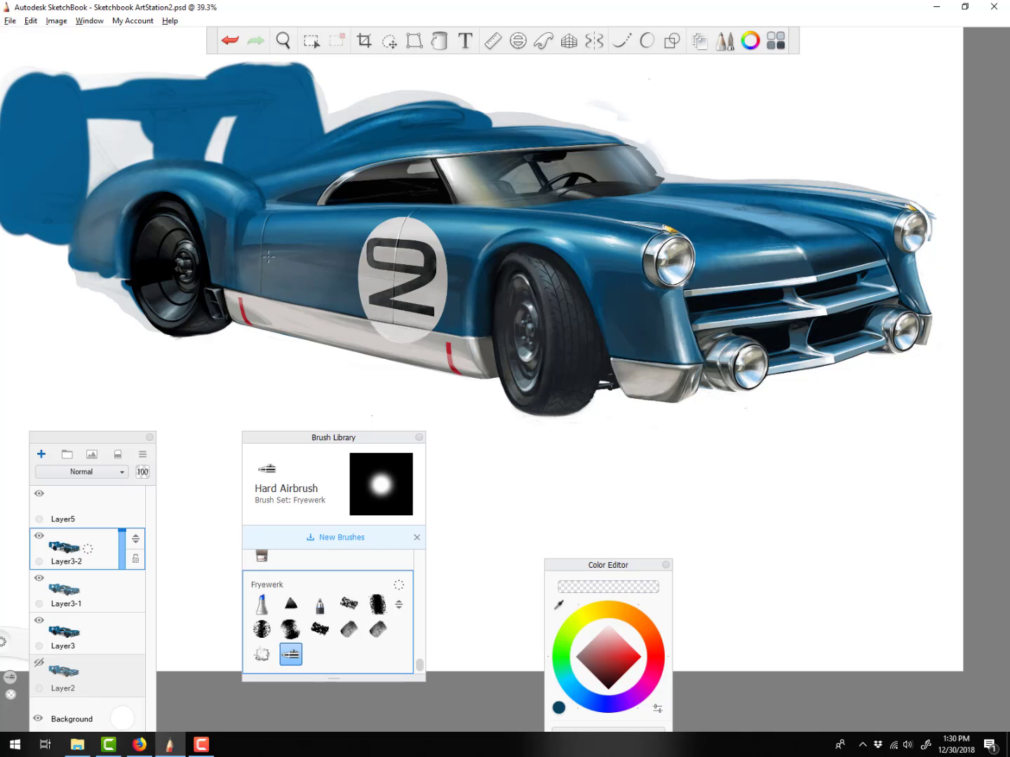
key("bracketright")
Set the contrast of the lightened Layer3-1 to 50
left_click(98, 591)
left_click(56, 21)
mouse_move(79, 99)
left_click(214, 100)
left_click_drag(794, 549, 828, 551)
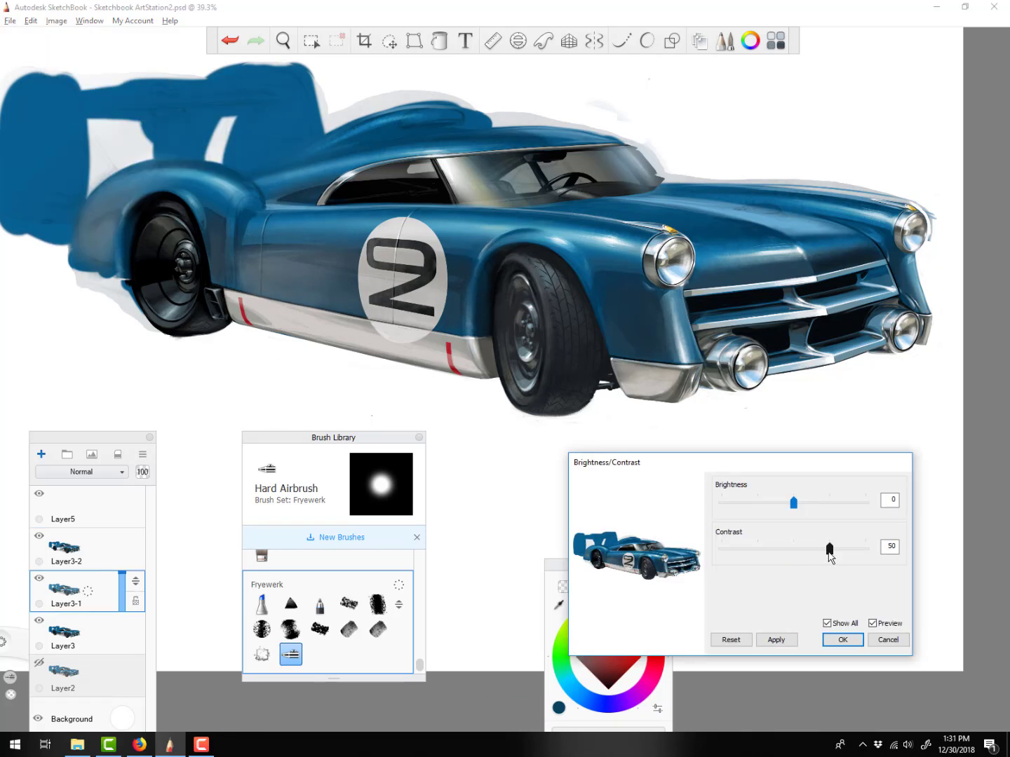
left_click(842, 641)
Switch to the Conceptual 1 brush with a dark navy colour for work around the rear fender
key("space")
left_click_drag(453, 357, 652, 499)
left_click(291, 604)
key("space")
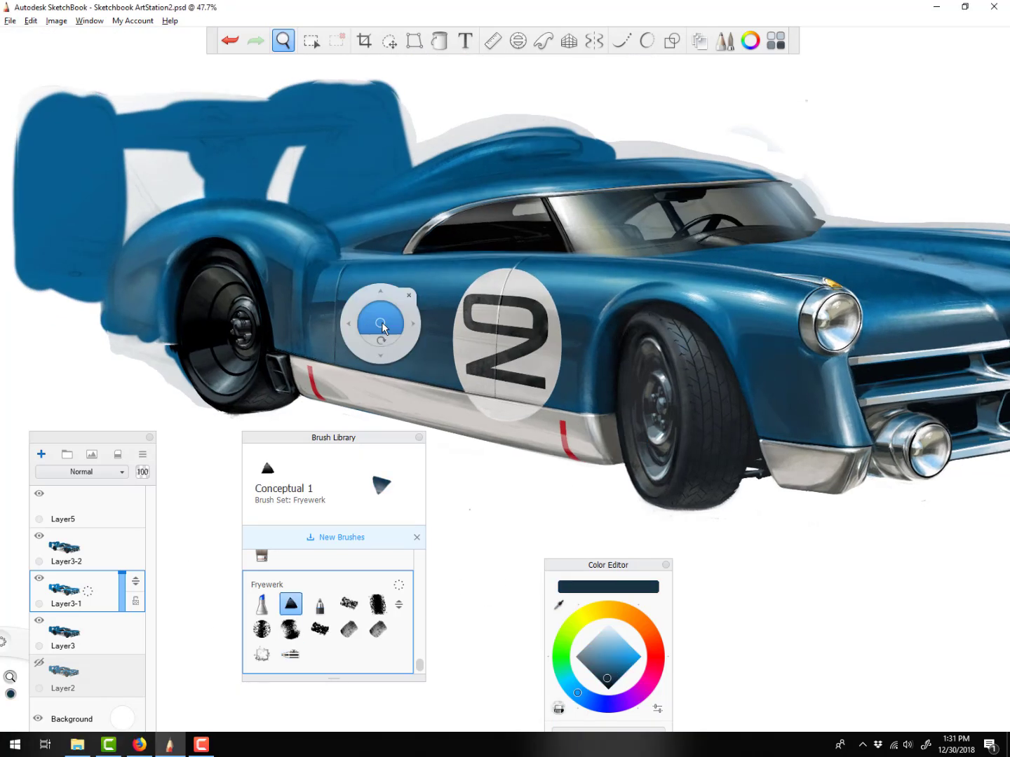
left_click_drag(382, 322, 294, 300)
key("Page_Up")
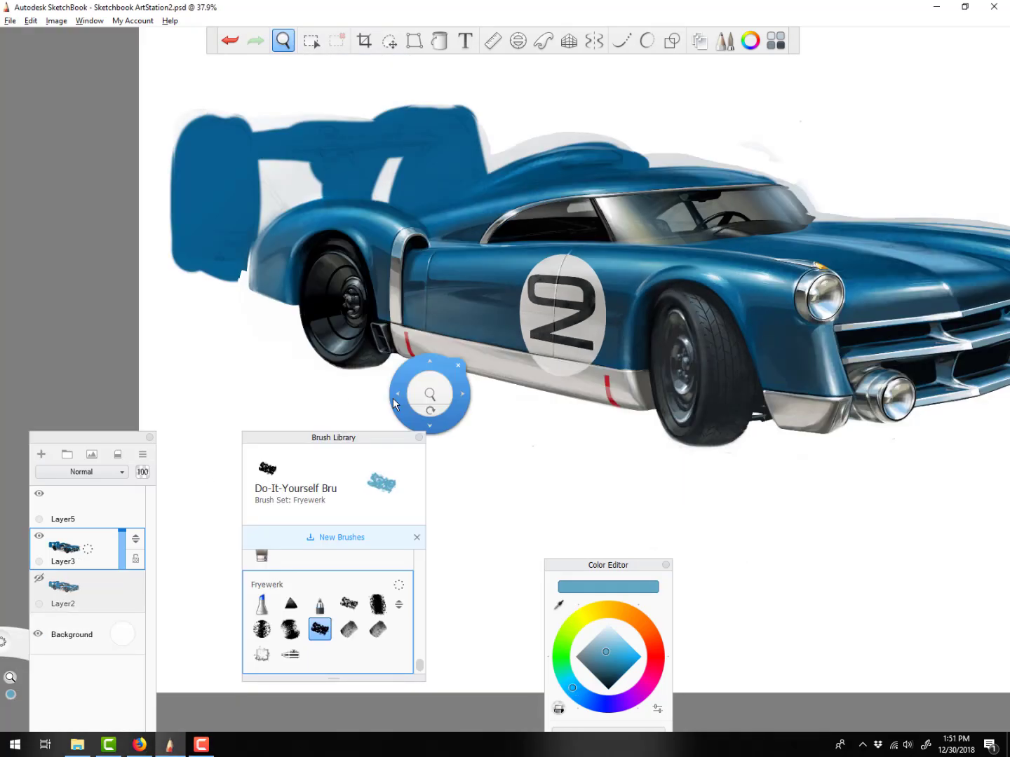
Mirror the canvas and draw a dark diagonal strut from the rear fender's lower corner to the tyre on a new layer
left_click(56, 20)
left_click(91, 145)
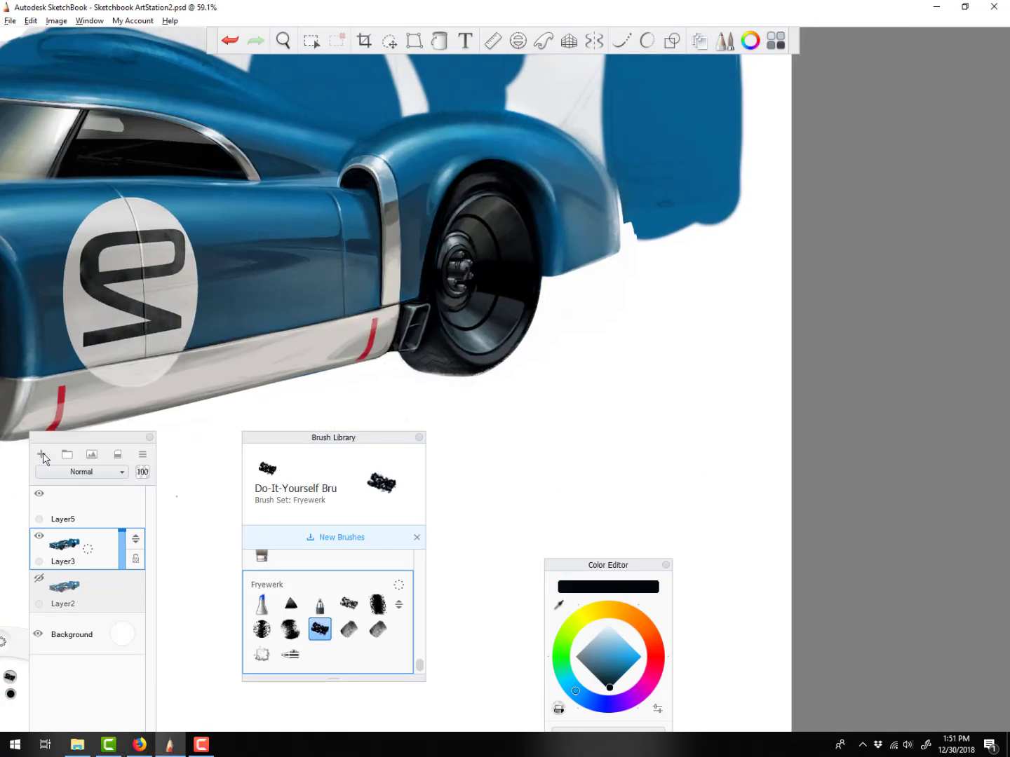
left_click(42, 455)
left_click_drag(601, 250, 524, 313)
Refine the dark strut behind the rear wheel with sampled tones and the Conceptual 1 brush
left_click(340, 360, "alt")
left_click(291, 603)
mouse_move(602, 253)
left_mouse_down()
mouse_move(527, 315)
mouse_move(542, 272)
left_mouse_up()
left_click(521, 313, "alt")
key("e")
left_click(569, 274, "alt")
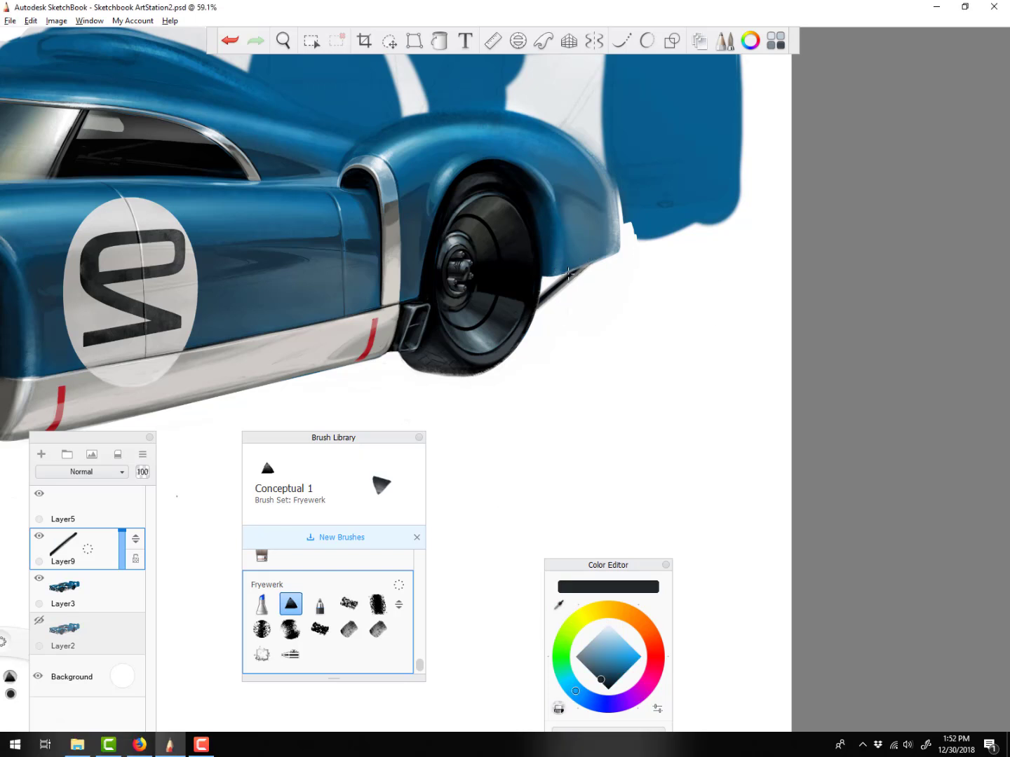
left_click_drag(698, 428, 577, 309)
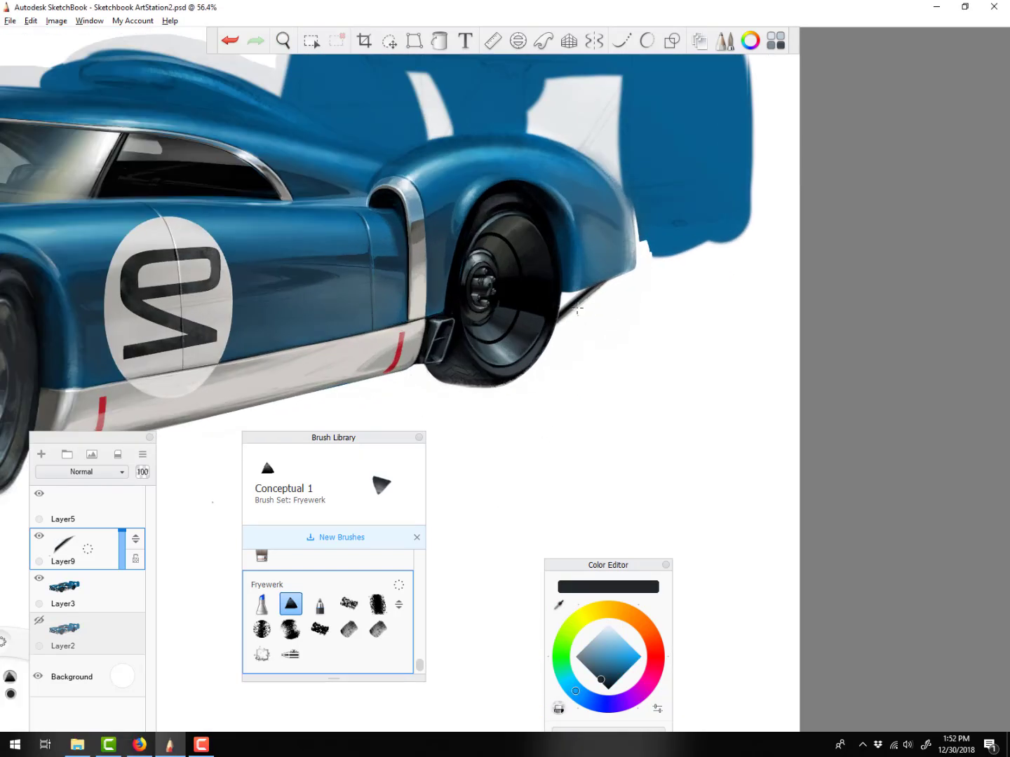
Paint a black mudflap behind the rear wheel on a new layer, clean its edges, and merge it and the strut into Layer3
key("ctrl+shift+n")
left_click(570, 296, "alt")
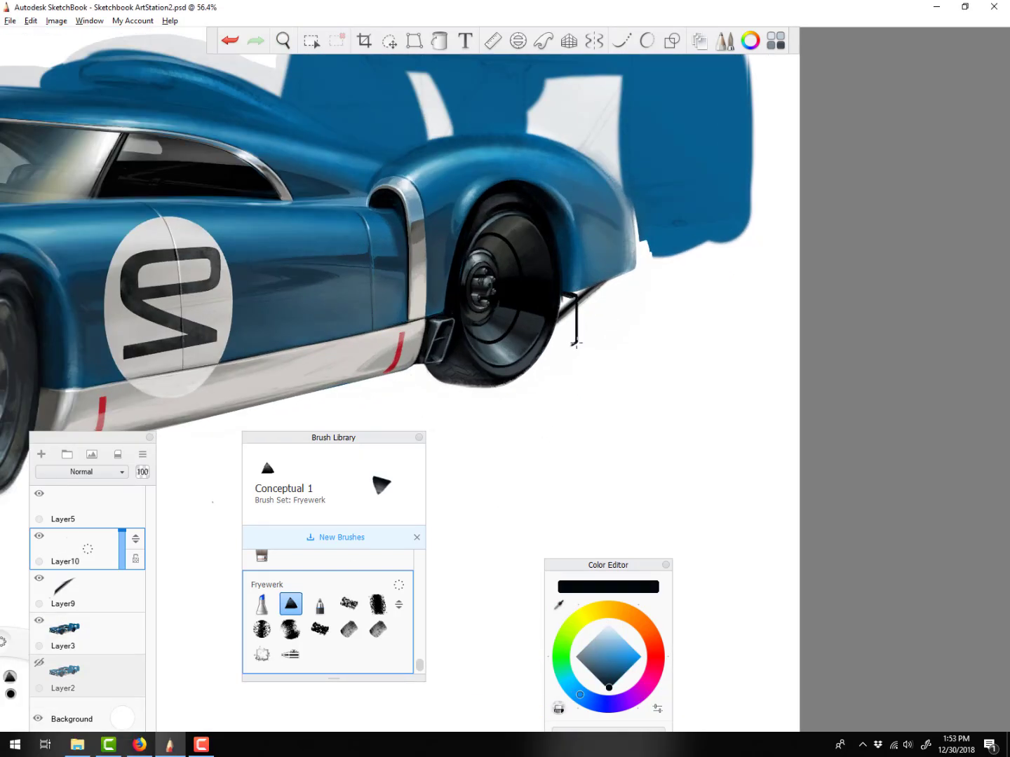
left_click_drag(563, 339, 568, 299)
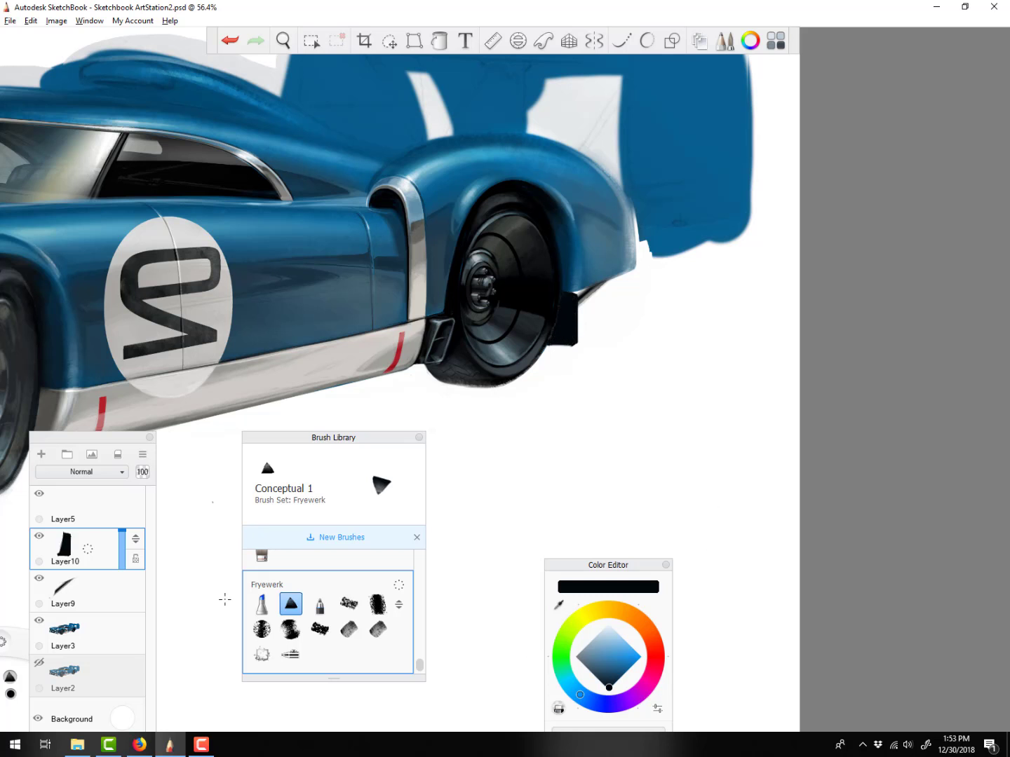
key("c")
mouse_move(544, 345)
left_mouse_down()
mouse_move(579, 341)
mouse_move(849, 627)
mouse_move(808, 359)
left_mouse_up()
key("space")
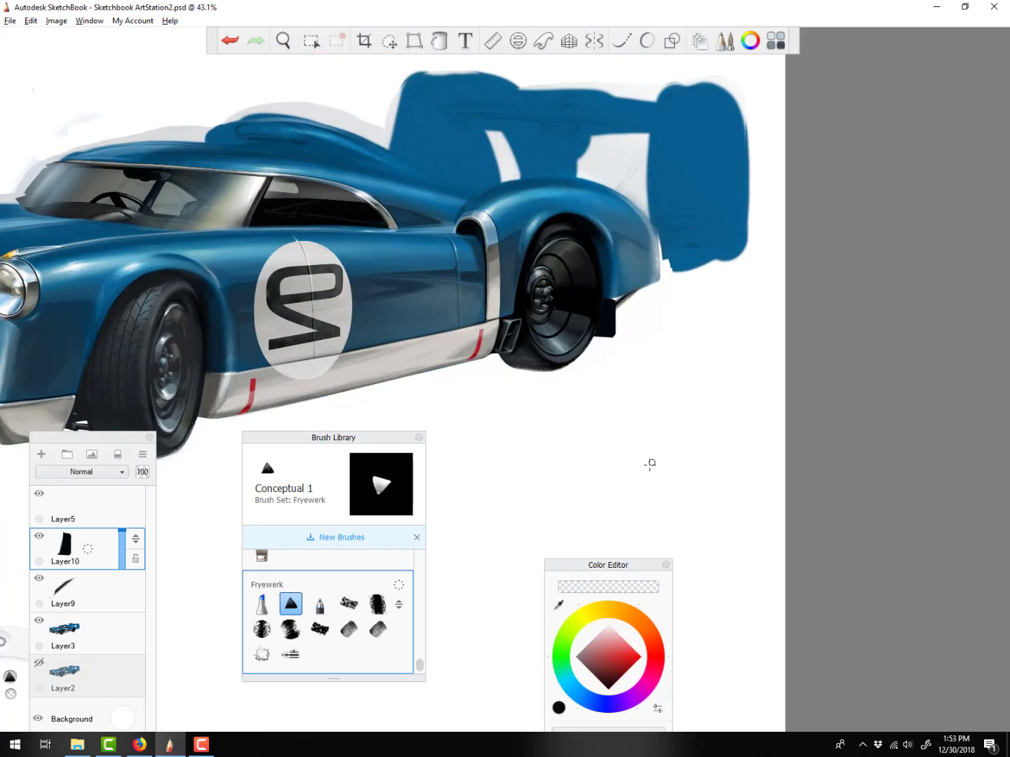
left_click_drag(88, 549, 117, 548)
left_click_drag(88, 549, 117, 548)
On a new layer, outline in near-black one side of a tall rounded panel in the empty area below the rear wheel
left_click(41, 454)
left_click(559, 707)
key("ctrl+z")
mouse_move(545, 388)
left_mouse_down()
mouse_move(468, 498)
mouse_move(545, 654)
mouse_move(521, 627)
mouse_move(574, 661)
left_mouse_up()
left_click(647, 41)
key("ctrl+z")
left_click_drag(608, 565, 786, 442)
left_click_drag(544, 398, 642, 394)
key("ctrl+z")
left_click(647, 42)
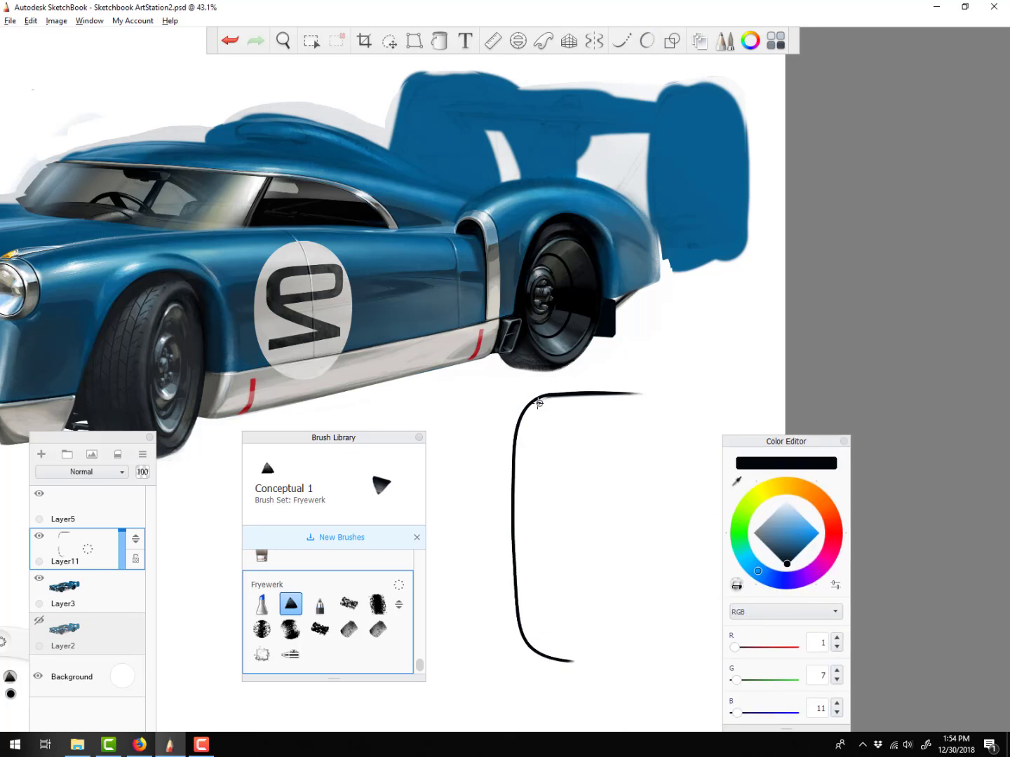
Finish the top edge of the half panel outline and fill its inside with near-black
left_click(647, 41)
left_click_drag(545, 397, 638, 393)
left_click(646, 40)
mouse_move(554, 400)
left_mouse_down()
mouse_move(530, 541)
mouse_move(540, 641)
mouse_move(649, 660)
left_mouse_up()
mouse_move(582, 406)
left_mouse_down()
mouse_move(530, 441)
mouse_move(546, 507)
mouse_move(627, 631)
left_mouse_up()
Trim the blue mass beside the rear fender on Layer3 by painting over its inner edge with sampled white
left_click(98, 591)
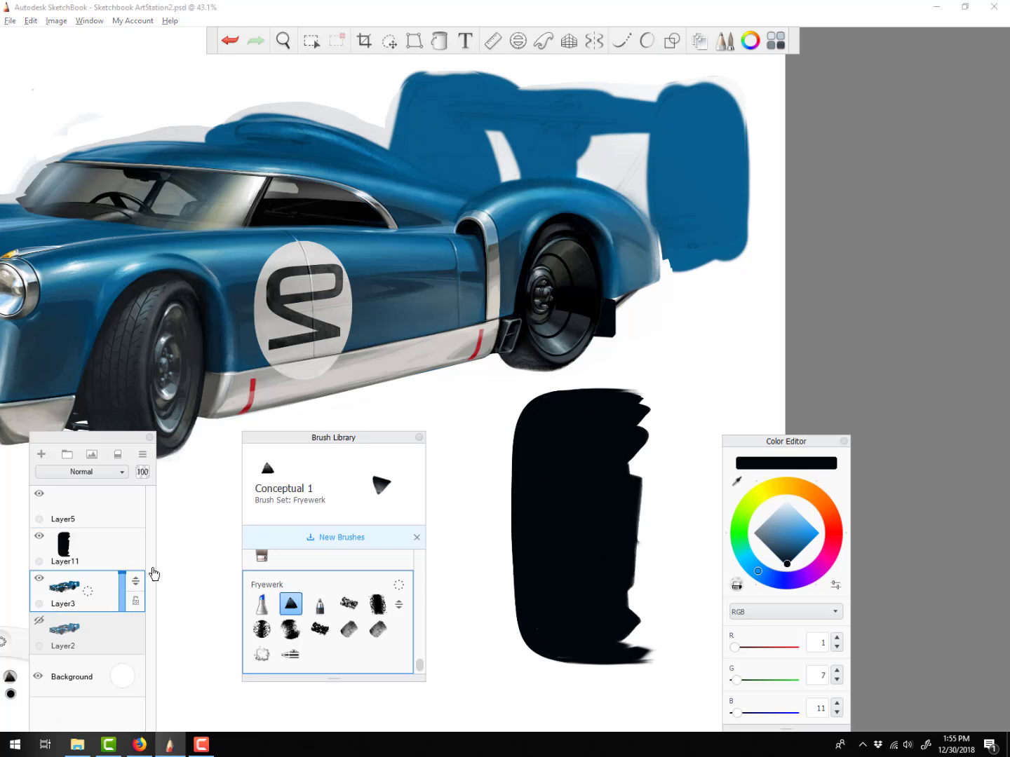
left_click(633, 194, "alt")
left_click_drag(635, 197, 683, 265)
Copy the clean half of the panel on Layer11 and paste it mirrored to complete a symmetrical rounded rectangle
left_click(88, 549)
left_click(312, 41)
left_click_drag(494, 377, 610, 672)
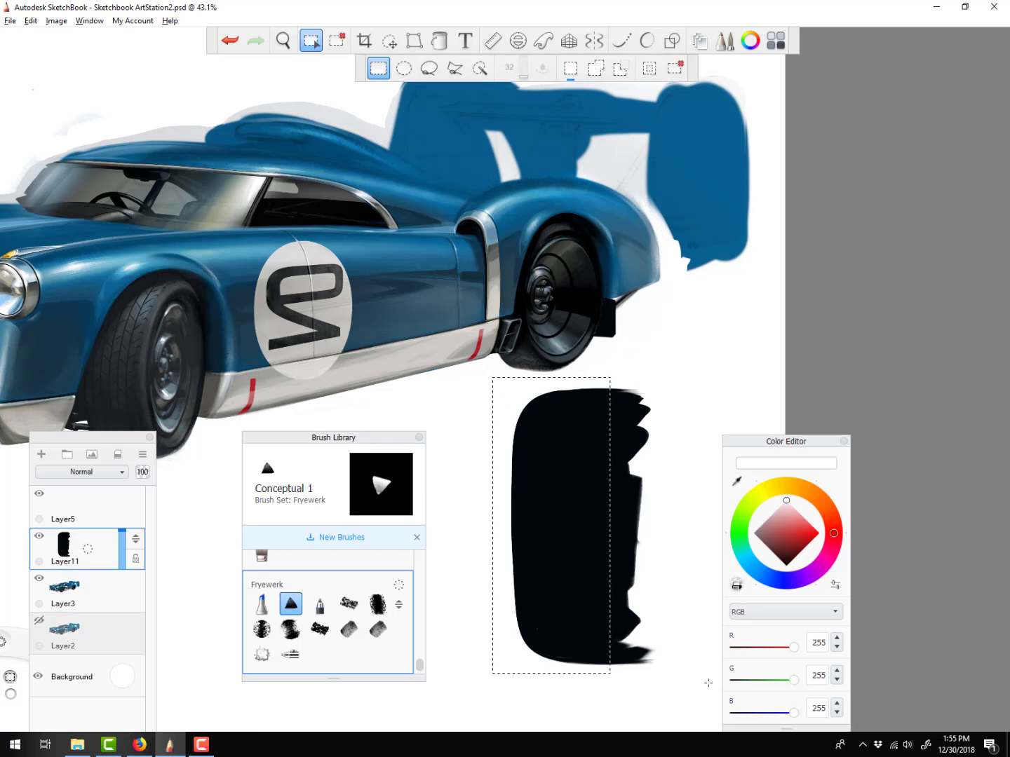
key("ctrl+c")
key("ctrl+v")
left_click(31, 21)
left_click(415, 41)
left_click_drag(512, 540, 717, 540)
left_click(566, 69)
left_click_drag(786, 442, 824, 362)
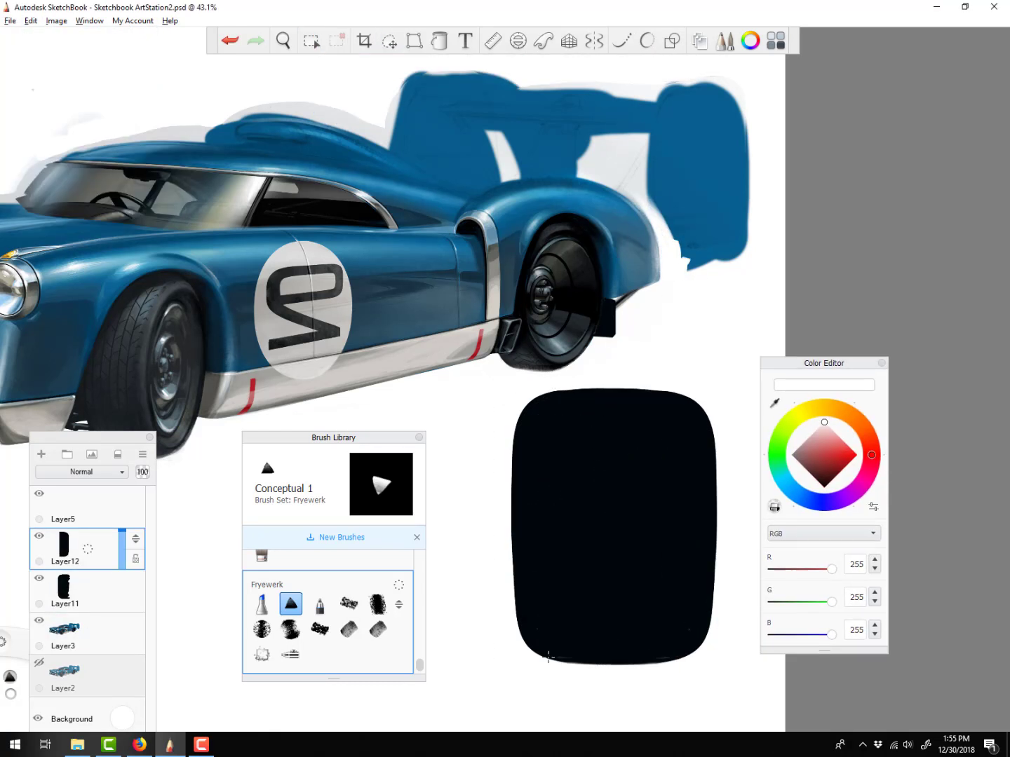
Merge the two panel halves, lock the layer's transparency and recolour the shape with a blue sampled from the car
key("ctrl+e")
left_click(136, 560)
left_click(635, 256, "alt")
mouse_move(537, 561)
left_mouse_down()
mouse_move(704, 395)
mouse_move(694, 610)
left_mouse_up()
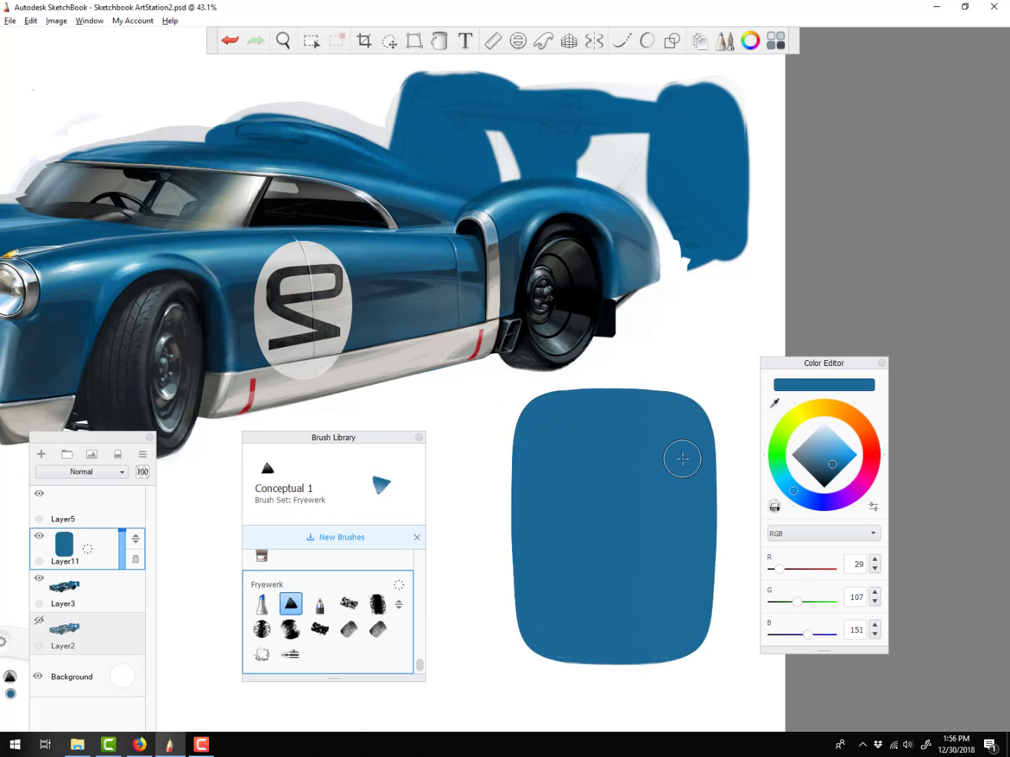
Shade the rounded panel with sampled blue tones using the Conceptual 1 brush
left_click(646, 257, "alt")
left_click_drag(683, 407, 701, 617)
left_click_drag(561, 459, 681, 390)
left_click_drag(641, 534, 621, 620)
left_click(537, 519, "alt")
left_click_drag(597, 424, 527, 533)
left_click(666, 520, "alt")
mouse_move(652, 631)
left_mouse_down()
mouse_move(656, 407)
mouse_move(666, 649)
left_mouse_up()
Blend a soft grey-blue gradient across the rounded panel with the textured Do-It-Yourself brush and sampled tones
left_click(655, 273, "alt")
left_click(320, 629)
left_click_drag(674, 414, 614, 606)
left_click(617, 624, "alt")
left_click(694, 491, "alt")
left_click_drag(621, 407, 610, 470)
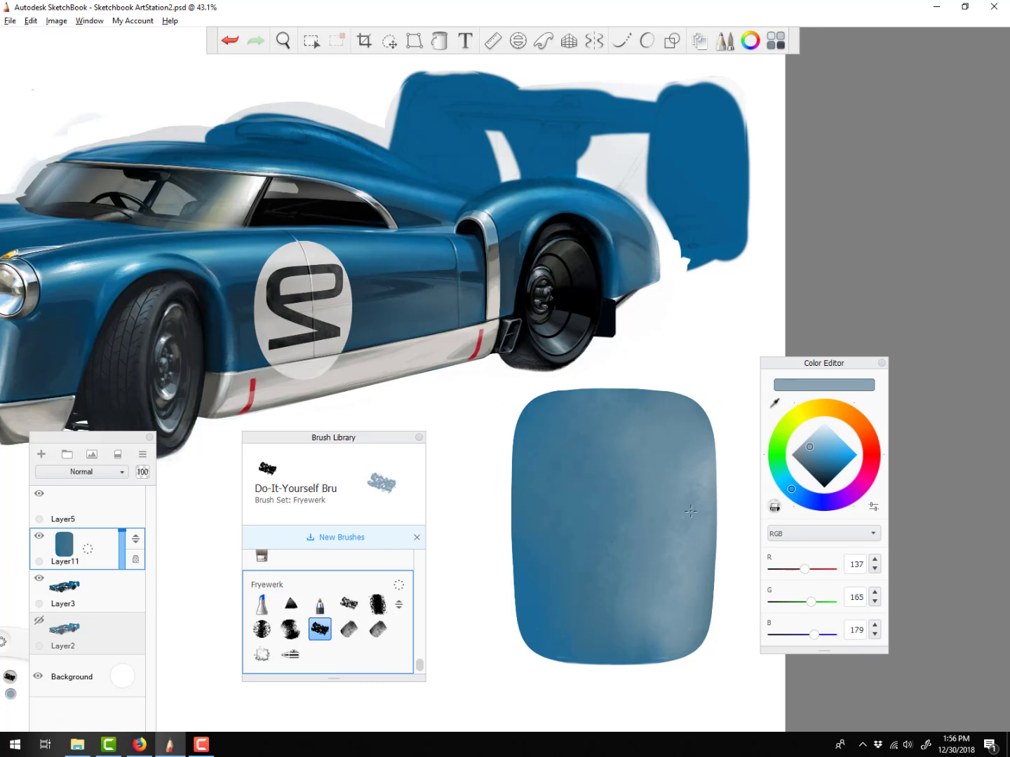
left_click_drag(673, 653, 561, 610)
Draw a straight dark blue vertical panel line with hinge outlines down the rounded panel using a smaller brush
left_click(626, 272, "alt")
key("[")
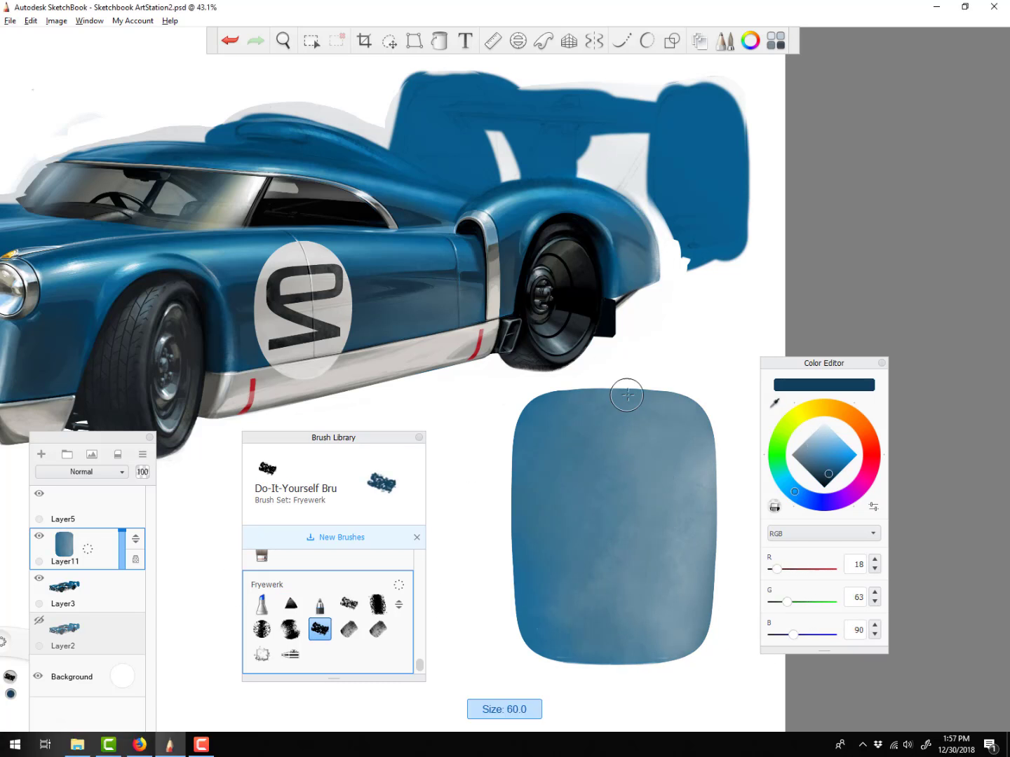
left_click_drag(639, 385, 640, 665)
left_click_drag(645, 581, 640, 649)
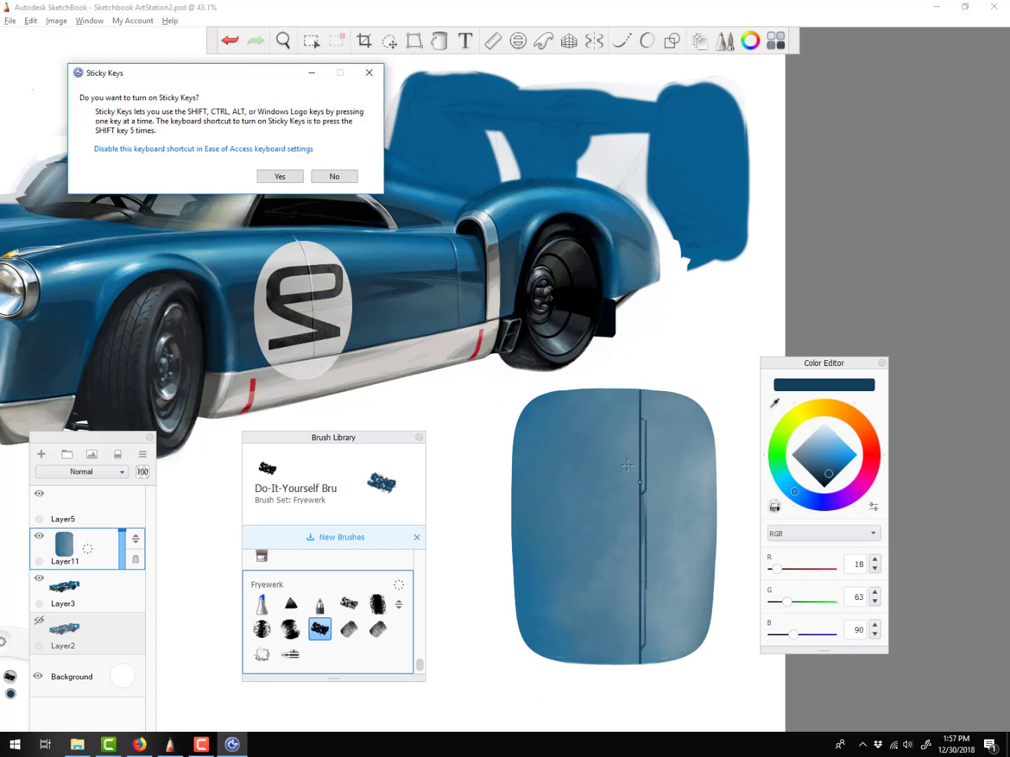
key("Escape")
left_click_drag(646, 511, 644, 585)
left_click_drag(646, 420, 657, 439)
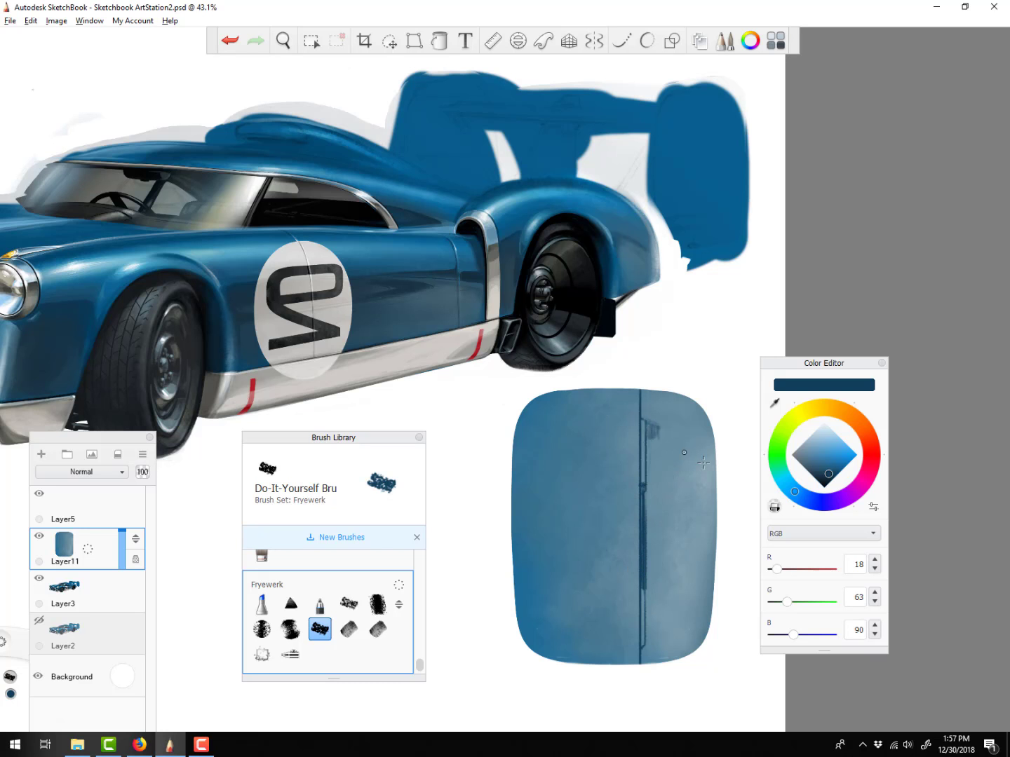
Add light blue highlights and dark edges to the hinge details along the panel's vertical line
left_click(658, 639, "alt")
left_click_drag(642, 590, 643, 642)
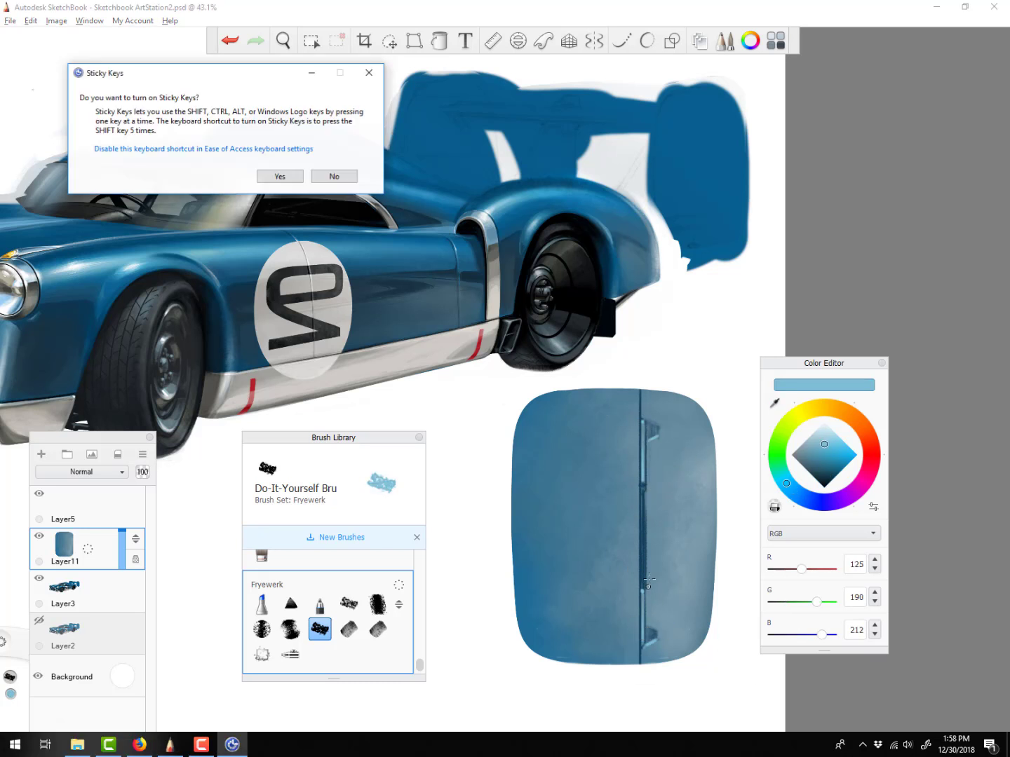
key("Escape")
left_click(653, 426, "alt")
left_click_drag(634, 425, 634, 463)
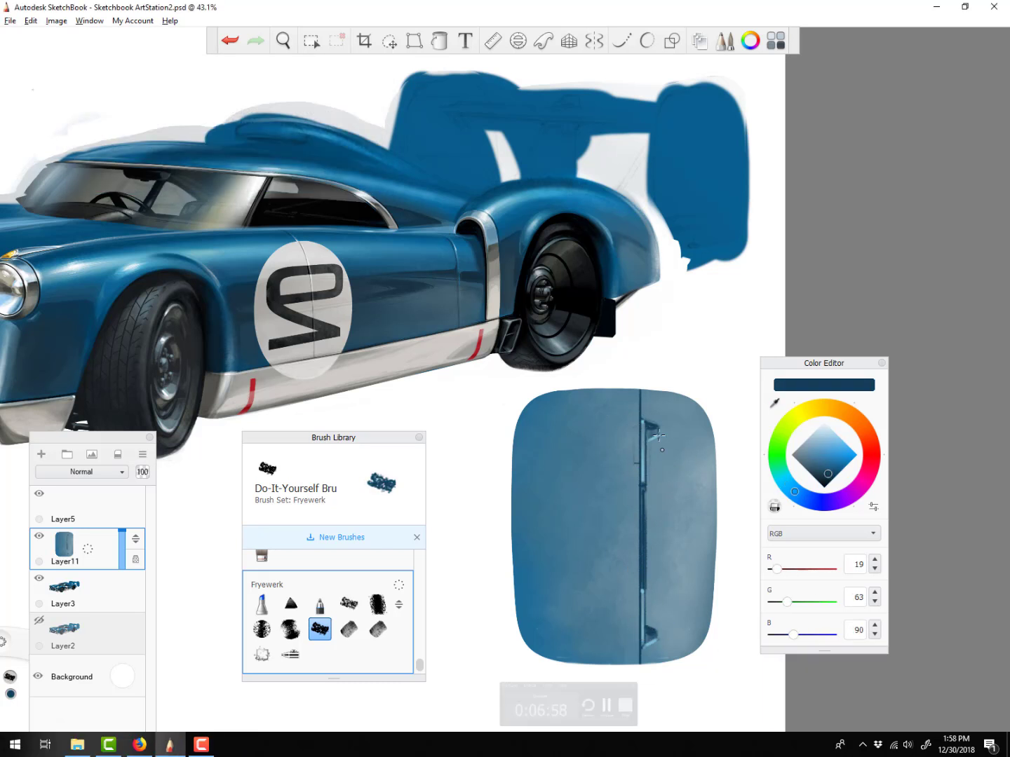
Draw two horizontal hinge arms and two thin horizontal seams on the panel with sampled dark and light blues
left_click_drag(690, 427, 657, 433)
left_click_drag(682, 640, 656, 640)
left_click(334, 175)
left_click(655, 640, "alt")
left_click_drag(659, 429, 689, 431)
left_click(646, 597, "alt")
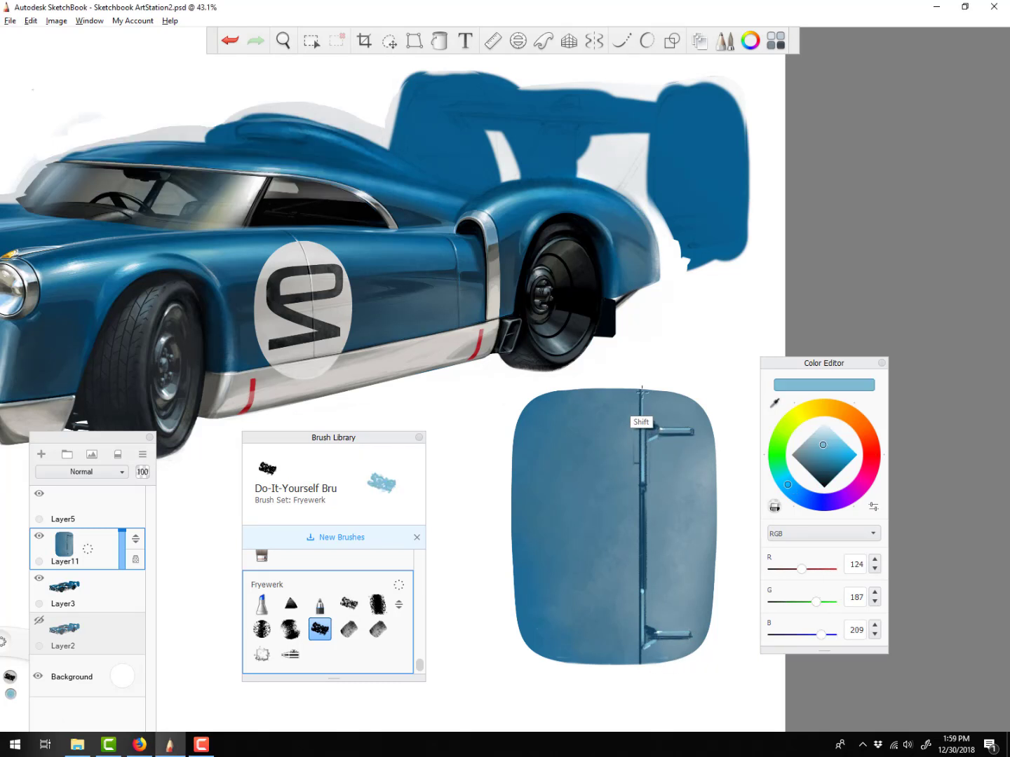
left_click(646, 598, "alt")
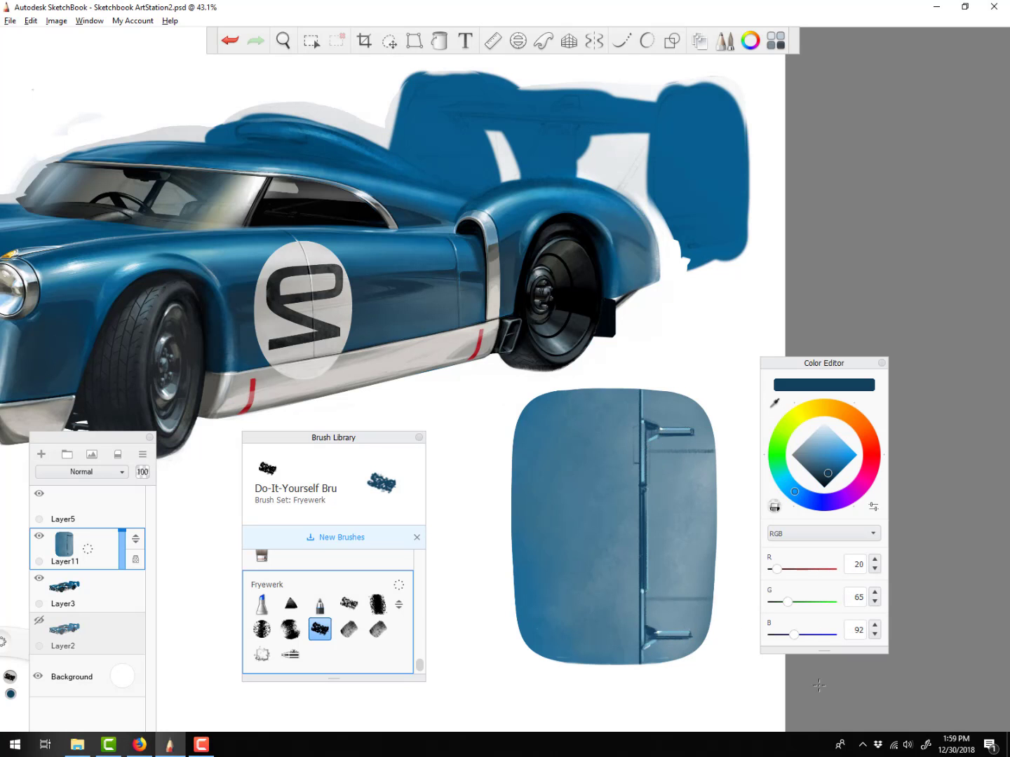
Duplicate the panel layer, select the lower copy and offset it slightly to suggest thickness around the edge
left_click_drag(88, 549, 90, 515)
left_click(101, 590)
left_click(389, 41)
mouse_move(620, 591)
left_mouse_down()
mouse_move(587, 593)
mouse_move(604, 592)
left_mouse_up()
key("Escape")
Paint the rim of the lower panel copy dark blue and add light blue highlights along its edges
key("bracketright")
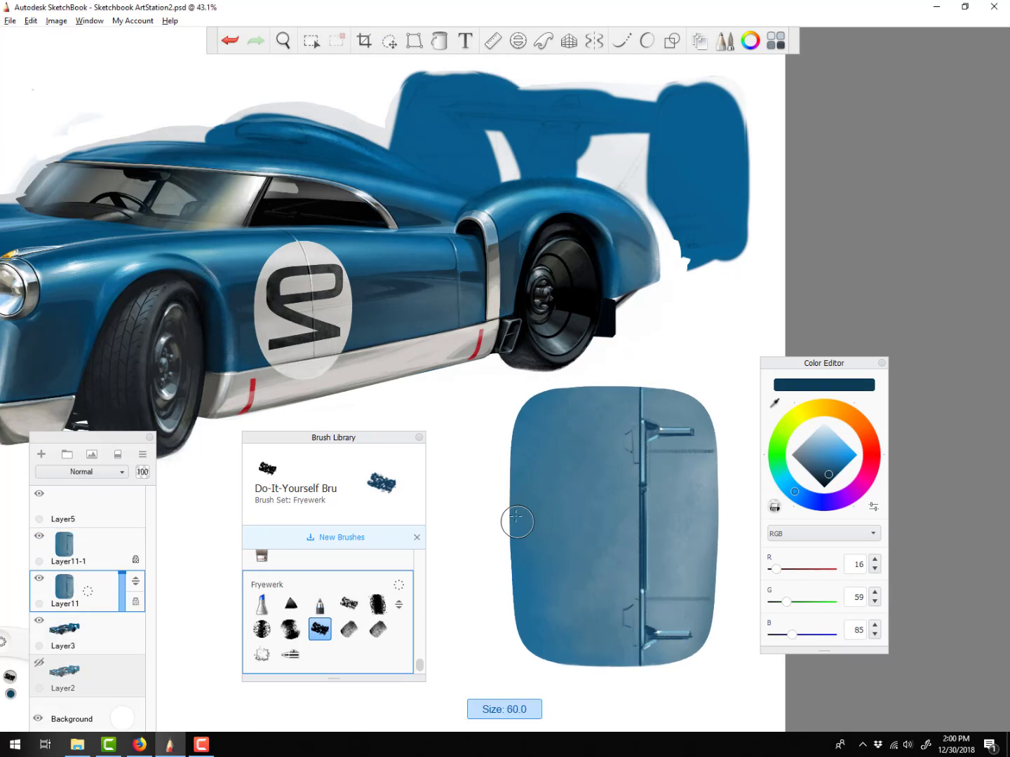
mouse_move(516, 524)
left_mouse_down()
mouse_move(514, 489)
mouse_move(662, 440)
mouse_move(558, 393)
mouse_move(708, 418)
left_mouse_up()
left_click(647, 598, "alt")
left_click(698, 409, "alt")
left_click(698, 408, "alt")
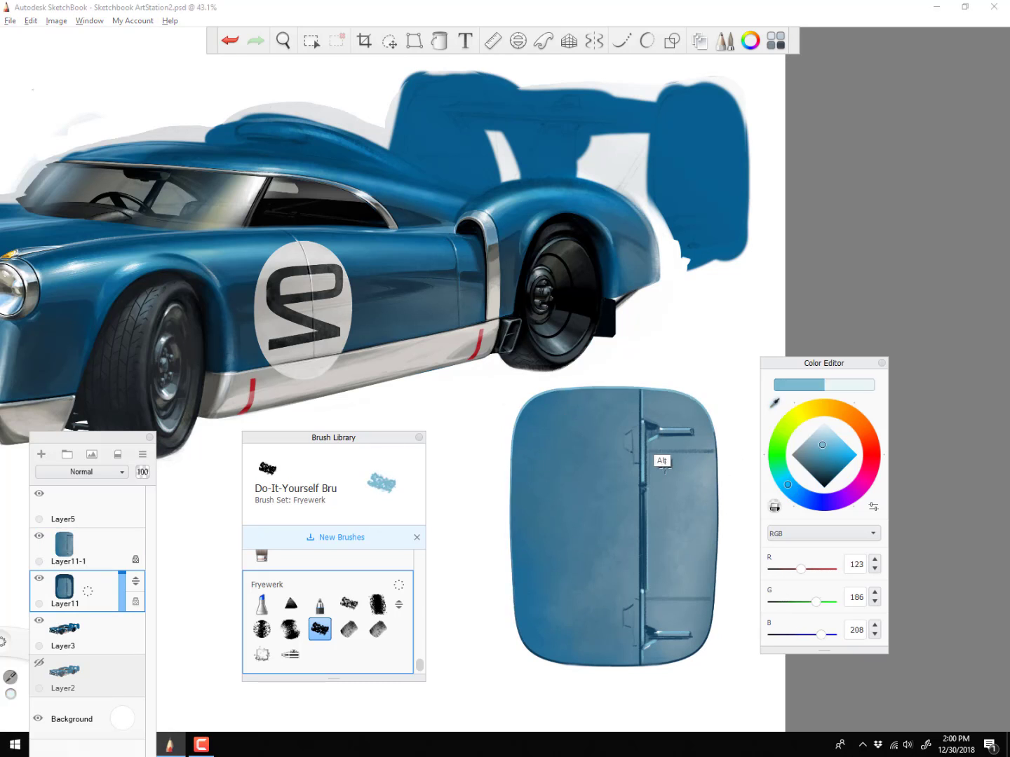
left_click_drag(547, 395, 513, 596)
left_click(540, 388, "alt")
Shift the lower copy further sideways, refine its edge highlights and merge the two panel layers
left_click(389, 41)
left_click_drag(894, 567, 890, 568)
left_click(740, 479)
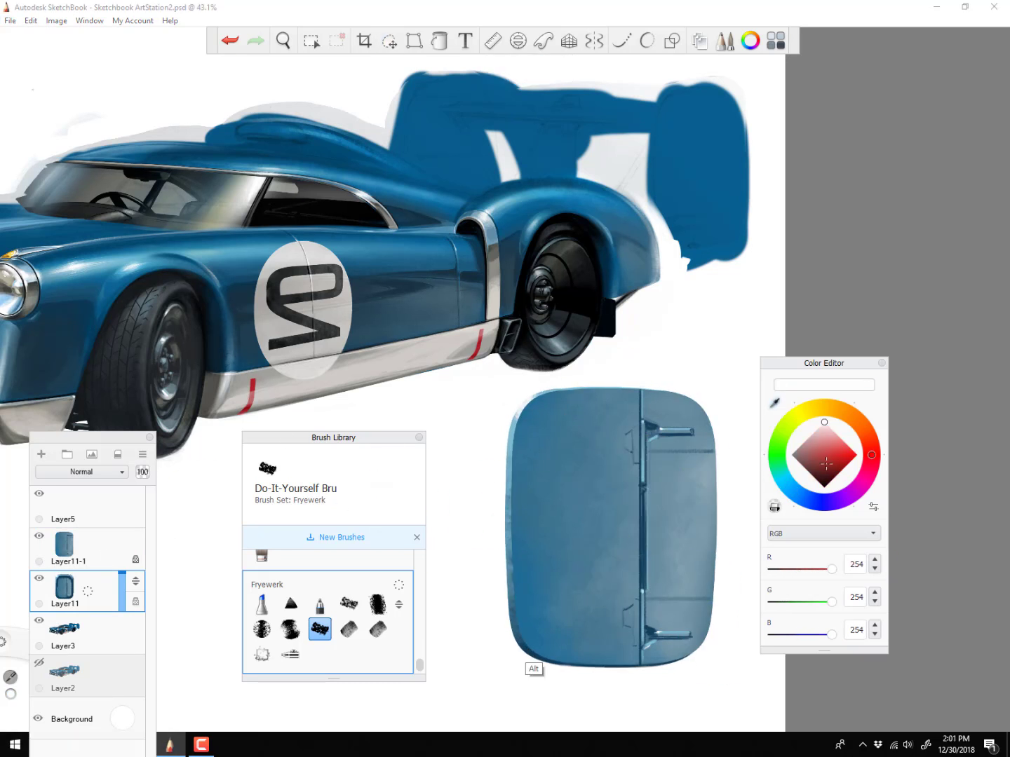
left_click(534, 663, "alt")
left_click_drag(510, 489, 511, 434)
left_click_drag(87, 549, 87, 586)
Paint out the rough blue wing end plate on Layer3 with sampled white
left_click(102, 591)
left_click(633, 73, "alt")
mouse_move(665, 150)
left_mouse_down()
mouse_move(682, 88)
mouse_move(690, 239)
mouse_move(729, 231)
left_mouse_up()
Duplicate the finished panel layer, hide the original and distort the copy into the car's perspective
left_click(70, 548)
left_click_drag(88, 549, 89, 517)
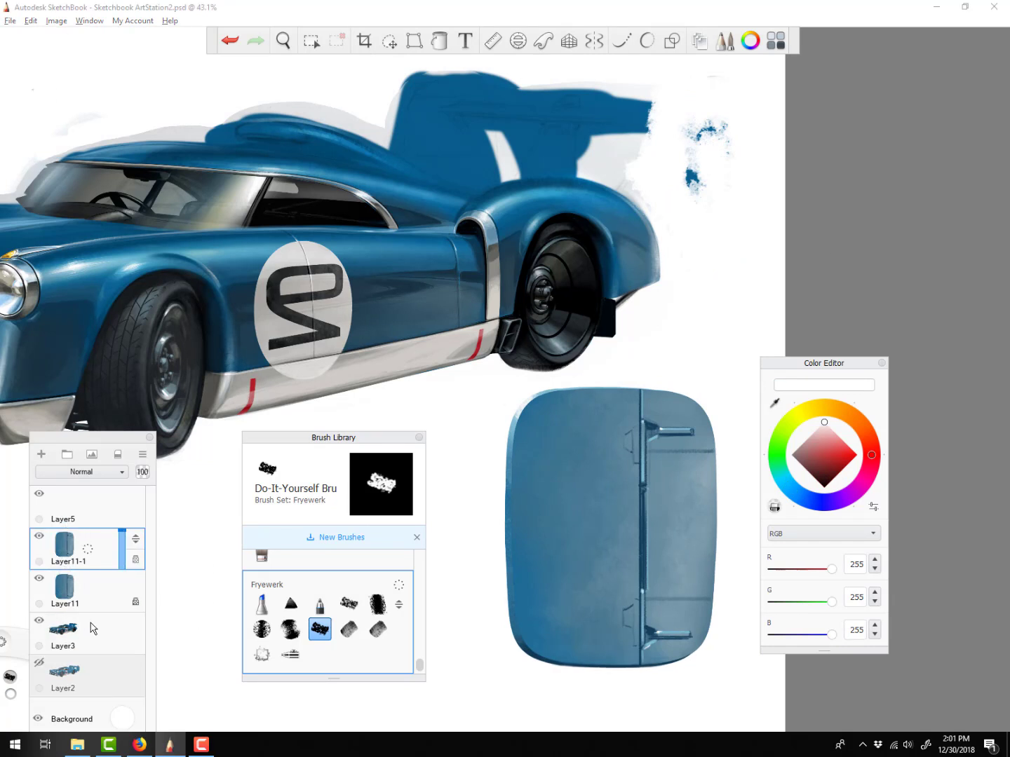
left_click(414, 41)
left_click_drag(670, 321, 666, 327)
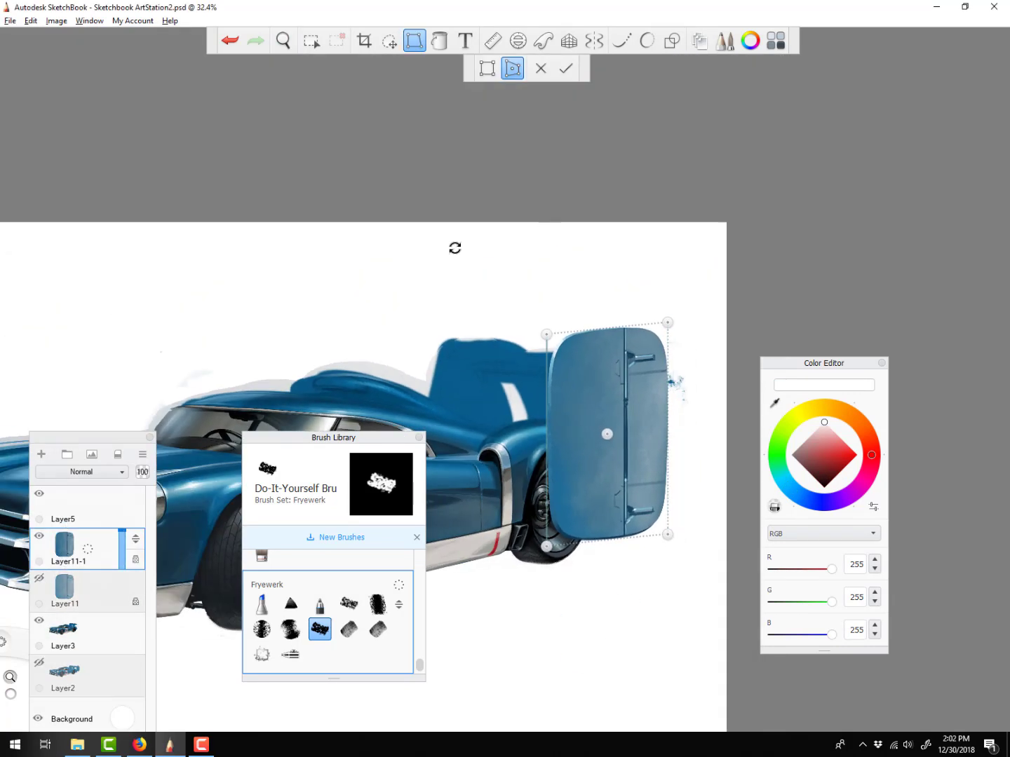
Scale the panel copy to about 63% and move it to the outer end of the rear wing
left_click(389, 41)
left_click_drag(630, 433, 670, 411)
left_click(476, 526)
left_click(672, 427)
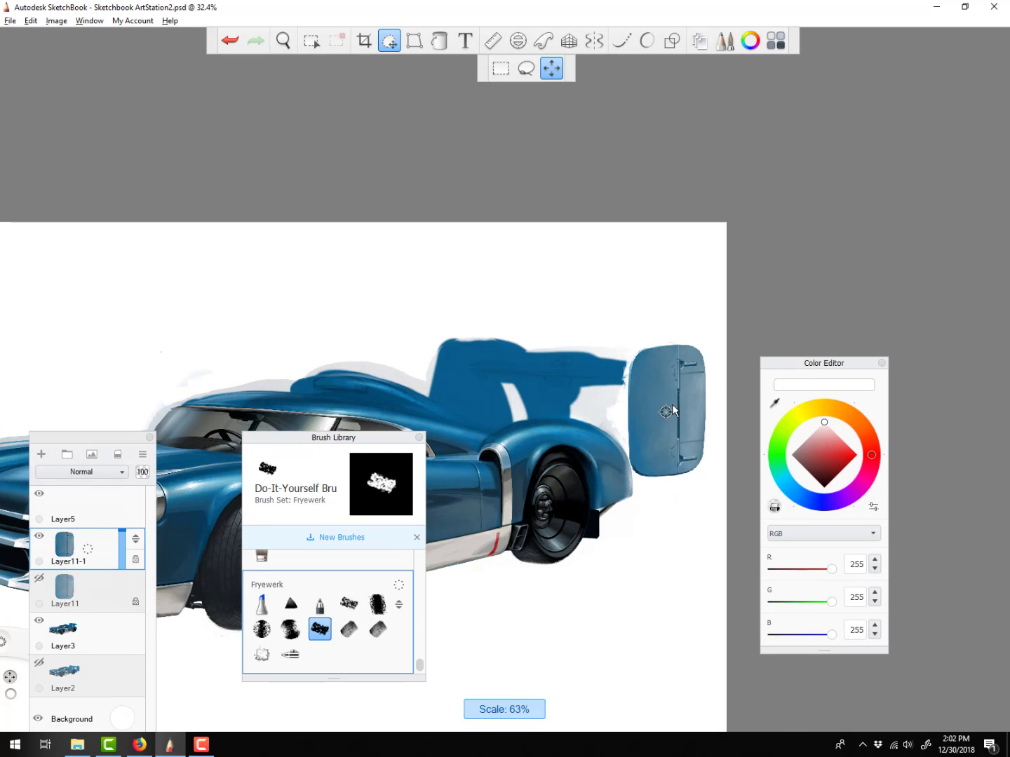
Refine the outer end plate's perspective with Distort and adjust its placement at the wing end
left_click(414, 42)
left_click_drag(704, 476, 701, 475)
left_click(565, 69)
left_click(389, 40)
left_click_drag(688, 407, 713, 418)
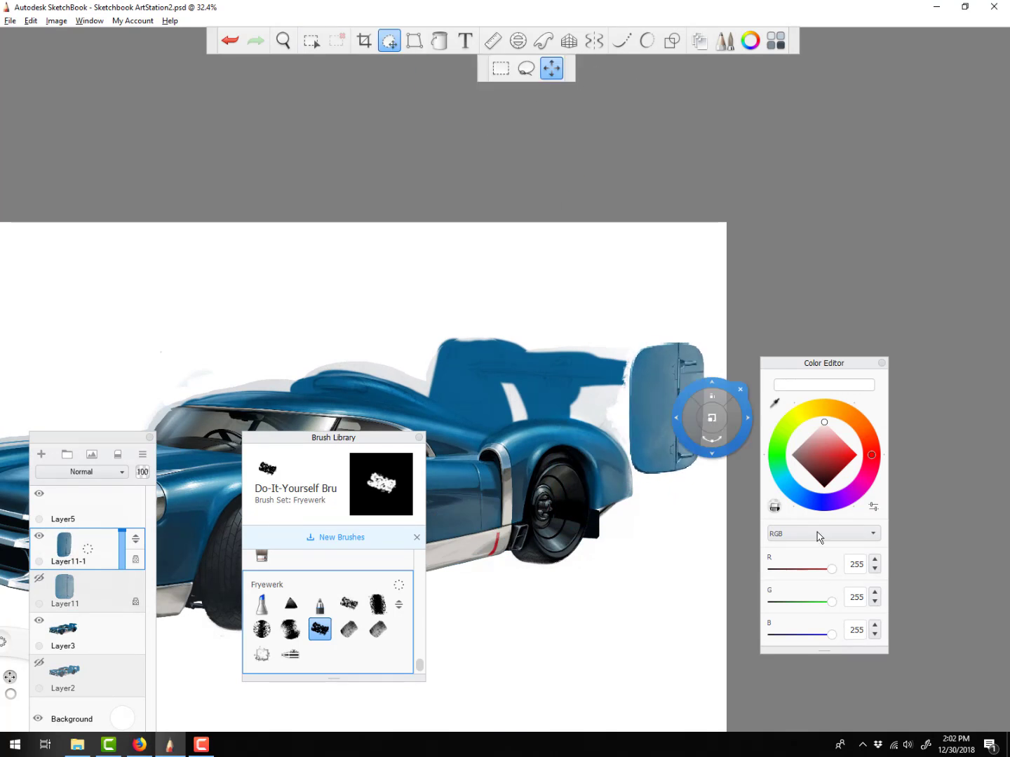
Duplicate the outer end plate layer and move the copy over to the inner end of the rear wing
left_click(583, 528)
left_click(65, 547)
left_click(65, 589)
left_click_drag(586, 452, 667, 448)
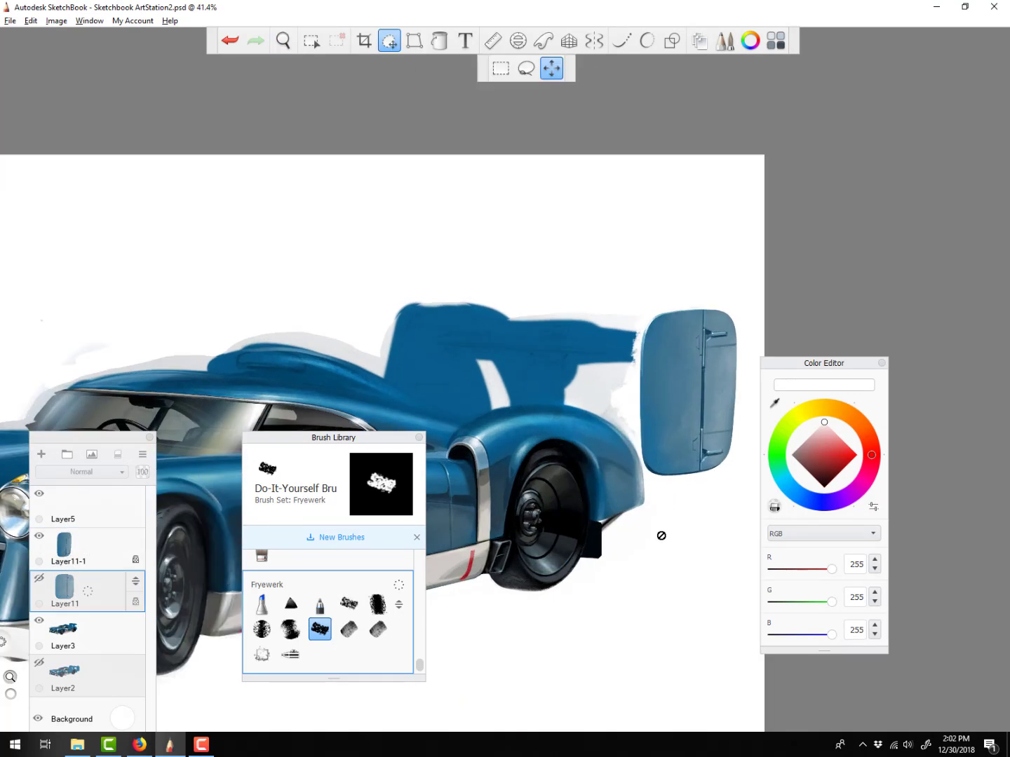
left_click(86, 553)
left_click(388, 41)
left_click_drag(759, 423, 503, 417)
Distort and reposition the inner end plate so that it matches the rear wing's perspective
left_click(415, 42)
left_click(389, 41)
left_click(447, 259)
left_click_drag(479, 305, 444, 325)
left_click(389, 41)
mouse_move(379, 439)
left_mouse_down()
mouse_move(326, 526)
mouse_move(329, 515)
left_mouse_up()
Hide the end plates, paint out the rough blue rear wing on Layer3 with white, and show the plates again
left_click(71, 675)
left_click(39, 536)
left_click(40, 578)
mouse_move(420, 306)
left_mouse_down()
mouse_move(414, 300)
mouse_move(629, 345)
left_mouse_up()
left_click_drag(466, 354, 613, 375)
left_click(39, 536)
left_click(40, 577)
Erase the lower part of the inner end plate along the car body with the transparent colour
left_click(775, 506)
left_click(71, 548)
mouse_move(452, 447)
left_mouse_down()
mouse_move(386, 419)
mouse_move(463, 438)
left_mouse_up()
key("[")
key("space")
left_click_drag(594, 387, 792, 701)
left_click_drag(585, 572, 595, 502)
Mirror the canvas, move Layer2 to the top of the layer stack and make it visible
left_click(56, 22)
left_click(83, 148)
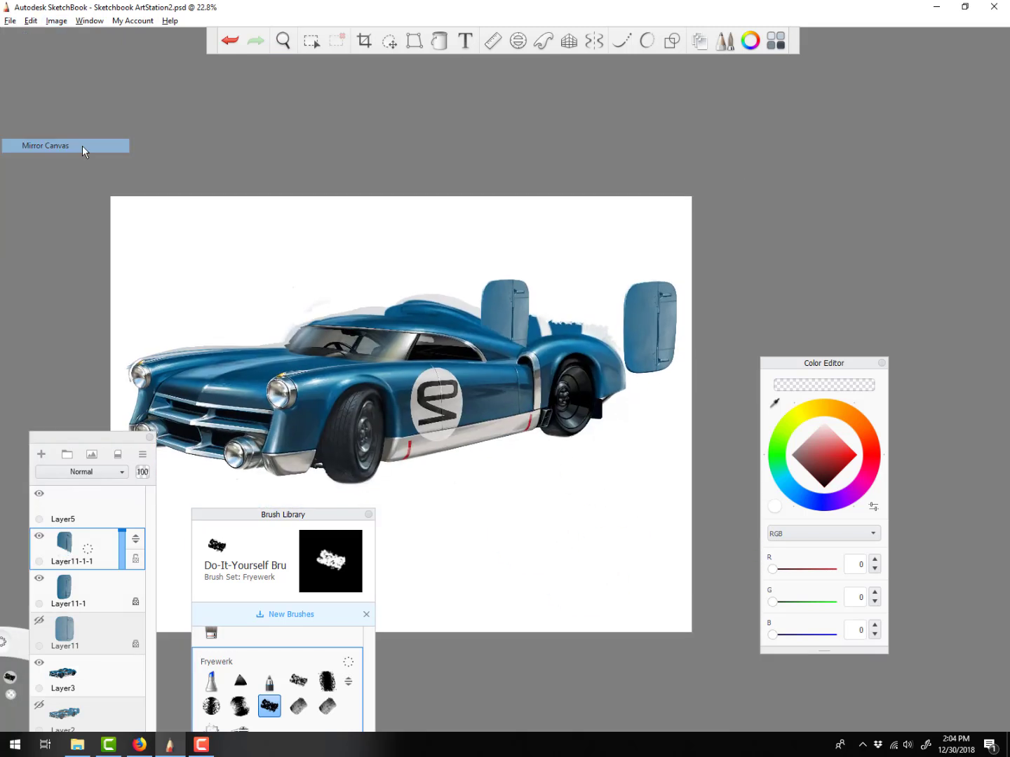
key("space")
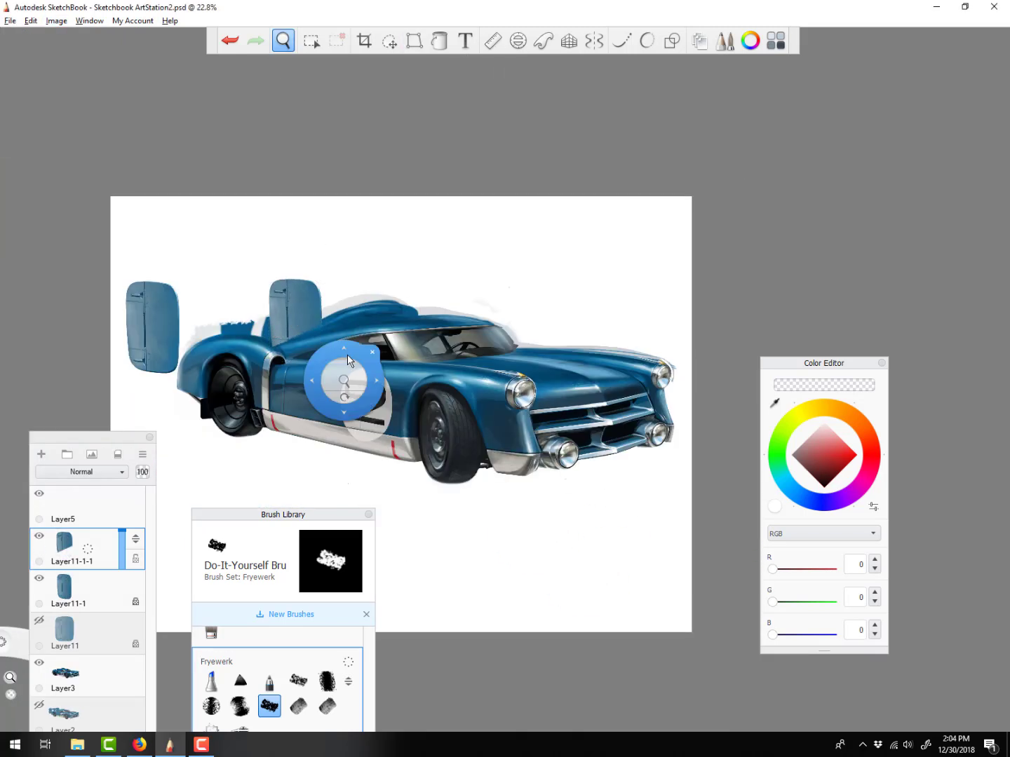
left_click_drag(349, 358, 454, 376)
left_click_drag(450, 390, 501, 384)
left_click(75, 716)
left_click_drag(134, 706, 134, 497)
left_click(39, 495)
Trace the rear wing's shapes in light red on a new layer, hide Layer2 and lower the tracing's opacity to 19
left_click(839, 445)
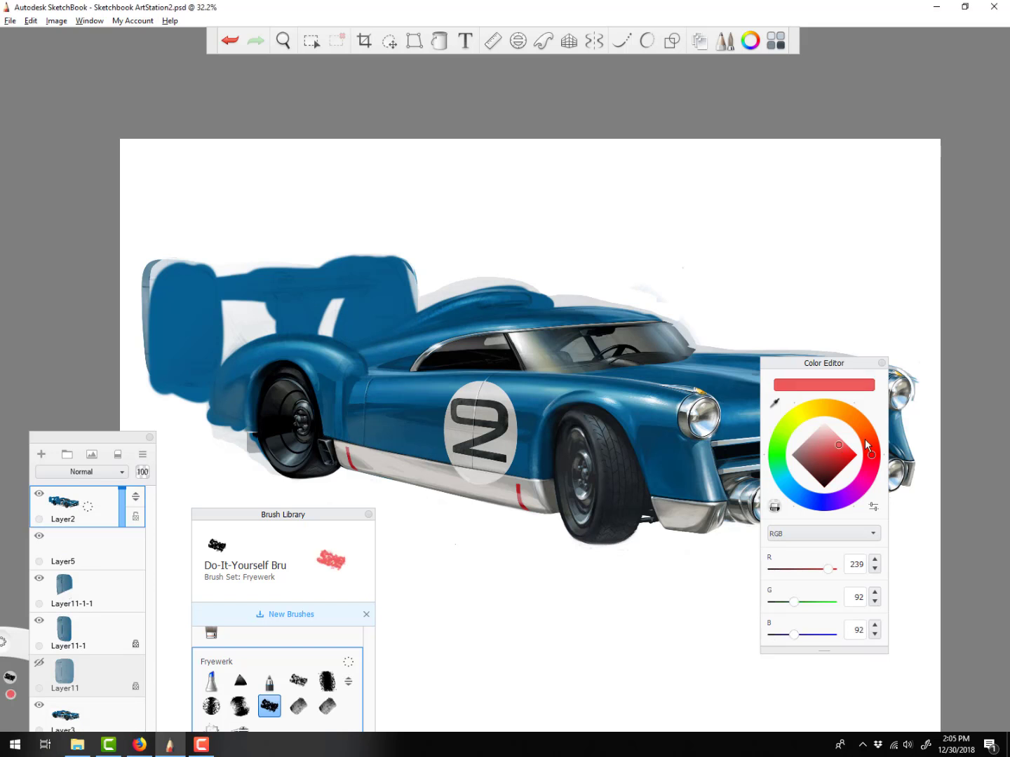
key("ctrl+shift+n")
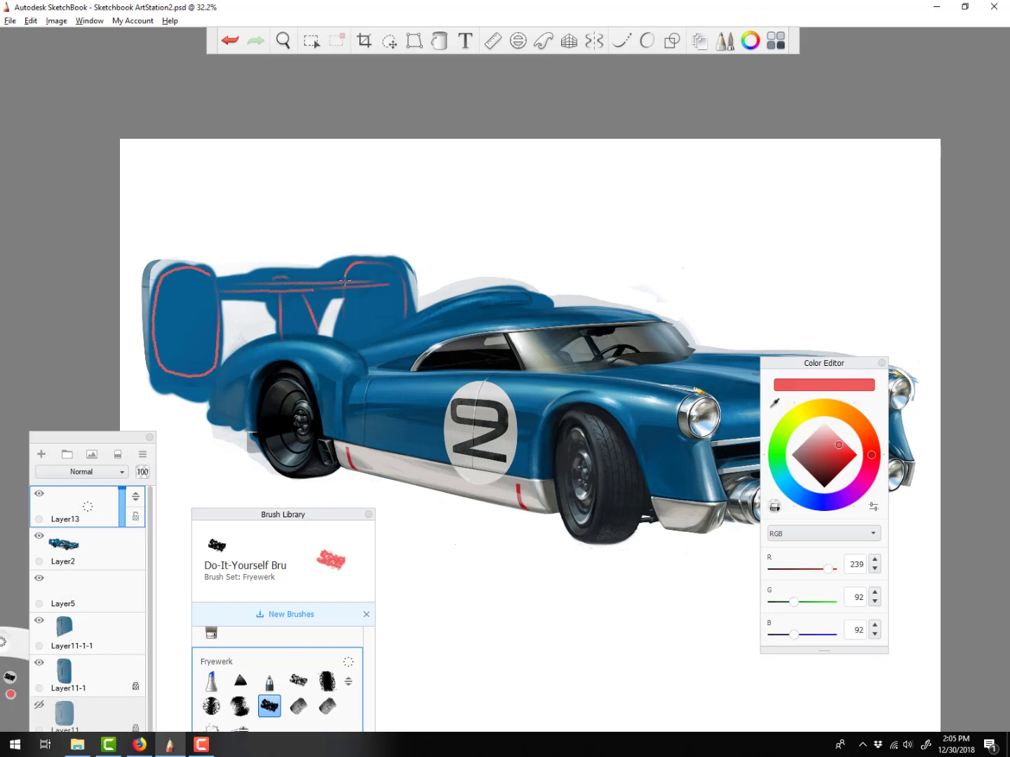
left_click(39, 536)
left_click(39, 622)
left_click(39, 621)
left_click_drag(124, 494, 123, 521)
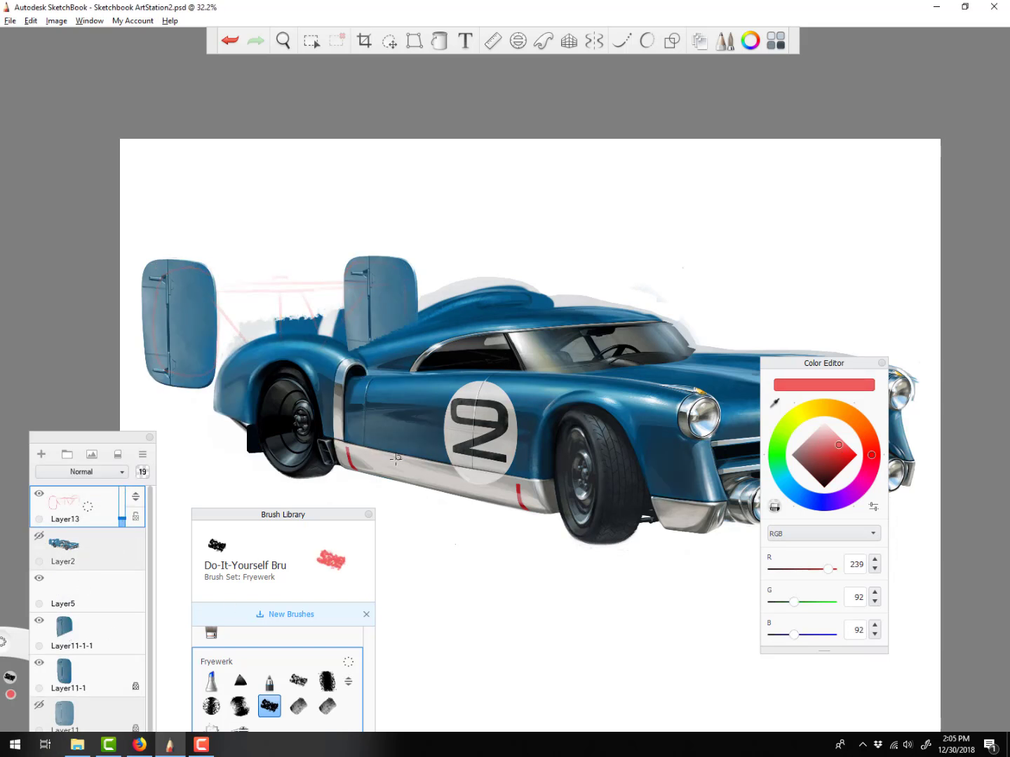
Paint out the blue wing remnants above the rear fender on Layer3 in white with the Do-It-Yourself and Conceptual 1 brushes
scroll(85, 673, "down", 1)
left_click(66, 715)
left_click(824, 423)
key("space")
scroll(471, 410, "up", 1)
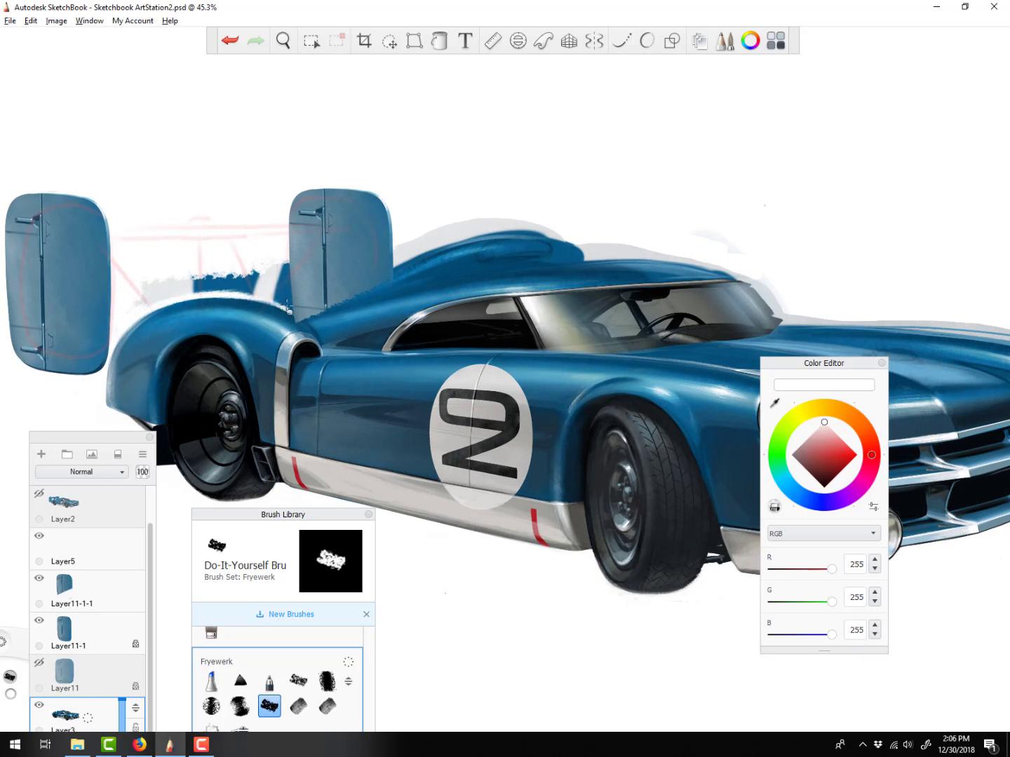
key("bracketright")
mouse_move(289, 309)
left_mouse_down()
mouse_move(277, 267)
mouse_move(291, 306)
left_mouse_up()
left_click(240, 681)
left_click_drag(175, 246, 251, 253)
key("bracketleft")
key("bracketleft")
left_click_drag(154, 304, 238, 299)
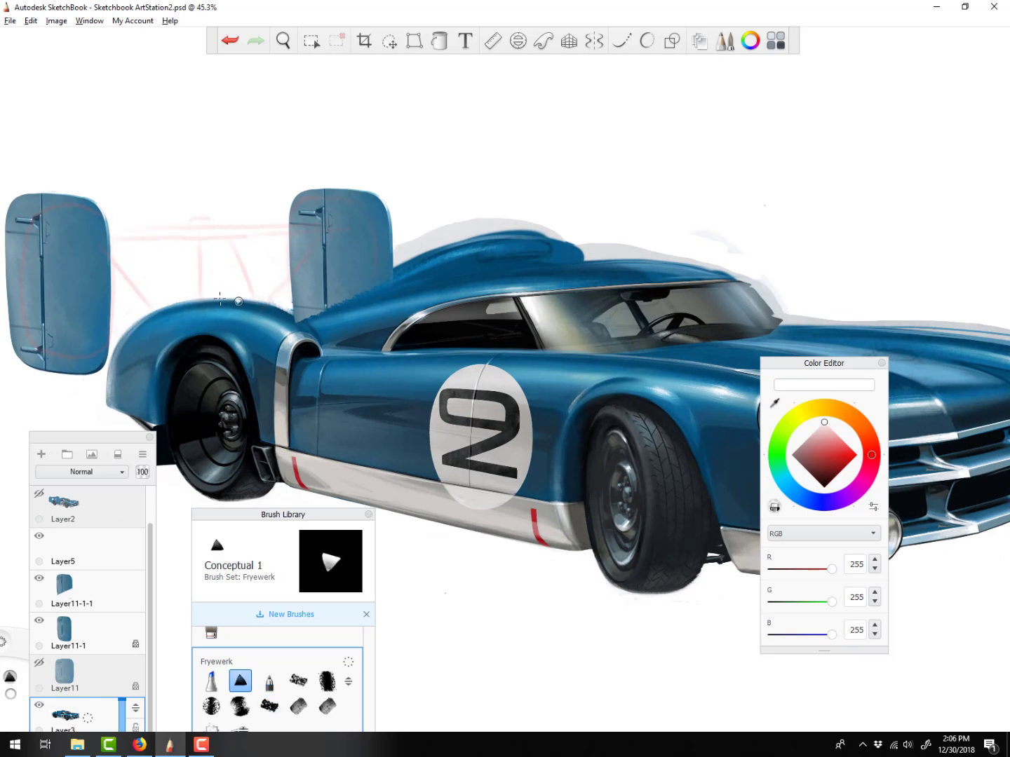
Clean up the inner end plate's lower edge and the roof scoop's upper outline with the transparent colour
left_click(295, 230, "ctrl")
key("grave")
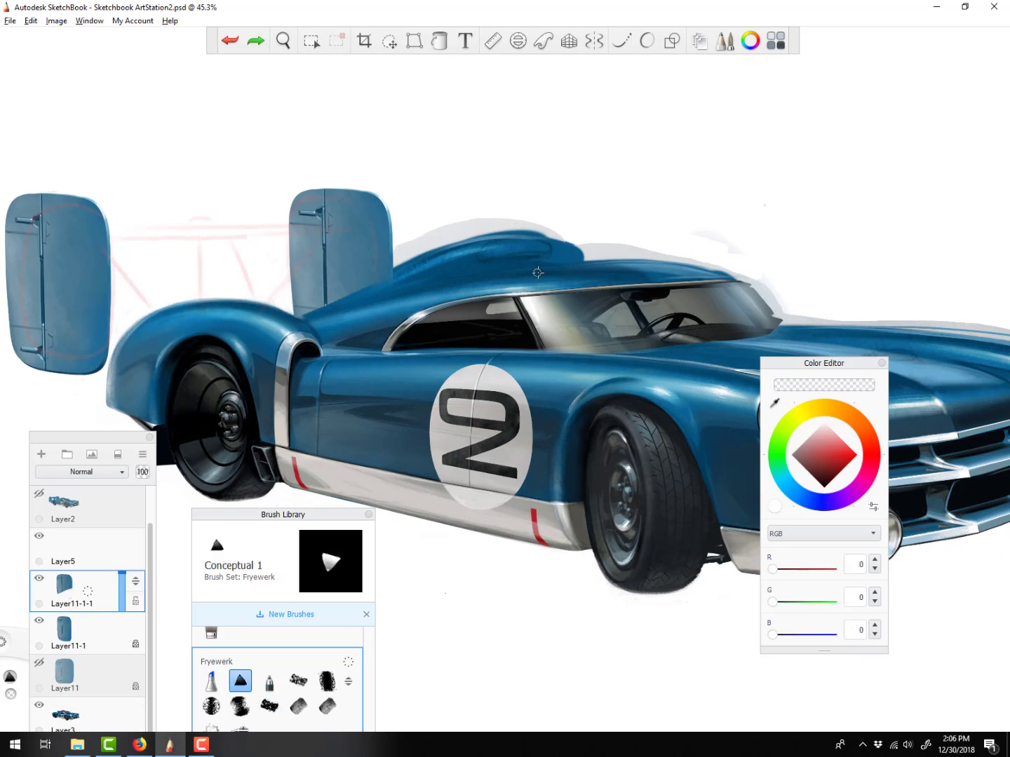
left_click(537, 272, "alt")
left_click(375, 282, "ctrl")
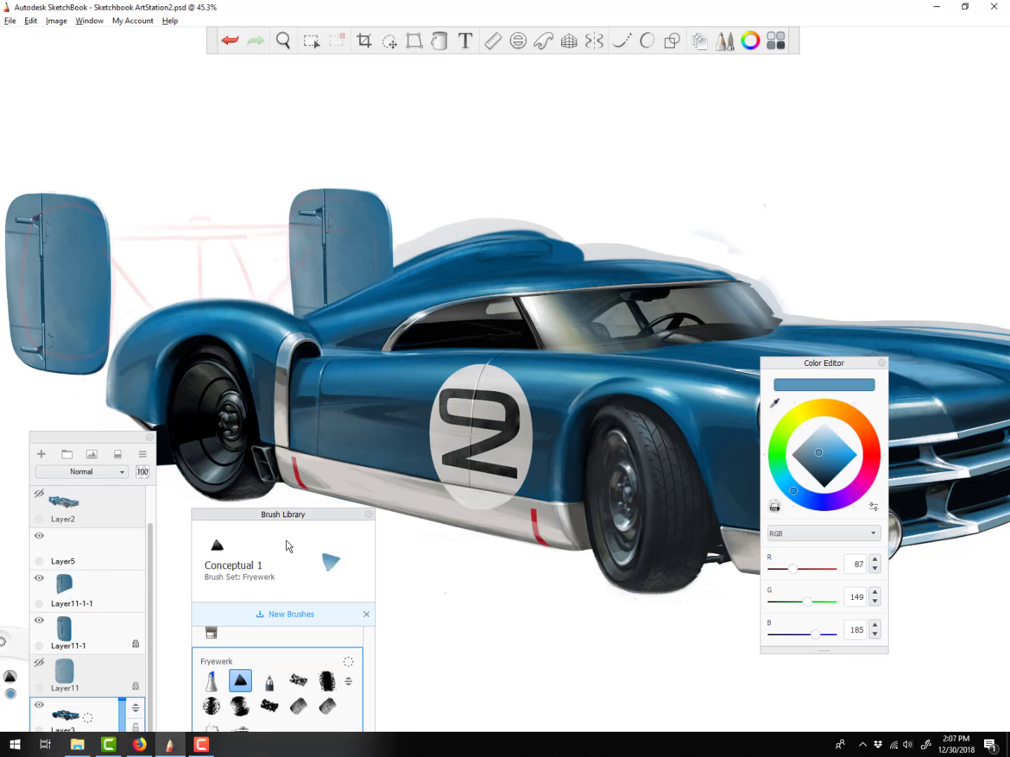
key("grave")
key("bracketleft")
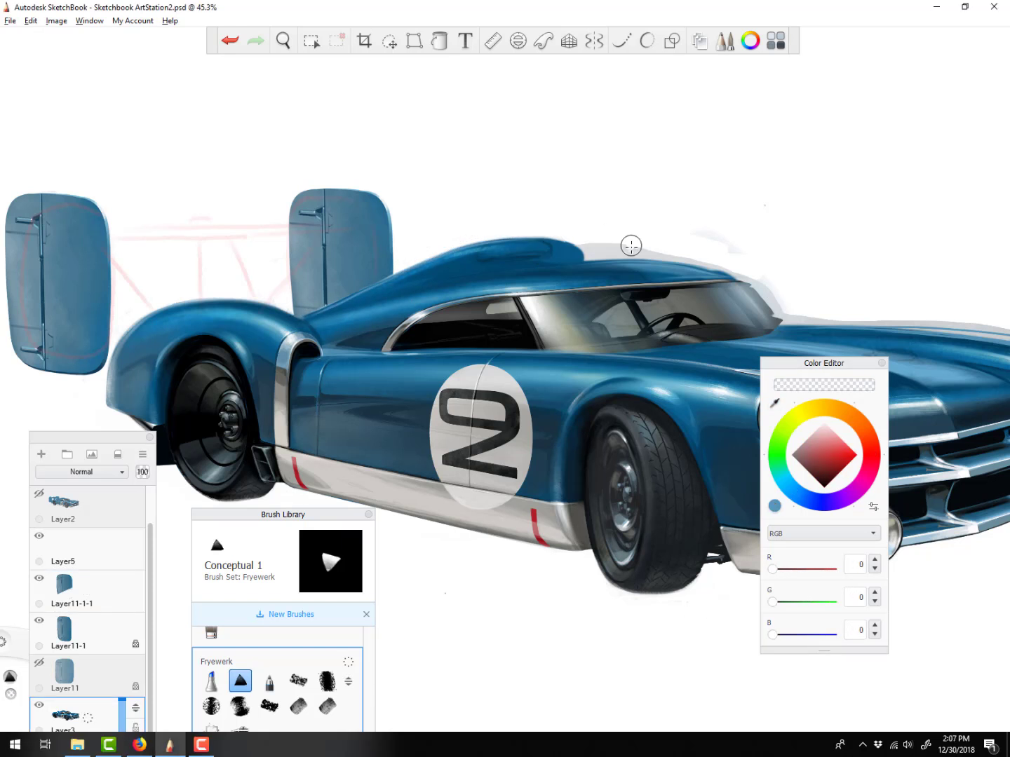
Turn on steady stroke and paint the body edge at the base of the inner end plate with sampled blues
scroll(487, 312, "up", 2)
left_click(420, 363, "alt")
key("o")
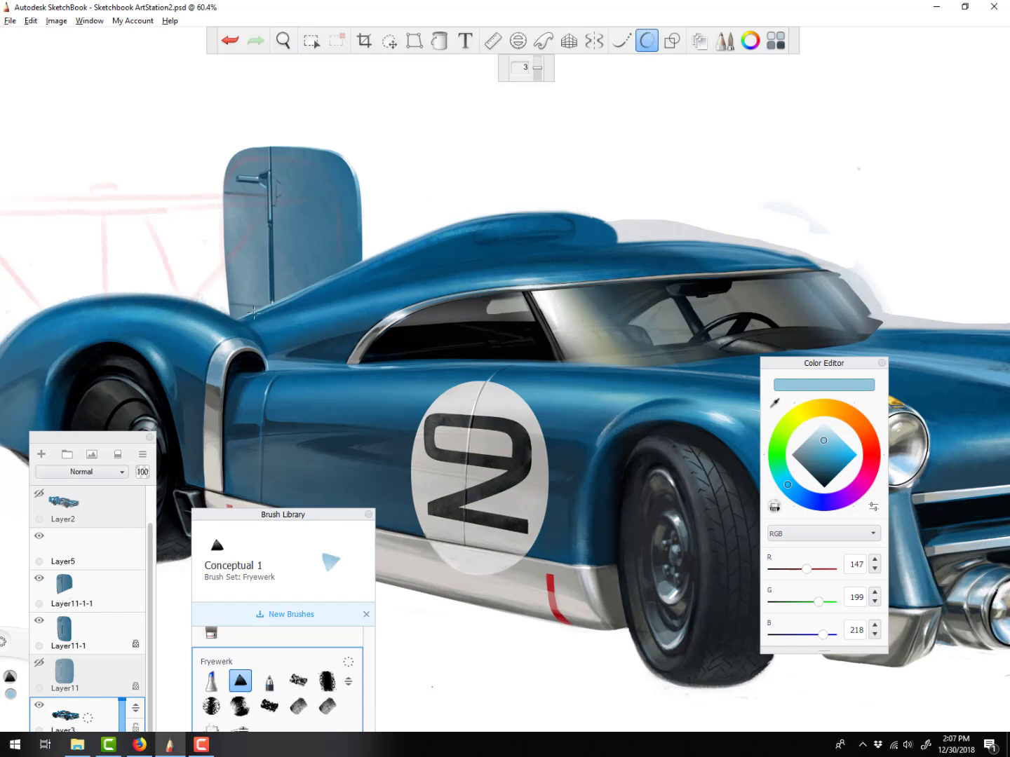
left_click(567, 278, "alt")
key("bracketleft")
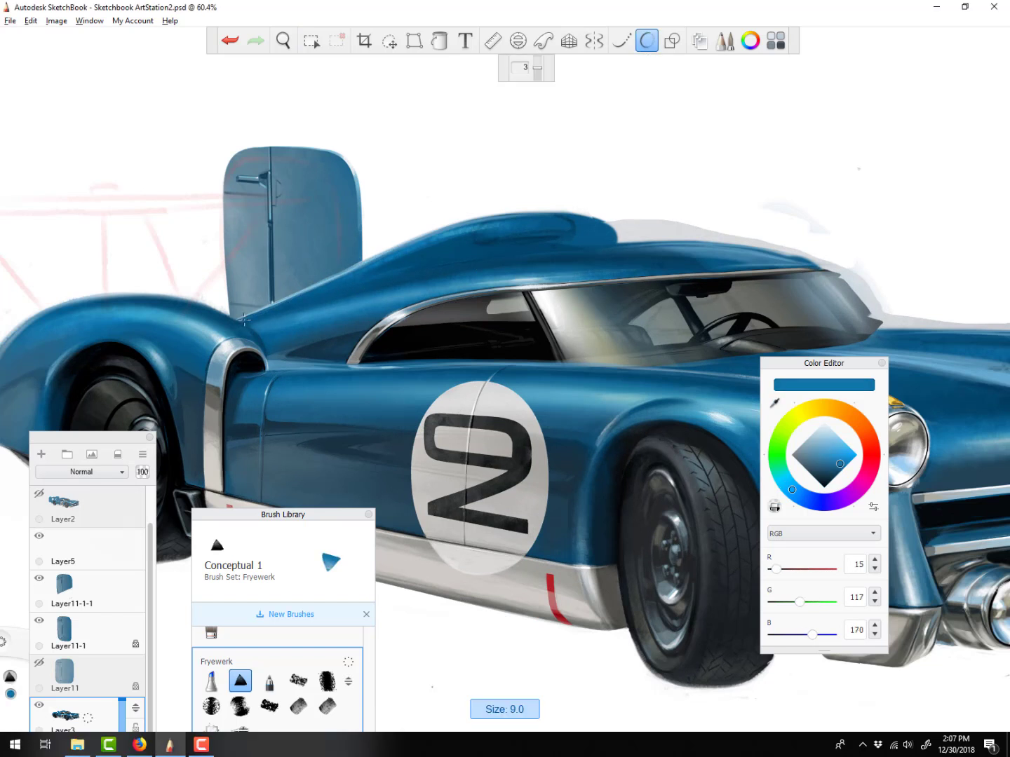
left_click(328, 287, "alt")
key("bracketleft")
mouse_move(242, 318)
left_mouse_down()
mouse_move(362, 267)
mouse_move(342, 293)
mouse_move(355, 295)
left_mouse_up()
Blend the sloping rear roofline beside the inner end plate with darker sampled blues at brush size 6
left_click(375, 287, "alt")
left_click(554, 281, "alt")
key("ctrl+z")
left_click(394, 287, "alt")
left_click(335, 287, "alt")
left_click(328, 287, "alt")
key("bracketleft")
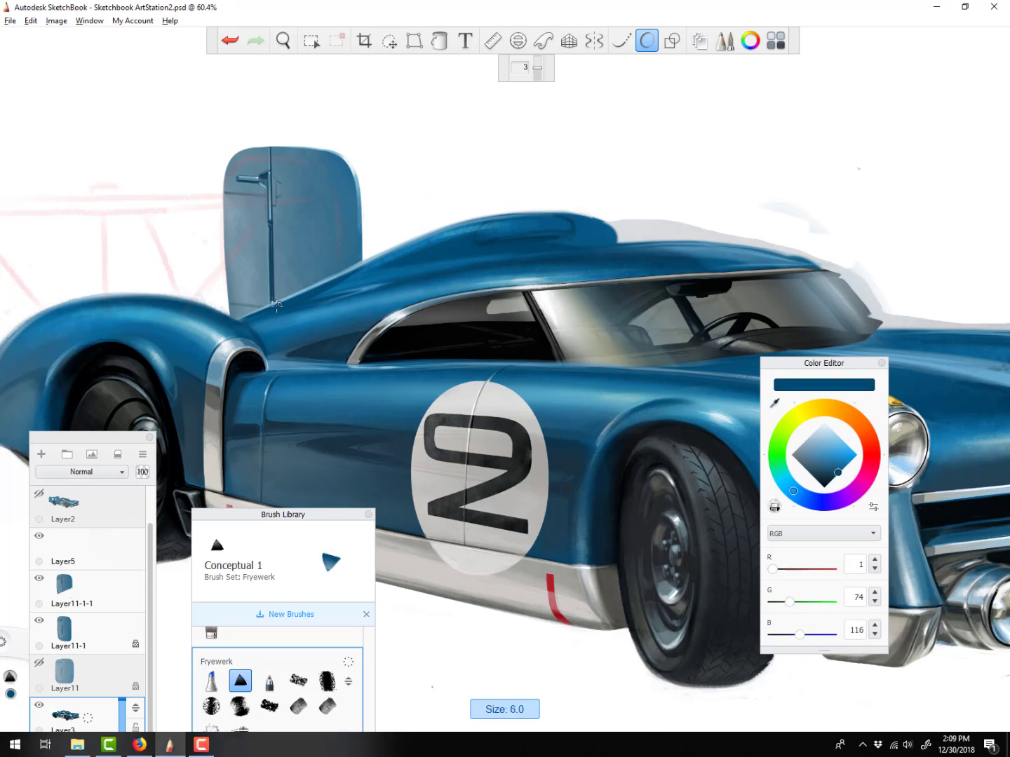
left_click_drag(261, 313, 377, 259)
Add a layer beneath the outer end plate's layer and paint the dark blue wing blade between both end plates
left_click_drag(509, 299, 695, 309)
left_click(99, 633)
left_click(42, 456)
left_click_drag(135, 665, 131, 579)
left_click_drag(136, 665, 133, 620)
left_click_drag(169, 214, 496, 218)
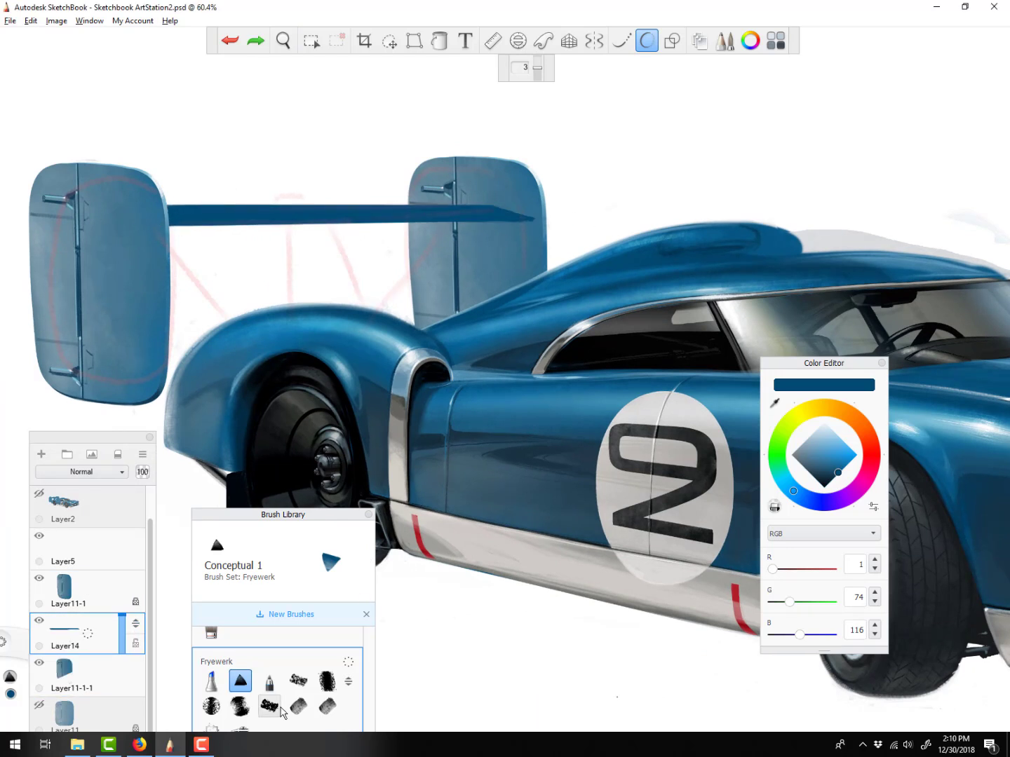
Lock Layer14's transparency and paint lighter blue highlights along the length of the wing blade
left_click(309, 328, "alt")
left_click(135, 644)
left_click_drag(533, 221, 169, 216)
left_click_drag(510, 212, 167, 212)
left_click(268, 706)
left_click(168, 242, "alt")
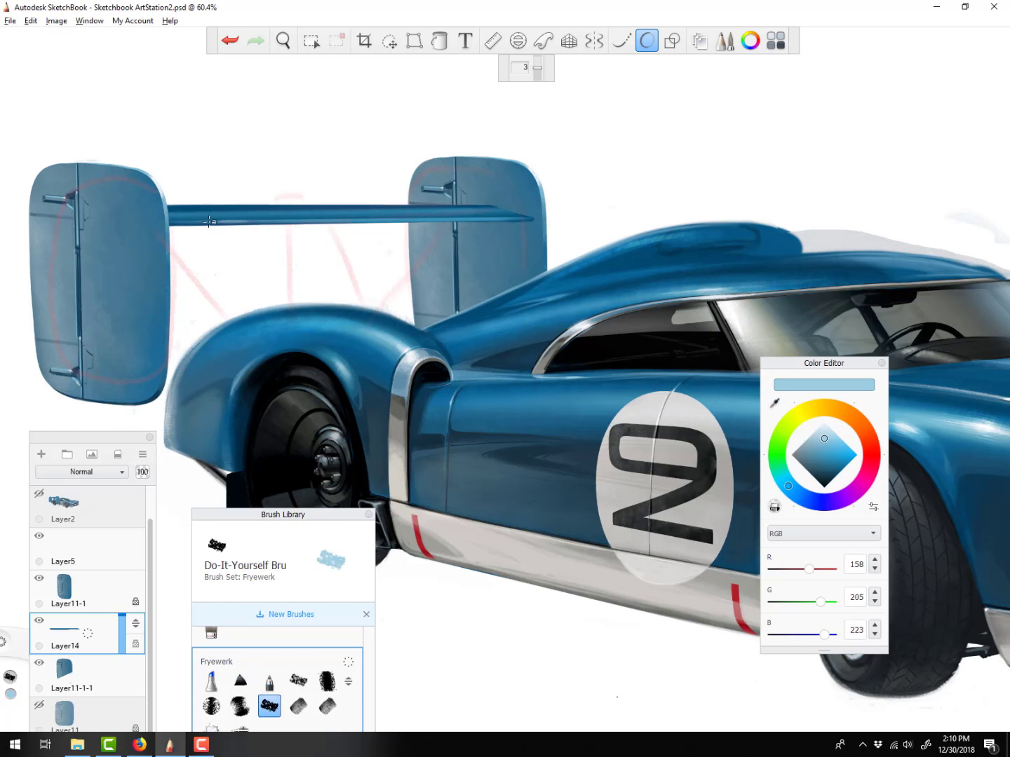
left_click_drag(328, 211, 446, 211)
Turn off steady stroke and retouch the wing blade's highlights near the inner end plate with sampled colours
left_click(405, 378, "alt")
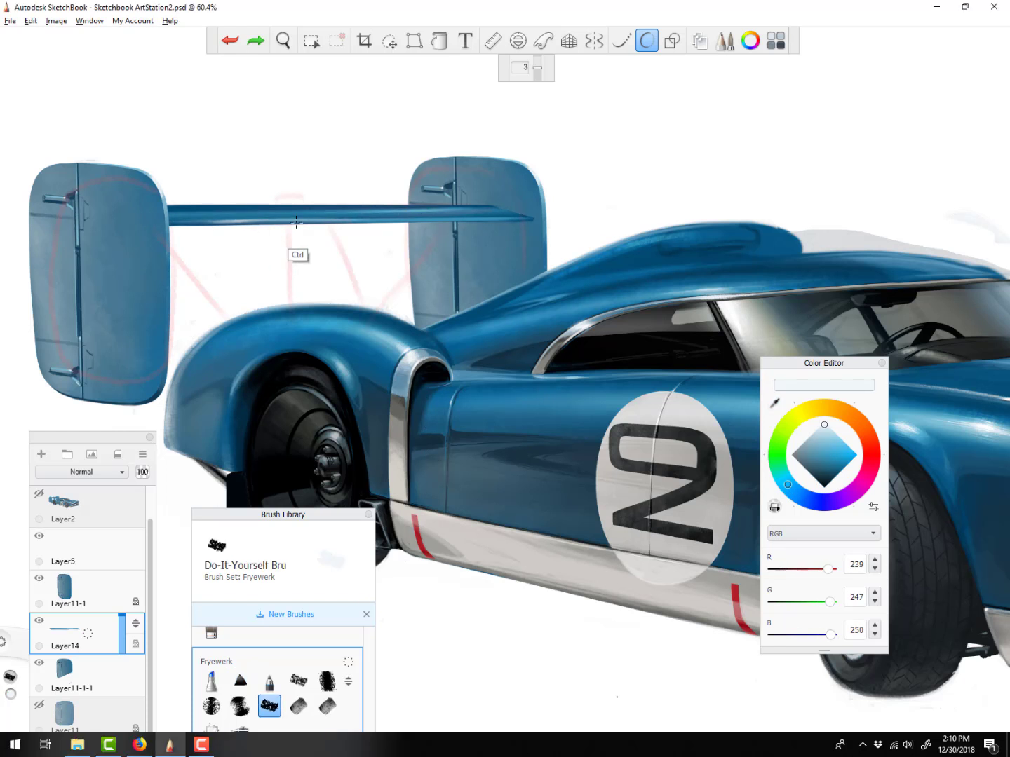
left_click(490, 428, "alt")
left_click(646, 41)
key("[")
left_click_drag(430, 213, 498, 212)
left_click(497, 474, "alt")
left_click(458, 211, "alt")
Block in a diagonal dark blue wing shadow across the inner end plate on a new layer above Layer11-1-1
left_click(95, 597)
left_click(110, 677)
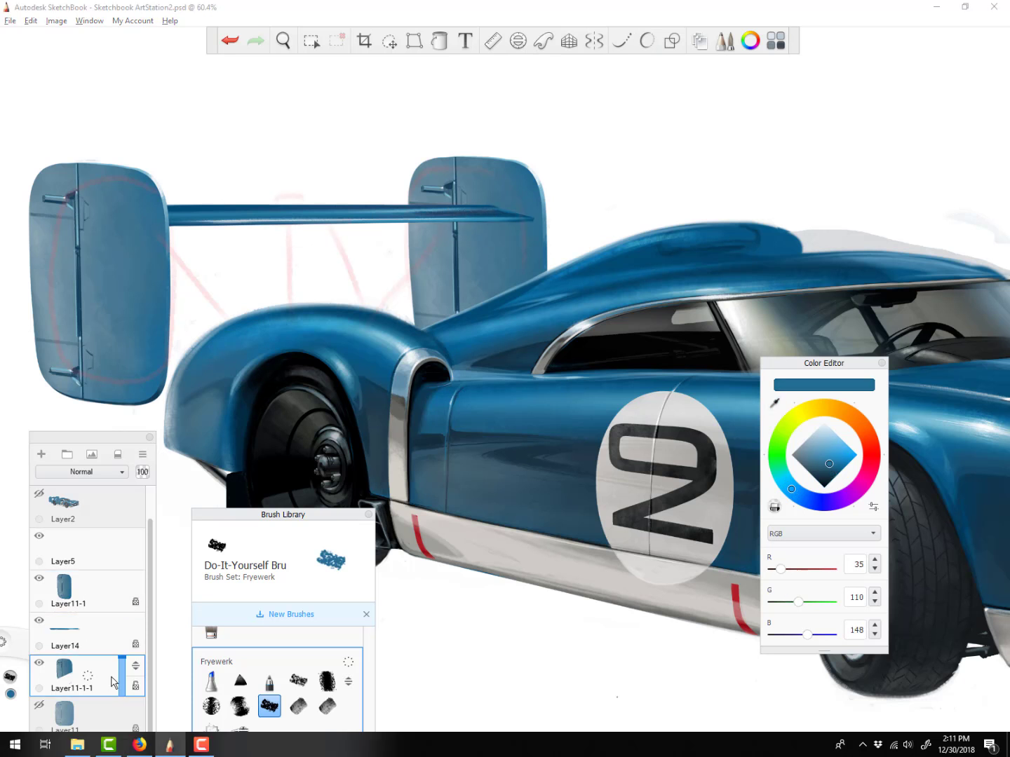
left_click(490, 484, "alt")
left_click_drag(111, 661, 111, 617)
key("[")
mouse_move(480, 223)
left_mouse_down()
mouse_move(528, 223)
mouse_move(484, 286)
mouse_move(468, 281)
mouse_move(428, 301)
mouse_move(470, 298)
left_mouse_up()
left_click(492, 312, "alt")
key("]")
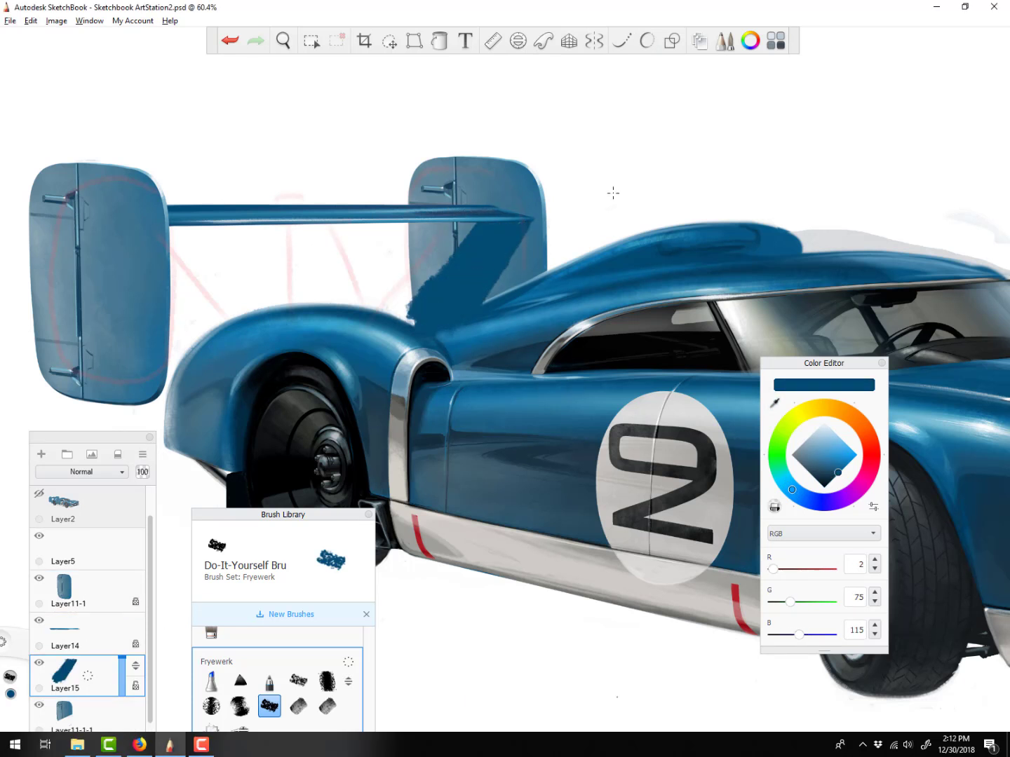
Trim the shadow's rough edges with a selection and erase its overlap on the car body with the Conceptual 1 brush
key("m")
left_click_drag(575, 163, 371, 353)
key("Delete")
key("ctrl+d")
left_click(241, 681)
mouse_move(484, 219)
left_mouse_down()
mouse_move(420, 328)
mouse_move(491, 319)
left_mouse_up()
key("ctrl+z")
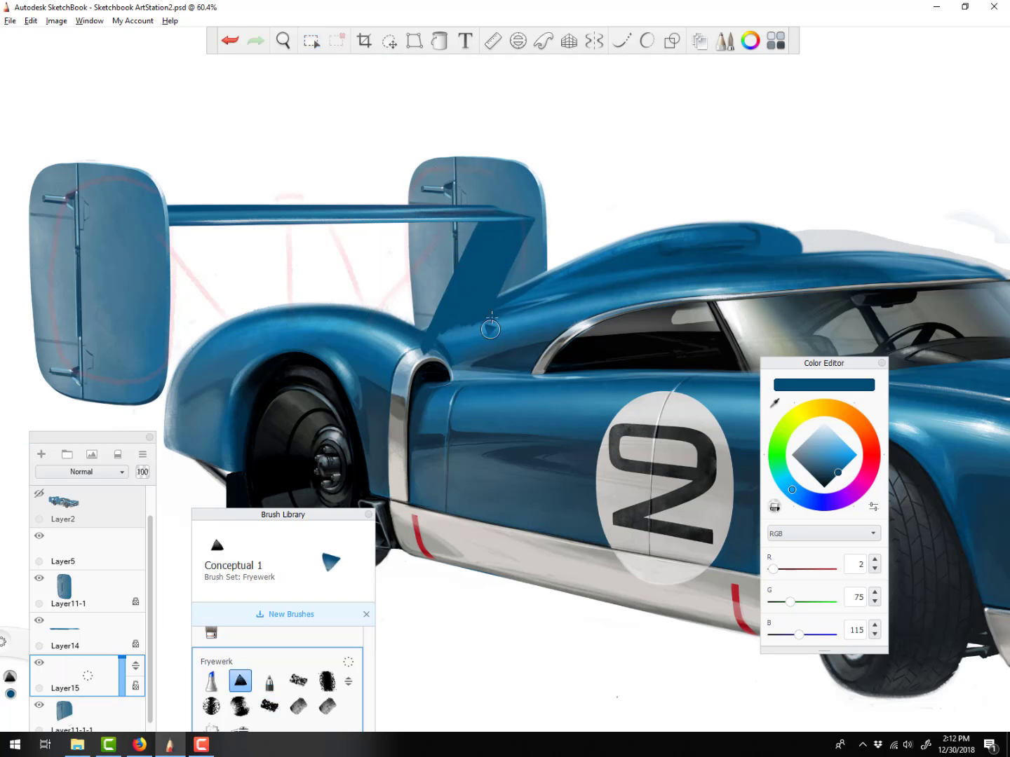
key("e")
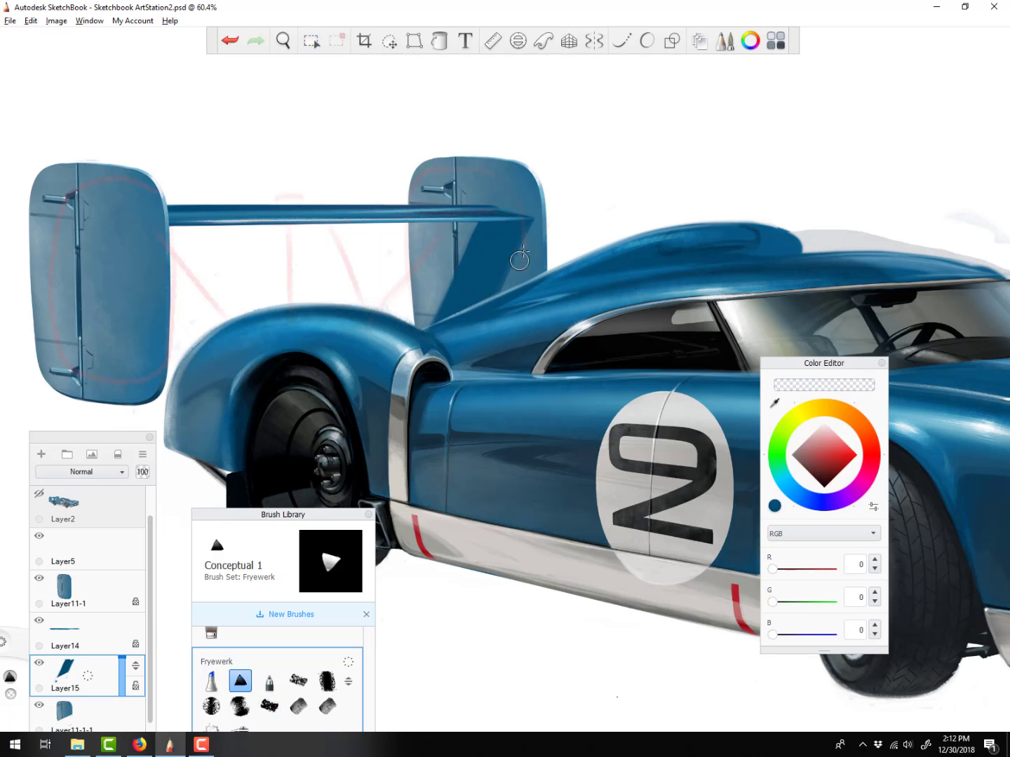
Soften the wing shadow with the Hard Airbrush and distort it to spread wider across the inner end plate
left_click(240, 728)
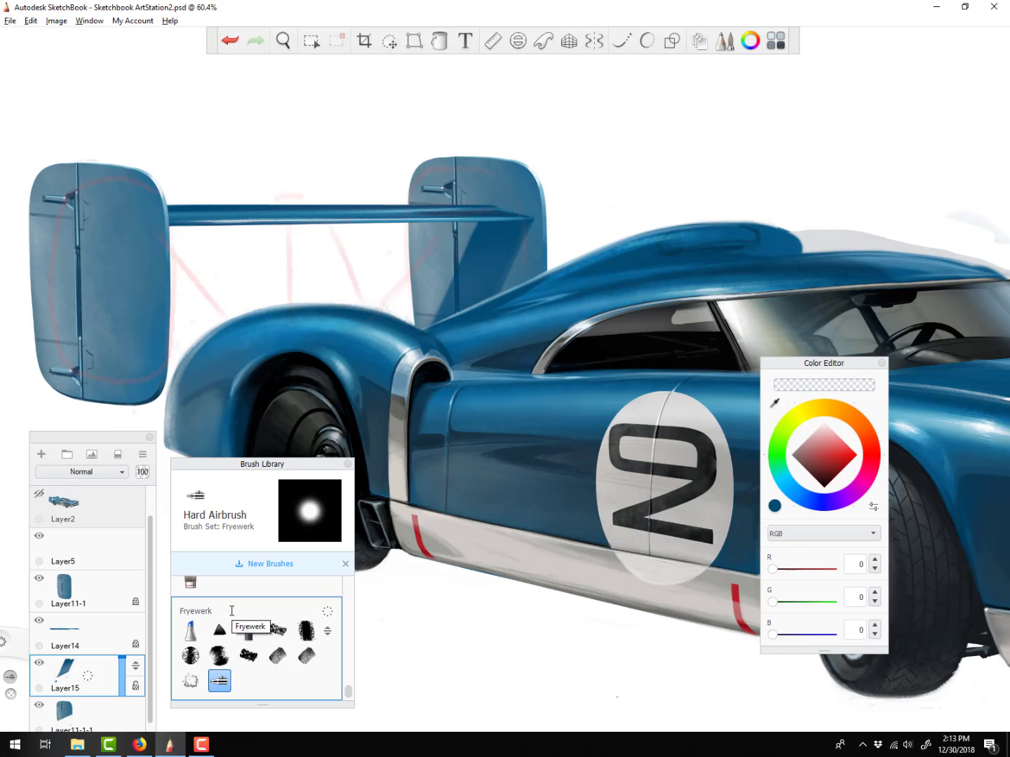
left_click(31, 22)
left_click(413, 41)
left_click_drag(531, 347, 535, 383)
left_click_drag(383, 209, 363, 210)
left_click(566, 68)
Refine the wing blade's tip at the inner end plate on Layer14 with the Conceptual 1 brush
left_click(220, 630)
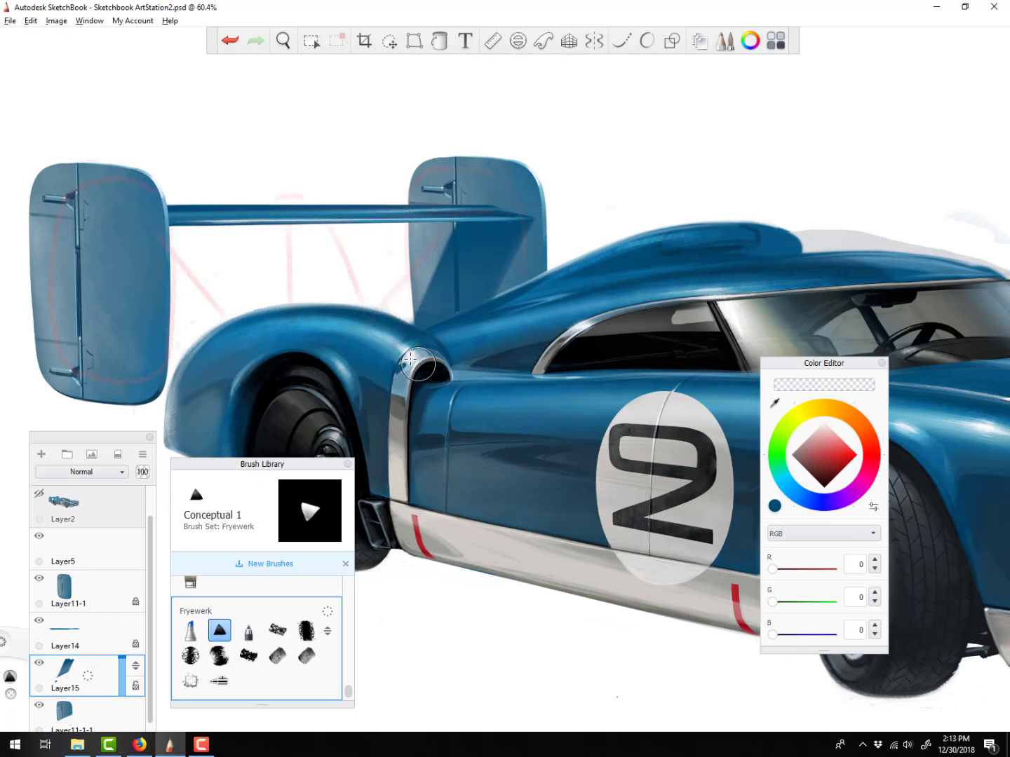
key("[")
left_click(89, 621)
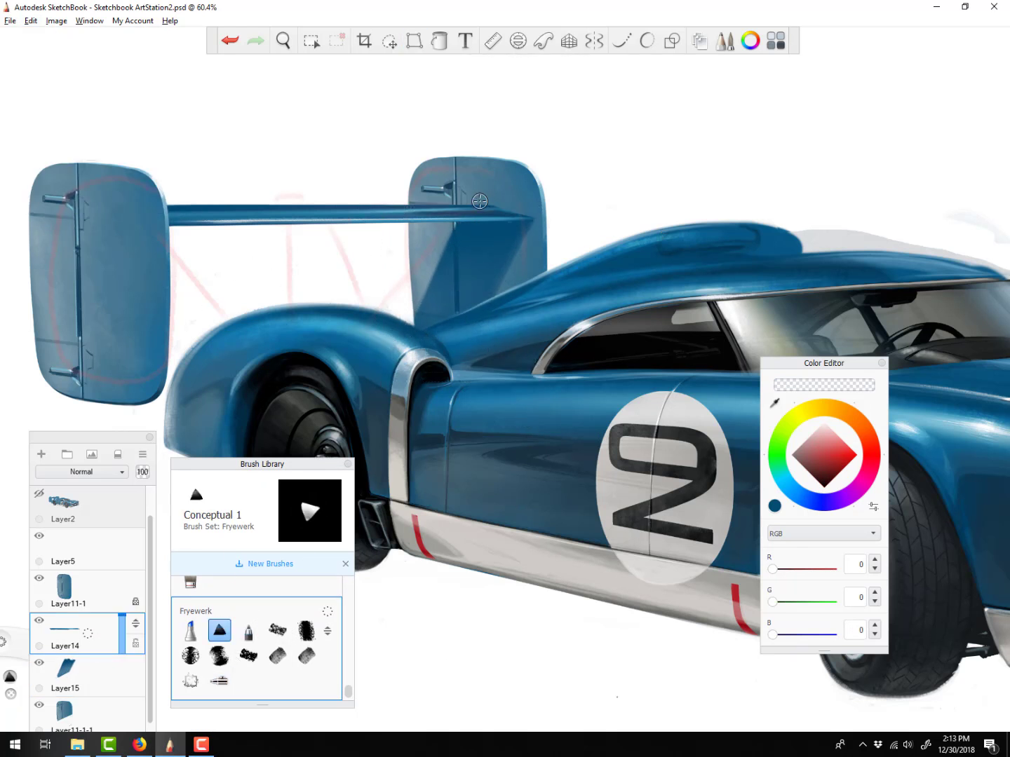
left_click_drag(495, 212, 472, 209)
left_click(89, 670)
left_click(117, 623)
key("e")
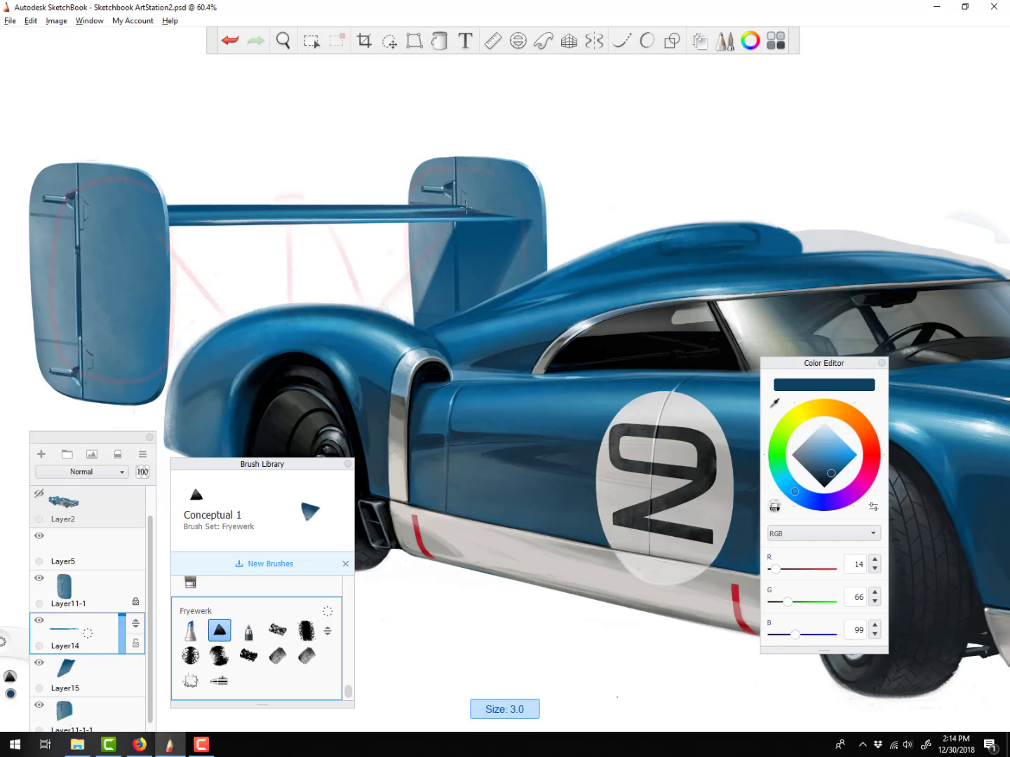
Set the shadow on Layer15 to Multiply blending with an opacity of 89
left_click(90, 670)
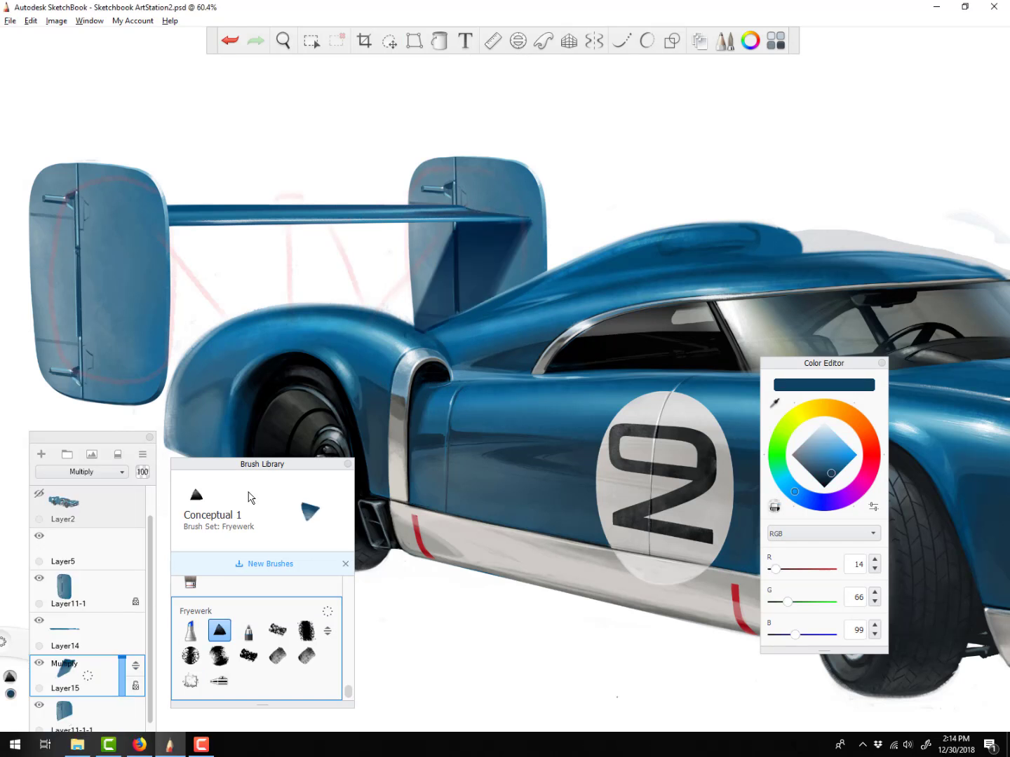
key("e")
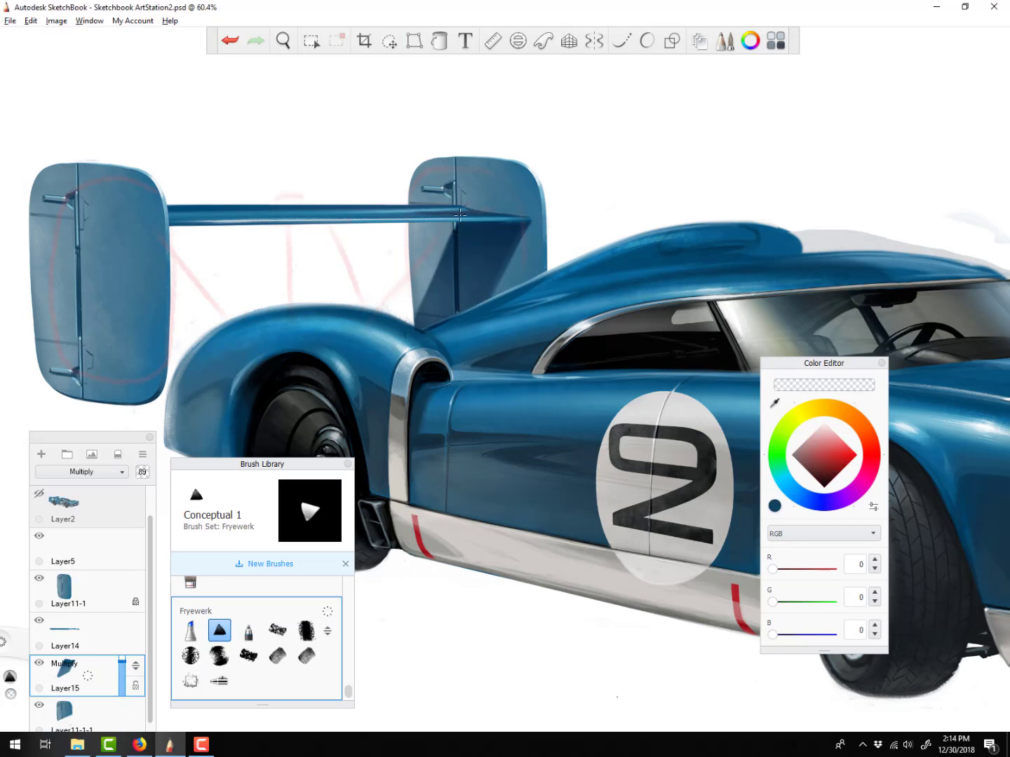
left_click_drag(522, 143, 547, 425)
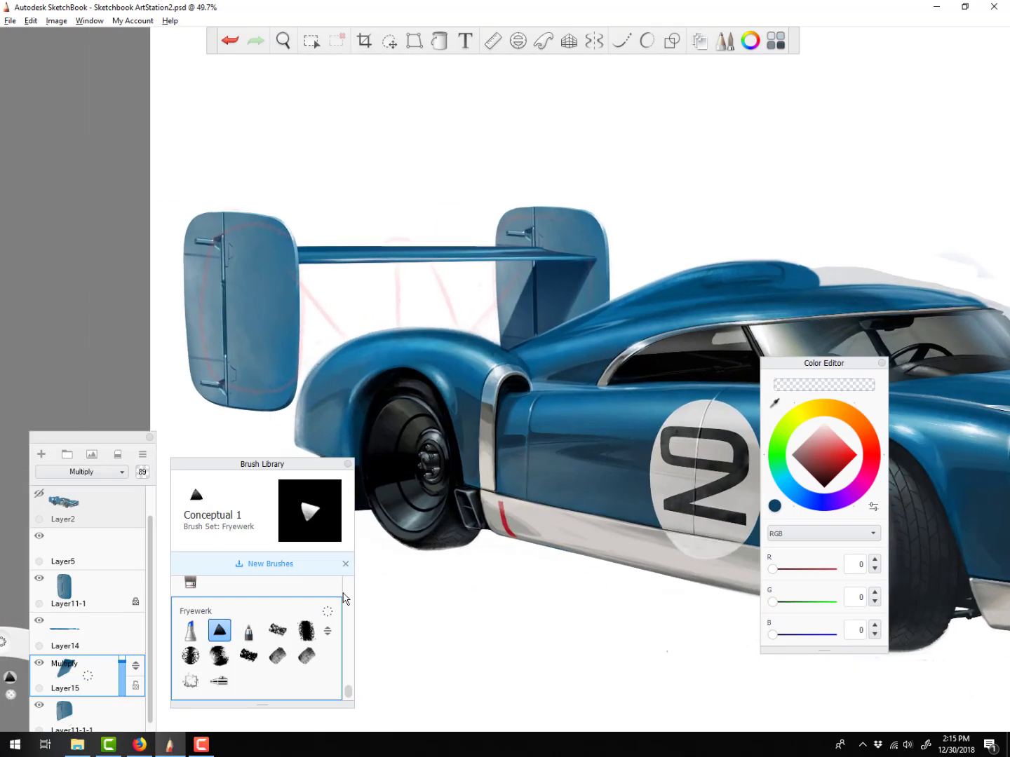
Add a new layer above Layer11-1 and hide the red tracing layer
left_click_drag(343, 598, 489, 357)
left_click(262, 221, "alt")
left_click(87, 591)
left_click(41, 455)
left_click(40, 494)
mouse_move(150, 561)
left_mouse_down()
mouse_move(150, 533)
mouse_move(151, 567)
left_mouse_up()
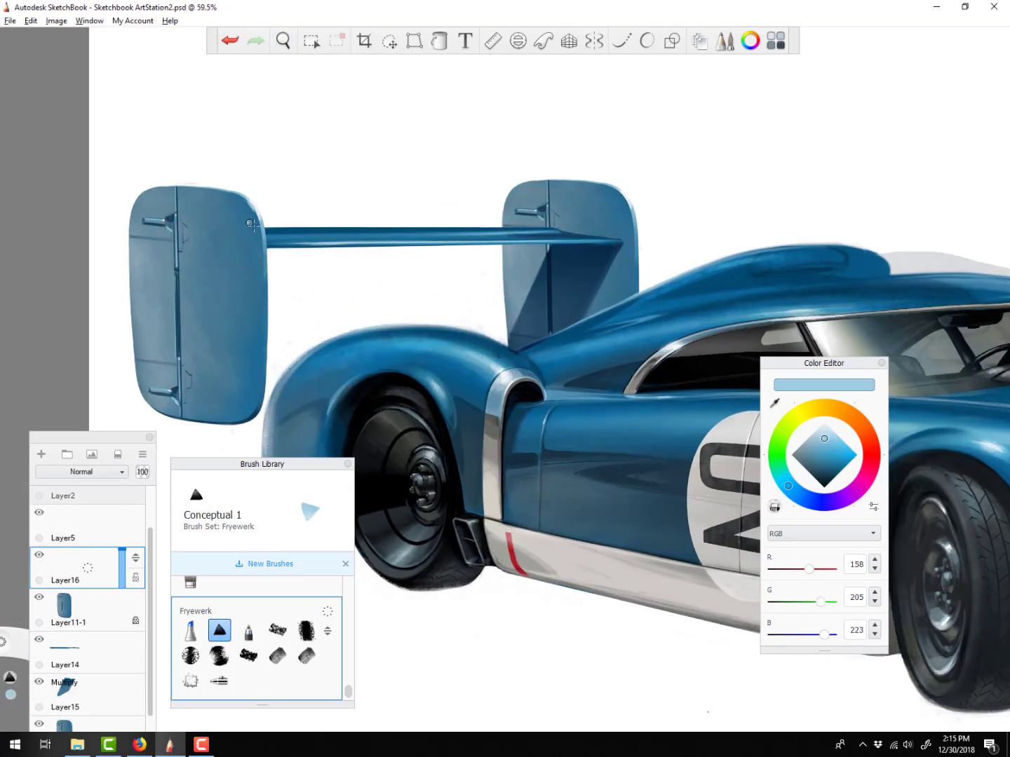
Paint light blue highlights along the upper rounded corners of both end plates on Layer16
left_click(254, 223, "alt")
left_click_drag(230, 190, 256, 222)
left_click(231, 197, "alt")
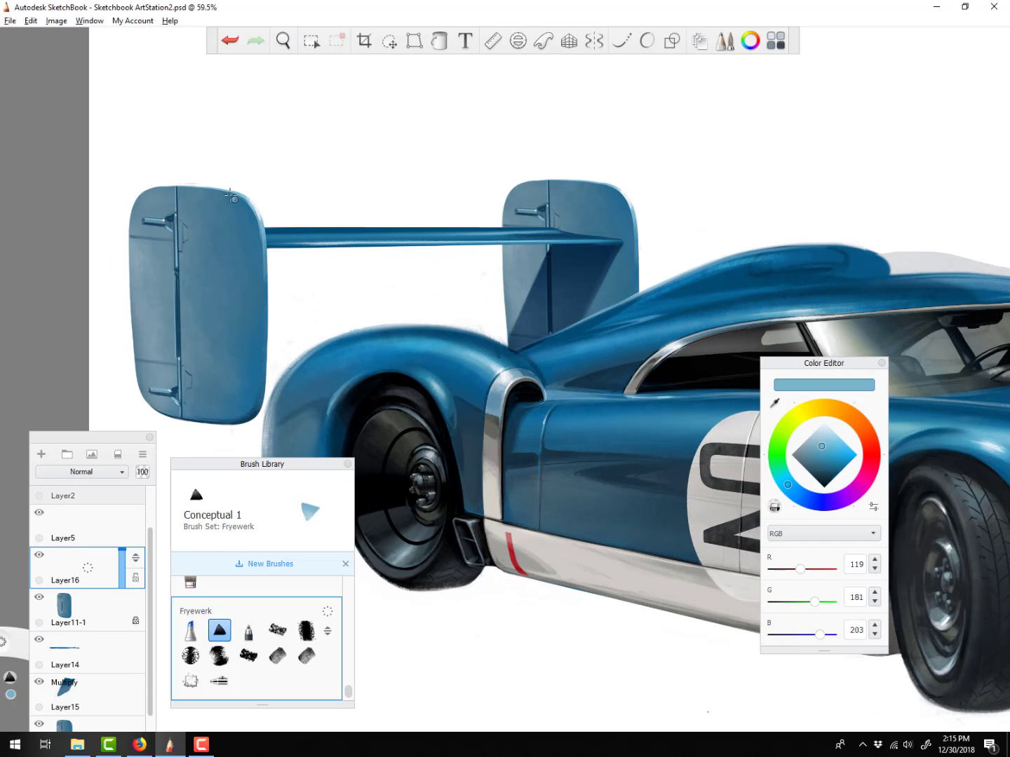
left_click(630, 211, "alt")
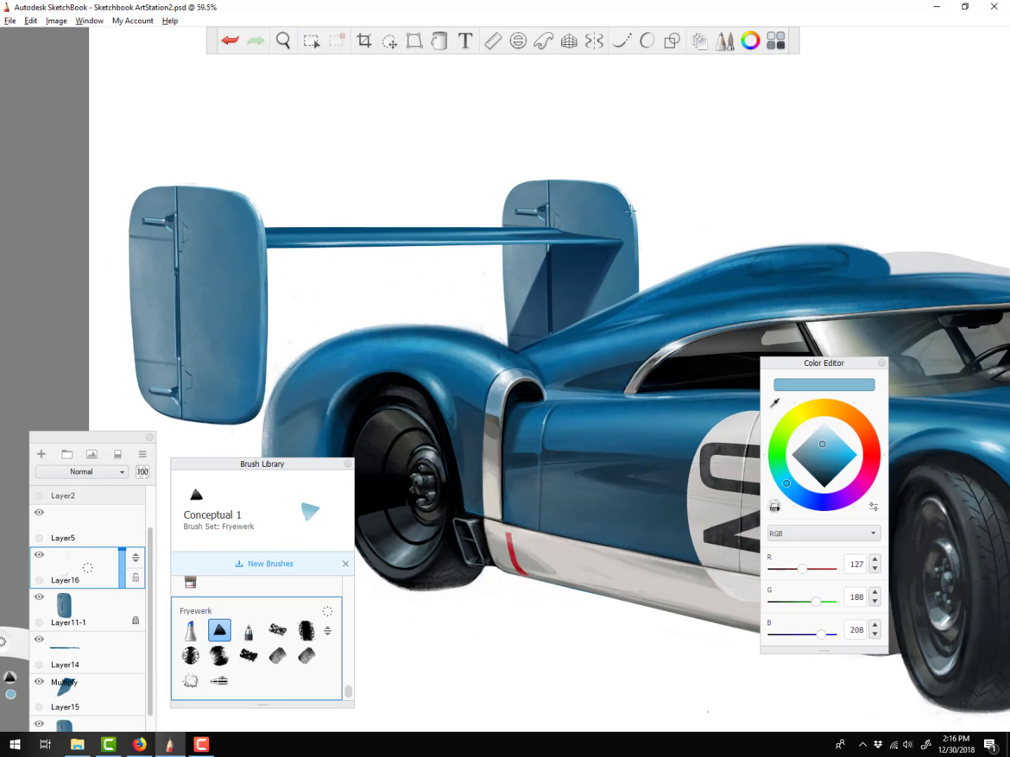
left_click_drag(597, 188, 613, 189)
left_click(621, 184, "alt")
left_click(623, 195, "alt")
left_click(616, 191, "alt")
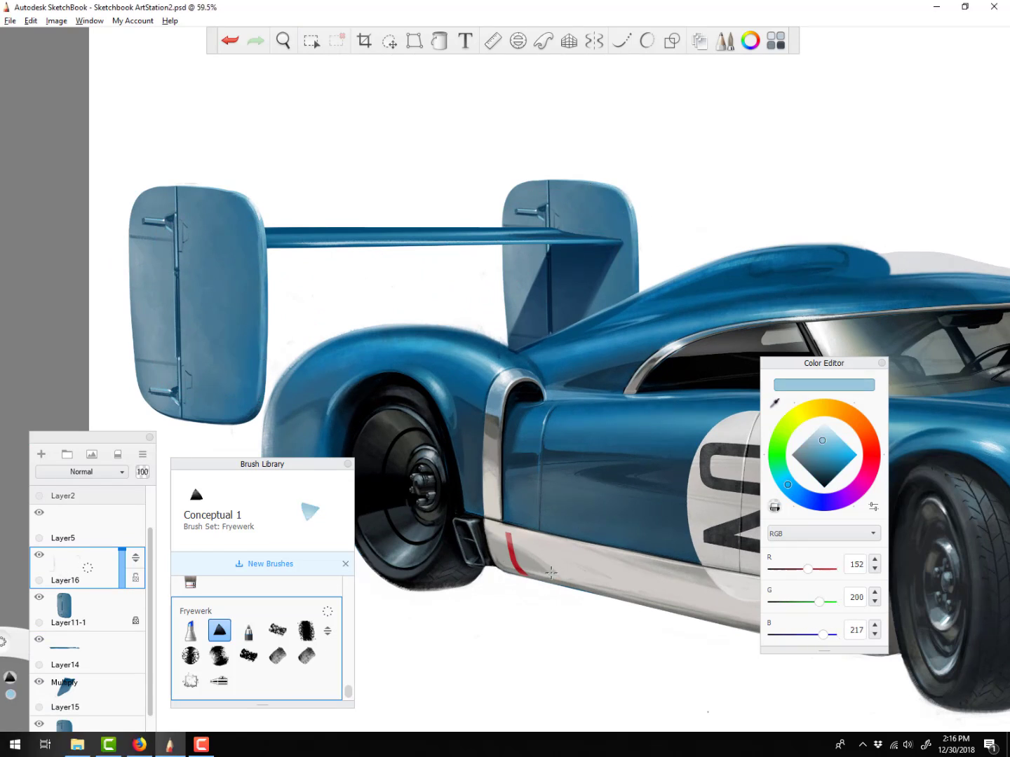
left_click(262, 195, "alt")
left_click_drag(241, 197, 256, 212)
left_click(218, 192, "alt")
Paint white gaps at the upper end, lower end and middle of the outer end plate's vertical seam
left_click(173, 179, "alt")
left_click_drag(176, 184, 178, 192)
left_click_drag(181, 425, 180, 417)
left_click_drag(178, 276, 178, 292)
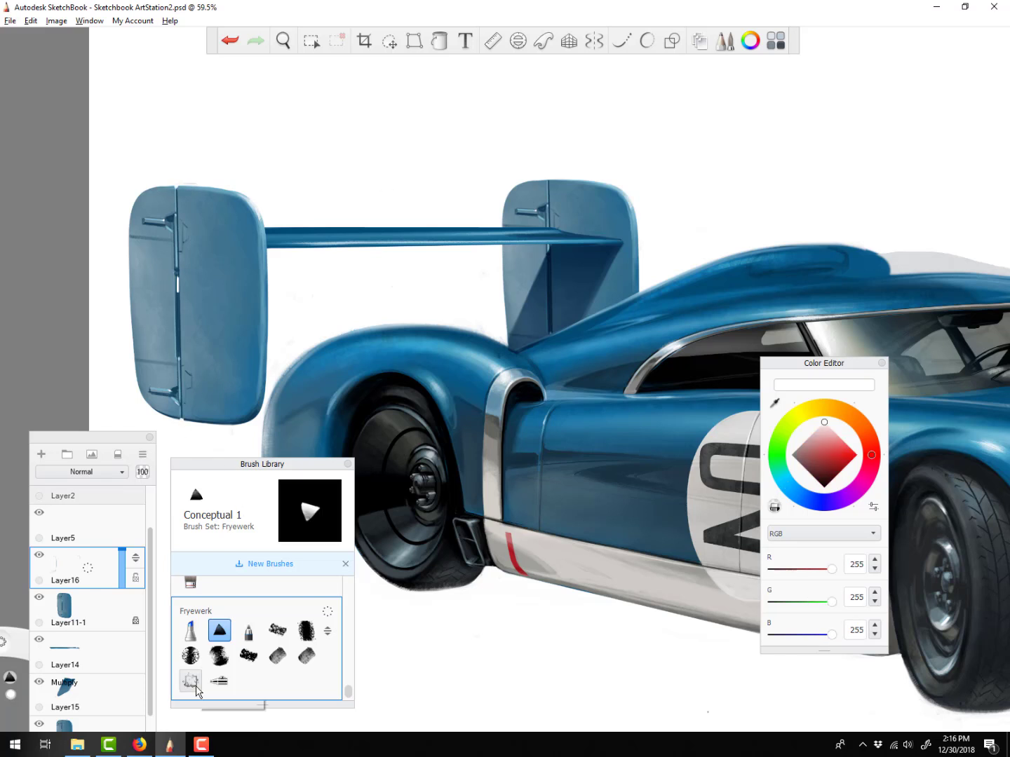
Show the red tracing and paint black support struts from the wing to the rear fender on a new layer above Layer3
key("space")
left_click_drag(506, 382, 548, 455)
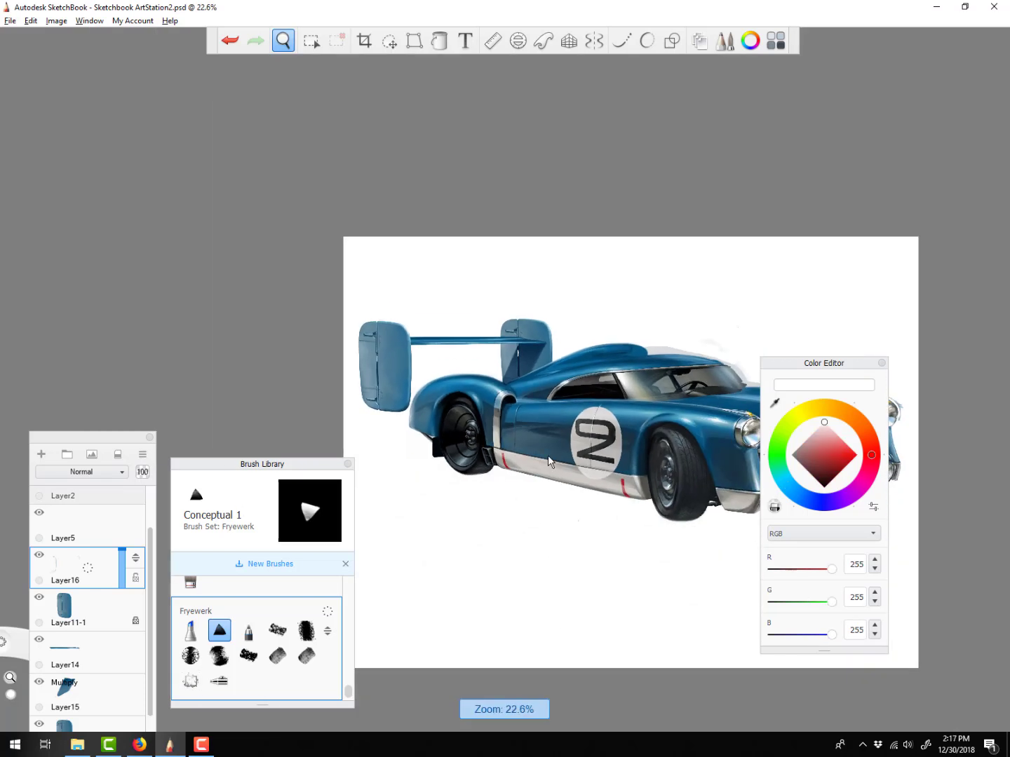
left_click_drag(531, 401, 352, 343)
left_click_drag(508, 393, 492, 425)
left_click_drag(507, 411, 592, 468)
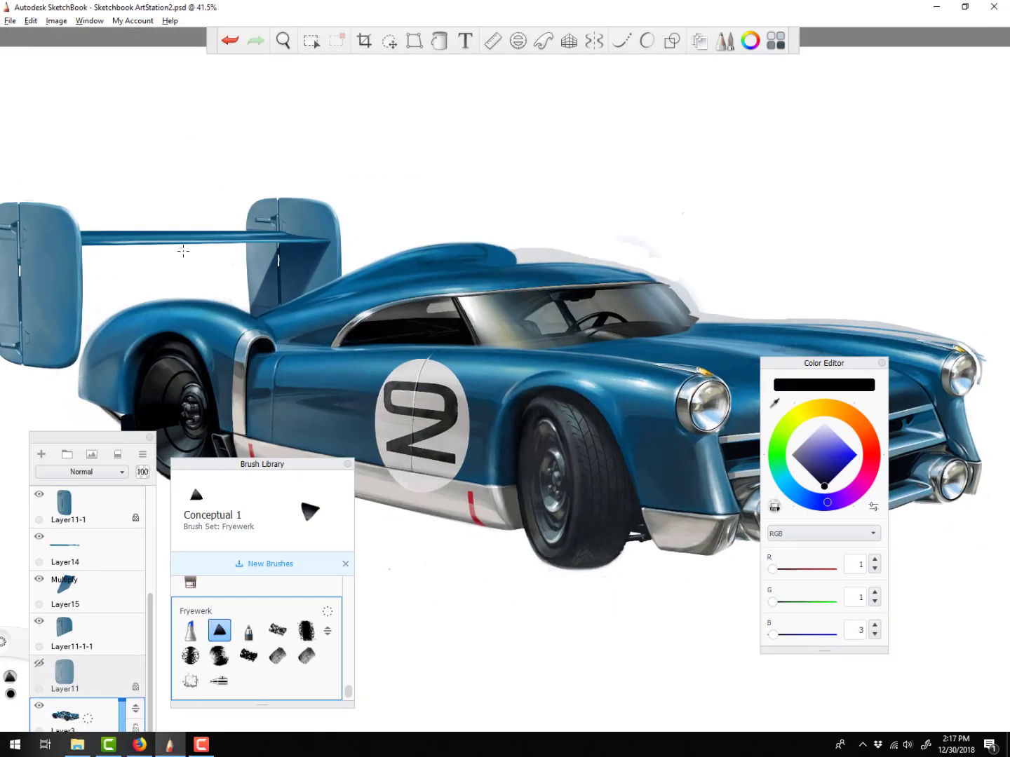
key("o")
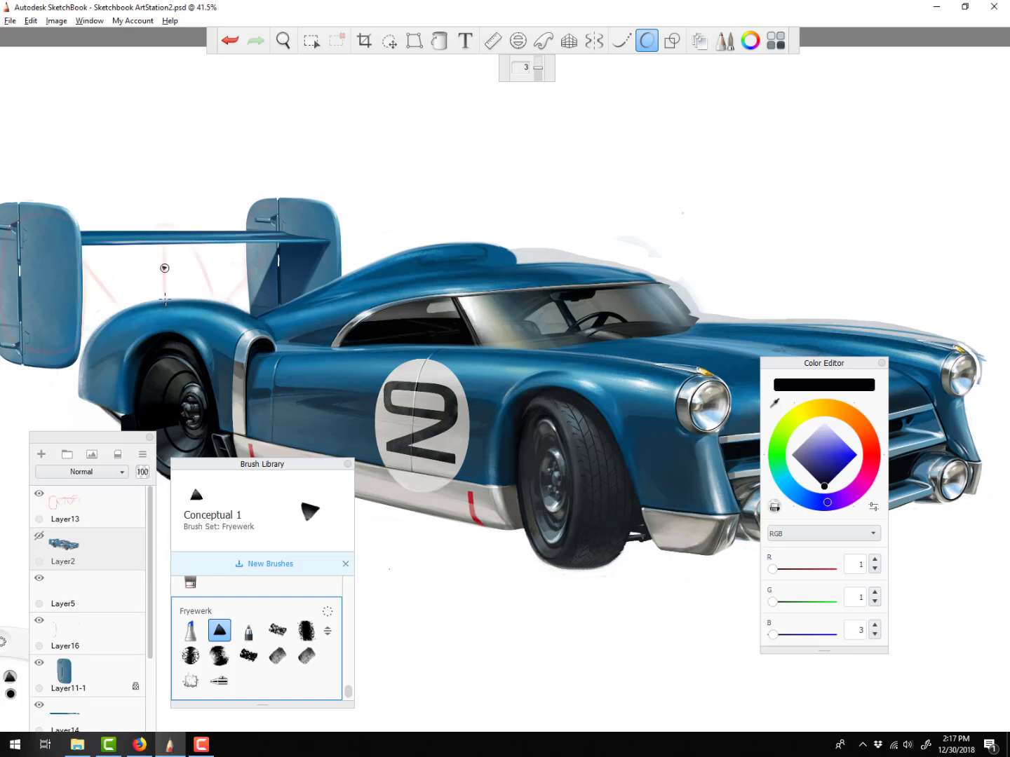
left_click_drag(231, 325, 187, 239)
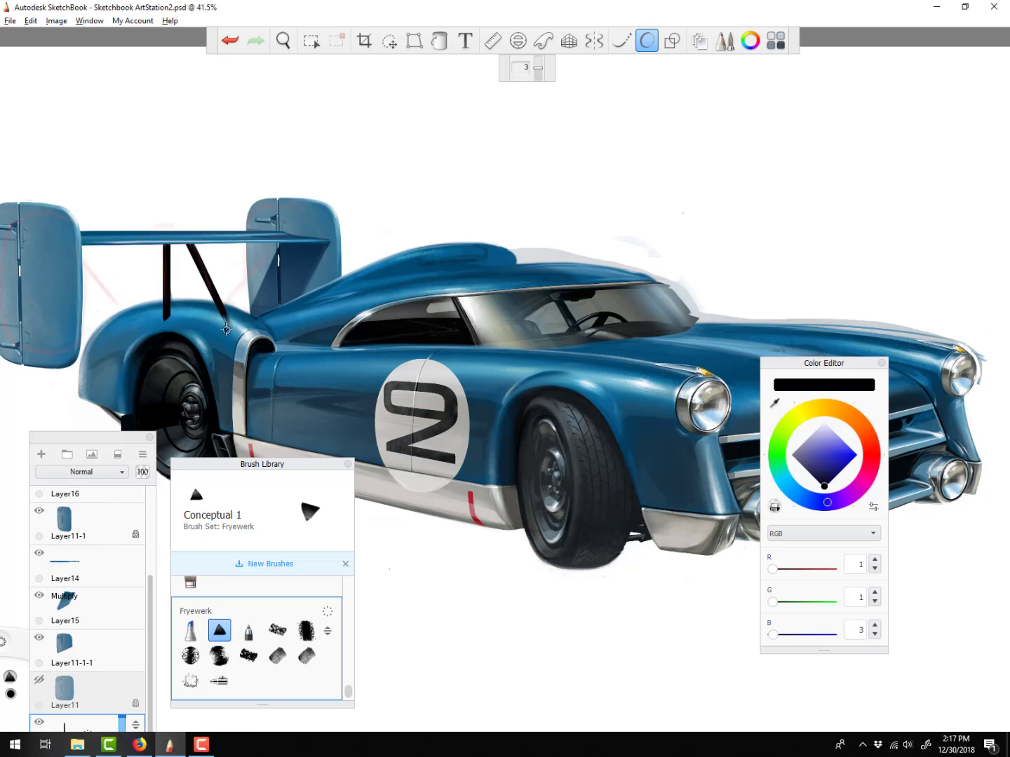
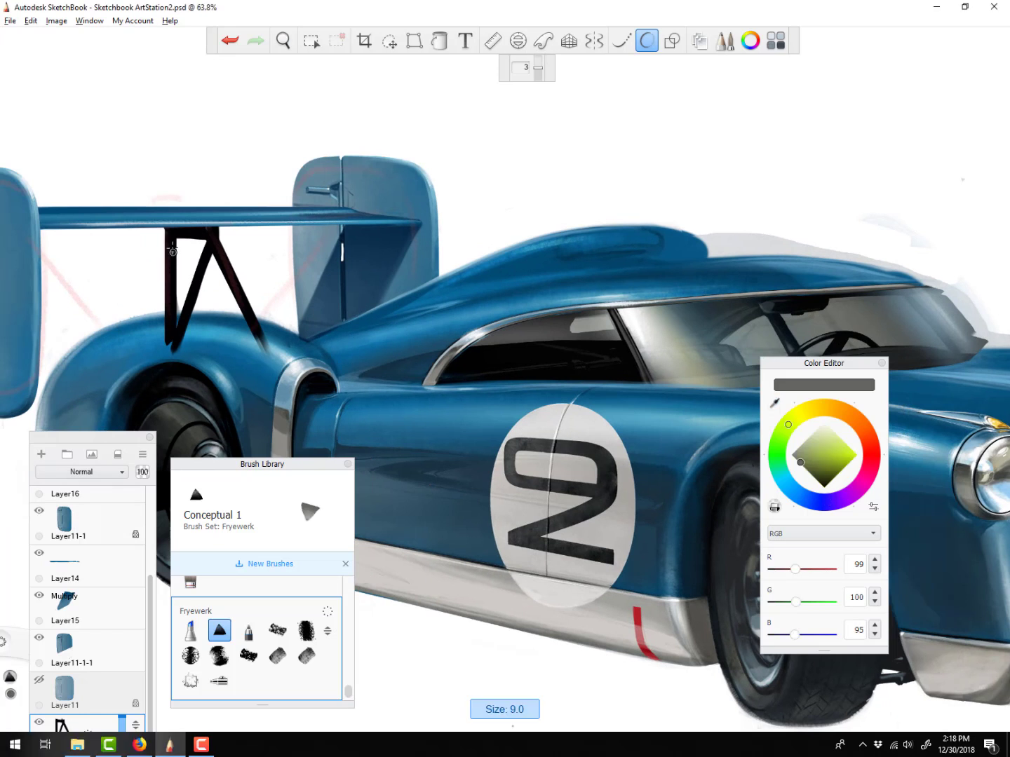
Hide the red tracing layer and add thin grey-blue highlights along the black struts
left_click(173, 279, "alt")
left_click_drag(150, 624, 150, 533)
left_click(40, 494)
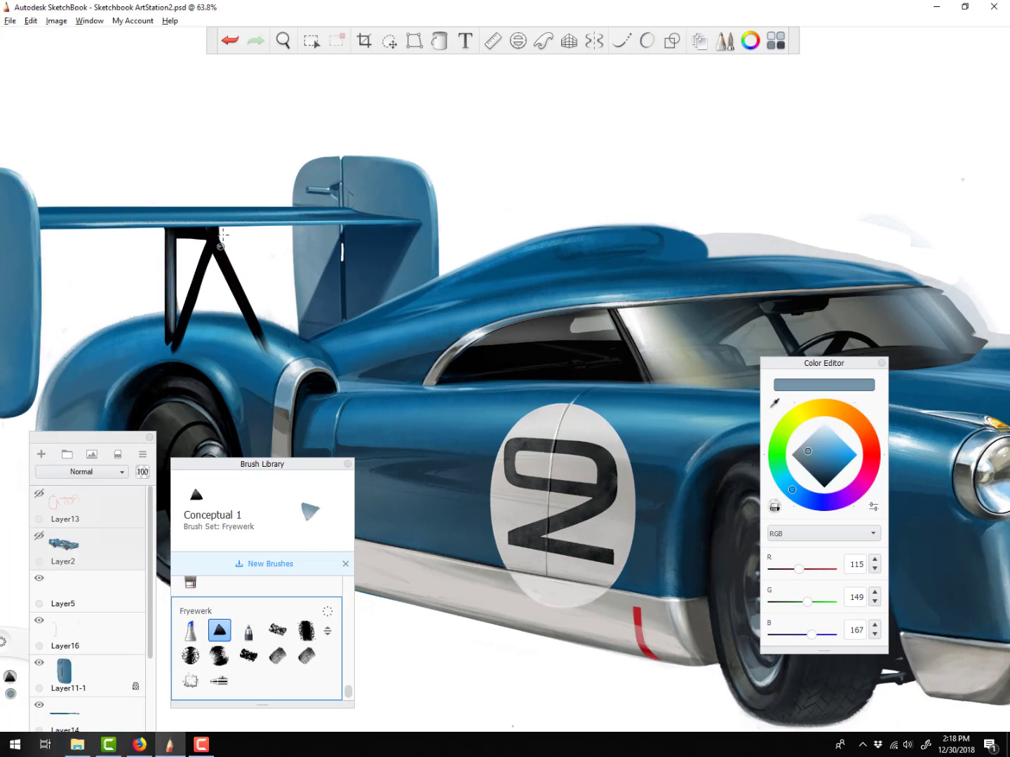
mouse_move(210, 251)
left_mouse_down()
mouse_move(178, 337)
mouse_move(261, 333)
left_mouse_up()
left_click(211, 248)
Dot small white holes into the black bracket joining the struts beneath the wing
left_click(193, 260, "alt")
left_click(200, 234)
key("bracketright")
left_click(204, 233)
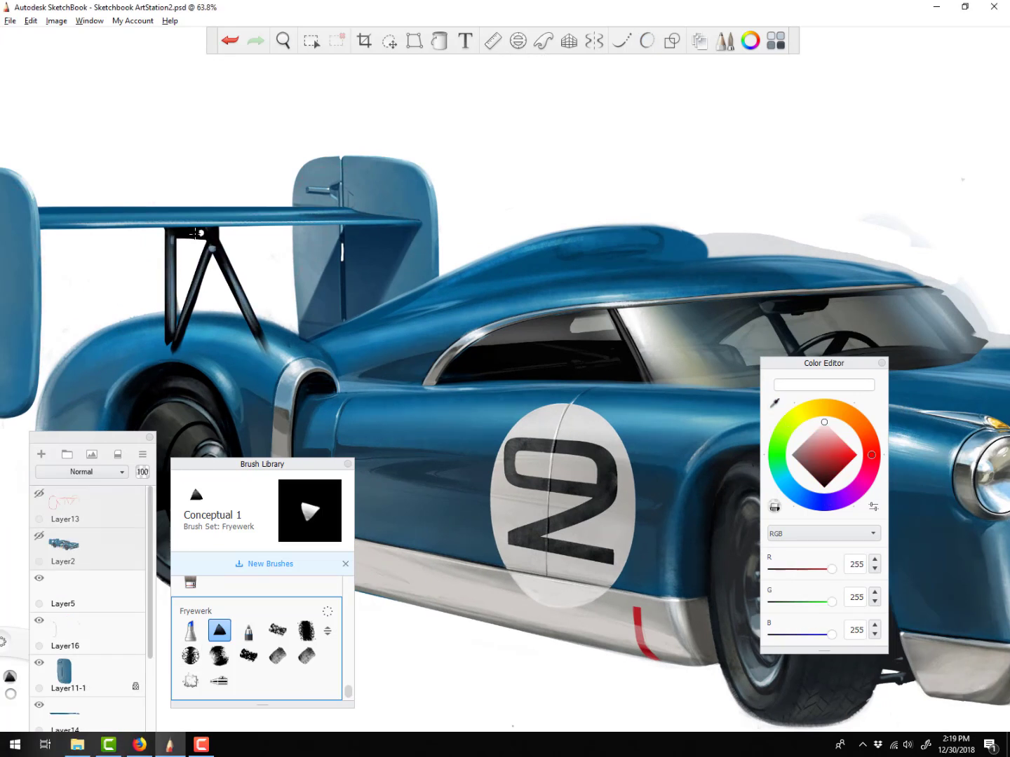
Retouch the bracket corner and the vertical strut on Layer17 with sampled black
left_click(211, 237, "alt")
left_click_drag(150, 568, 150, 691)
key("bracketright")
mouse_move(171, 232)
left_mouse_down()
mouse_move(171, 282)
mouse_move(190, 299)
left_mouse_up()
left_click_drag(171, 268, 171, 288)
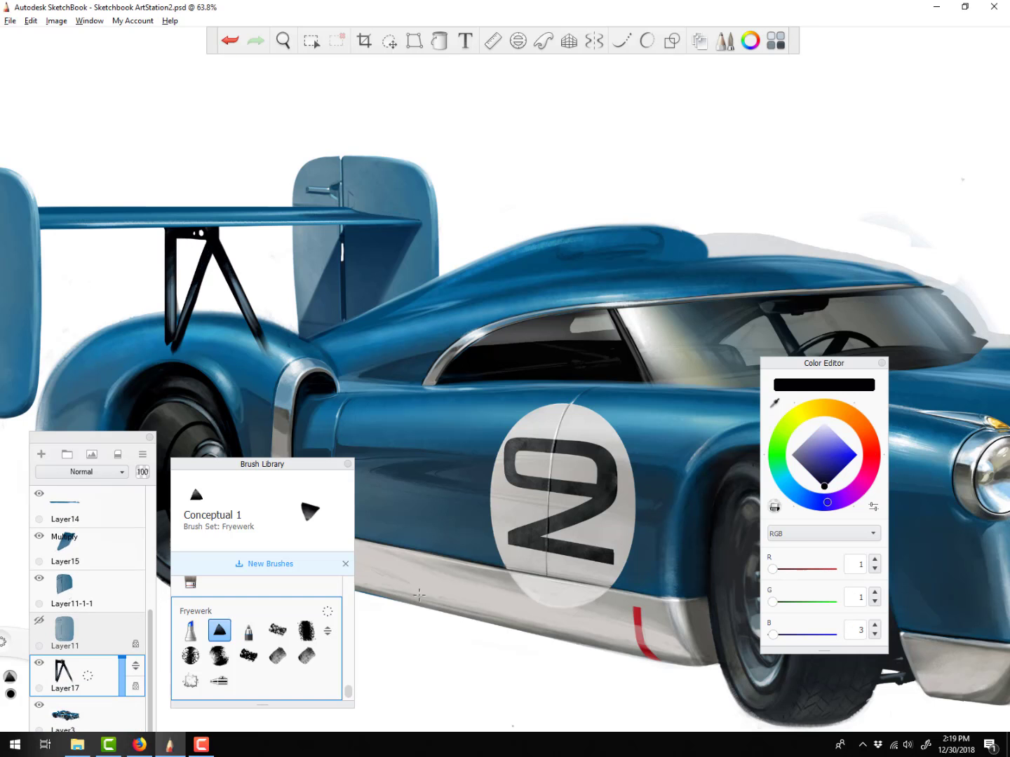
Add a new layer above Layer14 and paint a rounded blue mounting fairing over the wing where the black struts meet it
left_click(191, 211, "alt")
left_click(42, 454)
left_click_drag(136, 666, 135, 497)
key("bracketleft")
mouse_move(217, 204)
left_mouse_down()
mouse_move(172, 205)
mouse_move(216, 218)
left_mouse_up()
left_click(256, 224, "alt")
left_click(239, 225, "alt")
scroll(150, 616, "up", 1)
left_click(155, 208, "alt")
key("bracketleft")
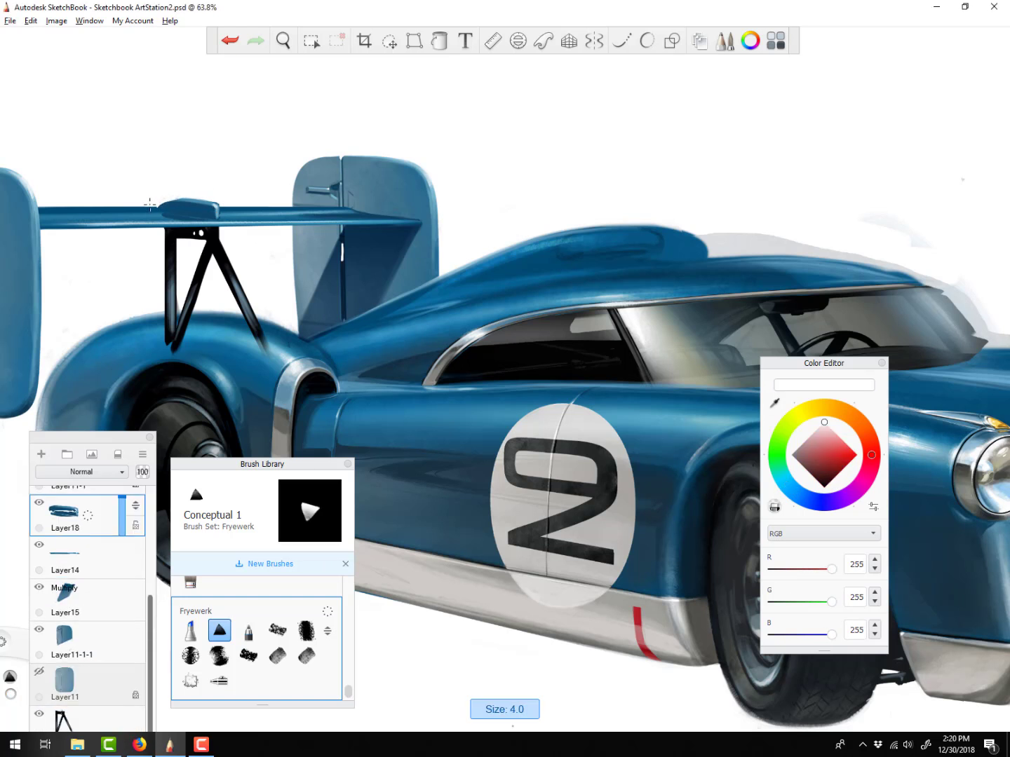
Carve a white notch into the wing beside the blue fairing and shade the fairing with sampled blues and a pale highlight
left_click(155, 199, "alt")
left_click(216, 204, "alt")
mouse_move(154, 209)
left_mouse_down()
mouse_move(190, 206)
mouse_move(175, 217)
left_mouse_up()
left_click(184, 216, "alt")
left_click(191, 206, "alt")
left_click(194, 206, "alt")
left_click(217, 206, "alt")
left_click(211, 204, "alt")
key("bracketleft")
left_click(181, 219, "alt")
left_click(394, 343, "alt")
left_click(217, 205, "alt")
key("bracketleft")
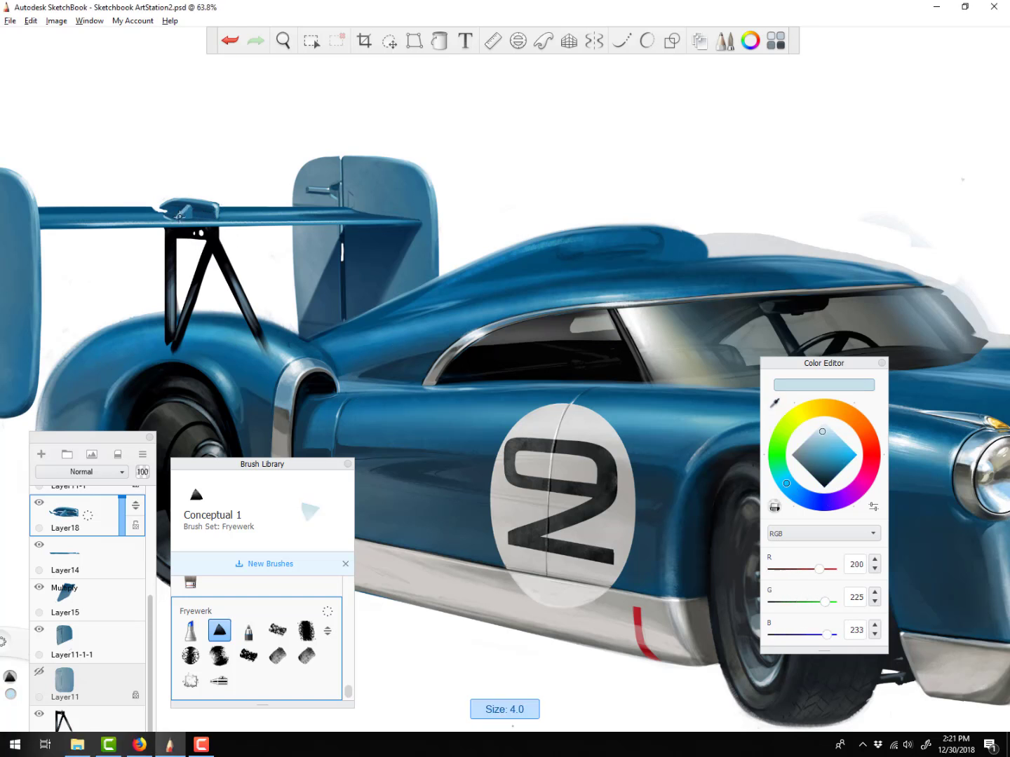
Refine the fairing's underside and widen the wing notch, extending the black strut bracket up into the gap
left_click(195, 213, "alt")
left_click(195, 205, "alt")
left_click_drag(285, 268, 284, 268)
left_click(210, 234, "alt")
left_click(210, 205, "alt")
mouse_move(198, 217)
left_mouse_down()
mouse_move(221, 221)
mouse_move(143, 206)
mouse_move(173, 220)
left_mouse_up()
key("space")
left_click(150, 200, "alt")
key("bracketright")
key("bracketleft")
left_click(169, 223, "alt")
left_click(168, 235, "alt")
scroll(460, 629, "down", 5)
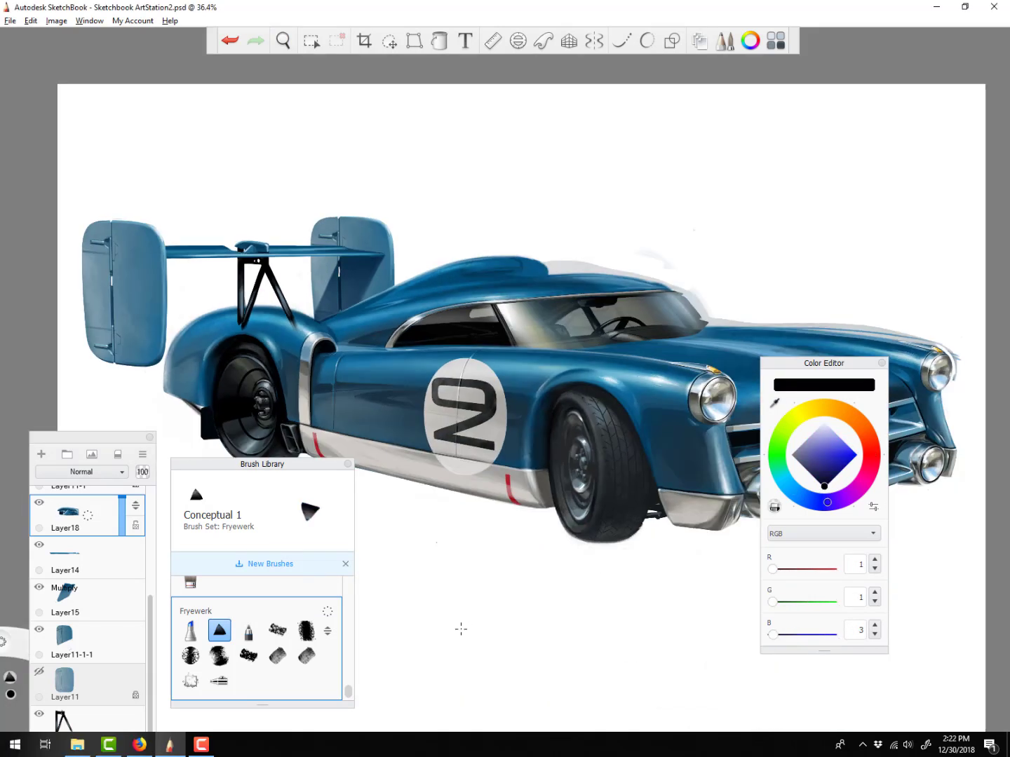
Erase the lower strut ends on Layer17 so the struts disappear behind the rear fender's crest
scroll(460, 629, "up", 4)
left_click(79, 720)
mouse_move(168, 281)
left_mouse_down()
mouse_move(171, 312)
mouse_move(238, 306)
mouse_move(245, 328)
left_mouse_up()
key("c")
key("bracketright")
key("bracketright")
key("bracketright")
key("bracketright")
key("bracketleft")
key("bracketleft")
key("bracketleft")
key("bracketleft")
key("bracketright")
key("bracketright")
key("bracketright")
key("bracketright")
Touch up the rear fender's upper edge at the strut bases with sampled blue
left_click(225, 291, "alt")
key("bracketleft")
key("bracketleft")
key("bracketleft")
key("bracketleft")
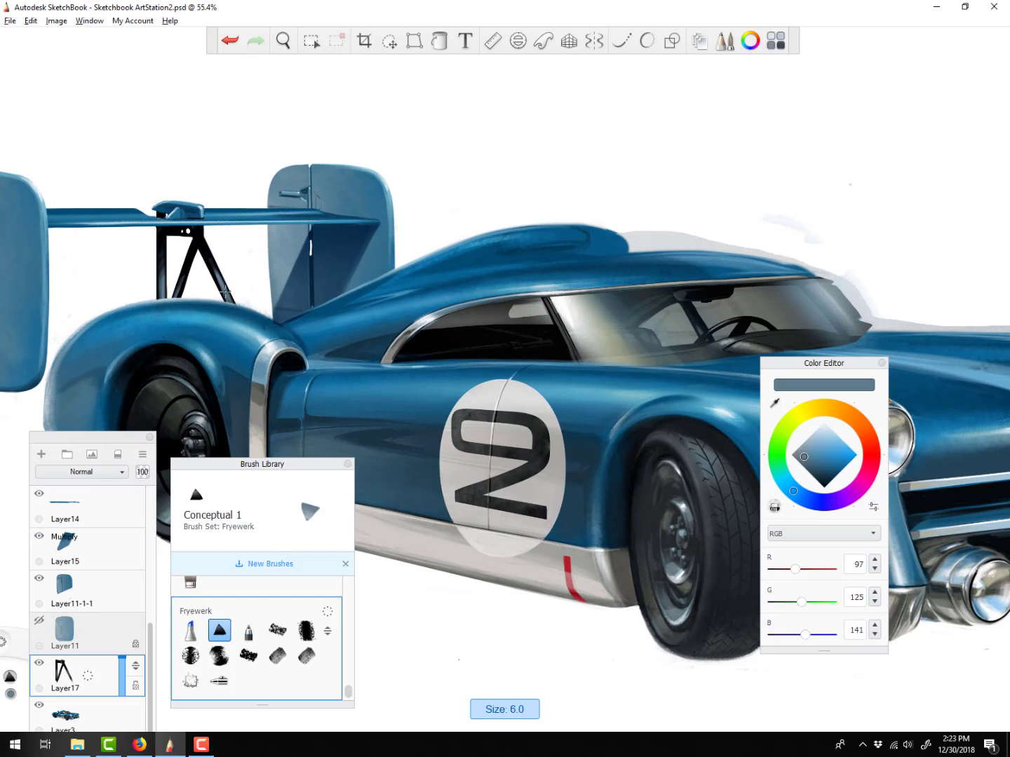
left_click_drag(316, 378, 342, 359)
left_click(189, 313, "alt")
key("bracketright")
left_click_drag(124, 273, 114, 281)
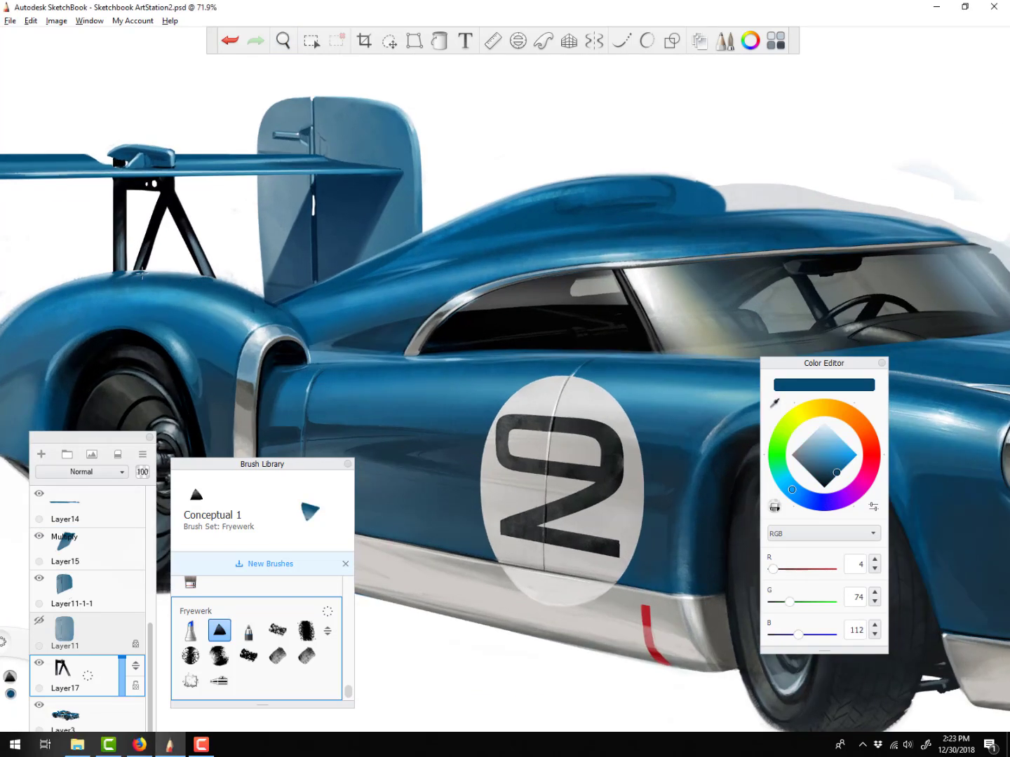
Smooth the shading along the crest of the rear fender with darker sampled blues
left_click(33, 306, "alt")
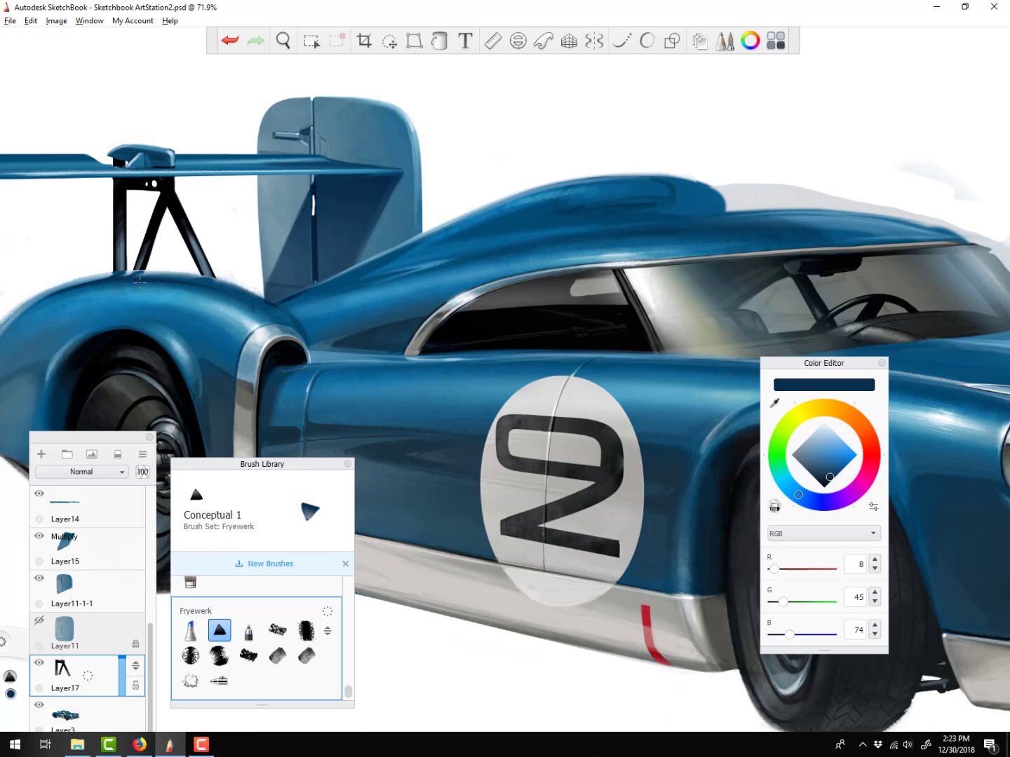
left_click(247, 313, "alt")
left_click_drag(140, 282, 277, 322)
left_click(246, 299, "alt")
left_click(236, 308, "alt")
left_click(253, 306, "alt")
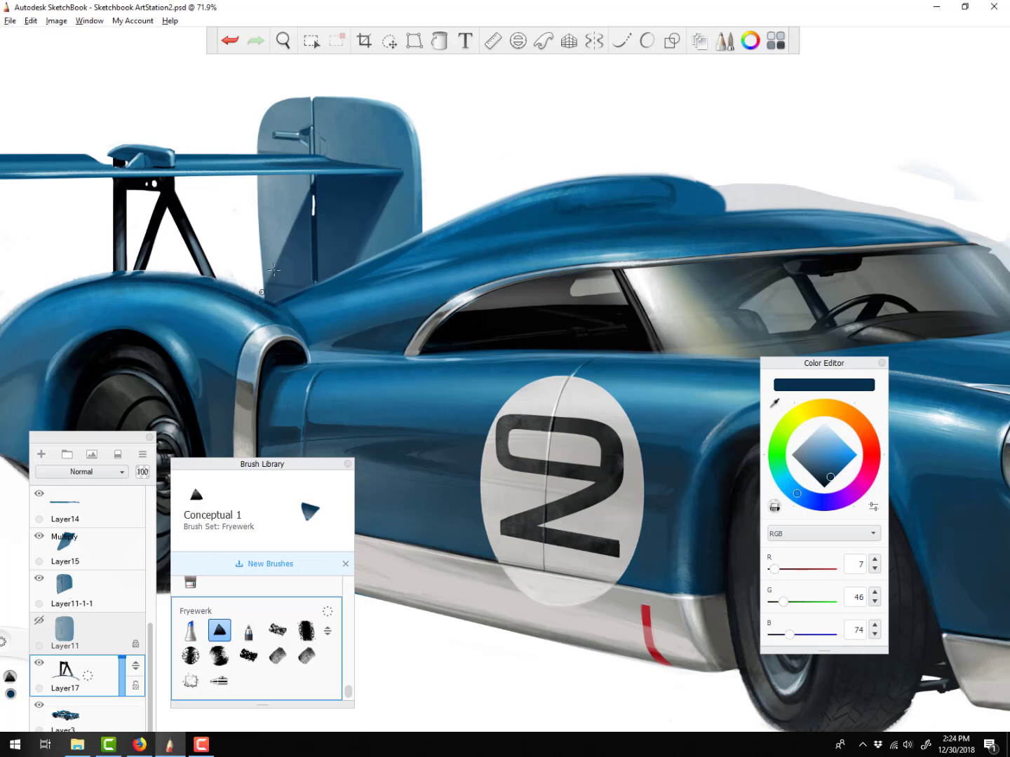
Flip the canvas horizontally and make the Multiply shadow layer, Layer15, active
left_click(56, 22)
left_click(89, 145)
left_click(517, 365, "alt")
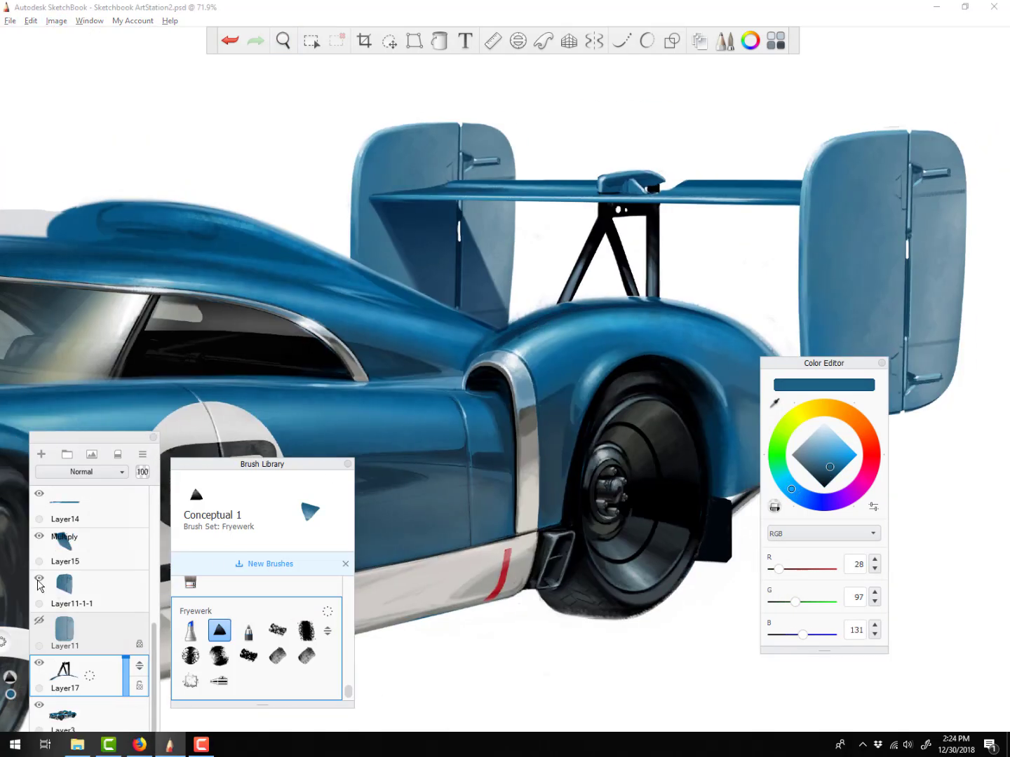
left_click(85, 550)
left_click(477, 352, "alt")
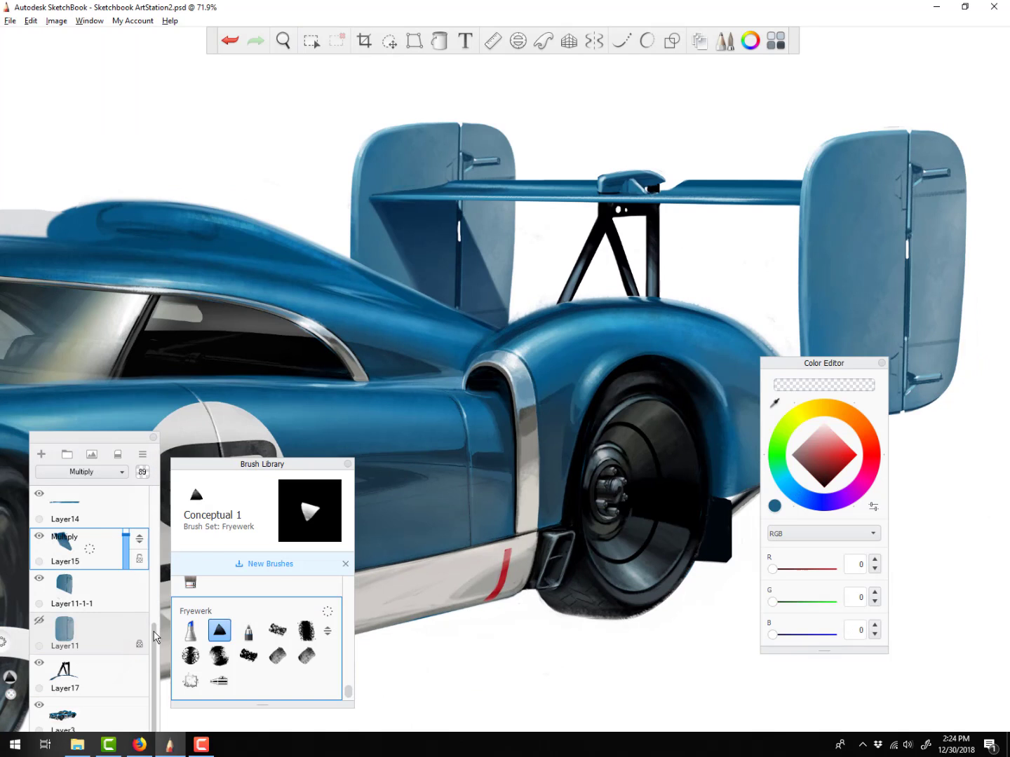
Paint thin pale blue highlights along the outer edges of both wing end plates on Layer16
left_click_drag(154, 637, 154, 498)
left_click_drag(90, 591, 104, 617)
left_click(361, 175, "alt")
left_click_drag(375, 143, 357, 197)
left_click(808, 168, "alt")
key("bracketleft")
left_click(807, 174, "alt")
left_click_drag(812, 160, 800, 245)
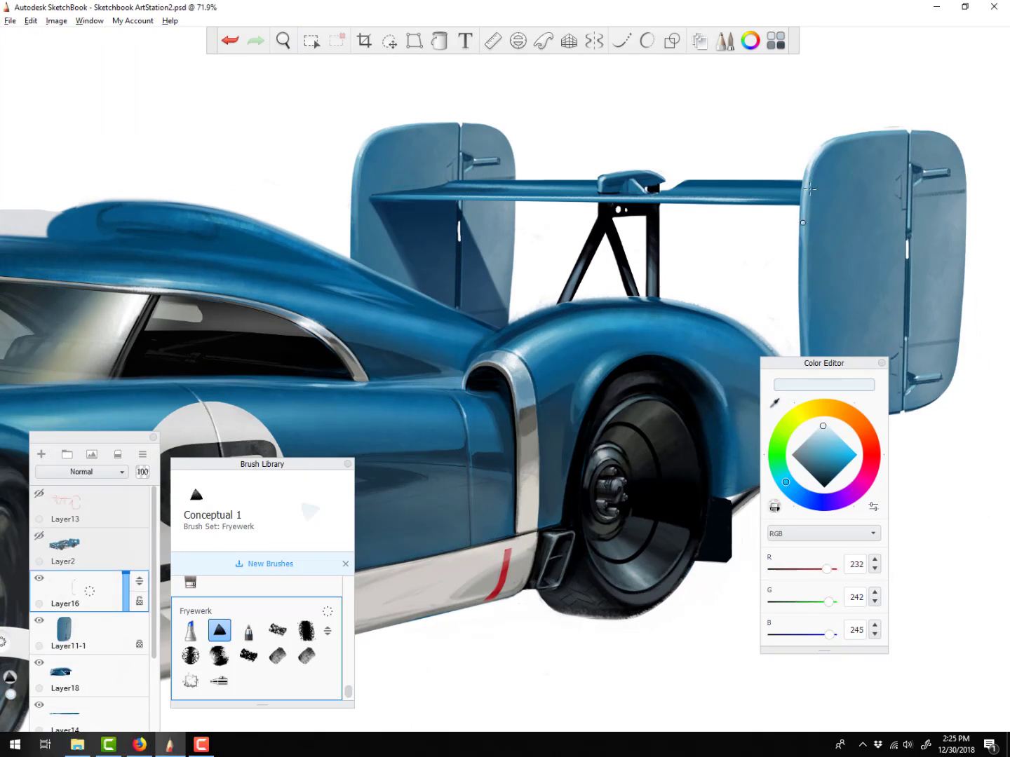
Blend the tip of the wing blade into the far end plate with sampled blues
left_click(458, 218, "alt")
left_click_drag(439, 184, 377, 193)
left_click(461, 217, "alt")
left_click(374, 192, "alt")
key("bracketright")
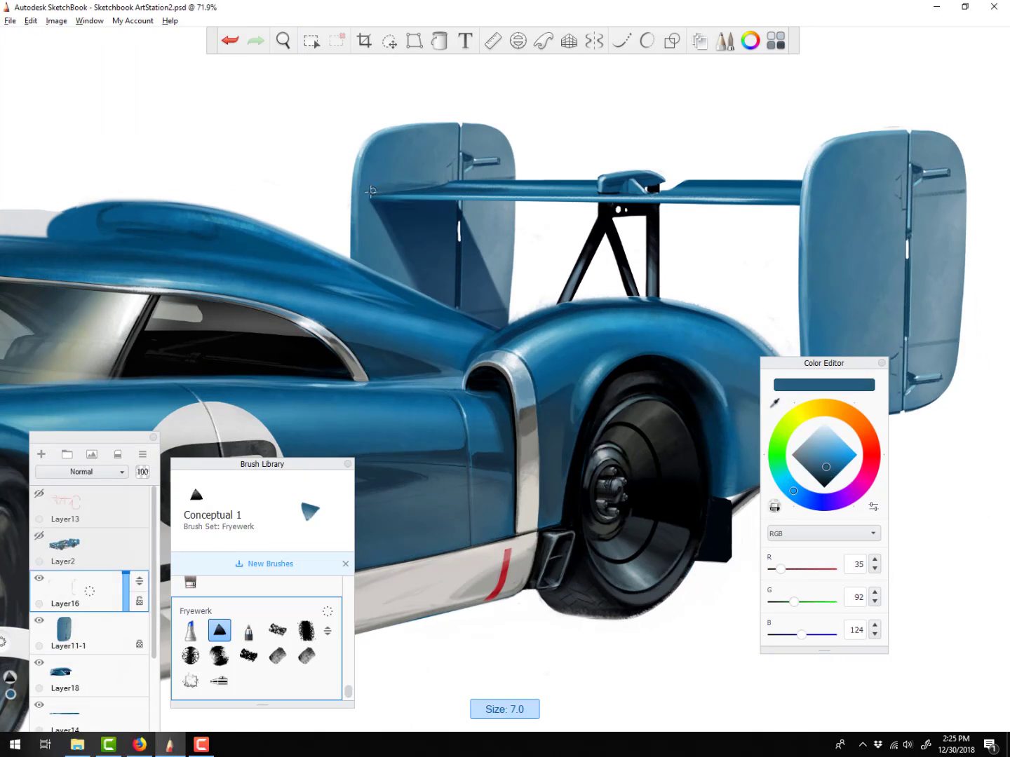
left_click(383, 183, "alt")
scroll(515, 390, "down", 5)
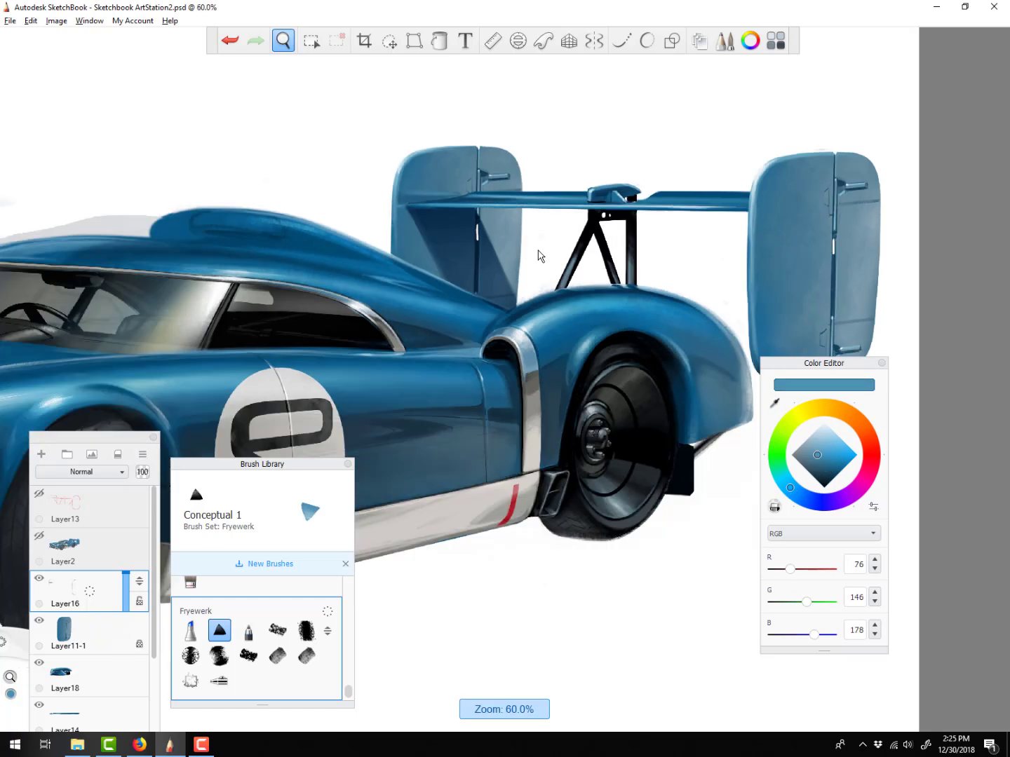
Paint white over the grey sketch remnants above the far front fender and the edge of the windshield
scroll(494, 331, "up", 3)
left_click(84, 317, "alt")
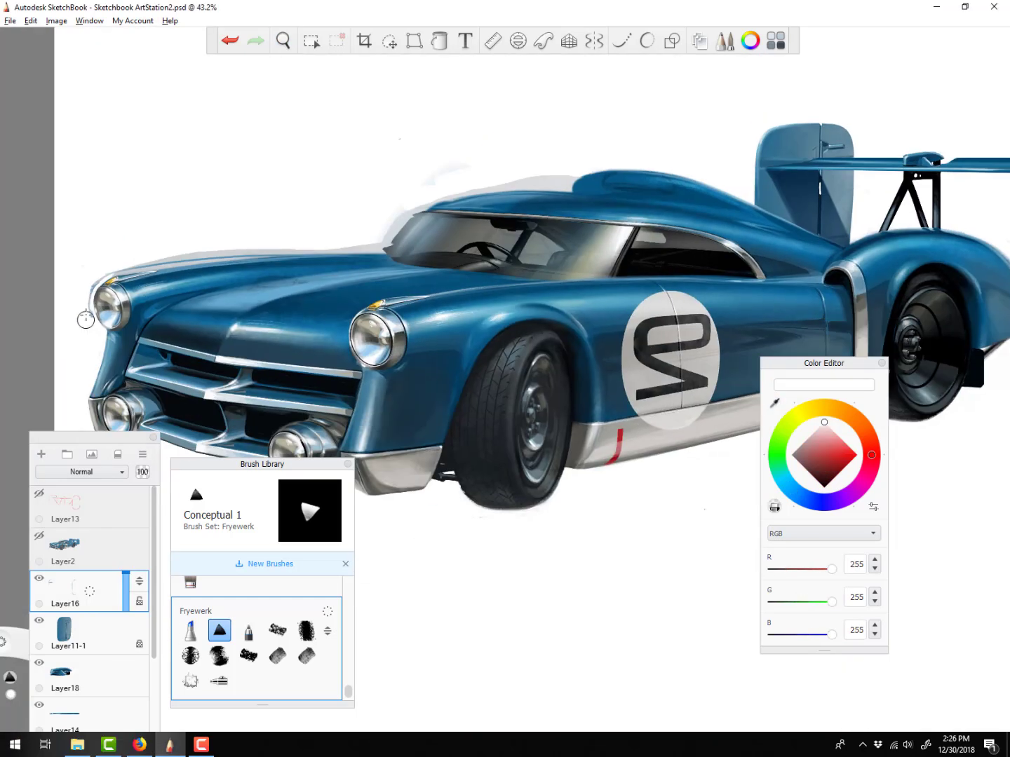
scroll(187, 263, "up", 2)
left_click_drag(120, 277, 395, 254)
left_click_drag(82, 273, 329, 254)
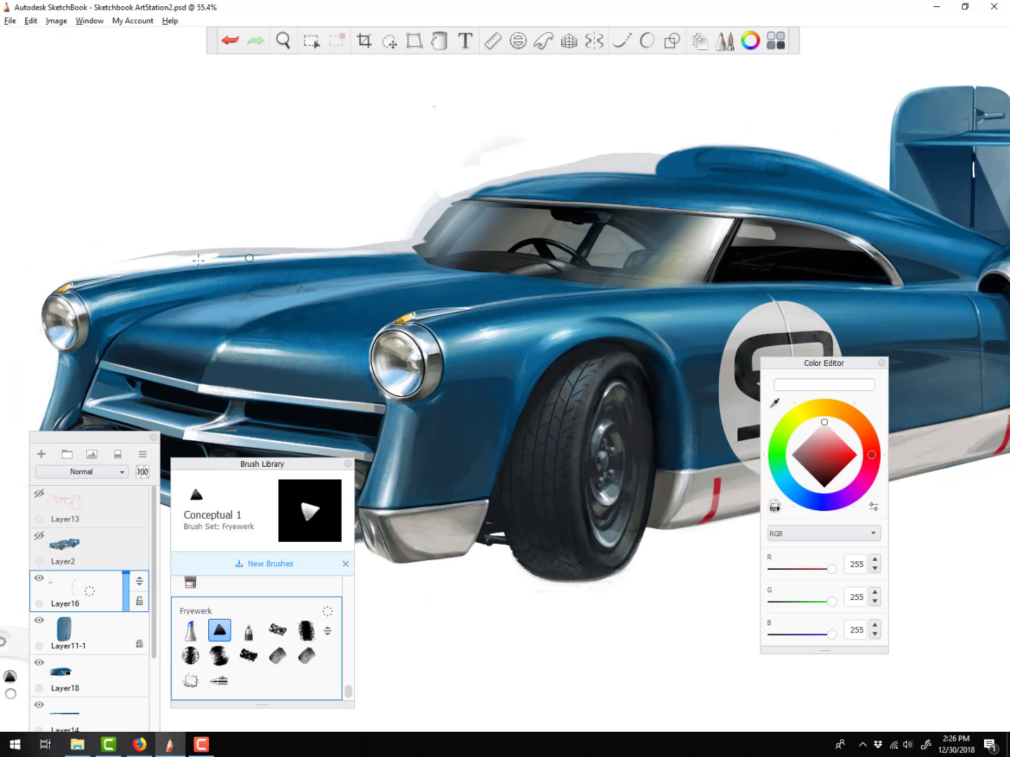
left_click_drag(131, 262, 325, 250)
left_click_drag(156, 263, 394, 248)
left_click_drag(125, 275, 261, 259)
left_click_drag(419, 248, 481, 187)
Paint a pale blue racing stripe along the hood from the nose towards the windshield
left_click(228, 343, "alt")
key("bracketleft")
mouse_move(242, 300)
left_mouse_down()
mouse_move(155, 321)
mouse_move(231, 317)
left_mouse_up()
key("bracketleft")
left_click_drag(194, 314, 371, 282)
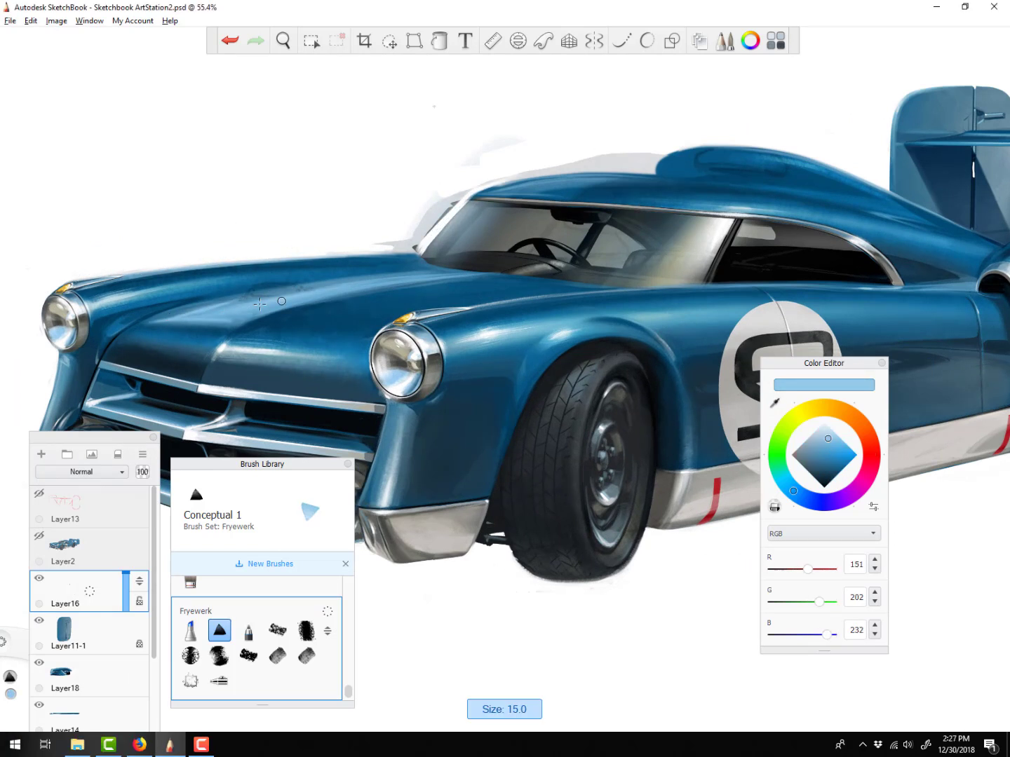
left_click_drag(279, 303, 451, 274)
key("bracketleft")
mouse_move(199, 313)
left_mouse_down()
mouse_move(401, 279)
mouse_move(596, 291)
left_mouse_up()
Add a new layer above Layer16 and paint a dark line along the base of the windshield
left_click(401, 279, "alt")
left_click(378, 281, "alt")
left_click(481, 273, "alt")
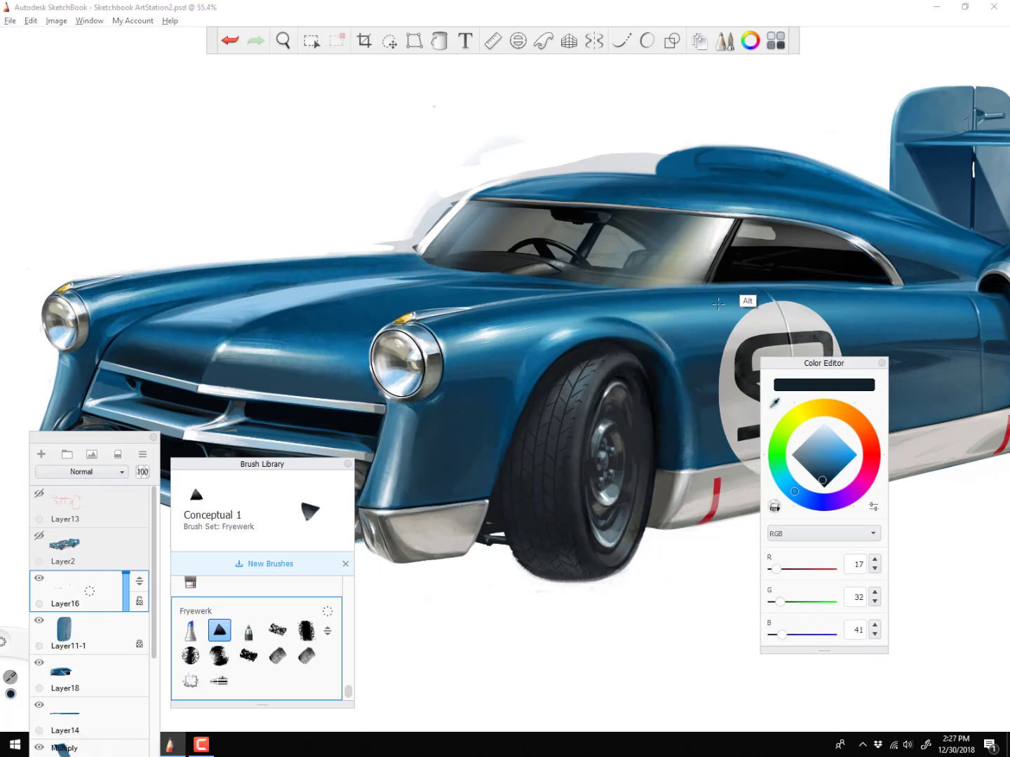
left_click(747, 278, "alt")
key("ctrl+l")
left_click_drag(420, 276, 603, 284)
left_click(500, 274, "alt")
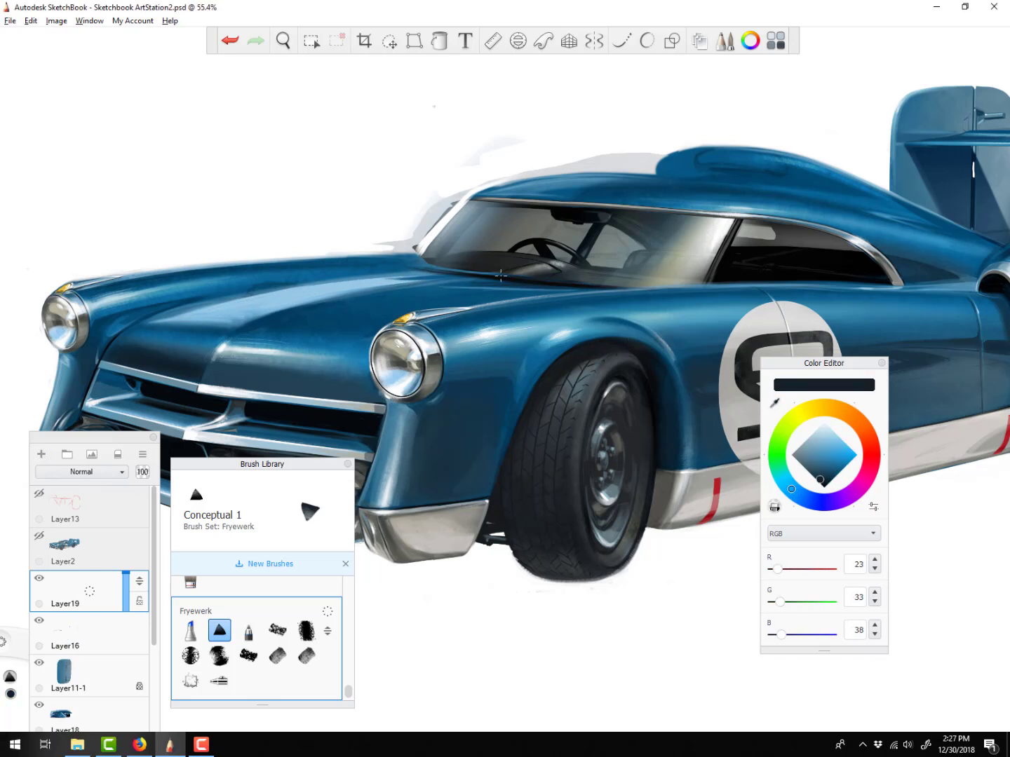
Copy the lassoed windshield area to its own layer and shift it towards the hood and far fender
left_click(389, 40)
left_click_drag(554, 560, 549, 555)
key("Escape")
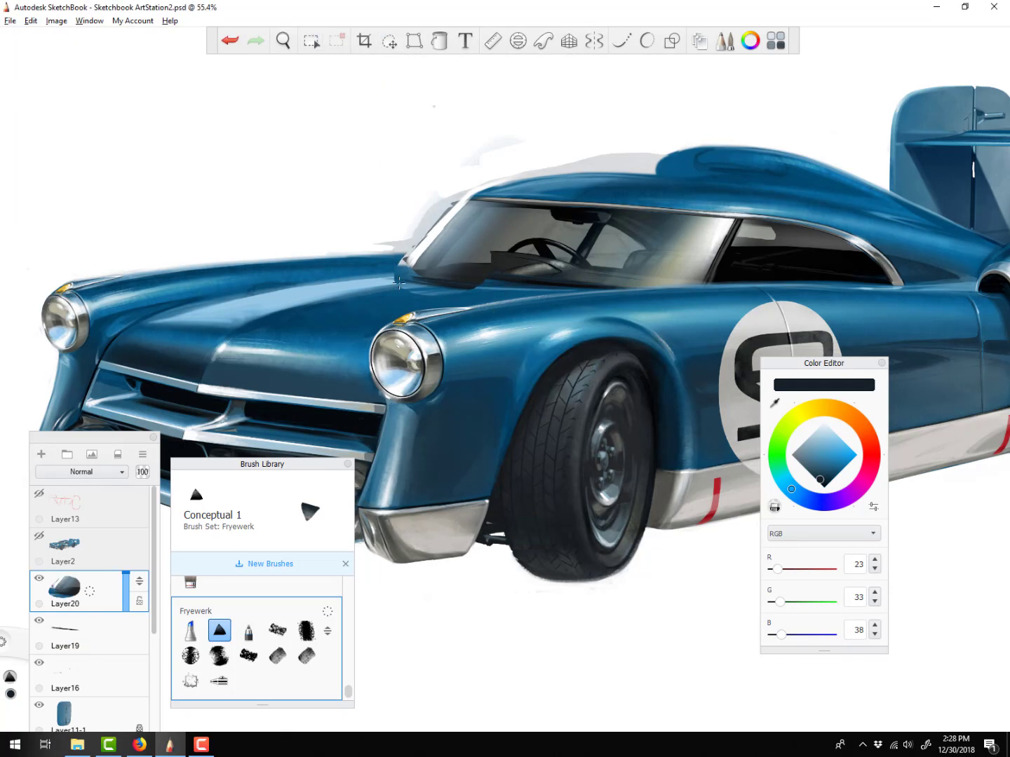
key("v")
left_click_drag(685, 286, 685, 282)
key("Escape")
Erase the overlapping parts of the copied windshield so its lower corner blends into the original
key("c")
key("b")
left_click_drag(544, 257, 415, 261)
Clean up the outline of the roof and windshield pillar by painting white over the grey remnants behind them
left_click(485, 156, "alt")
key("b")
key("b")
left_click_drag(464, 202, 584, 166)
left_click(534, 187, "alt")
left_click(483, 159, "alt")
key("bracketright")
key("bracketright")
key("bracketright")
mouse_move(463, 193)
left_mouse_down()
mouse_move(394, 247)
mouse_move(281, 263)
left_mouse_up()
Add a new layer above Layer20 and repaint the far fender's top edge up to the windshield corner with sampled blue
key("bracketleft")
key("bracketleft")
left_click(393, 263, "alt")
left_click(41, 454)
left_click(383, 281, "alt")
left_click(365, 246, "alt")
left_click(364, 260, "alt")
left_click(371, 248, "alt")
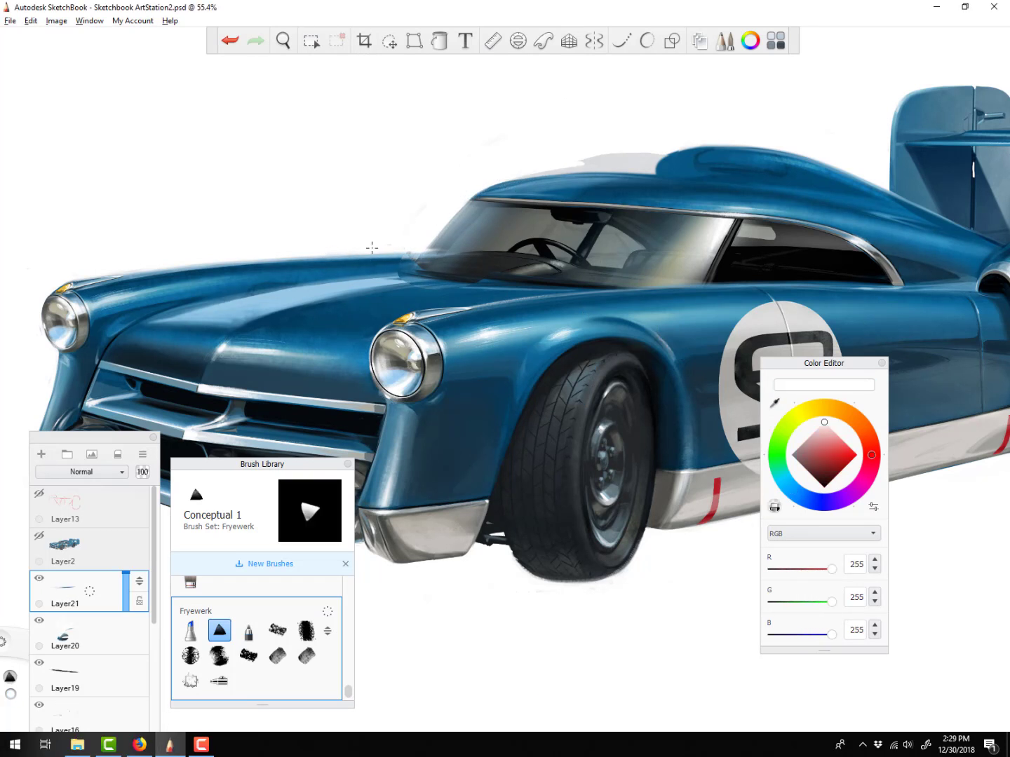
Rework the cowl below the windshield corner and extend the pale blue hood stripe up to it
left_click(394, 263, "alt")
mouse_move(440, 255)
left_mouse_down()
mouse_move(347, 262)
mouse_move(452, 274)
mouse_move(413, 275)
left_mouse_up()
left_click(379, 263, "alt")
left_click(382, 265, "alt")
left_click(308, 294, "alt")
left_click(448, 278, "alt")
left_click(378, 282, "alt")
left_click_drag(332, 282, 460, 270)
left_click_drag(238, 325, 273, 311)
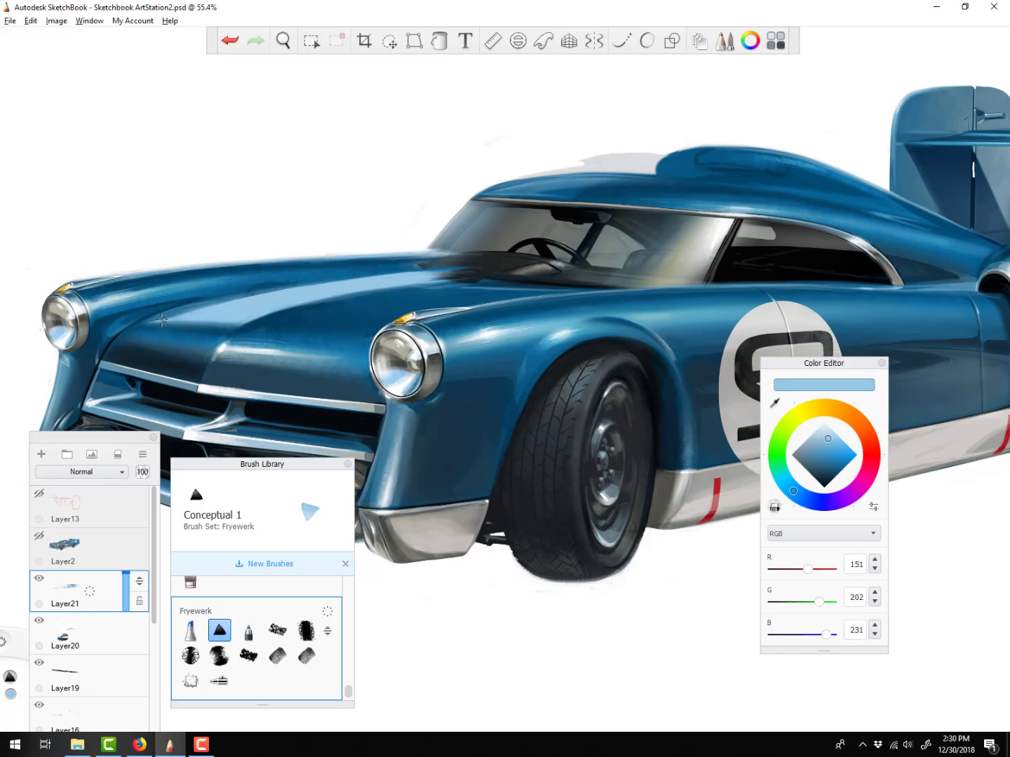
Erase the paint overlapping the windshield on Layer21 and sharpen its lower edge with sampled black
key("e")
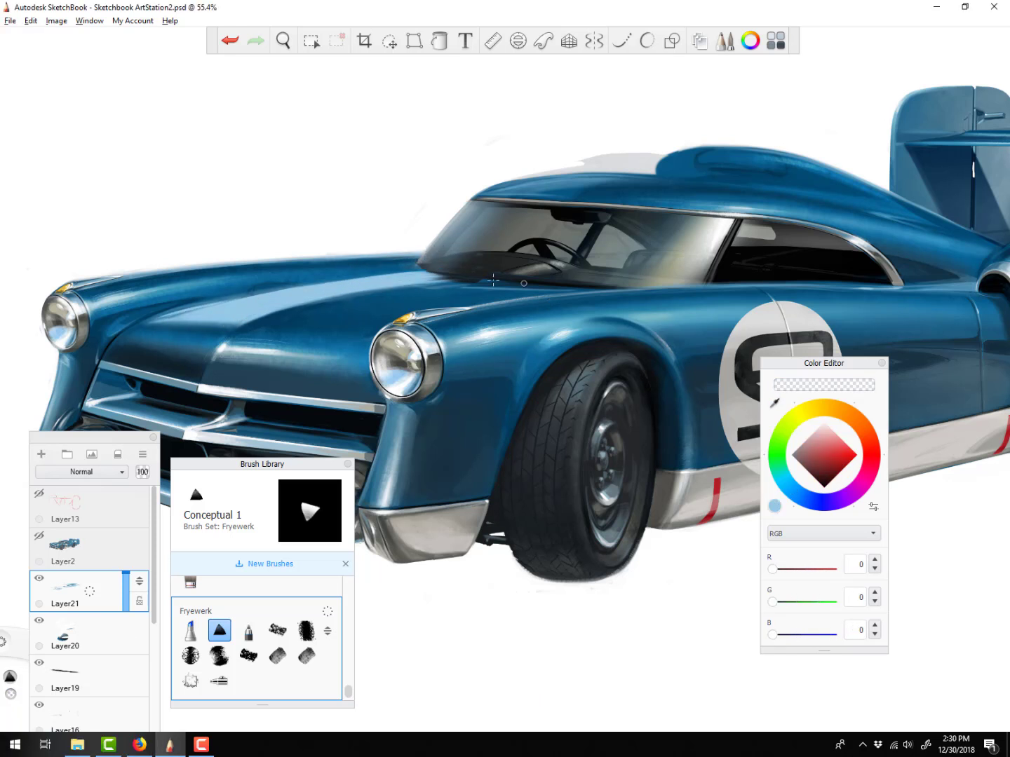
scroll(420, 262, "up", 2)
left_click(400, 268, "alt")
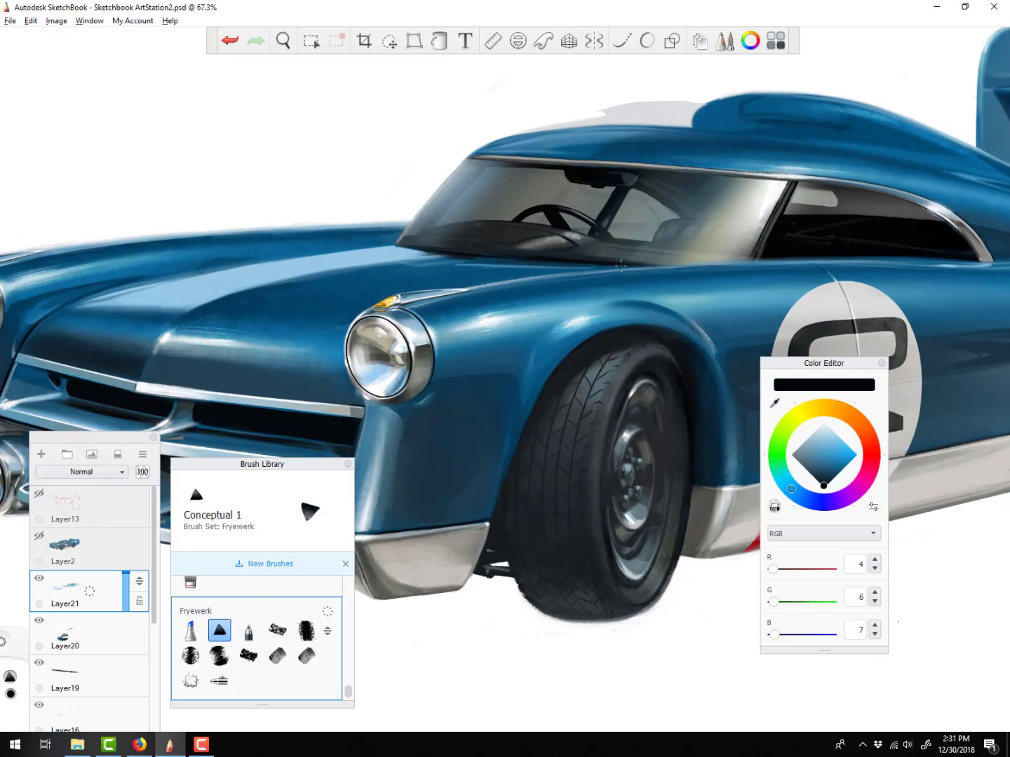
scroll(511, 261, "down", 1)
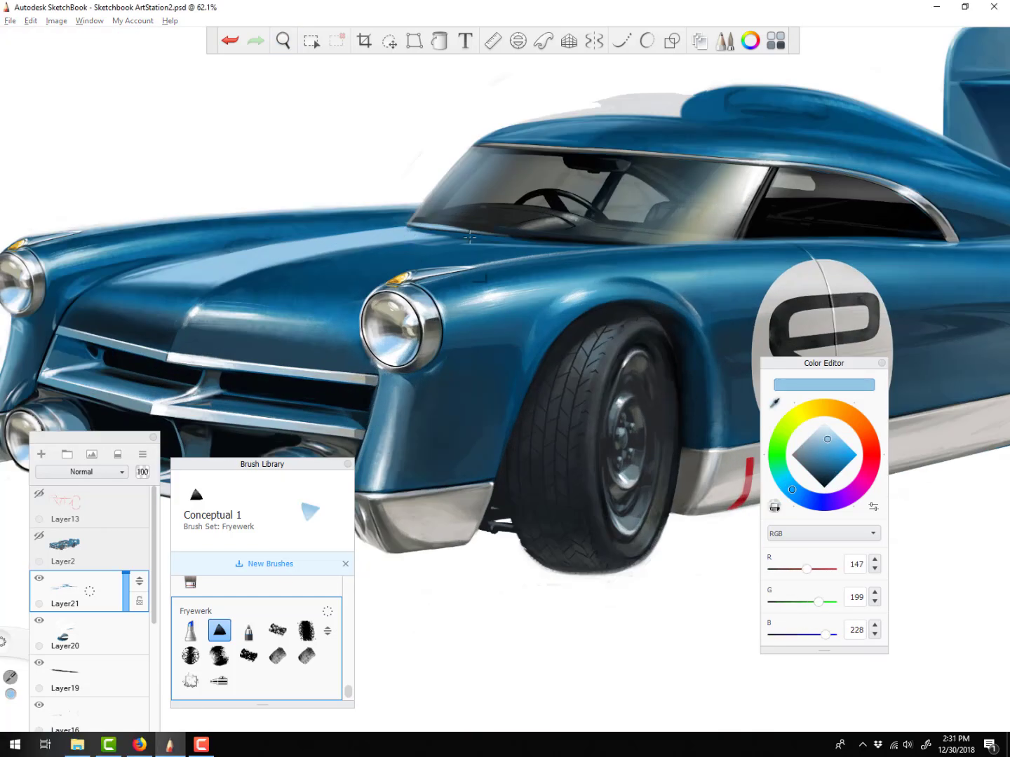
Paint a thin light blue highlight along the base of the windshield, using Predictive Stroke at level 3
left_click(517, 237, "alt")
left_click(434, 248, "alt")
left_click(436, 249, "alt")
left_click_drag(453, 226, 649, 242)
key("ctrl+z")
key("p")
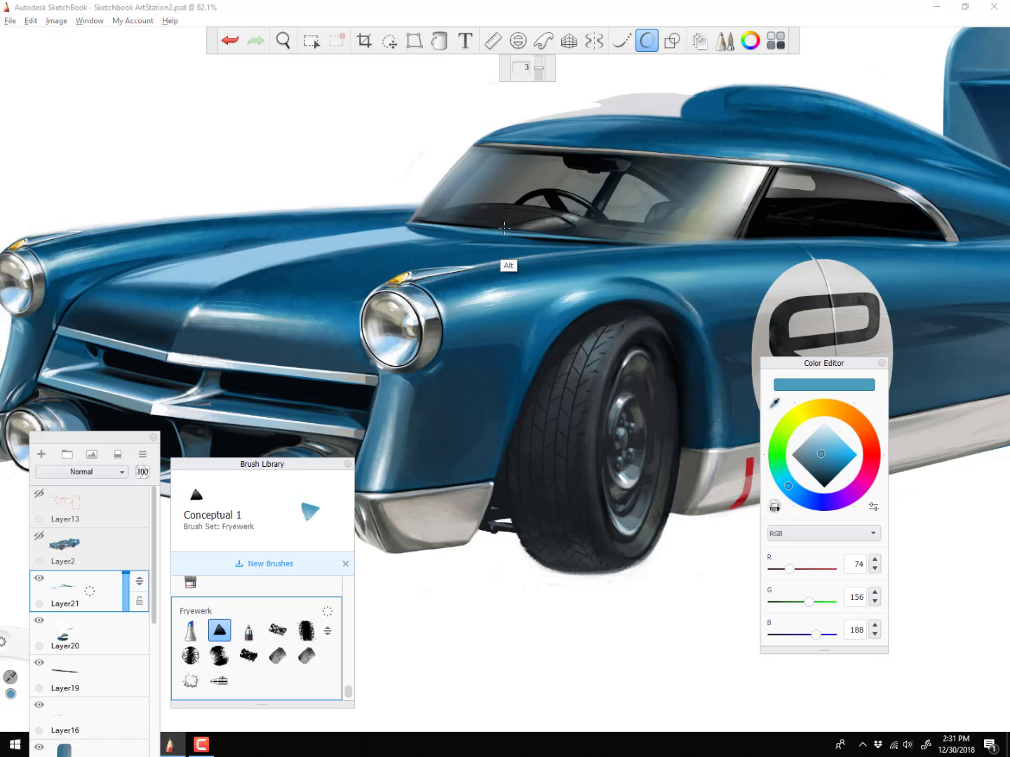
Refine the cowl edge along the windshield base with fine strokes of sampled blues
left_click(597, 301, "alt")
left_click(572, 300, "alt")
key("[")
left_click_drag(527, 235, 592, 240)
left_click(543, 246, "alt")
left_click_drag(483, 235, 629, 245)
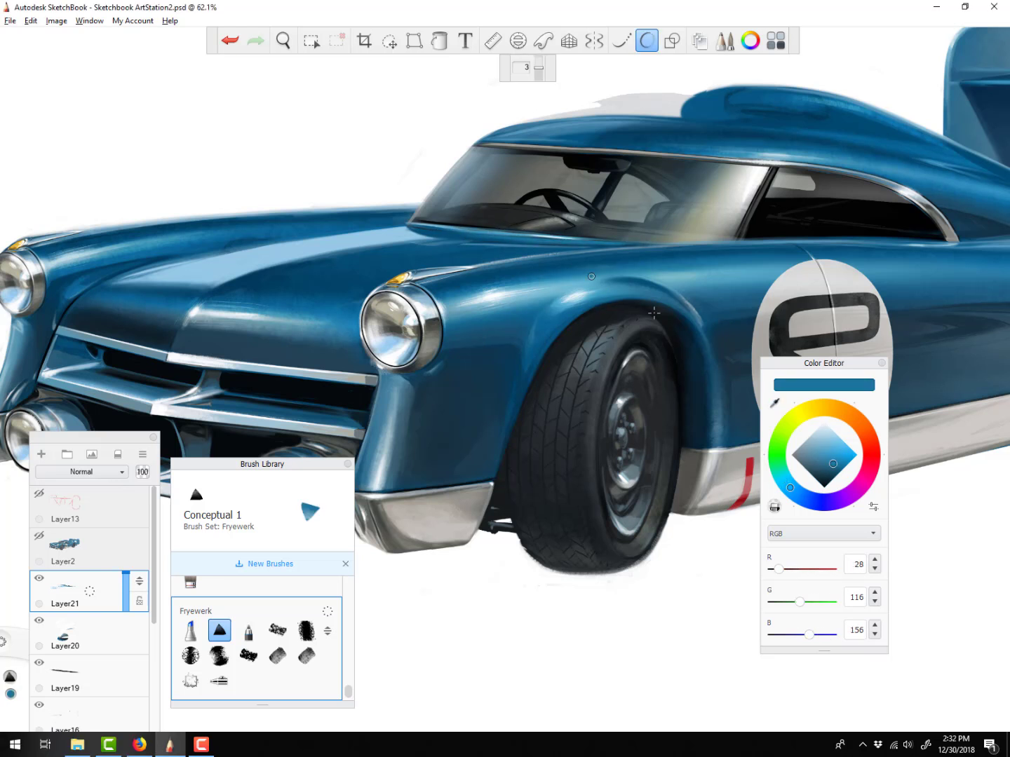
left_click(433, 243, "alt")
left_click(429, 238, "alt")
left_click(420, 215, "alt")
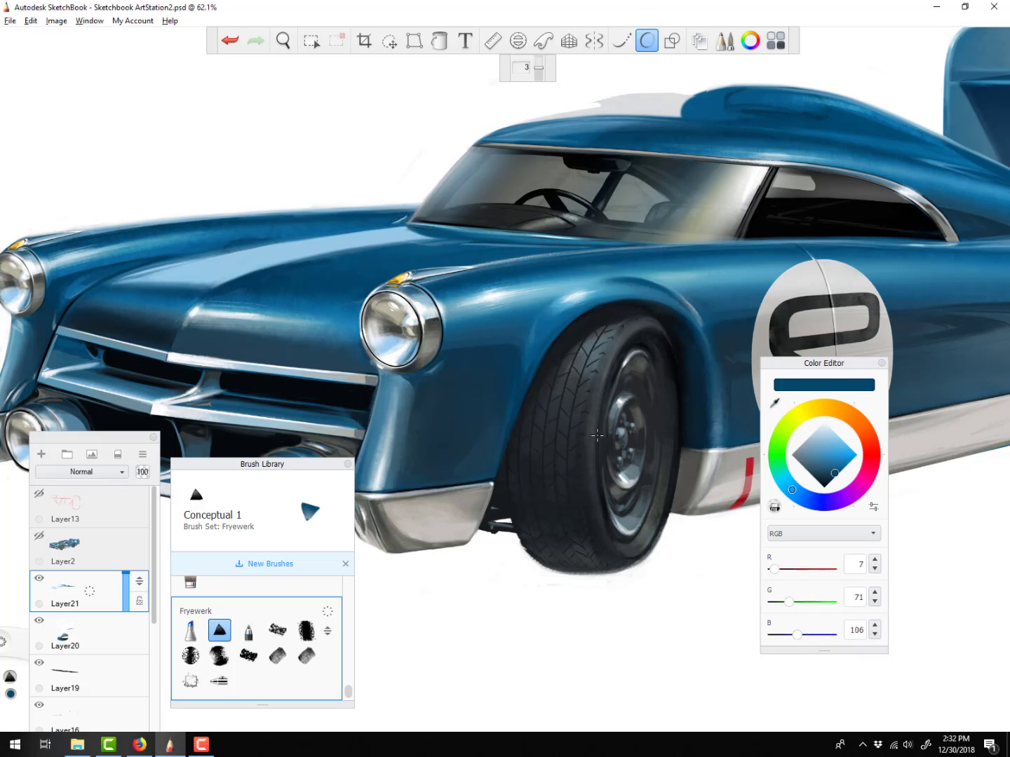
left_click(420, 212, "alt")
left_click_drag(420, 213, 474, 155)
key("ctrl+z")
Clean the windshield pillar's outer edge with the Do-It-Yourself brush, using white and then transparent color
left_click(248, 655)
key("[")
left_click_drag(420, 218, 487, 142)
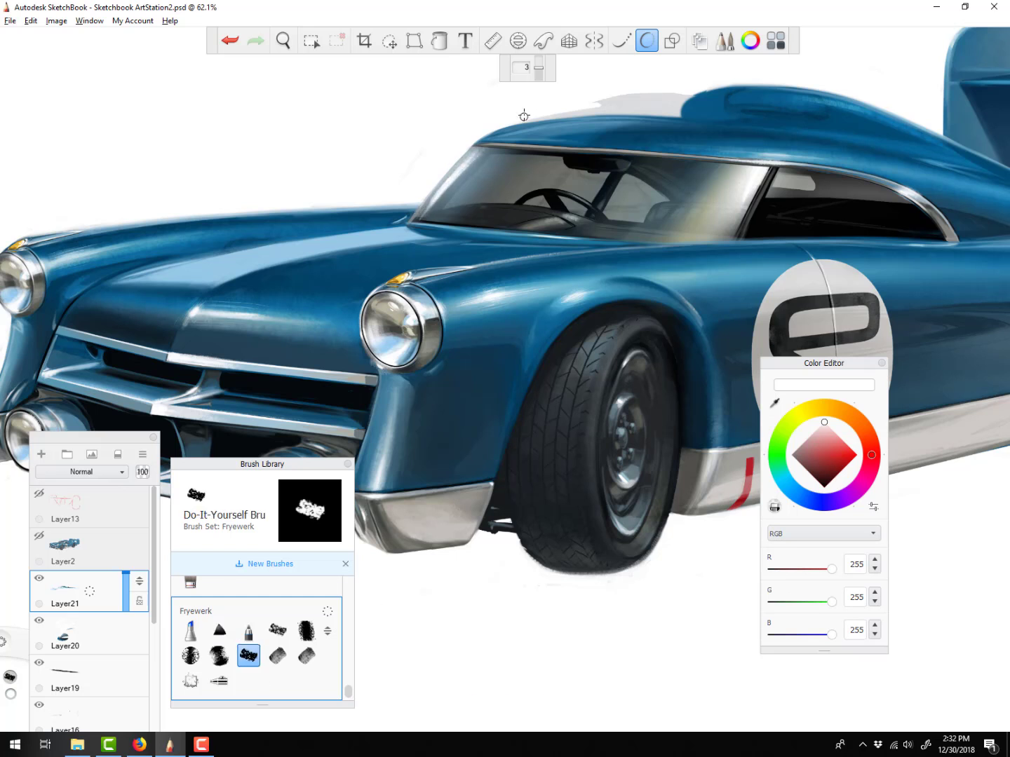
left_click(647, 41)
key("[")
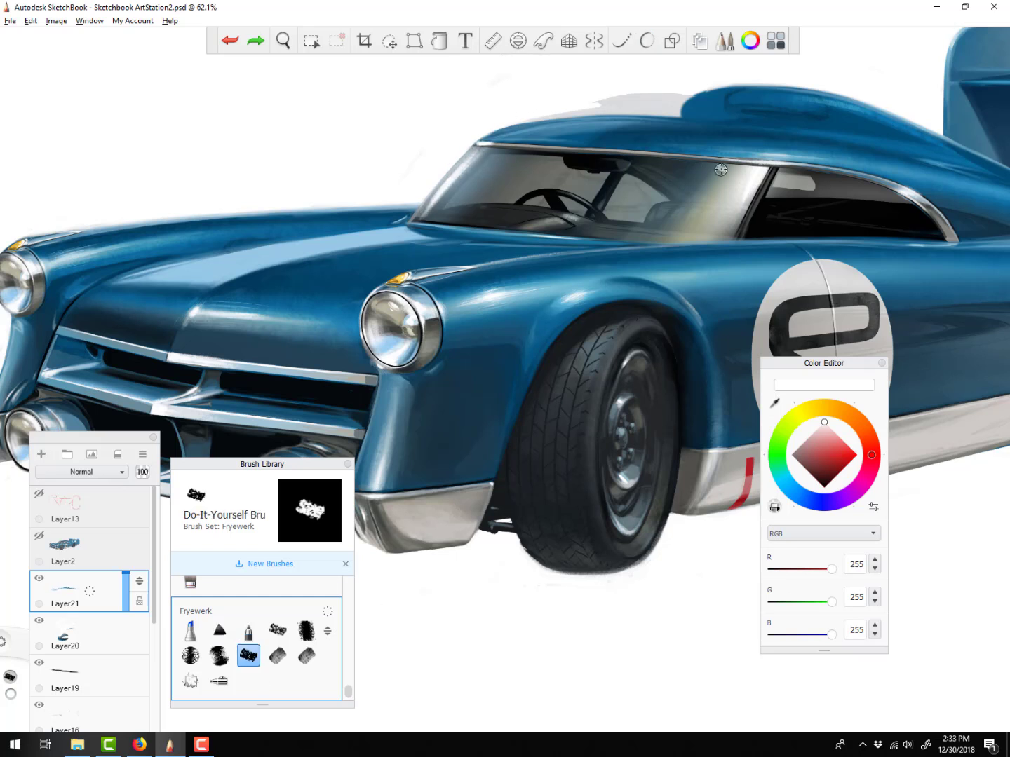
key("ctrl+z")
left_click(773, 507)
left_click_drag(445, 189, 484, 148)
left_click_drag(505, 365, 614, 690)
left_click_drag(638, 283, 653, 176)
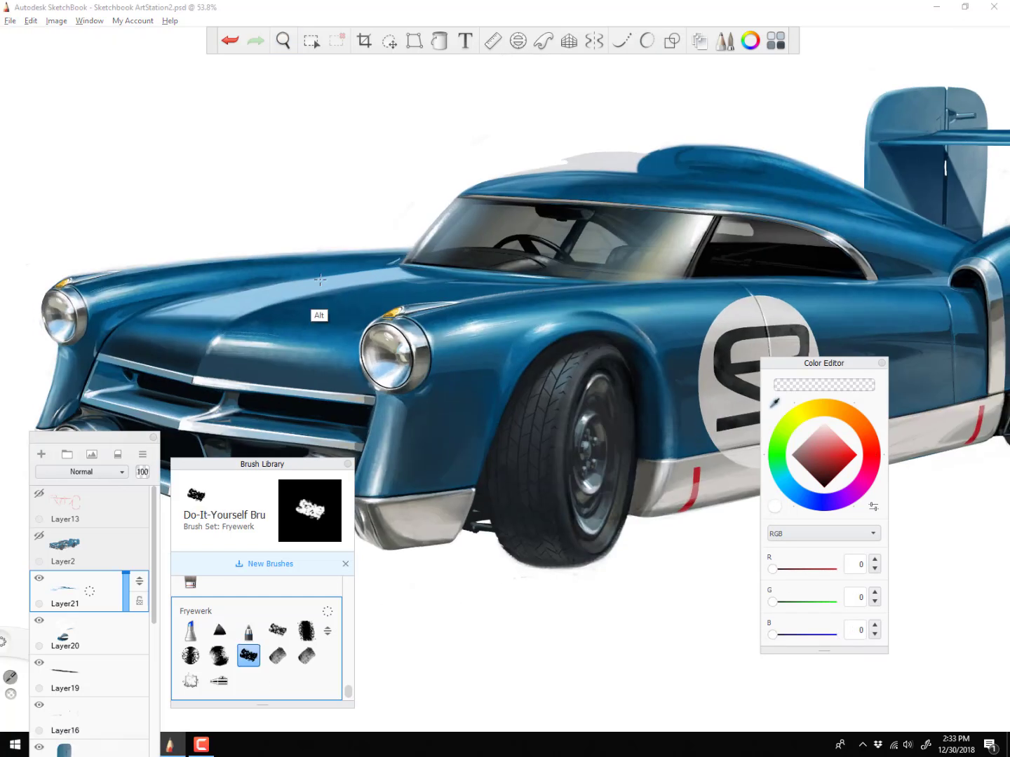
Smooth the far fender's top edge up to the windshield corner with sampled blue and background white
left_click(313, 293, "alt")
left_click_drag(214, 270, 374, 255)
key("s")
left_click_drag(167, 266, 407, 253)
left_click(351, 234, "alt")
left_click_drag(213, 258, 407, 249)
key("shift+p")
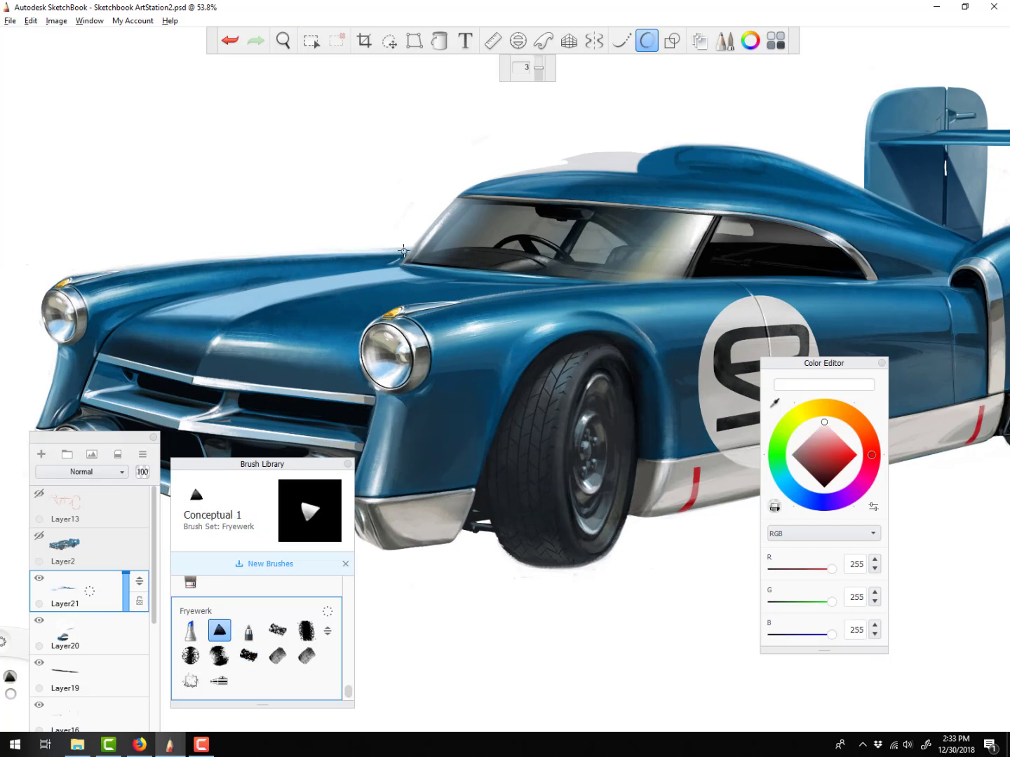
key("ctrl+z")
left_click(315, 291, "alt")
mouse_move(281, 260)
left_mouse_down()
mouse_move(405, 254)
mouse_move(359, 255)
left_mouse_up()
left_click(337, 235, "alt")
Repaint the far edge of the pale hood stripe with a long stroke of sampled color
left_click(218, 291, "alt")
left_click(318, 281, "alt")
left_click_drag(199, 297, 323, 279)
Add a new layer above Layer21 and shade the hood with the Hard Airbrush in sampled dark blue
left_click(41, 454)
left_click(219, 680)
left_click(162, 317, "alt")
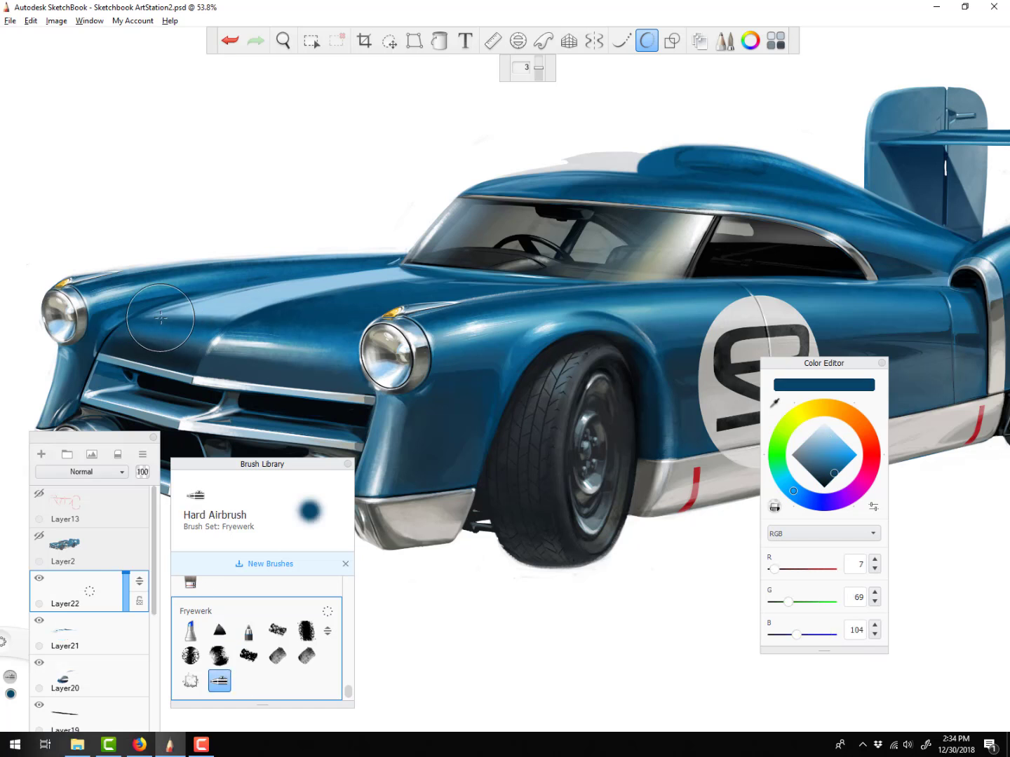
left_click_drag(134, 328, 235, 306)
left_click_drag(168, 313, 256, 308)
left_click_drag(408, 279, 286, 293)
Redefine the hood stripe's far edge with the Conceptual 1 brush in sampled pale blue
key("s")
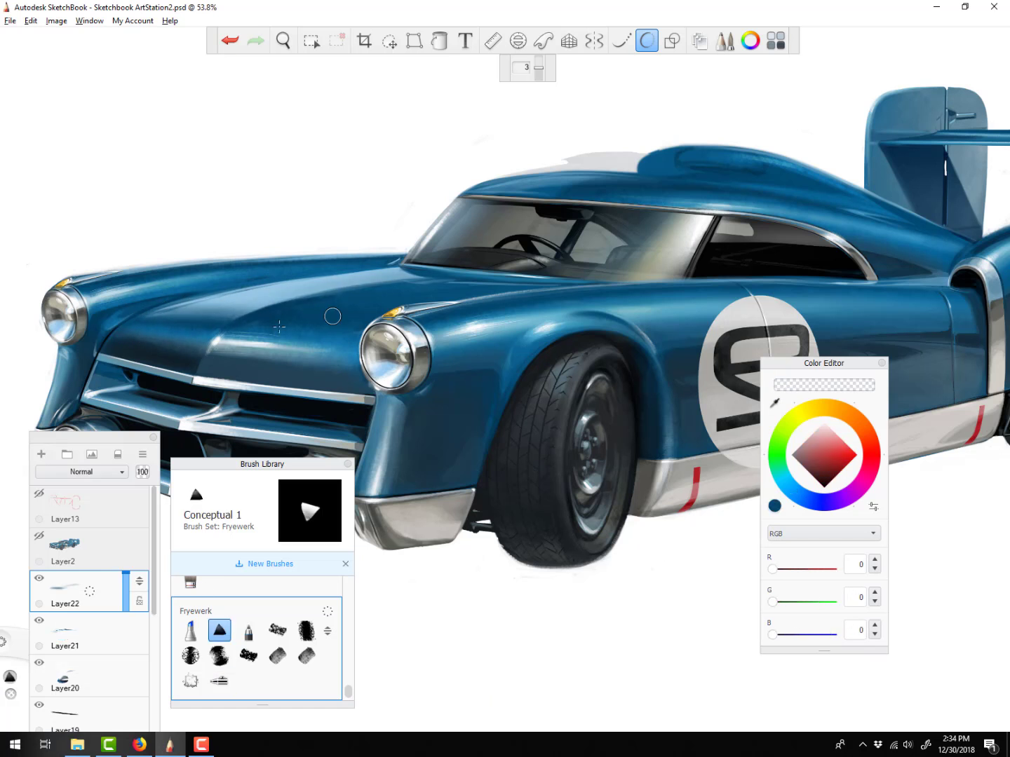
left_click(353, 289, "alt")
left_click(647, 40)
left_click(237, 294, "alt")
left_click_drag(171, 301, 273, 284)
left_click_drag(181, 297, 330, 280)
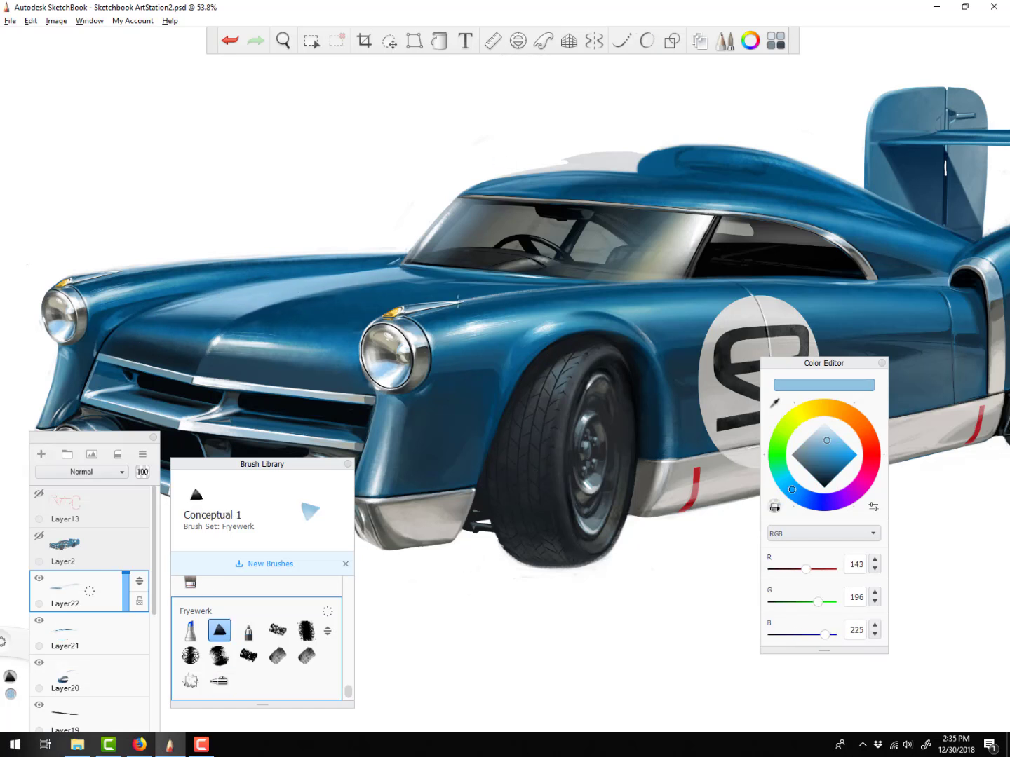
Paint a thin pale blue highlight along the near fender's shoulder below the windshield
key("[")
left_click_drag(495, 294, 650, 286)
key("space")
left_click_drag(631, 315, 491, 348)
Paint light blue strokes across the front of the roof and compare the result with Layer22 hidden and shown
mouse_move(325, 226)
left_mouse_down()
mouse_move(467, 205)
mouse_move(442, 208)
left_mouse_up()
left_click_drag(327, 227, 473, 206)
left_click(38, 580)
left_click(37, 580)
key("[")
left_click(418, 223, "alt")
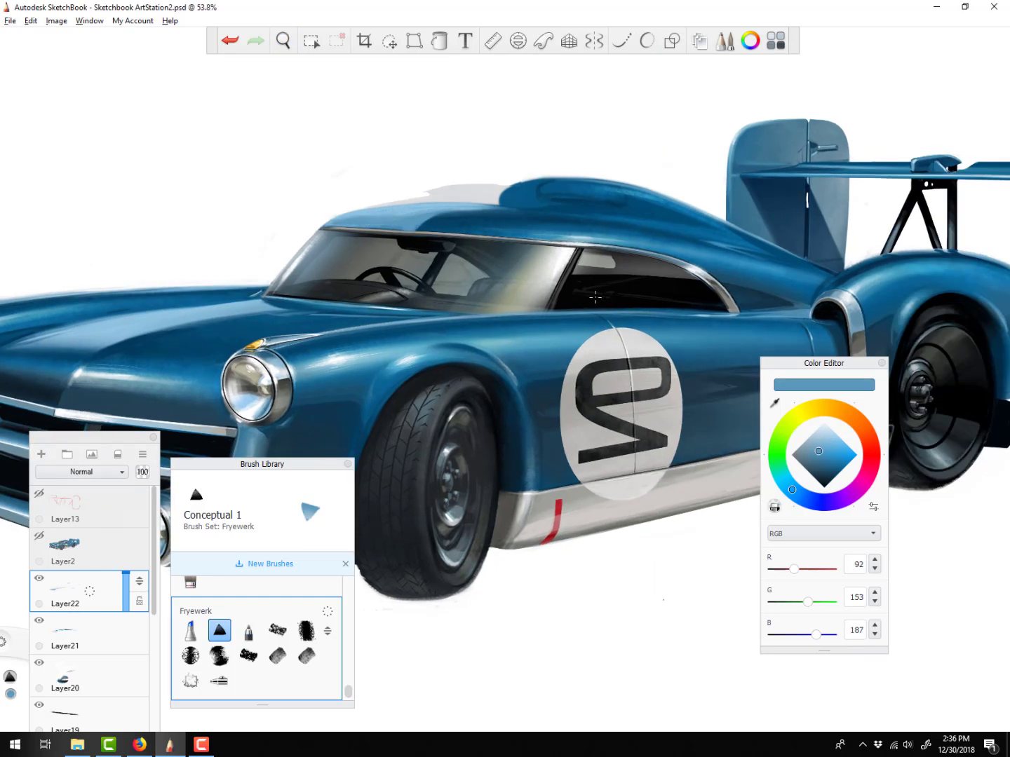
Refine the roof edge above the windshield using Predictive Stroke, then sample blues for the Do-It-Yourself brush
left_click(546, 228, "alt")
left_click(647, 40)
key("[")
mouse_move(325, 228)
left_mouse_down()
mouse_move(413, 233)
mouse_move(344, 218)
mouse_move(431, 216)
mouse_move(608, 236)
left_mouse_up()
left_click(533, 211, "alt")
left_click(647, 40)
key("]")
left_click(449, 218, "alt")
left_click(248, 655)
left_click(546, 273, "alt")
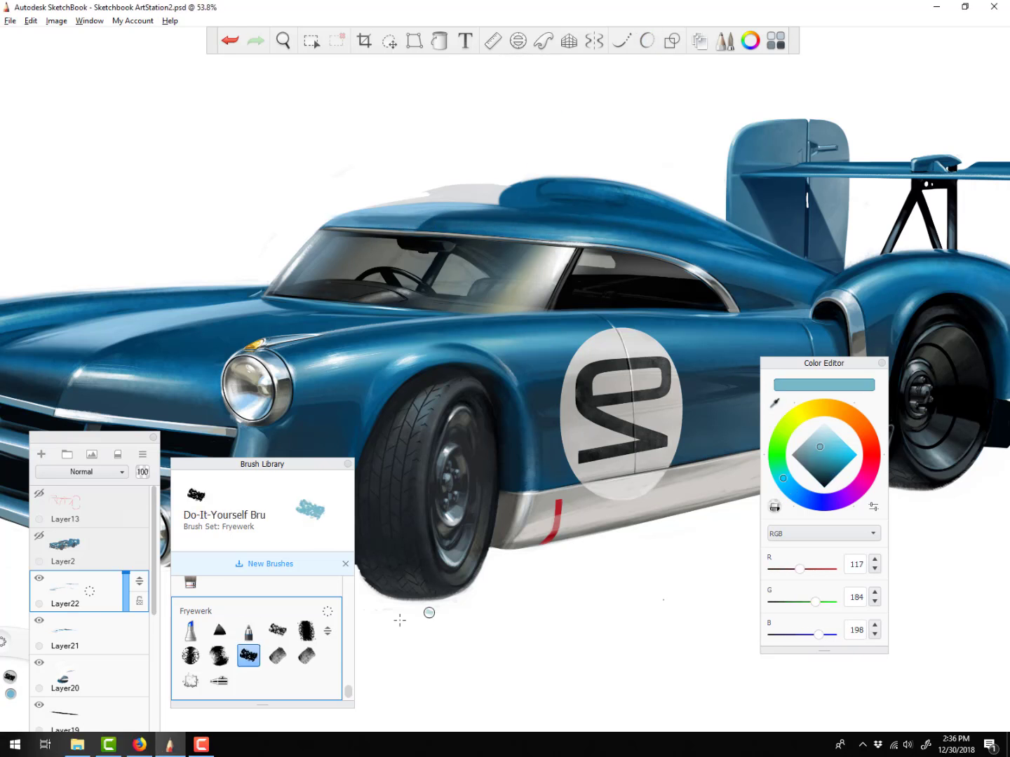
left_click(595, 237, "alt")
scroll(483, 230, "down", 3)
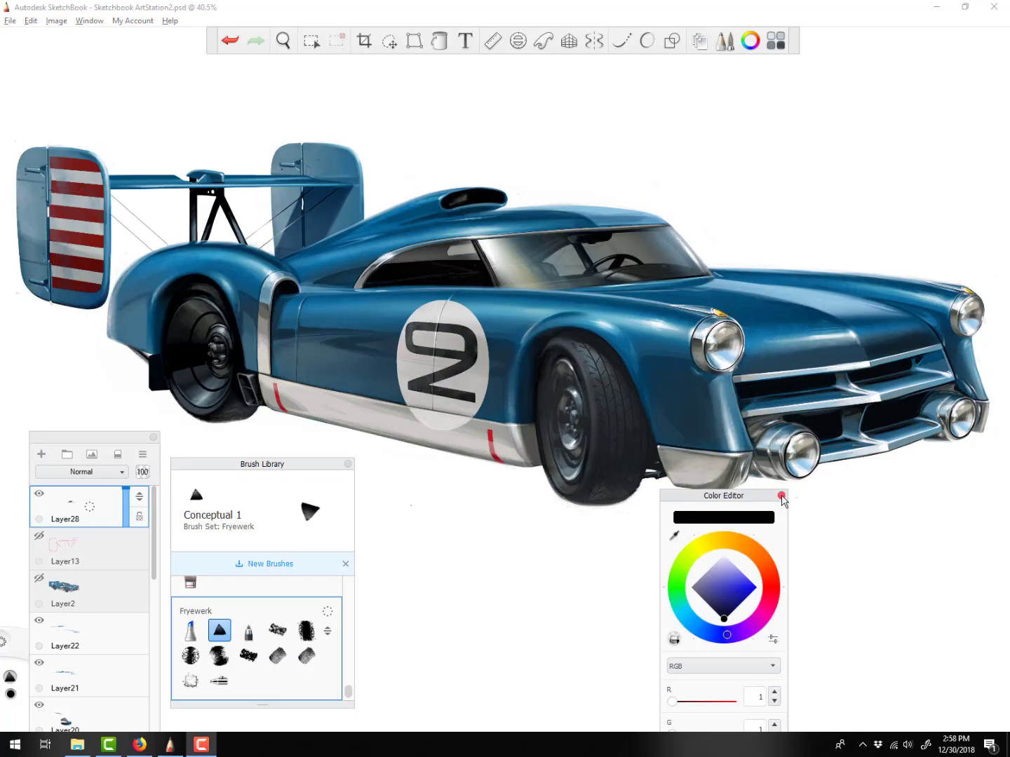
Set the brush color to a dark red with a red value of 139
left_click(781, 496)
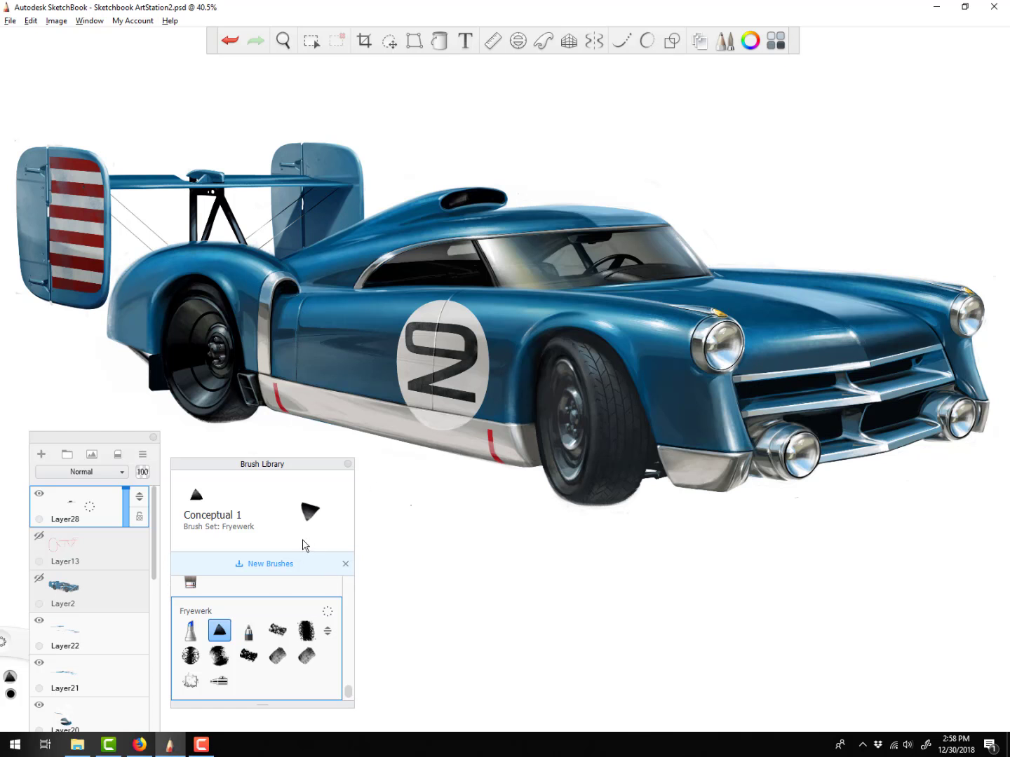
left_click(10, 695)
left_click(770, 591)
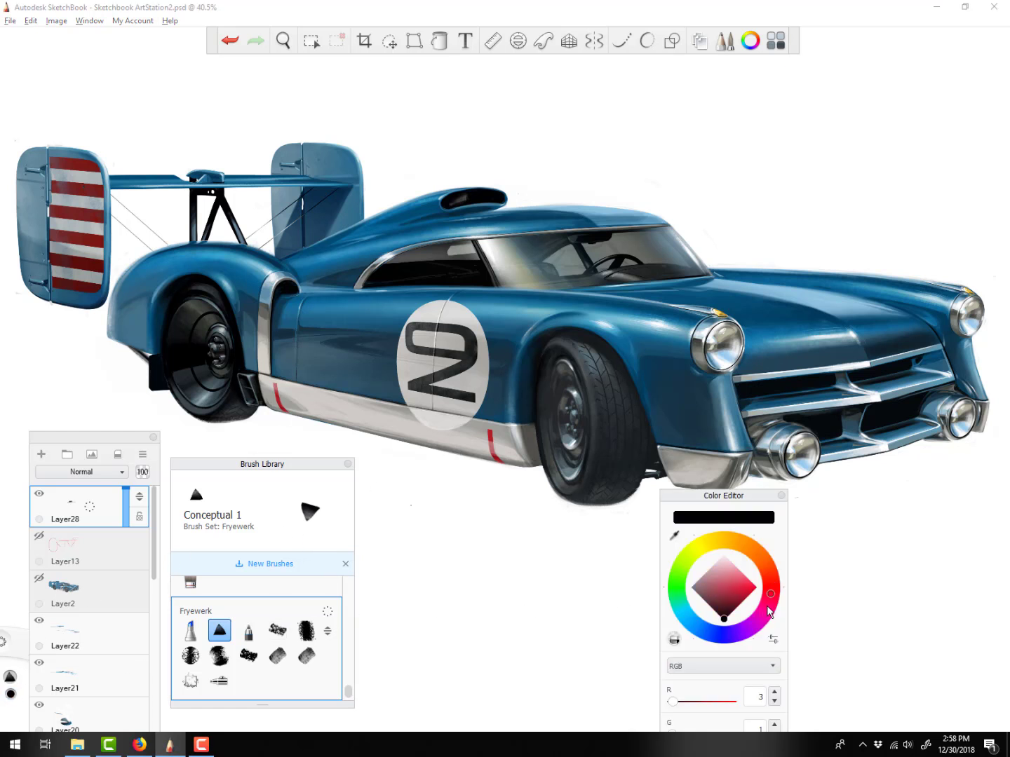
left_click_drag(746, 602, 743, 604)
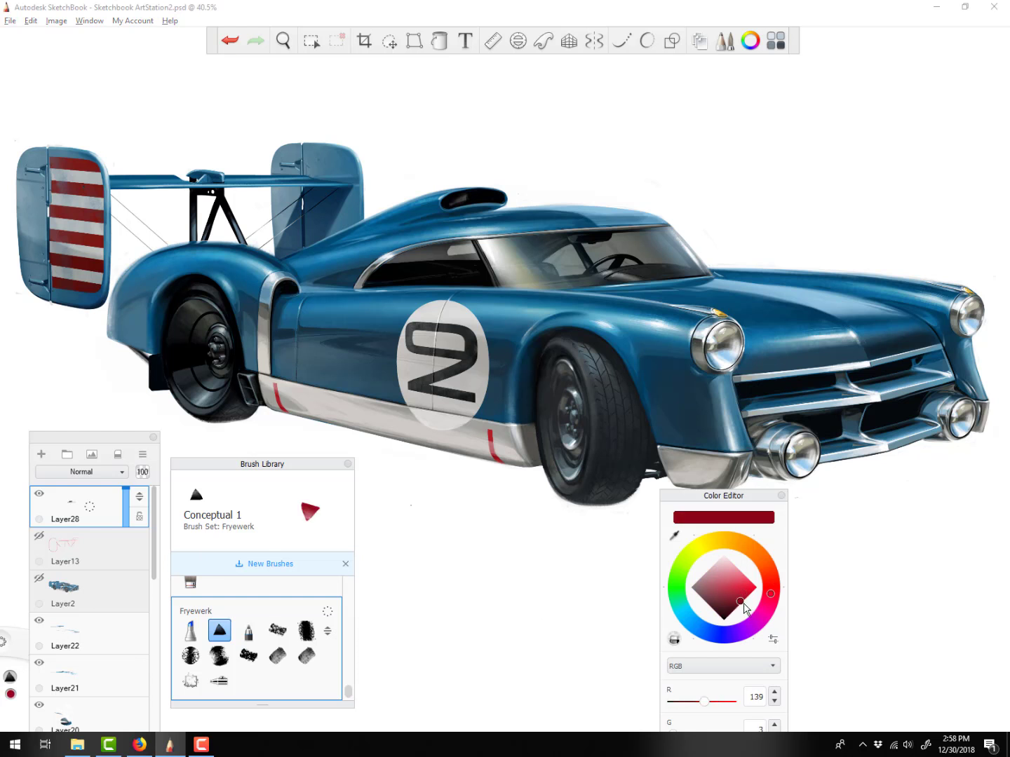
left_click(781, 496)
Hand-letter the artist's signature with the numeral XVIII in dark red below the front bumper, then sample the white background
left_click_drag(721, 567, 715, 640)
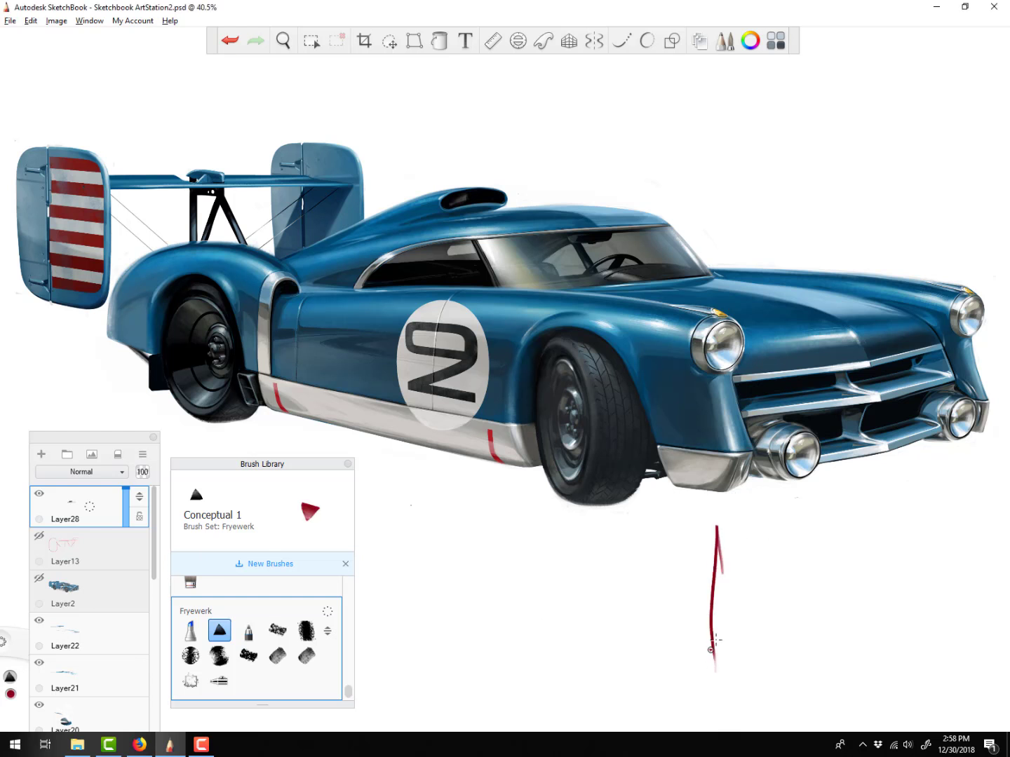
key("ctrl+z")
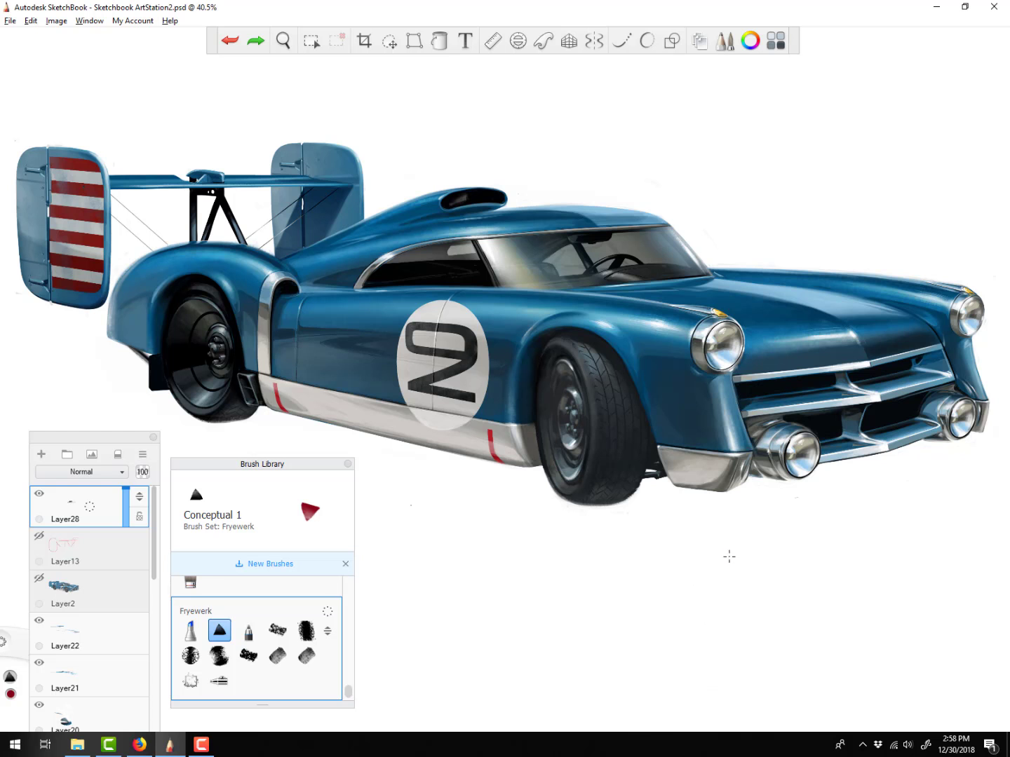
left_click_drag(728, 557, 715, 691)
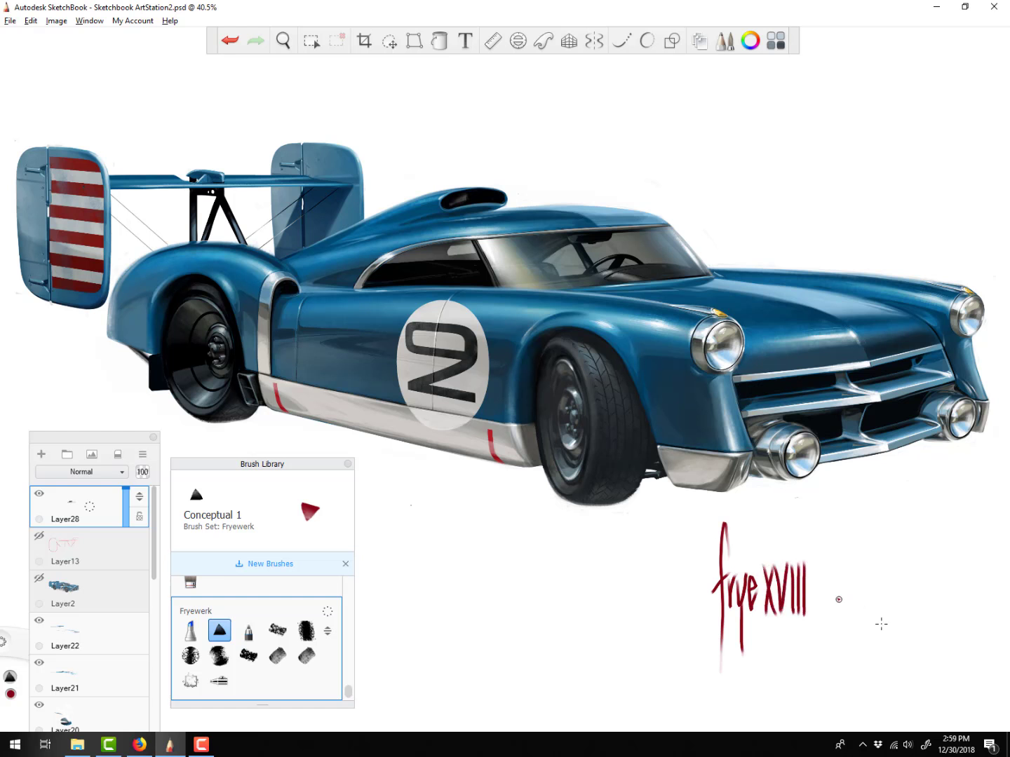
left_click(680, 611, "alt")
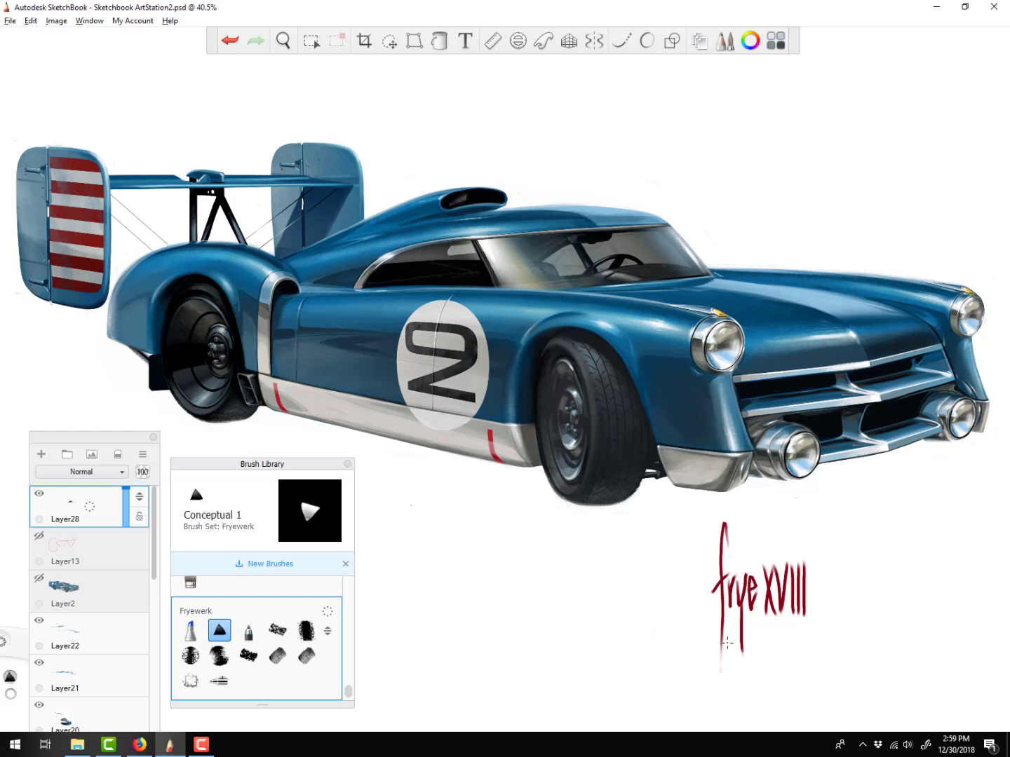